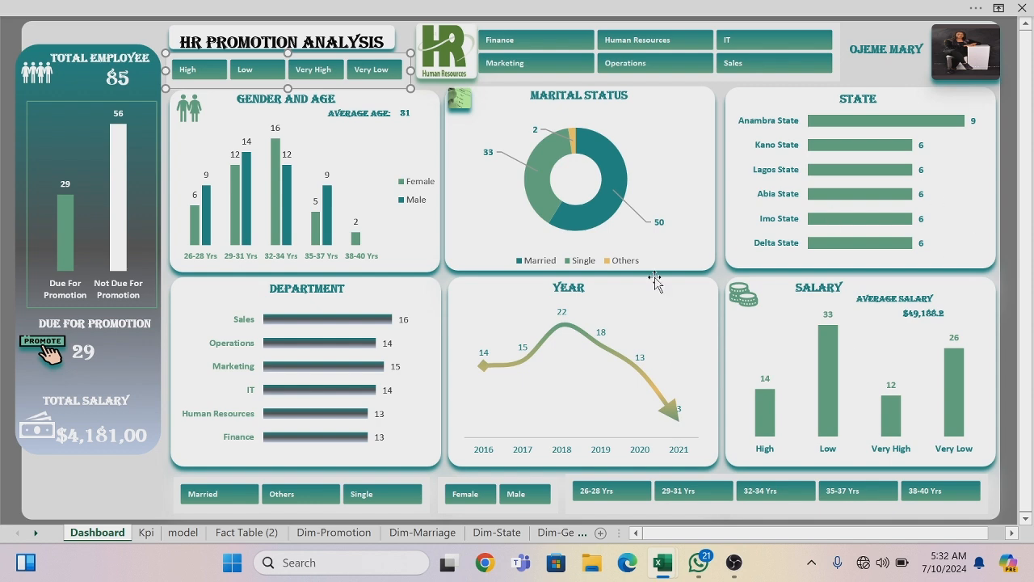
In the July 2 Hr workbook, create a PivotTable from Fact_Table on a new worksheet, adding the data to the Data Model
{"action": "mouse_move", "coordinate": [656, 563]}
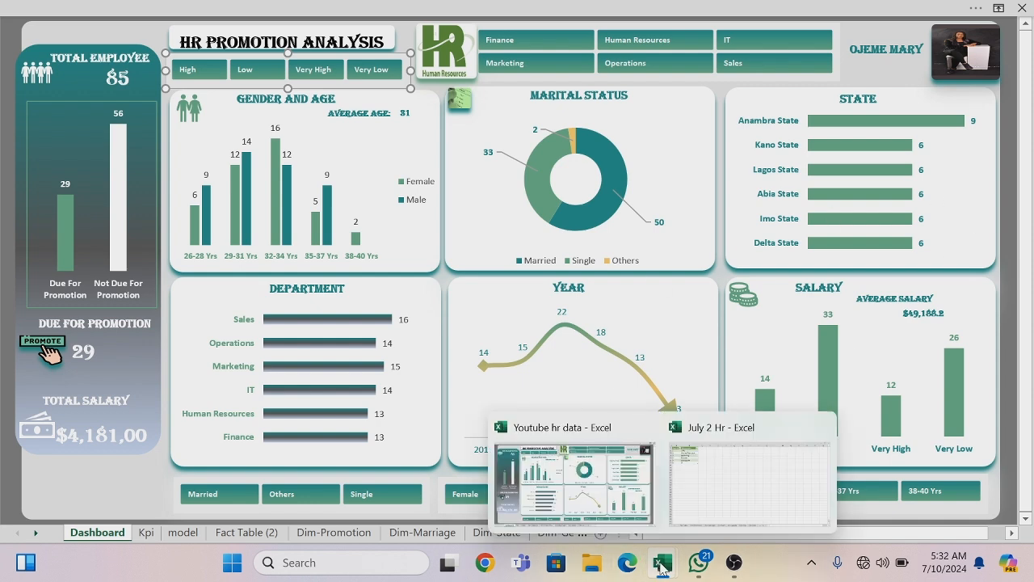
{"action": "left_click", "coordinate": [718, 477]}
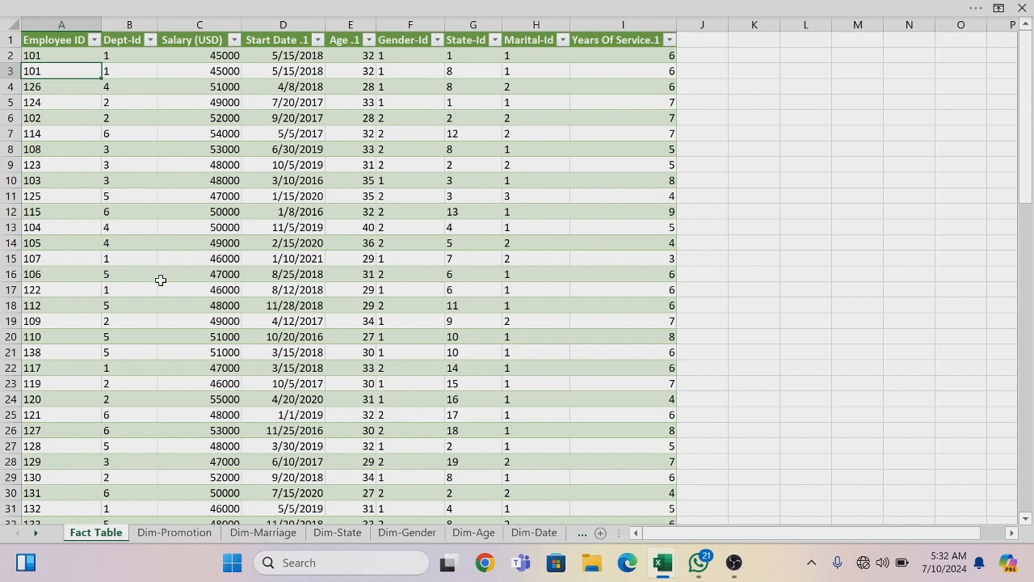
{"action": "left_click", "coordinate": [152, 66]}
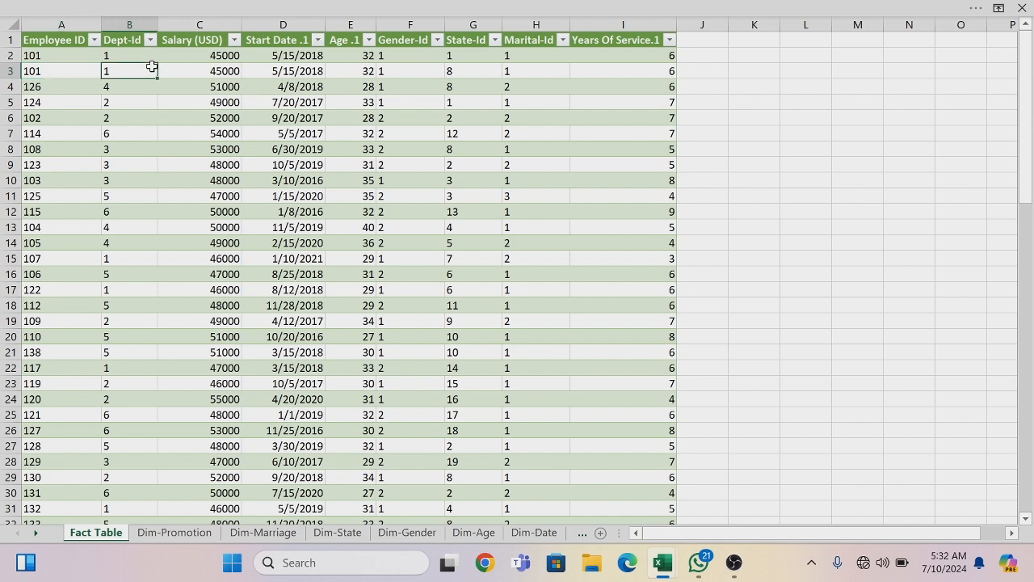
{"action": "left_click", "coordinate": [157, 14]}
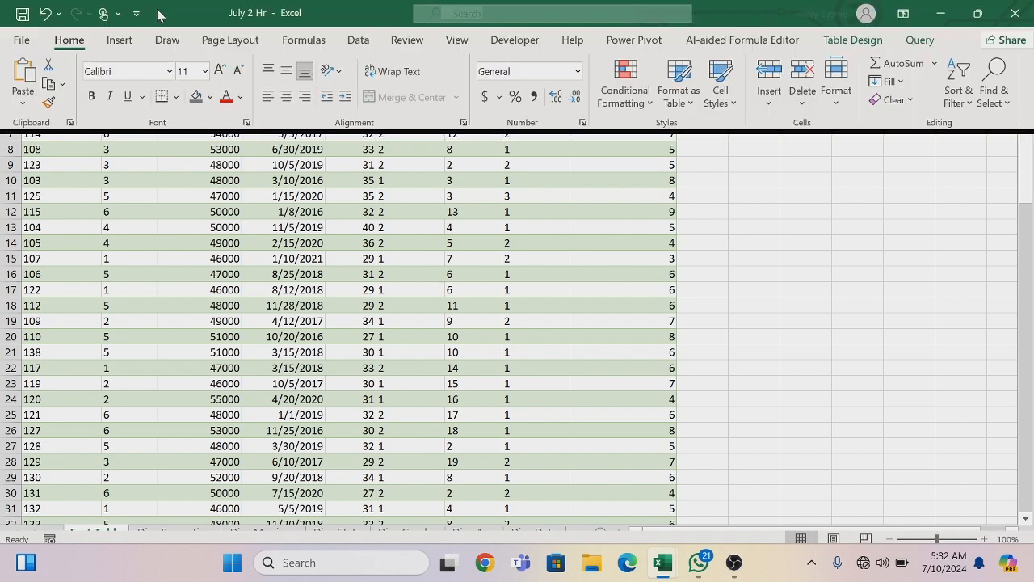
{"action": "left_click", "coordinate": [120, 40]}
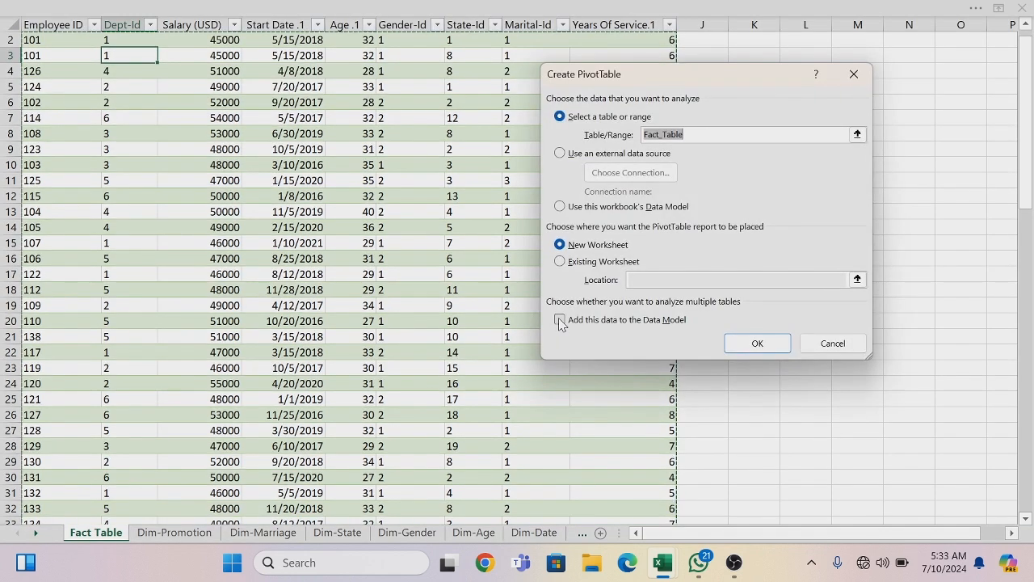
{"action": "left_click", "coordinate": [561, 321]}
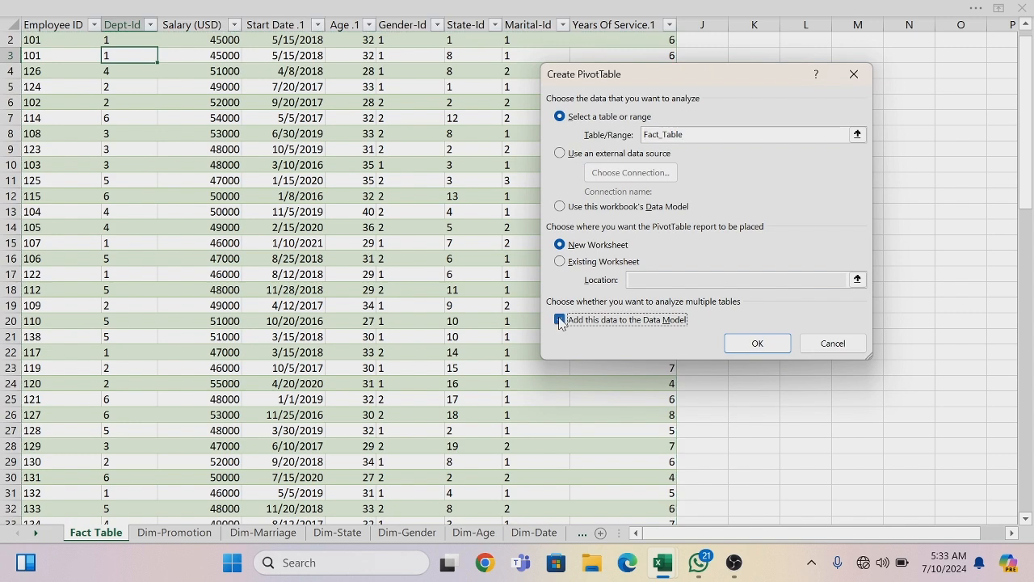
{"action": "left_click", "coordinate": [757, 343]}
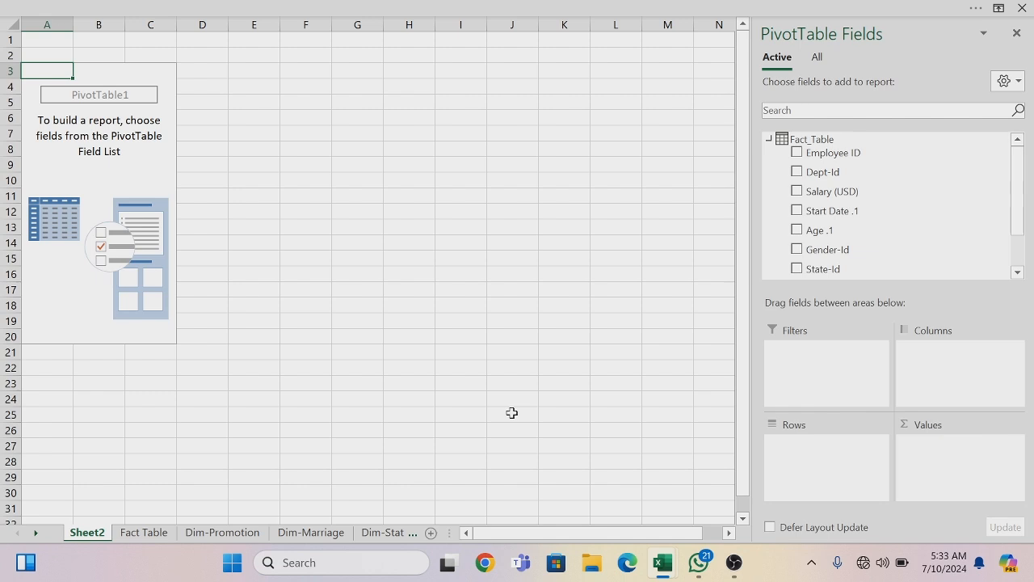
Rename the new PivotTable worksheet as Kpi
{"action": "left_click", "coordinate": [87, 533]}
{"action": "key", "text": "BackSpace"}
{"action": "type", "text": "M"}
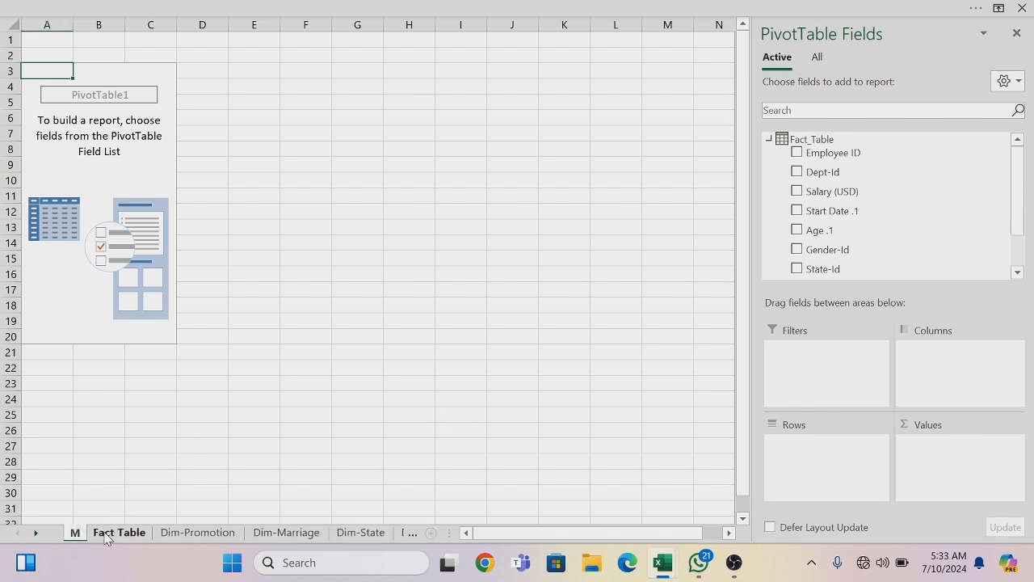
{"action": "key", "text": "BackSpace"}
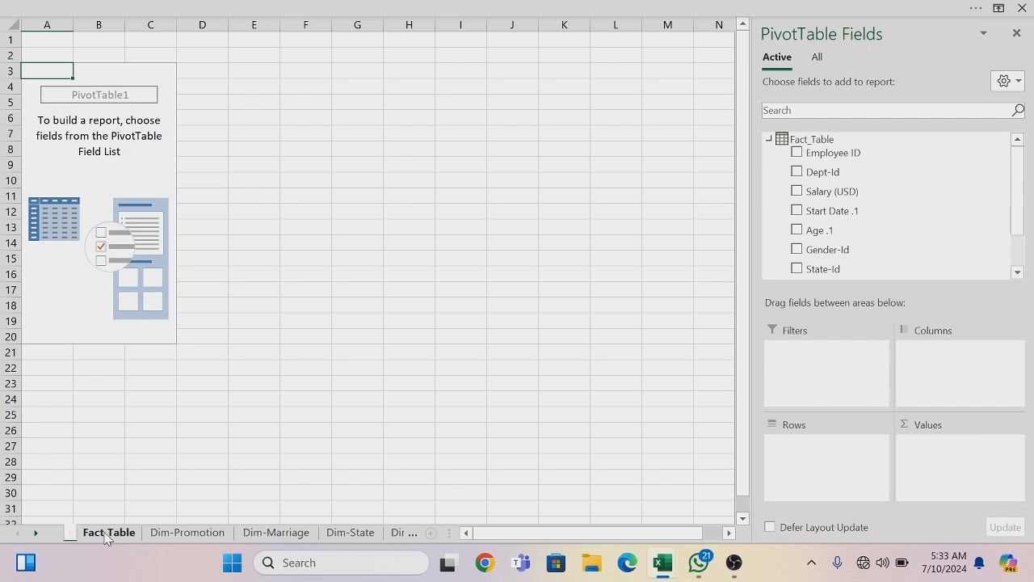
{"action": "type", "text": "Kpi"}
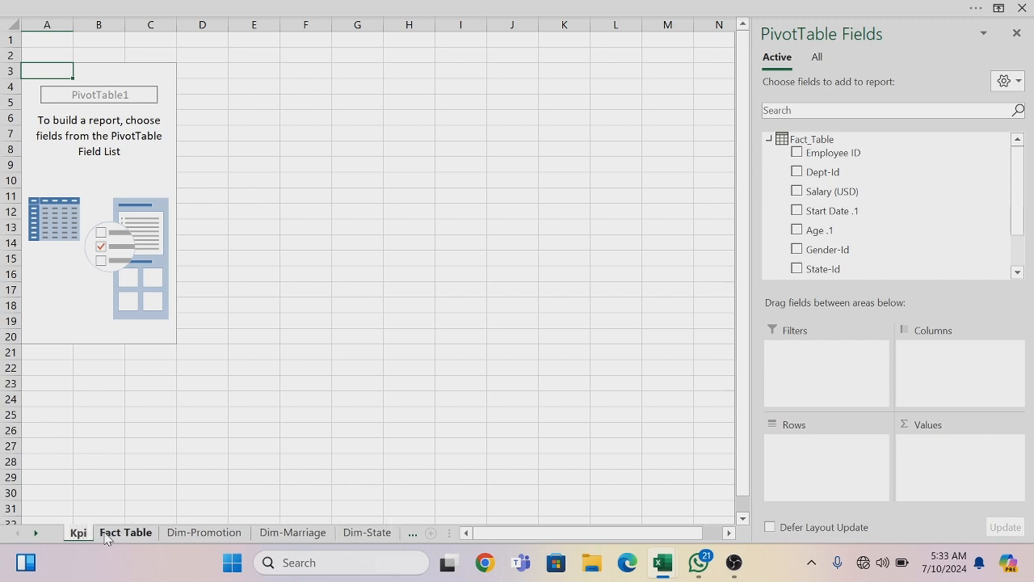
{"action": "key", "text": "Return"}
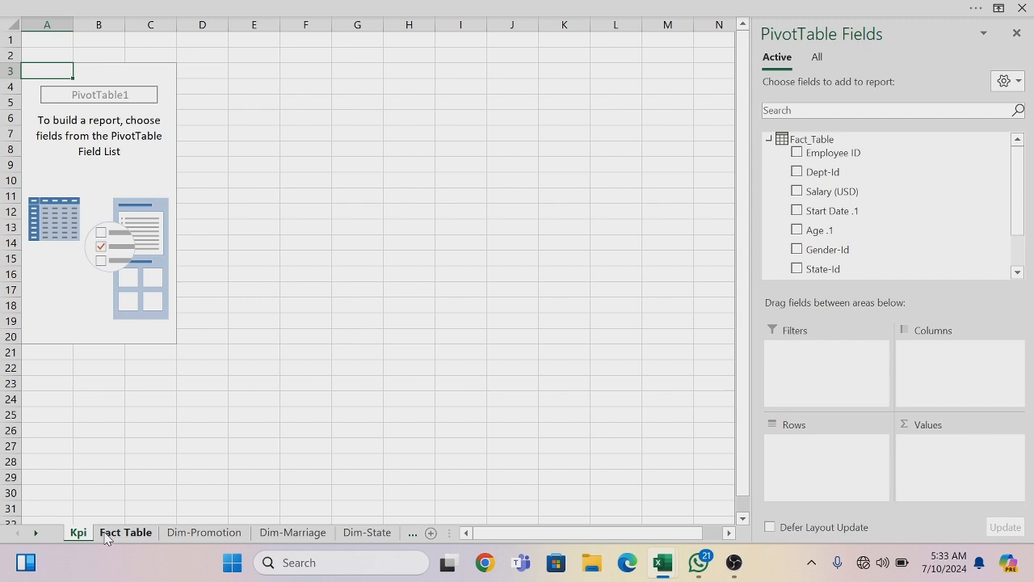
Start a new measure on Fact_Table and name it No of Employees
{"action": "right_click", "coordinate": [768, 142]}
{"action": "left_click", "coordinate": [730, 151]}
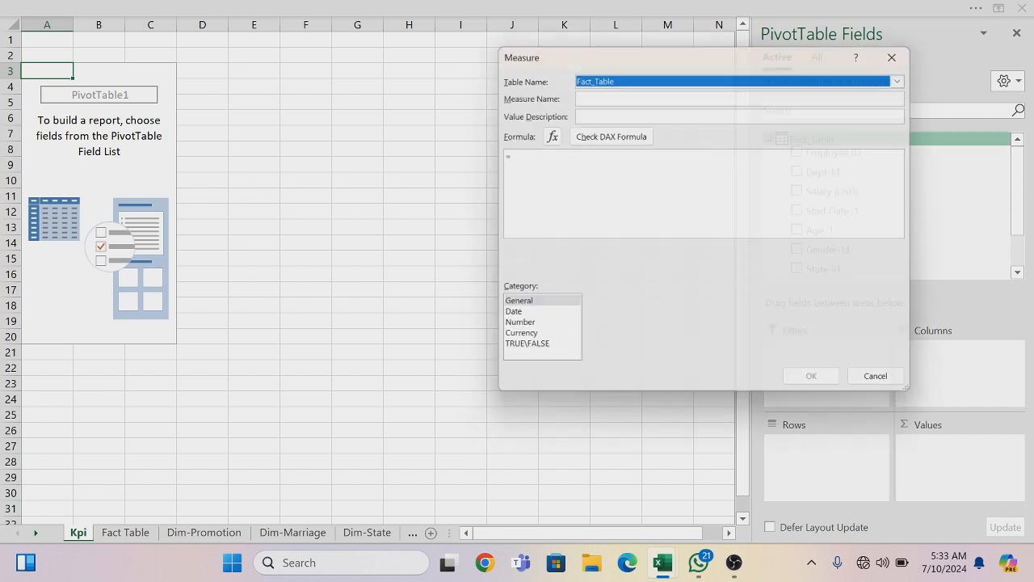
{"action": "left_click", "coordinate": [711, 94]}
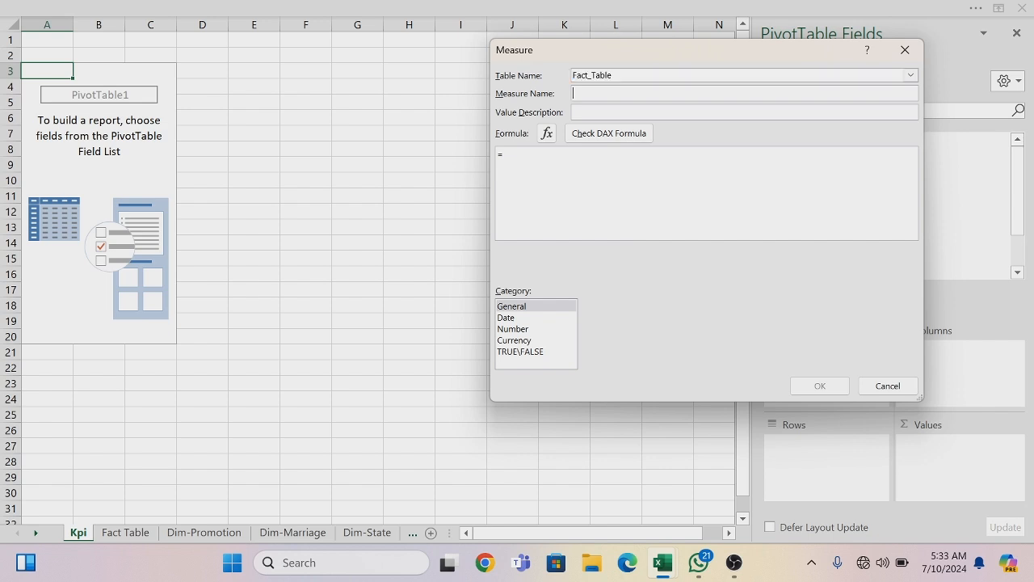
{"action": "type", "text": "No of Employees"}
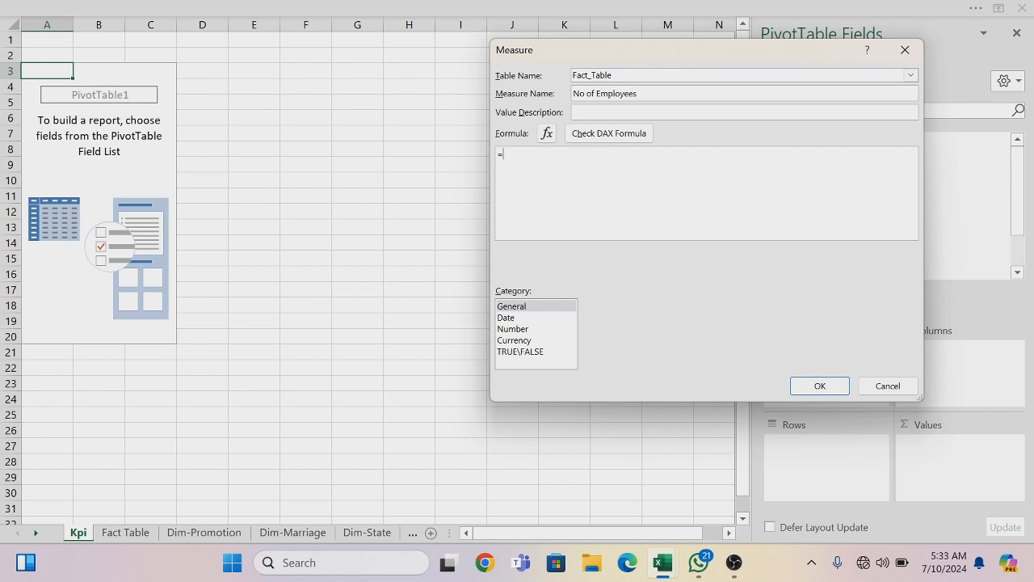
Enter the measure's formula =COUNT(Fact_Table[Employee ID])
{"action": "type", "text": "count"}
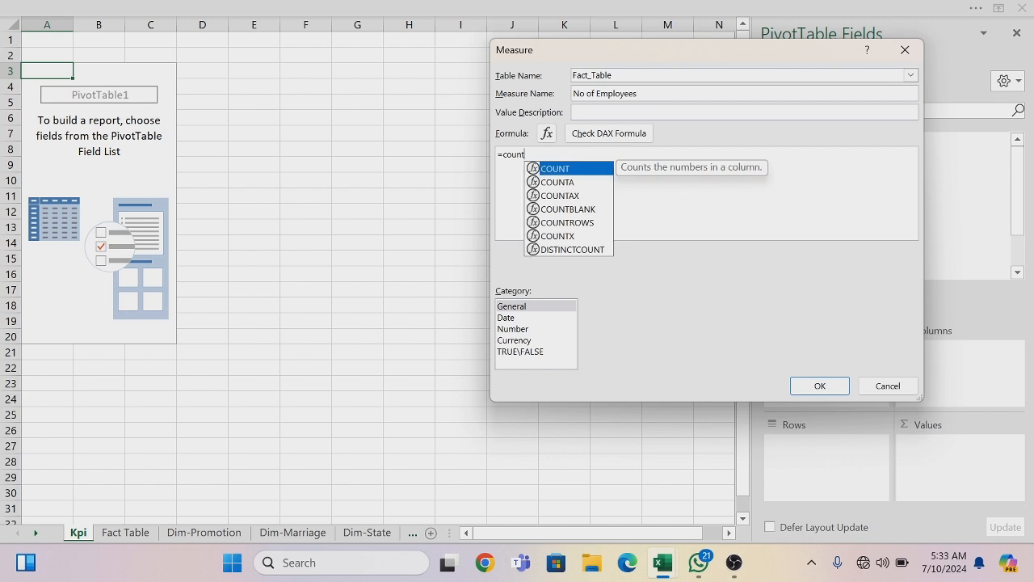
{"action": "key", "text": "Tab"}
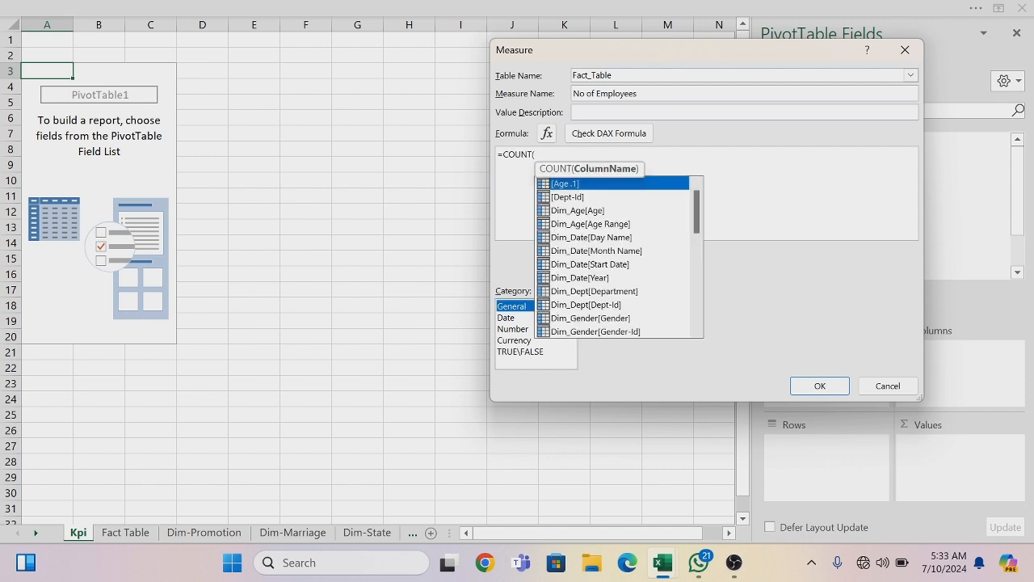
{"action": "key", "text": "Escape"}
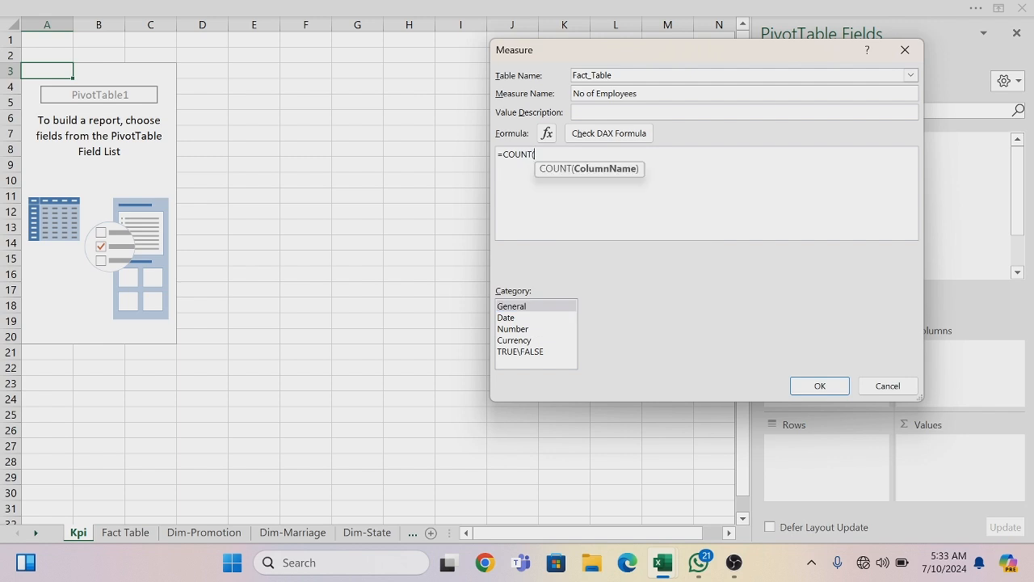
{"action": "type", "text": "f"}
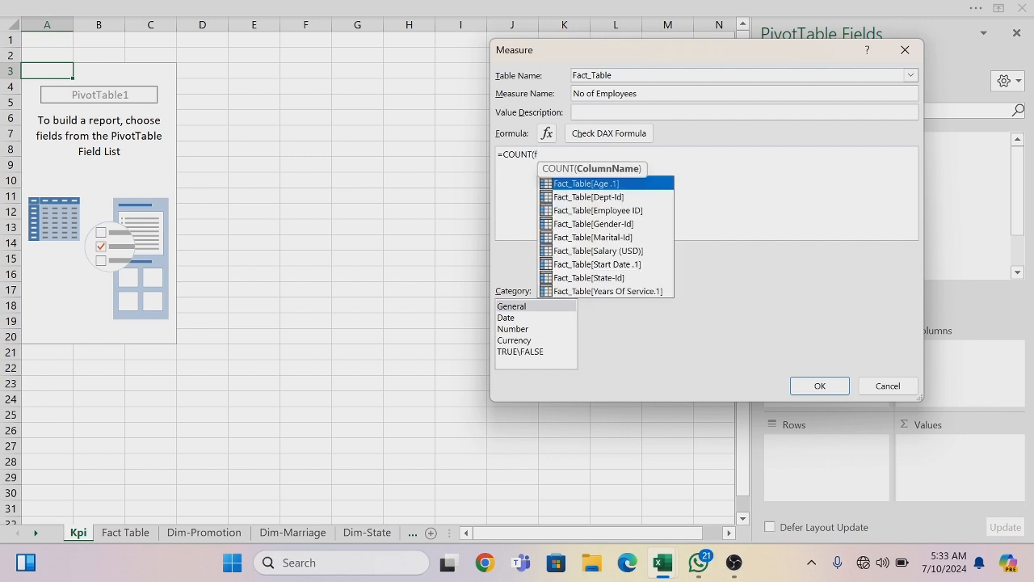
{"action": "key", "text": "Down"}
{"action": "key", "text": "Down"}
{"action": "key", "text": "Tab"}
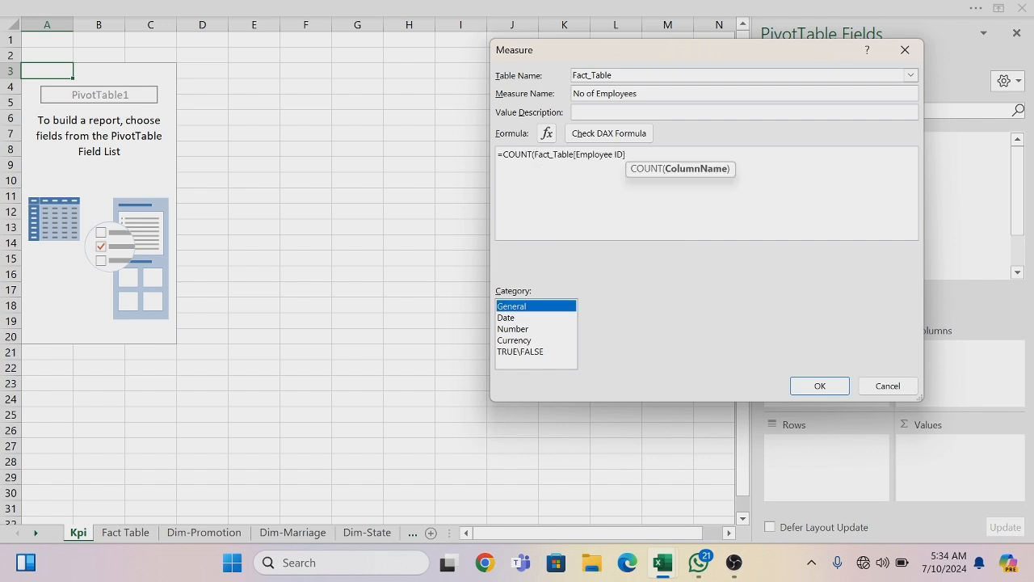
{"action": "type", "text": ")"}
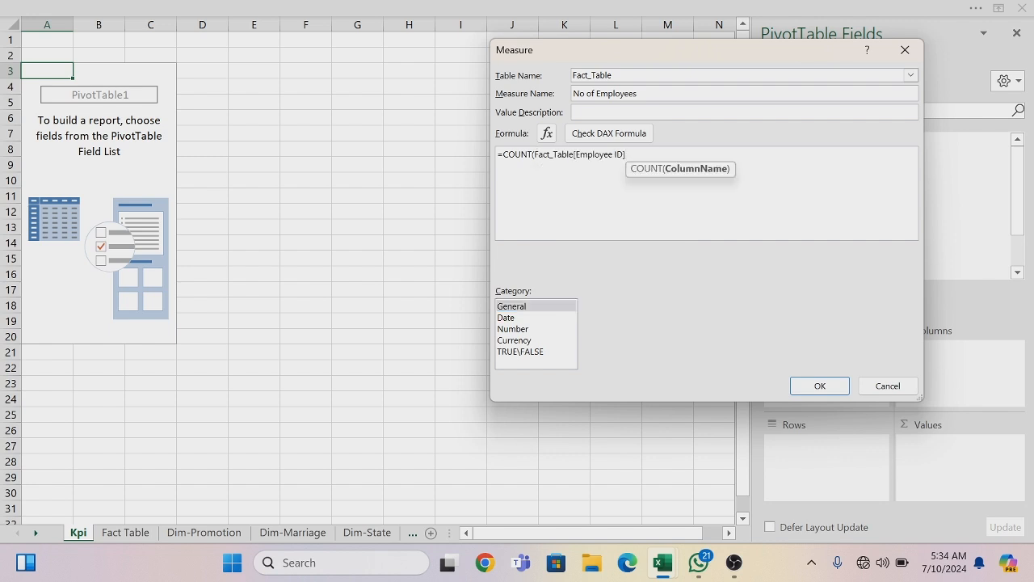
{"action": "type", "text": ")"}
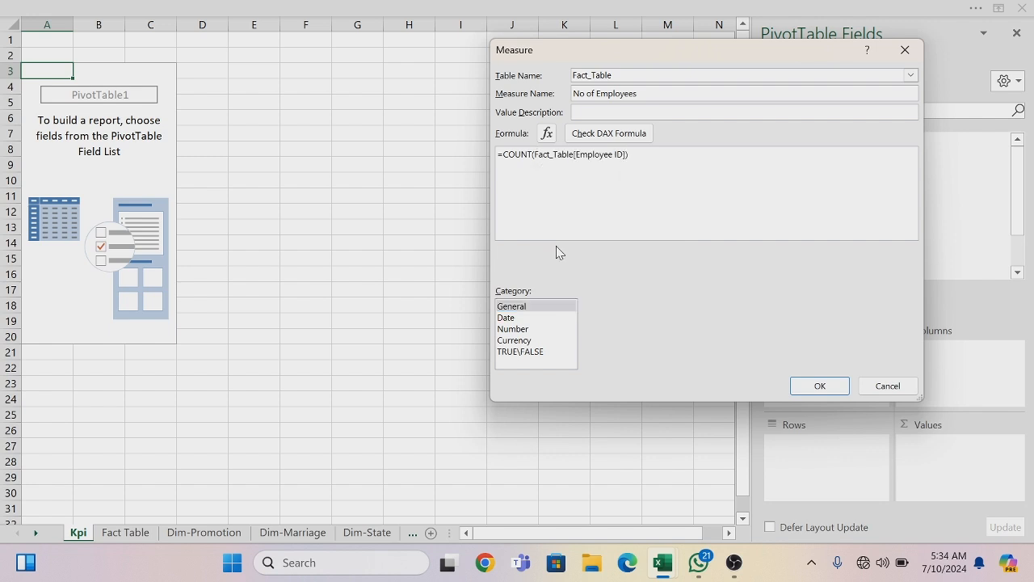
Format the measure as a Whole Number, check its DAX formula, and save the measure
{"action": "left_click", "coordinate": [514, 329]}
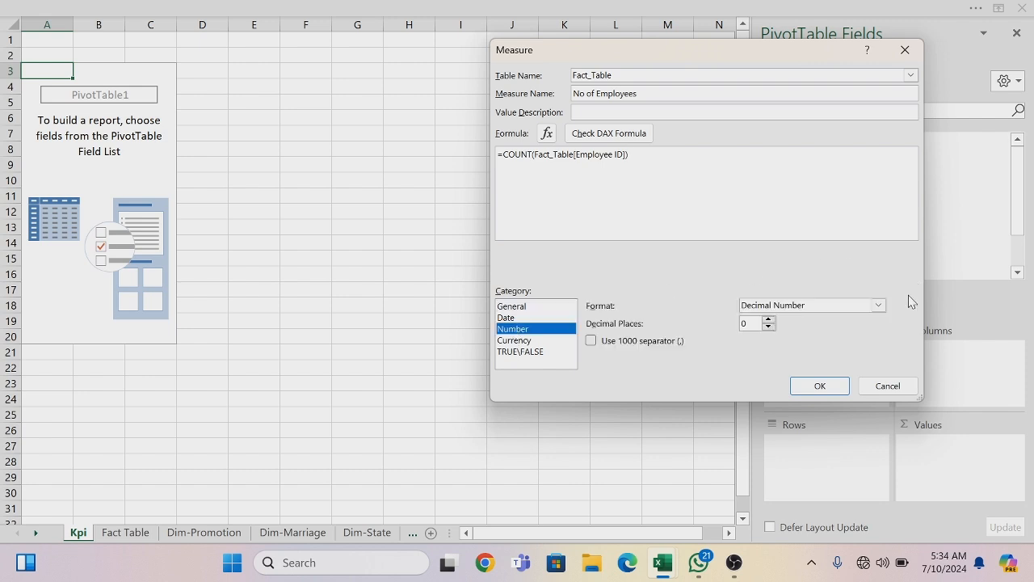
{"action": "left_click", "coordinate": [879, 305]}
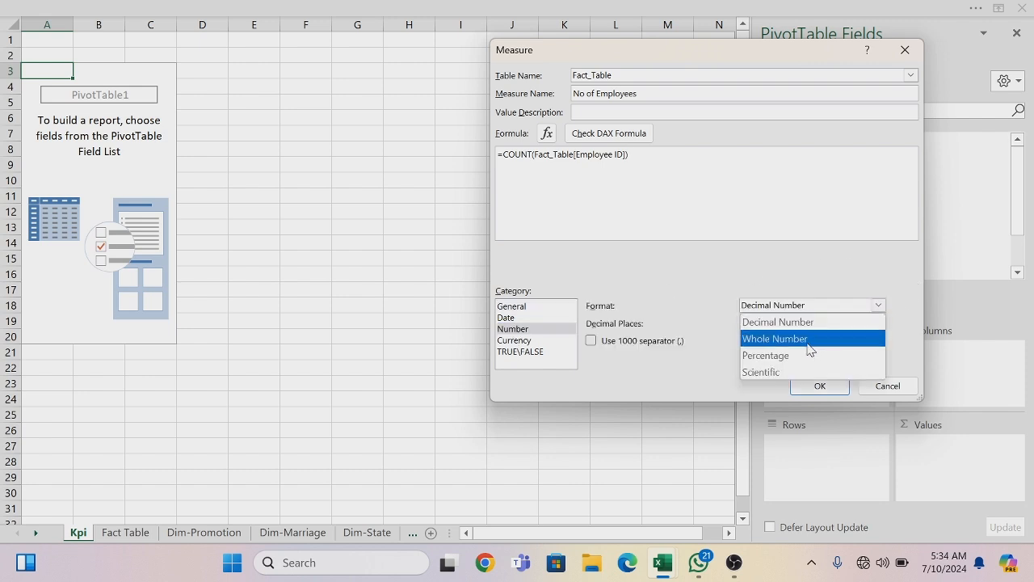
{"action": "left_click", "coordinate": [775, 339]}
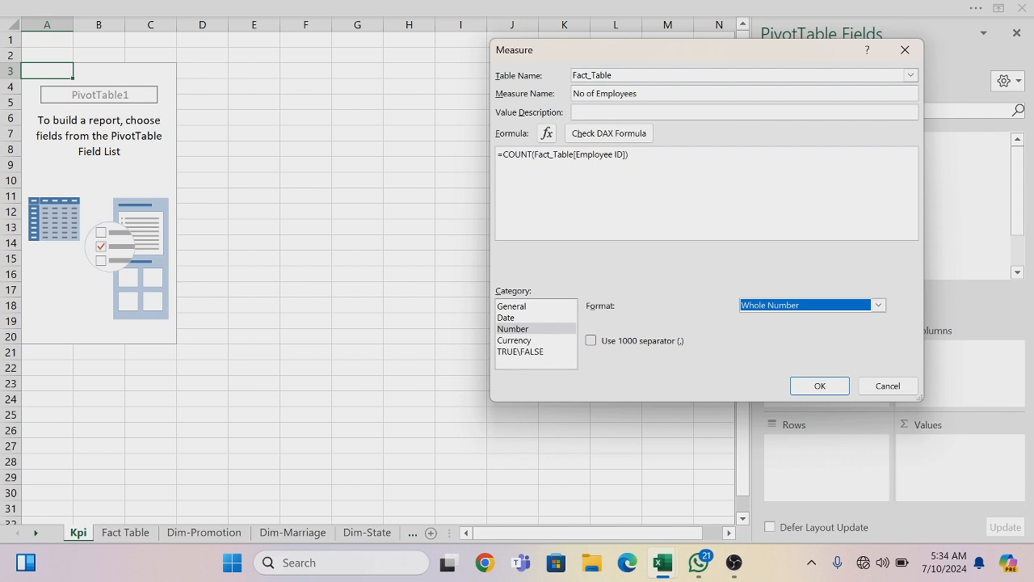
{"action": "left_click", "coordinate": [602, 137]}
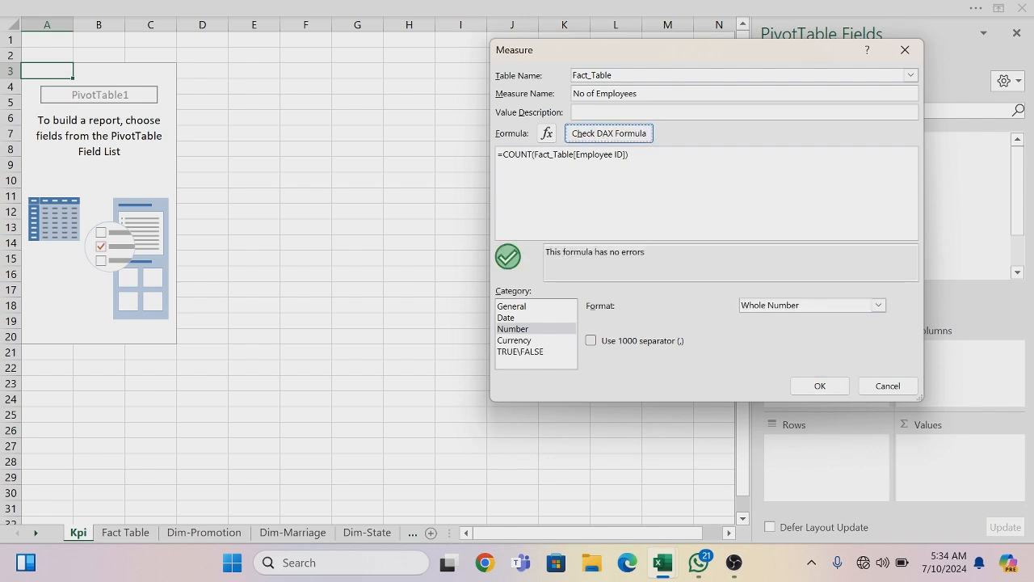
{"action": "left_click", "coordinate": [801, 391]}
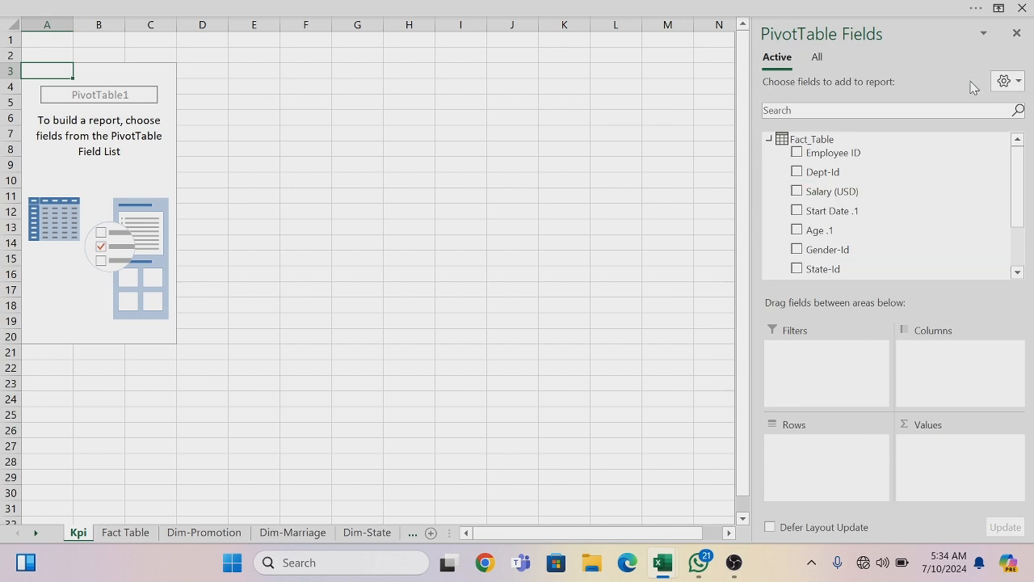
Add the No of Employees measure to the PivotTable's values
{"action": "left_click_drag", "start_coordinate": [1017, 158], "coordinate": [1016, 272]}
{"action": "left_click_drag", "start_coordinate": [888, 260], "coordinate": [950, 466]}
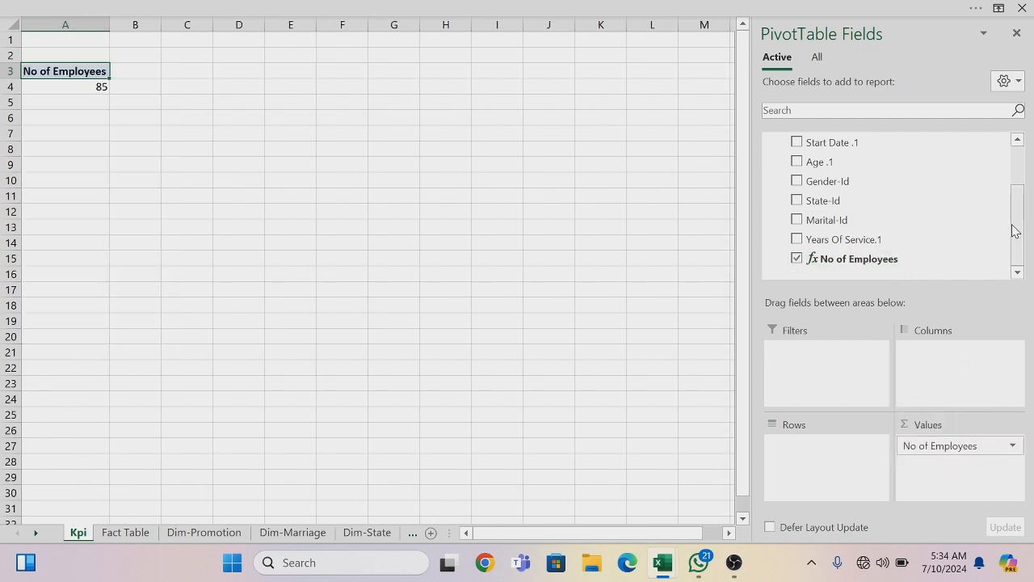
Start another measure on Fact_Table and name it Total Salary
{"action": "left_click_drag", "start_coordinate": [1016, 228], "coordinate": [1007, 146]}
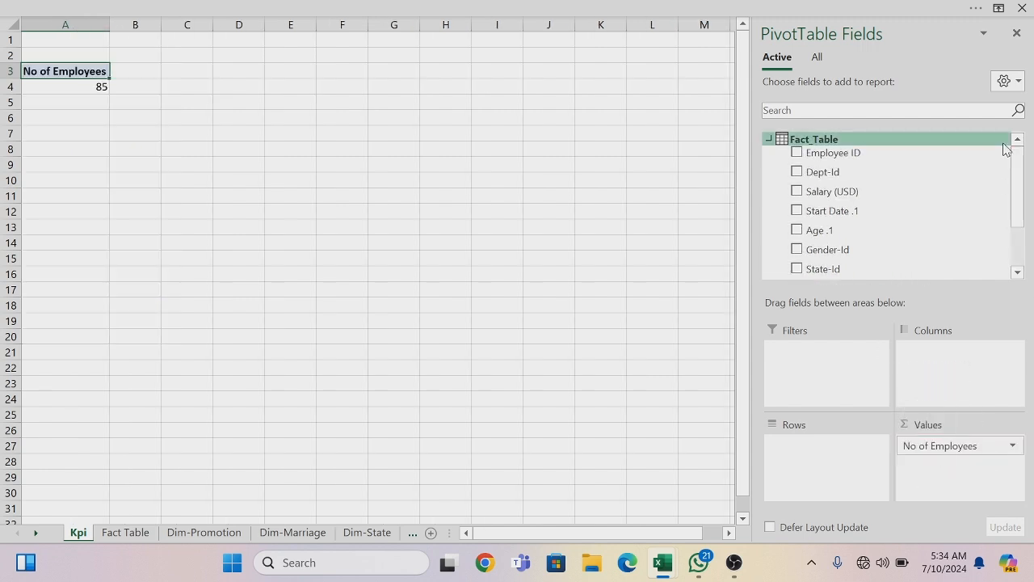
{"action": "right_click", "coordinate": [769, 140]}
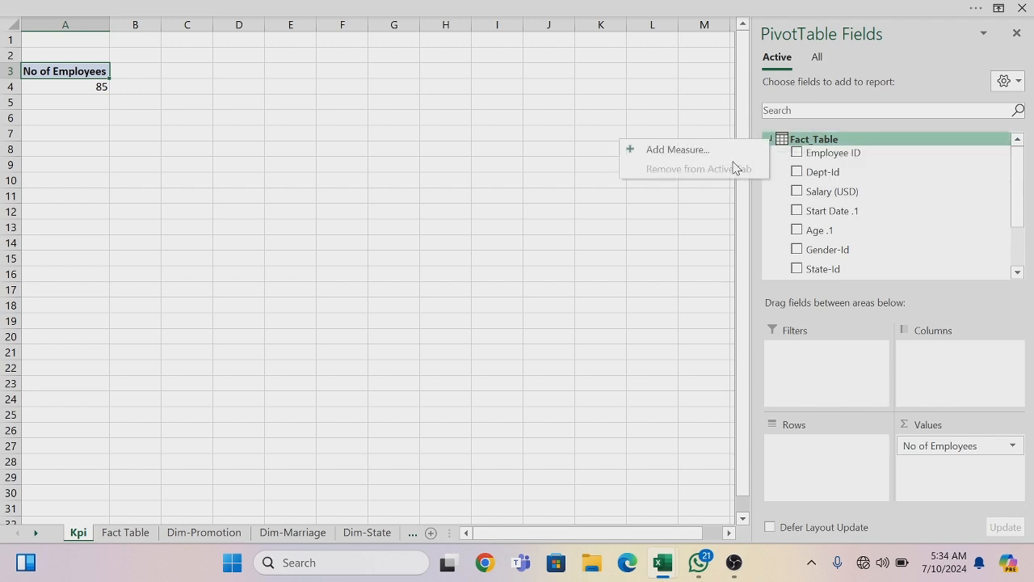
{"action": "left_click", "coordinate": [695, 150]}
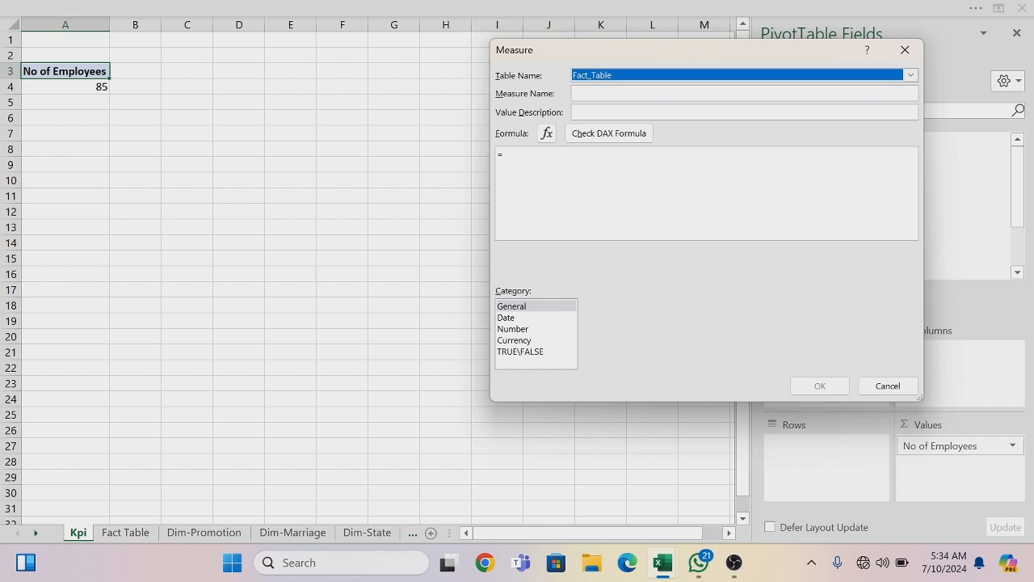
{"action": "left_click", "coordinate": [597, 93]}
{"action": "type", "text": "Tota"}
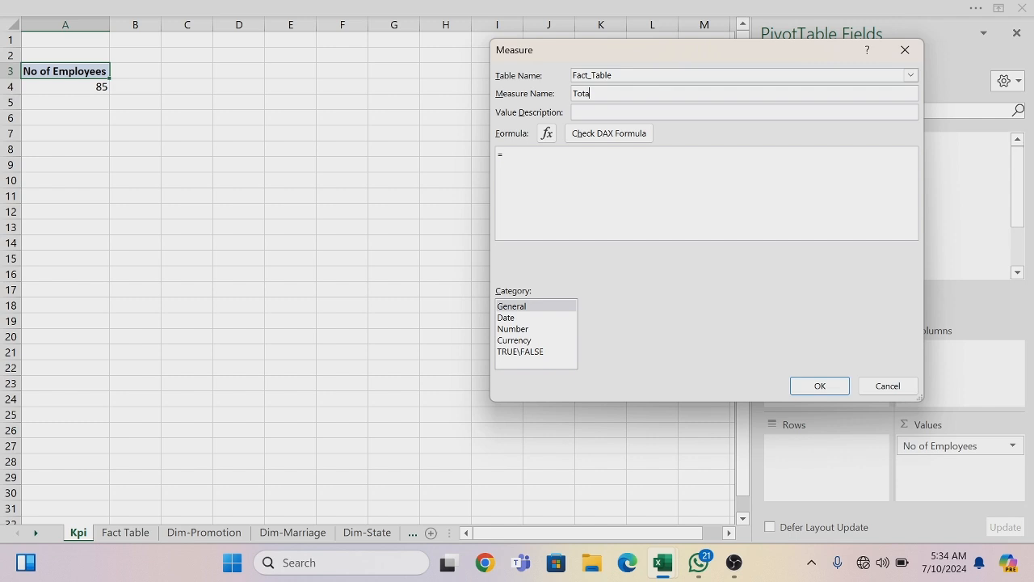
{"action": "type", "text": "l Salary"}
Enter the Total Salary measure's formula =SUM(Fact_Table[Salary (USD)])
{"action": "type", "text": "sum"}
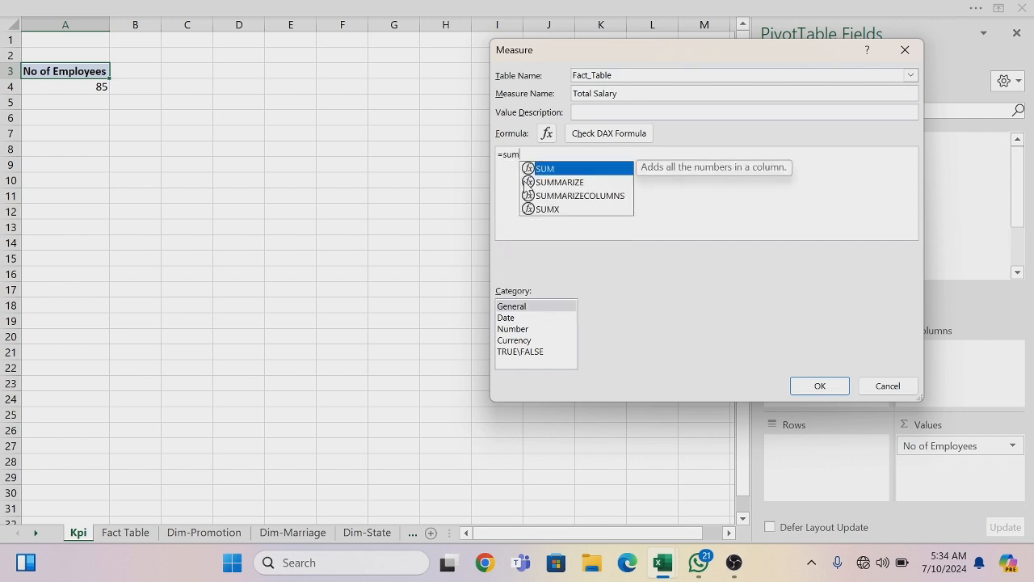
{"action": "key", "text": "Tab"}
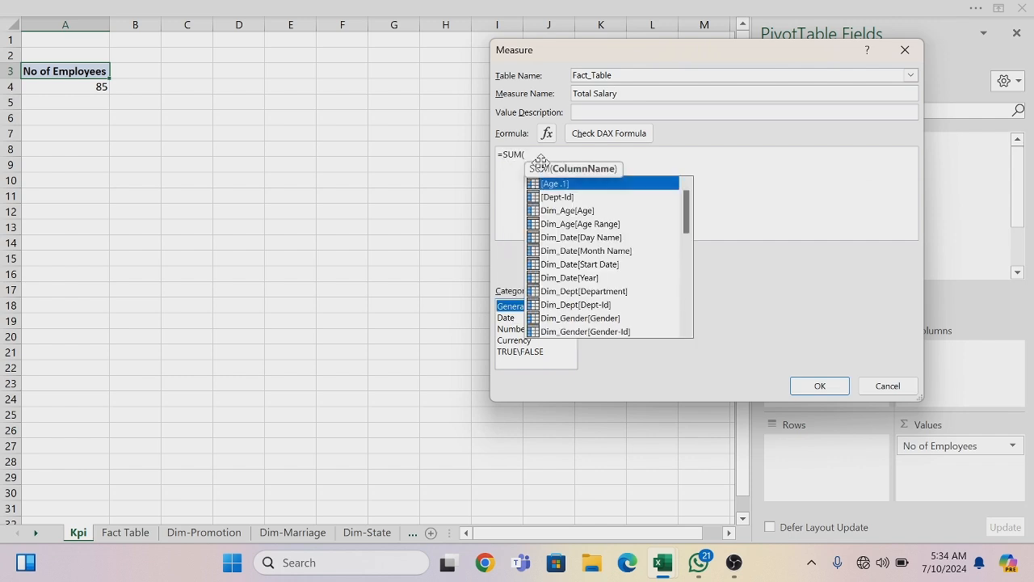
{"action": "type", "text": "fac"}
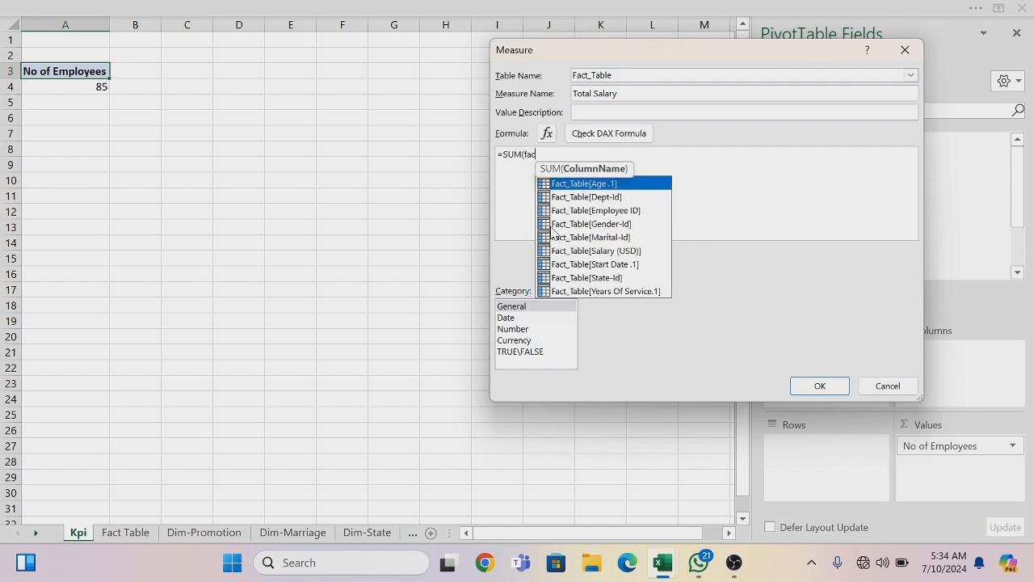
{"action": "double_click", "coordinate": [594, 251]}
{"action": "type", "text": ")]"}
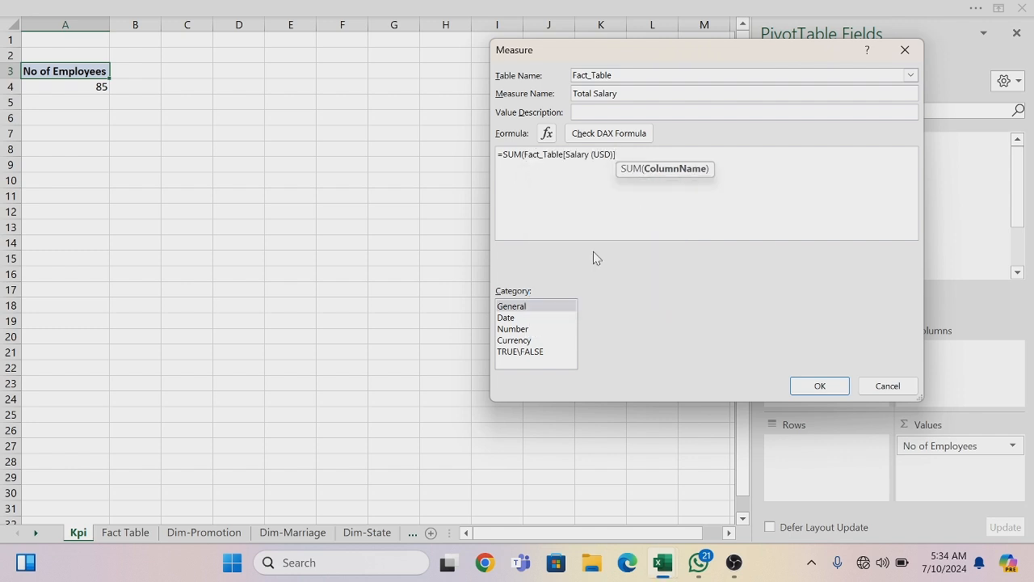
{"action": "type", "text": ")"}
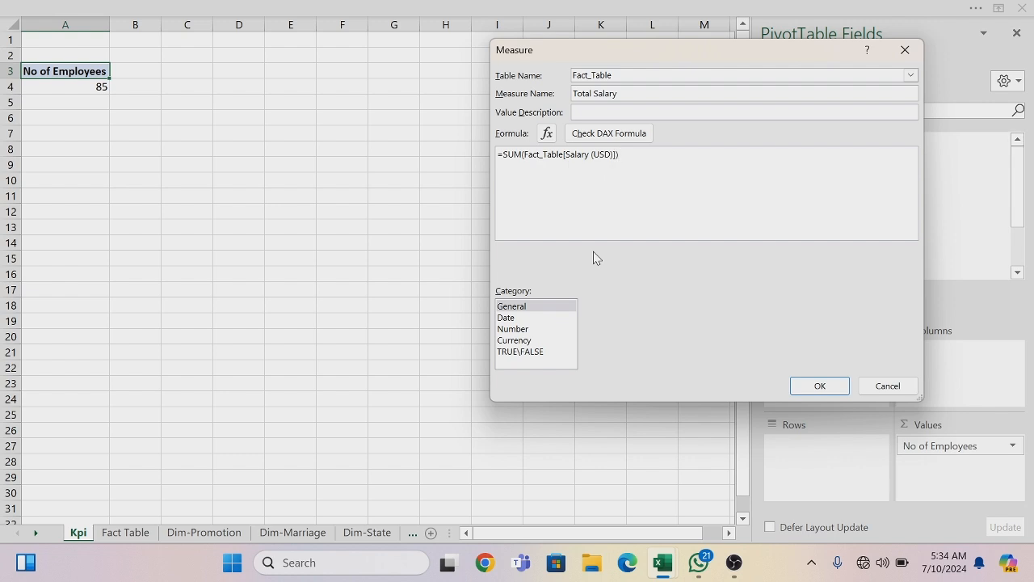
Format the Total Salary measure as Currency with the $ symbol, check its DAX formula, and save the measure
{"action": "left_click", "coordinate": [515, 340]}
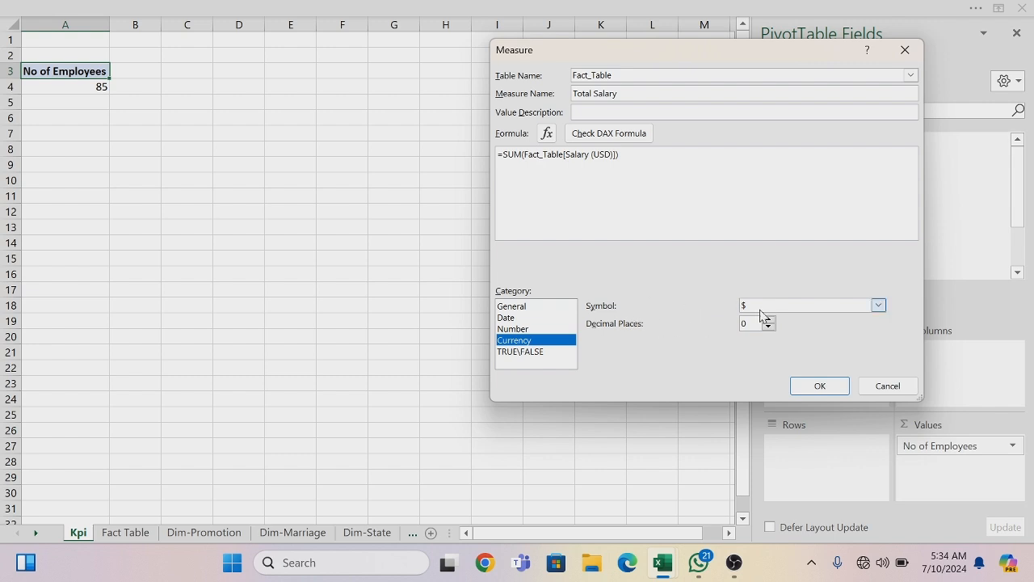
{"action": "left_click", "coordinate": [630, 134]}
{"action": "left_click", "coordinate": [820, 386]}
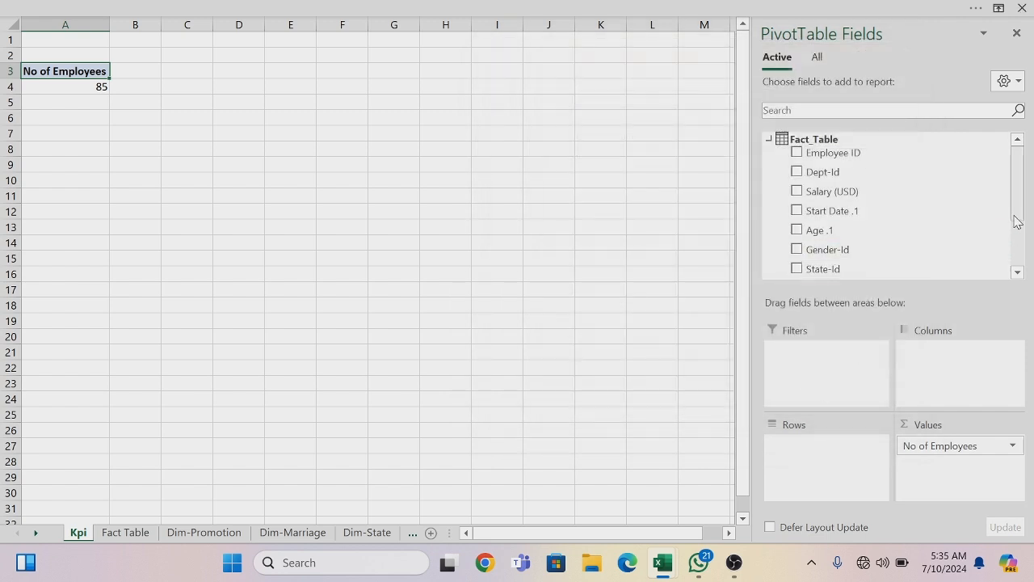
Add the Total Salary measure to the PivotTable's values
{"action": "scroll", "coordinate": [1016, 208], "scroll_direction": "down", "scroll_amount": 2}
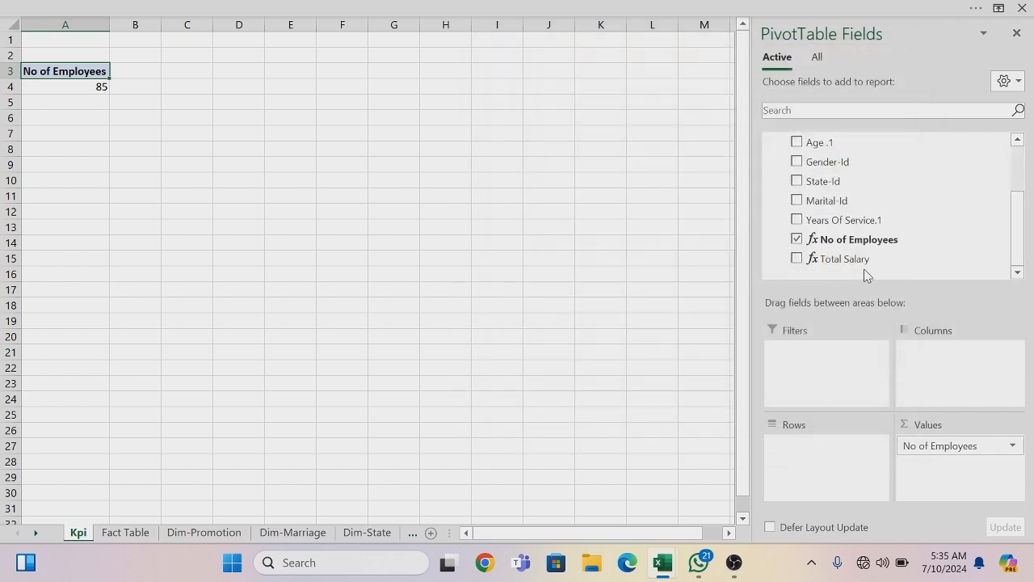
{"action": "left_click_drag", "start_coordinate": [865, 267], "coordinate": [927, 482]}
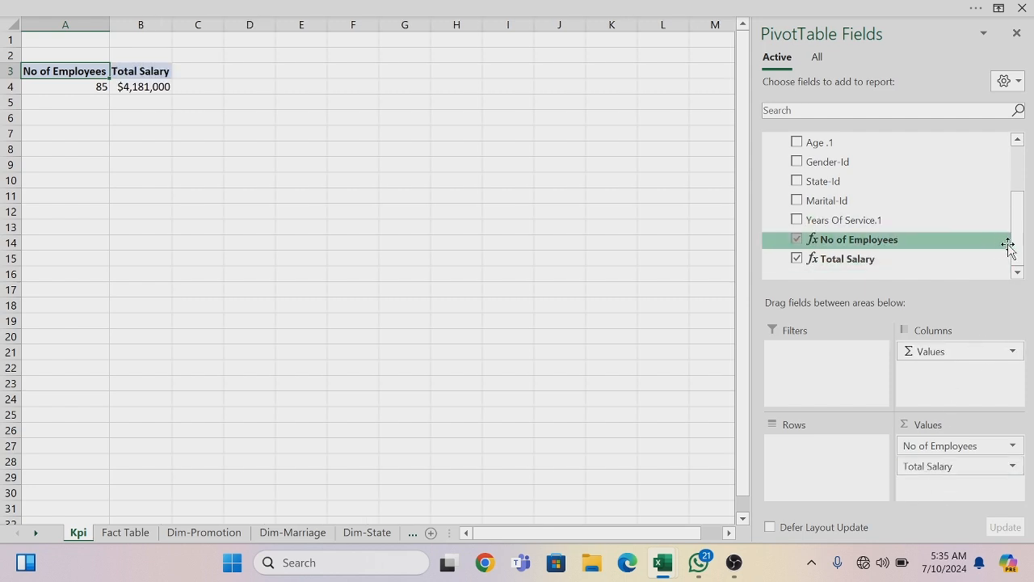
Start another measure on Fact_Table and name it Avg Age
{"action": "left_click_drag", "start_coordinate": [1017, 209], "coordinate": [1017, 166]}
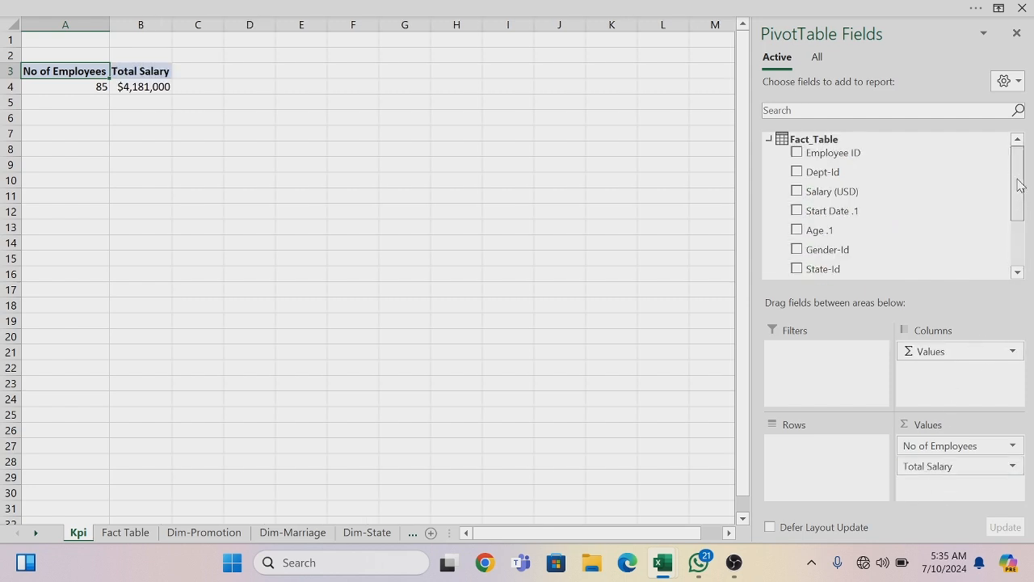
{"action": "right_click", "coordinate": [774, 138]}
{"action": "left_click", "coordinate": [673, 151]}
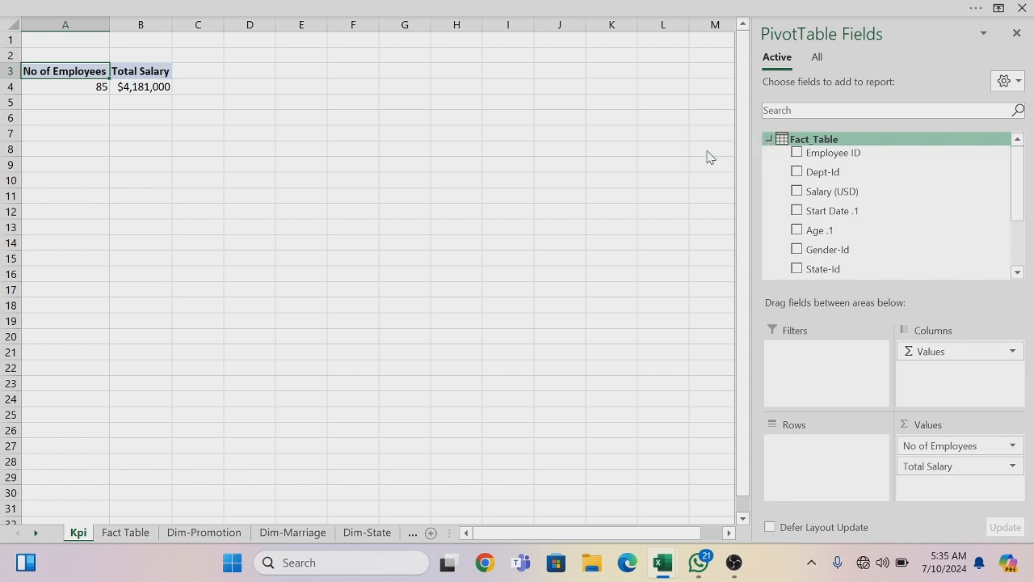
{"action": "left_click", "coordinate": [601, 94]}
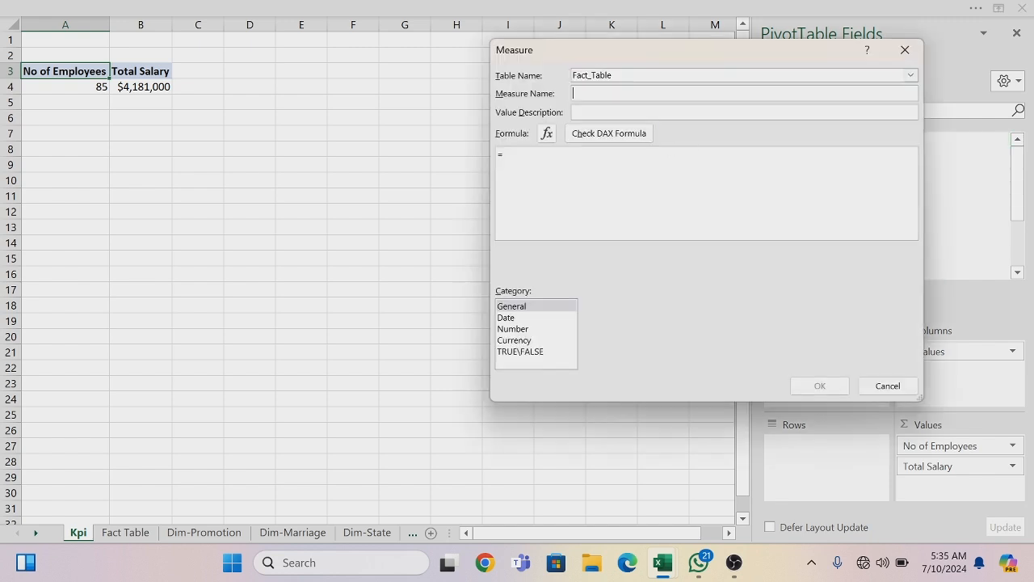
{"action": "type", "text": "Avg Age"}
Enter the Avg Age measure's formula =AVERAGE(Fact_Table[Age .1])
{"action": "left_click", "coordinate": [502, 153]}
{"action": "type", "text": "Av"}
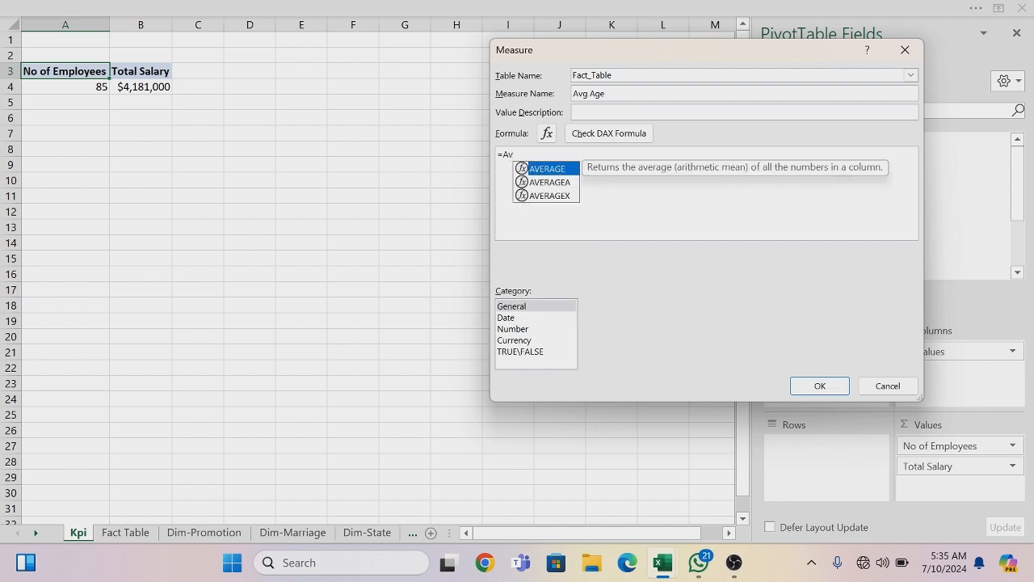
{"action": "key", "text": "Tab"}
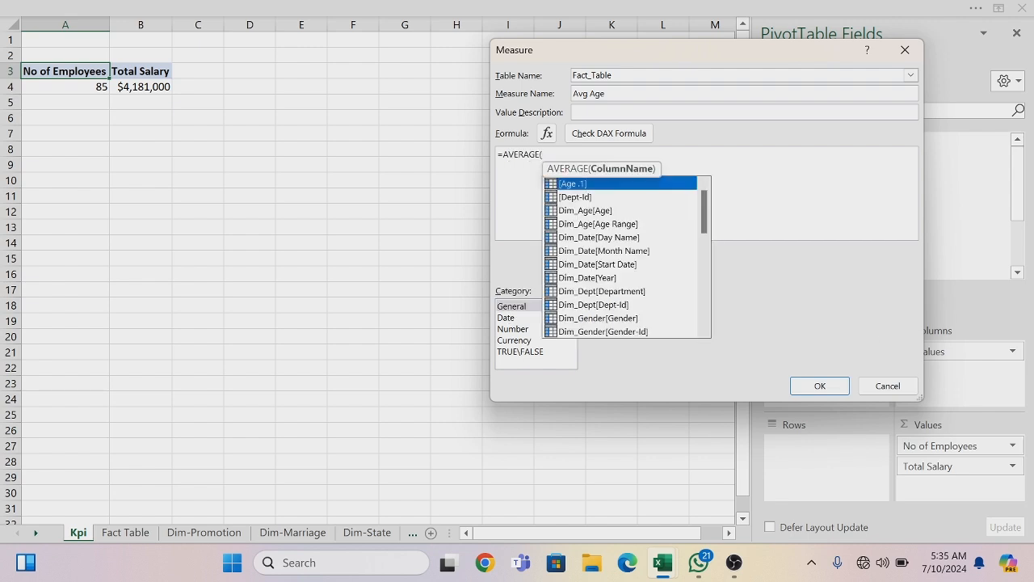
{"action": "type", "text": "fac"}
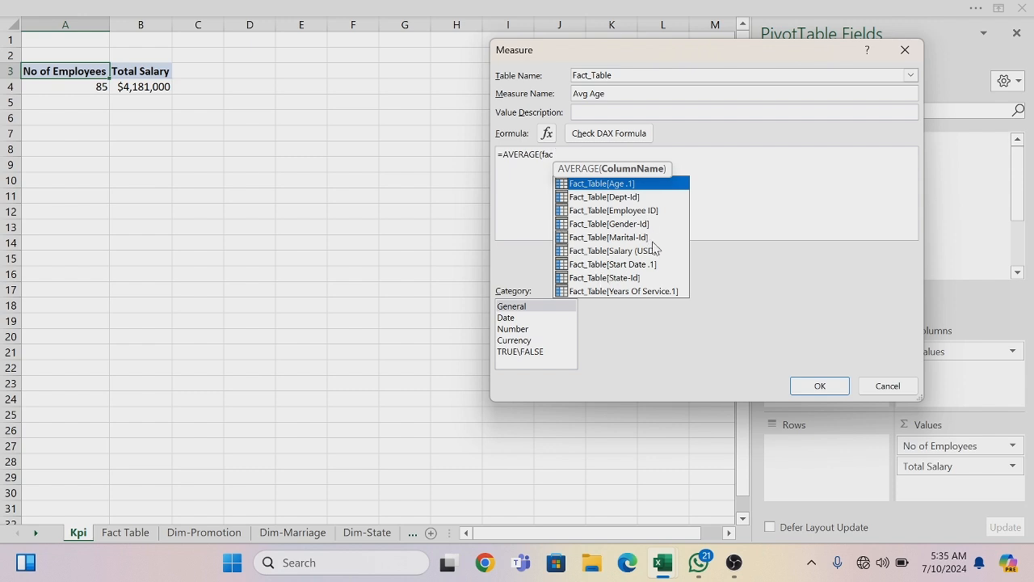
{"action": "key", "text": "Tab"}
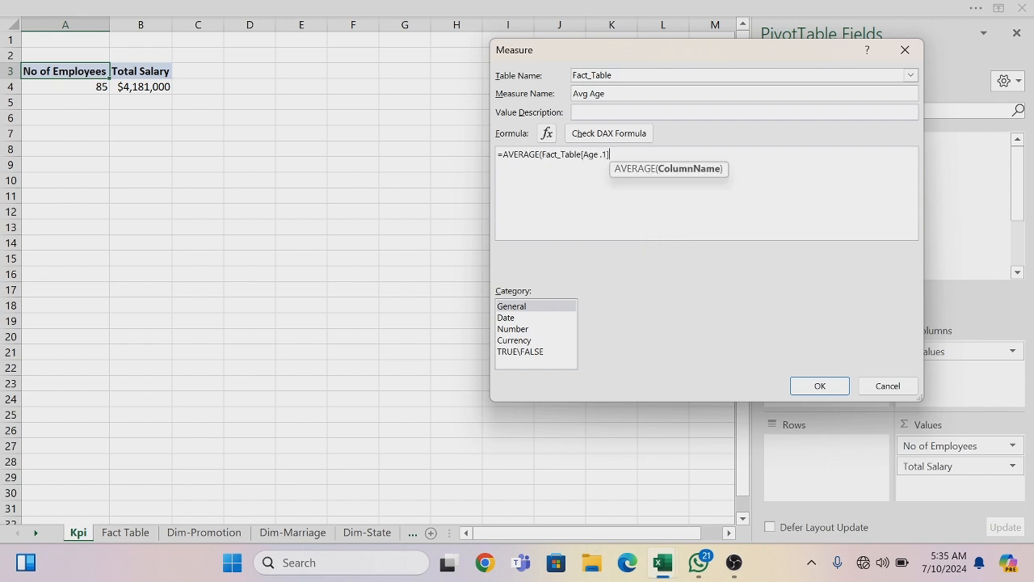
{"action": "type", "text": ")"}
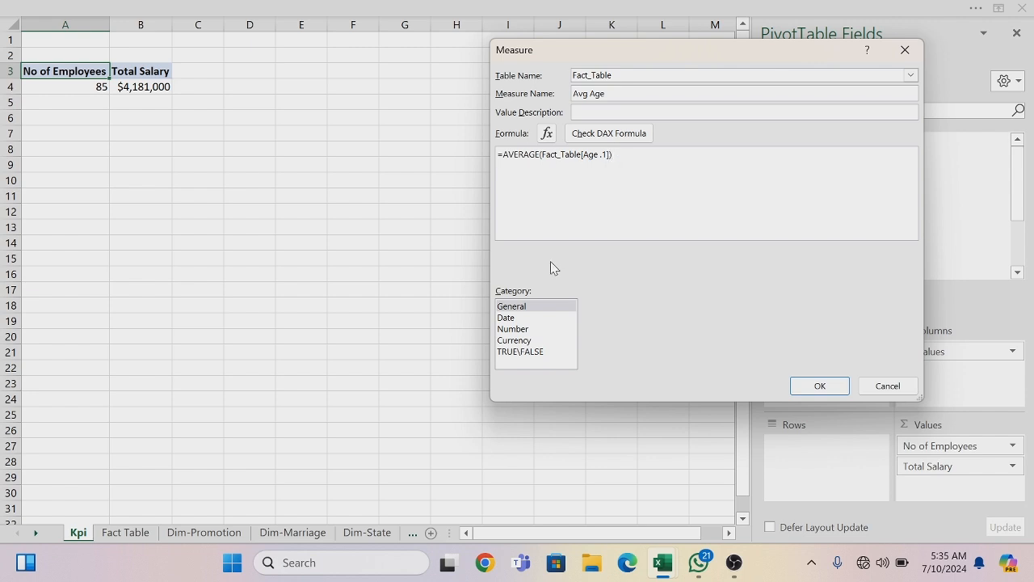
Format the Avg Age measure as a Whole Number, check its DAX formula, and save the measure
{"action": "left_click", "coordinate": [514, 328]}
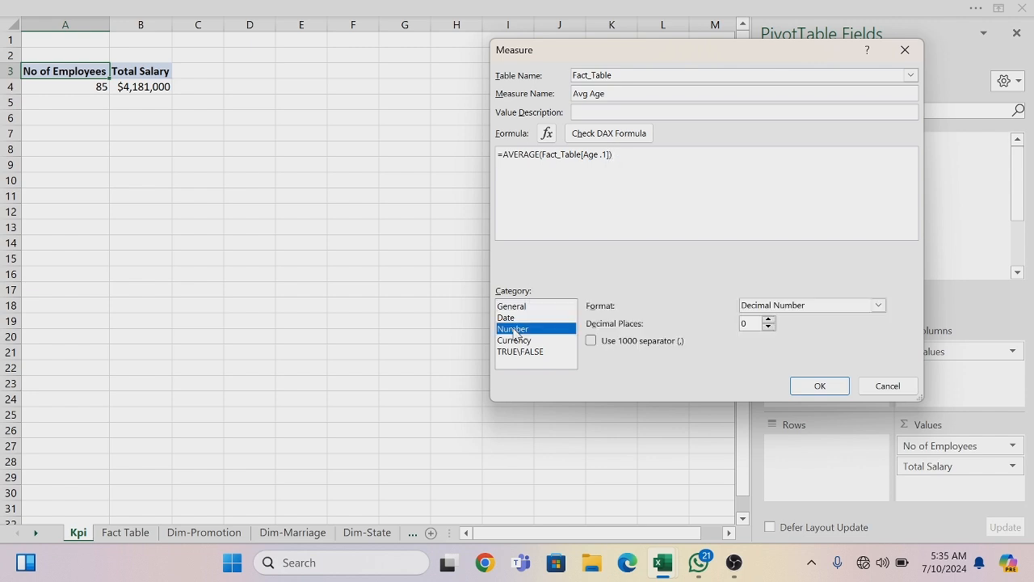
{"action": "left_click", "coordinate": [876, 305]}
{"action": "left_click", "coordinate": [808, 339]}
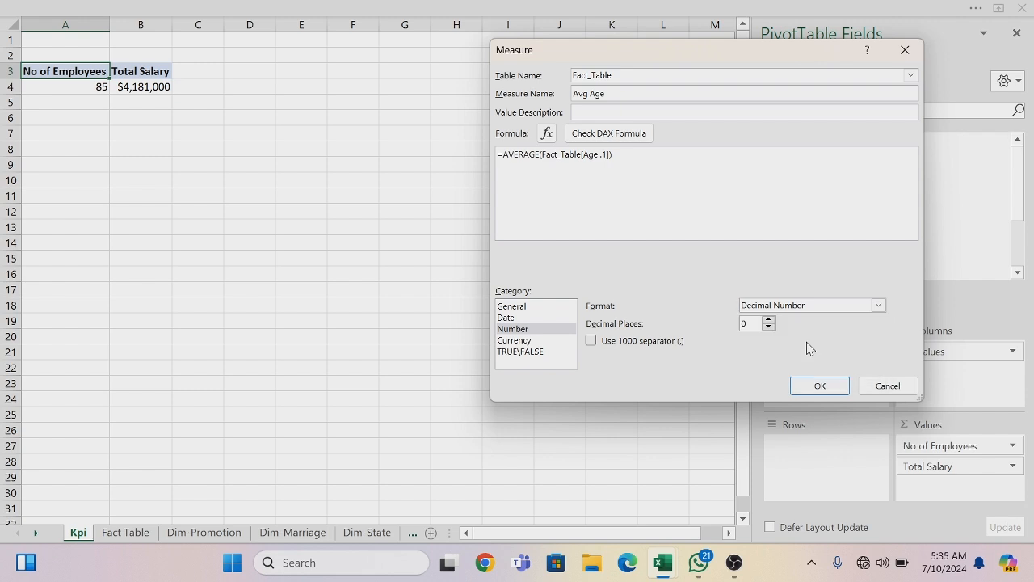
{"action": "left_click", "coordinate": [587, 138]}
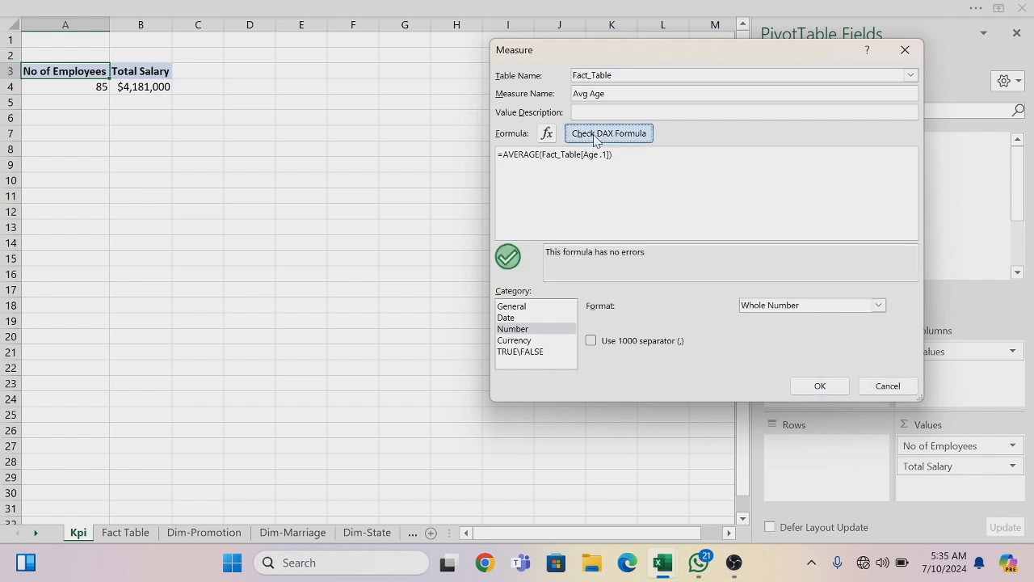
{"action": "left_click", "coordinate": [818, 386]}
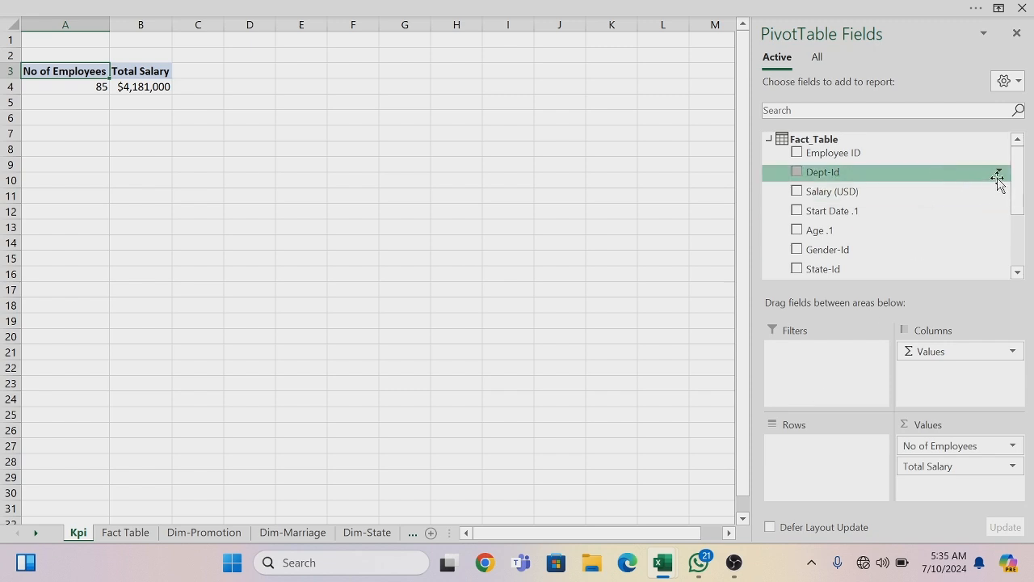
Add the Avg Age measure to the PivotTable's values
{"action": "left_click_drag", "start_coordinate": [1018, 185], "coordinate": [1019, 241]}
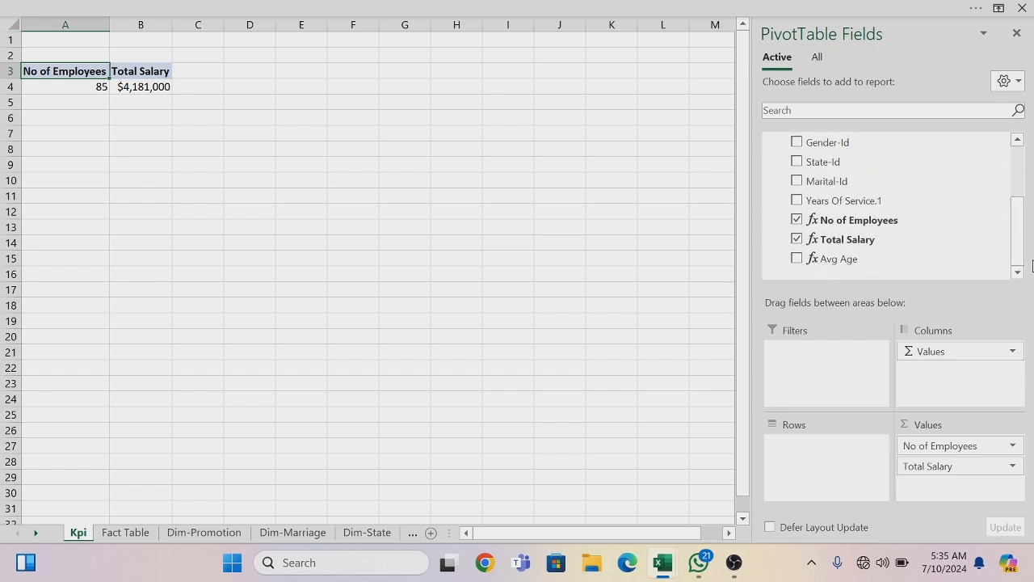
{"action": "left_click_drag", "start_coordinate": [852, 260], "coordinate": [935, 501]}
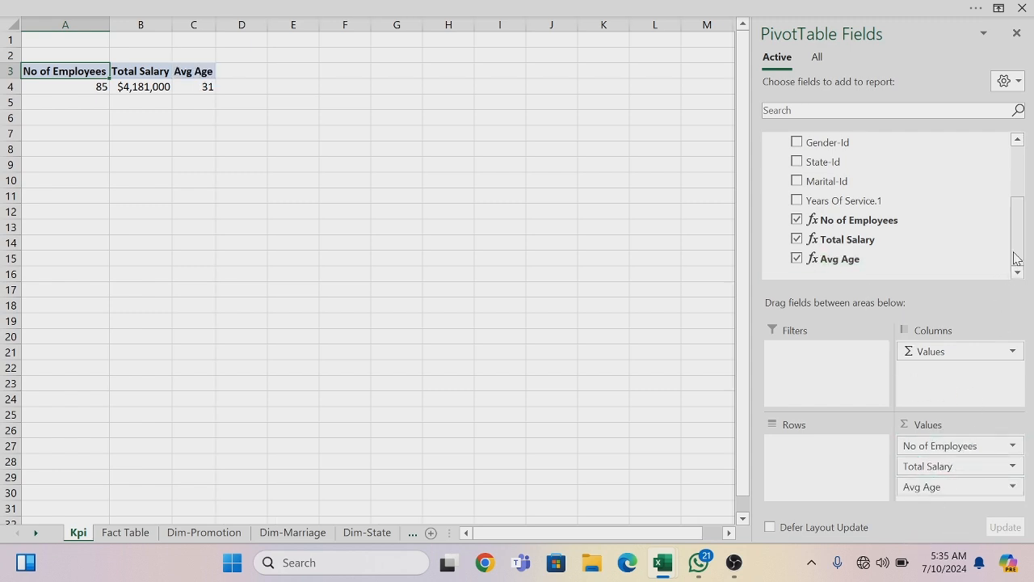
Start another measure on Fact_Table and name it Avg yos
{"action": "scroll", "coordinate": [1000, 170], "scroll_direction": "up", "scroll_amount": 3}
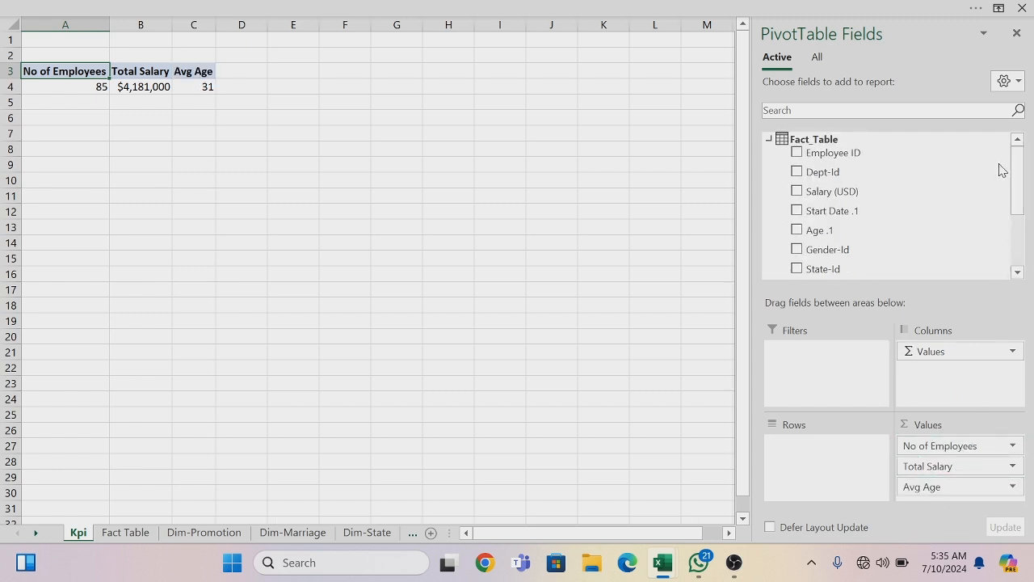
{"action": "right_click", "coordinate": [769, 141]}
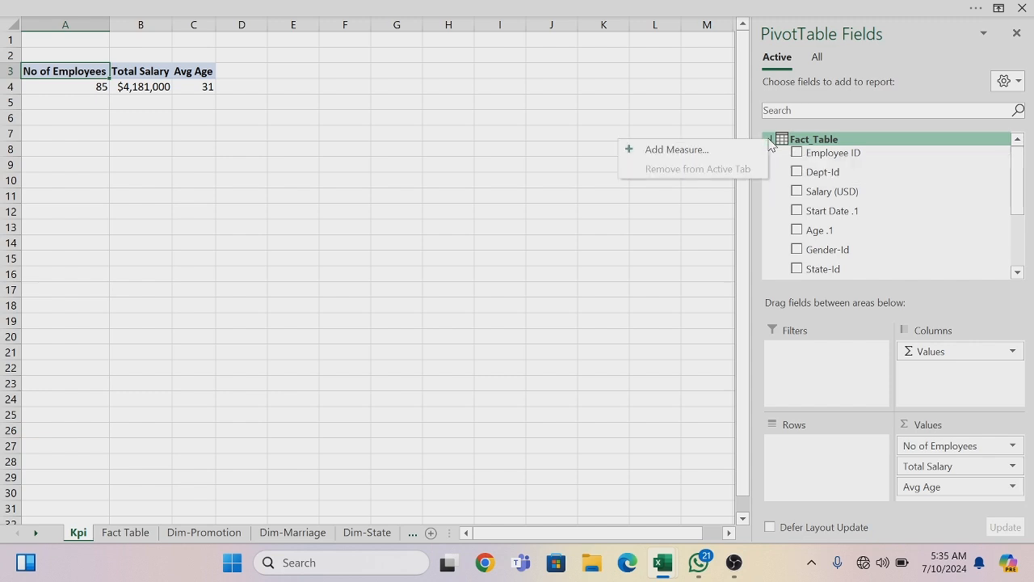
{"action": "left_click", "coordinate": [731, 151]}
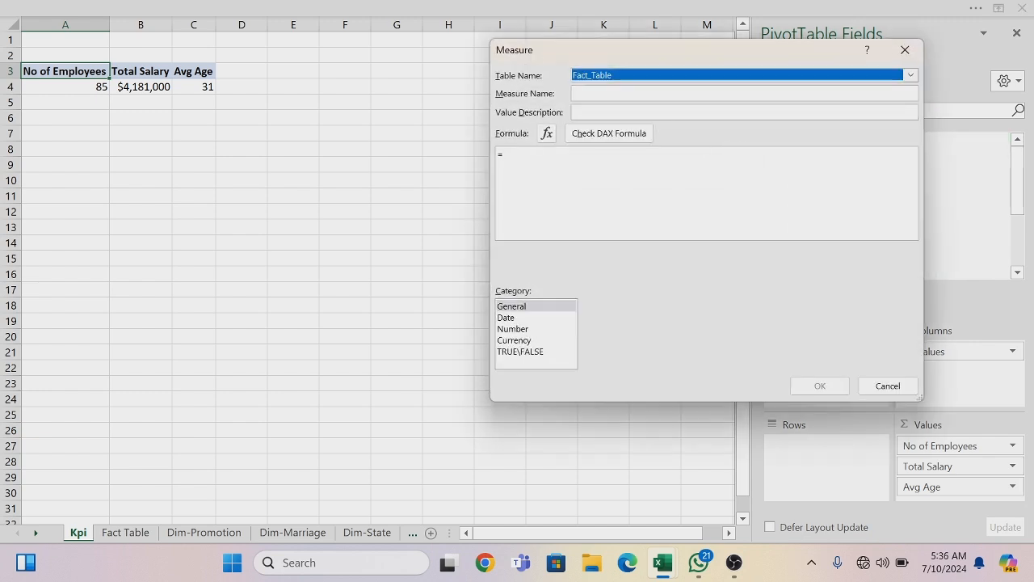
{"action": "key", "text": "Tab"}
{"action": "type", "text": "Avg"}
{"action": "type", "text": "os"}
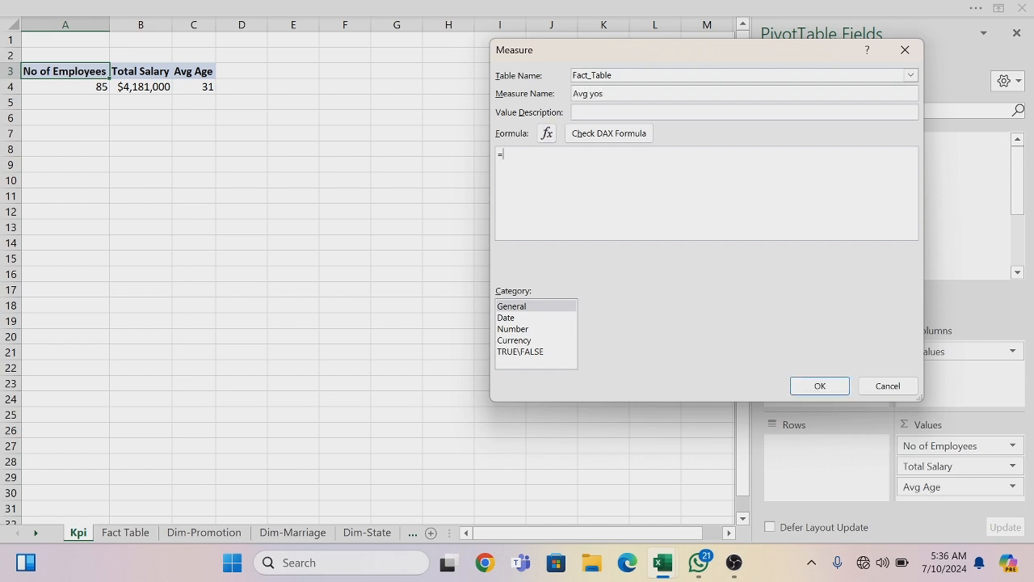
Enter the Avg yos measure's formula =AVERAGE(Fact_Table[Years Of Service.1])
{"action": "type", "text": "ave"}
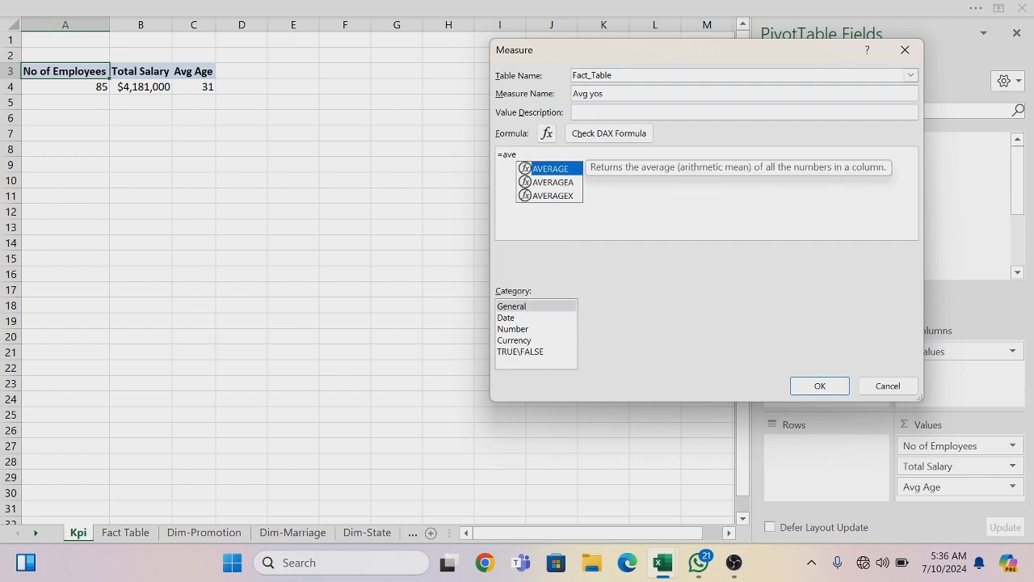
{"action": "key", "text": "Tab"}
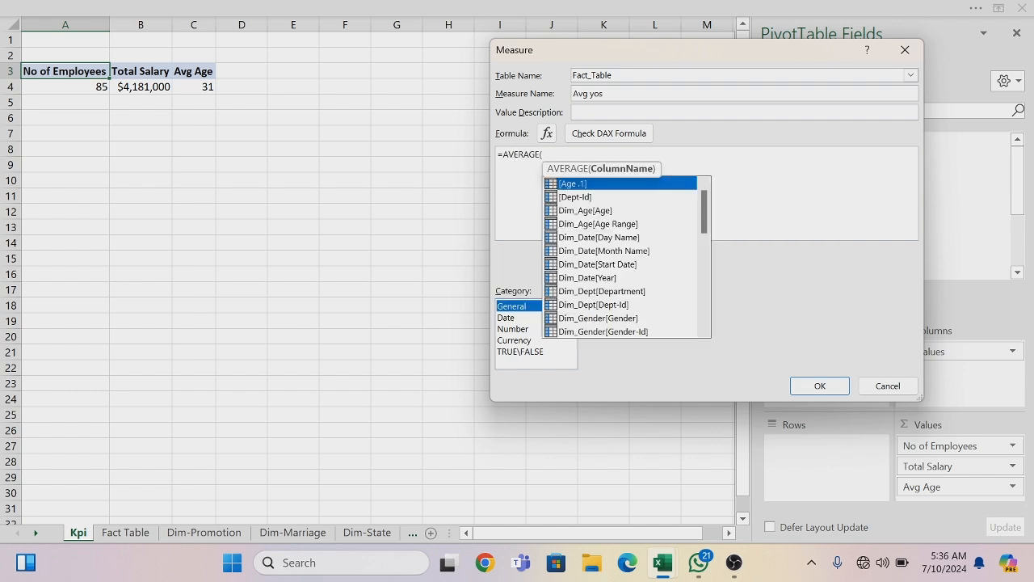
{"action": "type", "text": "fac"}
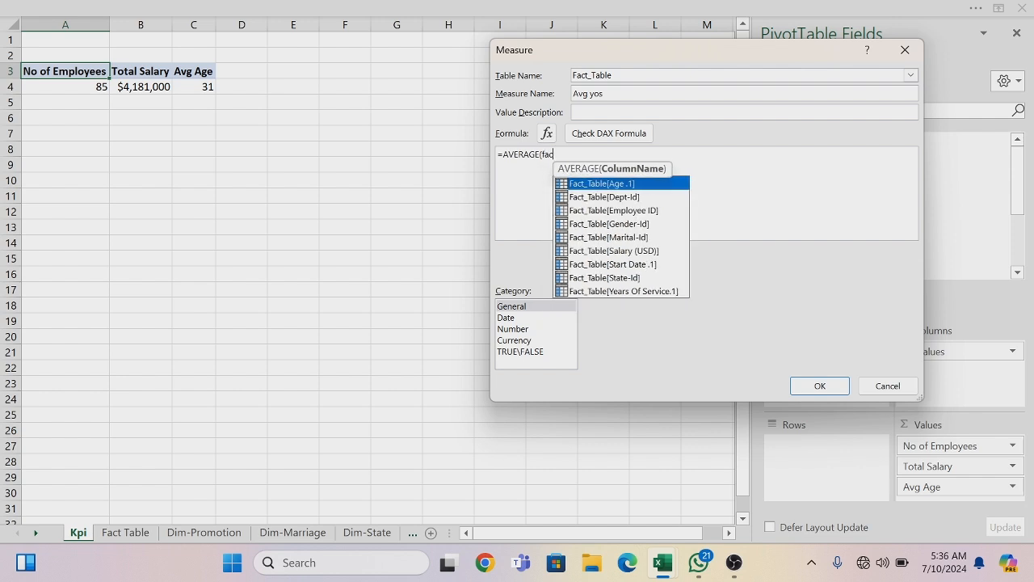
{"action": "double_click", "coordinate": [581, 291]}
{"action": "type", "text": ")"}
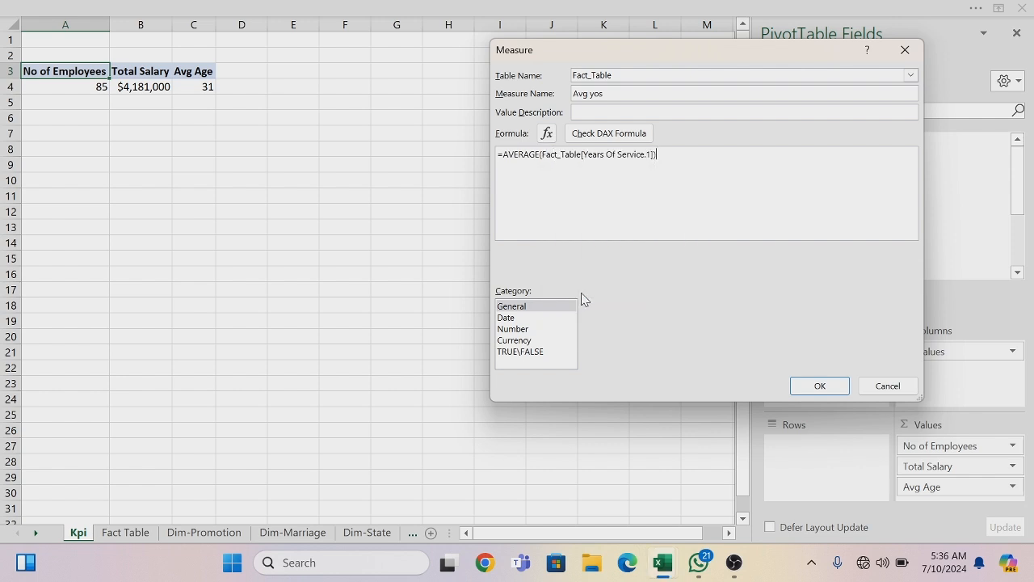
Format the Avg yos measure as a Whole Number, check its DAX formula, and save the measure
{"action": "left_click", "coordinate": [517, 330]}
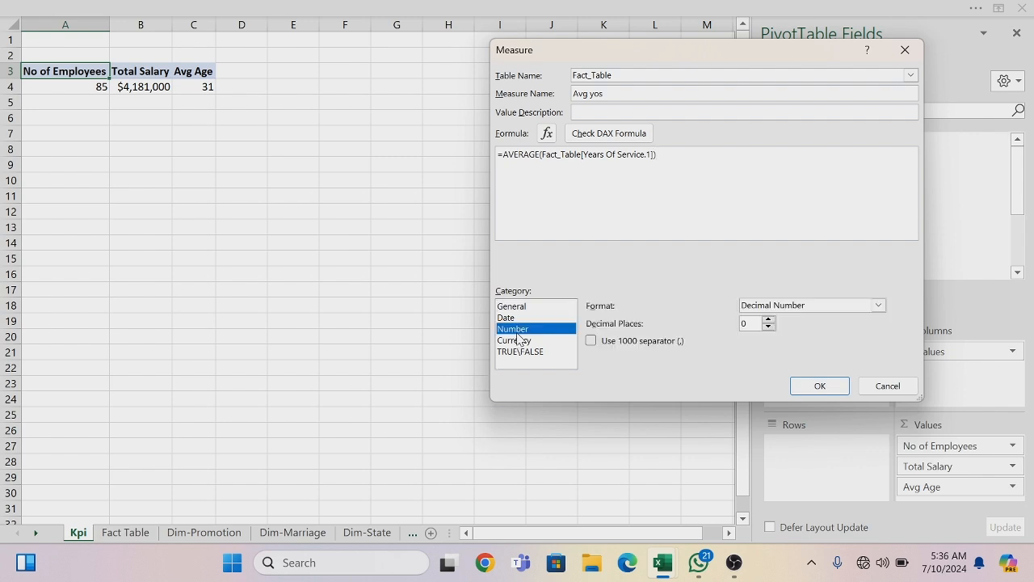
{"action": "left_click", "coordinate": [878, 306]}
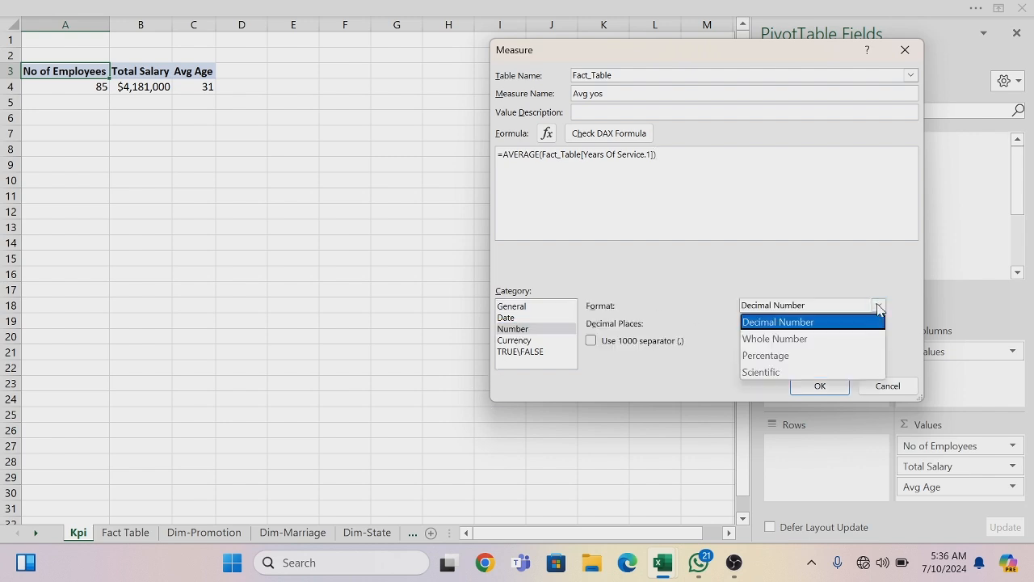
{"action": "left_click", "coordinate": [803, 342]}
{"action": "left_click", "coordinate": [635, 135]}
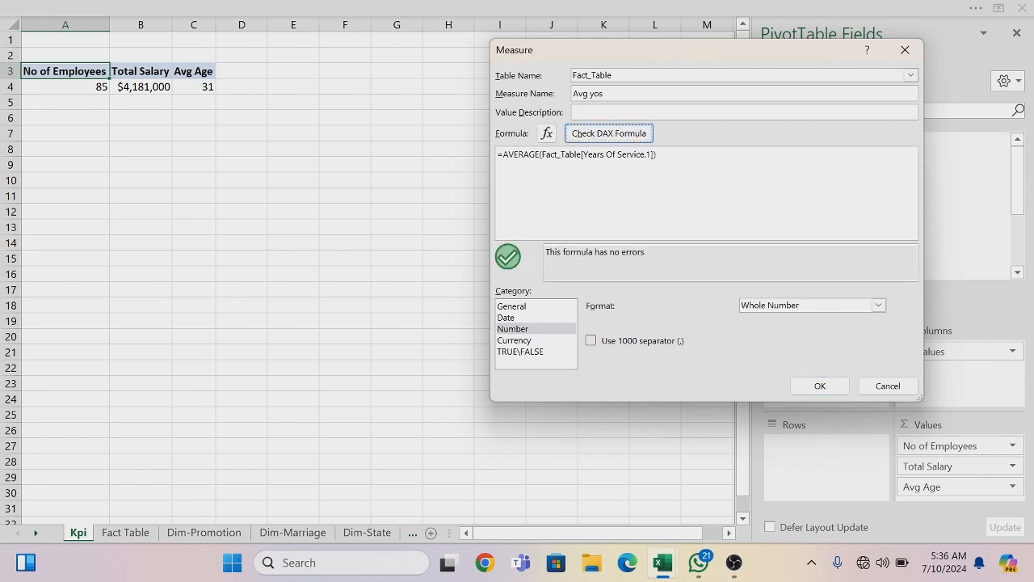
{"action": "left_click", "coordinate": [811, 389]}
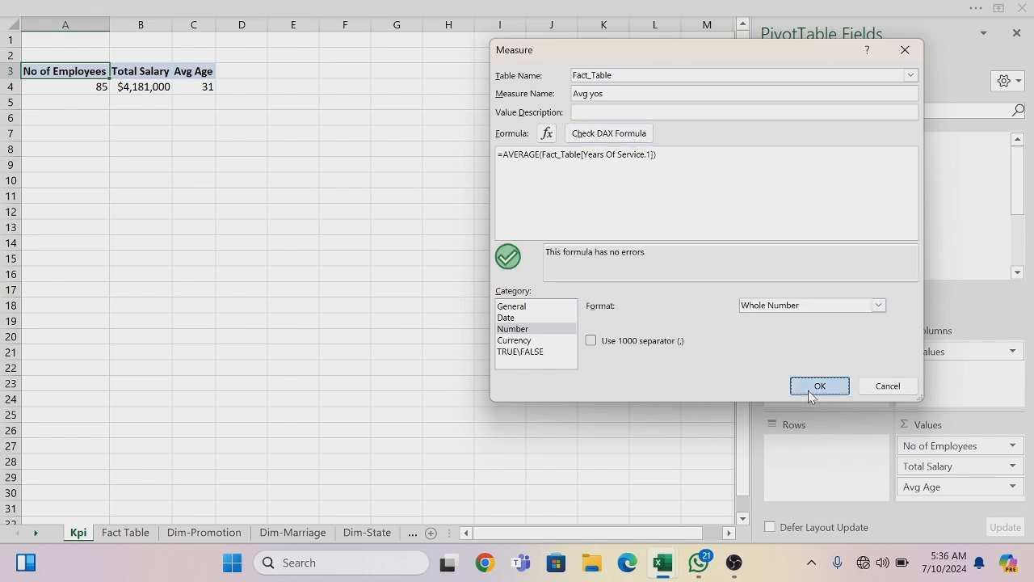
Add the Avg yos measure to the PivotTable's values, between Total Salary and Avg Age
{"action": "left_click_drag", "start_coordinate": [1018, 189], "coordinate": [1019, 256]}
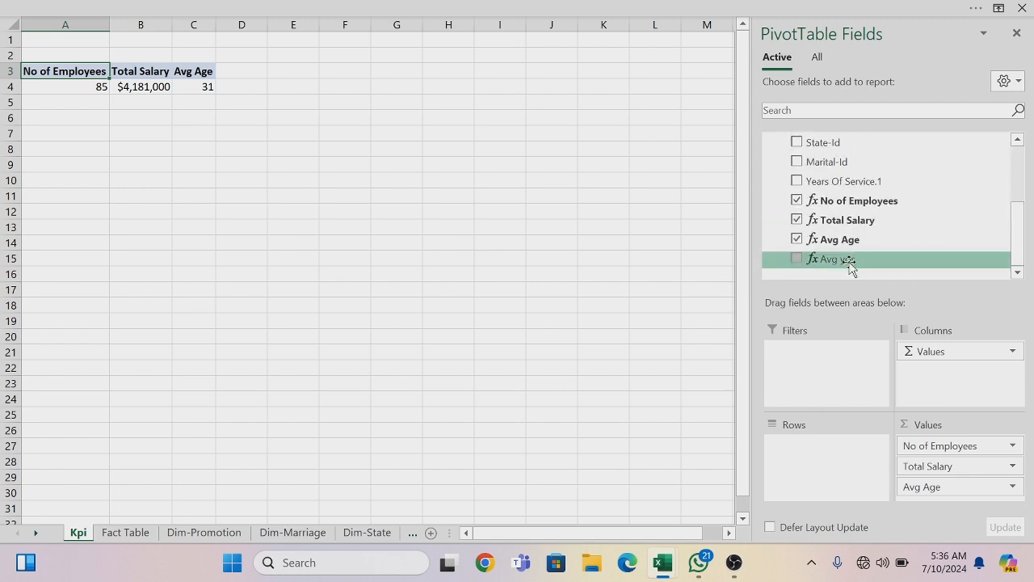
{"action": "left_click_drag", "start_coordinate": [850, 266], "coordinate": [925, 484]}
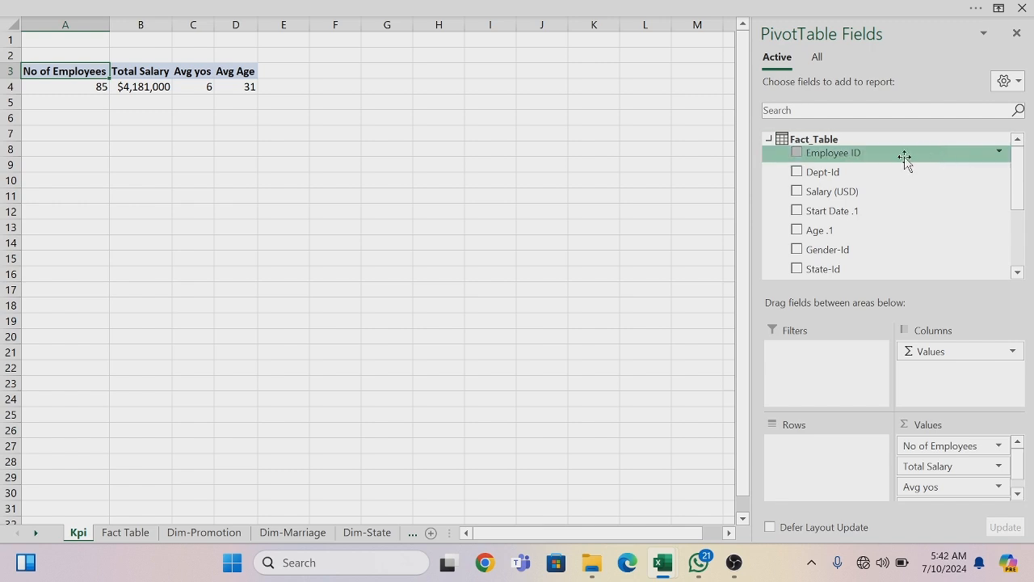
Create a measure on Fact_Table named Avg Salary with the formula =AVERAGE(Fact_Table[Salary (USD)])
{"action": "right_click", "coordinate": [772, 141]}
{"action": "left_click", "coordinate": [724, 155]}
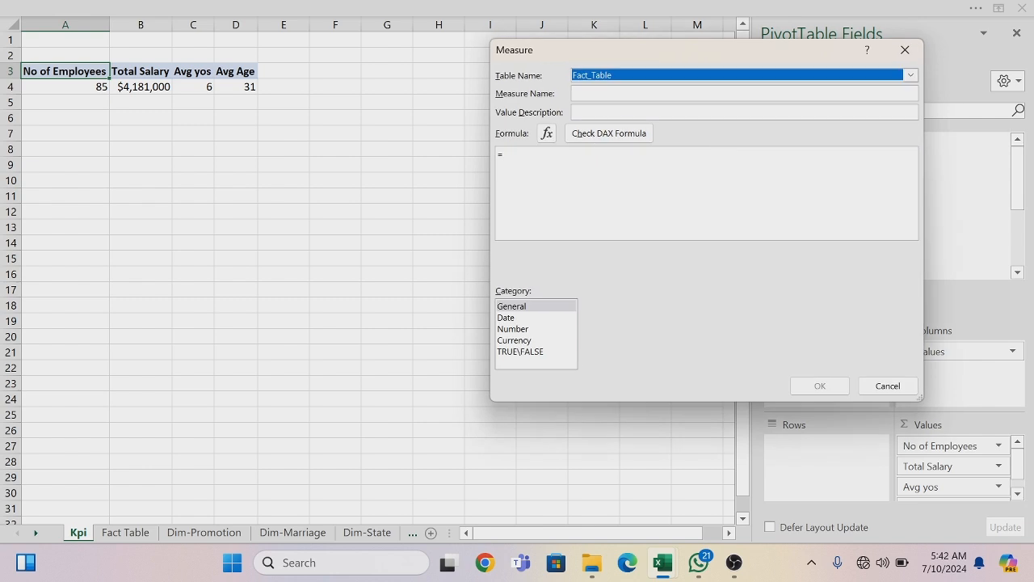
{"action": "left_click", "coordinate": [604, 93]}
{"action": "type", "text": "A"}
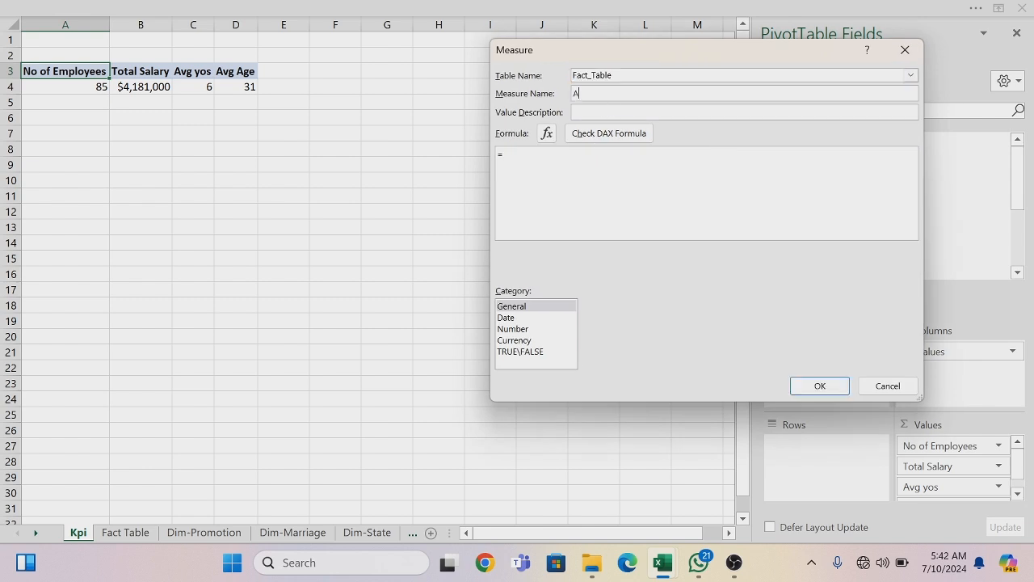
{"action": "type", "text": "vg SalaryAver"}
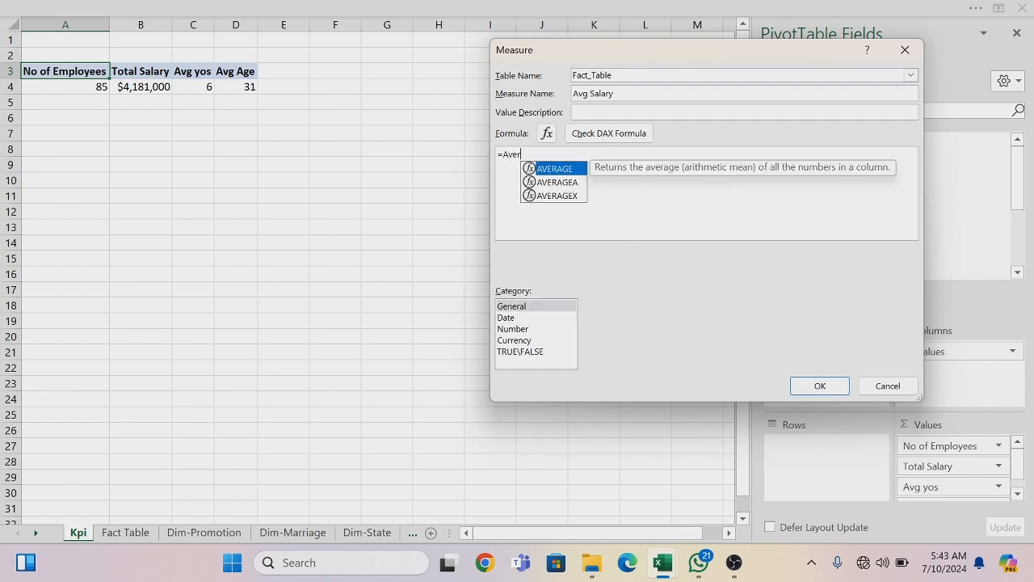
{"action": "key", "text": "Tab"}
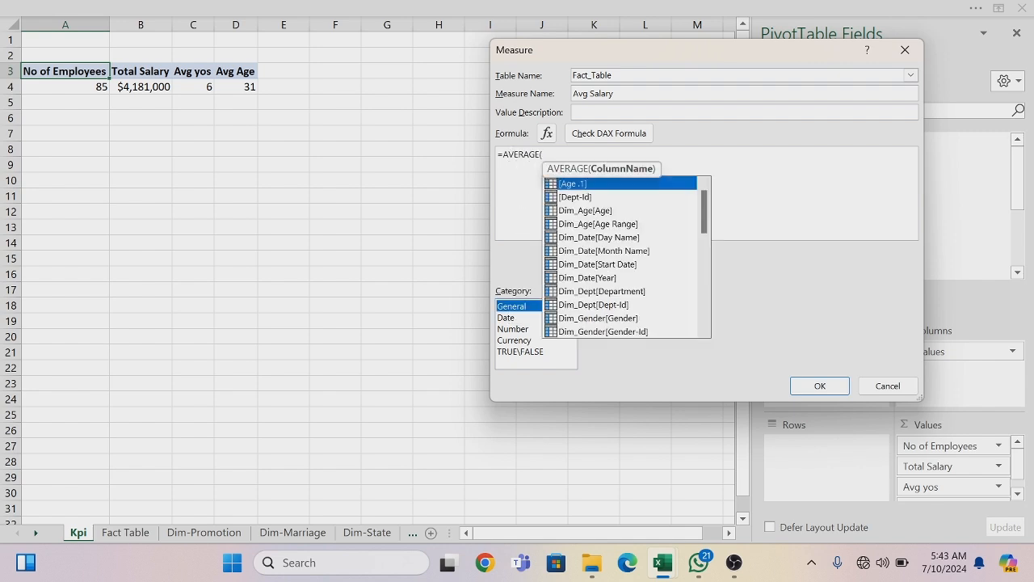
{"action": "type", "text": "fact"}
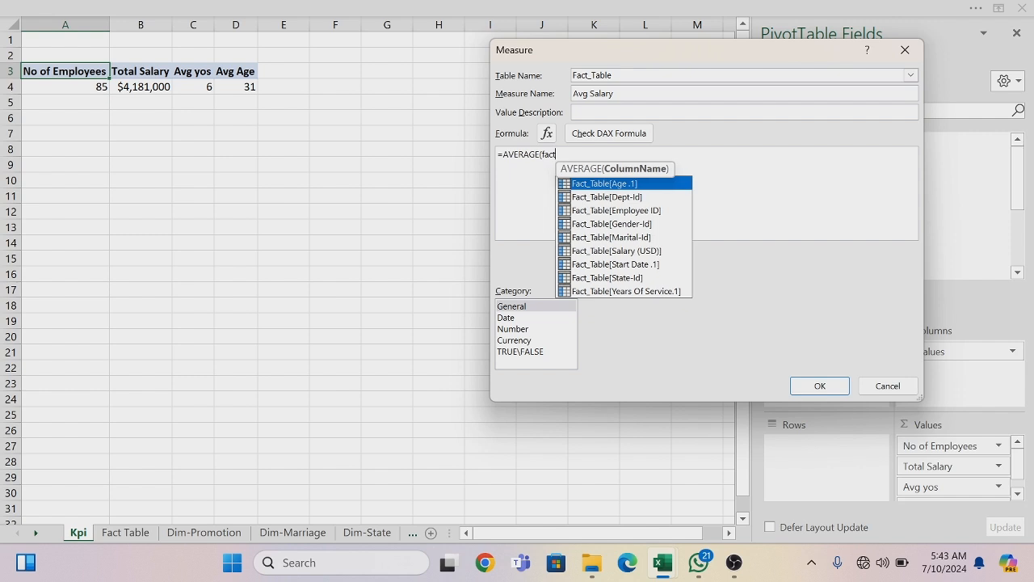
{"action": "double_click", "coordinate": [662, 251]}
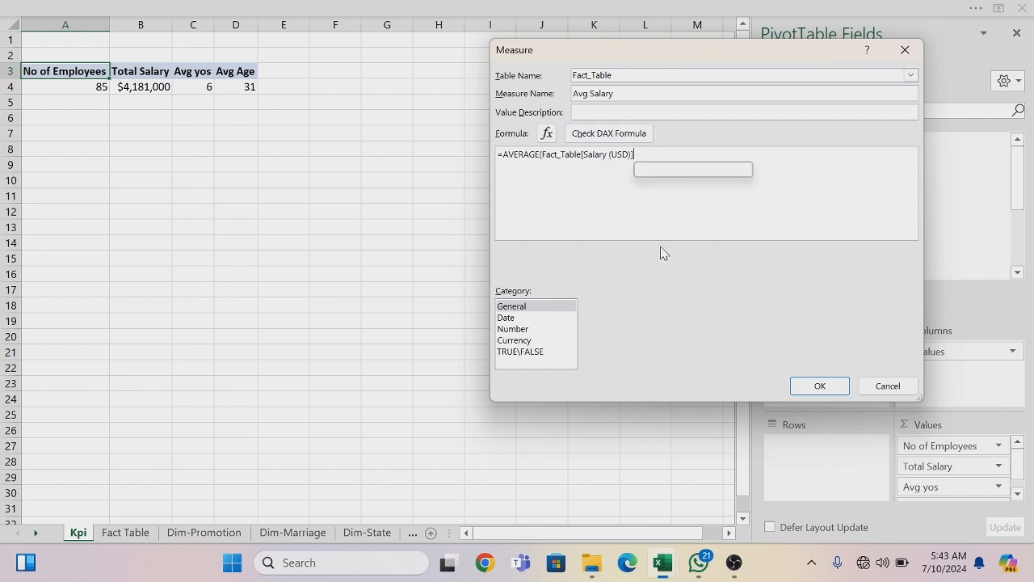
{"action": "type", "text": ")"}
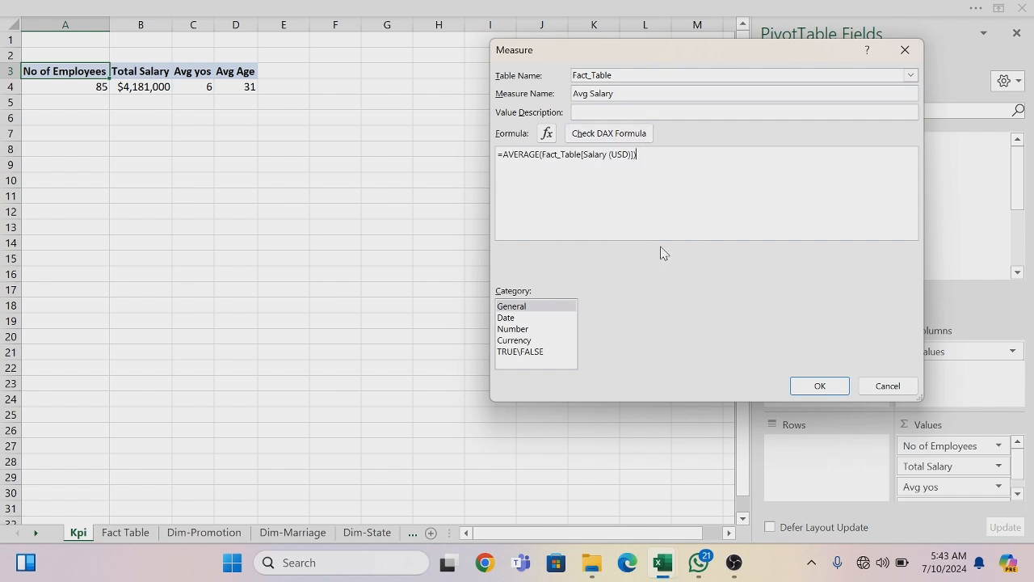
Format the Avg Salary measure as Currency, check its DAX formula, and save the measure
{"action": "left_click", "coordinate": [517, 342]}
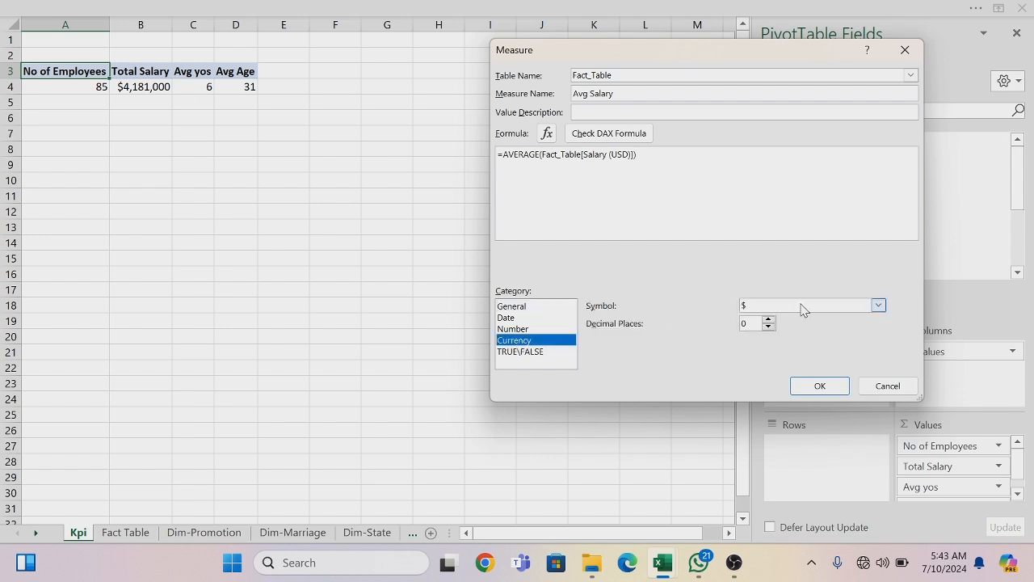
{"action": "left_click", "coordinate": [600, 133]}
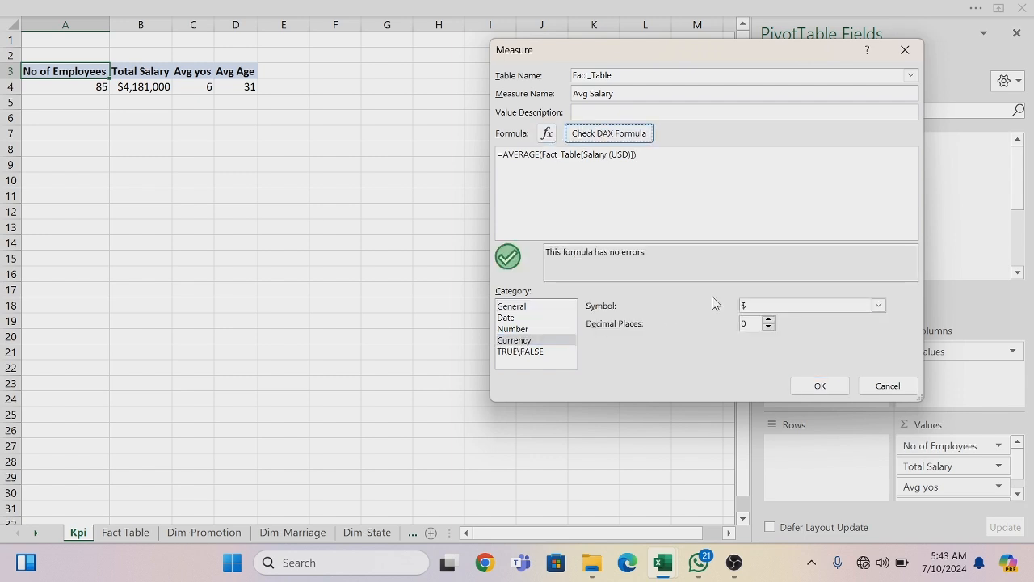
{"action": "left_click", "coordinate": [808, 383]}
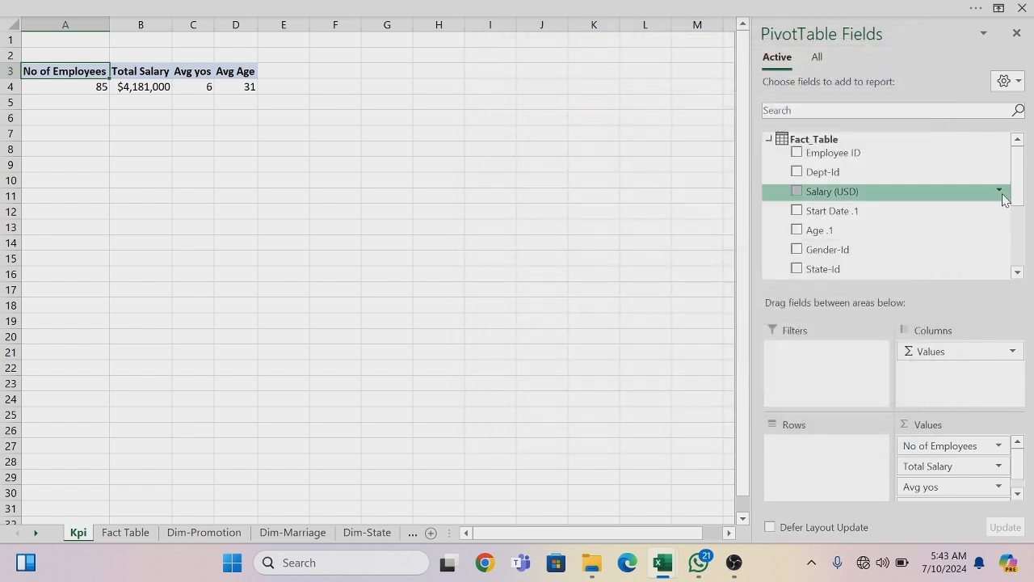
Add the Avg Salary measure to the PivotTable's values, directly after Total Salary
{"action": "left_click_drag", "start_coordinate": [1015, 185], "coordinate": [1015, 247]}
{"action": "left_click_drag", "start_coordinate": [859, 270], "coordinate": [934, 478]}
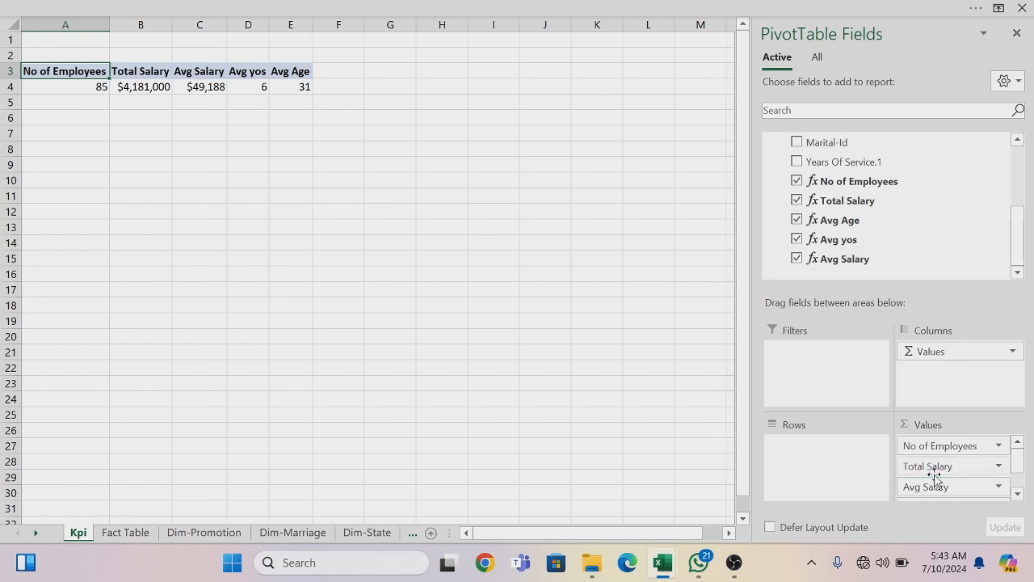
Start another measure on Fact_Table and name it Due For Promotion
{"action": "left_click_drag", "start_coordinate": [1018, 260], "coordinate": [1016, 194]}
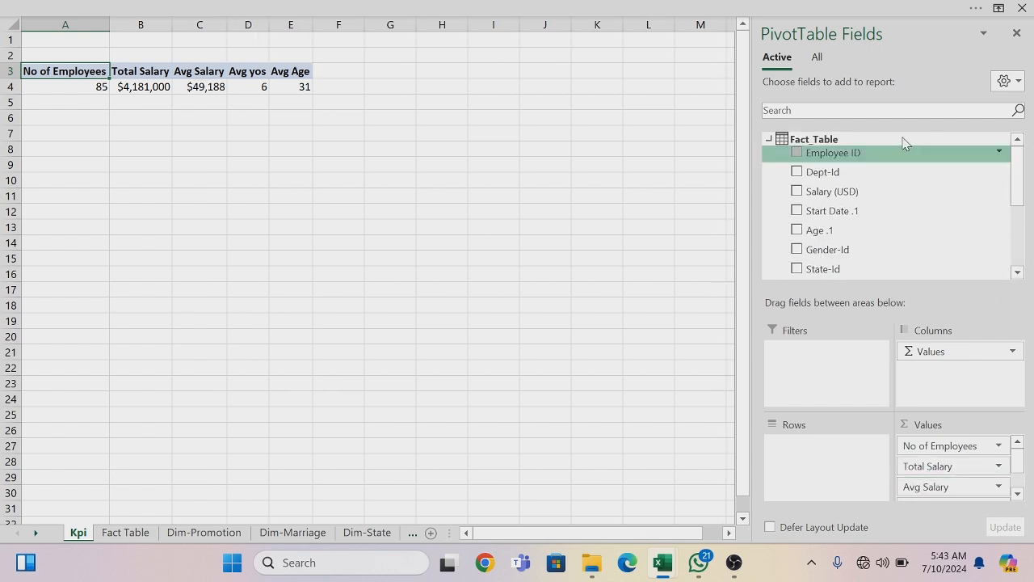
{"action": "right_click", "coordinate": [766, 141]}
{"action": "left_click", "coordinate": [672, 149]}
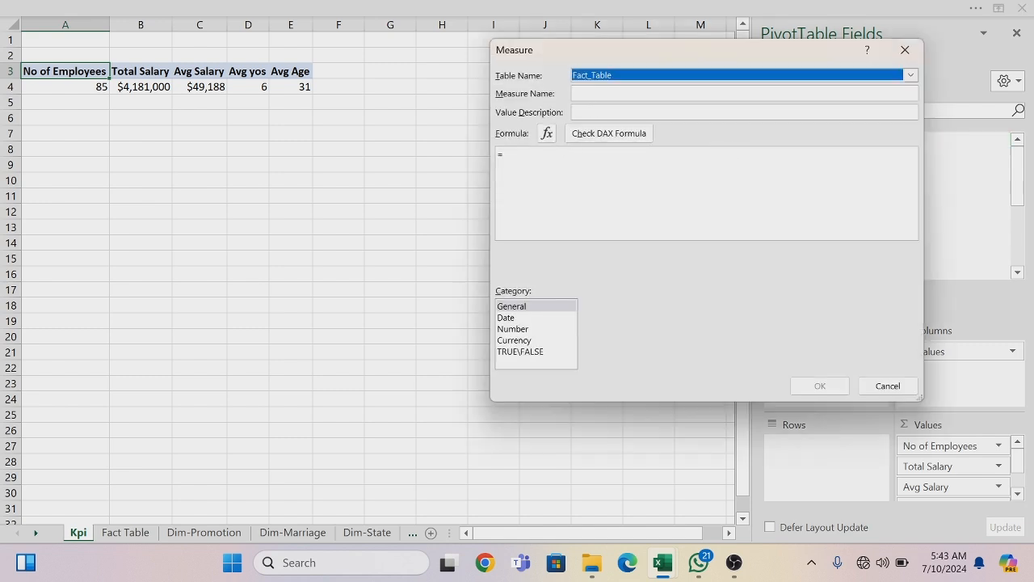
{"action": "left_click", "coordinate": [581, 96]}
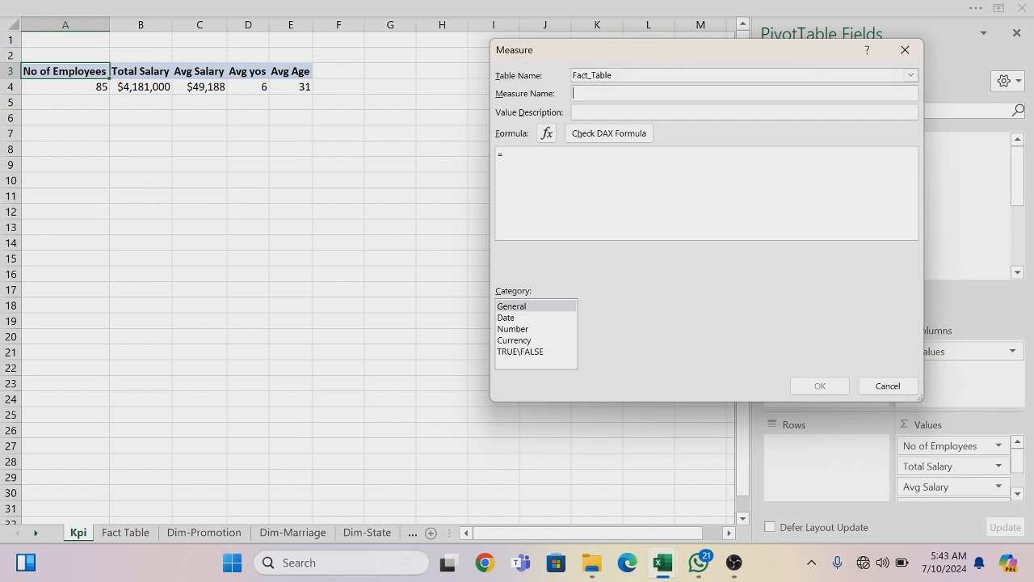
{"action": "type", "text": "Due For Promotion"}
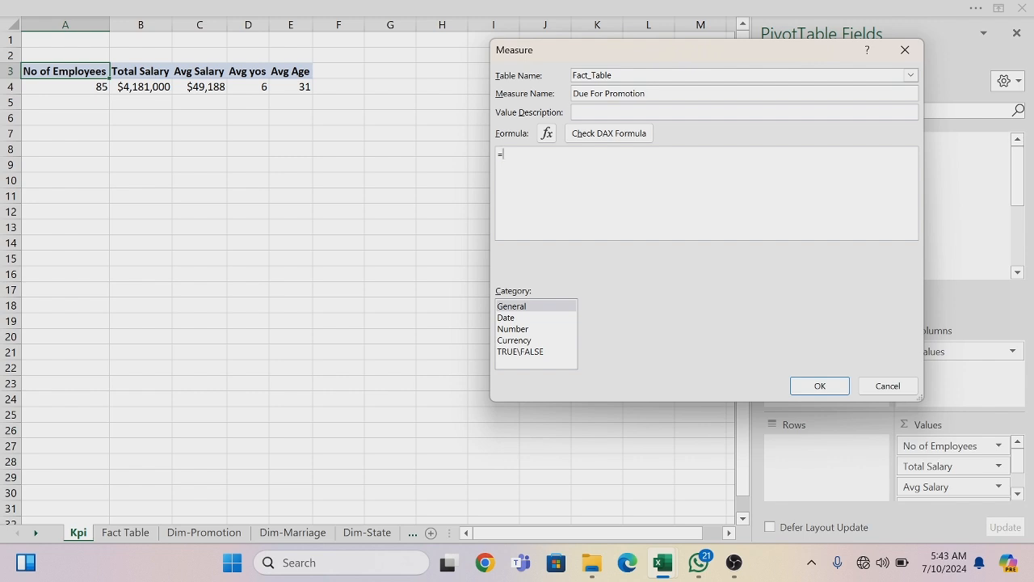
Begin the Due For Promotion formula with =CALCULATE(DISTINCTCOUNT(Fact_Table[Employee ID]), counting the distinct employees
{"action": "type", "text": "Calc"}
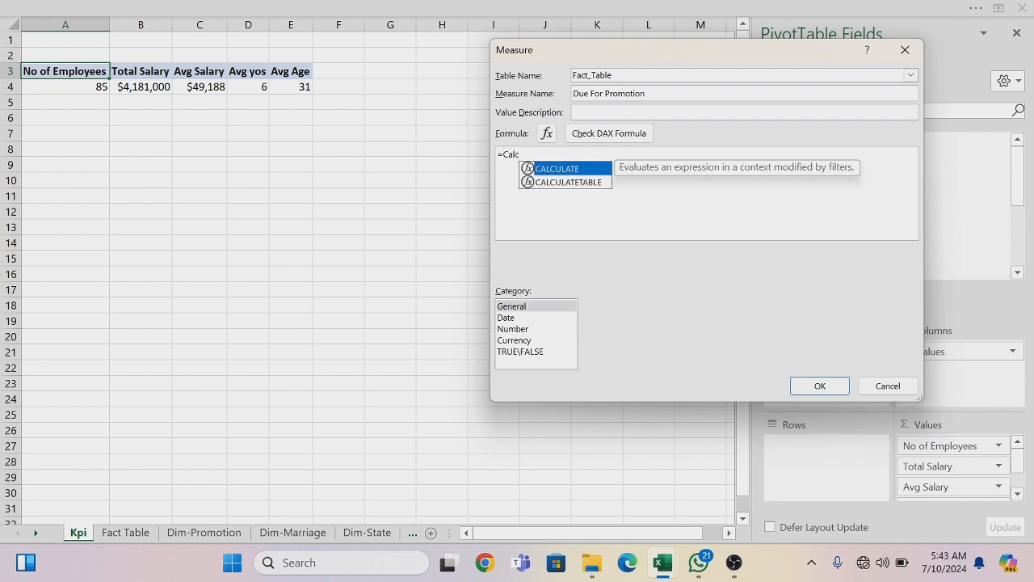
{"action": "key", "text": "Tab"}
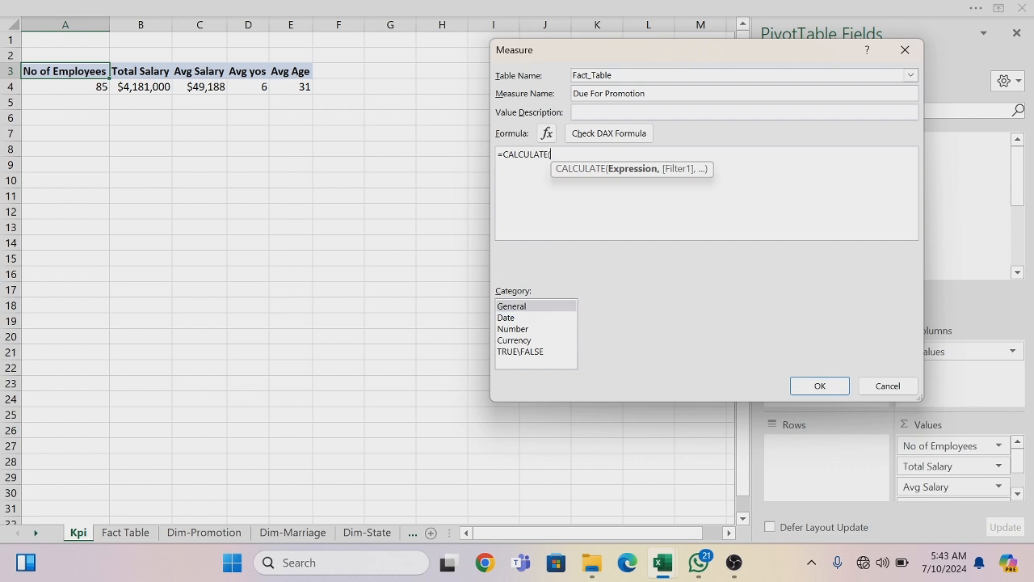
{"action": "type", "text": "dis"}
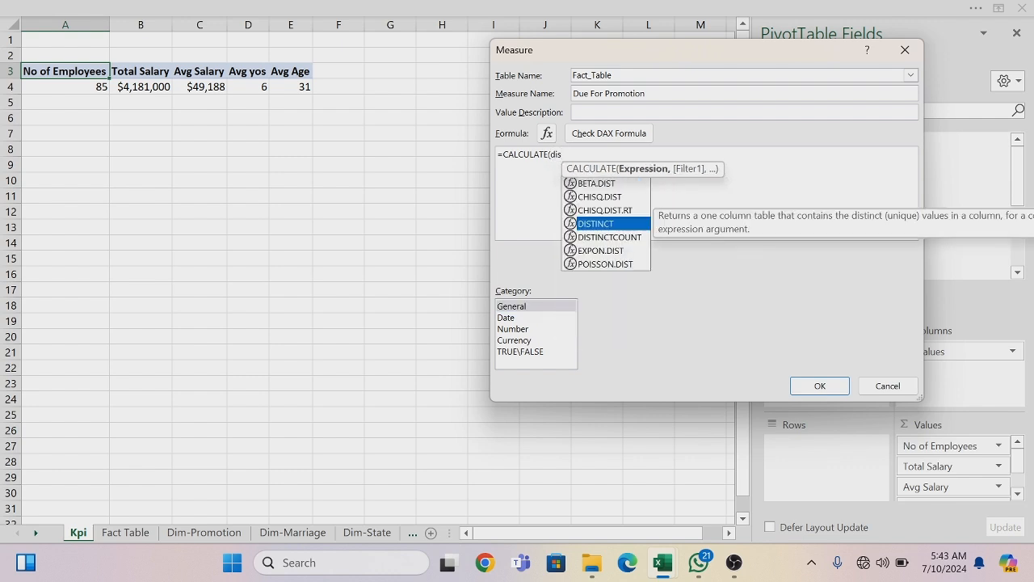
{"action": "key", "text": "Down"}
{"action": "key", "text": "Tab"}
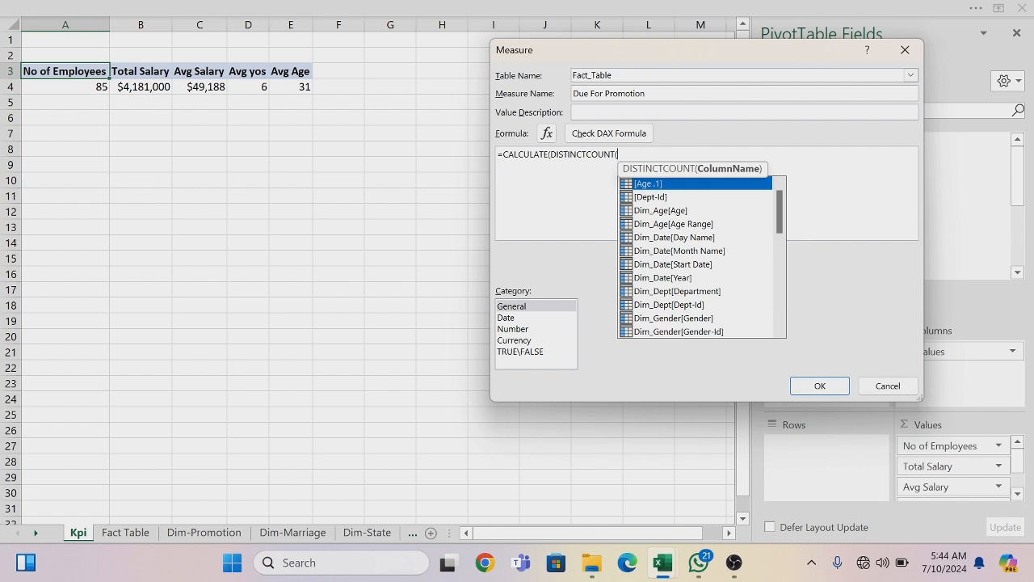
{"action": "type", "text": "fac"}
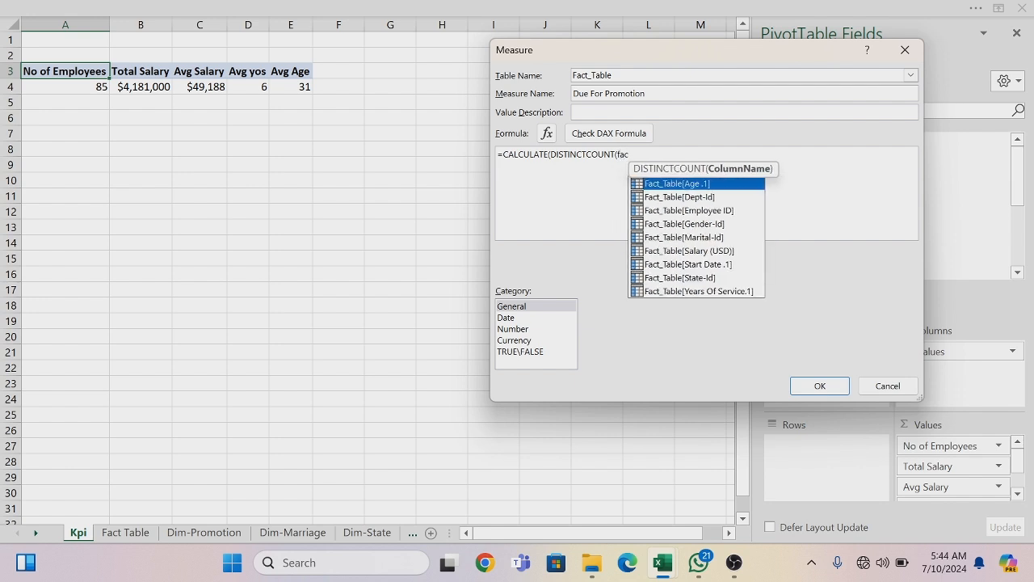
{"action": "key", "text": "Down"}
{"action": "key", "text": "Down"}
{"action": "key", "text": "Tab"}
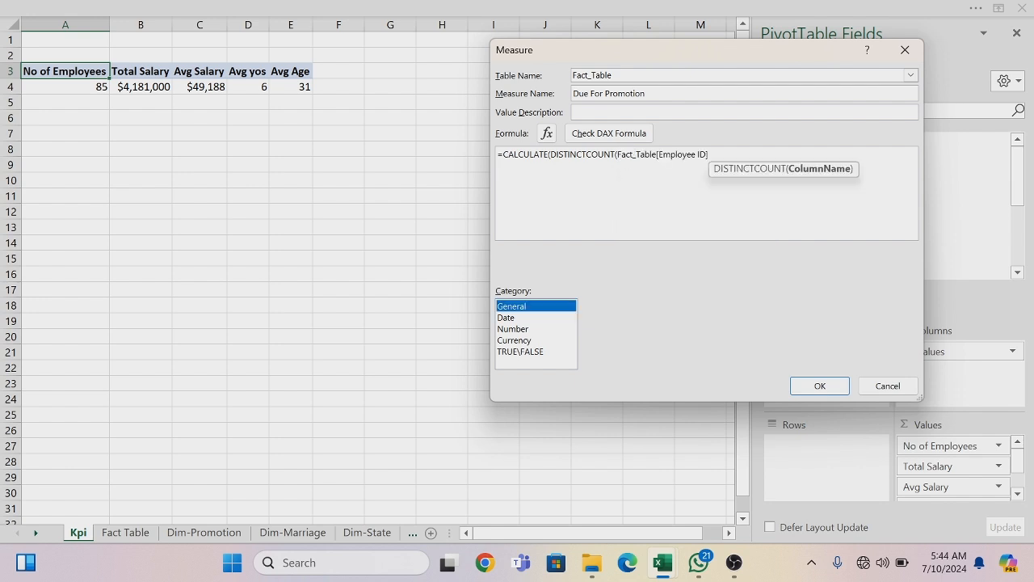
{"action": "type", "text": "),"}
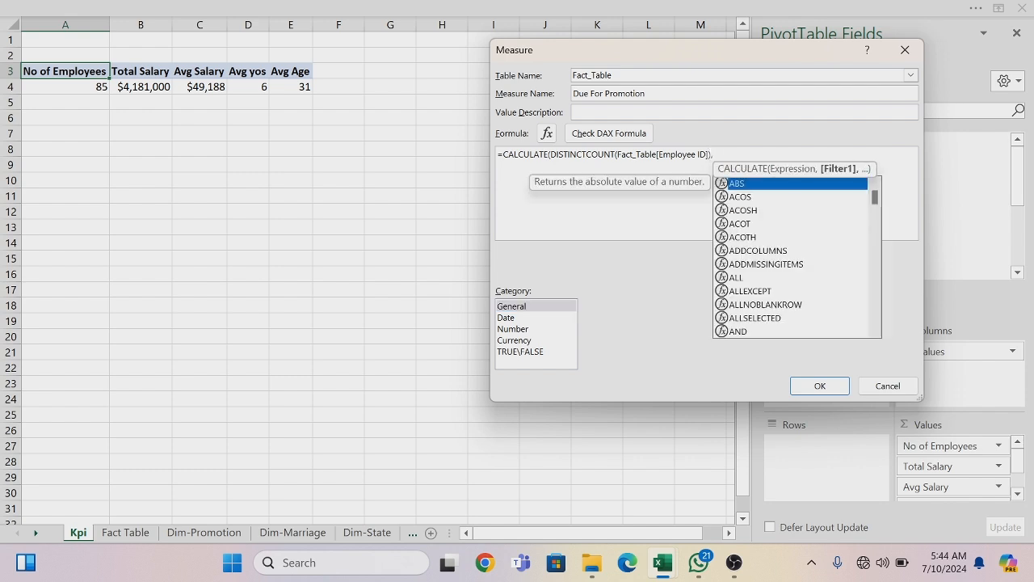
Add a FILTER function on the Dim_Promotion table as the filter argument of CALCULATE
{"action": "type", "text": "Fi"}
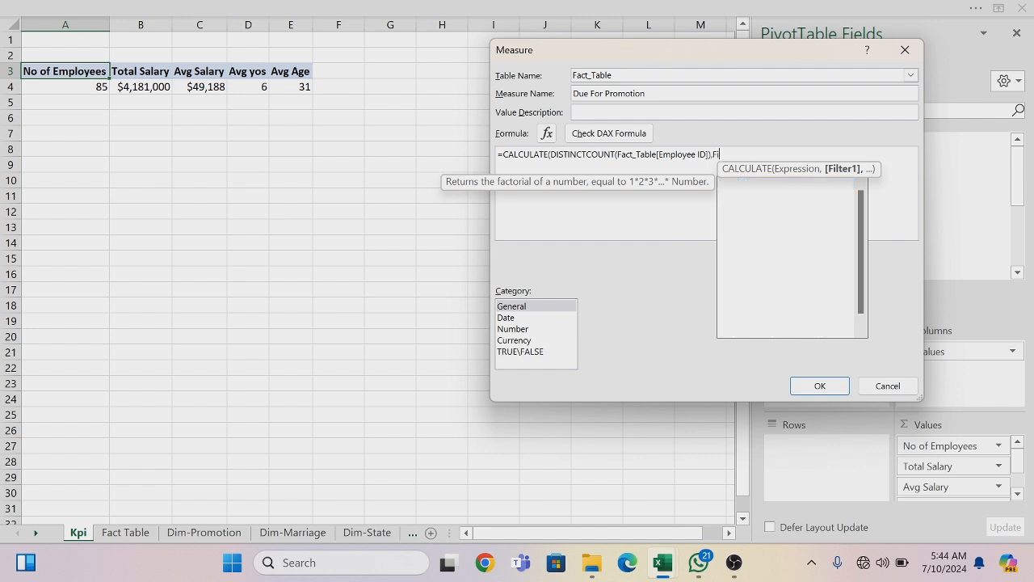
{"action": "type", "text": "lter"}
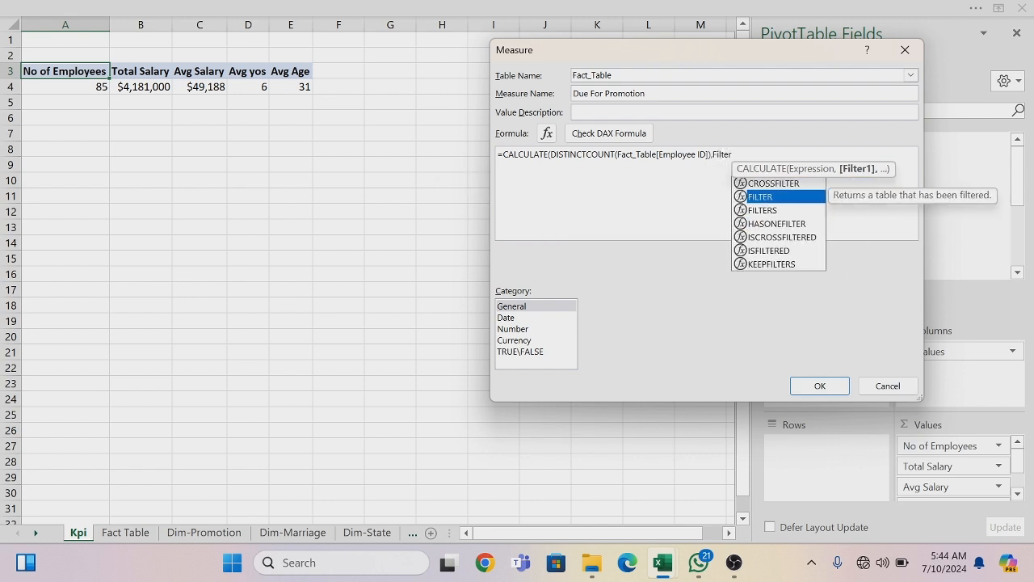
{"action": "key", "text": "Tab"}
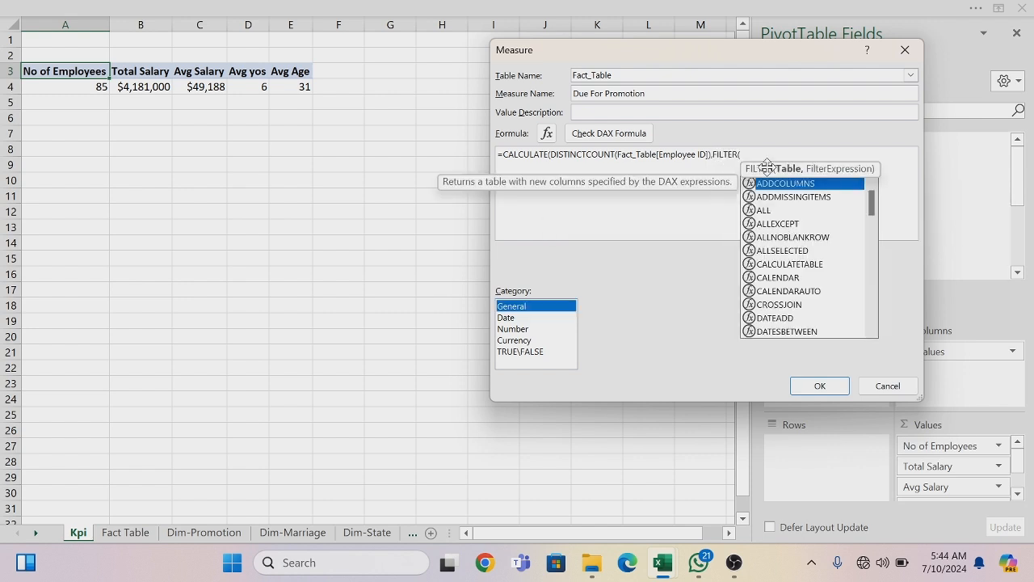
{"action": "left_click", "coordinate": [761, 155]}
{"action": "type", "text": "dim"}
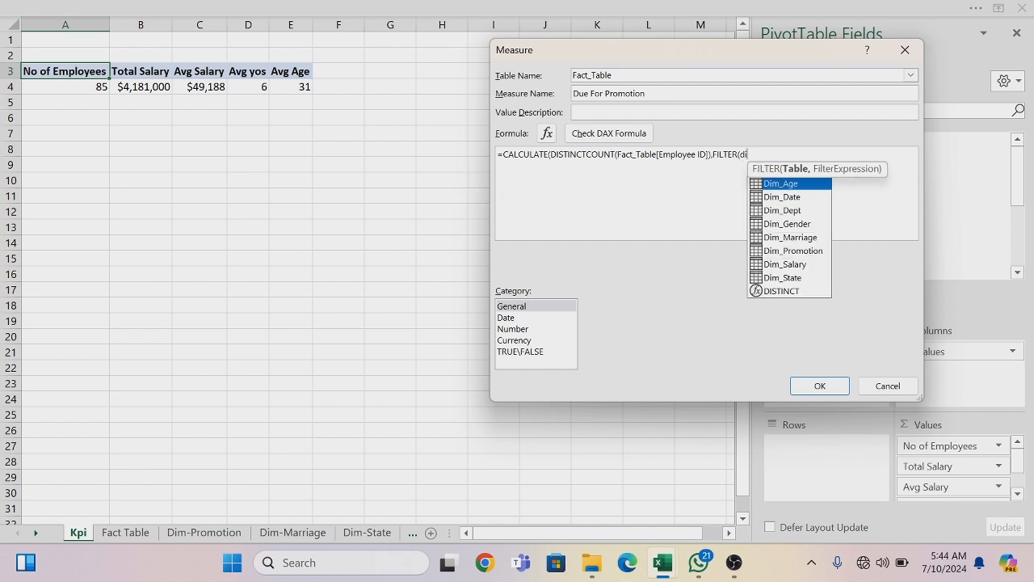
{"action": "key", "text": "Down"}
{"action": "key", "text": "Down"}
{"action": "key", "text": "Down"}
{"action": "key", "text": "Down"}
{"action": "key", "text": "Down"}
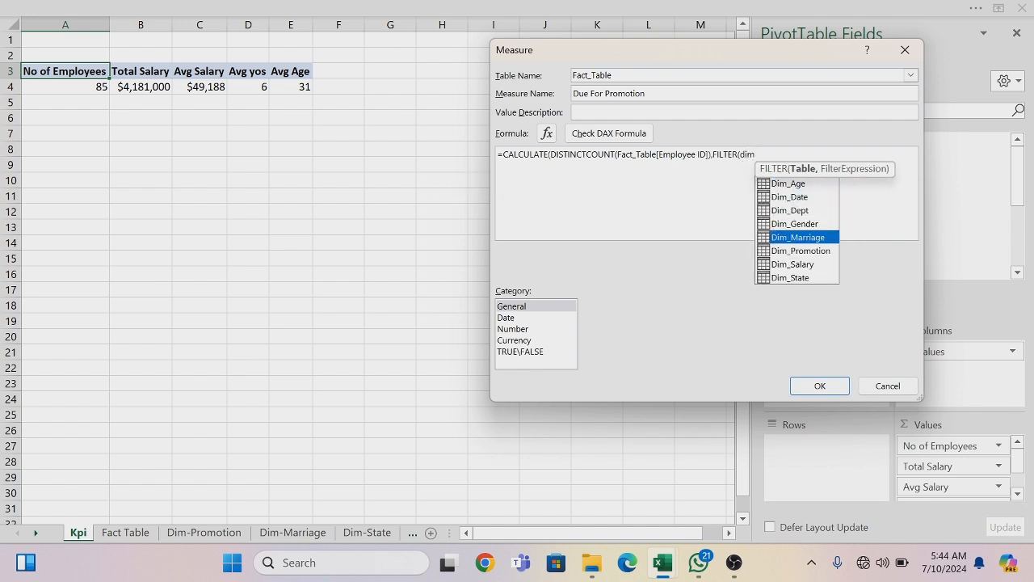
{"action": "key", "text": "Escape"}
{"action": "key", "text": "Tab"}
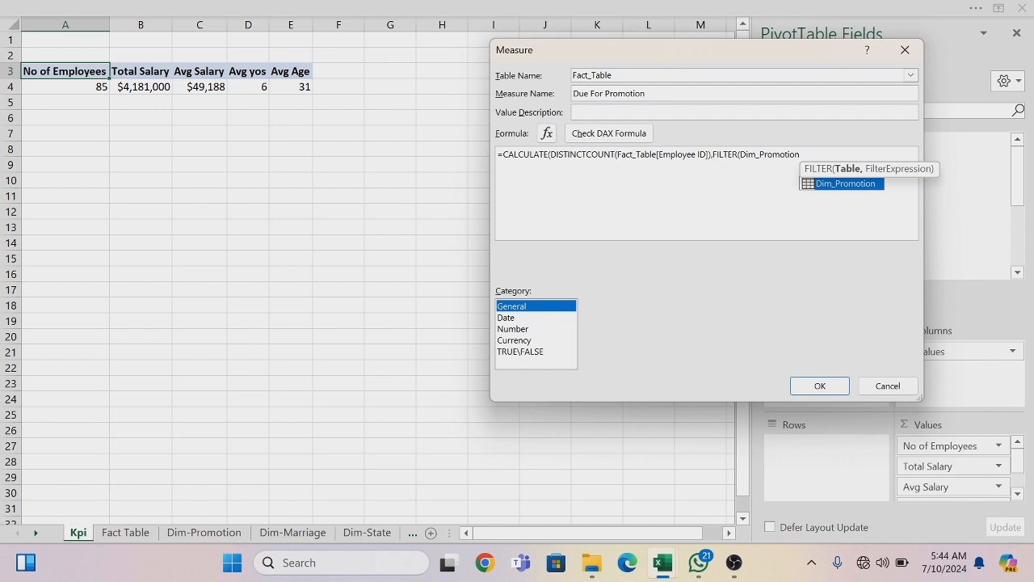
{"action": "type", "text": ","}
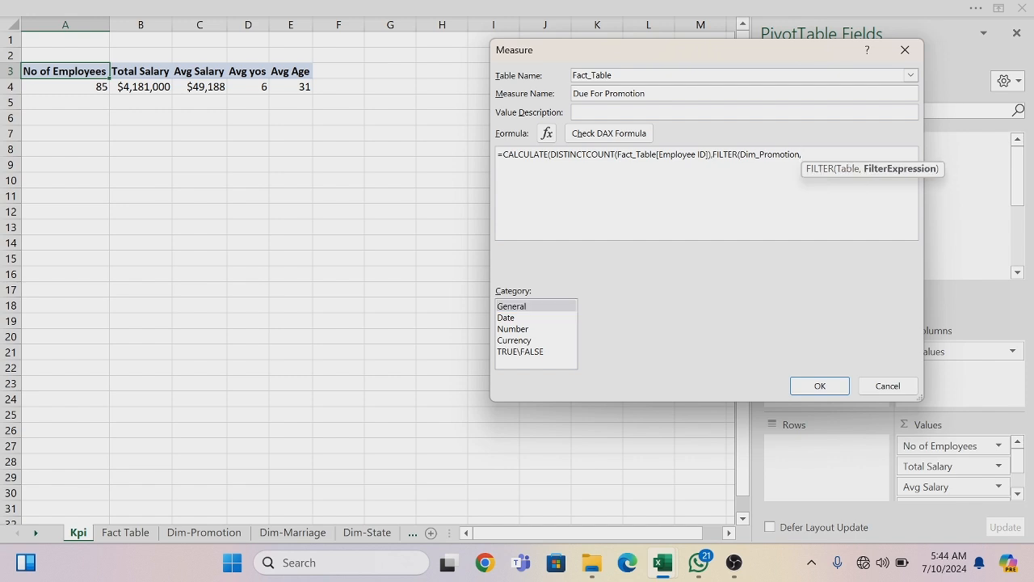
Reference the Dim_Promotion[Promotion Status] column as the start of the FILTER function's filter expression
{"action": "type", "text": "dim"}
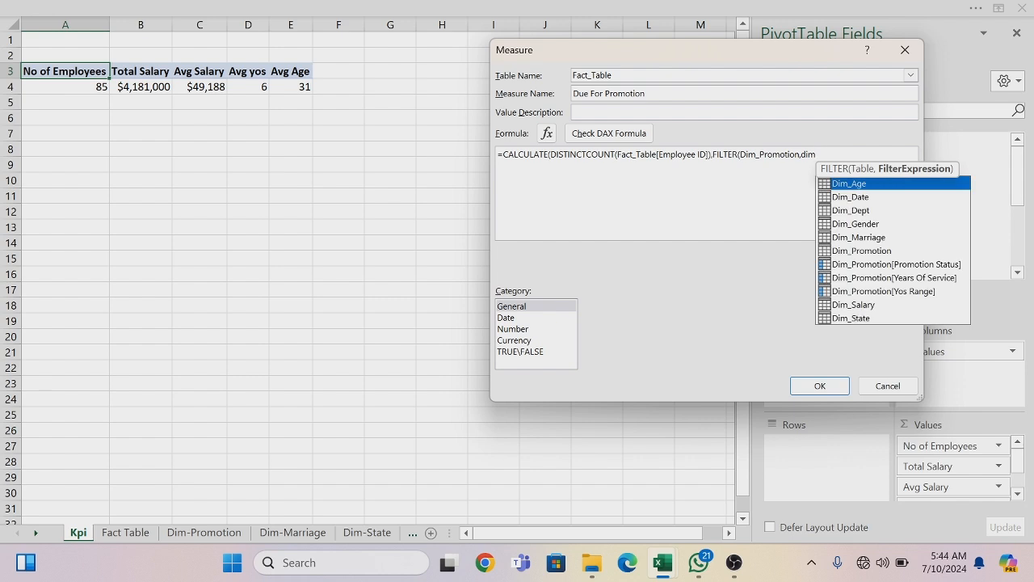
{"action": "key", "text": "Down"}
{"action": "key", "text": "Down"}
{"action": "key", "text": "Down"}
{"action": "key", "text": "Down"}
{"action": "key", "text": "Down"}
{"action": "key", "text": "Down"}
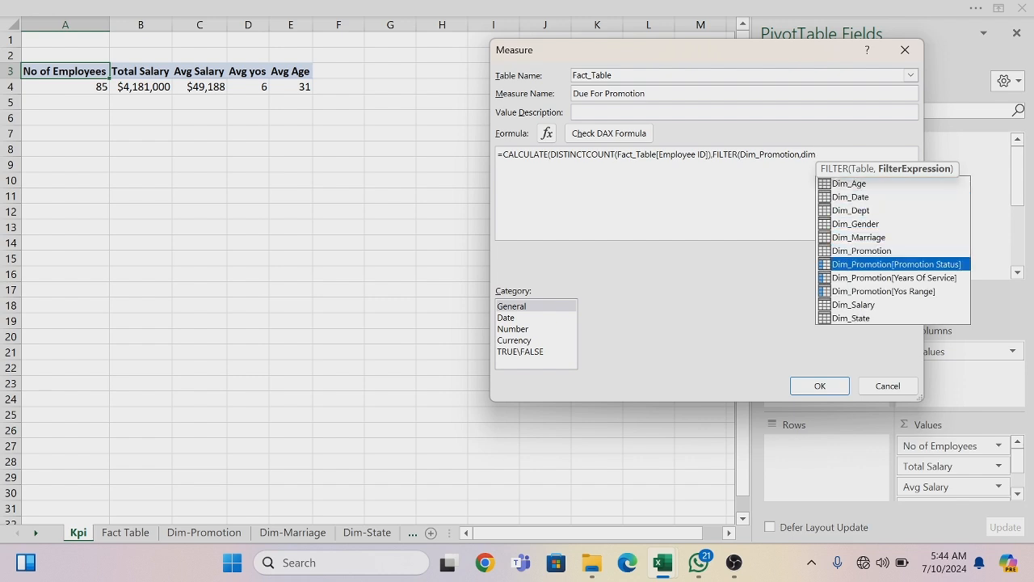
{"action": "key", "text": "Tab"}
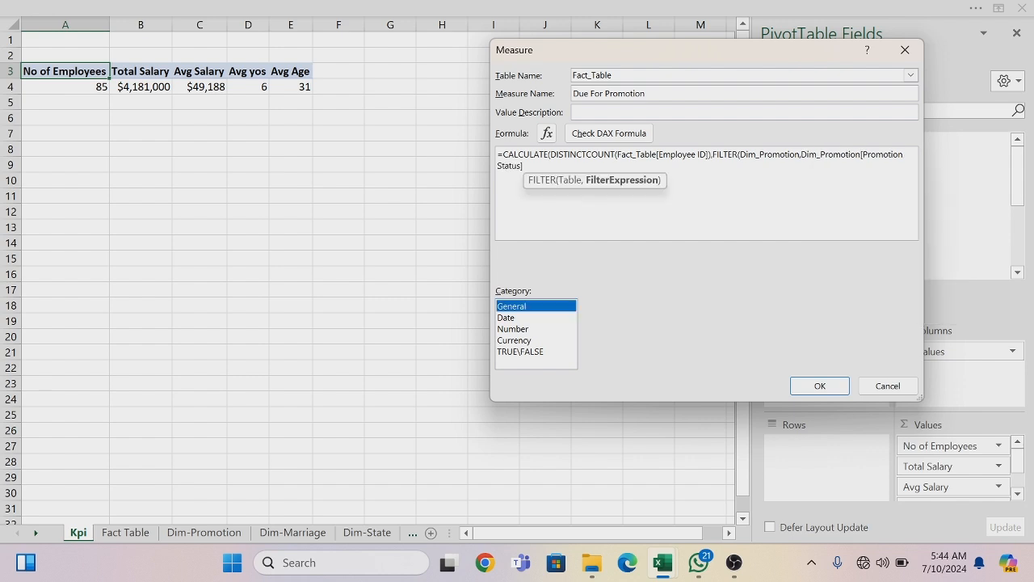
Complete the filter condition with ="Due For Promotion" and close both the FILTER and CALCULATE functions
{"action": "left_click", "coordinate": [523, 166]}
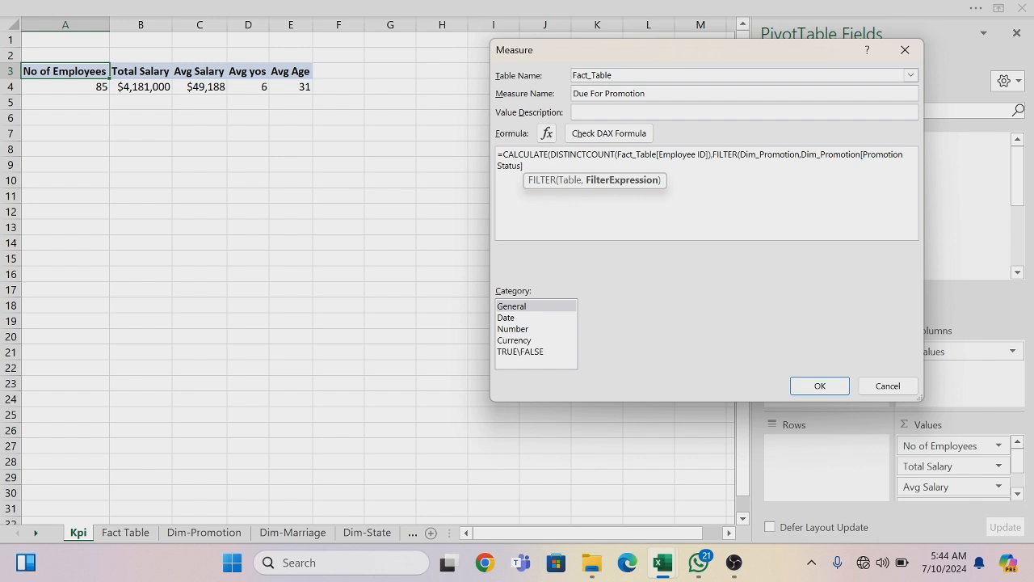
{"action": "type", "text": "="}
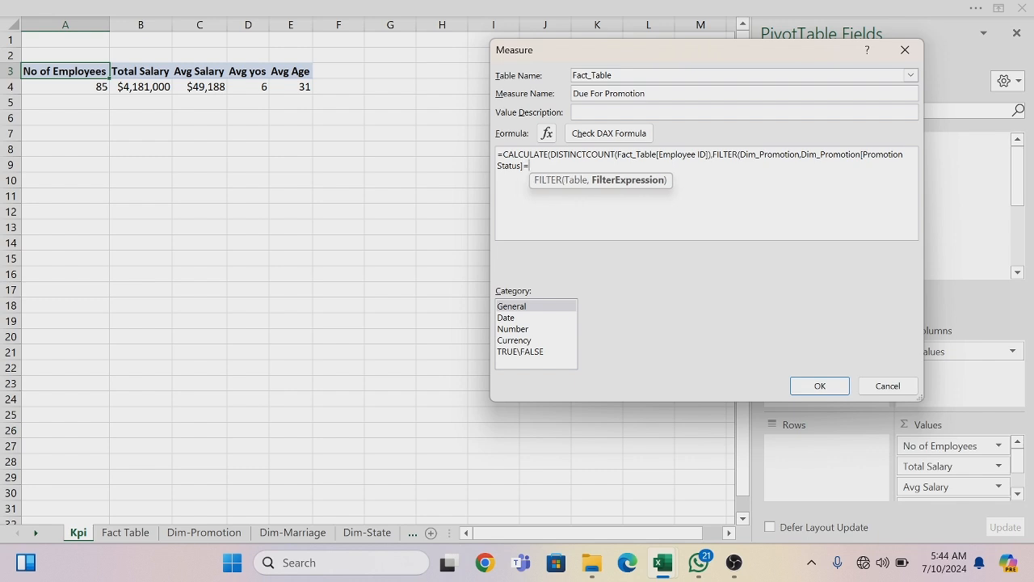
{"action": "type", "text": "\"D"}
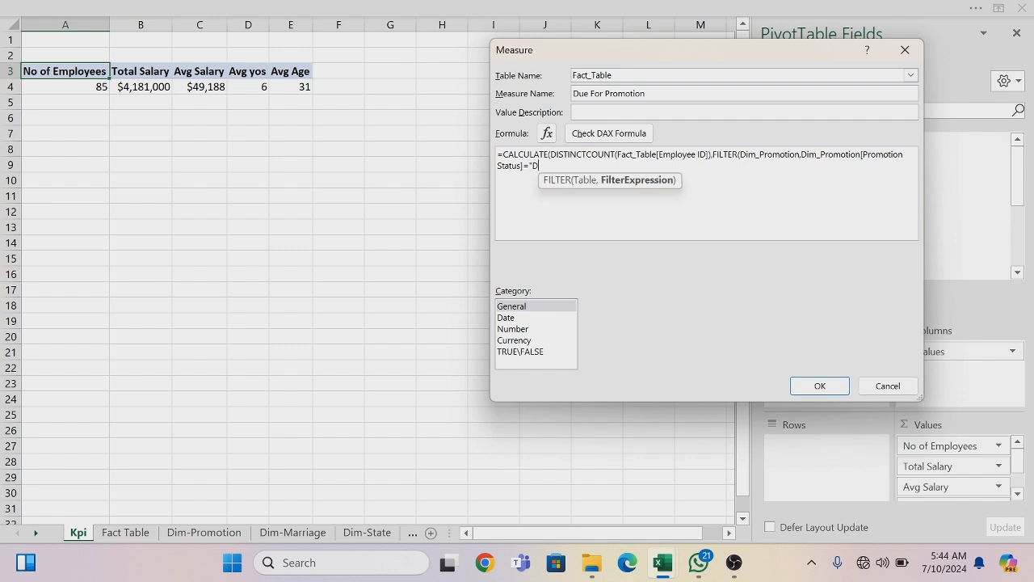
{"action": "type", "text": "ue"}
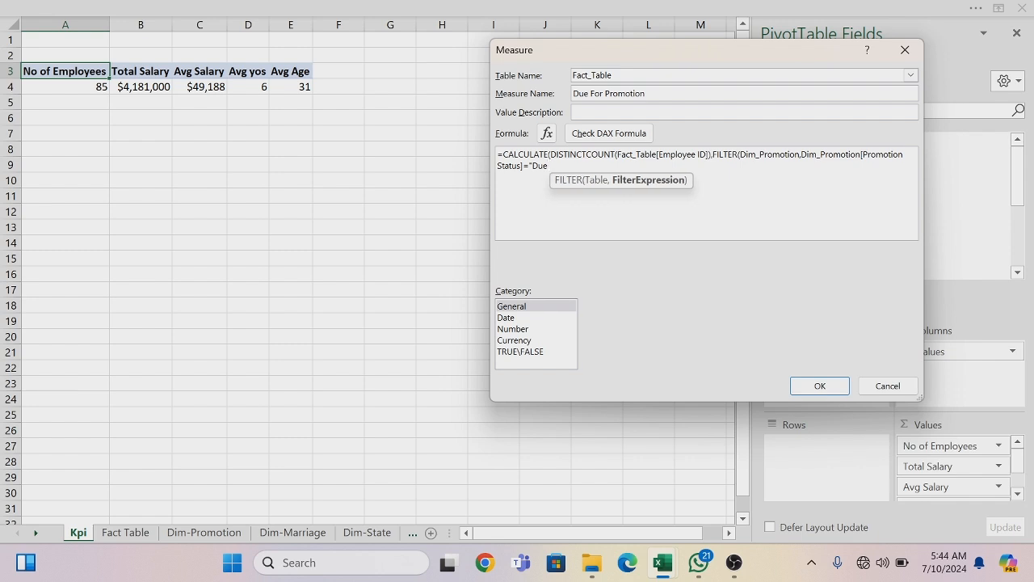
{"action": "type", "text": " For"}
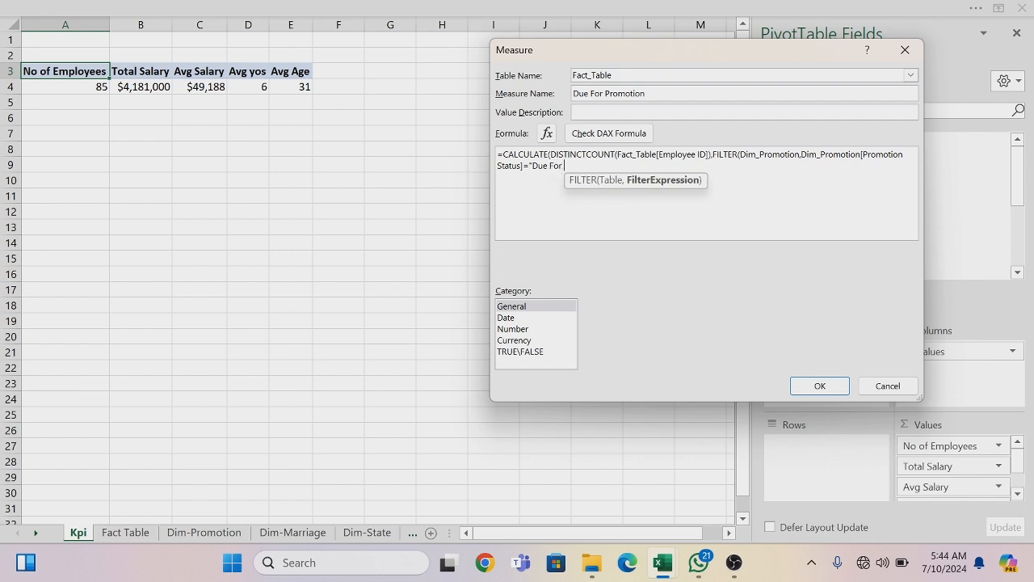
{"action": "type", "text": " Prom"}
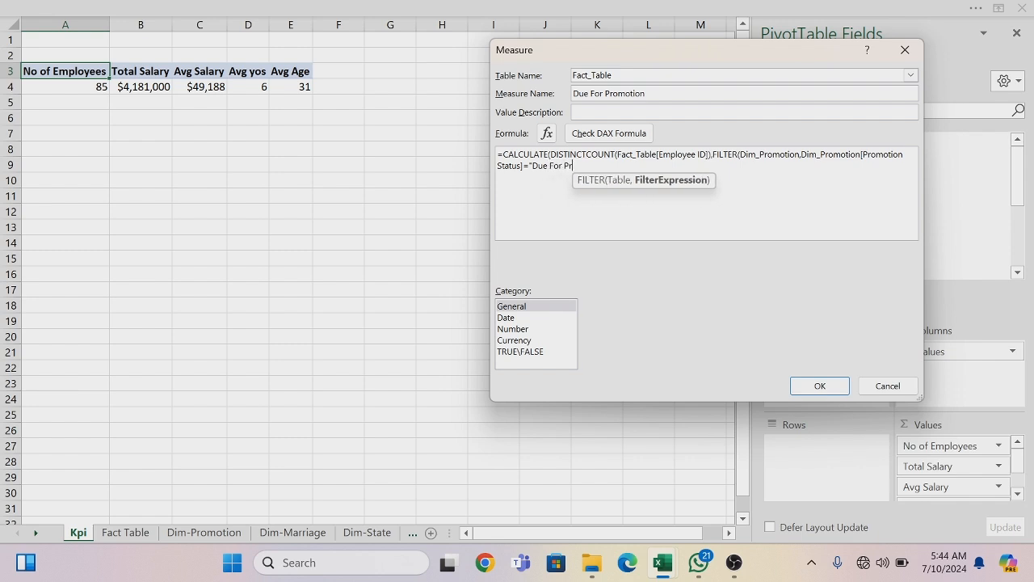
{"action": "type", "text": "otion"}
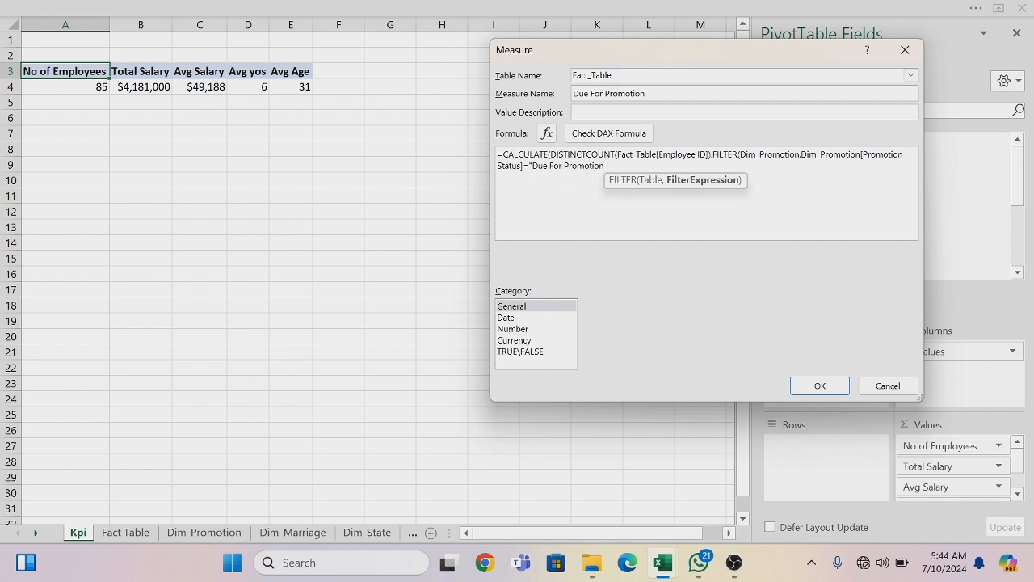
{"action": "type", "text": "\""}
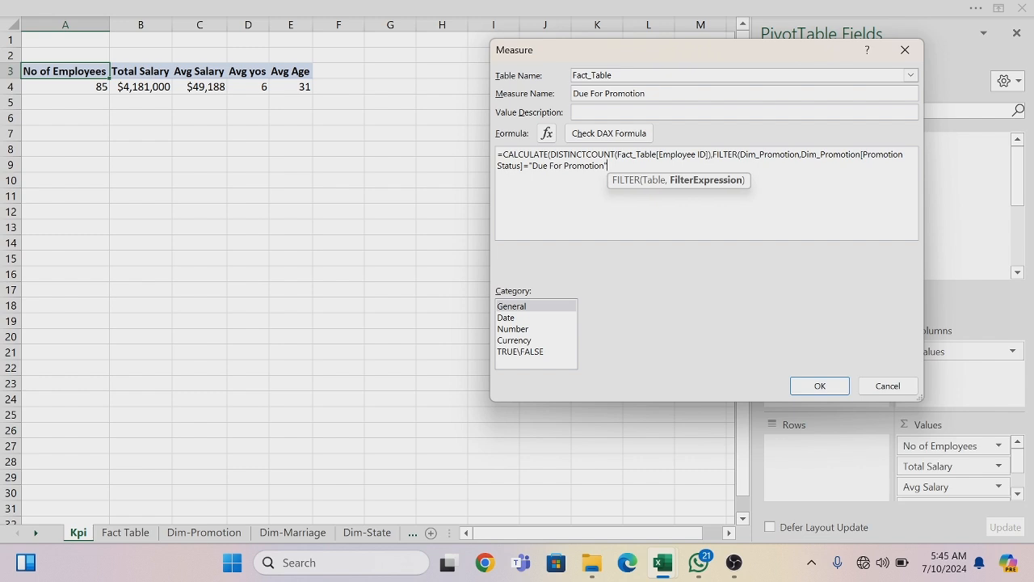
{"action": "type", "text": "))"}
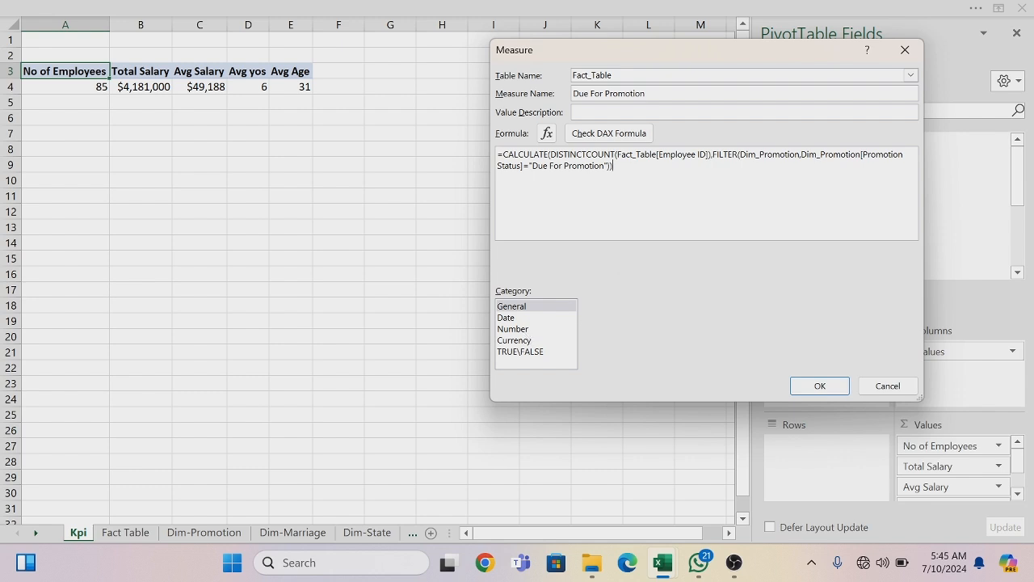
Format the Due For Promotion measure as a Whole Number and check its DAX formula for errors
{"action": "left_click", "coordinate": [514, 331]}
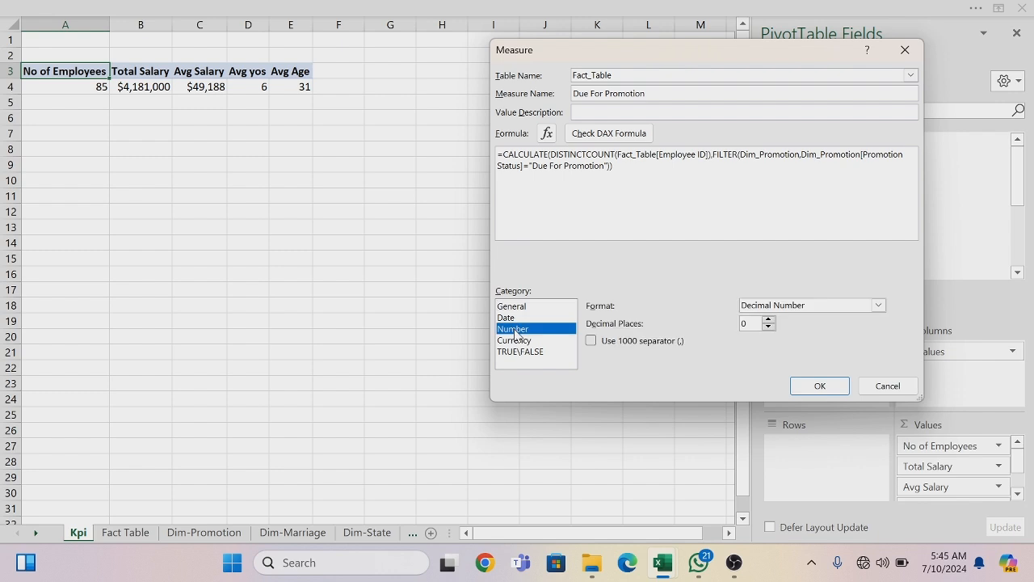
{"action": "left_click", "coordinate": [878, 305]}
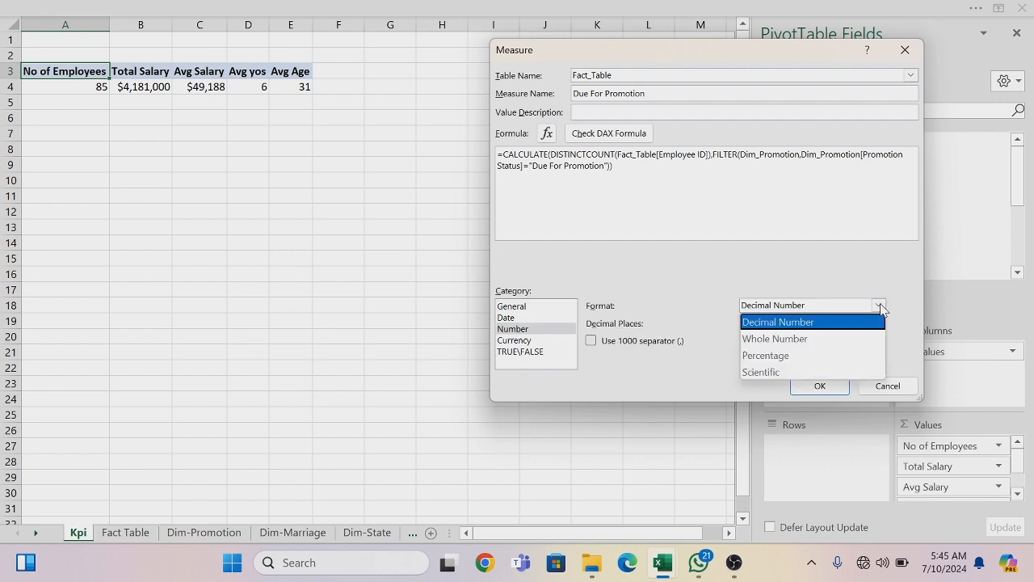
{"action": "left_click", "coordinate": [784, 341]}
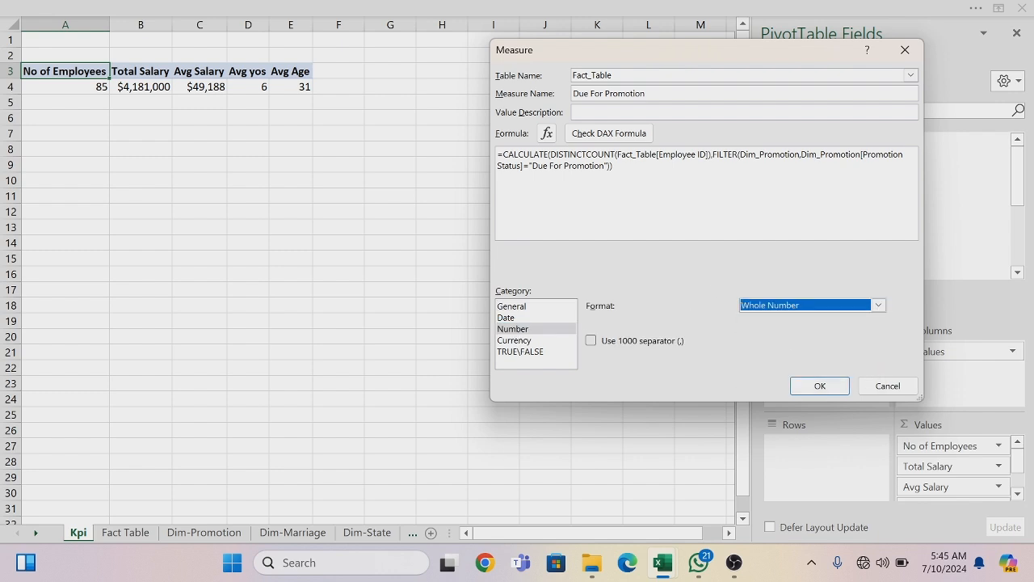
{"action": "left_click", "coordinate": [631, 136]}
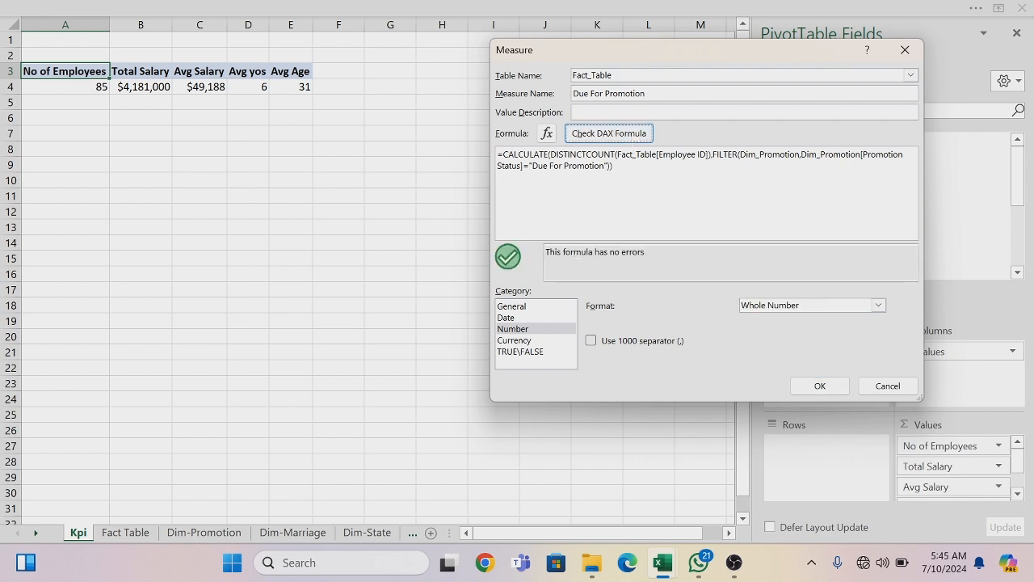
Save the Due For Promotion measure and add it to the PivotTable's values, directly after No of Employees
{"action": "left_click", "coordinate": [811, 387]}
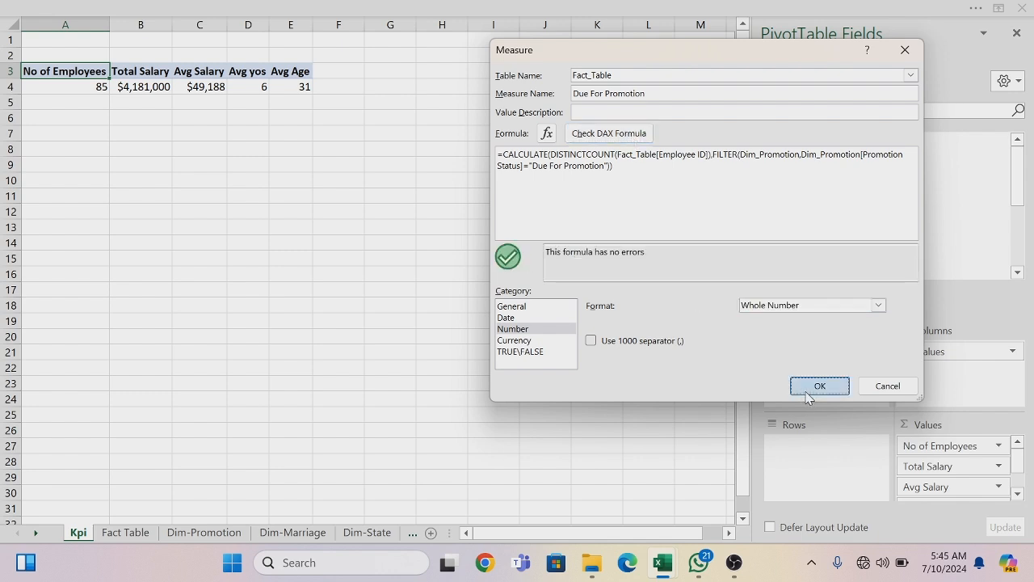
{"action": "scroll", "coordinate": [1016, 169], "scroll_direction": "down", "scroll_amount": 5}
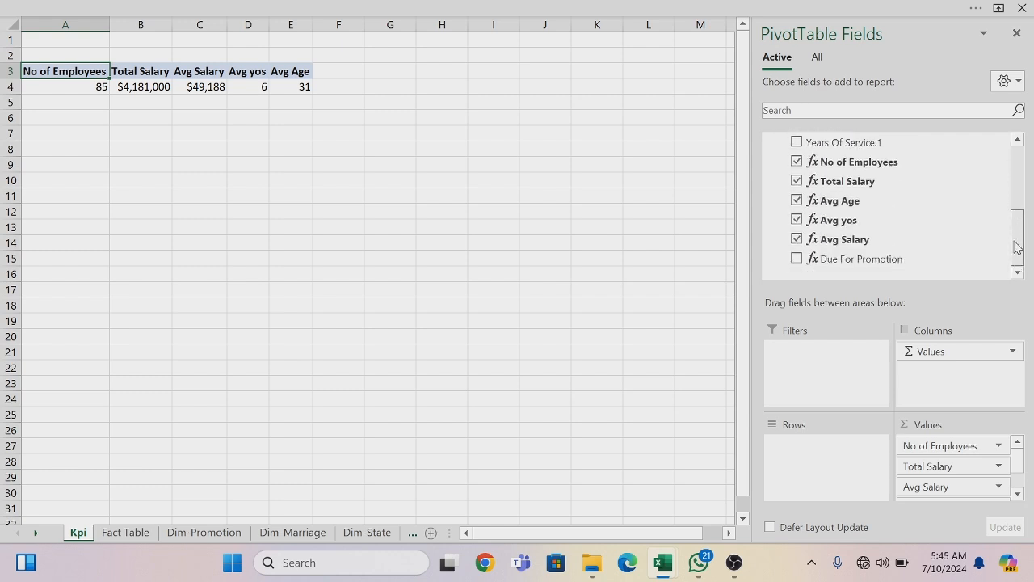
{"action": "left_click_drag", "start_coordinate": [868, 267], "coordinate": [946, 455]}
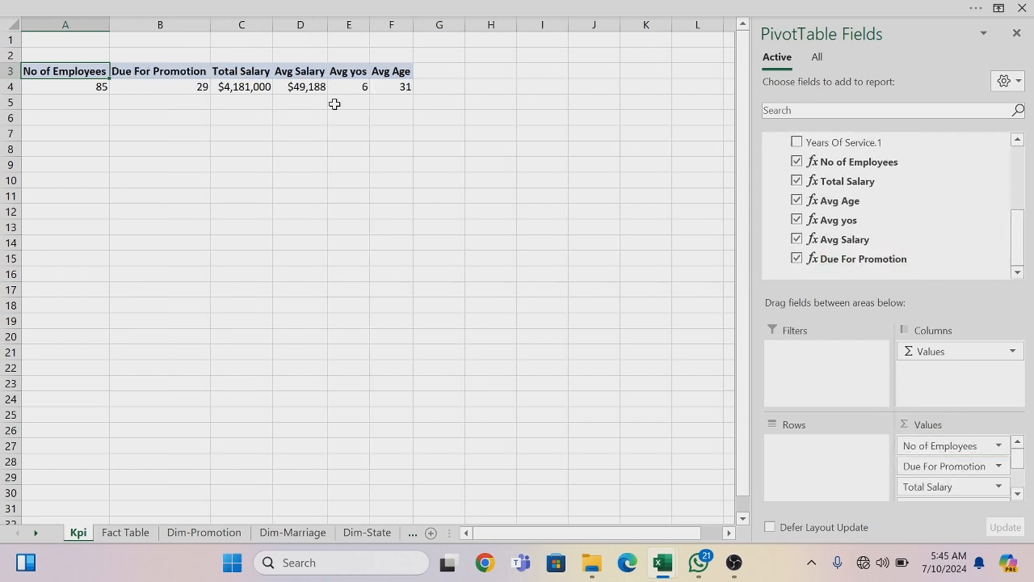
Link cells A7 and B7 to the employee count and due-for-promotion values with =A4 and =B4
{"action": "left_click", "coordinate": [77, 137]}
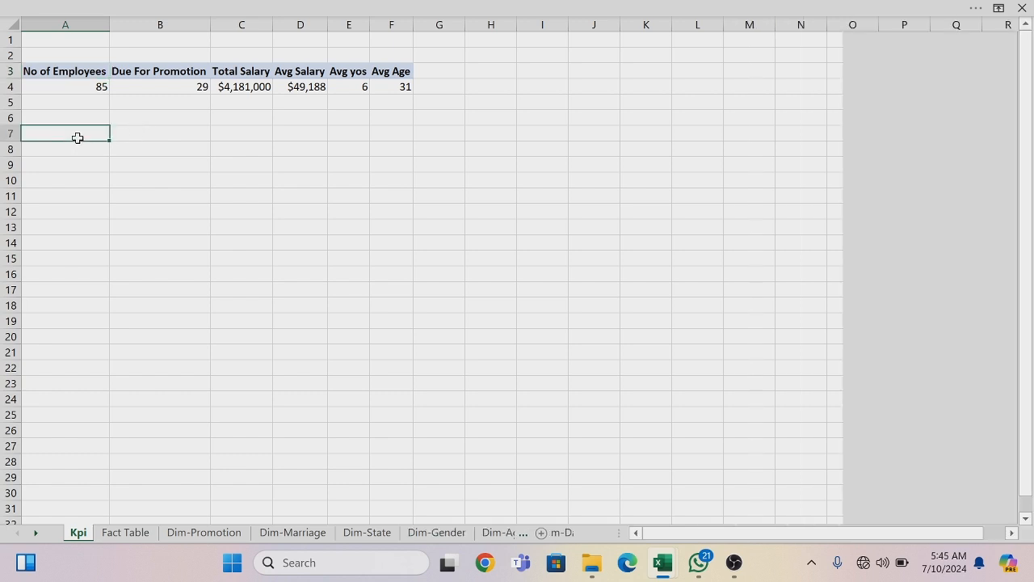
{"action": "type", "text": "=a4"}
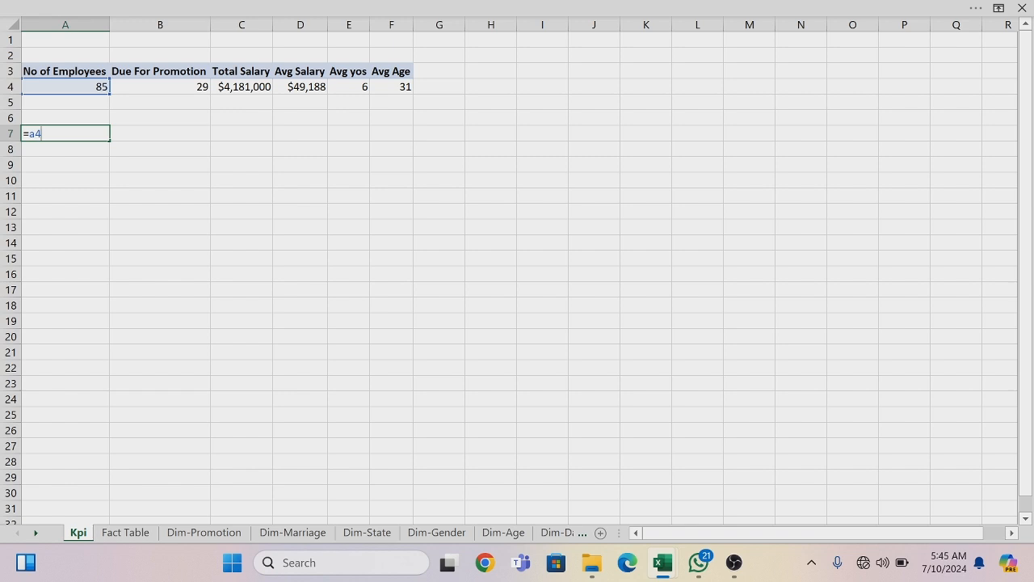
{"action": "key", "text": "Return"}
{"action": "key", "text": "Right"}
{"action": "key", "text": "Up"}
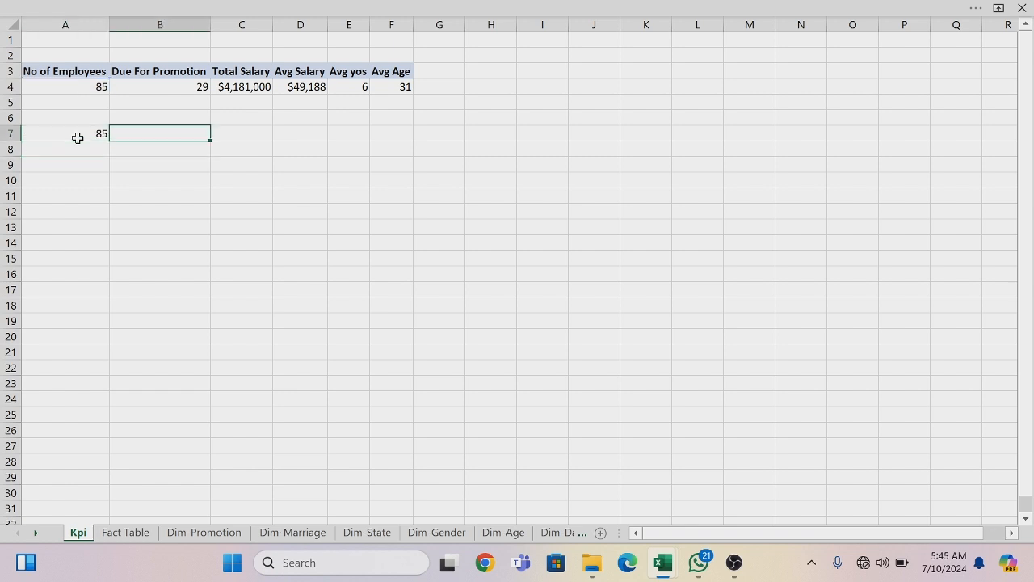
{"action": "type", "text": "=b4"}
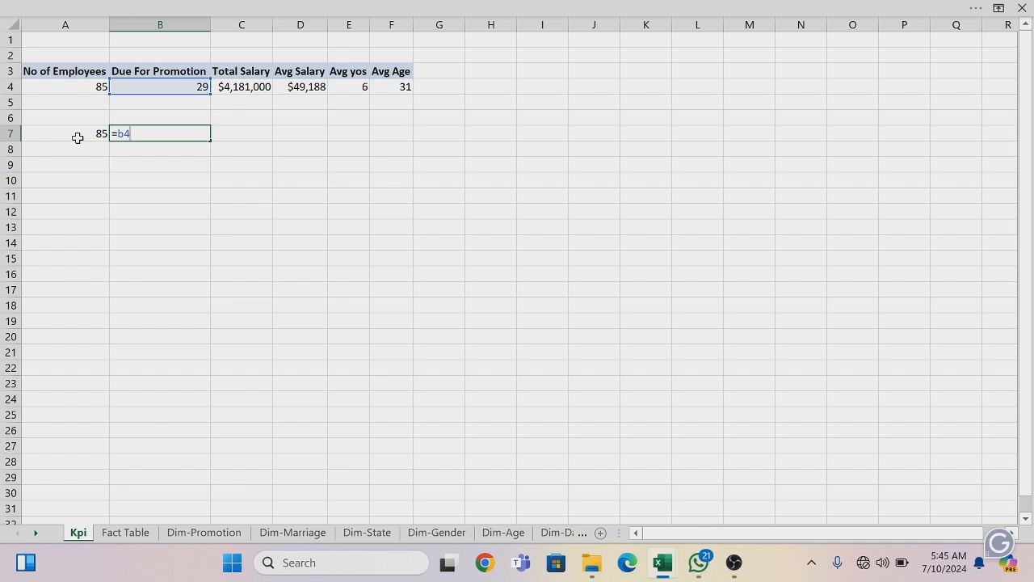
{"action": "key", "text": "Return"}
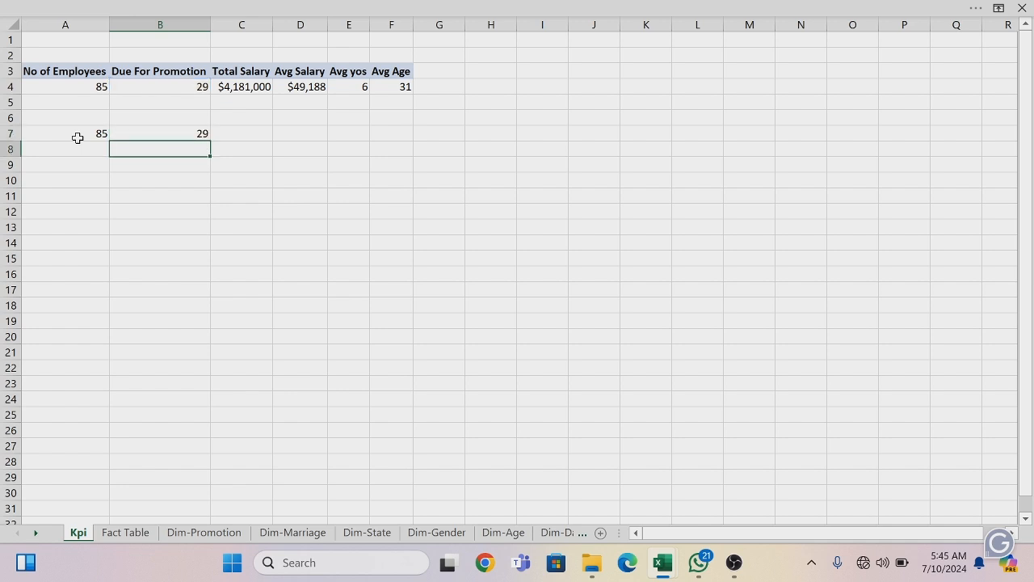
Link cells C7 and D7 to the total and average salary values with =C4 and =D4
{"action": "left_click", "coordinate": [256, 134]}
{"action": "type", "text": "=c4"}
{"action": "key", "text": "Return"}
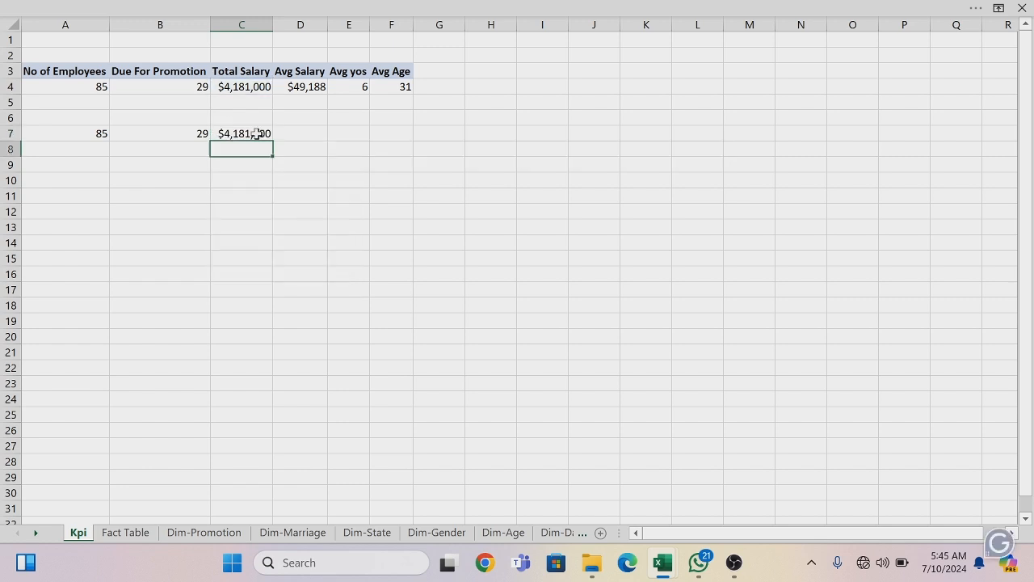
{"action": "left_click", "coordinate": [295, 127]}
{"action": "type", "text": "=d4"}
{"action": "key", "text": "Return"}
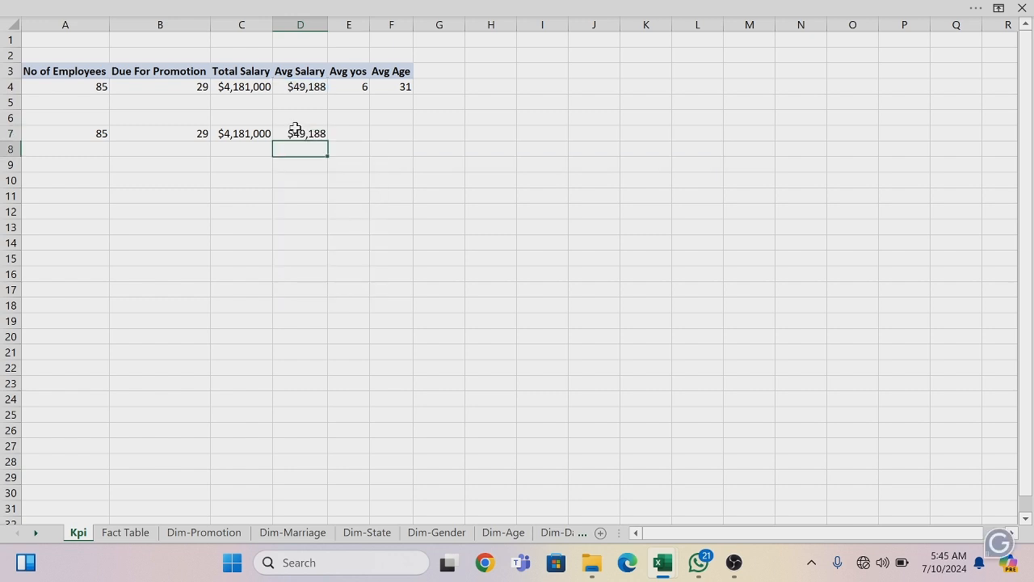
Link cells E7 and F7 to the average years of service and average age values with =E4 and =F4
{"action": "left_click", "coordinate": [359, 136]}
{"action": "type", "text": "=e4"}
{"action": "key", "text": "Return"}
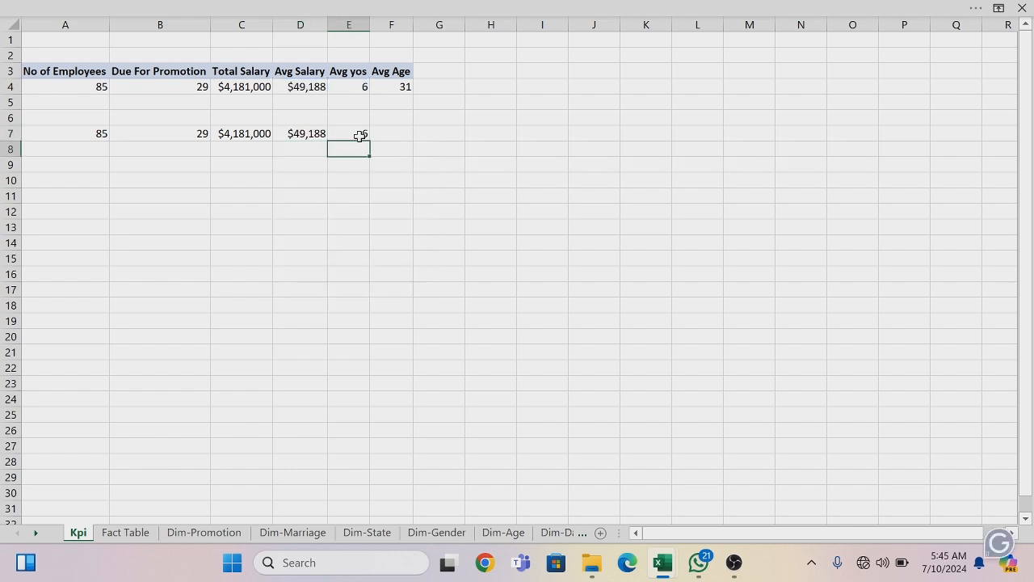
{"action": "left_click", "coordinate": [385, 136]}
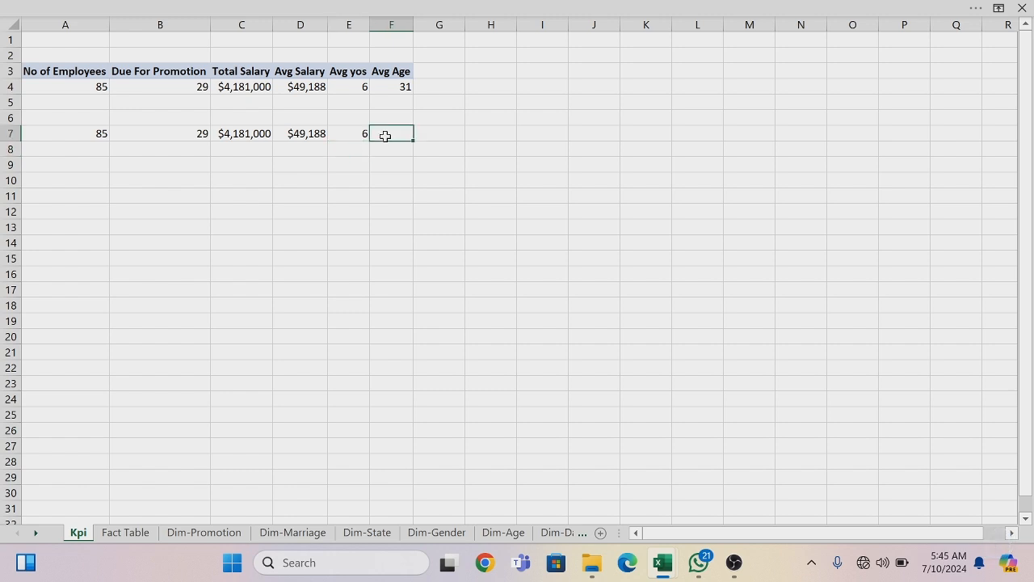
{"action": "type", "text": "=f4"}
{"action": "key", "text": "Return"}
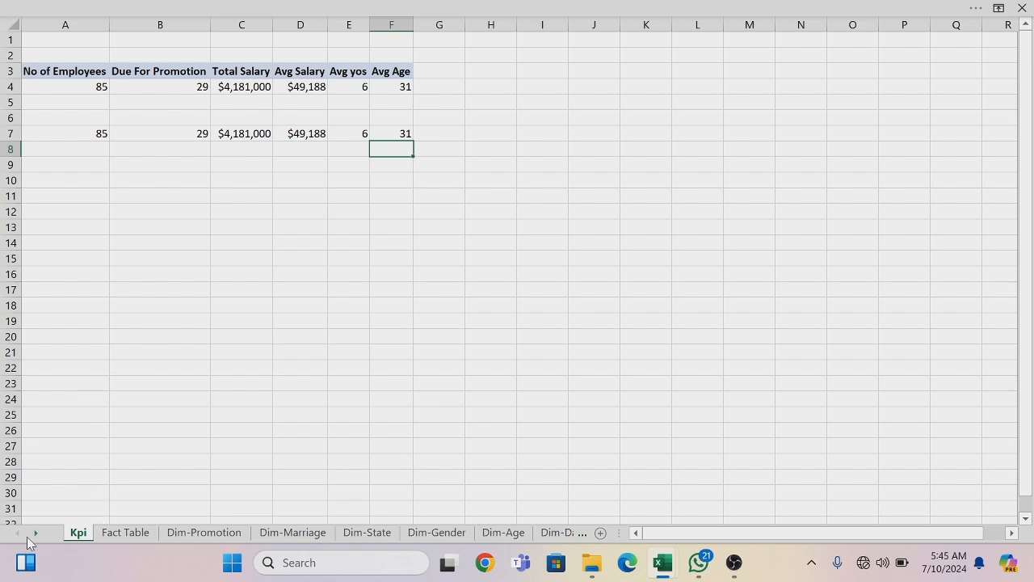
Create a PivotTable from Fact_Table on a new worksheet, adding the data to the Data Model
{"action": "left_click", "coordinate": [117, 533]}
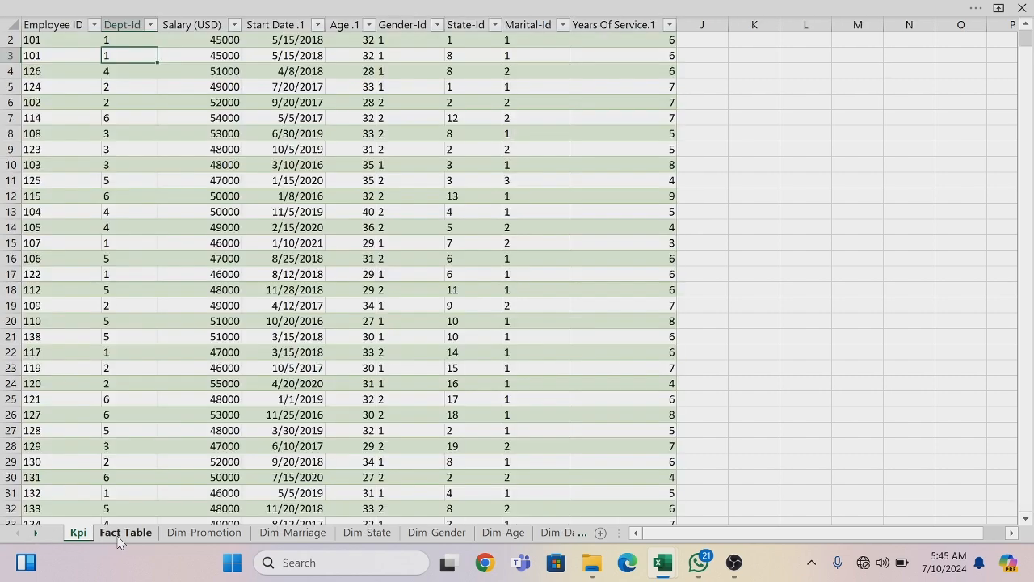
{"action": "left_click", "coordinate": [121, 274]}
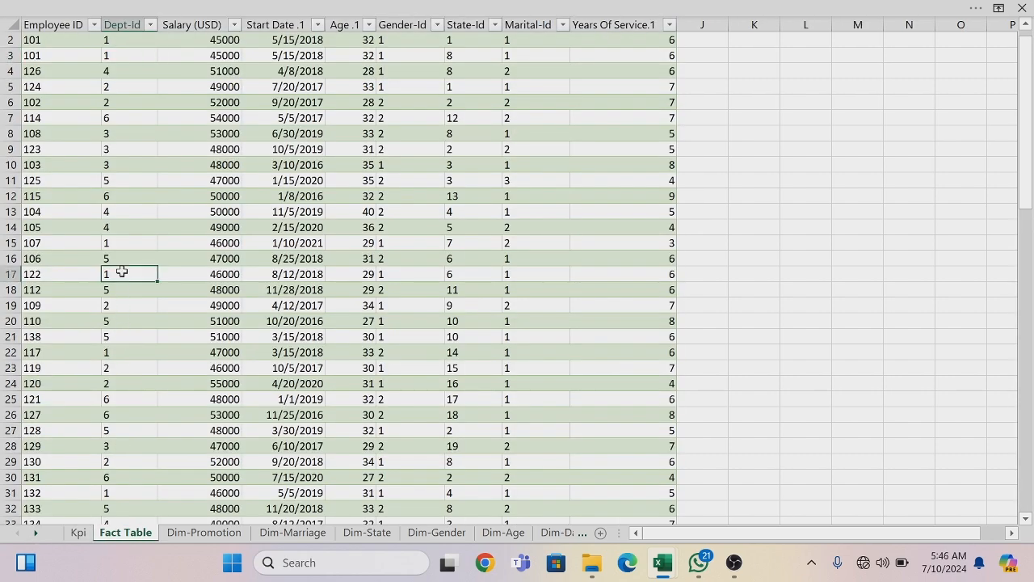
{"action": "left_click", "coordinate": [118, 12]}
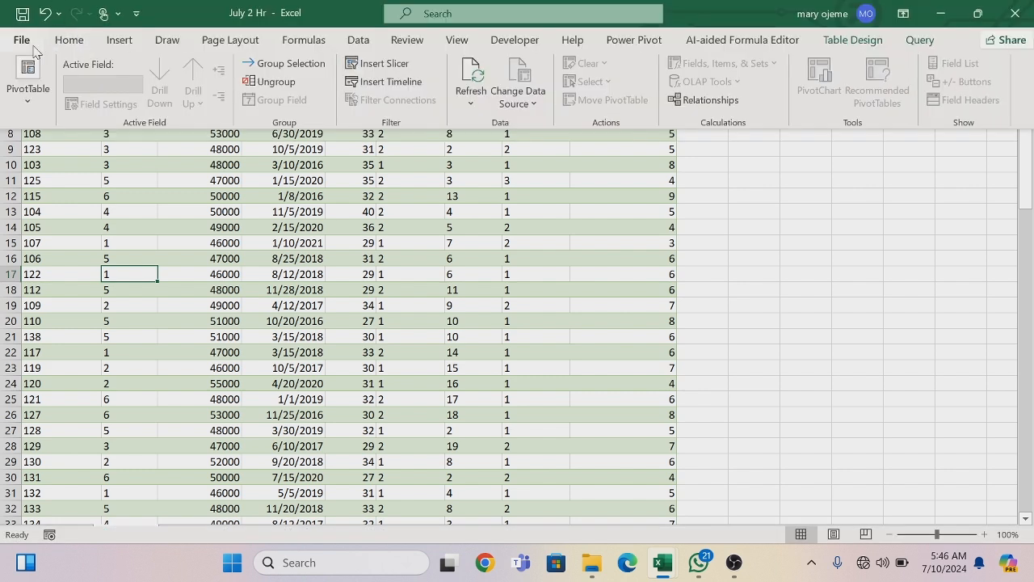
{"action": "left_click", "coordinate": [119, 40]}
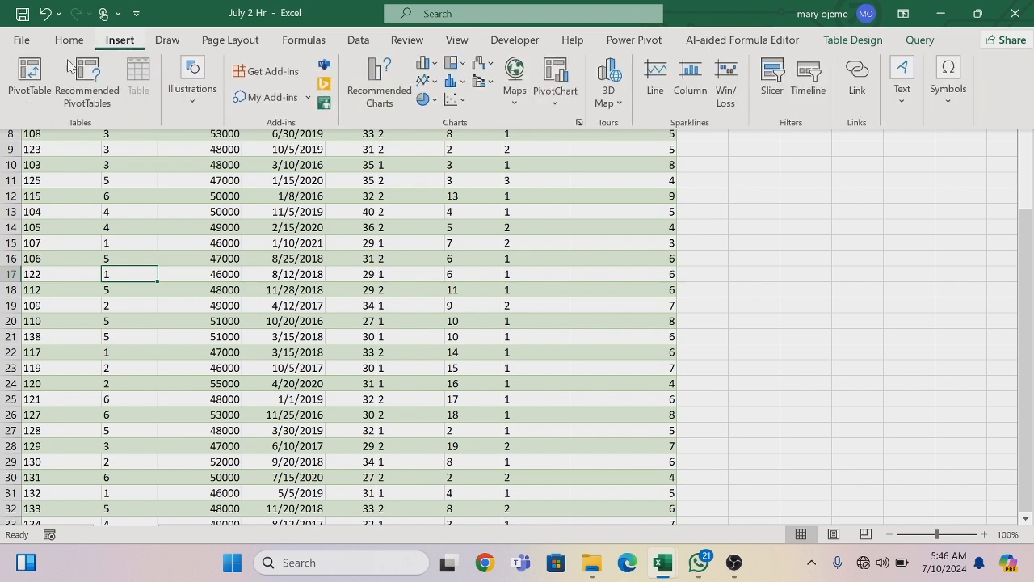
{"action": "left_click", "coordinate": [27, 71]}
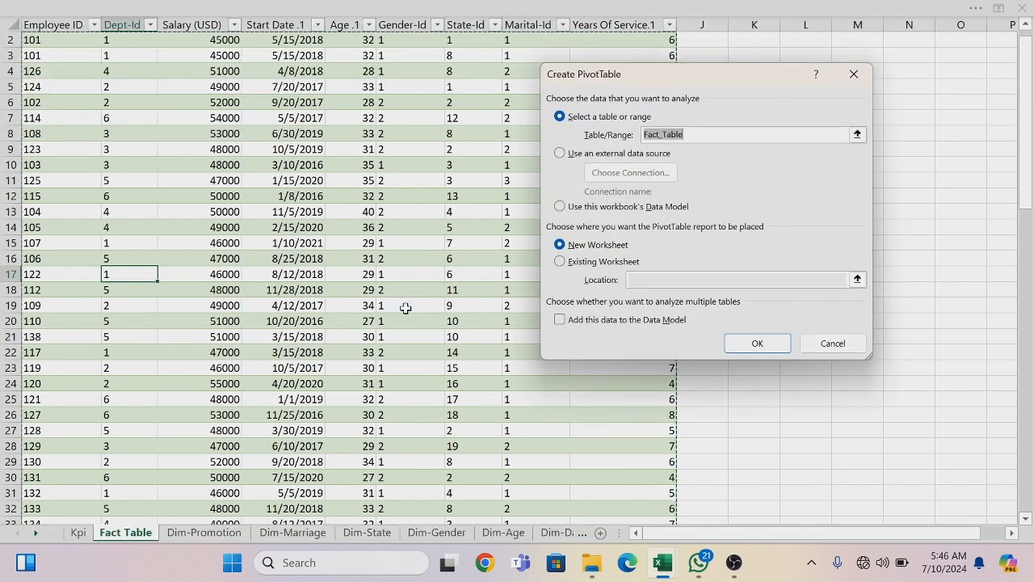
{"action": "left_click", "coordinate": [560, 319]}
{"action": "left_click", "coordinate": [788, 343]}
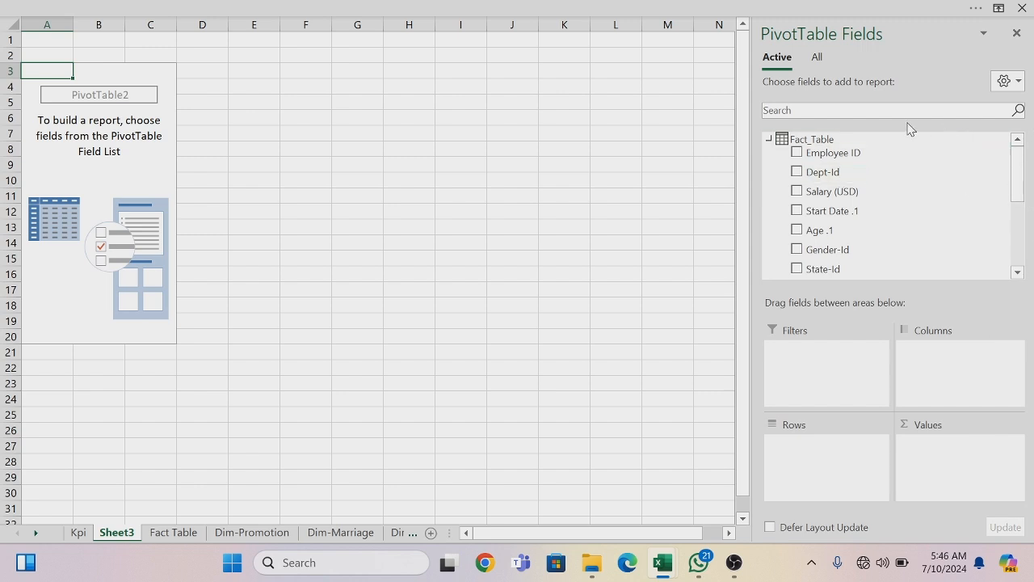
Lay out the PivotTable with Promotion Status from Dim_Promotion as rows and the No of Employees measure from Fact_Table as values
{"action": "left_click", "coordinate": [818, 60]}
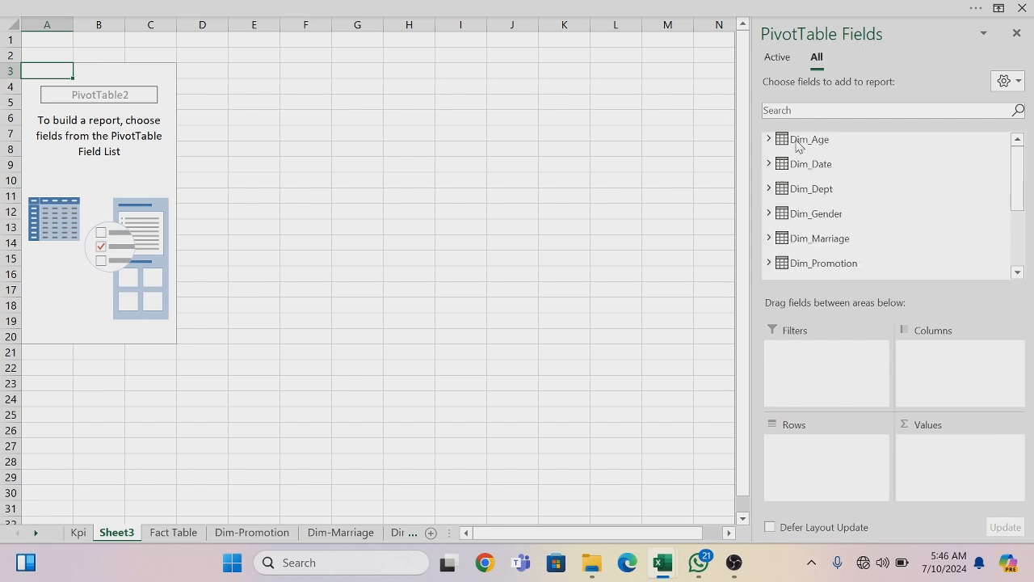
{"action": "left_click", "coordinate": [768, 265]}
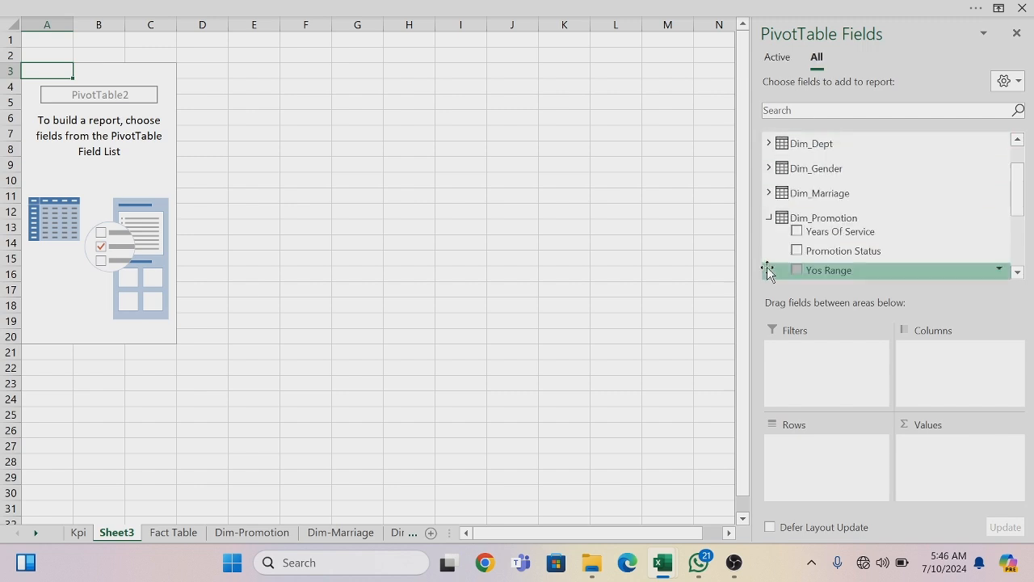
{"action": "left_click_drag", "start_coordinate": [856, 253], "coordinate": [825, 472]}
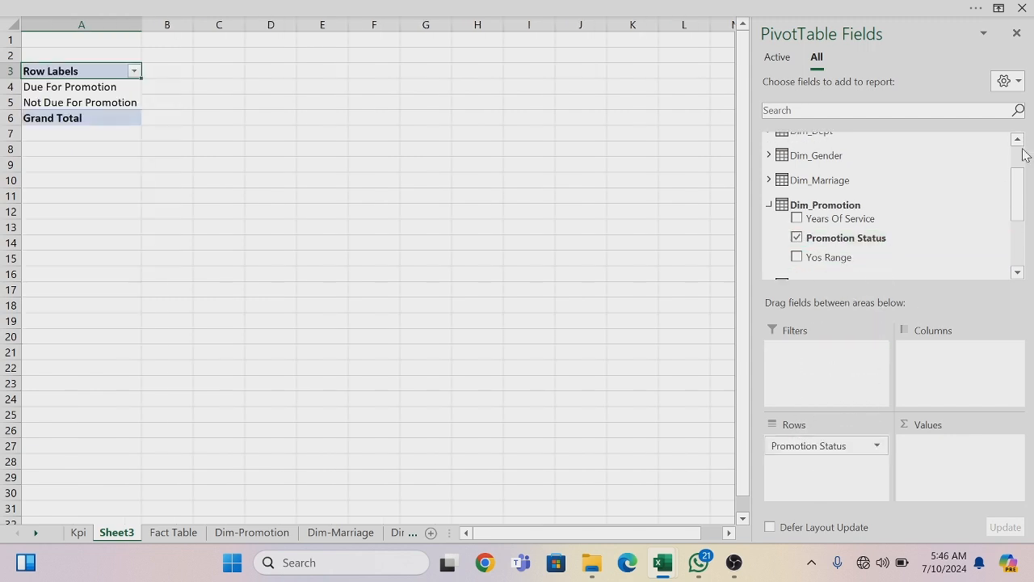
{"action": "left_click_drag", "start_coordinate": [1018, 194], "coordinate": [1017, 253]}
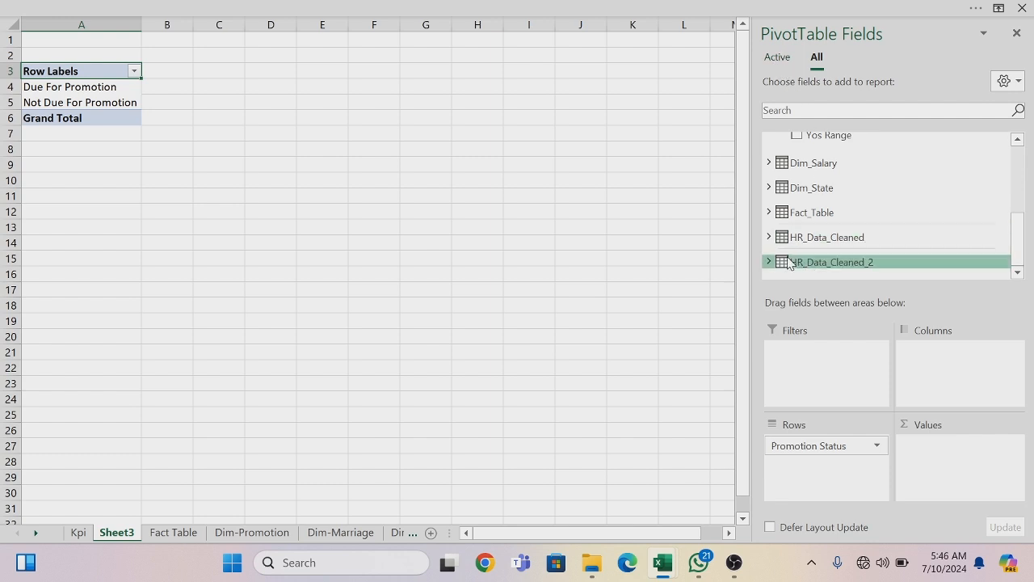
{"action": "left_click", "coordinate": [768, 212]}
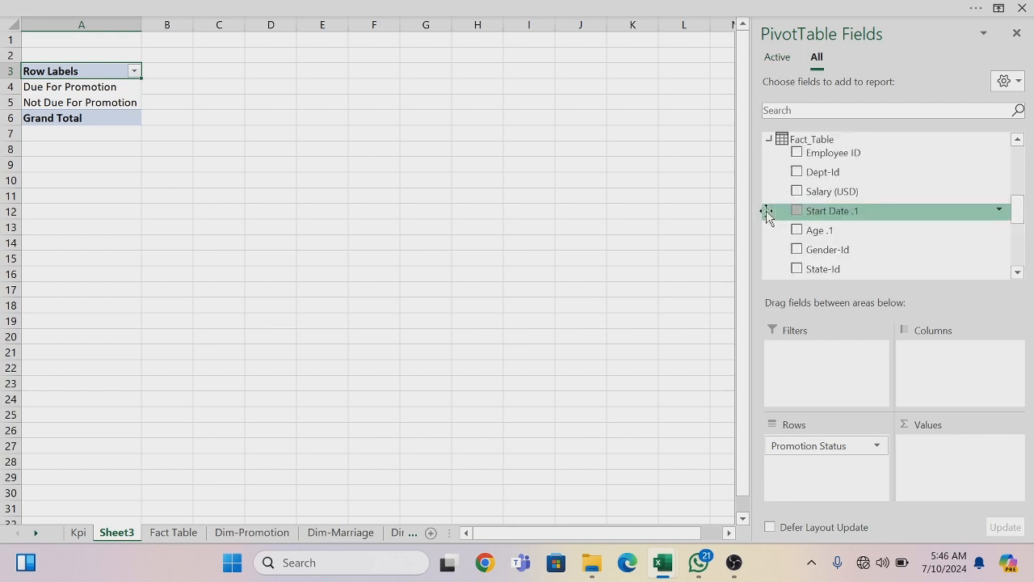
{"action": "left_click_drag", "start_coordinate": [1017, 211], "coordinate": [1015, 235]}
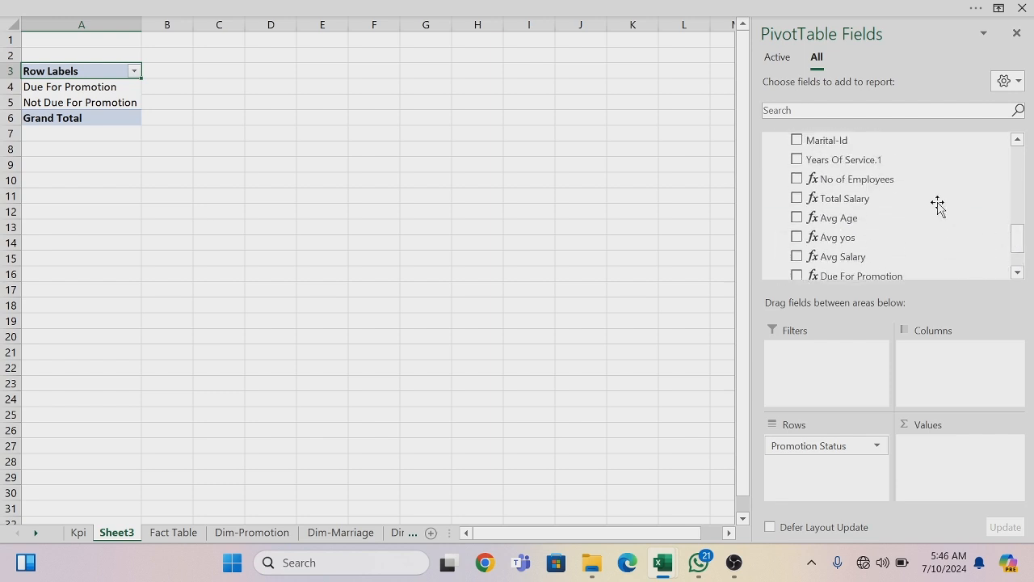
{"action": "left_click_drag", "start_coordinate": [863, 179], "coordinate": [947, 482]}
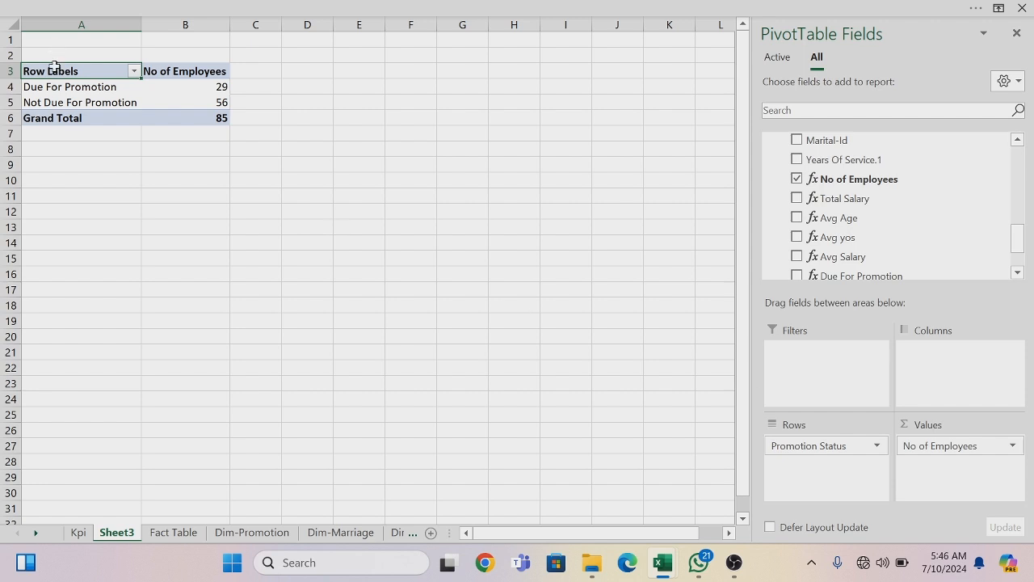
Insert a Clustered Column PivotChart from the promotion status PivotTable
{"action": "left_click", "coordinate": [195, 86]}
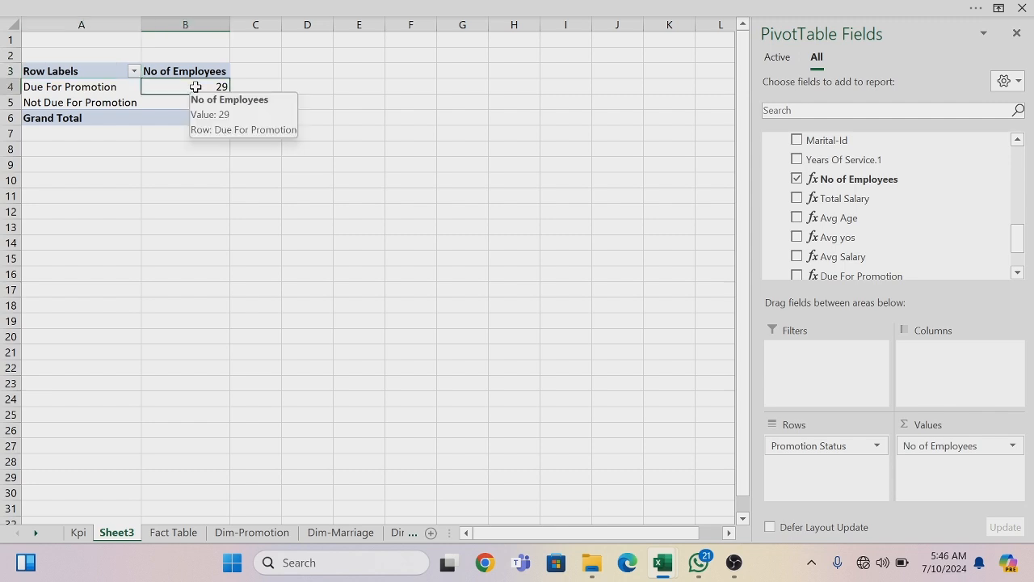
{"action": "left_click", "coordinate": [328, 10]}
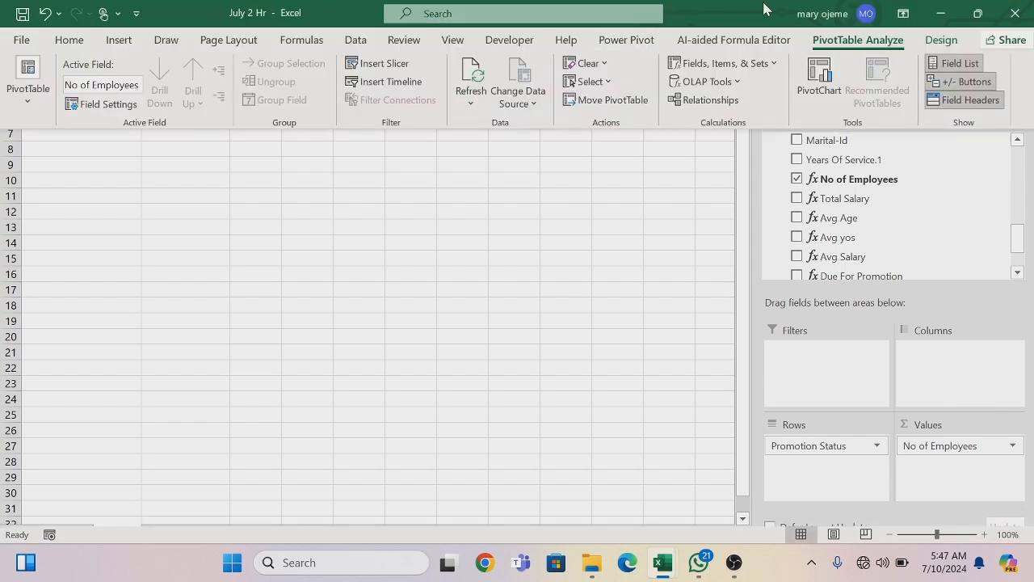
{"action": "left_click", "coordinate": [808, 73]}
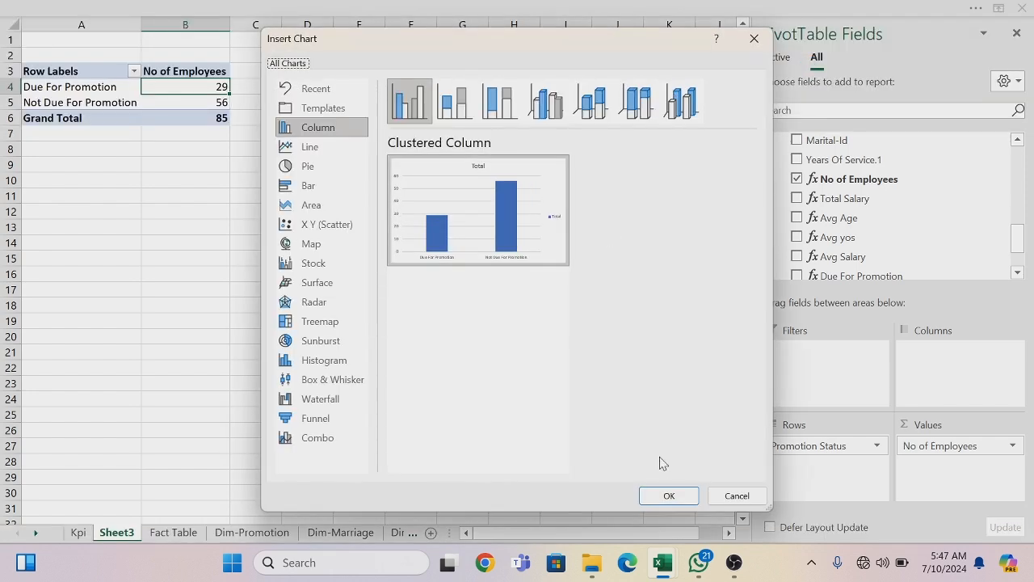
{"action": "left_click", "coordinate": [666, 496]}
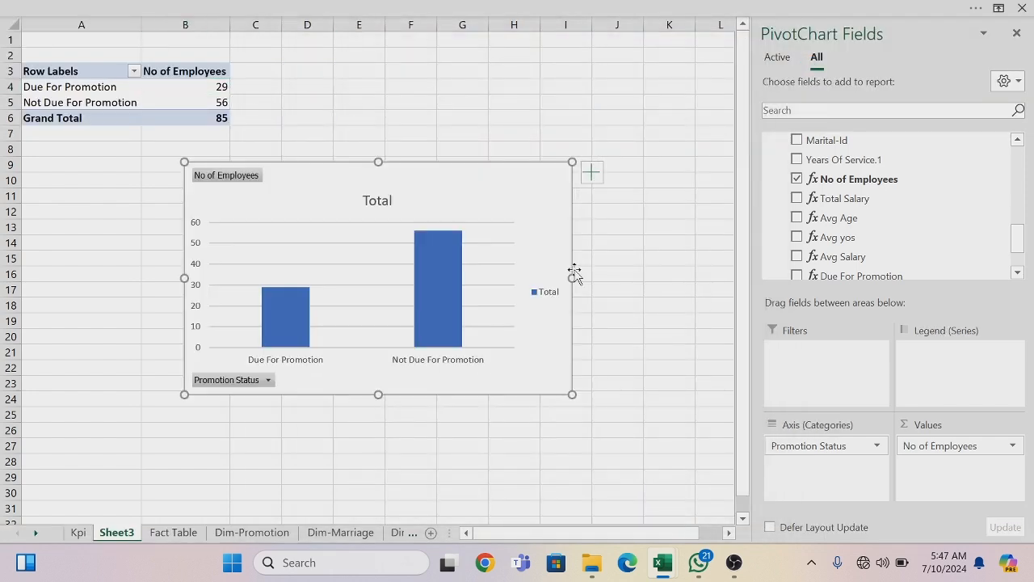
Strip the vertical axis, chart title, gridlines and legend from the promotion chart and show data labels
{"action": "left_click", "coordinate": [591, 172]}
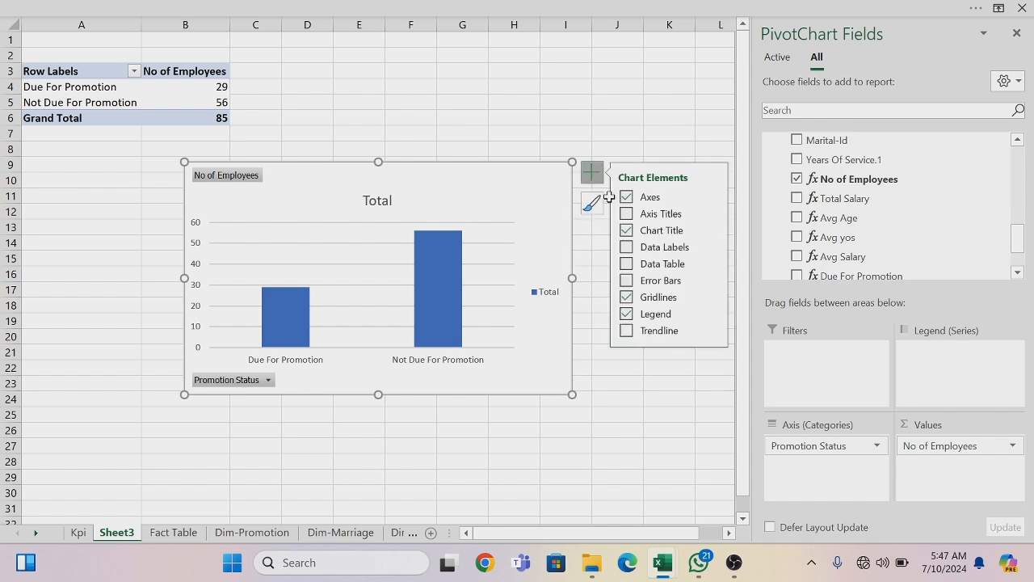
{"action": "left_click", "coordinate": [711, 196]}
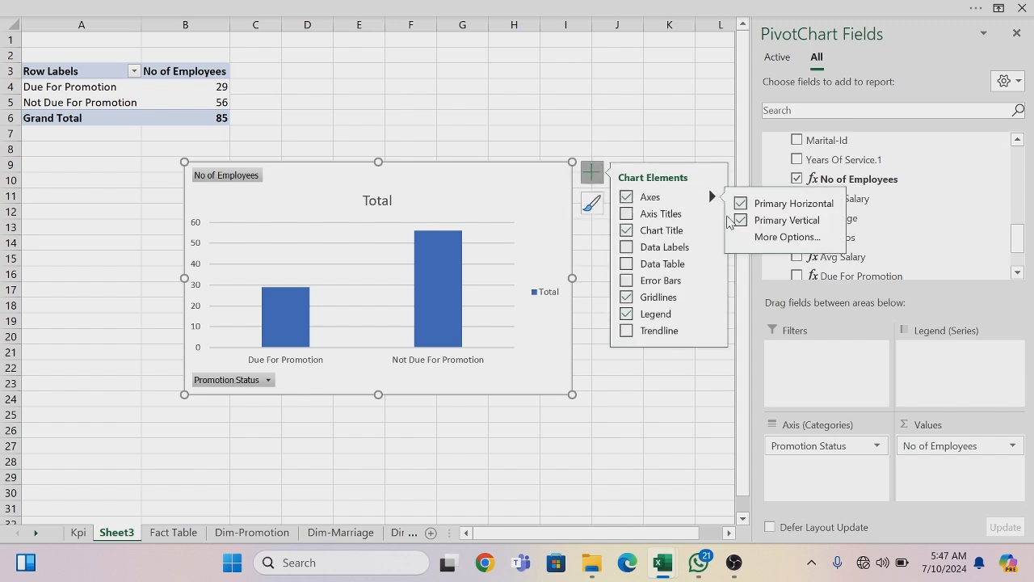
{"action": "left_click", "coordinate": [743, 222]}
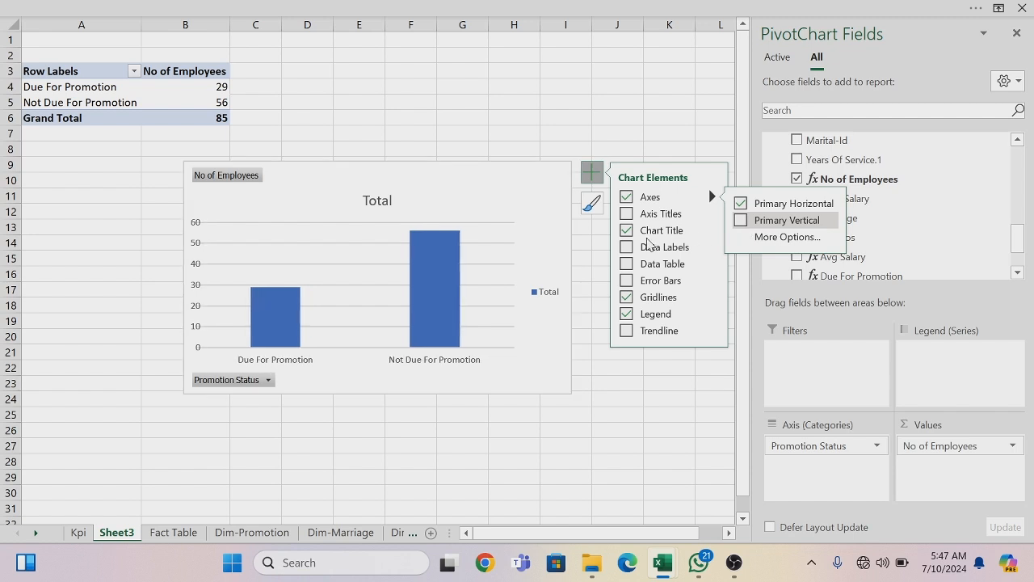
{"action": "left_click", "coordinate": [627, 231]}
{"action": "left_click", "coordinate": [627, 297]}
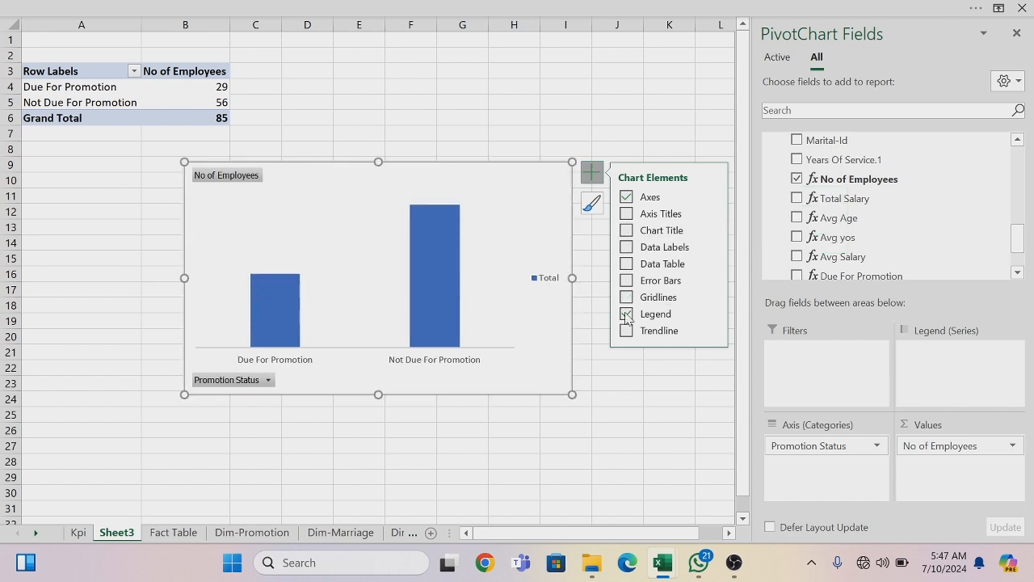
{"action": "left_click", "coordinate": [626, 314]}
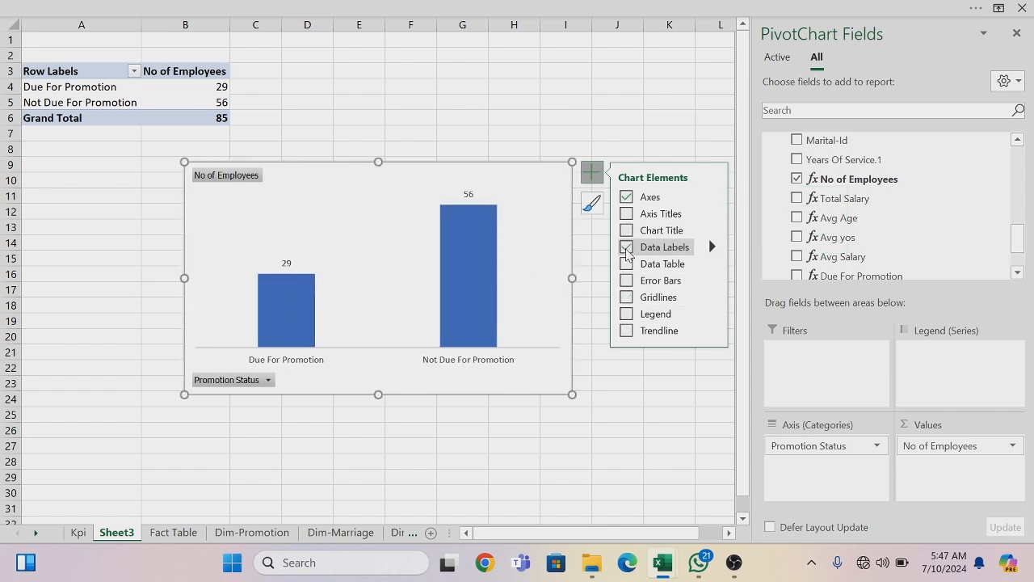
{"action": "left_click", "coordinate": [627, 248]}
Hide all field buttons on the promotion chart and set its horizontal axis to No Outline
{"action": "right_click", "coordinate": [247, 180]}
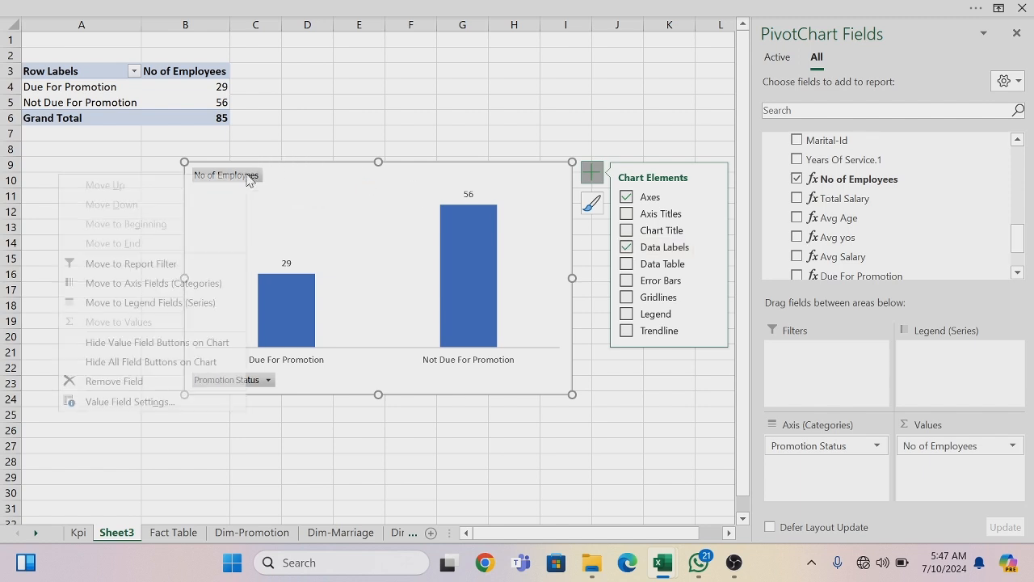
{"action": "left_click", "coordinate": [162, 374]}
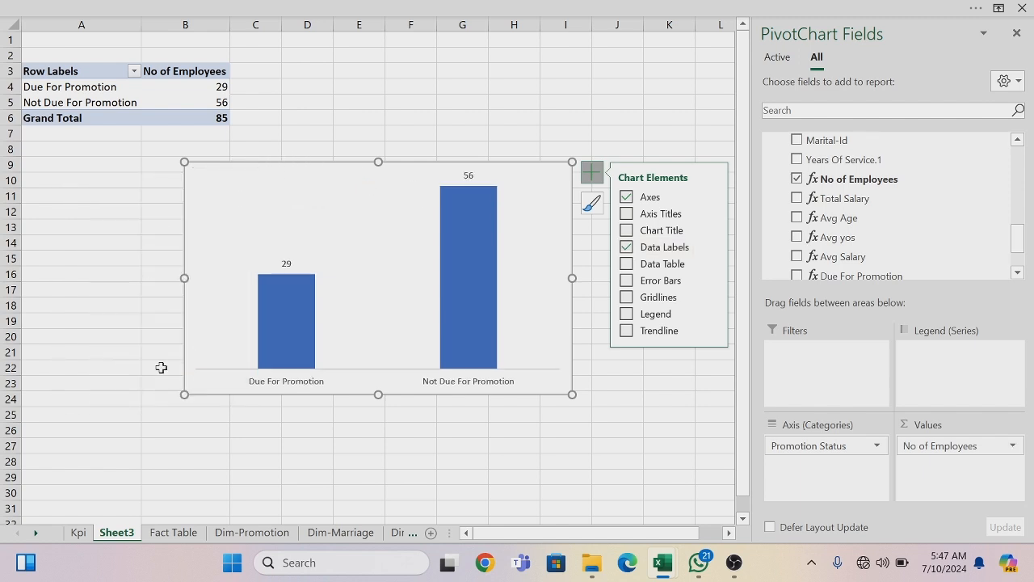
{"action": "right_click", "coordinate": [229, 374]}
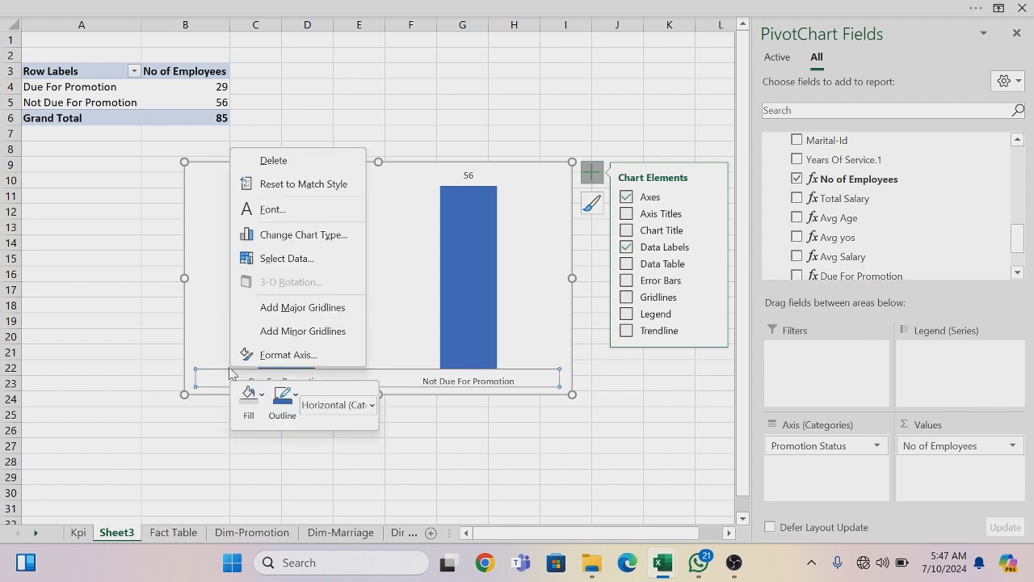
{"action": "left_click", "coordinate": [298, 396]}
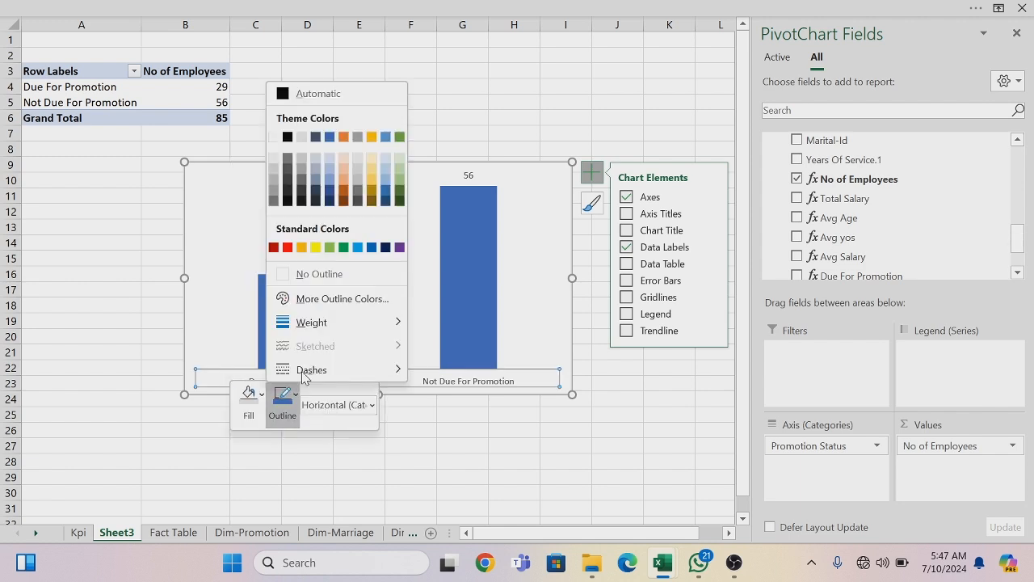
{"action": "left_click", "coordinate": [284, 275]}
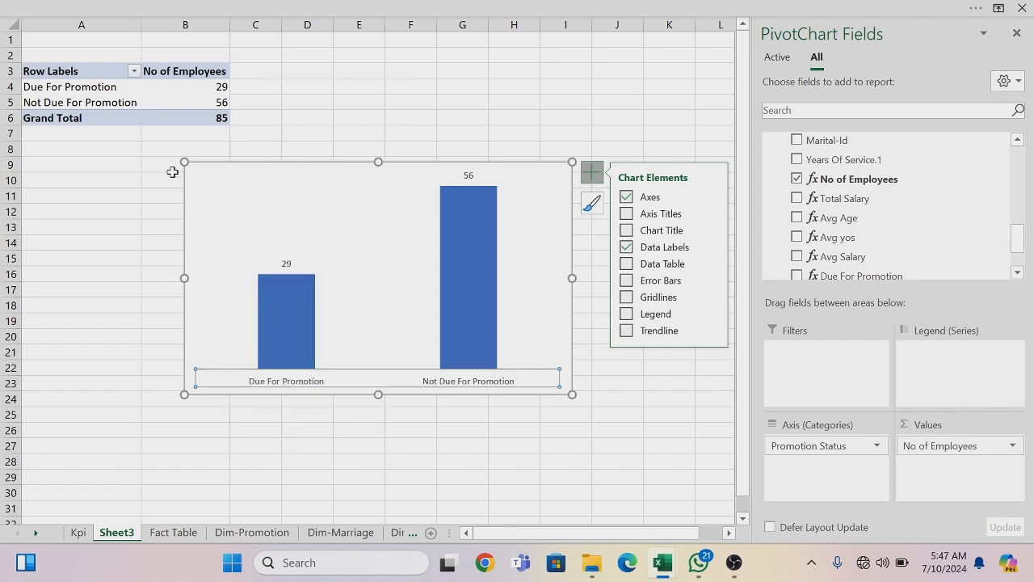
Narrow the promotion chart and move it up beside its PivotTable, starting at row 1
{"action": "left_click_drag", "start_coordinate": [184, 165], "coordinate": [307, 156]}
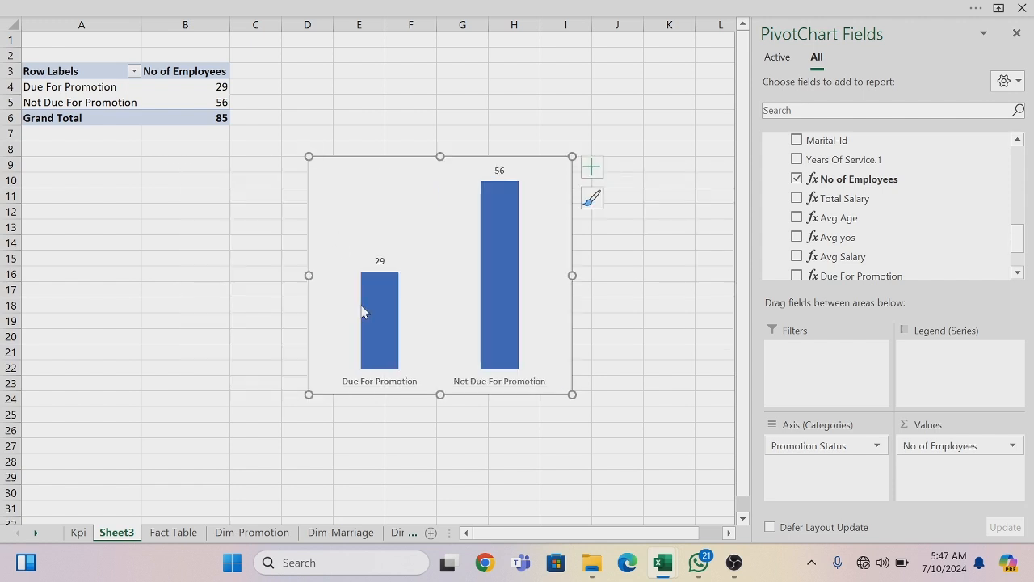
{"action": "left_click_drag", "start_coordinate": [401, 396], "coordinate": [371, 277]}
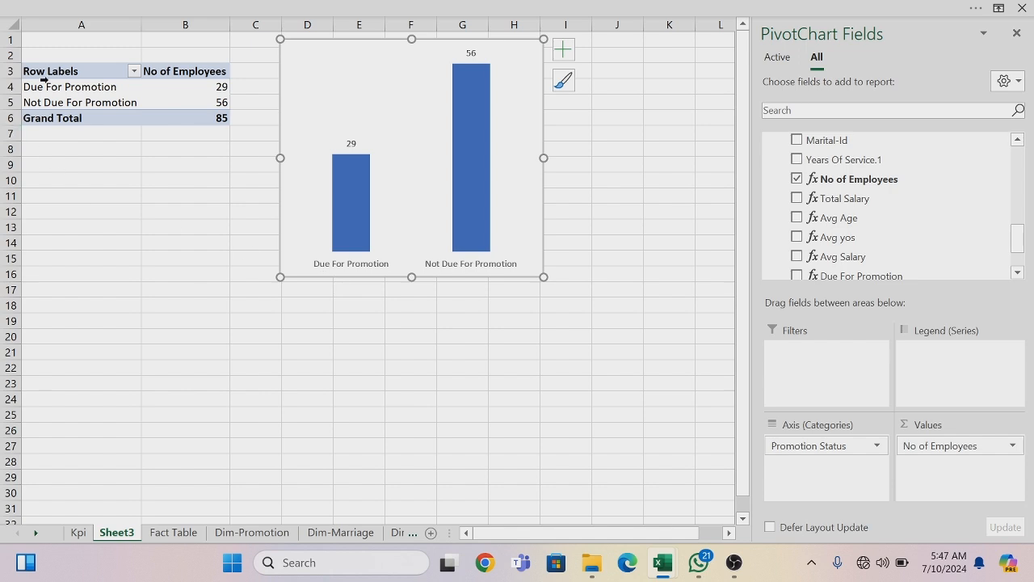
Copy the promotion status PivotTable and paste the duplicate at cell A18
{"action": "left_click_drag", "start_coordinate": [49, 71], "coordinate": [177, 114]}
{"action": "key", "text": "ctrl+c"}
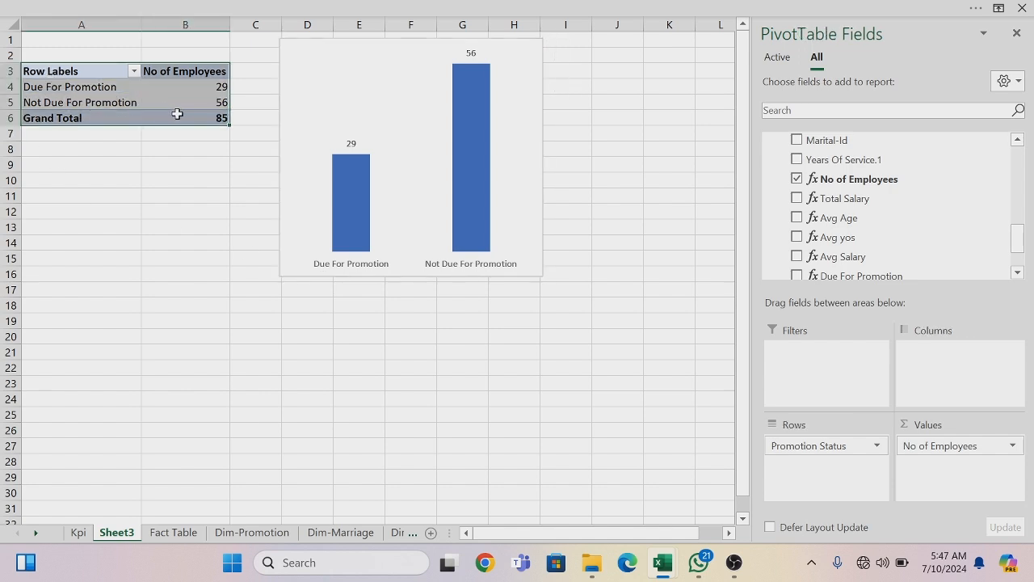
{"action": "left_click", "coordinate": [69, 308]}
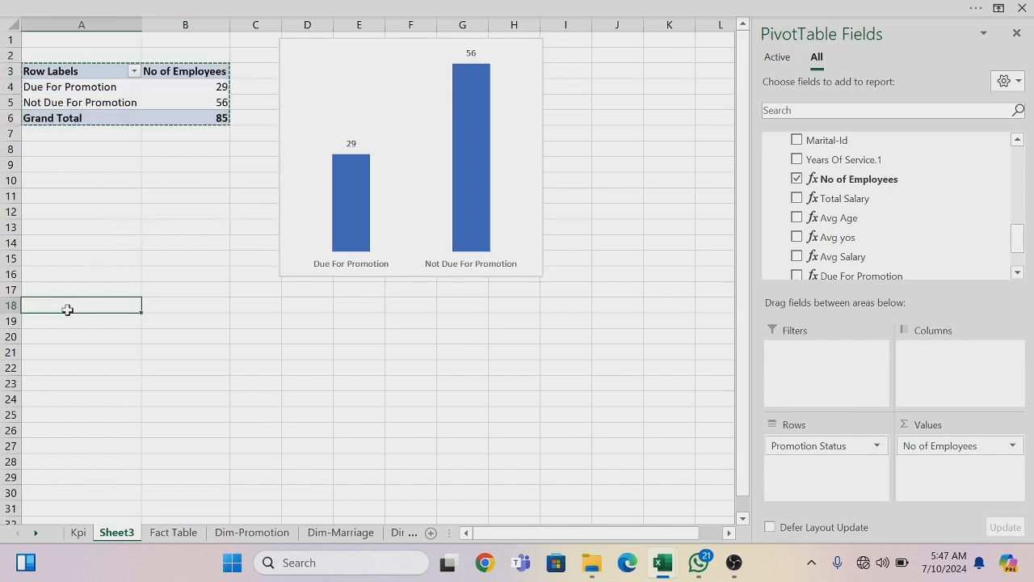
{"action": "key", "text": "ctrl+v"}
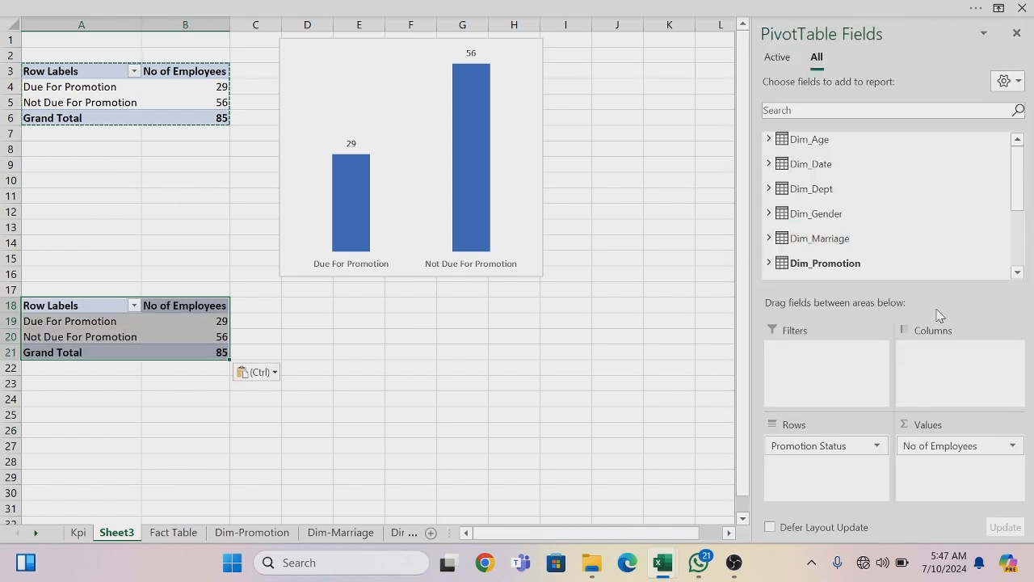
Replace Promotion Status with Marital Status from Dim_Marriage as the row field of the duplicate PivotTable at A18
{"action": "left_click_drag", "start_coordinate": [824, 446], "coordinate": [545, 427]}
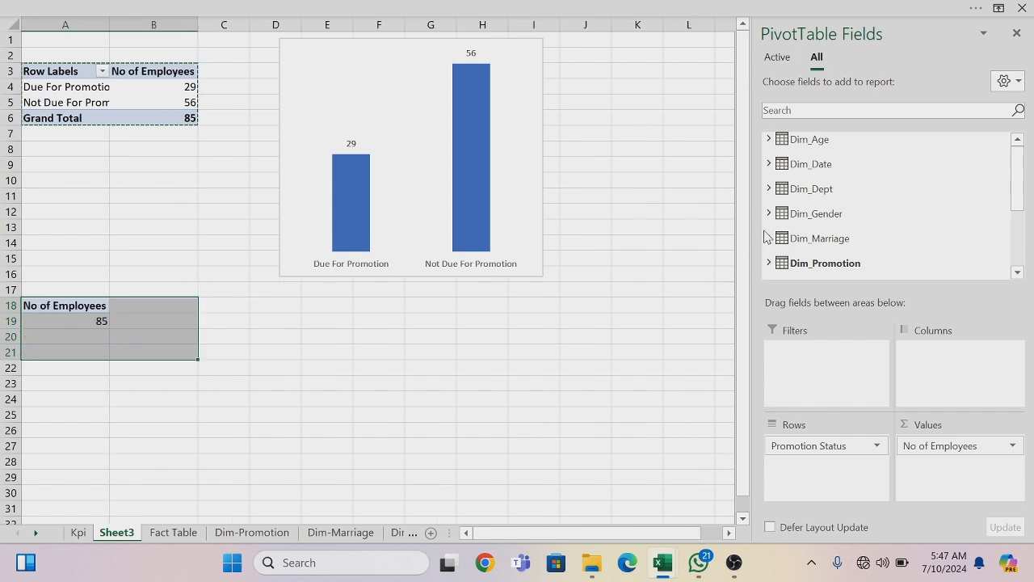
{"action": "left_click", "coordinate": [768, 238]}
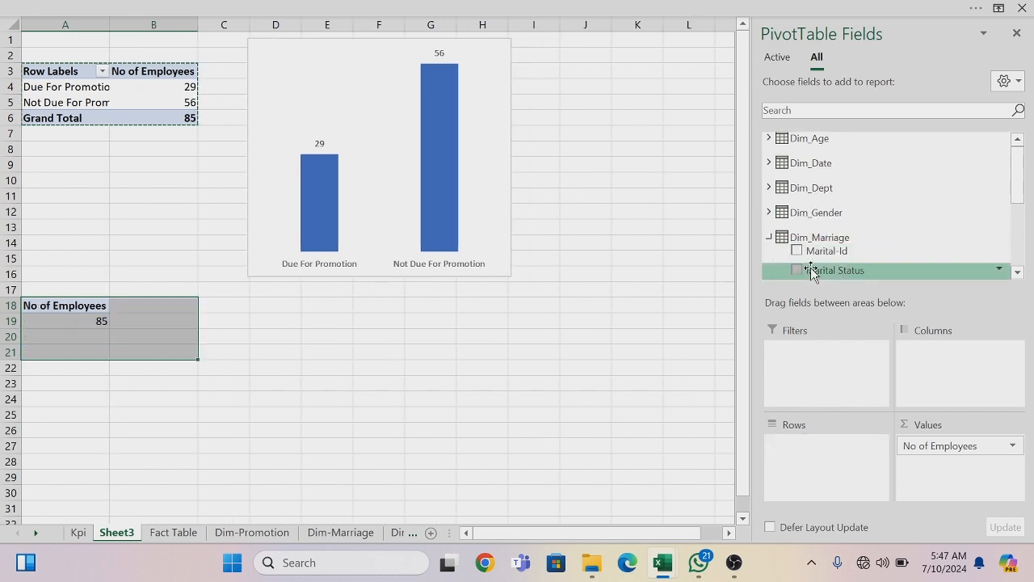
{"action": "left_click_drag", "start_coordinate": [813, 270], "coordinate": [815, 519]}
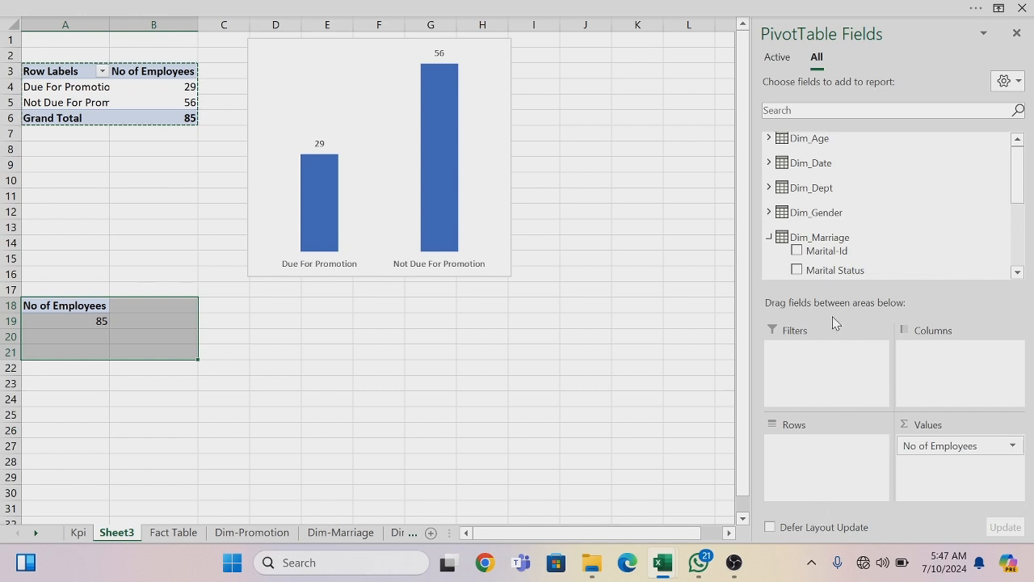
{"action": "left_click_drag", "start_coordinate": [805, 270], "coordinate": [816, 462]}
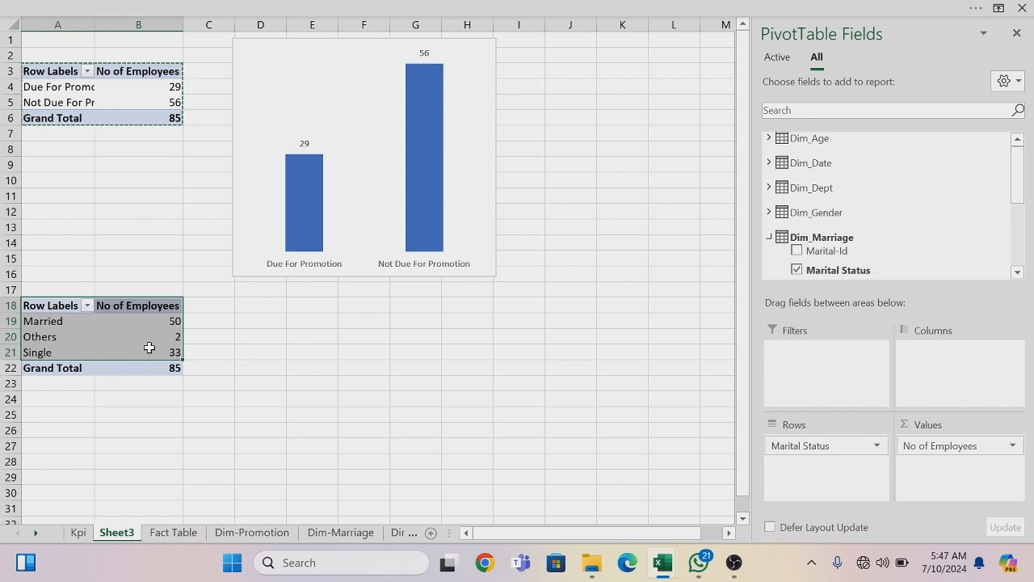
Sort the marital status PivotTable by No of Employees from largest to smallest
{"action": "mouse_move", "coordinate": [174, 341]}
{"action": "left_click", "coordinate": [156, 322]}
{"action": "right_click", "coordinate": [157, 322]}
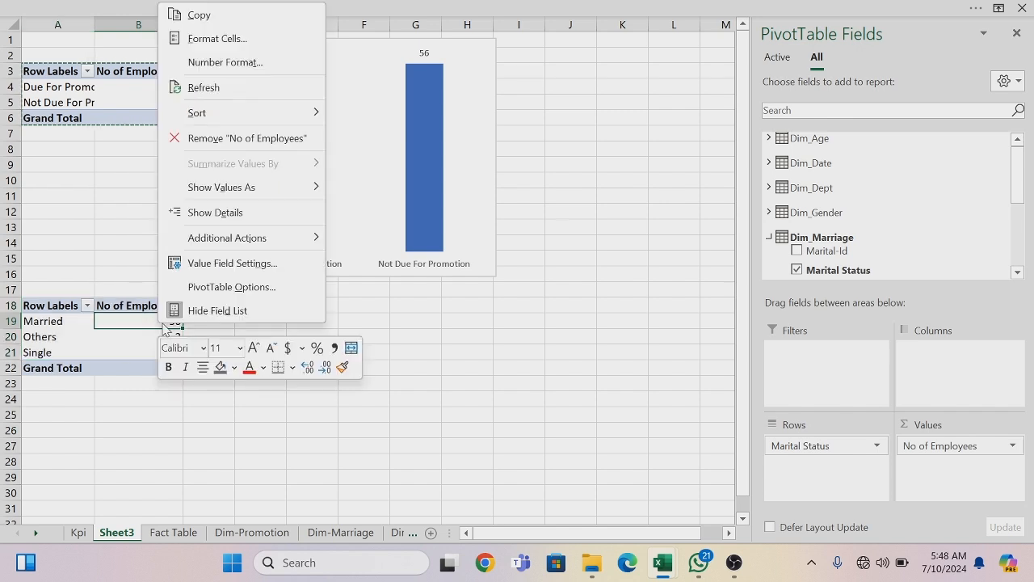
{"action": "mouse_move", "coordinate": [311, 114]}
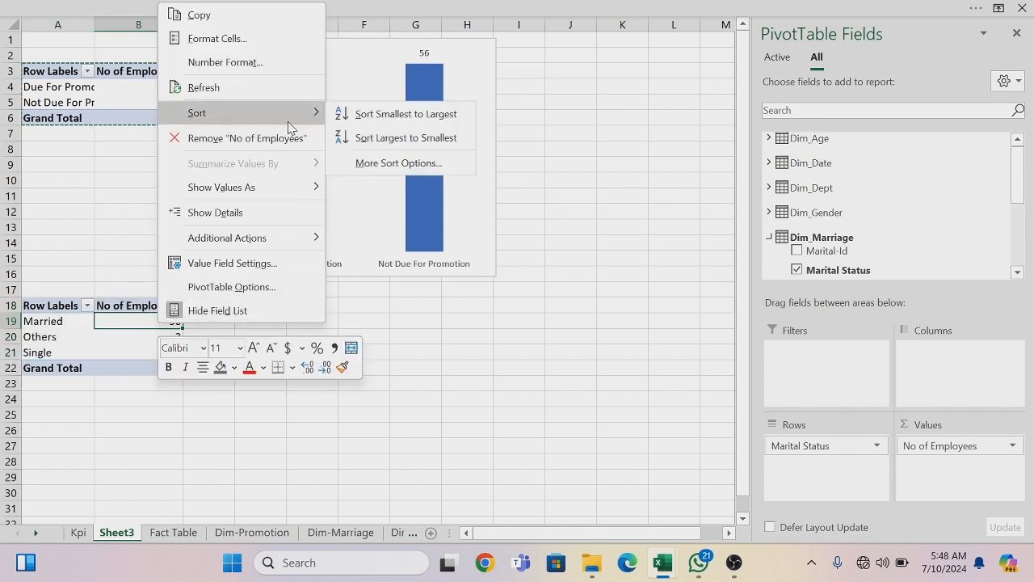
{"action": "left_click", "coordinate": [386, 139]}
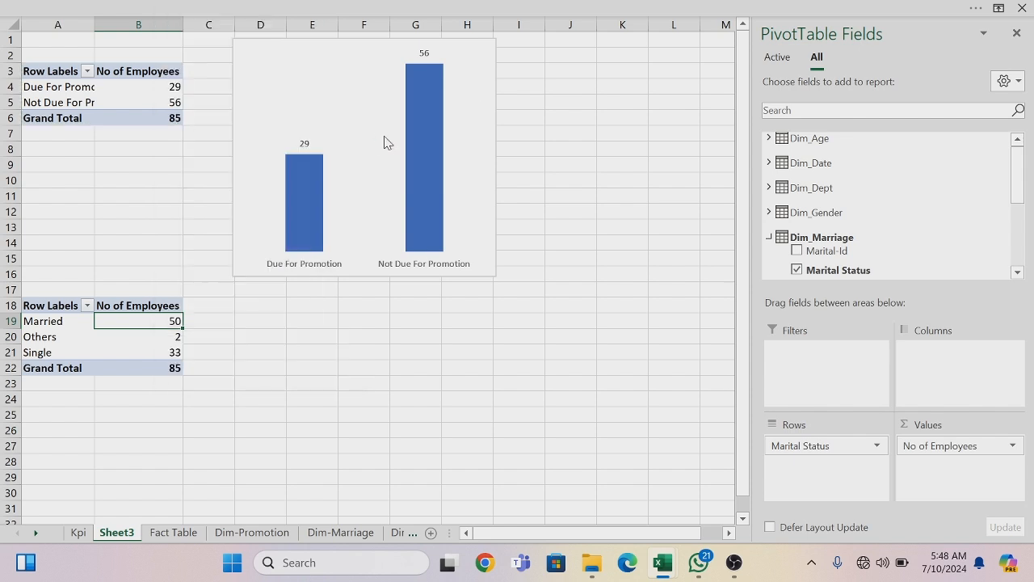
Insert a doughnut PivotChart based on the marital status PivotTable
{"action": "left_click", "coordinate": [584, 9]}
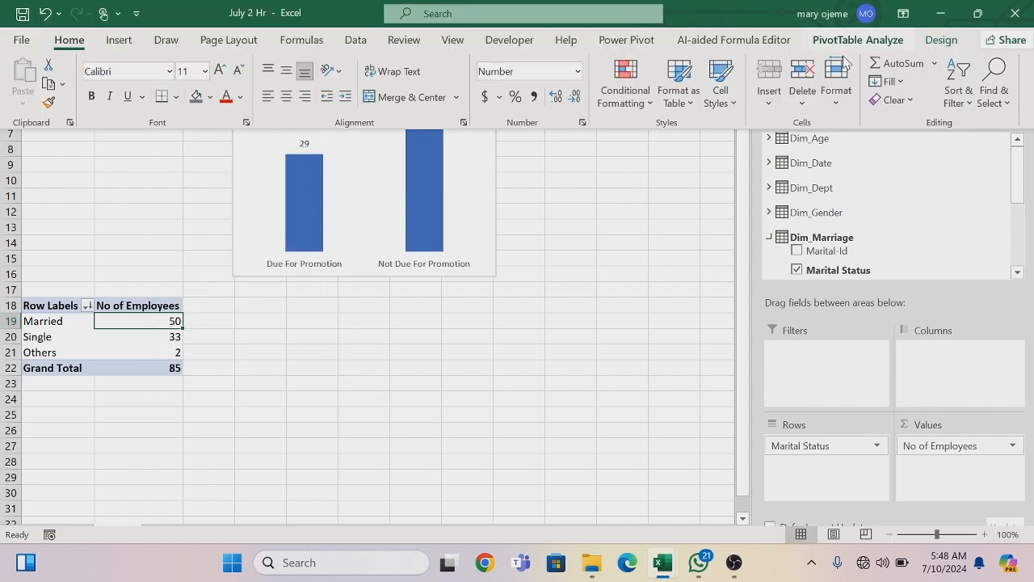
{"action": "left_click", "coordinate": [878, 40]}
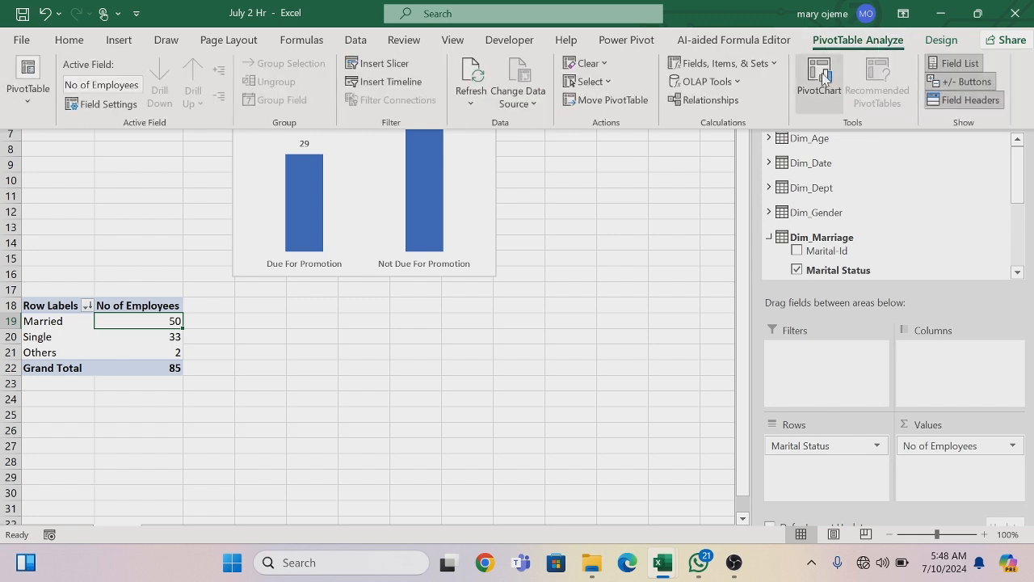
{"action": "left_click", "coordinate": [823, 73]}
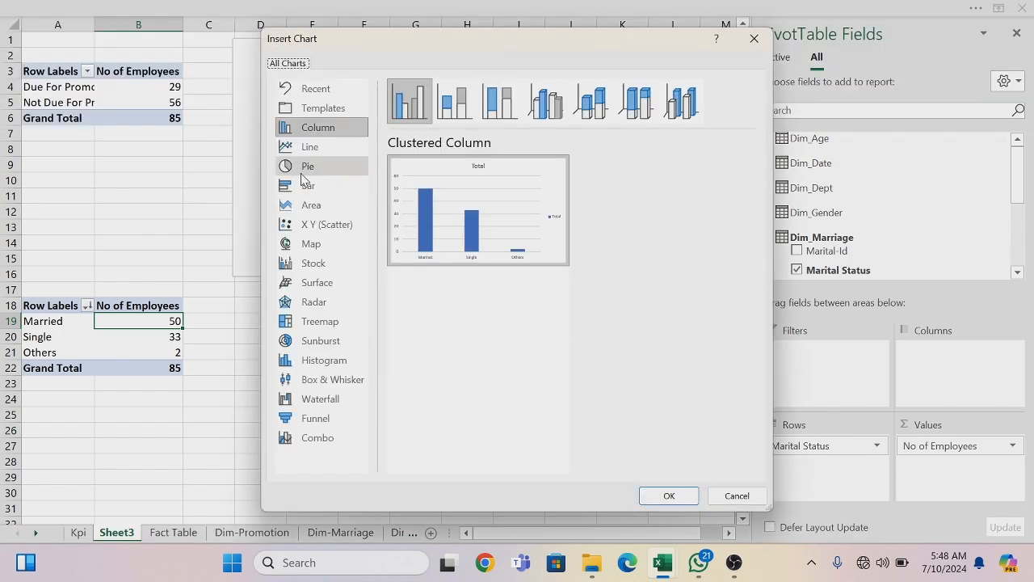
{"action": "left_click", "coordinate": [307, 166]}
{"action": "left_click", "coordinate": [590, 101]}
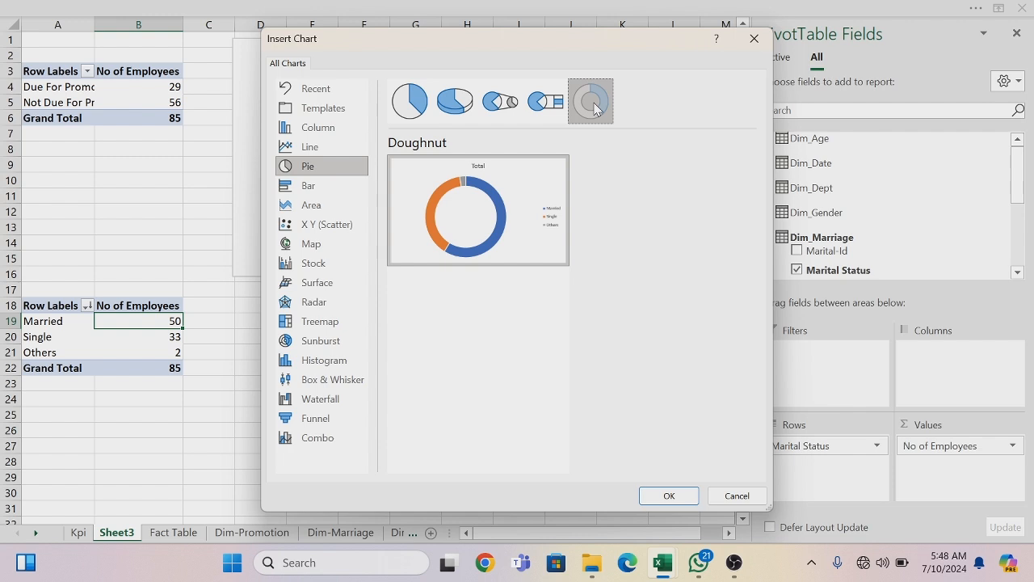
{"action": "left_click", "coordinate": [675, 498]}
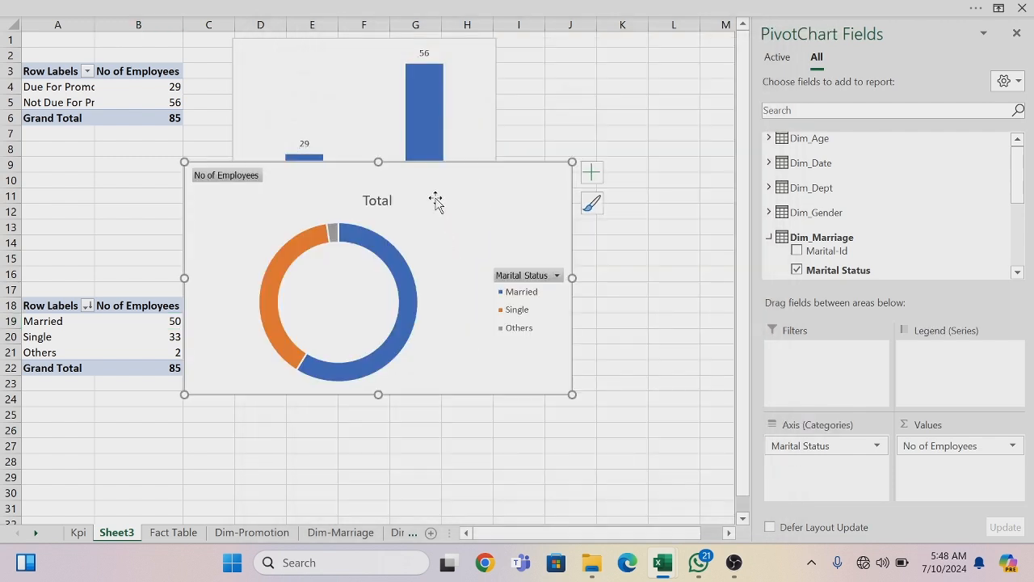
Remove the doughnut chart's title, add data labels, and hide all of its field buttons
{"action": "left_click", "coordinate": [592, 172]}
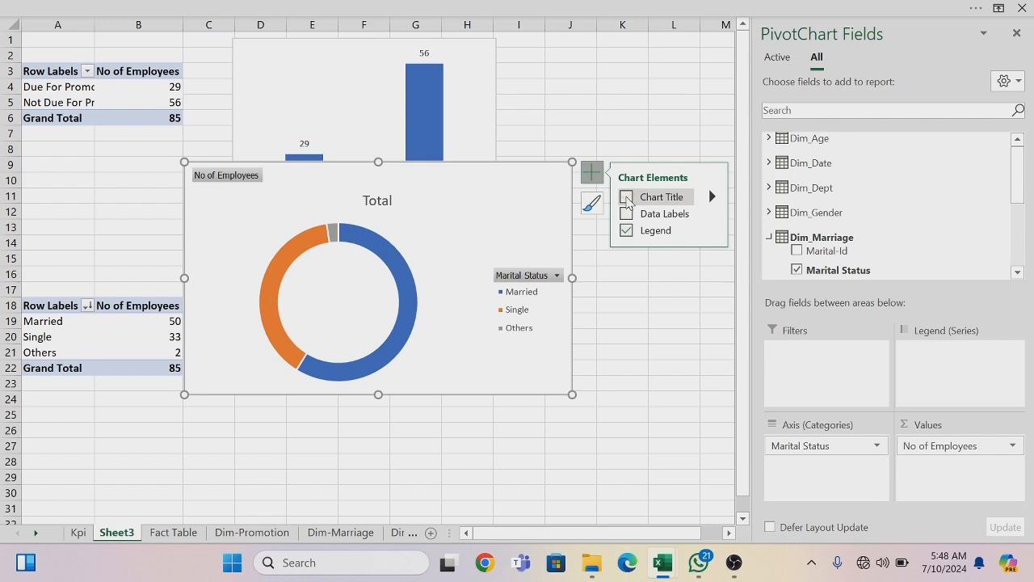
{"action": "left_click", "coordinate": [627, 198]}
{"action": "left_click", "coordinate": [626, 213]}
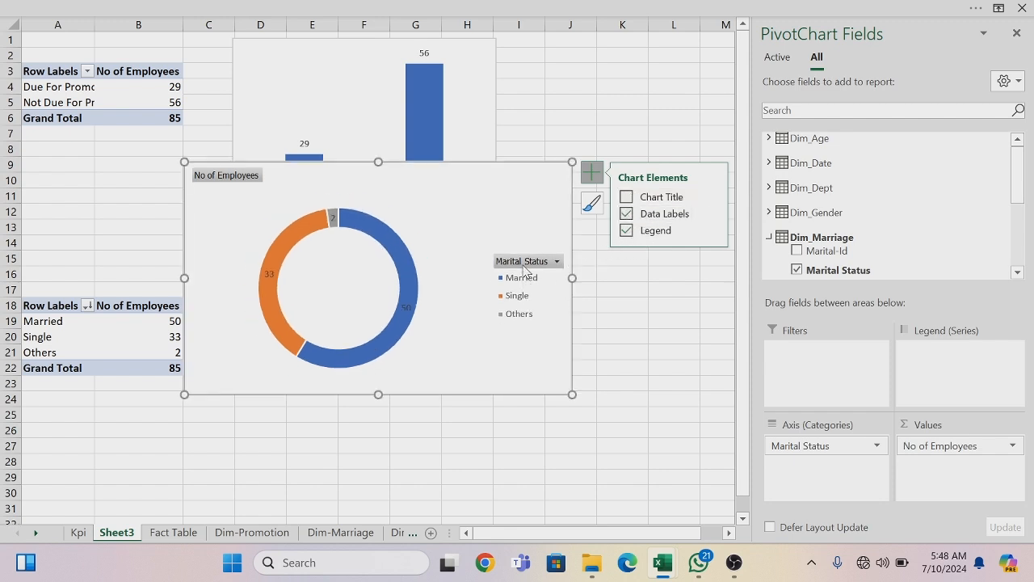
{"action": "right_click", "coordinate": [238, 181]}
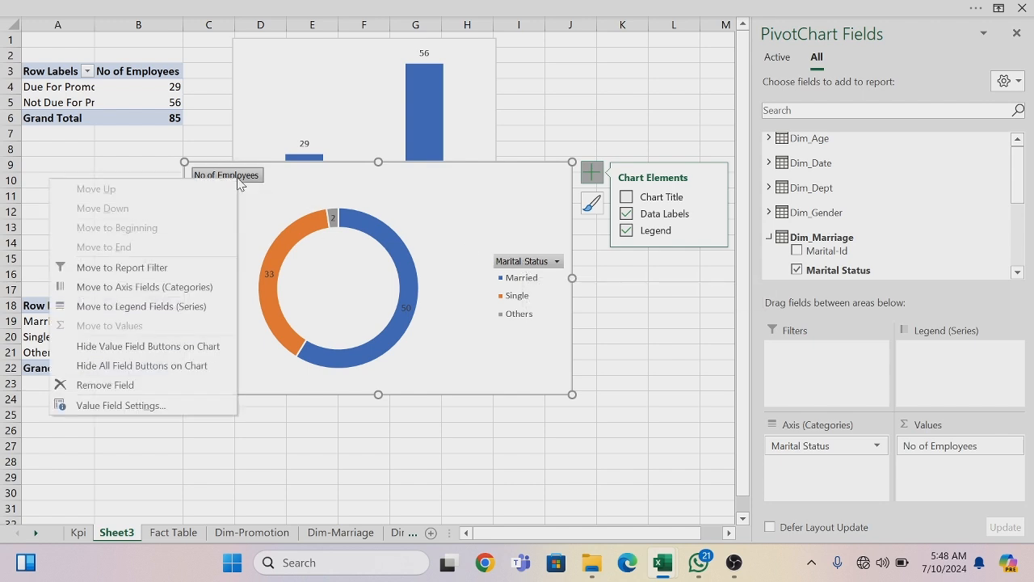
{"action": "left_click", "coordinate": [138, 366]}
Move the Single, Others and Married data labels outside the doughnut ring so leader lines connect them to their slices
{"action": "left_click", "coordinate": [273, 264]}
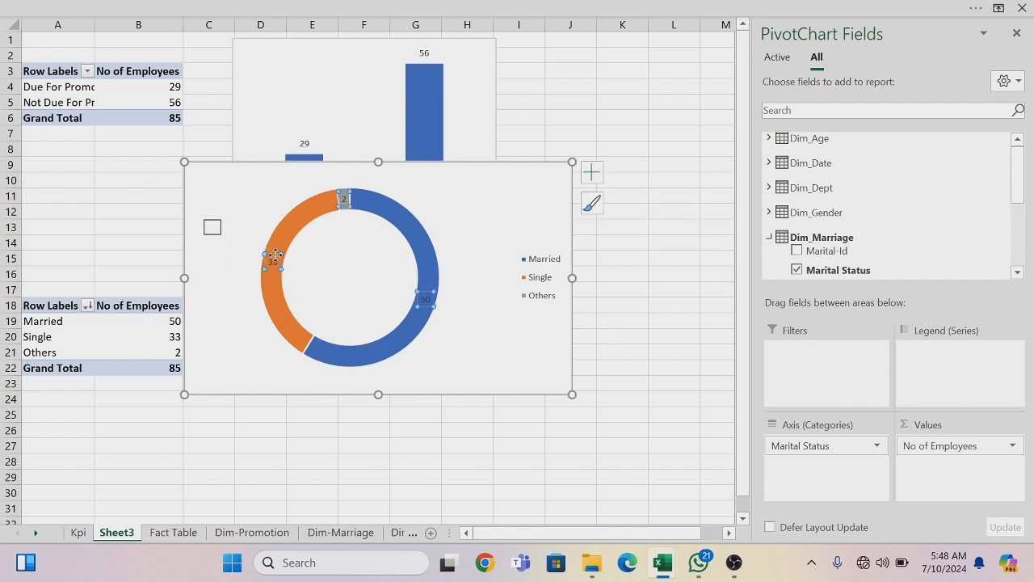
{"action": "left_click_drag", "start_coordinate": [274, 254], "coordinate": [203, 209]}
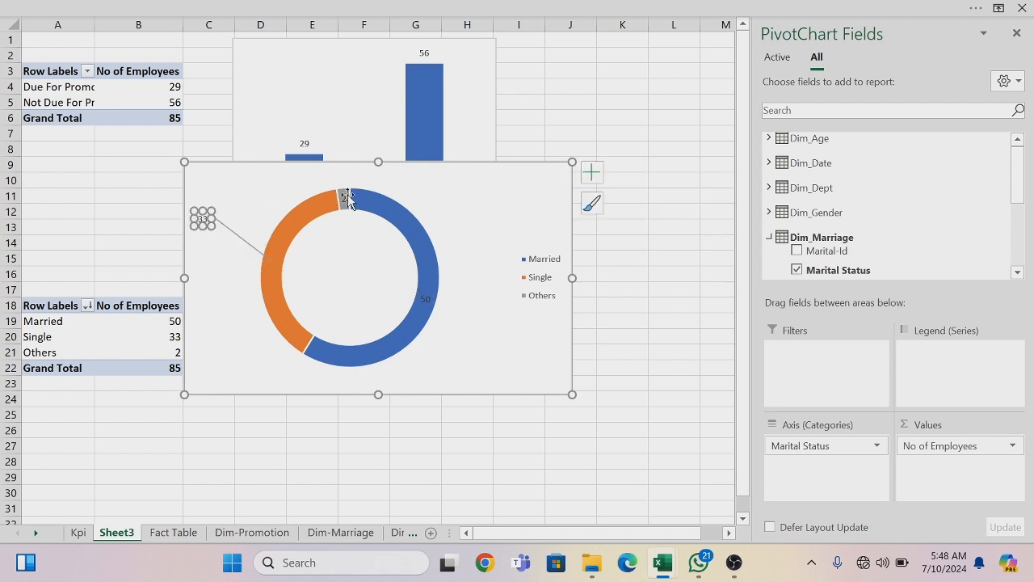
{"action": "left_click_drag", "start_coordinate": [348, 199], "coordinate": [259, 195]}
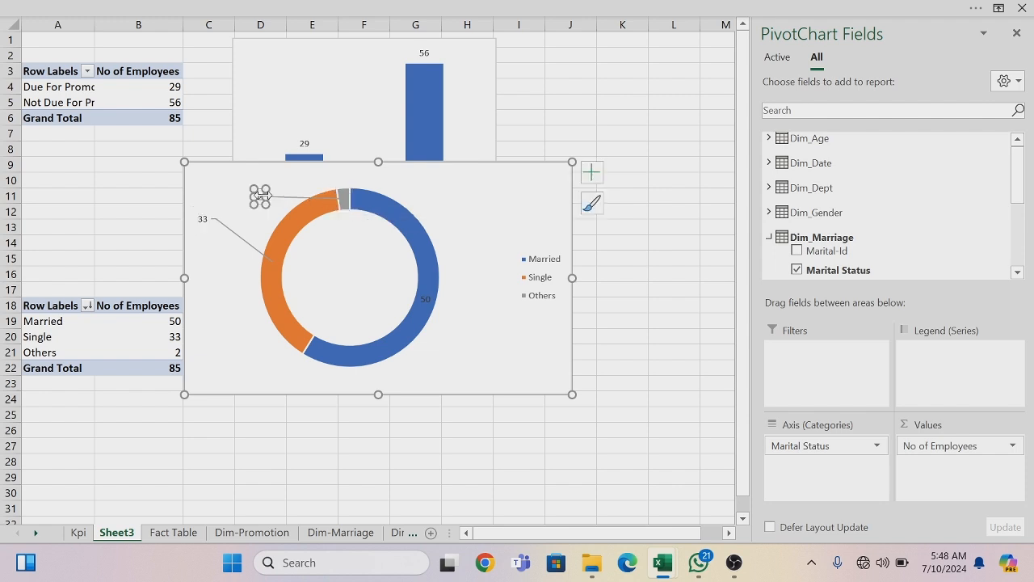
{"action": "left_click", "coordinate": [423, 299]}
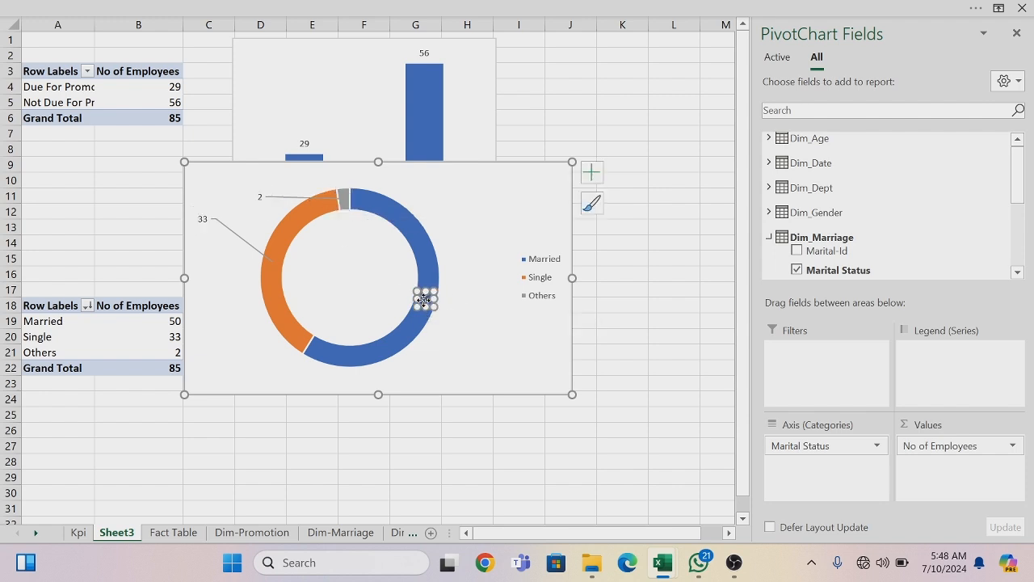
{"action": "double_click", "coordinate": [426, 291]}
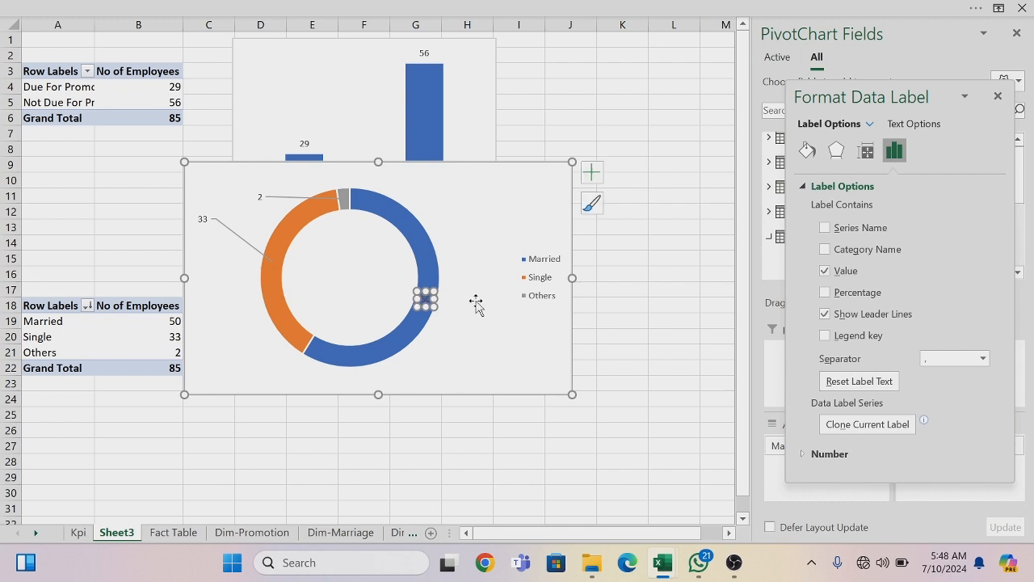
{"action": "left_click", "coordinate": [424, 293]}
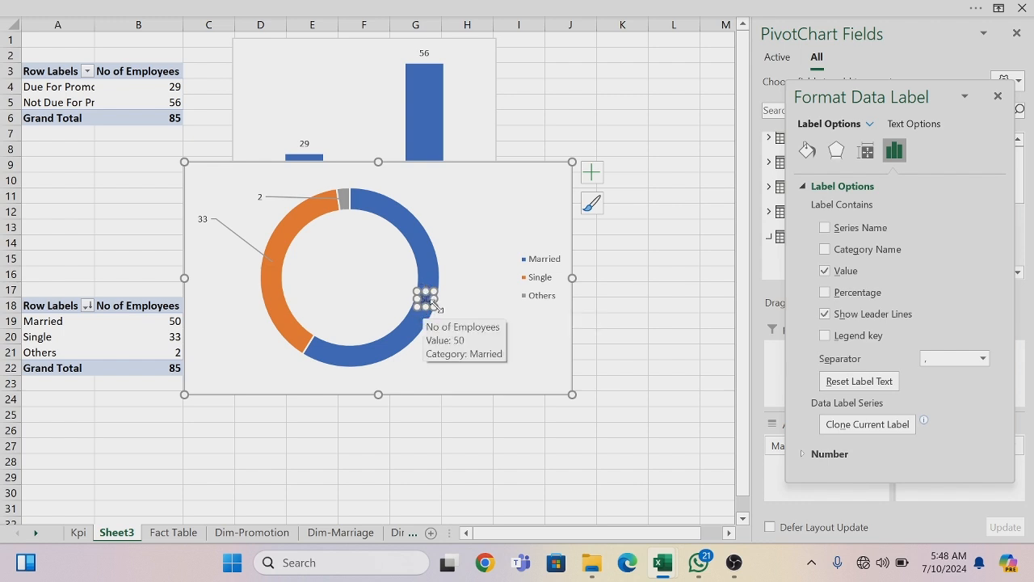
{"action": "left_click", "coordinate": [471, 243]}
{"action": "left_click", "coordinate": [426, 296]}
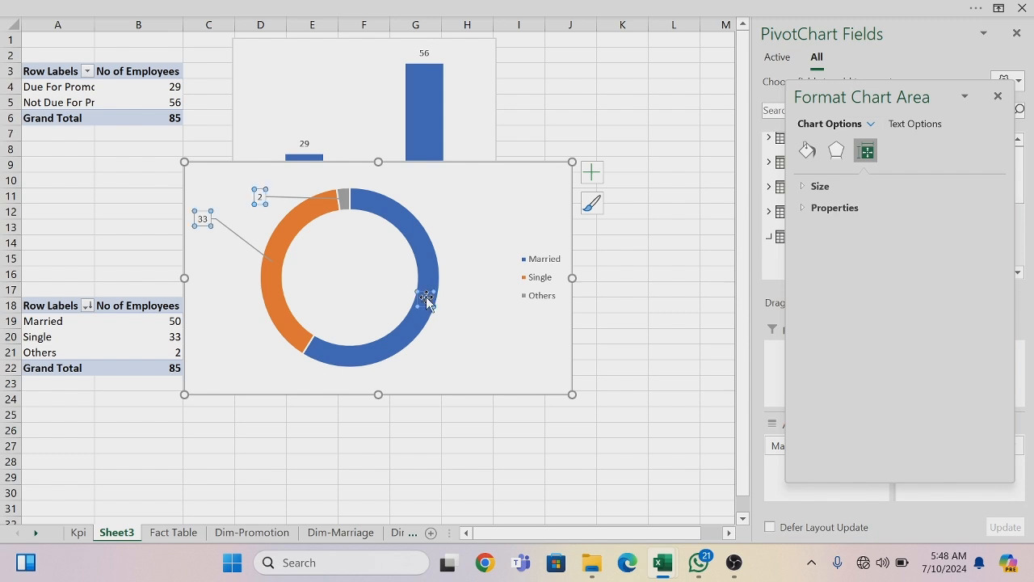
{"action": "left_click", "coordinate": [426, 294]}
{"action": "left_click_drag", "start_coordinate": [465, 305], "coordinate": [465, 304]}
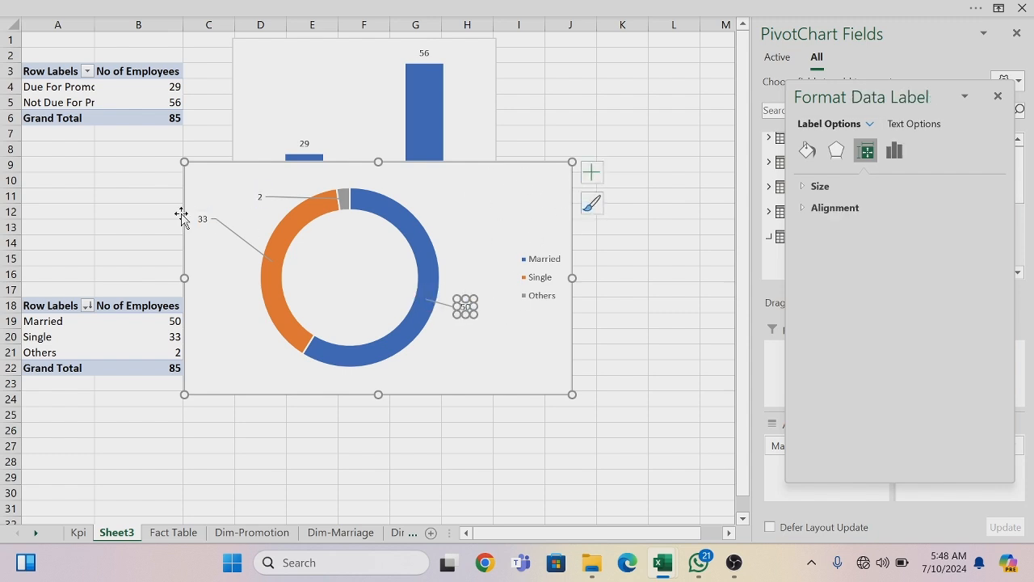
Shrink the doughnut chart and place it beside the marital status PivotTable, starting at row 18 below the promotion chart
{"action": "left_click_drag", "start_coordinate": [184, 161], "coordinate": [314, 203]}
{"action": "left_click_drag", "start_coordinate": [407, 212], "coordinate": [331, 304]}
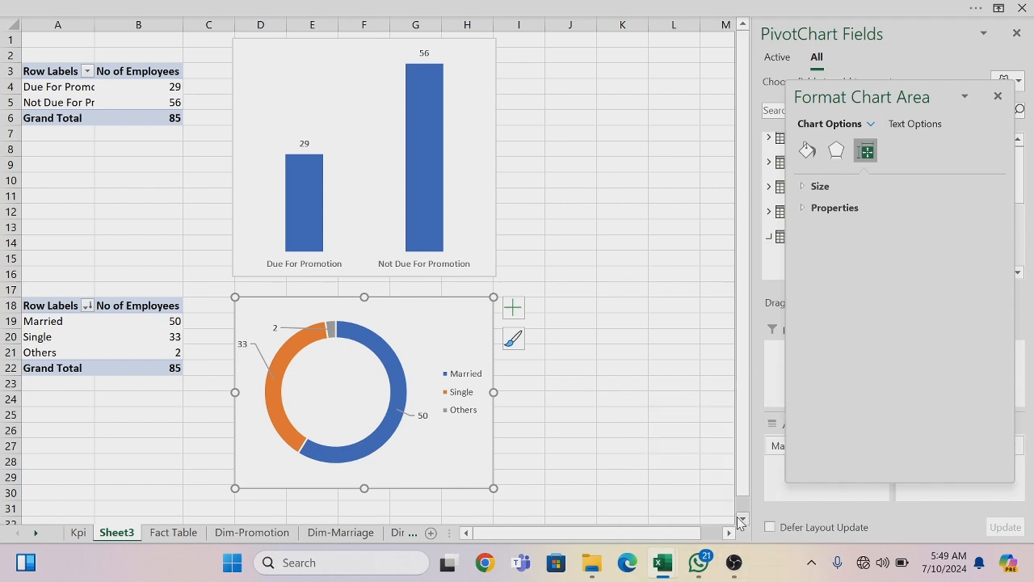
Copy the marital status PivotTable and paste the duplicate at cell A33
{"action": "left_click", "coordinate": [738, 521]}
{"action": "left_click", "coordinate": [737, 521]}
{"action": "left_click", "coordinate": [738, 521]}
{"action": "left_click", "coordinate": [737, 521]}
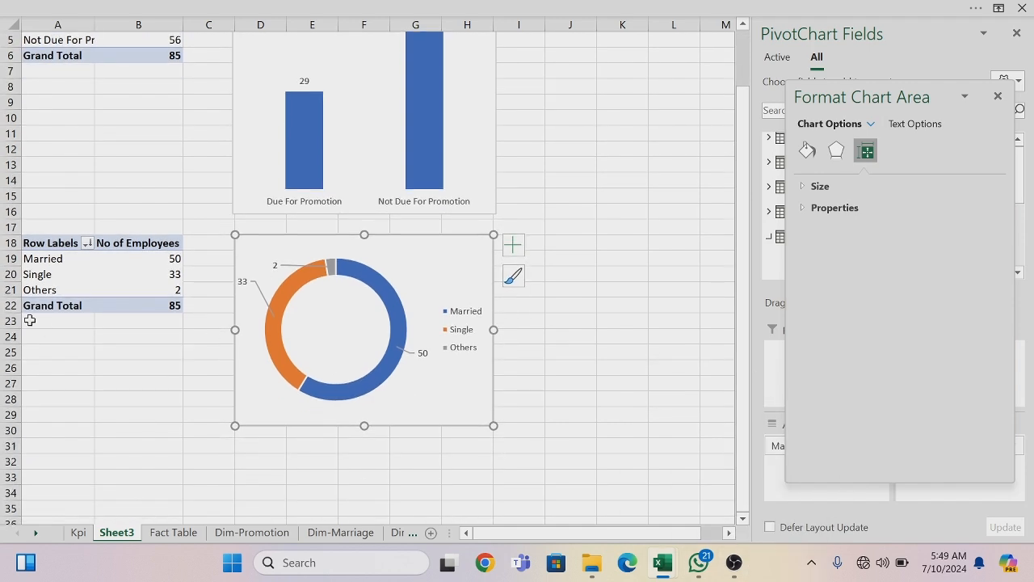
{"action": "left_click_drag", "start_coordinate": [47, 240], "coordinate": [138, 305]}
{"action": "key", "text": "ctrl+c"}
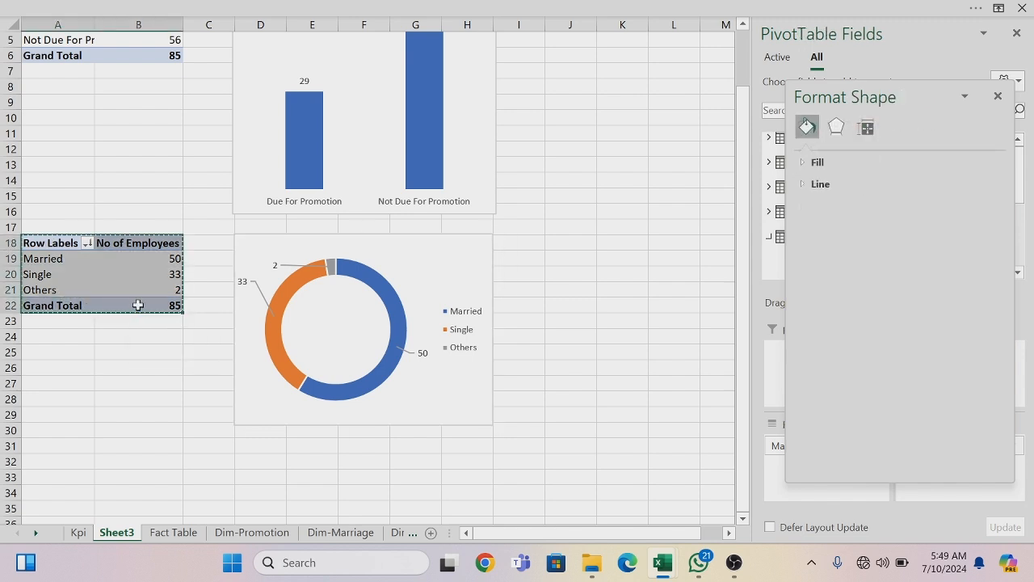
{"action": "left_click", "coordinate": [66, 474]}
{"action": "key", "text": "ctrl+v"}
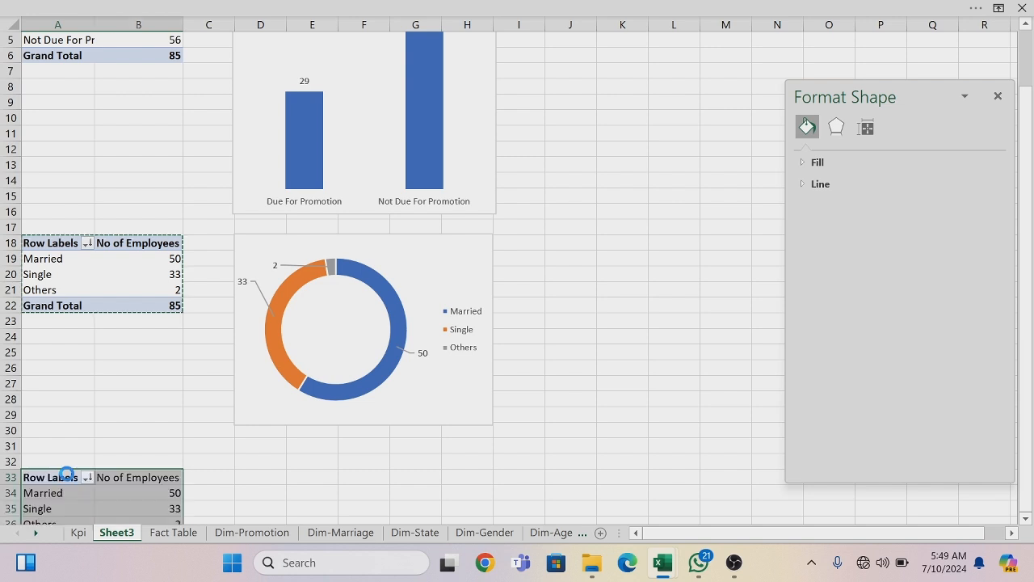
{"action": "key", "text": "Escape"}
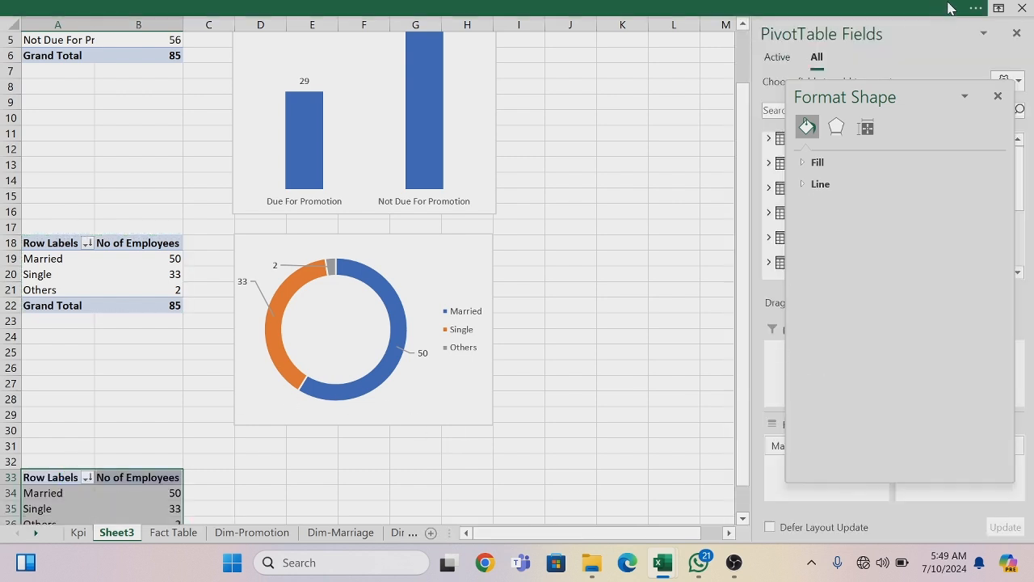
Replace Marital Status with State Of Origin from Dim_State as the row field of the duplicate PivotTable at A33
{"action": "left_click", "coordinate": [1000, 94]}
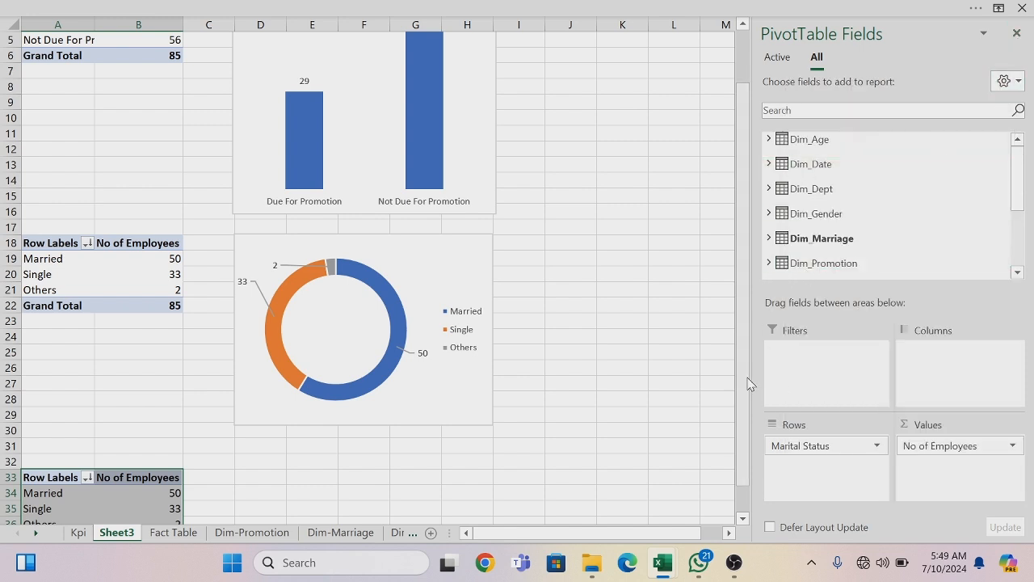
{"action": "left_click_drag", "start_coordinate": [810, 449], "coordinate": [649, 441]}
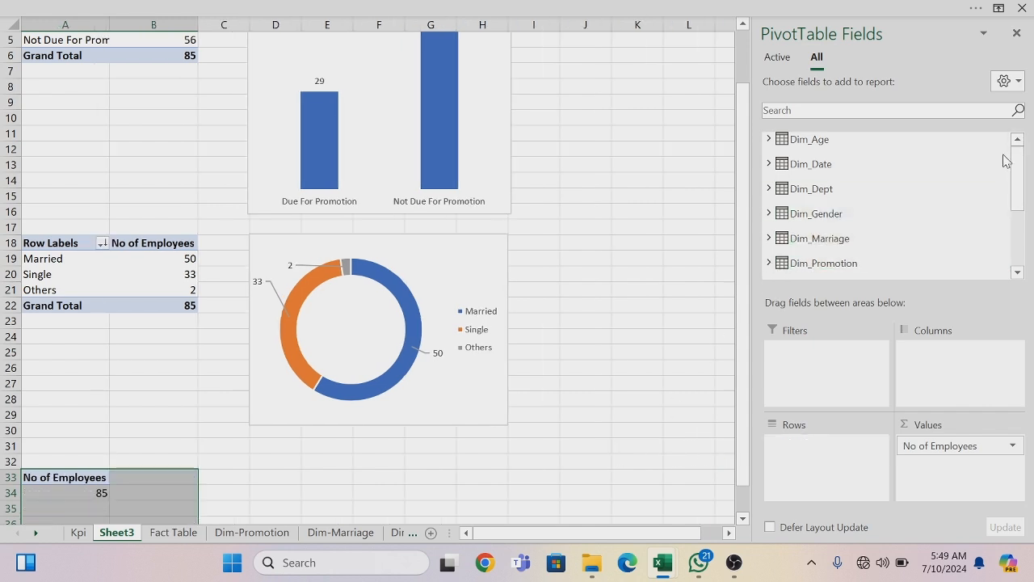
{"action": "scroll", "coordinate": [1022, 194], "scroll_direction": "down", "scroll_amount": 3}
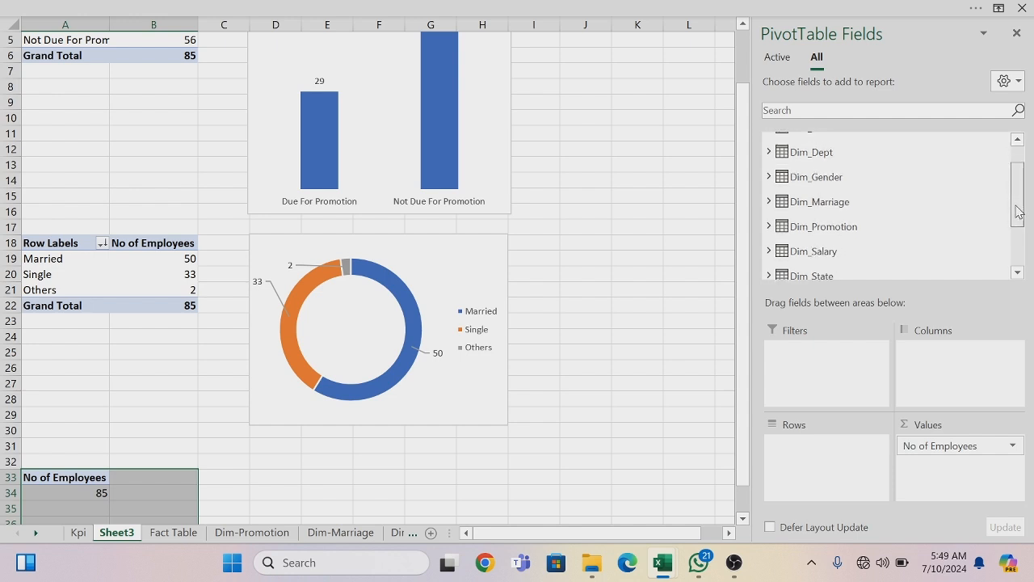
{"action": "left_click", "coordinate": [769, 234]}
{"action": "left_click_drag", "start_coordinate": [812, 272], "coordinate": [808, 458]}
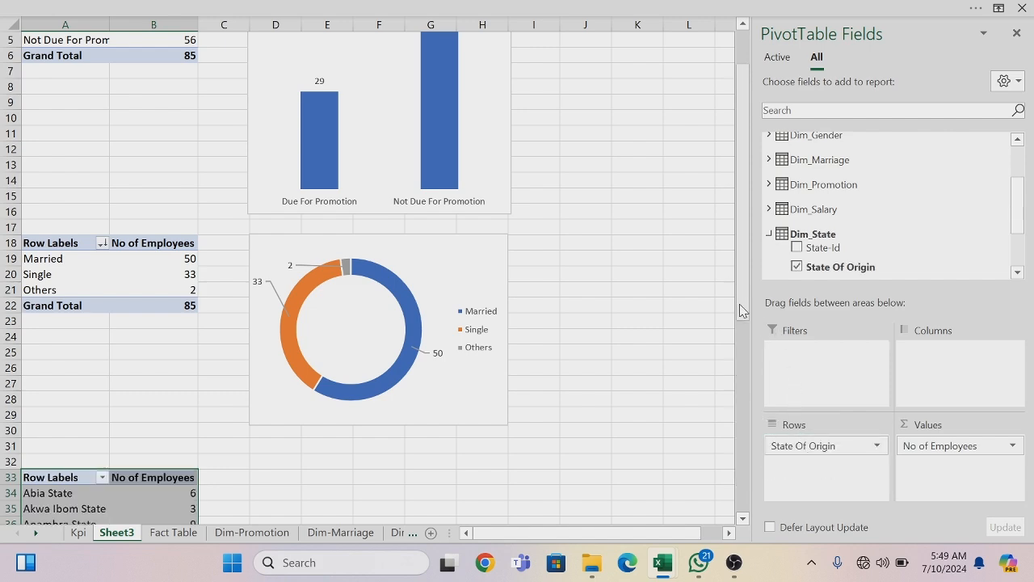
Filter the State Of Origin rows to the top 6 items by No of Employees
{"action": "left_click_drag", "start_coordinate": [744, 308], "coordinate": [747, 442]}
{"action": "left_click", "coordinate": [102, 243]}
{"action": "mouse_move", "coordinate": [162, 324]}
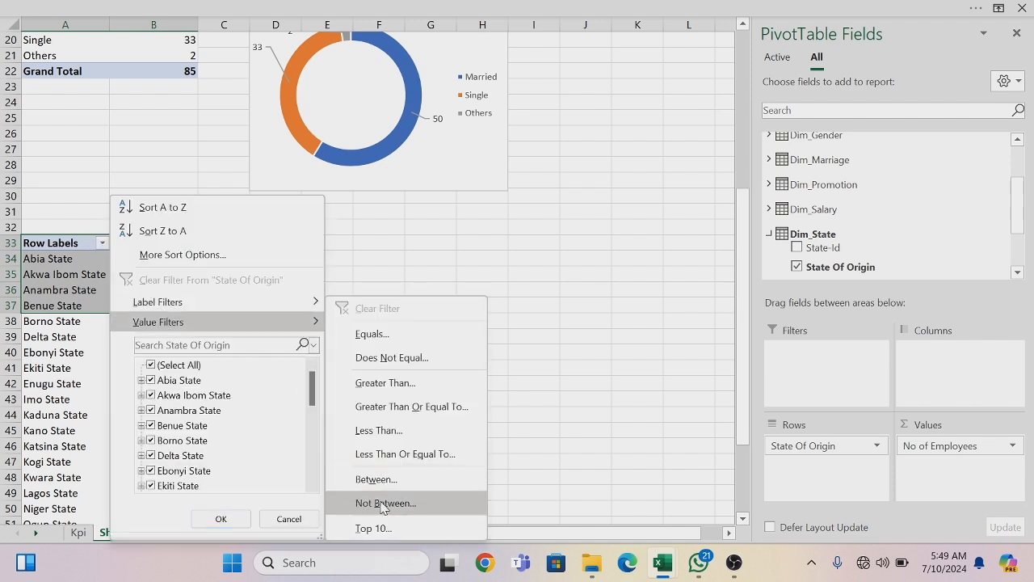
{"action": "left_click", "coordinate": [374, 529]}
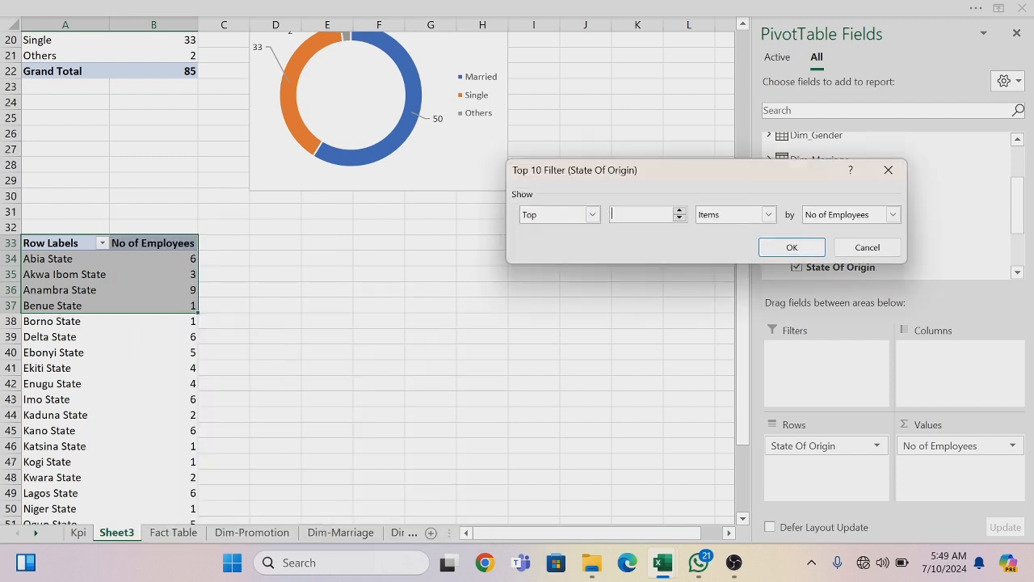
{"action": "left_click", "coordinate": [791, 247]}
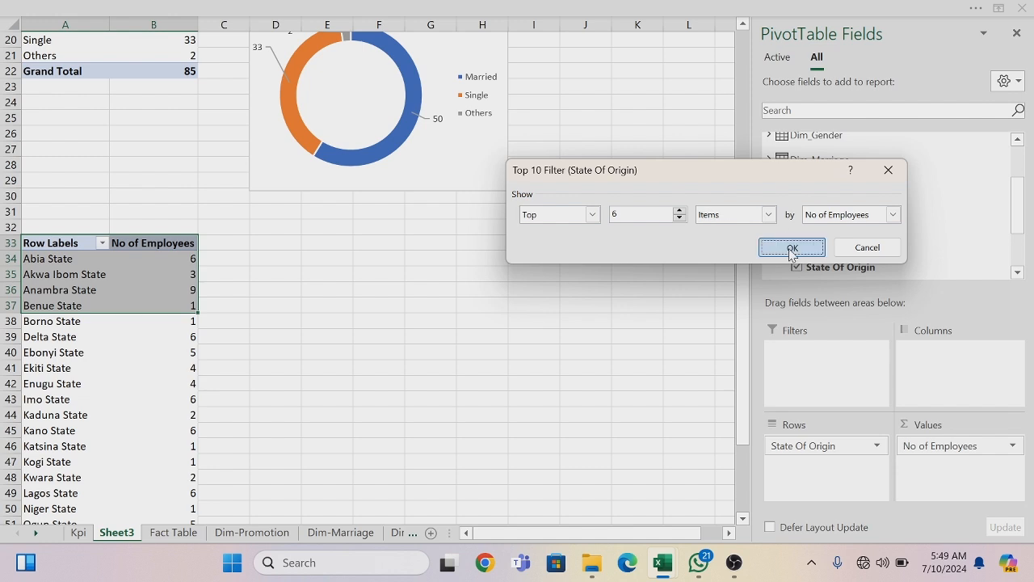
Sort the state of origin PivotTable by No of Employees from largest to smallest
{"action": "right_click", "coordinate": [202, 258]}
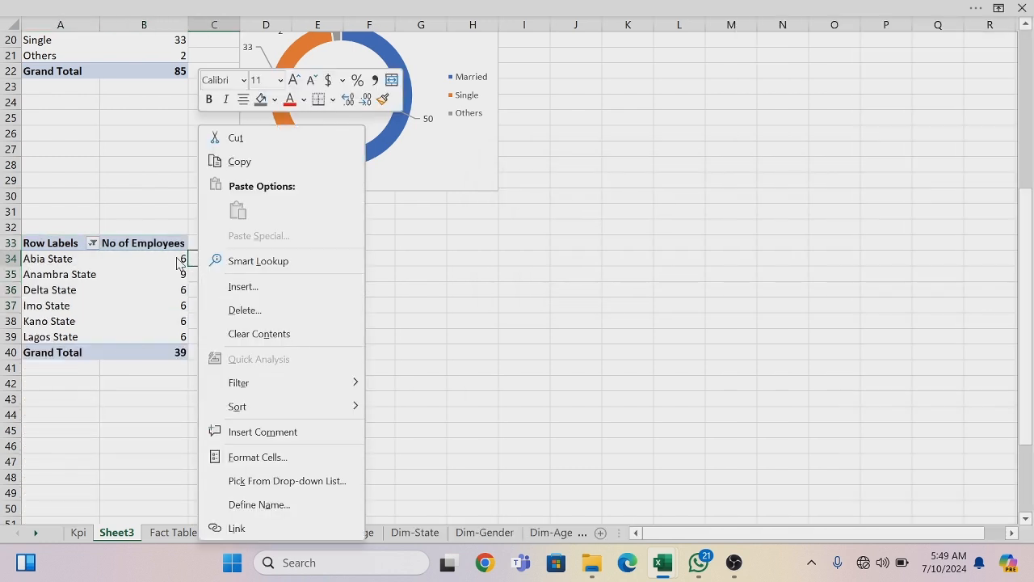
{"action": "key", "text": "Escape"}
{"action": "left_click", "coordinate": [176, 257]}
{"action": "right_click", "coordinate": [177, 257]}
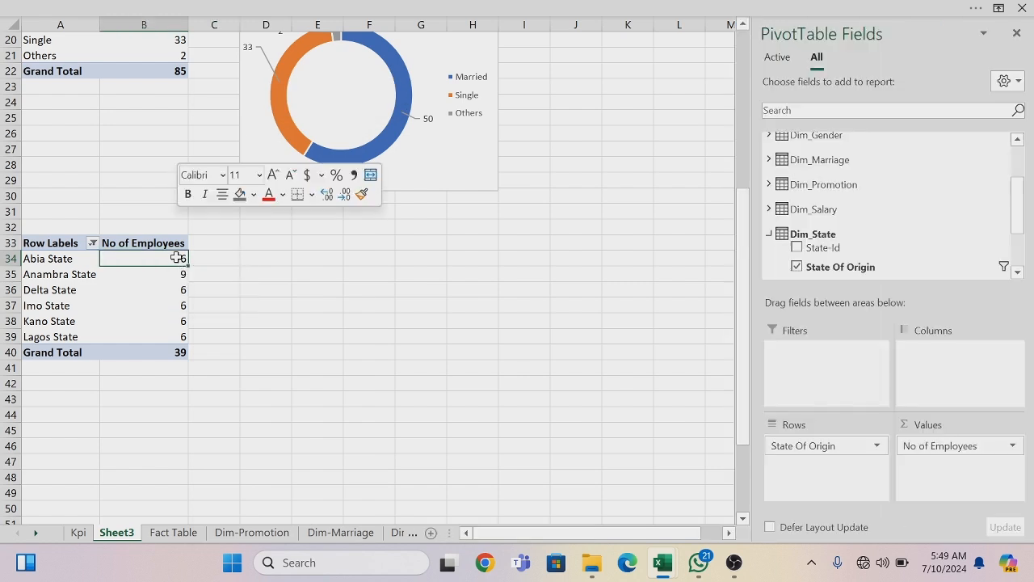
{"action": "mouse_move", "coordinate": [220, 333]}
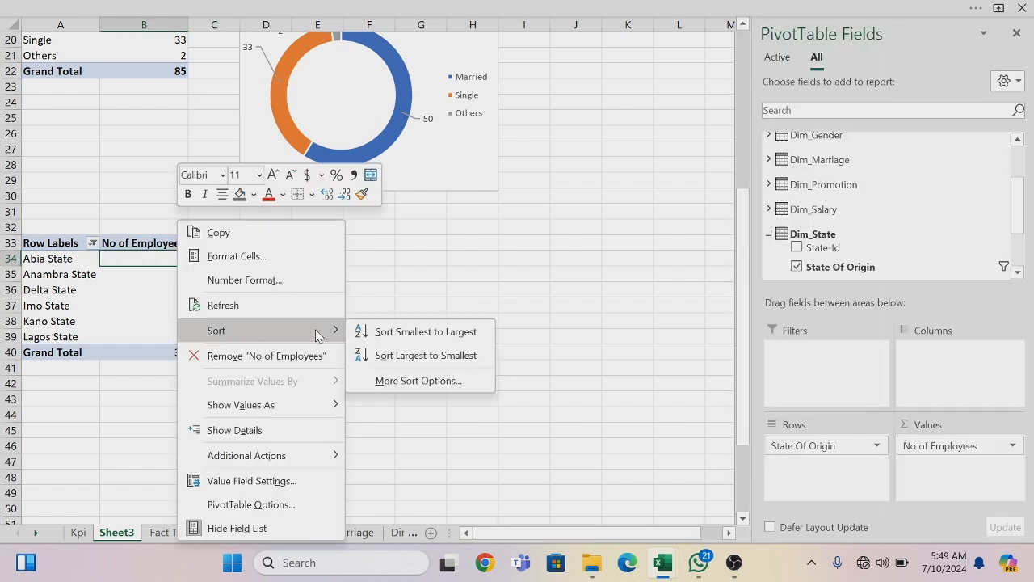
{"action": "left_click", "coordinate": [393, 353]}
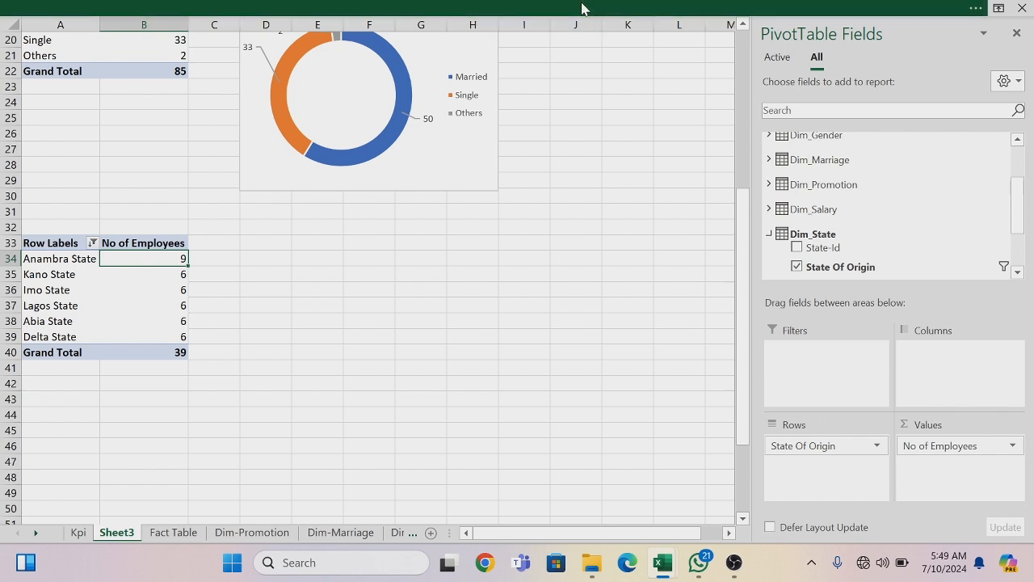
Insert a Clustered Bar PivotChart from the state of origin PivotTable and place it beside the table, below the doughnut chart
{"action": "left_click", "coordinate": [581, 8]}
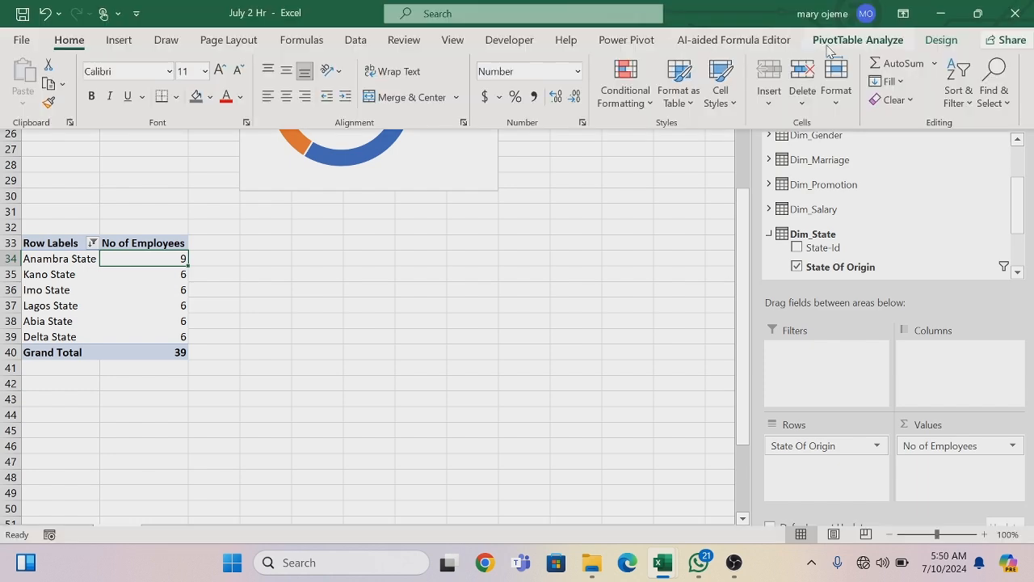
{"action": "left_click", "coordinate": [830, 46]}
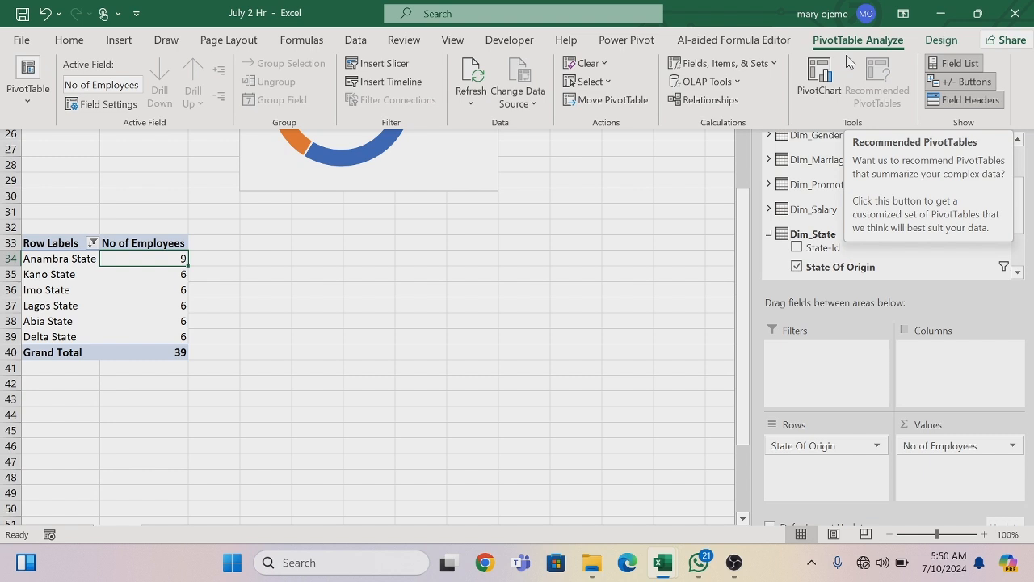
{"action": "left_click", "coordinate": [819, 81]}
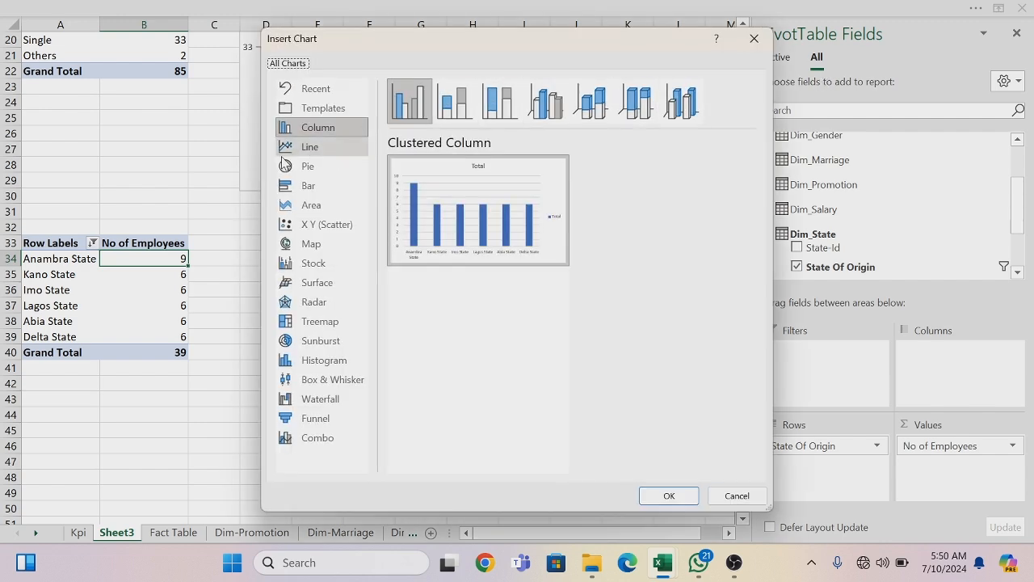
{"action": "left_click", "coordinate": [308, 186]}
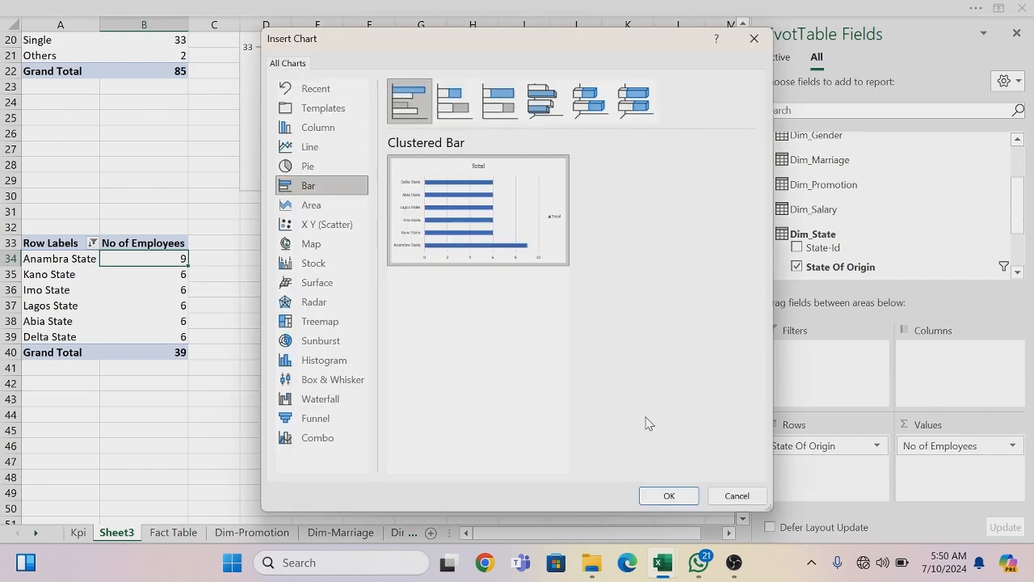
{"action": "left_click", "coordinate": [680, 496]}
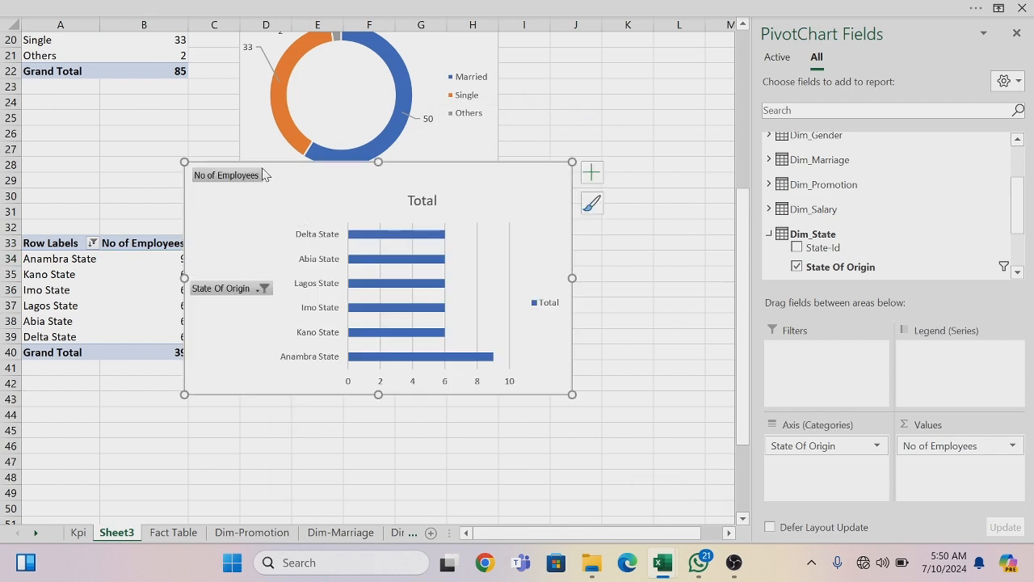
{"action": "left_click_drag", "start_coordinate": [263, 165], "coordinate": [322, 235]}
Sort the state of origin PivotTable by No of Employees from smallest to largest
{"action": "left_click", "coordinate": [141, 262]}
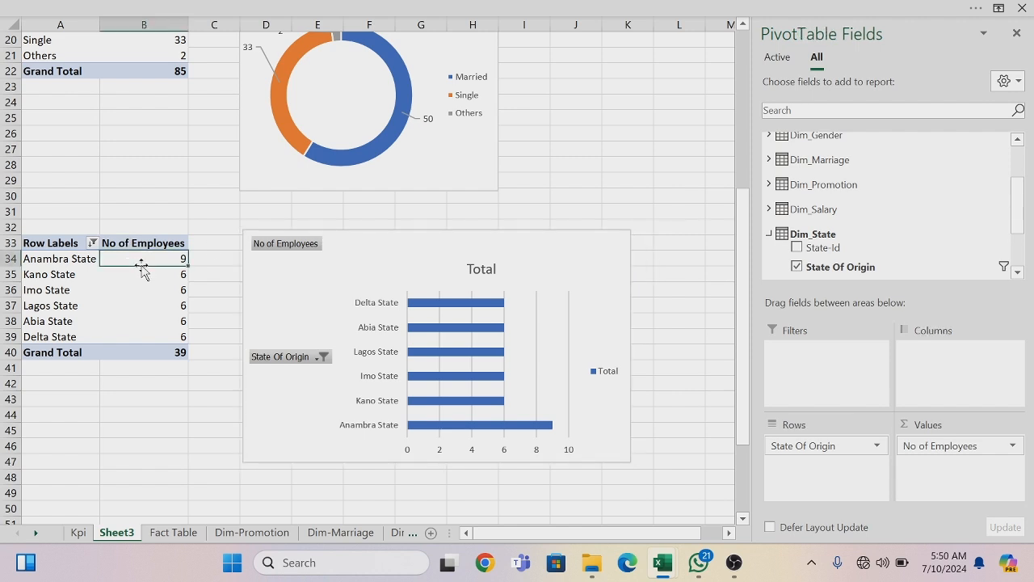
{"action": "right_click", "coordinate": [137, 258]}
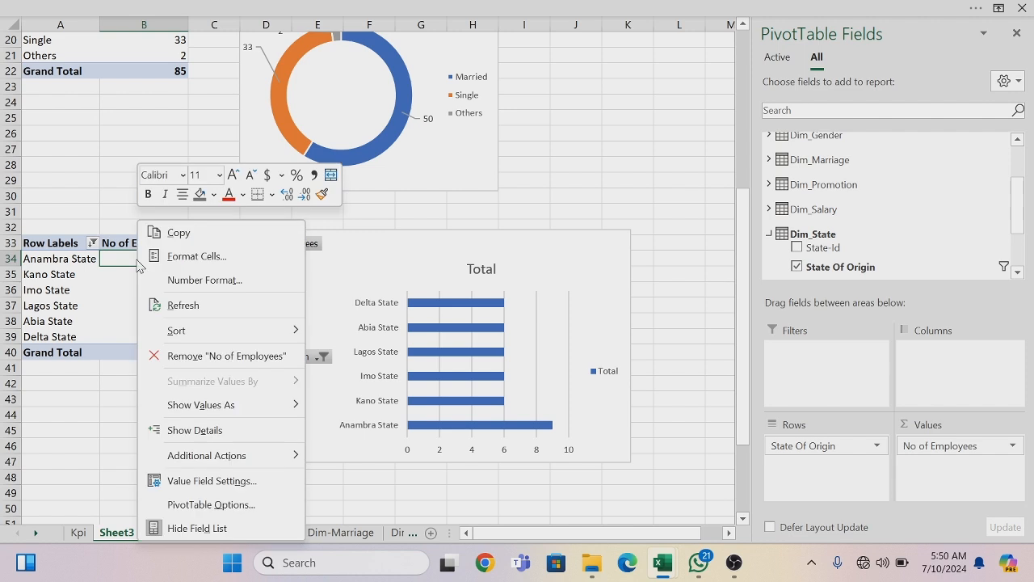
{"action": "mouse_move", "coordinate": [178, 331]}
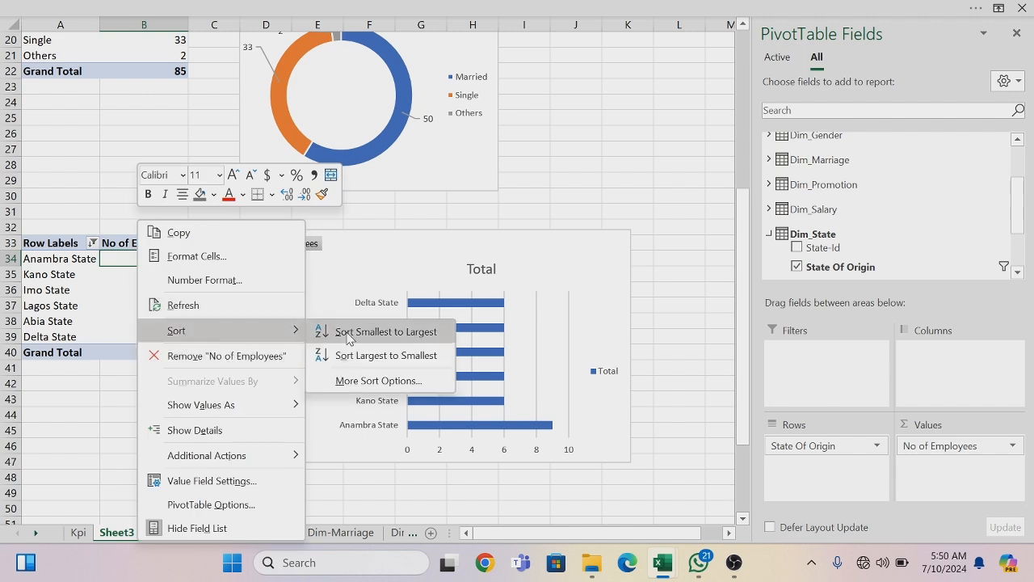
{"action": "left_click", "coordinate": [348, 332]}
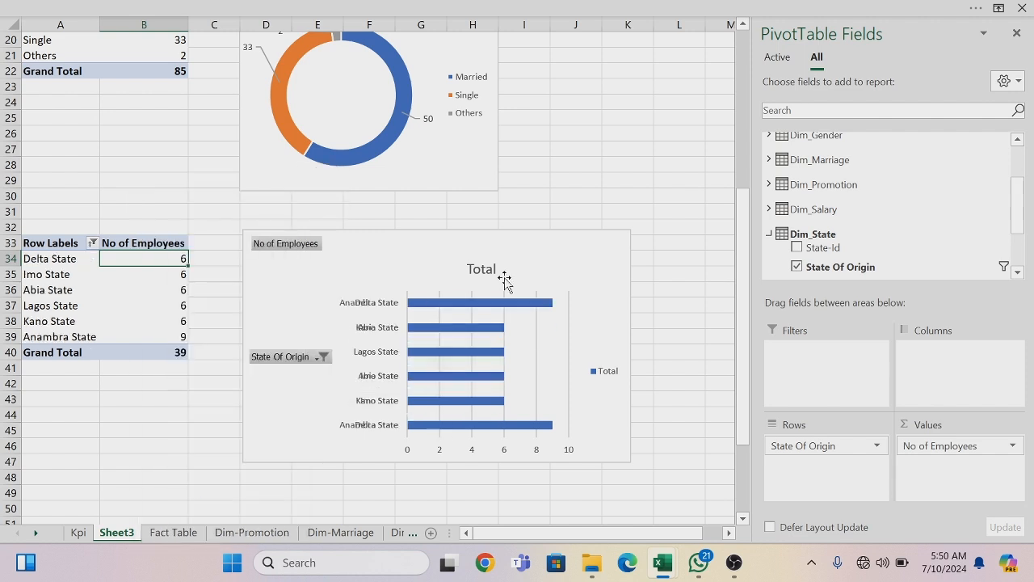
Remove the primary horizontal axis, chart title, gridlines and legend from the state bar chart
{"action": "left_click", "coordinate": [605, 235]}
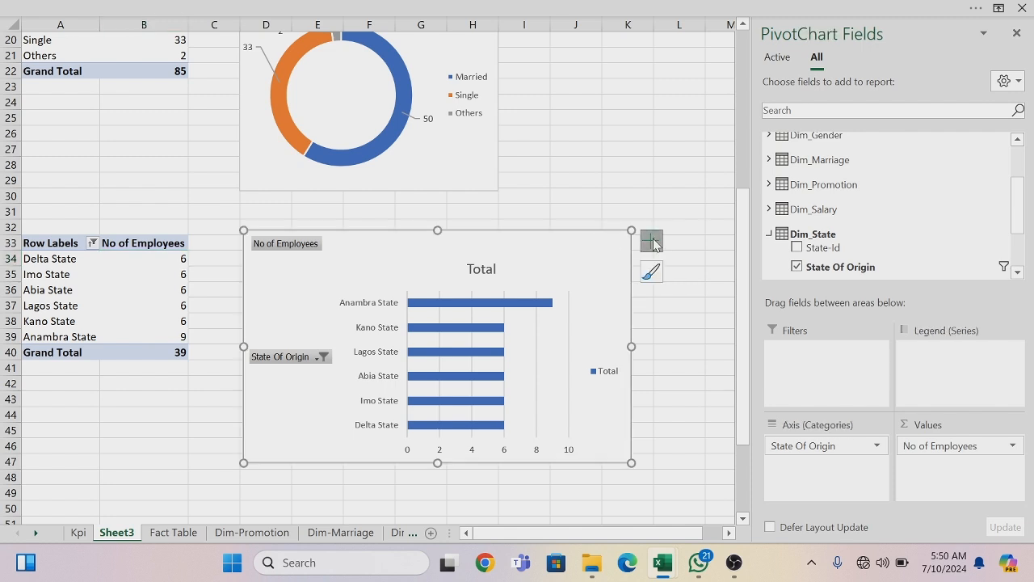
{"action": "left_click", "coordinate": [651, 240]}
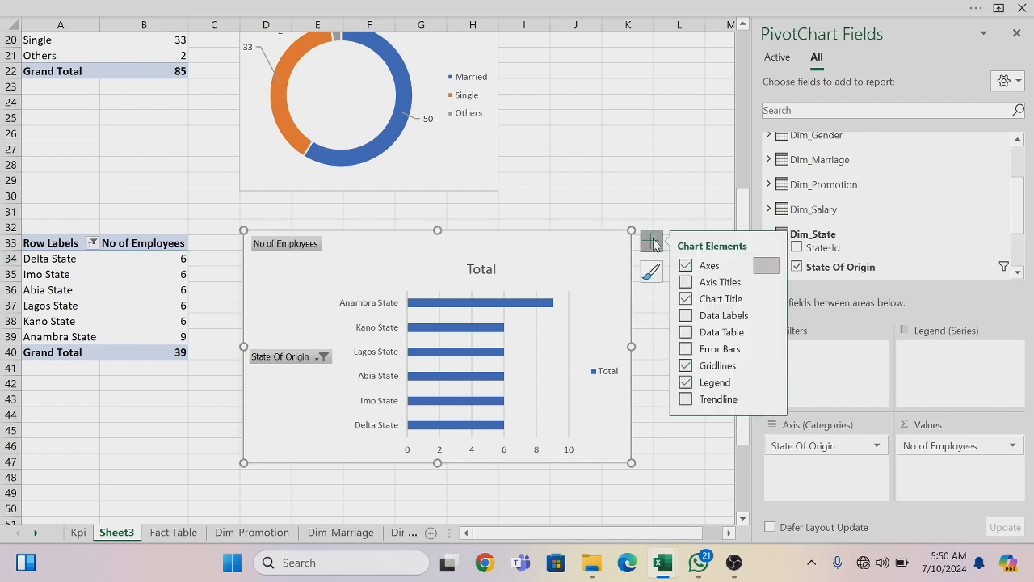
{"action": "left_click", "coordinate": [773, 266]}
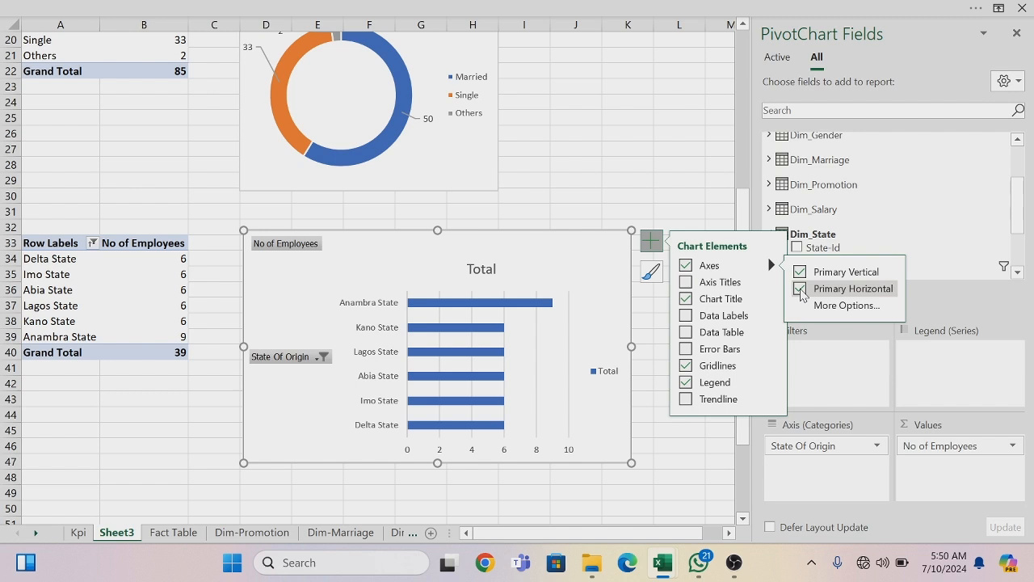
{"action": "left_click", "coordinate": [800, 288]}
{"action": "left_click", "coordinate": [685, 299]}
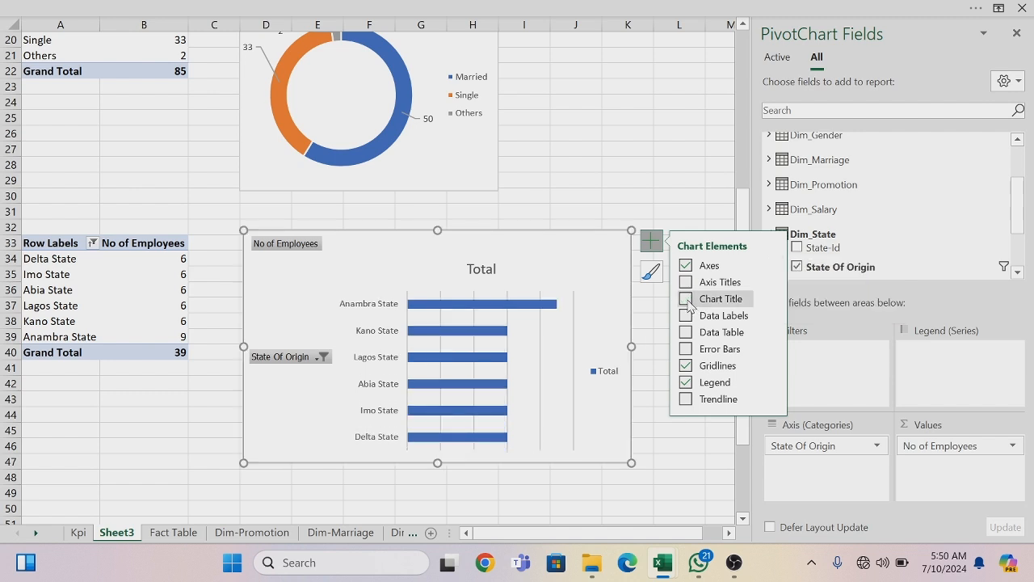
{"action": "left_click", "coordinate": [686, 366]}
{"action": "left_click", "coordinate": [686, 382]}
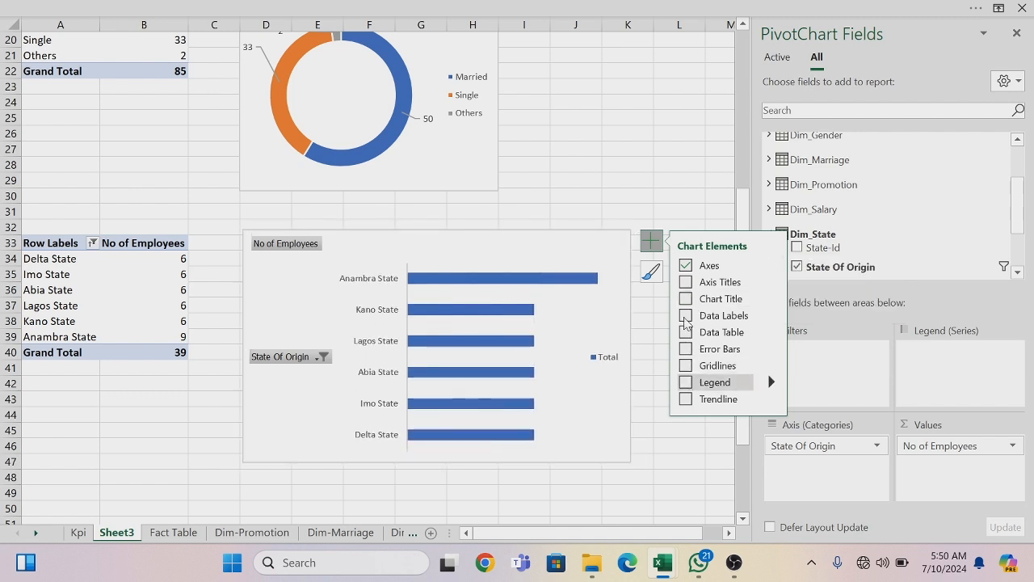
Add data labels to the state bar chart and hide all its field buttons
{"action": "left_click", "coordinate": [685, 315]}
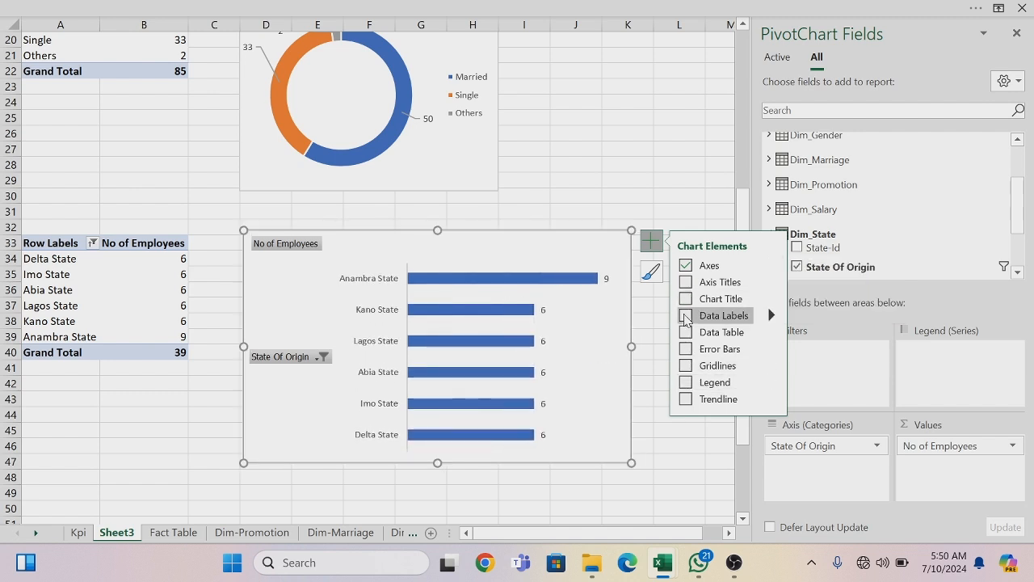
{"action": "right_click", "coordinate": [259, 246]}
{"action": "left_click", "coordinate": [185, 433]}
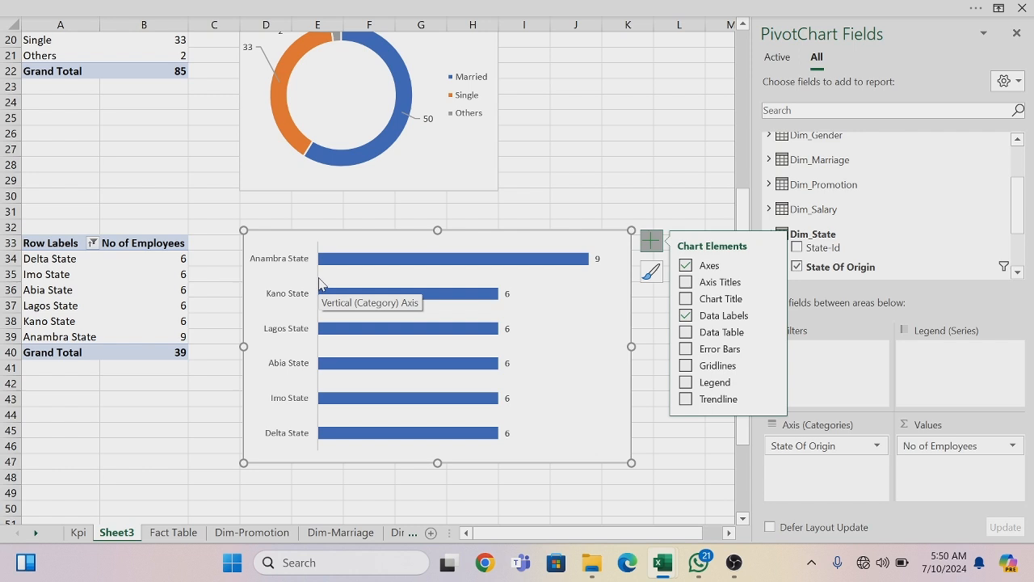
Set the outline of the state bar chart's vertical category axis to No Outline
{"action": "right_click", "coordinate": [317, 275]}
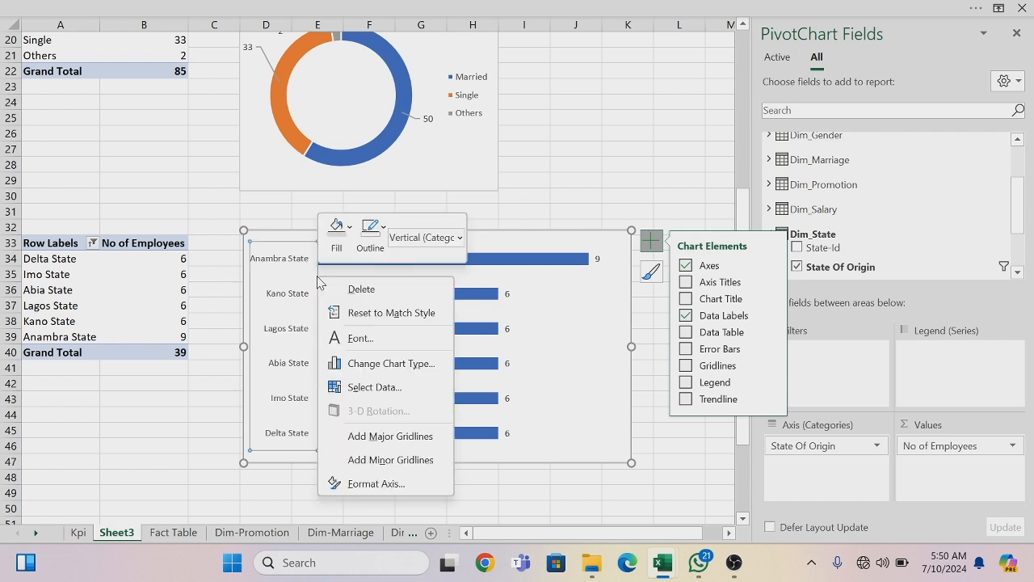
{"action": "left_click", "coordinate": [385, 232]}
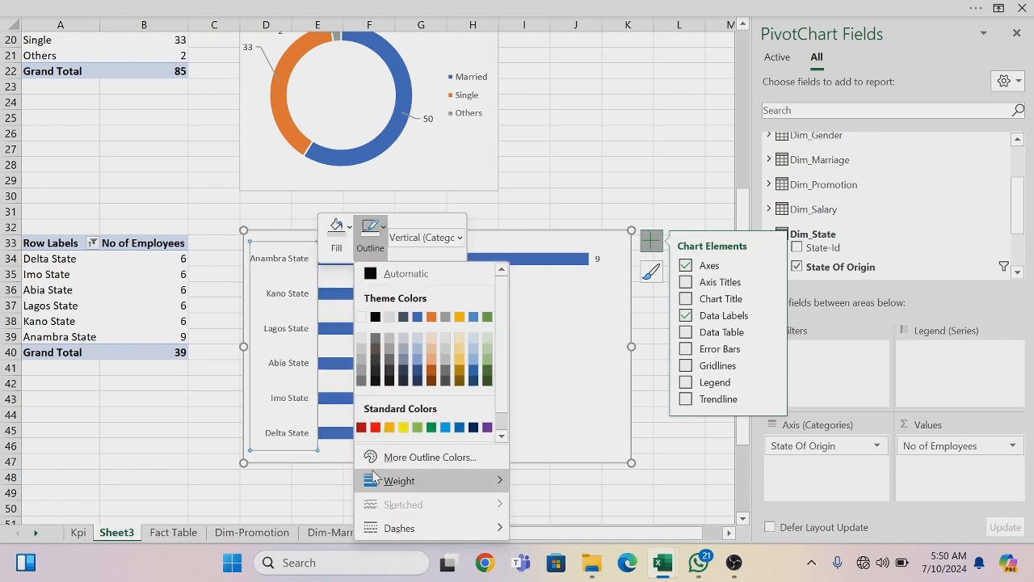
{"action": "left_click", "coordinate": [501, 436]}
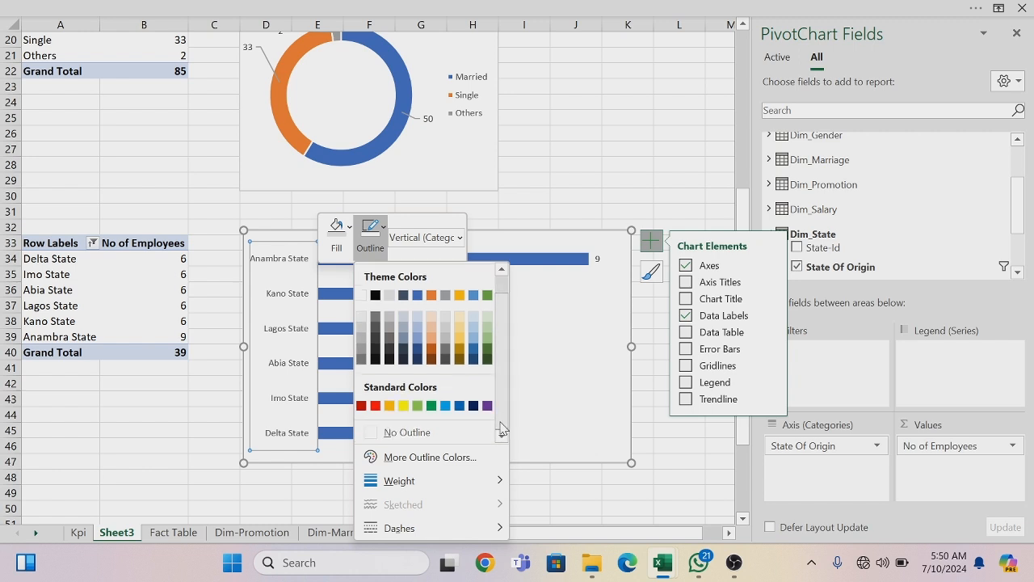
{"action": "left_click", "coordinate": [369, 432]}
{"action": "left_click", "coordinate": [330, 494]}
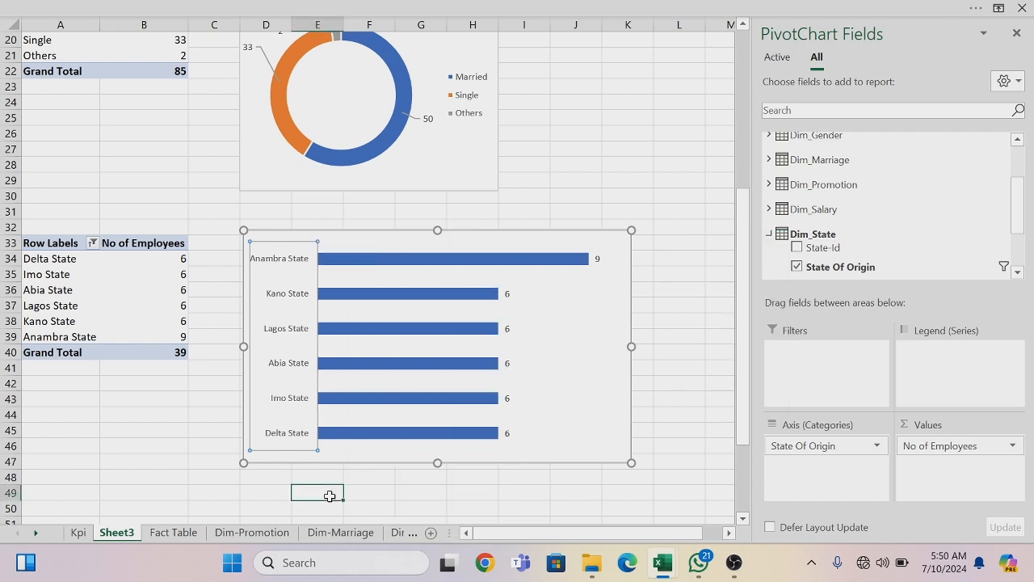
Shrink the state bar chart slightly and move it up beside its PivotTable, just under the doughnut chart
{"action": "left_click", "coordinate": [246, 239]}
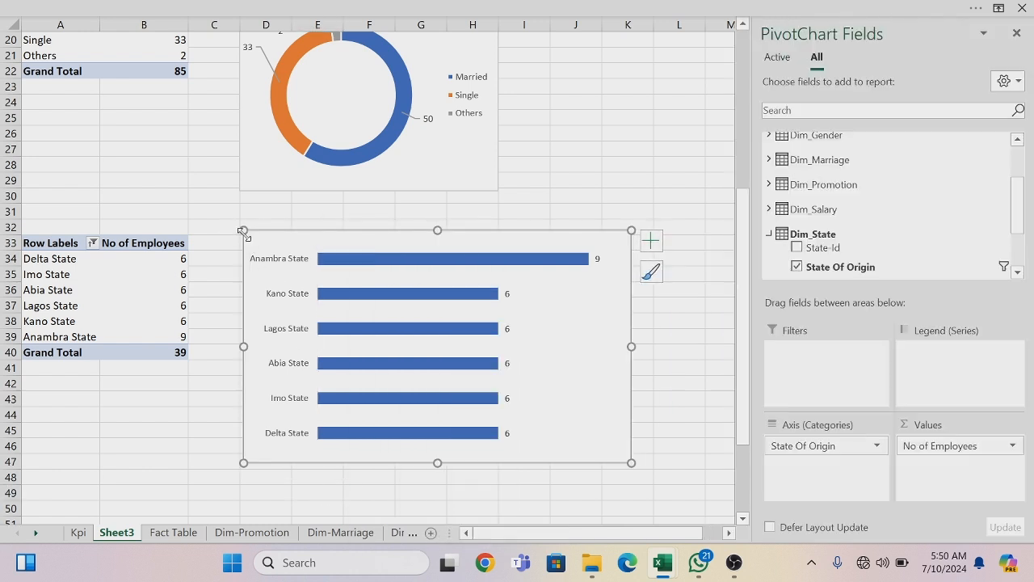
{"action": "left_click_drag", "start_coordinate": [243, 231], "coordinate": [292, 245]}
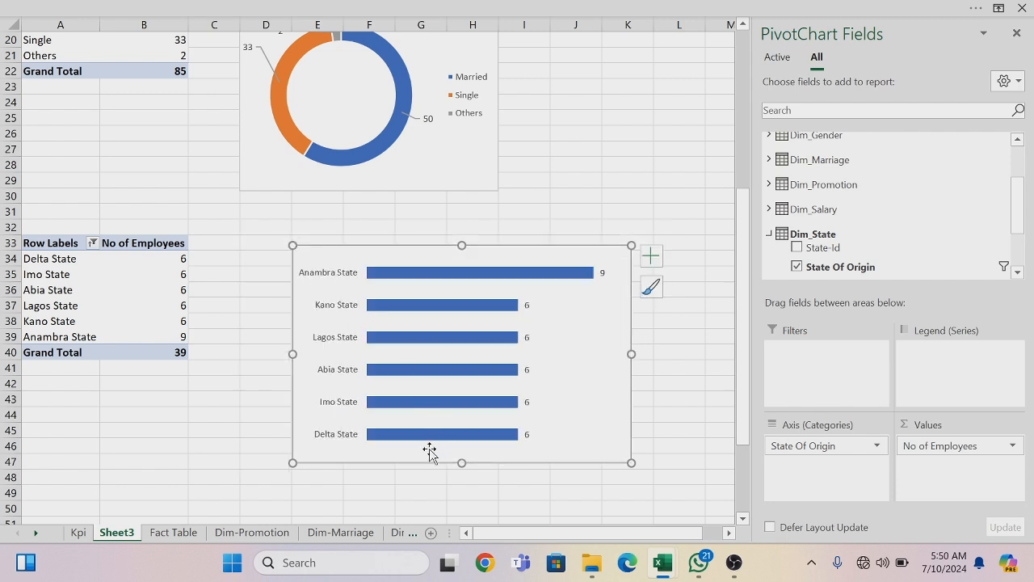
{"action": "left_click_drag", "start_coordinate": [421, 463], "coordinate": [370, 423]}
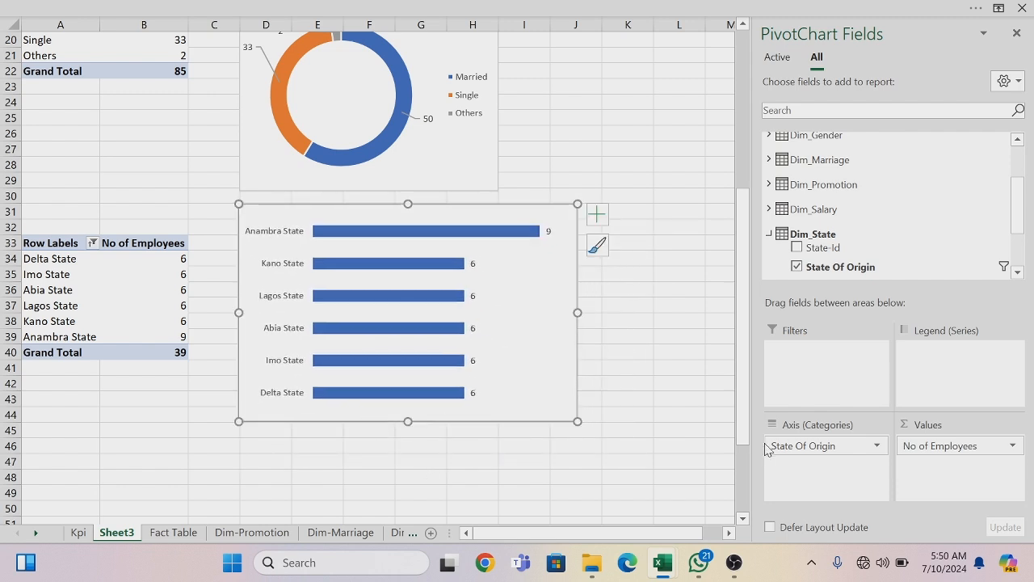
Copy the state of origin PivotTable and paste the duplicate at cell A49
{"action": "left_click", "coordinate": [744, 519]}
{"action": "left_click_drag", "start_coordinate": [31, 161], "coordinate": [123, 271]}
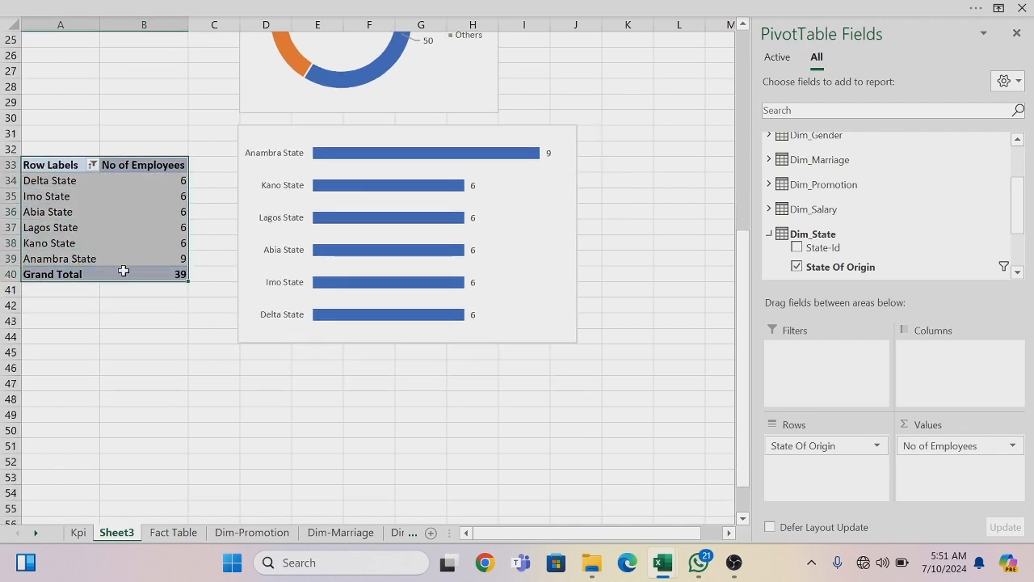
{"action": "key", "text": "ctrl+c"}
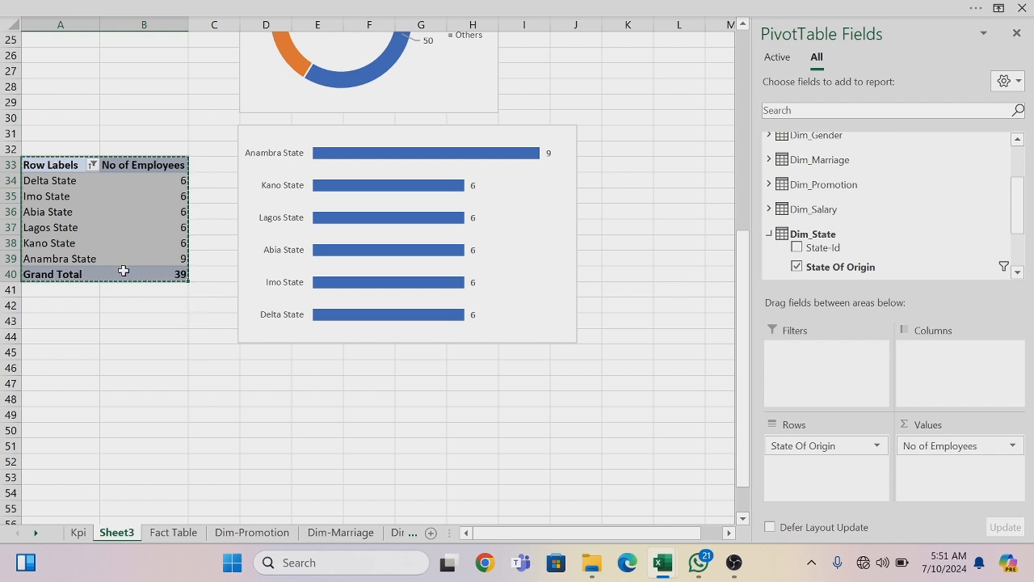
{"action": "left_click", "coordinate": [64, 409]}
{"action": "key", "text": "ctrl+v"}
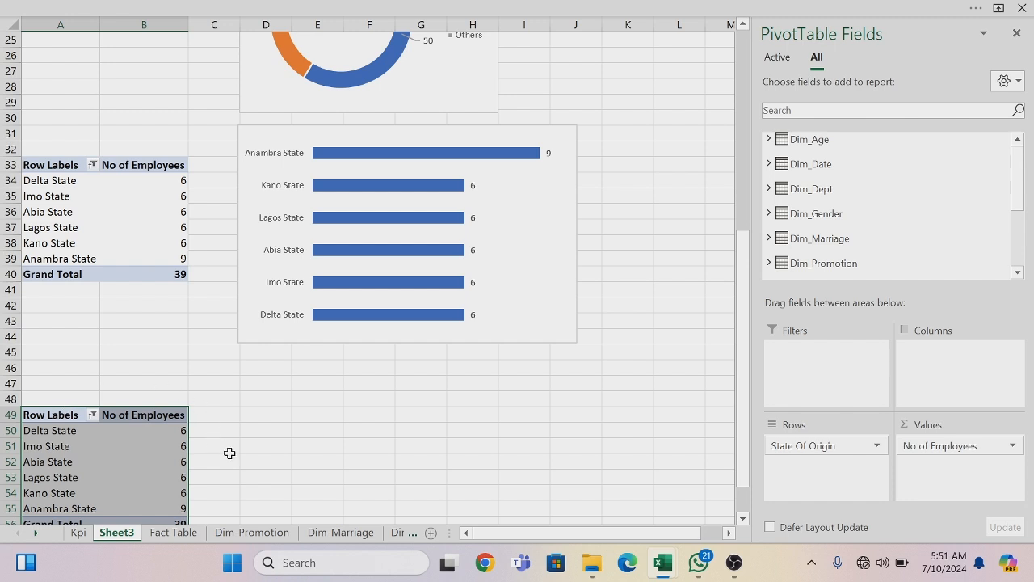
Replace State Of Origin with Age Range as the row field of the PivotTable at A49 and add Gender as its column field
{"action": "left_click_drag", "start_coordinate": [782, 447], "coordinate": [611, 435]}
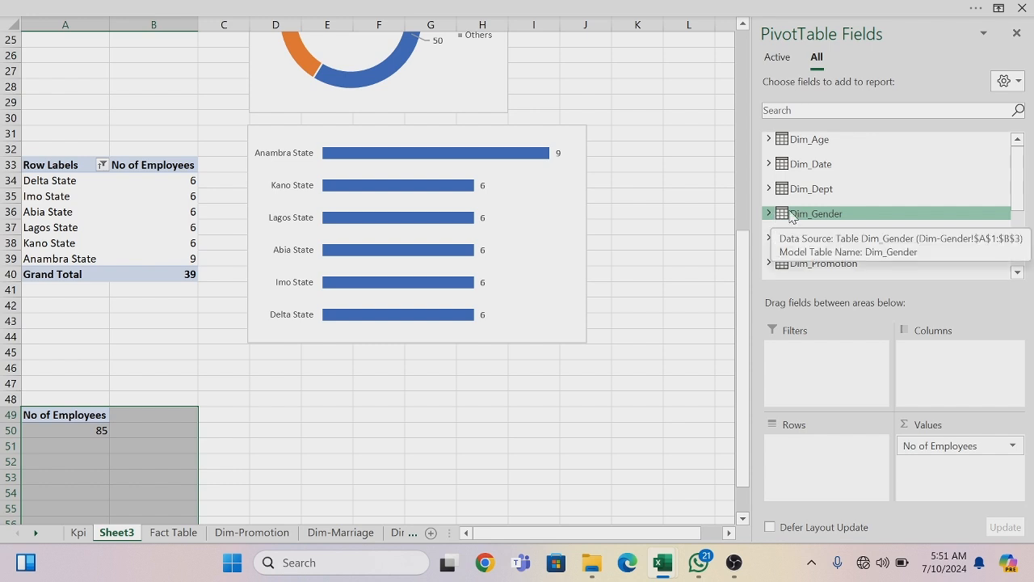
{"action": "left_click", "coordinate": [769, 141]}
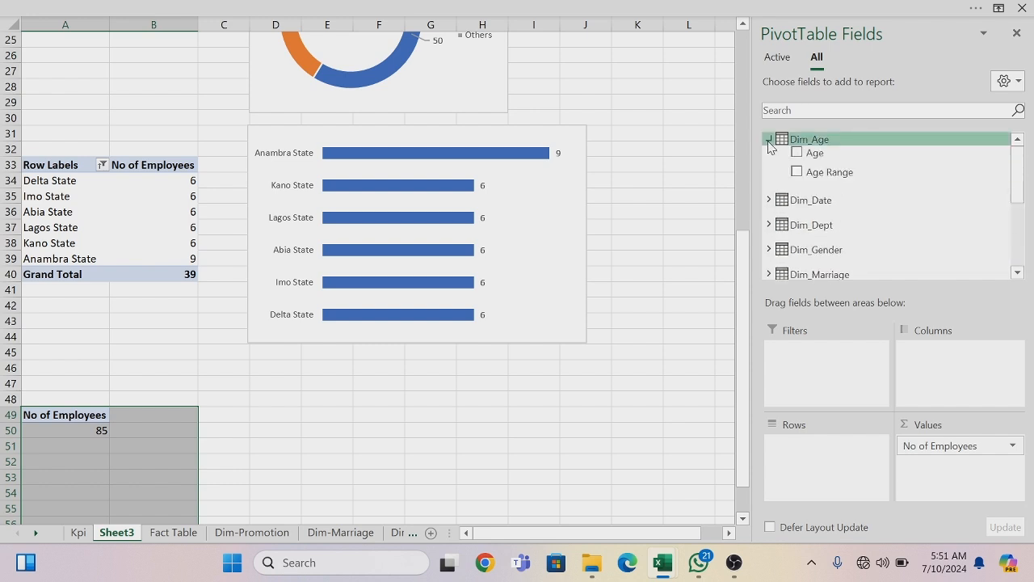
{"action": "left_click_drag", "start_coordinate": [812, 177], "coordinate": [807, 459]}
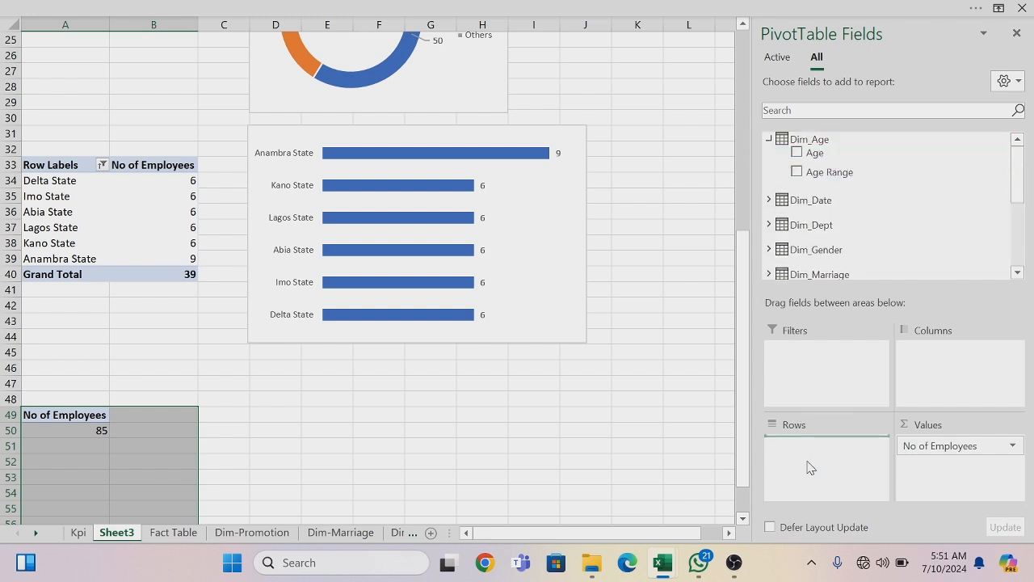
{"action": "left_click", "coordinate": [770, 251]}
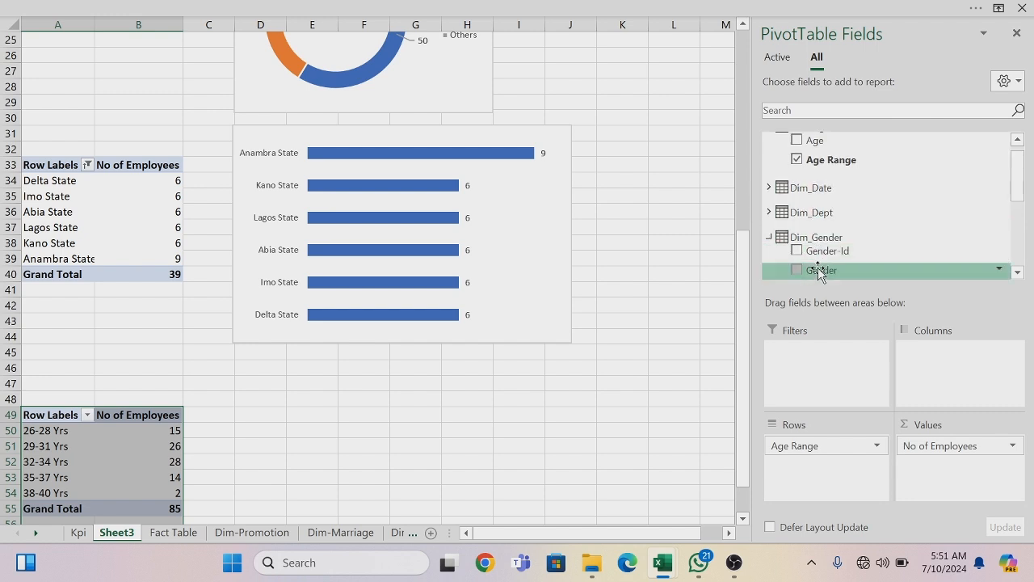
{"action": "left_click_drag", "start_coordinate": [819, 275], "coordinate": [937, 354]}
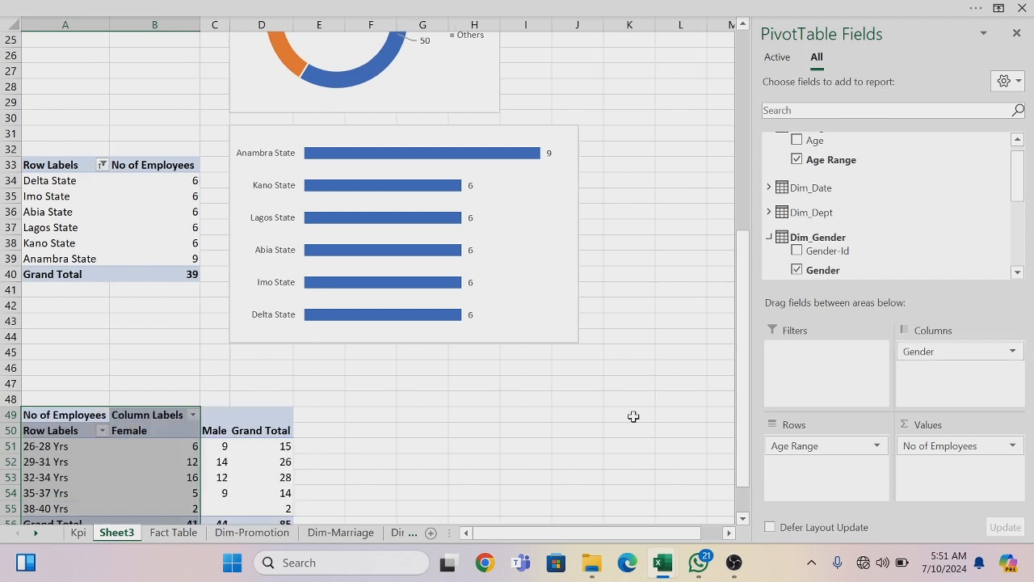
Insert a clustered column PivotChart from the age range and gender PivotTable, then shrink it and place it beside that table
{"action": "left_click_drag", "start_coordinate": [733, 435], "coordinate": [742, 462]}
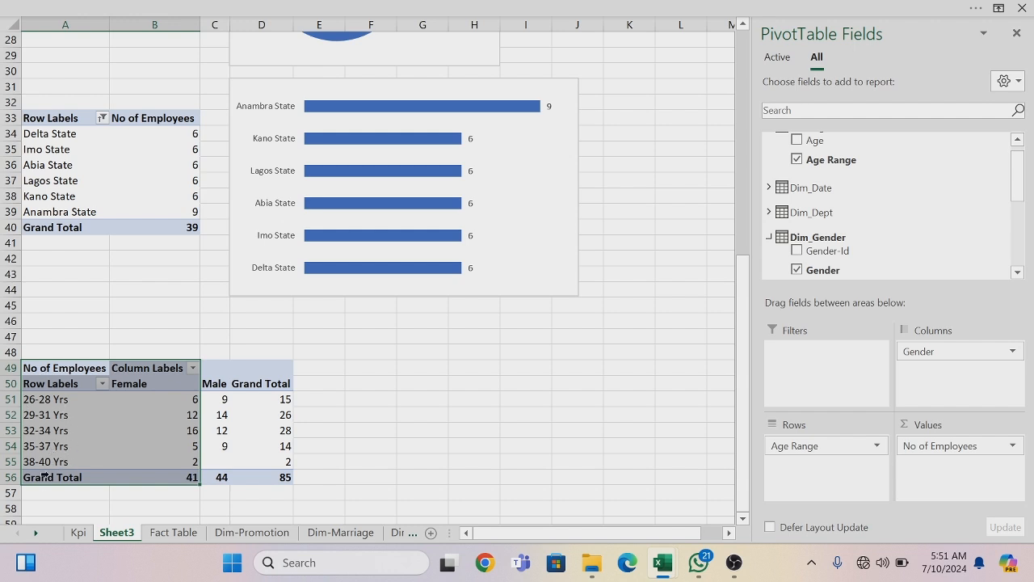
{"action": "left_click", "coordinate": [263, 400]}
{"action": "mouse_move", "coordinate": [408, 10]}
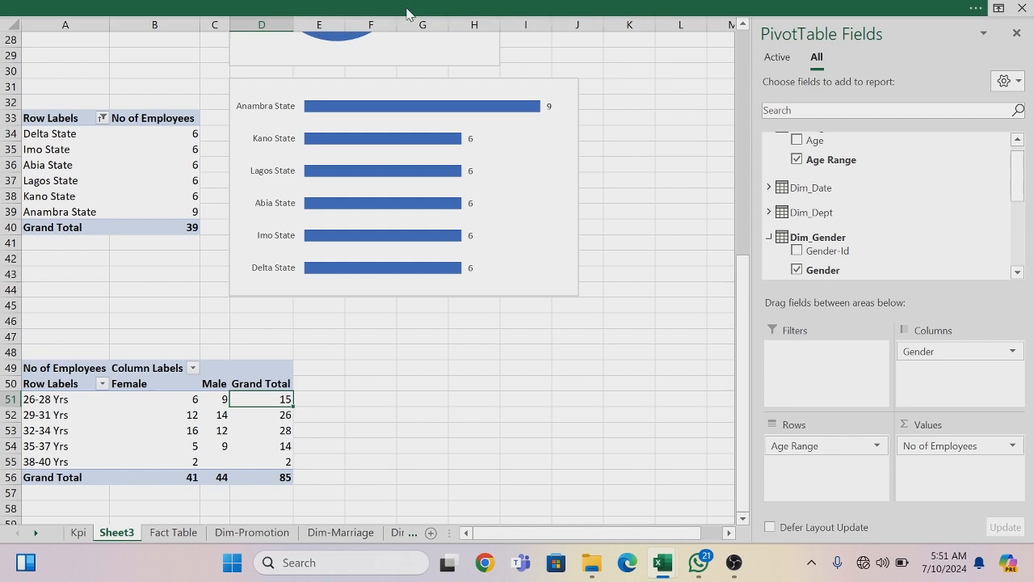
{"action": "left_click", "coordinate": [408, 10]}
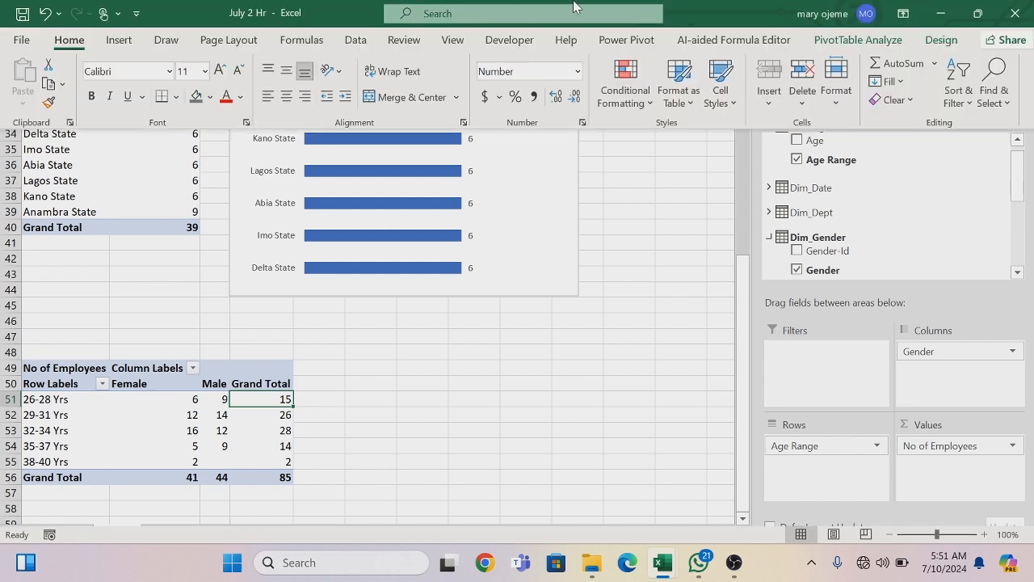
{"action": "left_click", "coordinate": [871, 42]}
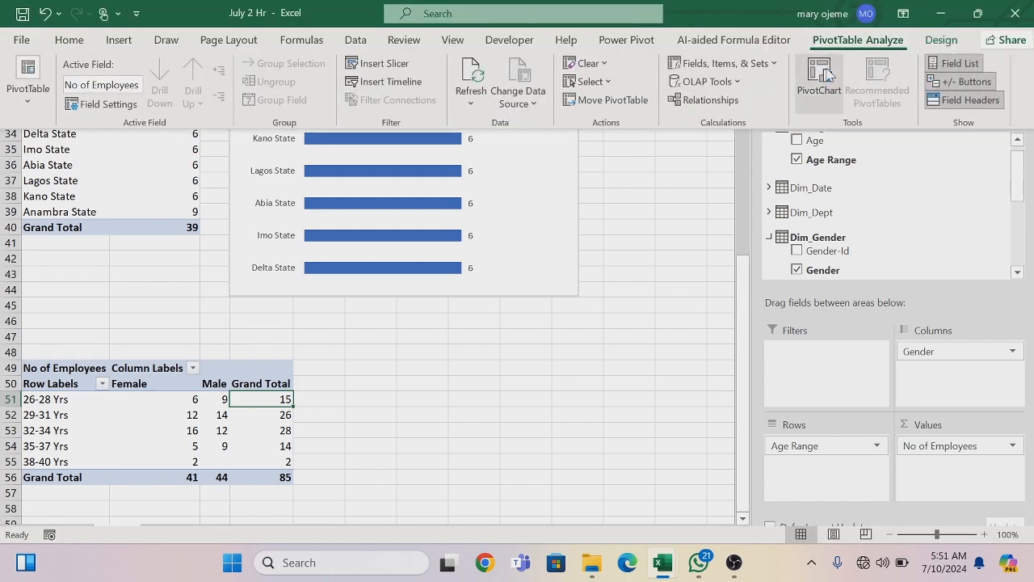
{"action": "left_click", "coordinate": [822, 74]}
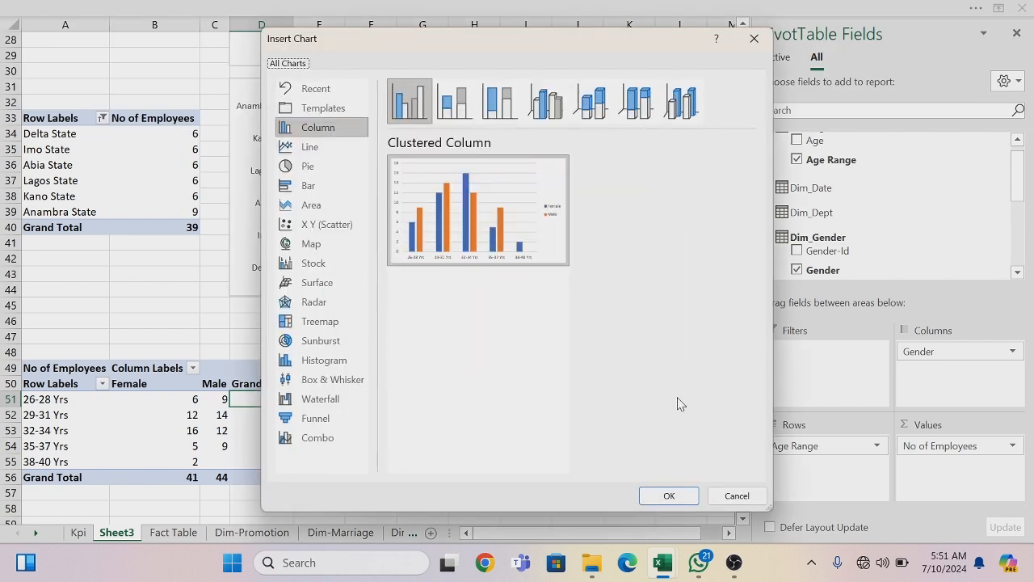
{"action": "left_click", "coordinate": [667, 493]}
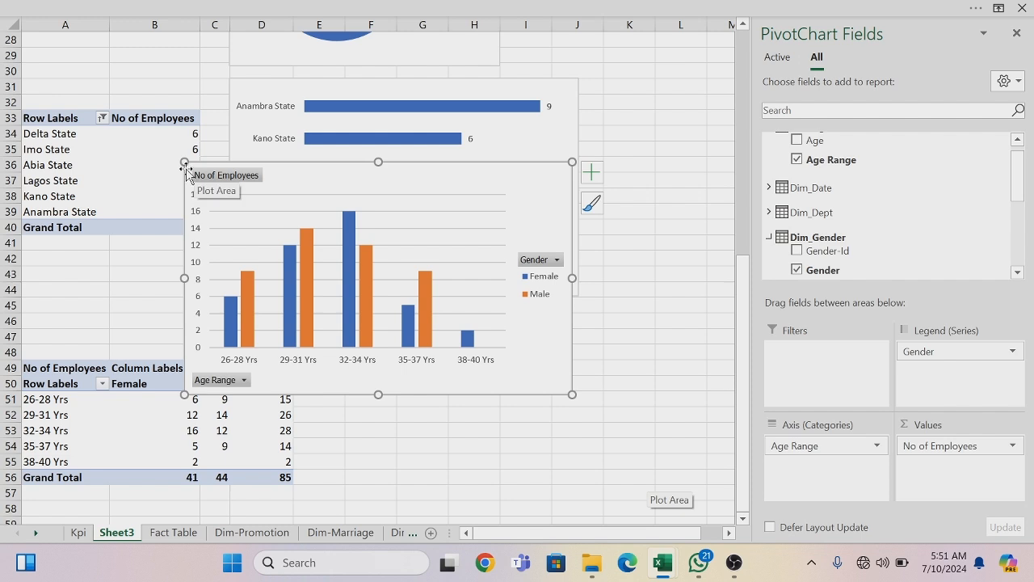
{"action": "left_click_drag", "start_coordinate": [184, 162], "coordinate": [360, 312]}
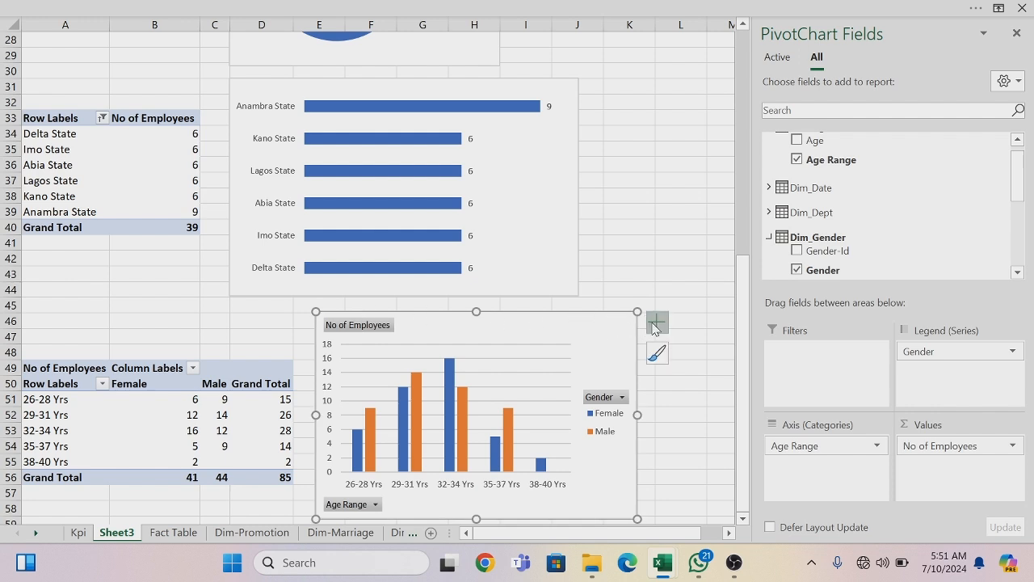
Remove the primary vertical axis and gridlines from the age range column chart and add data labels
{"action": "left_click", "coordinate": [656, 326]}
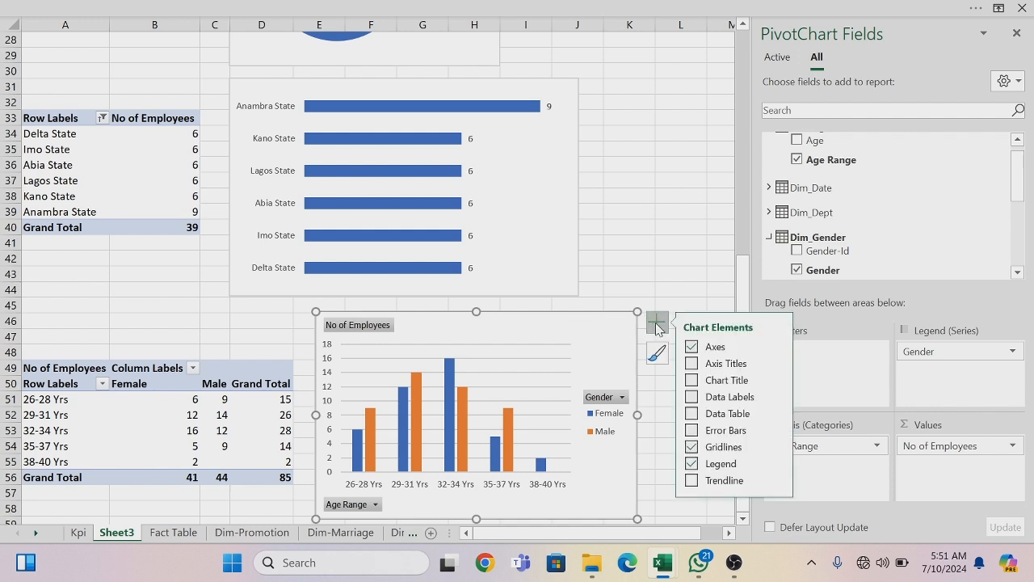
{"action": "left_click", "coordinate": [777, 347]}
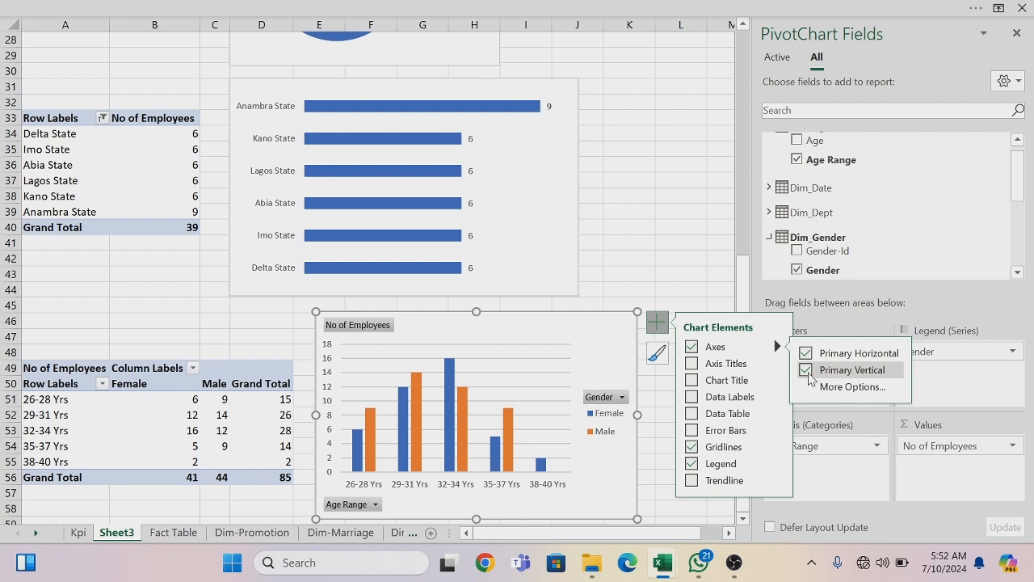
{"action": "left_click", "coordinate": [807, 372]}
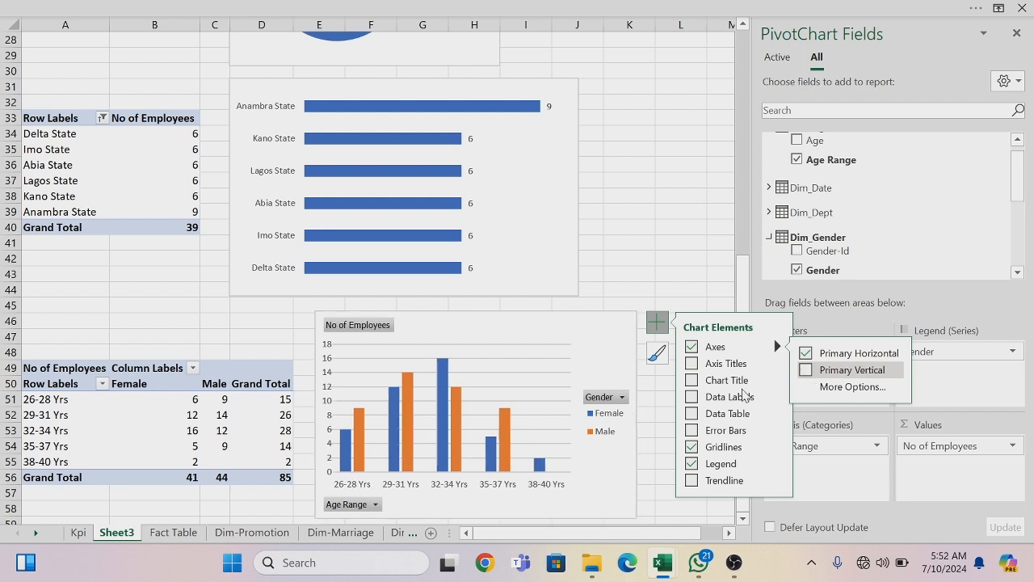
{"action": "left_click", "coordinate": [691, 399]}
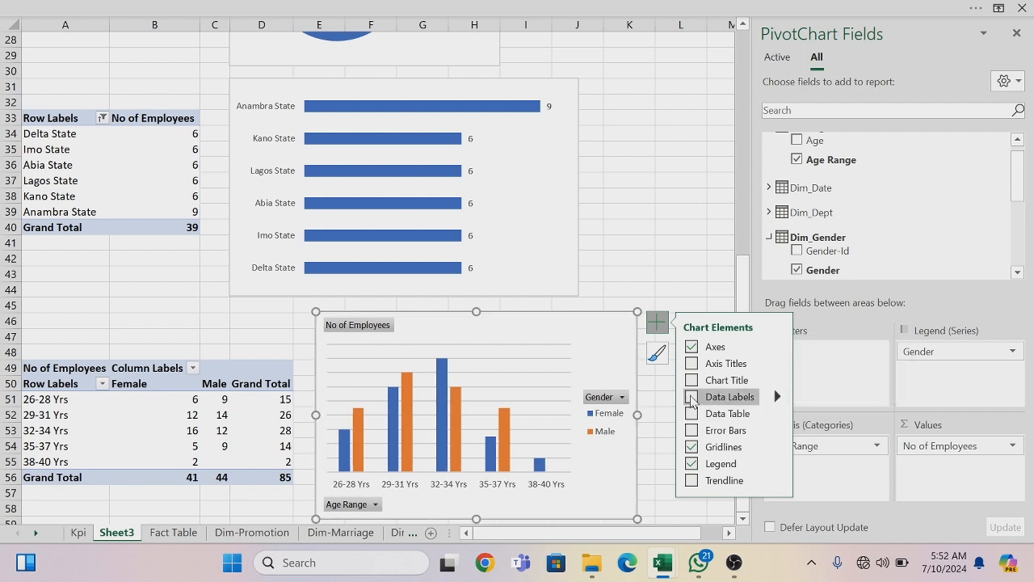
{"action": "left_click", "coordinate": [691, 447]}
{"action": "left_click", "coordinate": [691, 464]}
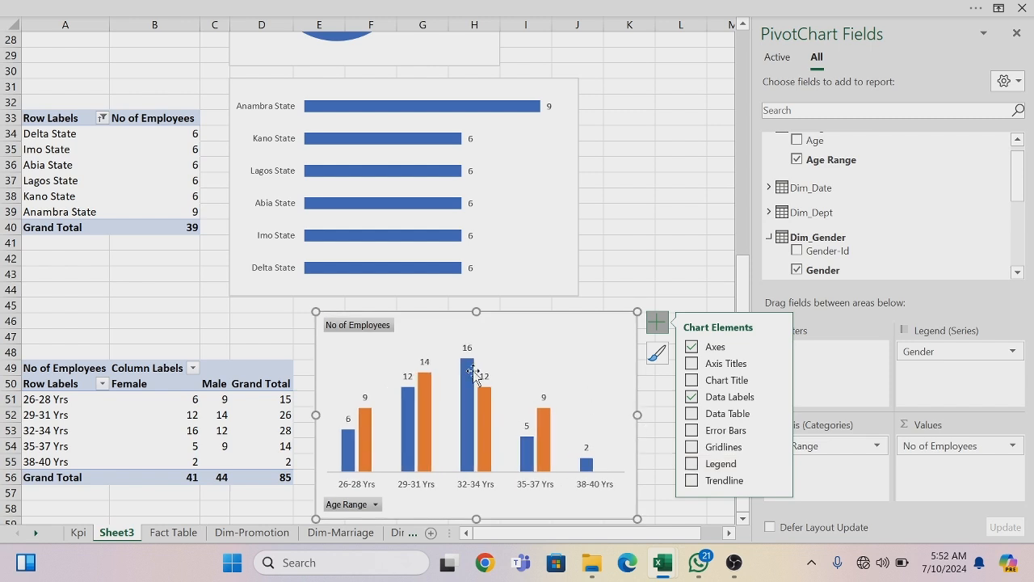
{"action": "left_click", "coordinate": [691, 464]}
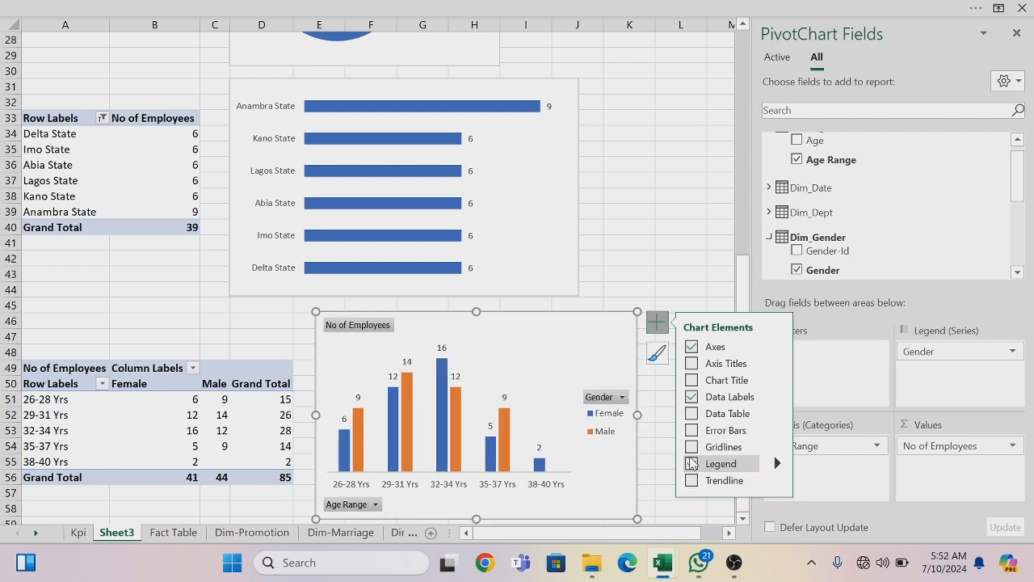
Hide all field buttons on the age range column chart and set its horizontal category axis to No Outline
{"action": "right_click", "coordinate": [362, 330]}
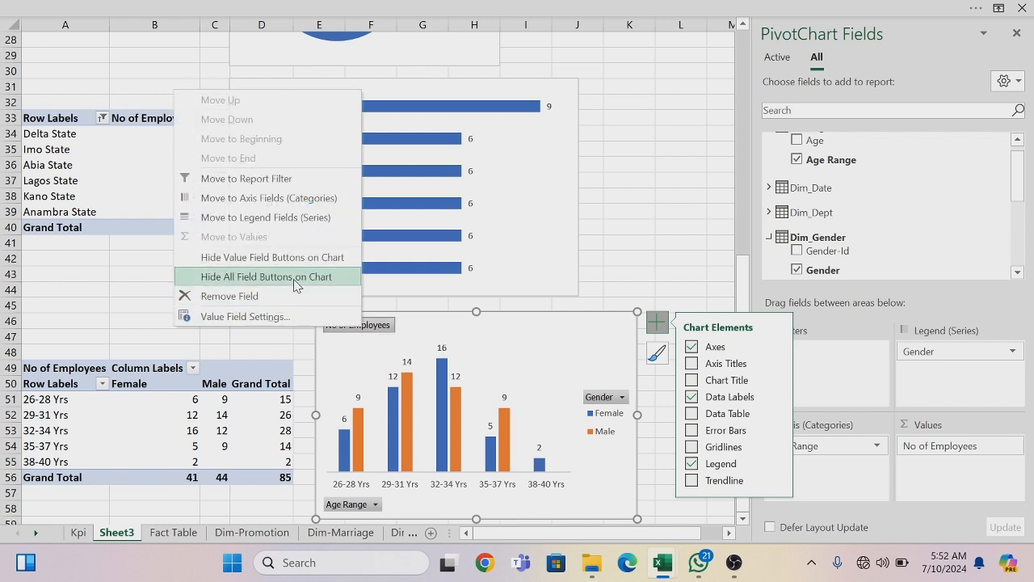
{"action": "left_click", "coordinate": [296, 278]}
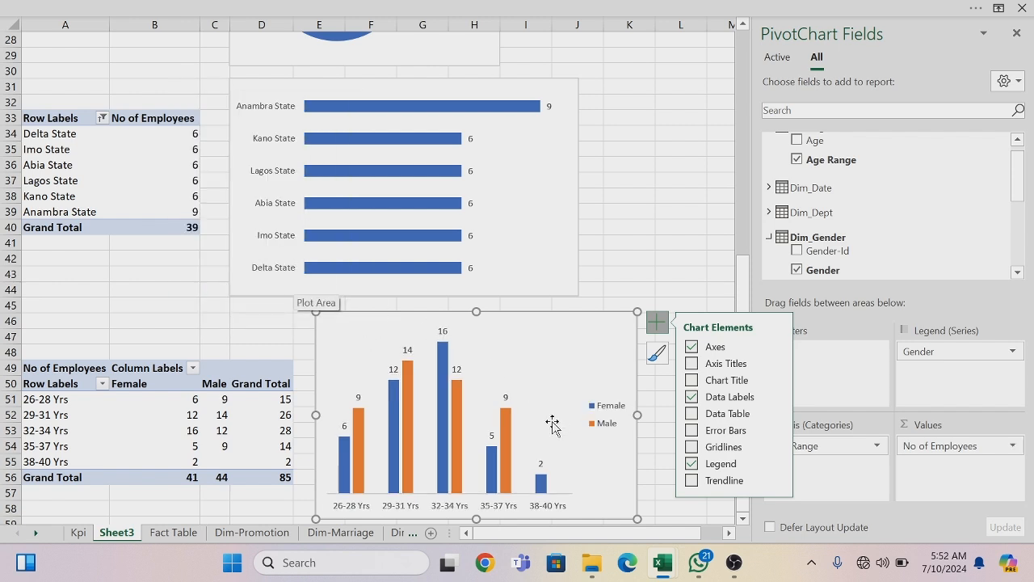
{"action": "right_click", "coordinate": [431, 500]}
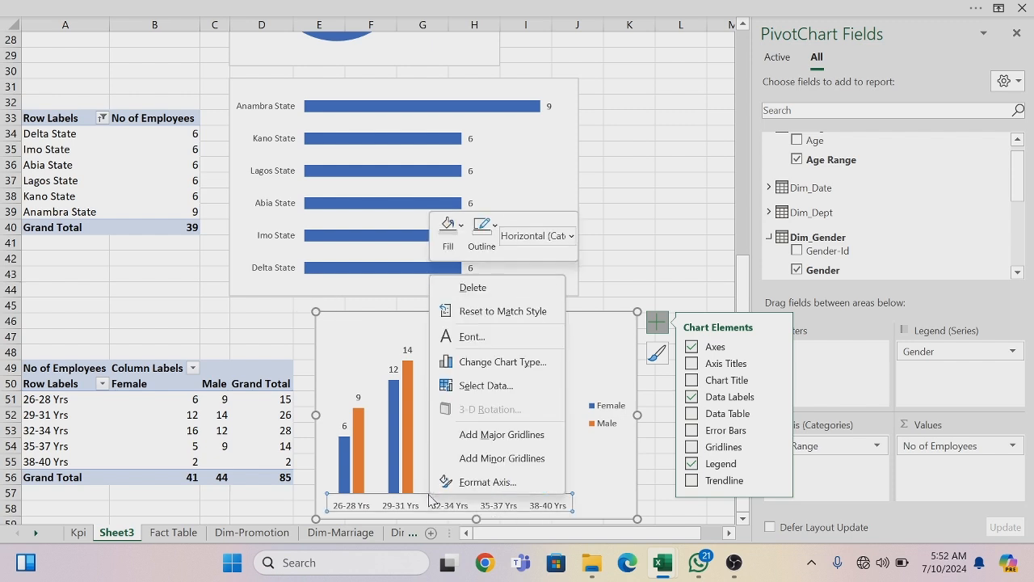
{"action": "left_click", "coordinate": [496, 228]}
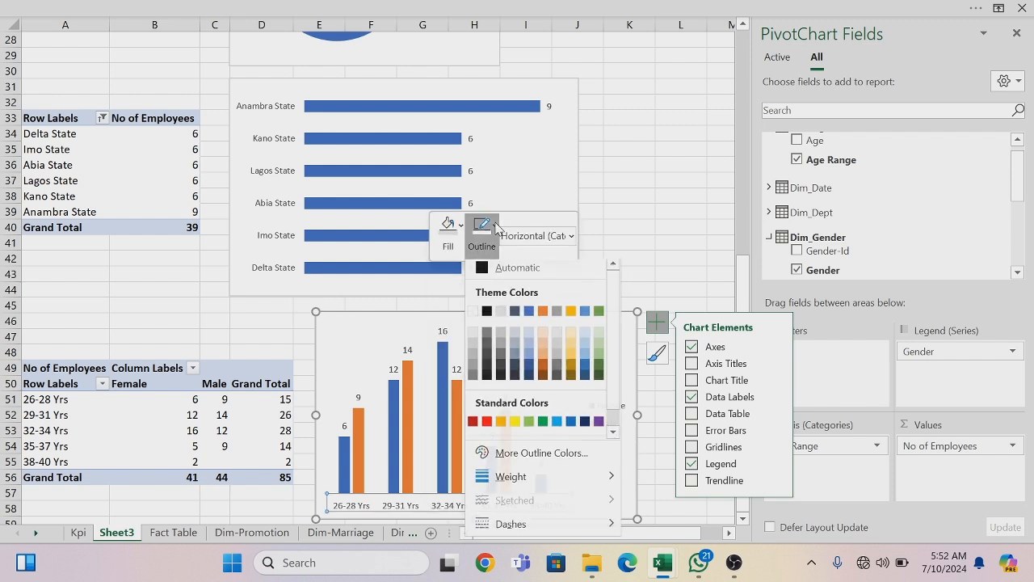
{"action": "scroll", "coordinate": [612, 393], "scroll_direction": "down", "scroll_amount": 1}
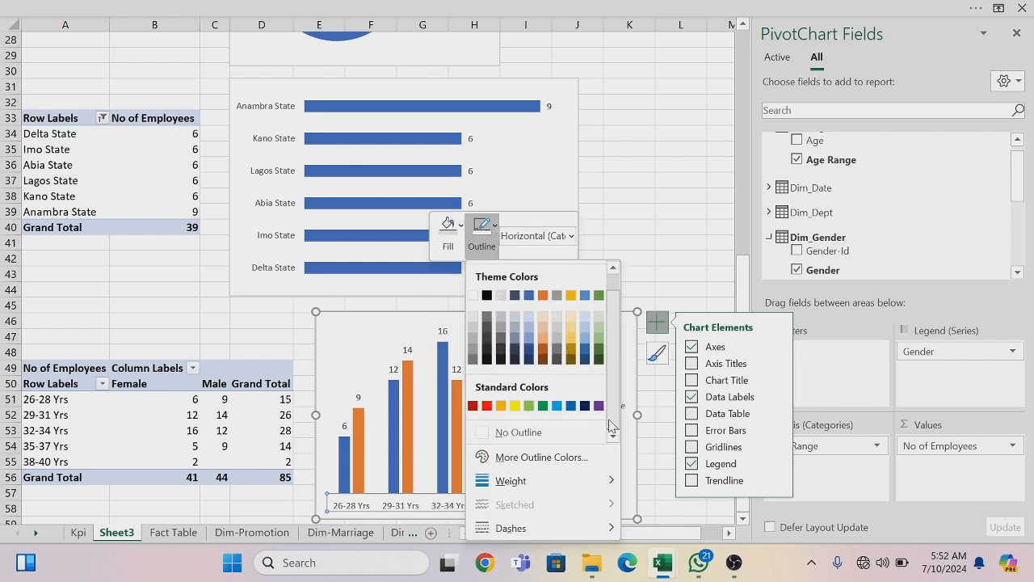
{"action": "left_click", "coordinate": [482, 435]}
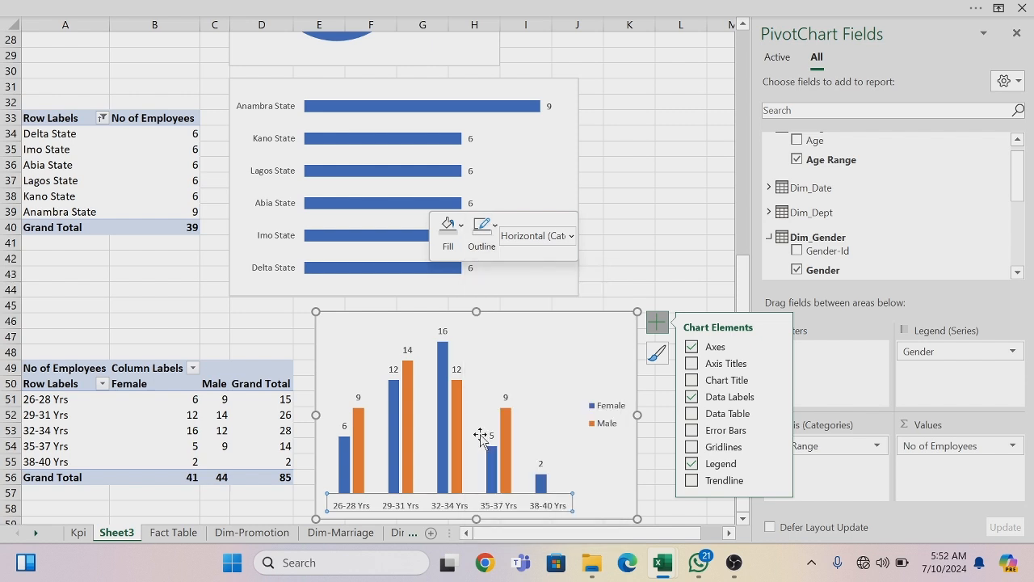
{"action": "left_click", "coordinate": [623, 201]}
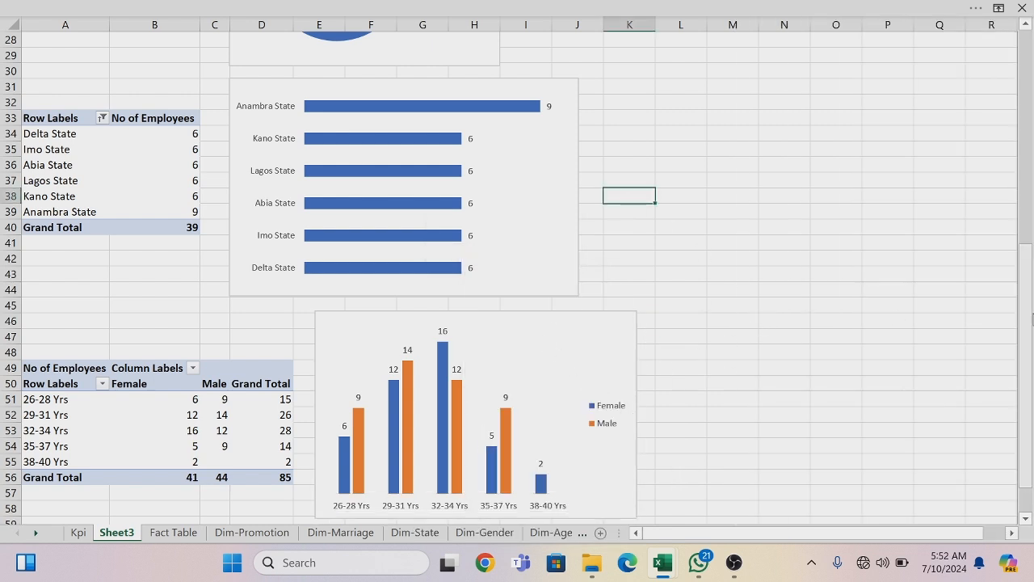
Copy the age range and gender PivotTable and paste the duplicate at cell A63
{"action": "scroll", "coordinate": [71, 226], "scroll_direction": "down", "scroll_amount": 3}
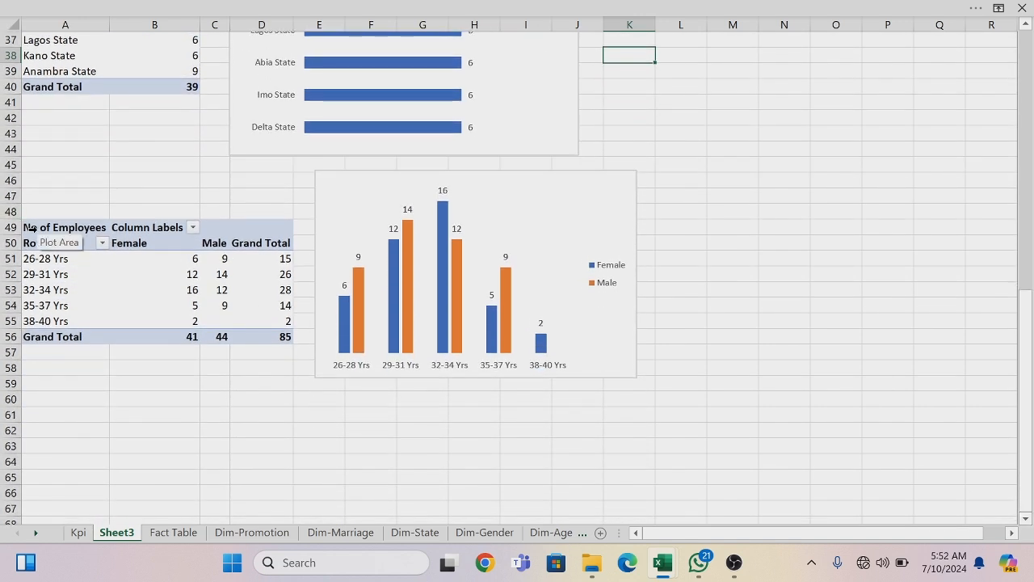
{"action": "left_click", "coordinate": [30, 228]}
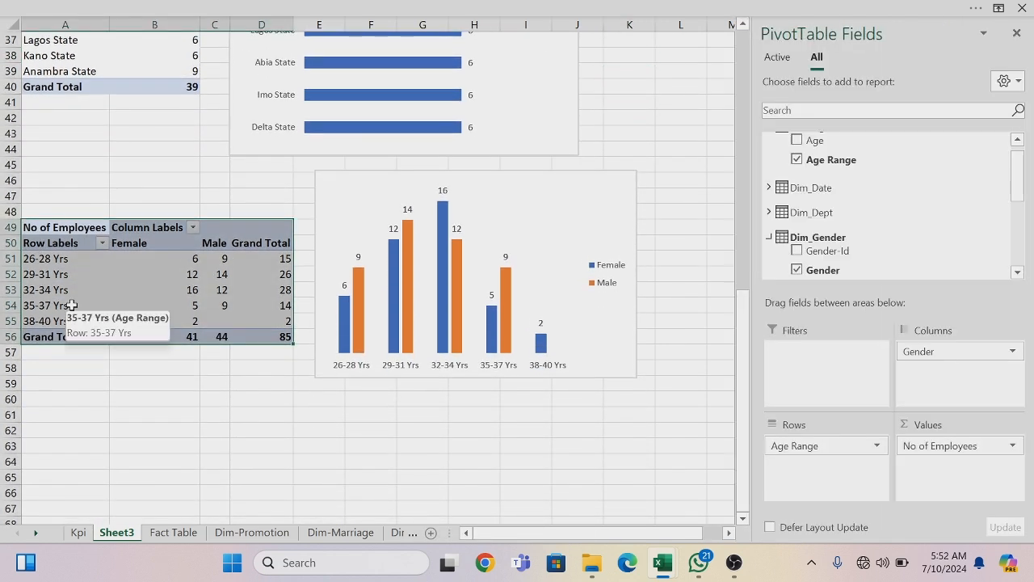
{"action": "left_click", "coordinate": [47, 449]}
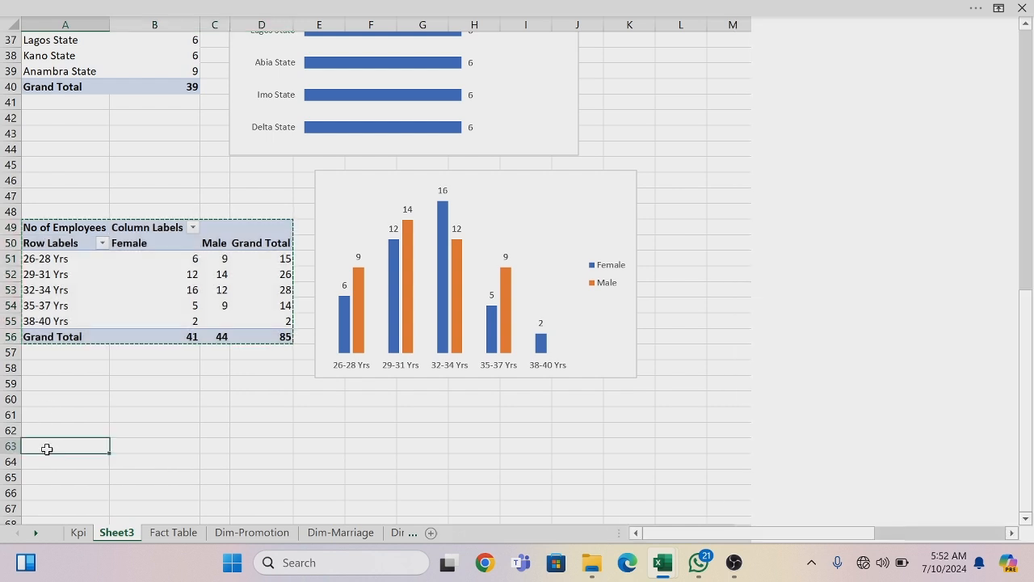
{"action": "key", "text": "ctrl+v"}
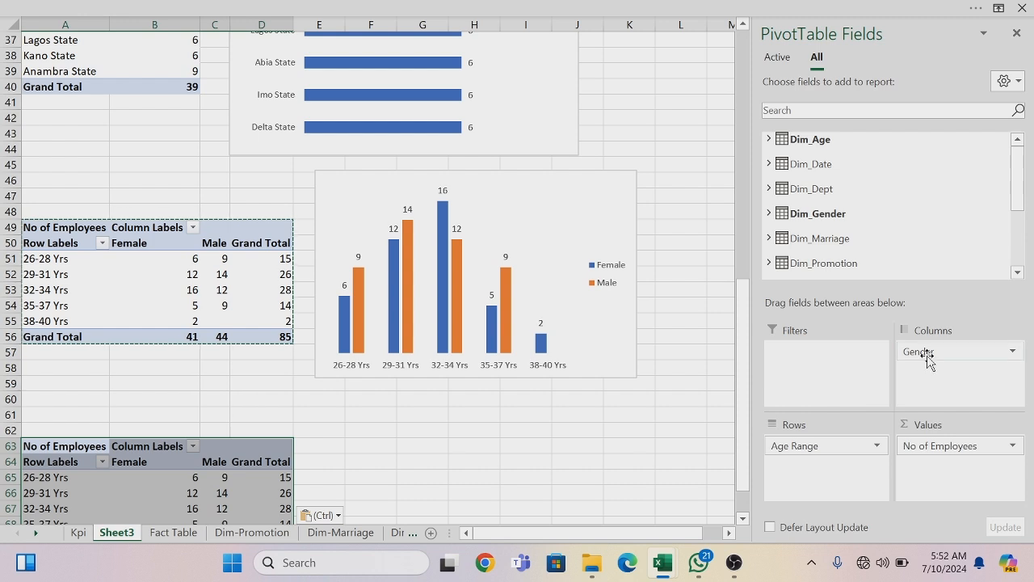
Remove Gender and Age Range from the PivotTable at A63 and add Year from Dim_Date as its row field
{"action": "left_click_drag", "start_coordinate": [918, 348], "coordinate": [644, 251]}
{"action": "left_click_drag", "start_coordinate": [805, 454], "coordinate": [612, 417]}
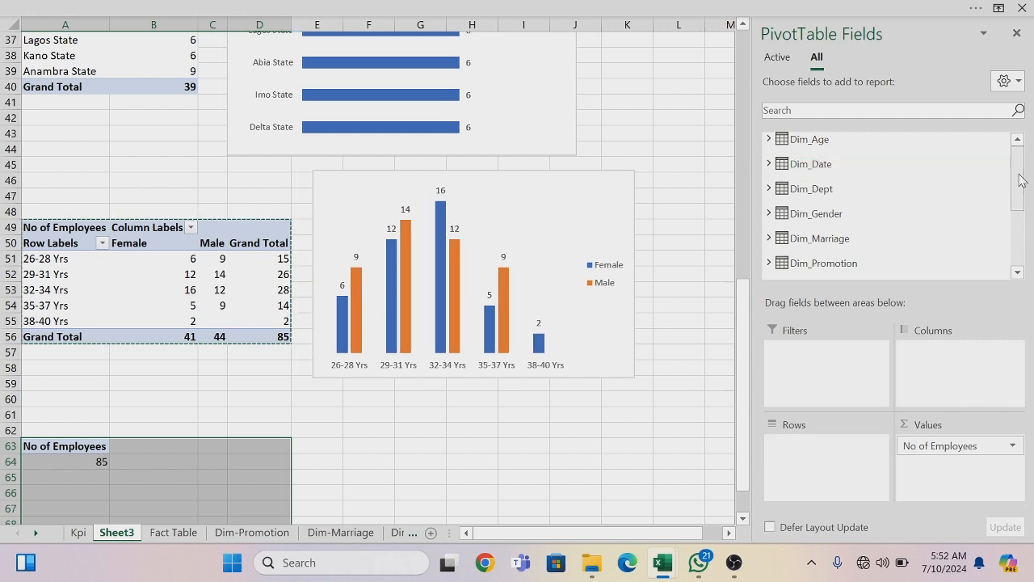
{"action": "left_click", "coordinate": [769, 164]}
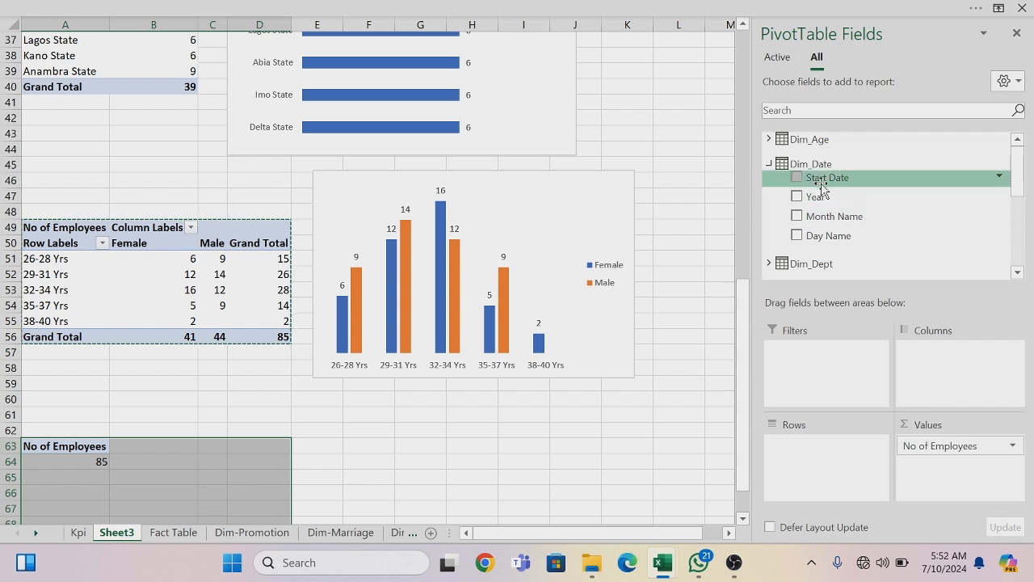
{"action": "left_click_drag", "start_coordinate": [821, 198], "coordinate": [796, 477]}
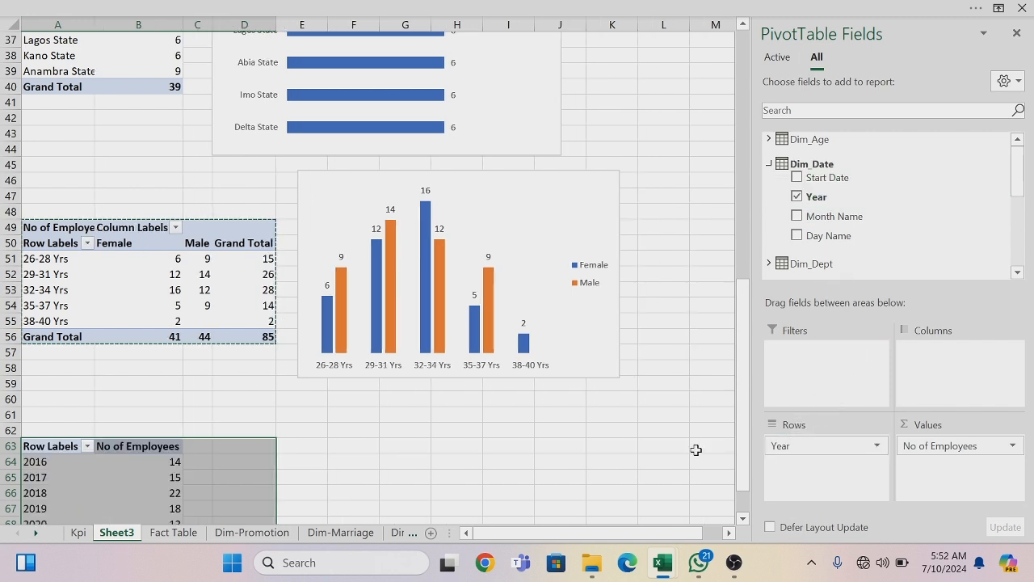
Insert a Line PivotChart of No of Employees by Year from the PivotTable at A63
{"action": "left_click_drag", "start_coordinate": [749, 352], "coordinate": [741, 437]}
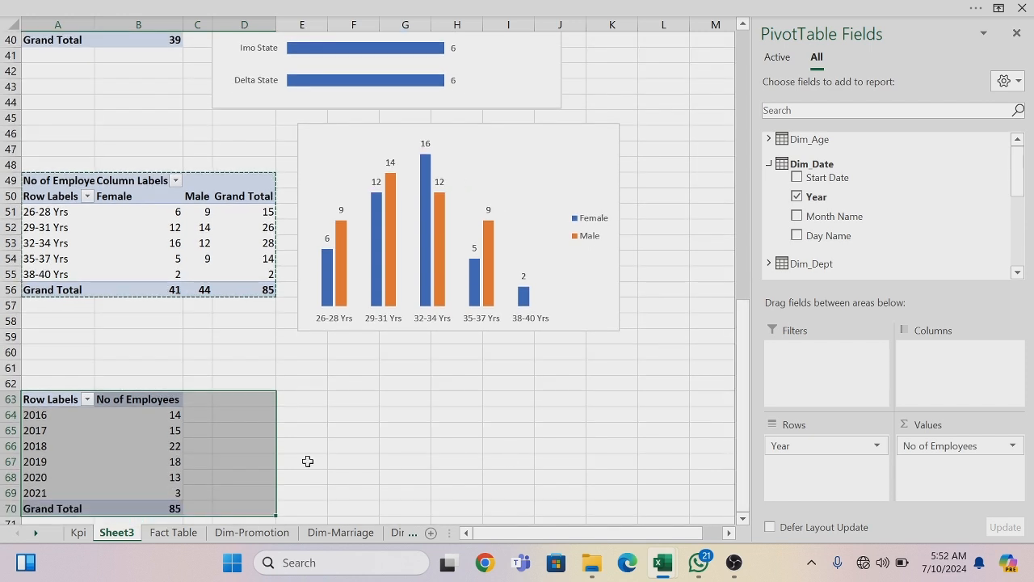
{"action": "left_click", "coordinate": [176, 415]}
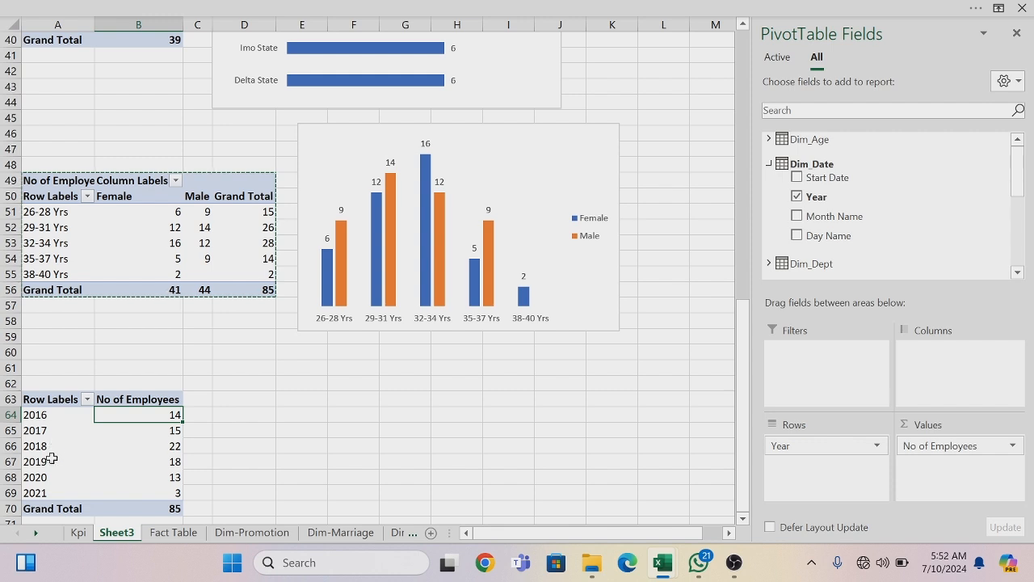
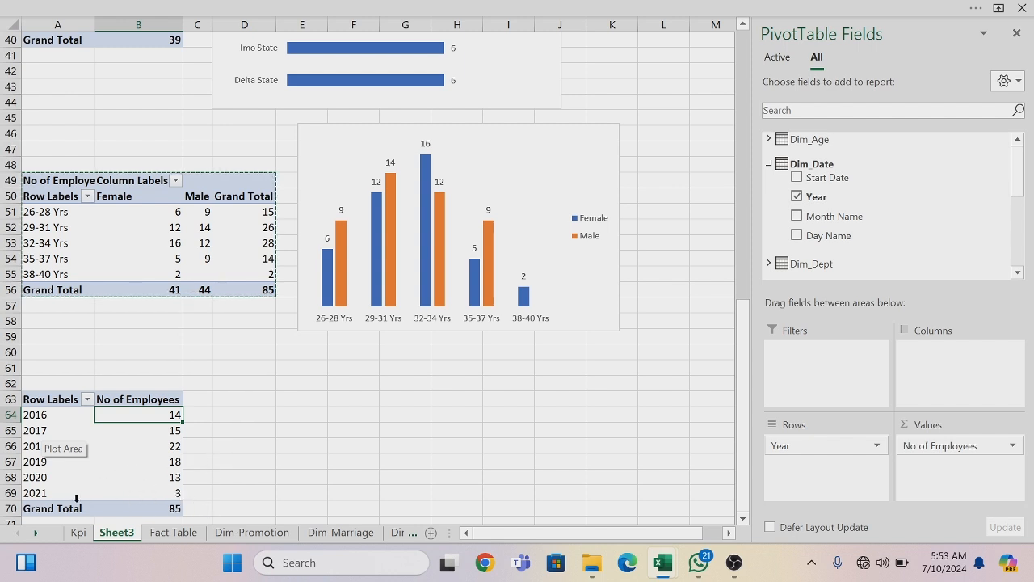
{"action": "left_click", "coordinate": [531, 8]}
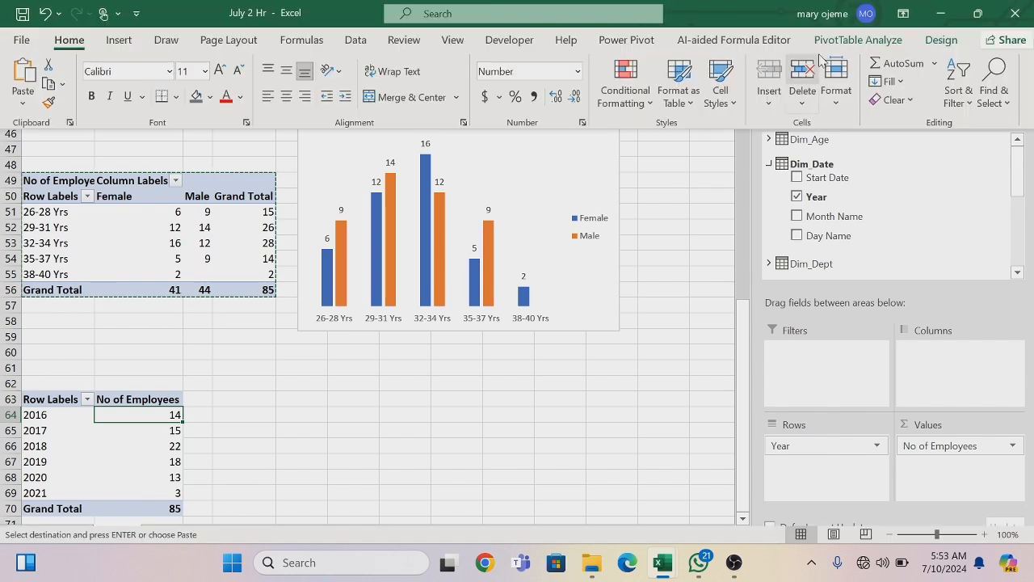
{"action": "left_click", "coordinate": [861, 40]}
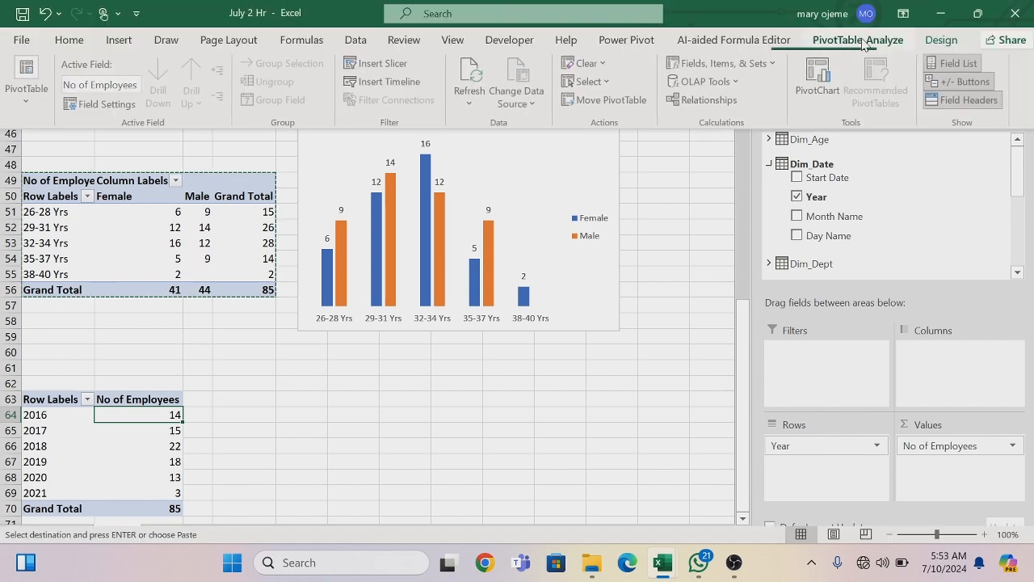
{"action": "left_click", "coordinate": [821, 75]}
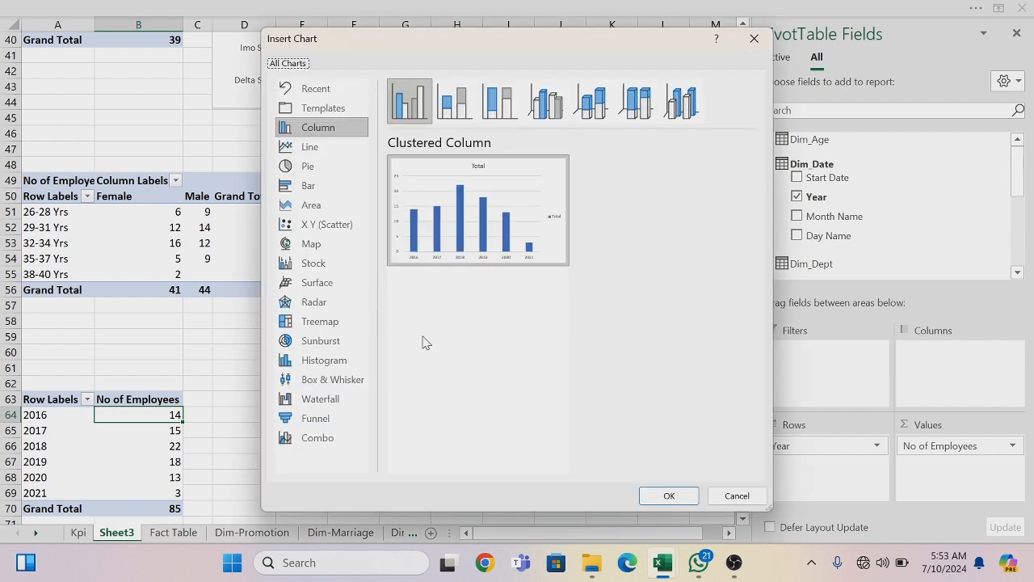
{"action": "left_click", "coordinate": [314, 148]}
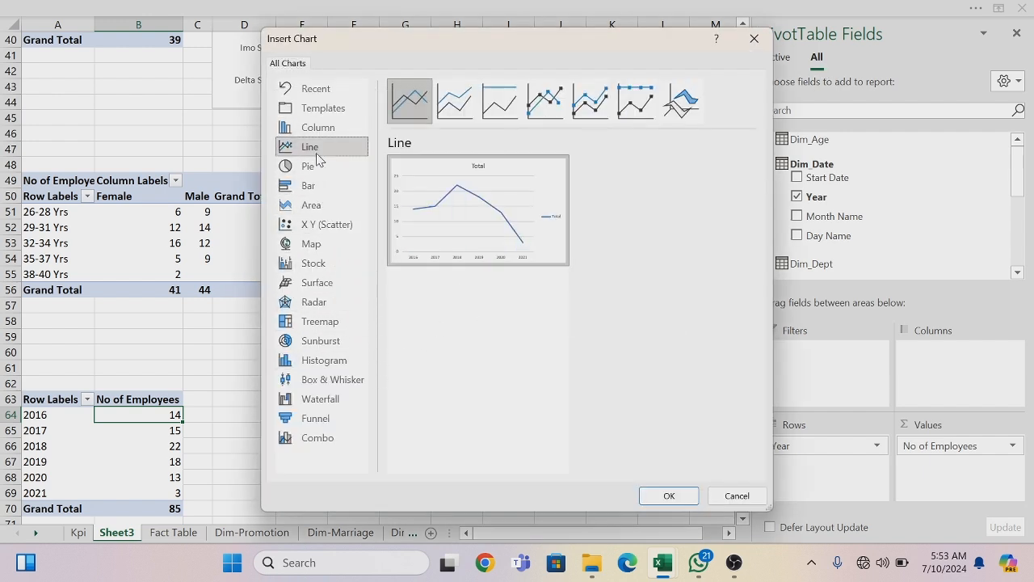
{"action": "left_click", "coordinate": [668, 495]}
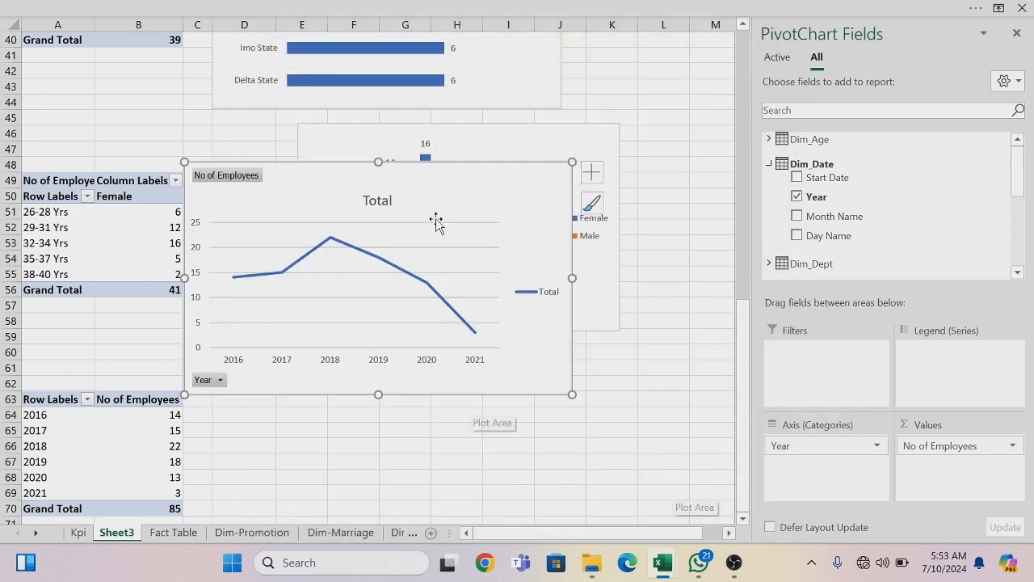
Remove the vertical axis, chart title, gridlines and legend from the yearly line chart and add data labels
{"action": "left_click", "coordinate": [591, 172]}
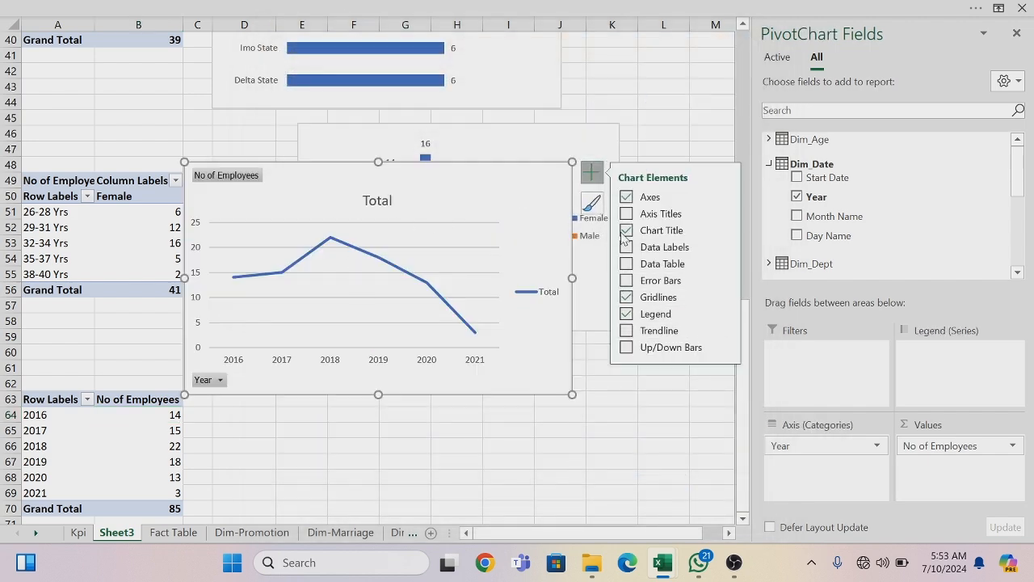
{"action": "left_click", "coordinate": [723, 198]}
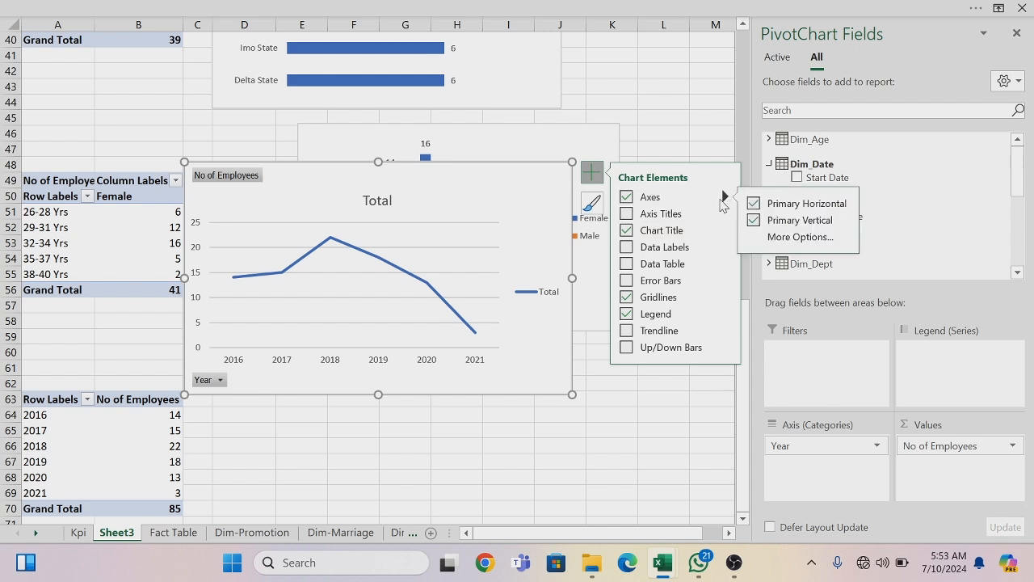
{"action": "left_click", "coordinate": [753, 219]}
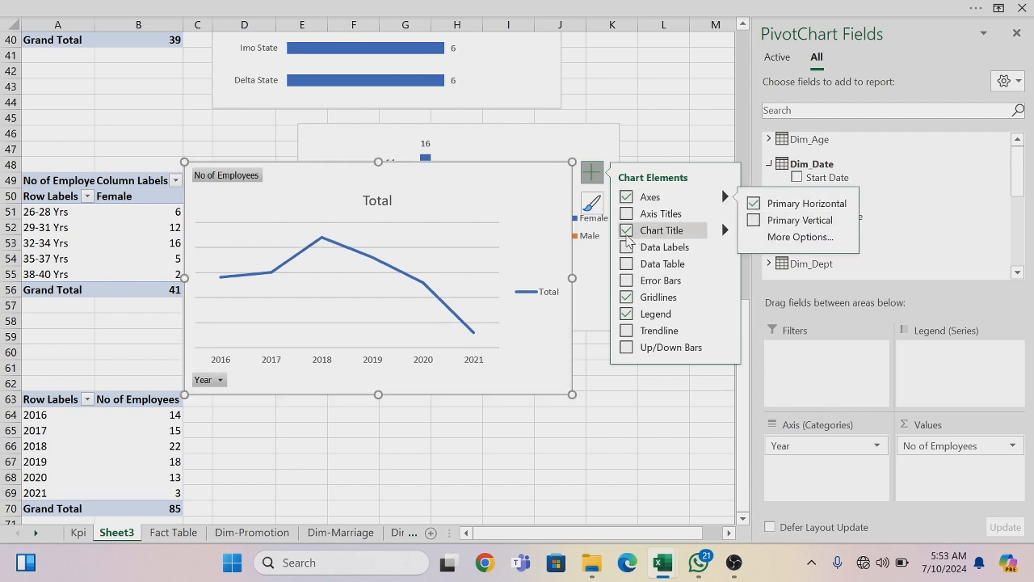
{"action": "left_click", "coordinate": [627, 230]}
{"action": "left_click", "coordinate": [627, 247]}
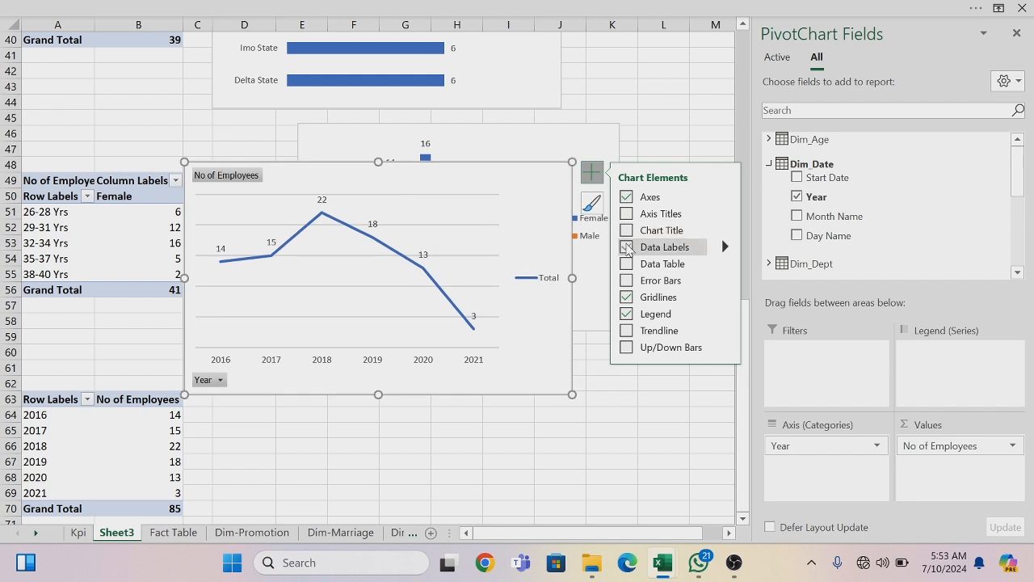
{"action": "left_click", "coordinate": [627, 297]}
{"action": "left_click", "coordinate": [627, 313]}
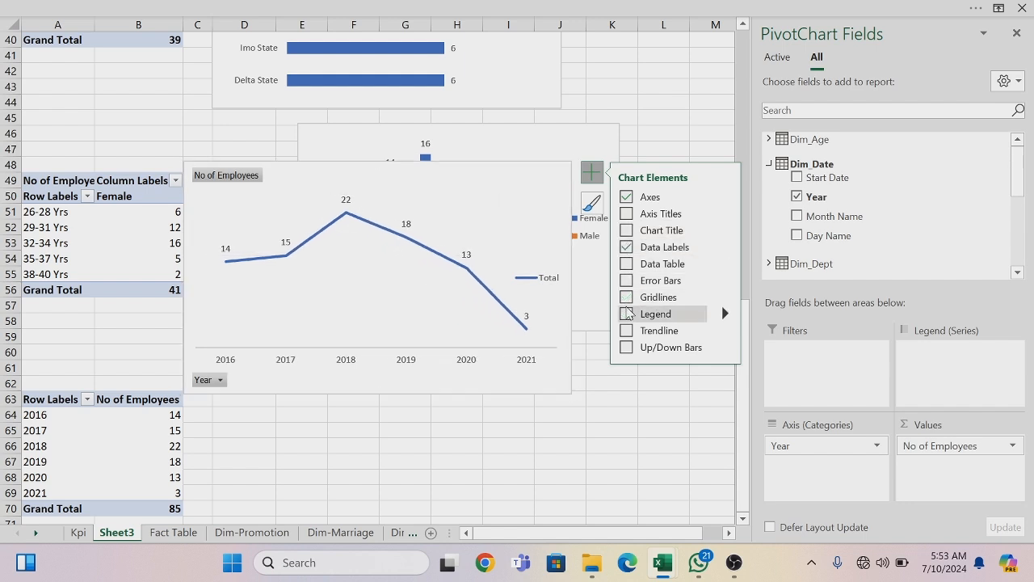
Hide all field buttons on the yearly line chart, then shrink it and place it below the age range chart
{"action": "right_click", "coordinate": [254, 180]}
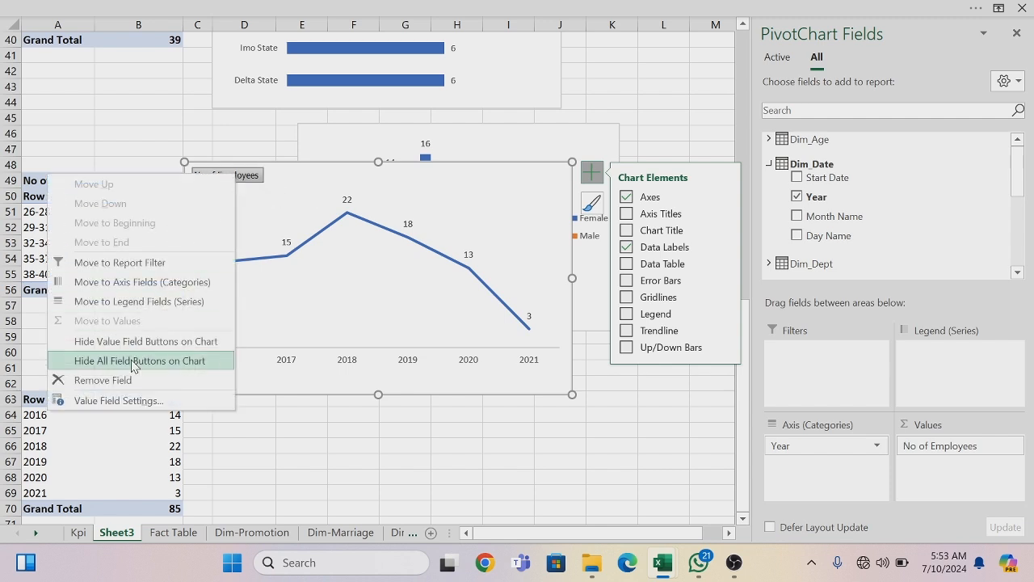
{"action": "left_click", "coordinate": [135, 362]}
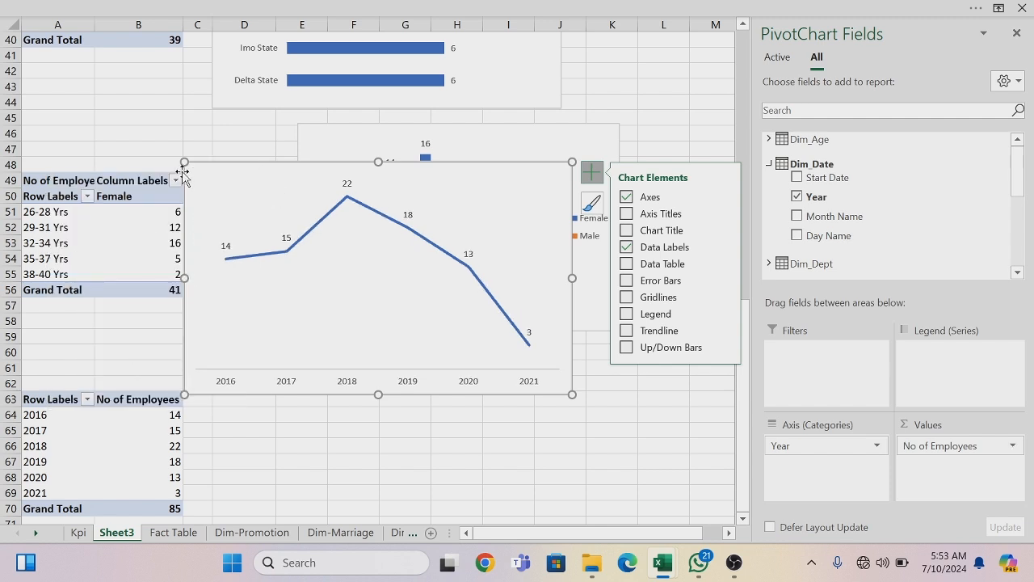
{"action": "left_click_drag", "start_coordinate": [568, 395], "coordinate": [542, 348]}
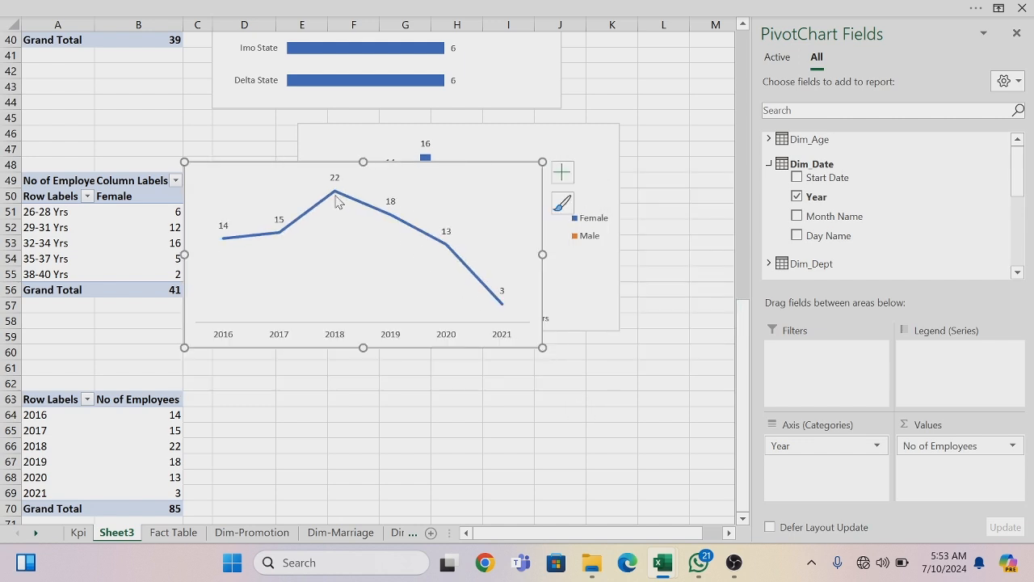
{"action": "left_click_drag", "start_coordinate": [292, 166], "coordinate": [362, 342]}
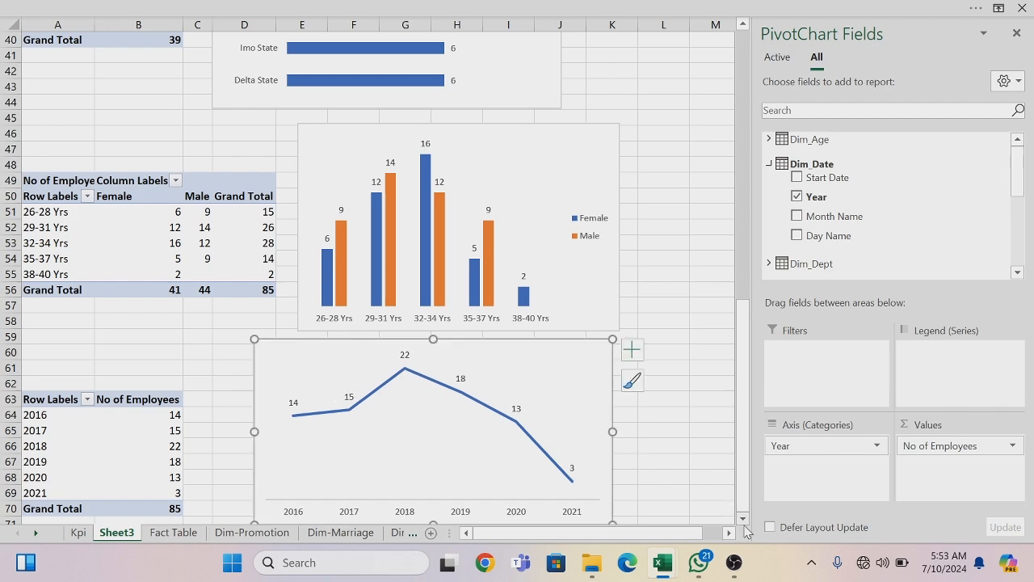
Copy the Year PivotTable at A63 and paste the duplicate at cell A77
{"action": "scroll", "coordinate": [745, 520], "scroll_direction": "down", "scroll_amount": 5}
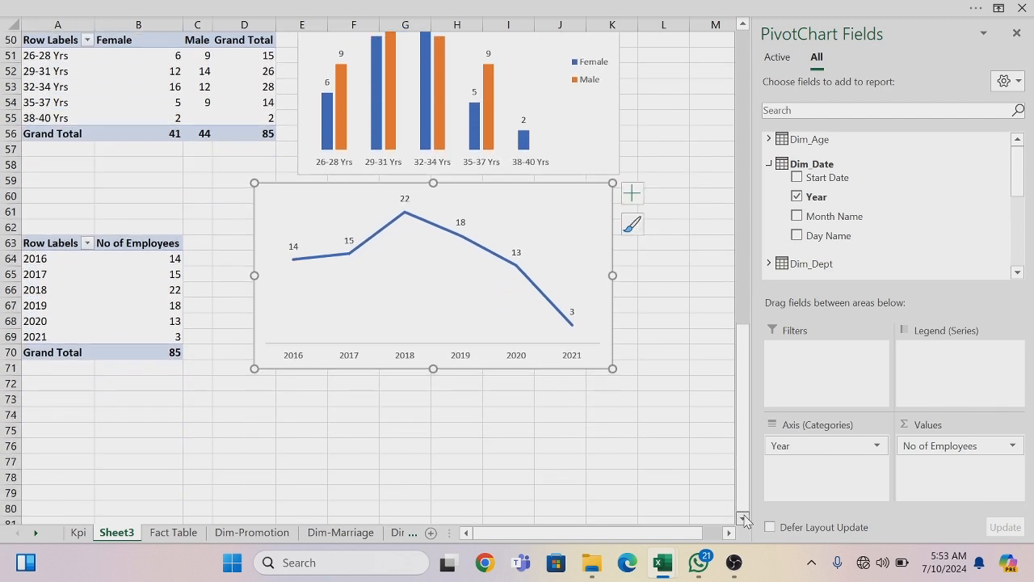
{"action": "left_click", "coordinate": [744, 518]}
{"action": "left_click_drag", "start_coordinate": [50, 183], "coordinate": [130, 288]}
{"action": "key", "text": "ctrl+c"}
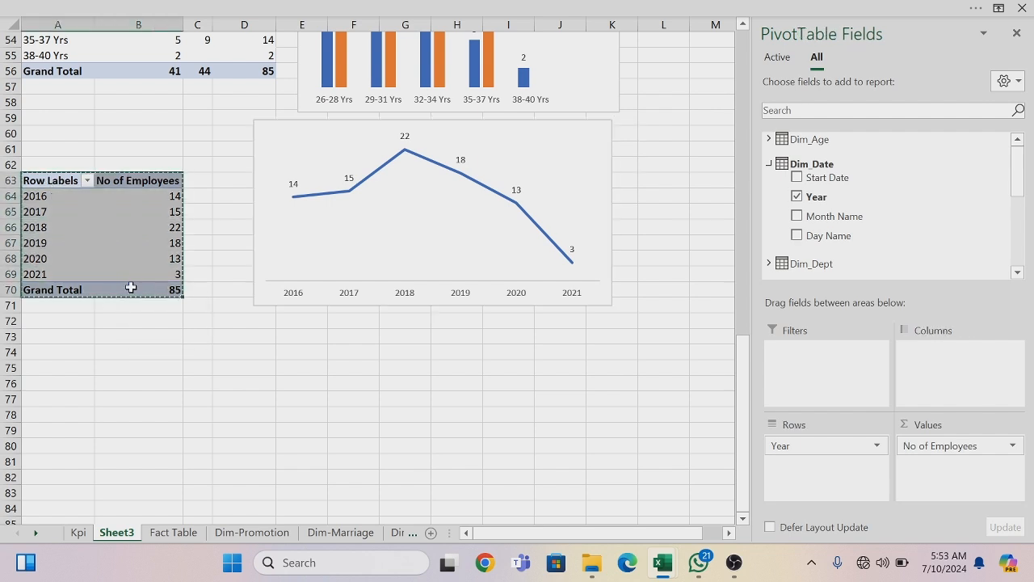
{"action": "left_click", "coordinate": [62, 398]}
{"action": "key", "text": "ctrl+v"}
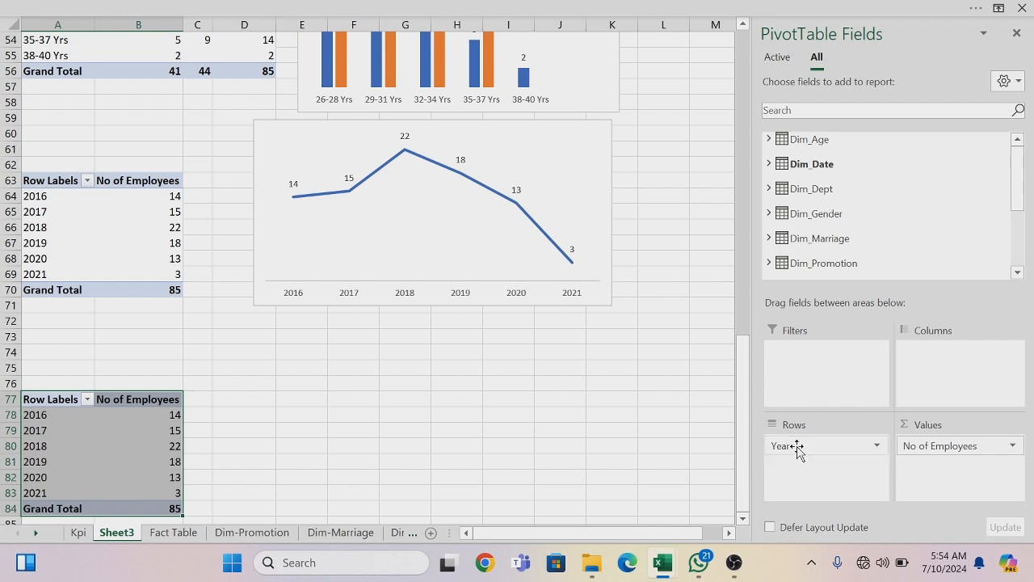
Replace Year with Salary Range from Dim_Salary as the row field of the PivotTable at A77
{"action": "left_click_drag", "start_coordinate": [796, 449], "coordinate": [580, 427]}
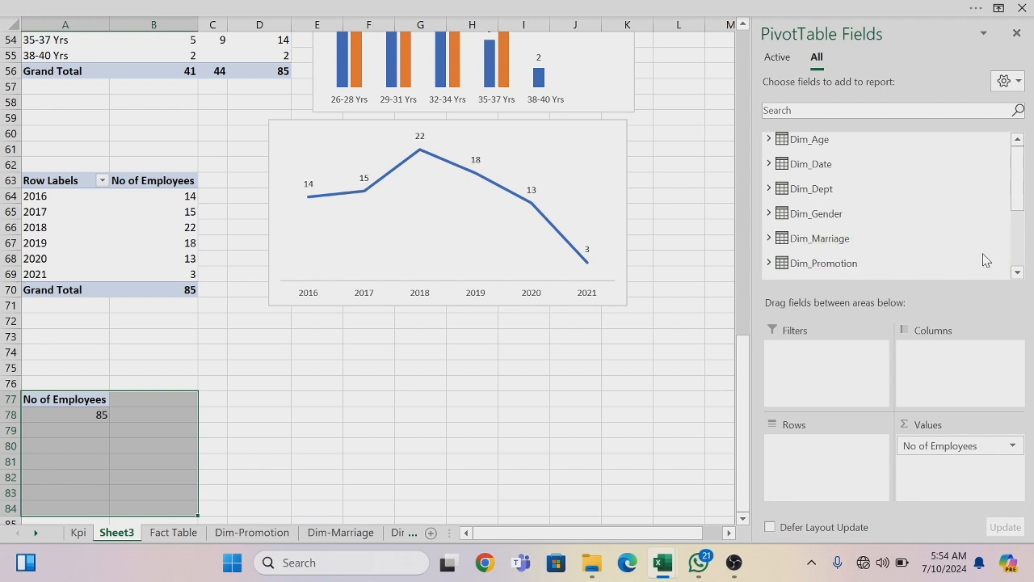
{"action": "left_click_drag", "start_coordinate": [1019, 208], "coordinate": [1021, 231]}
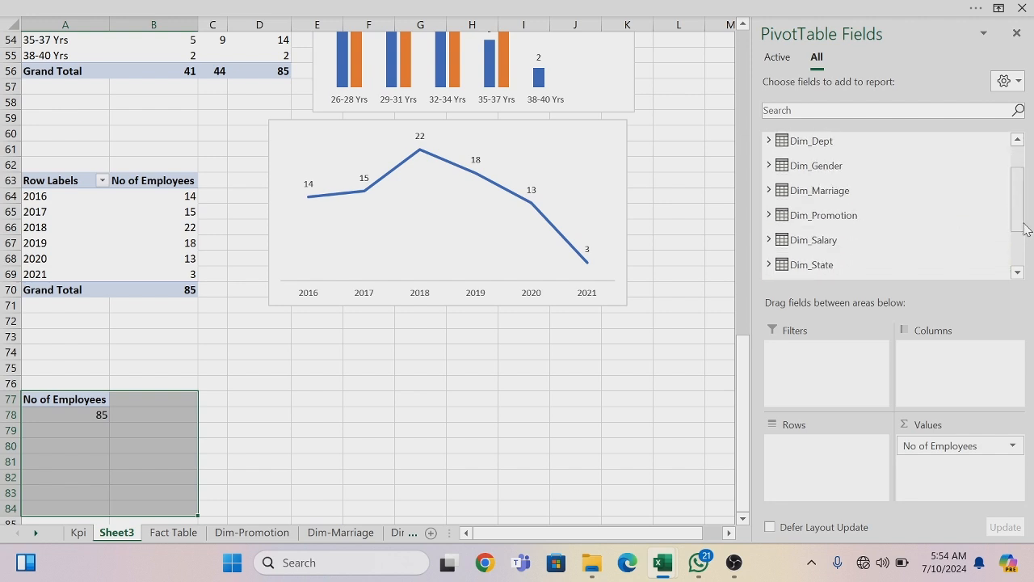
{"action": "left_click", "coordinate": [769, 240]}
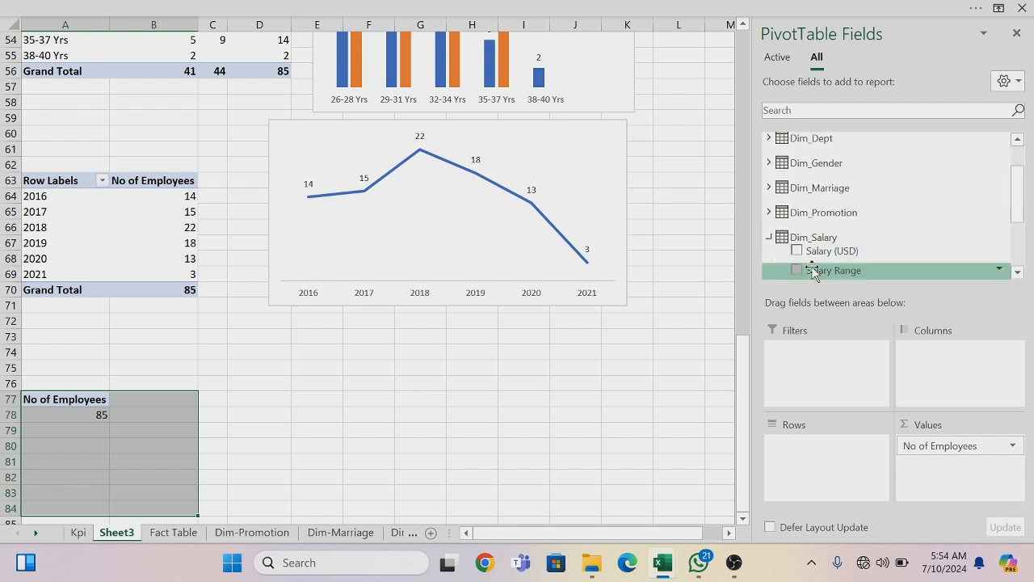
{"action": "left_click_drag", "start_coordinate": [818, 278], "coordinate": [812, 464]}
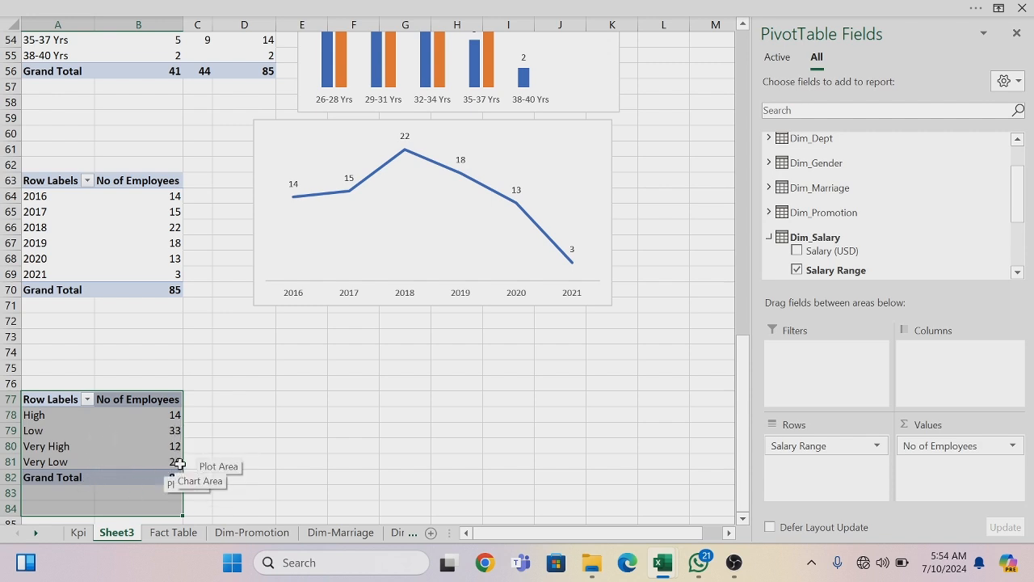
Insert a Clustered Column PivotChart from the Salary Range PivotTable and place it below the yearly line chart
{"action": "left_click", "coordinate": [160, 413]}
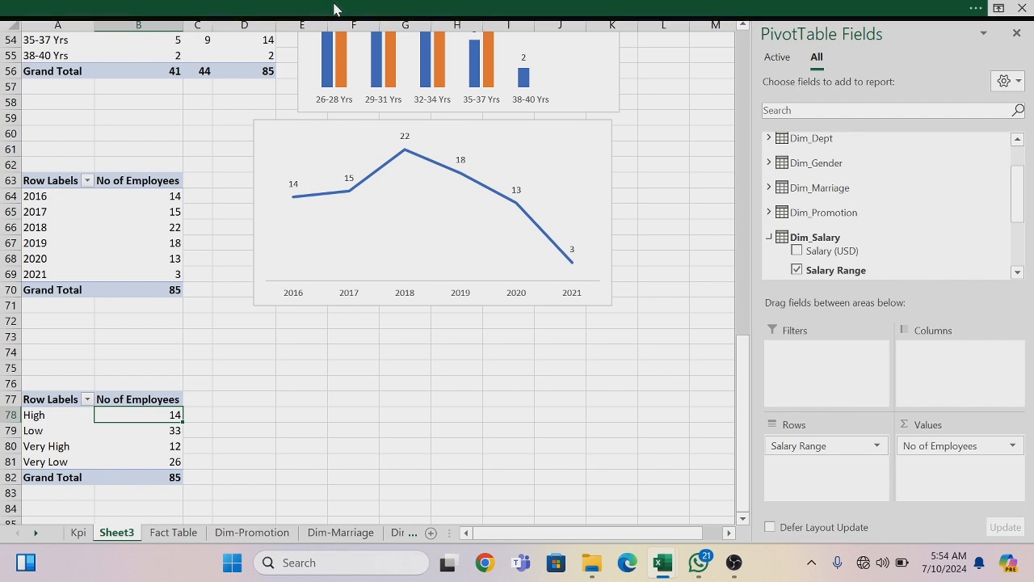
{"action": "left_click", "coordinate": [325, 10]}
{"action": "left_click", "coordinate": [835, 40]}
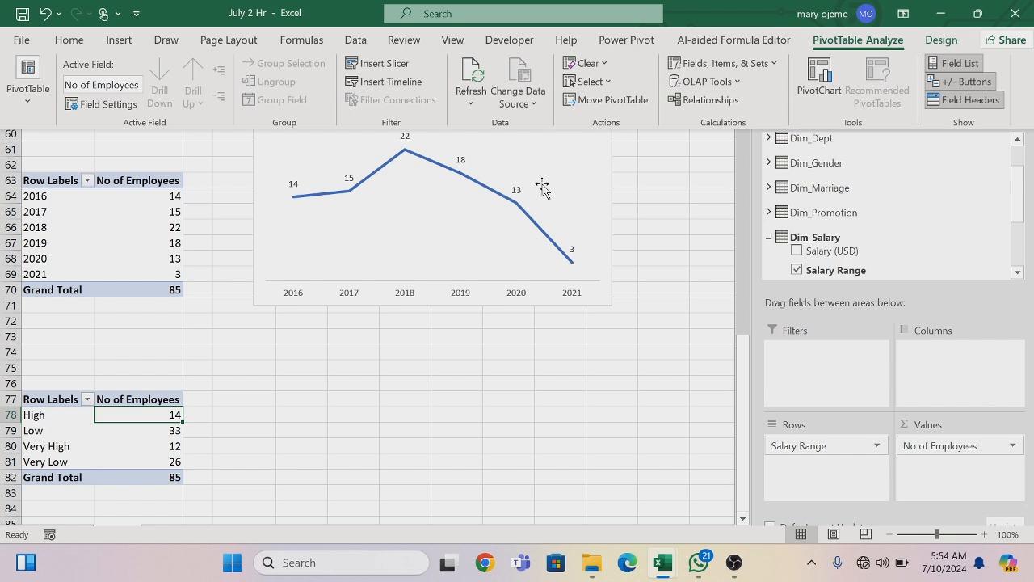
{"action": "left_click", "coordinate": [820, 74]}
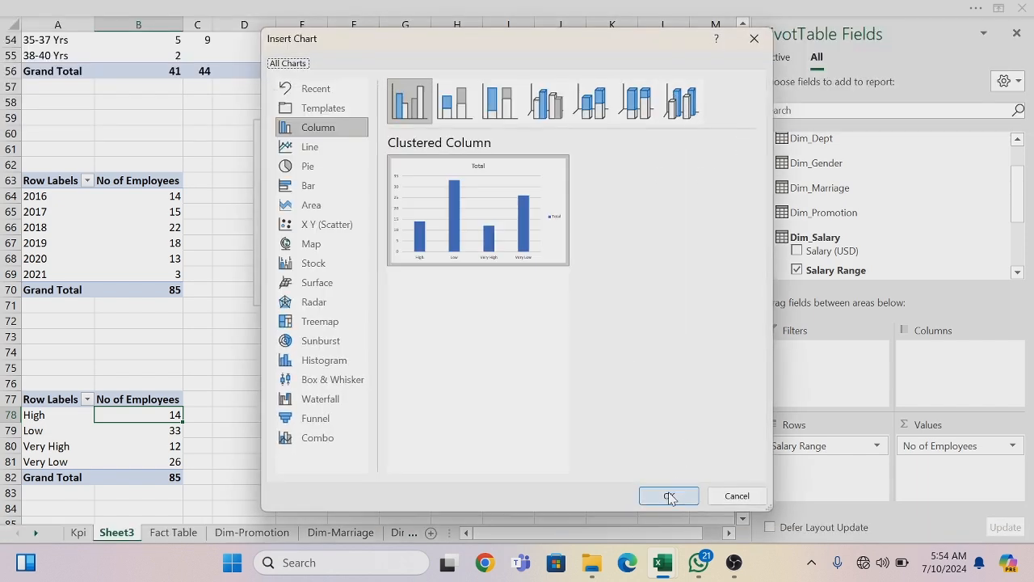
{"action": "left_click", "coordinate": [669, 496]}
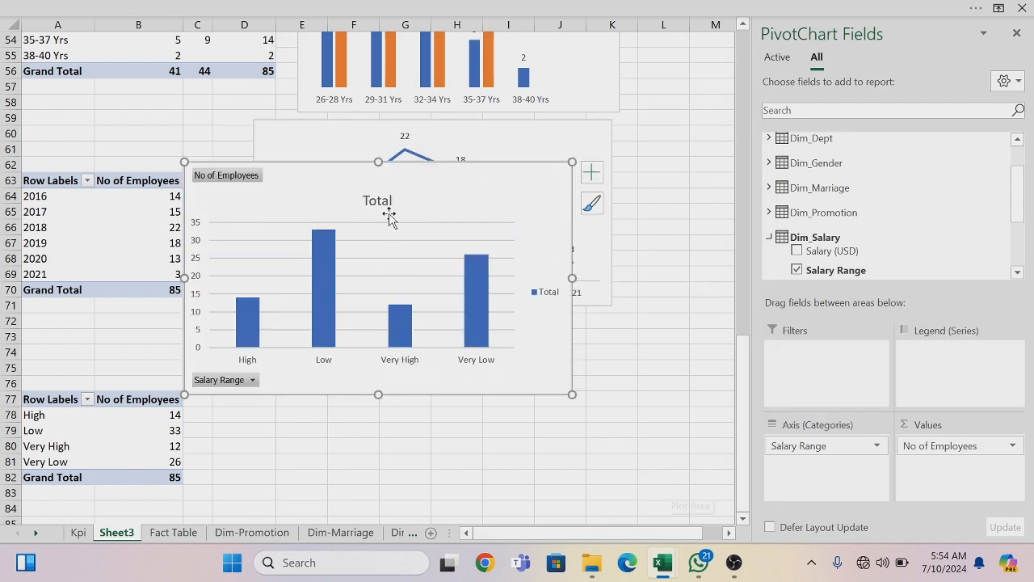
{"action": "left_click_drag", "start_coordinate": [393, 175], "coordinate": [435, 325]}
Remove the vertical axis, chart title, gridlines and legend from the salary range column chart and add data labels
{"action": "left_click", "coordinate": [632, 327]}
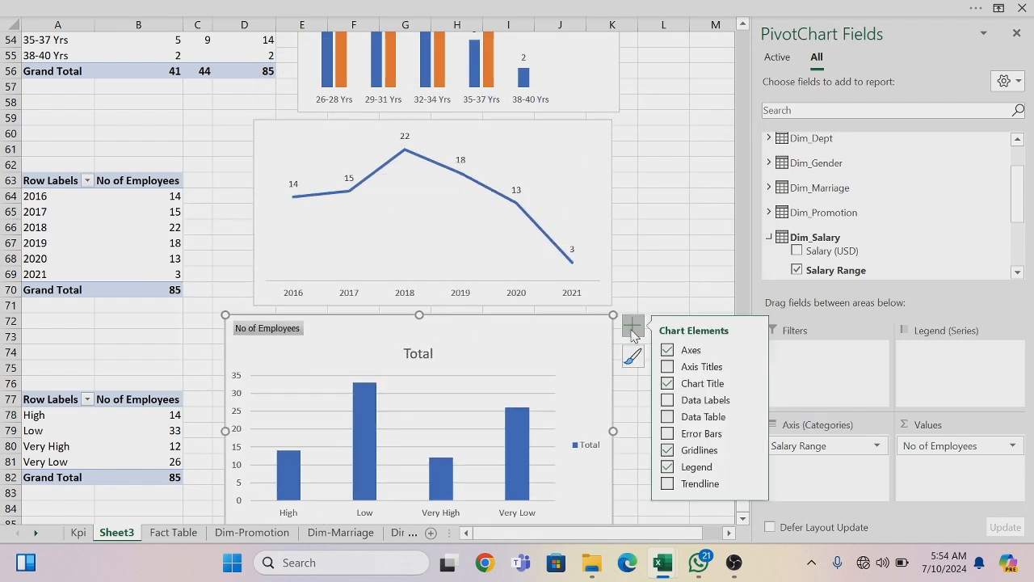
{"action": "left_click", "coordinate": [752, 351]}
{"action": "left_click", "coordinate": [782, 373]}
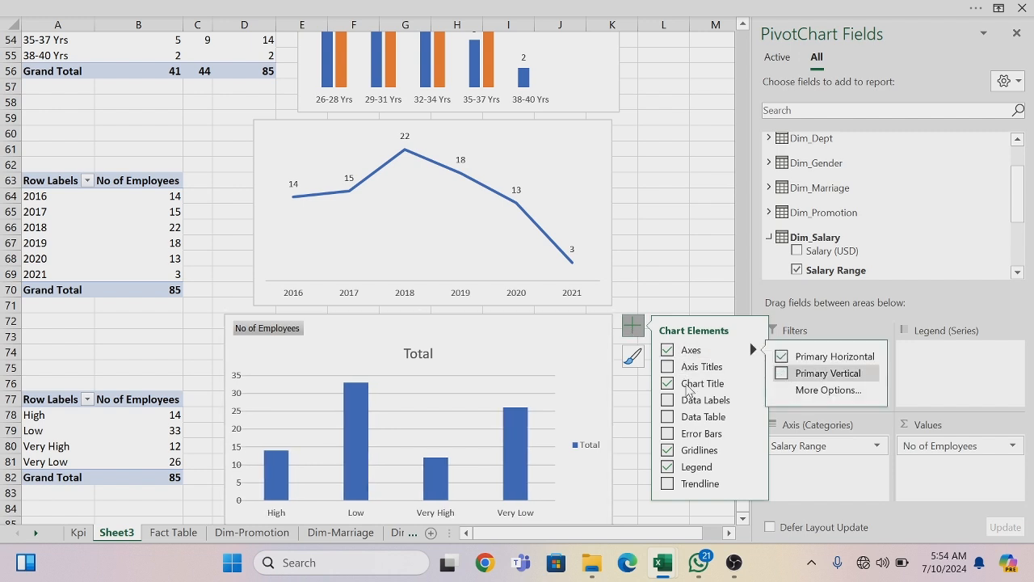
{"action": "left_click", "coordinate": [668, 383]}
{"action": "left_click", "coordinate": [667, 400]}
{"action": "left_click", "coordinate": [667, 450]}
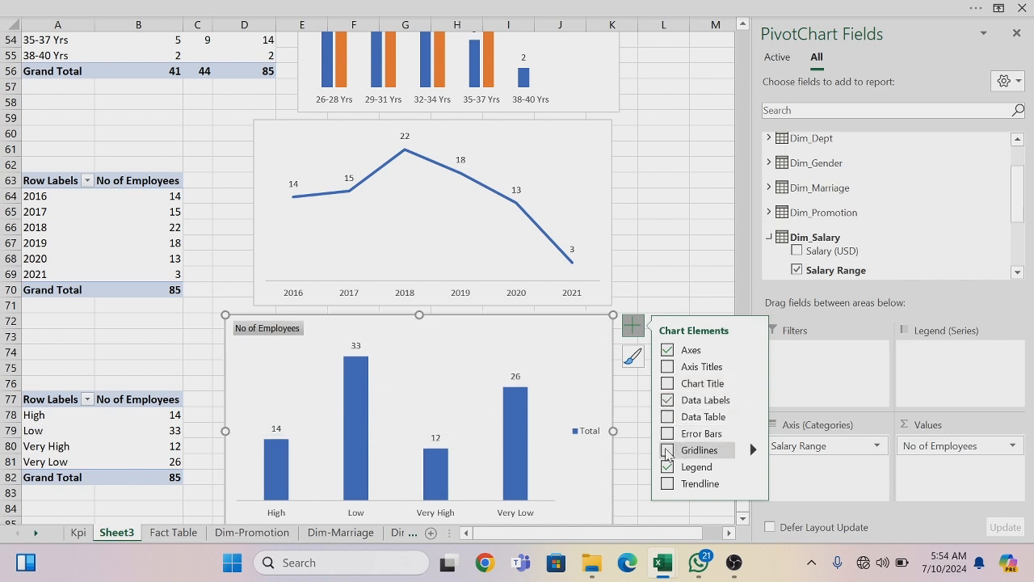
{"action": "left_click", "coordinate": [667, 467]}
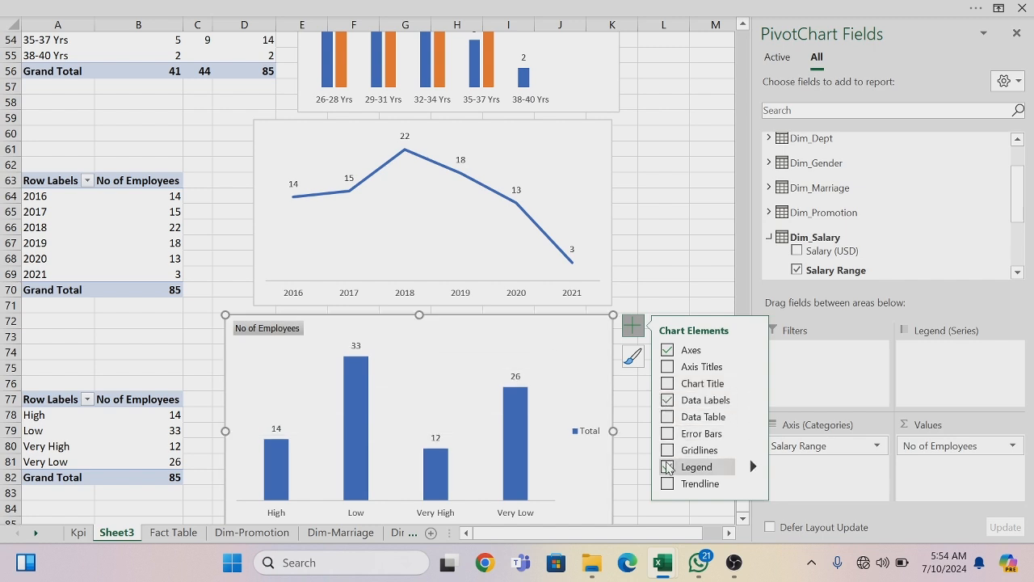
Hide all field buttons on the salary range chart, then shrink it and align it beneath the yearly line chart
{"action": "right_click", "coordinate": [245, 334]}
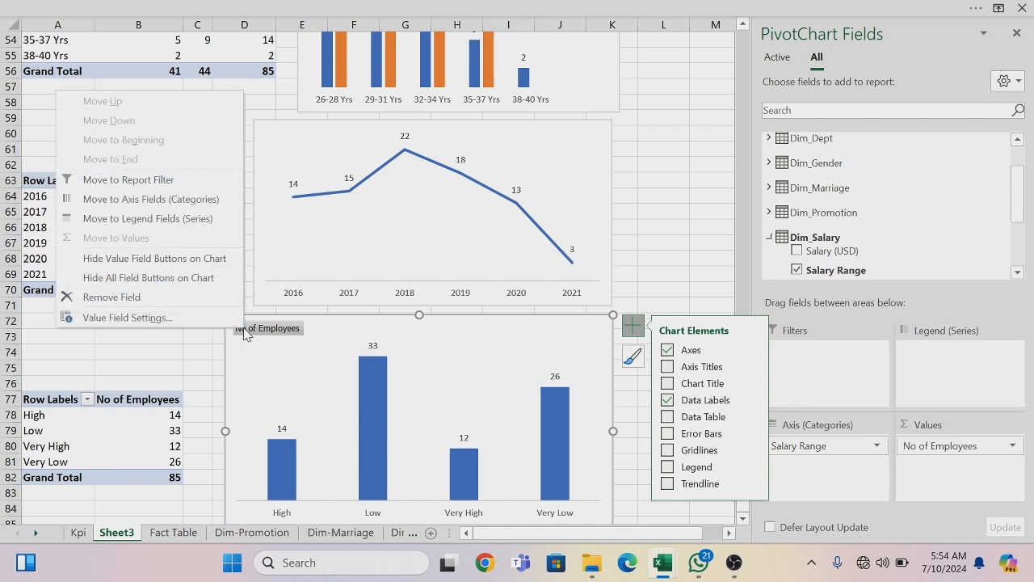
{"action": "left_click", "coordinate": [146, 277]}
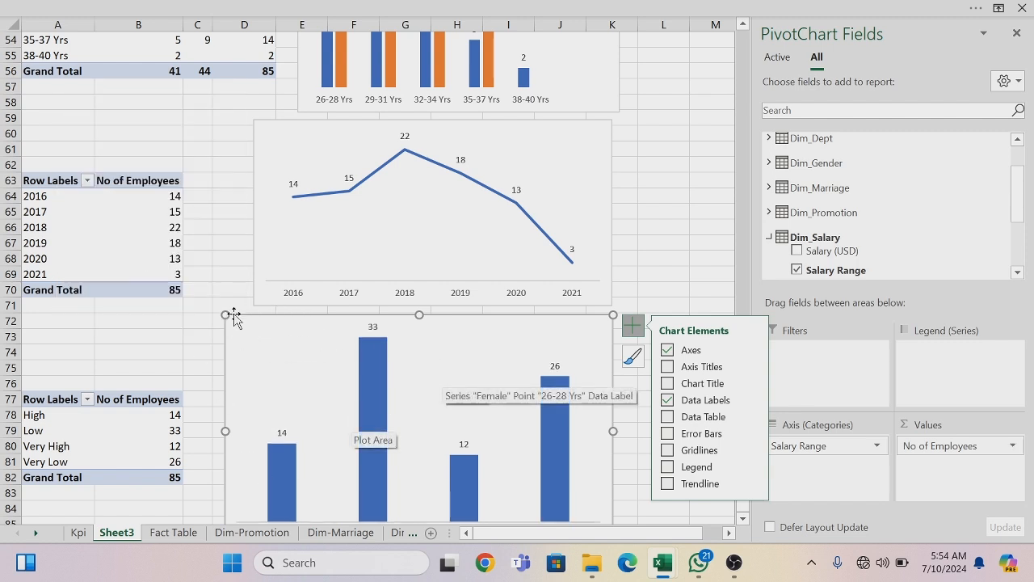
{"action": "left_click_drag", "start_coordinate": [223, 317], "coordinate": [275, 352]}
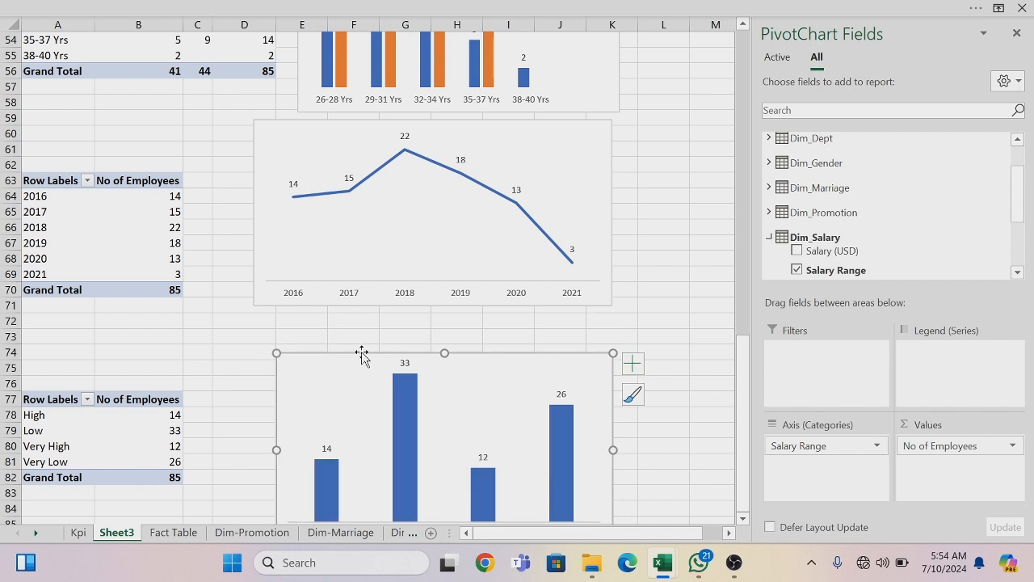
{"action": "left_click_drag", "start_coordinate": [358, 355], "coordinate": [335, 321]}
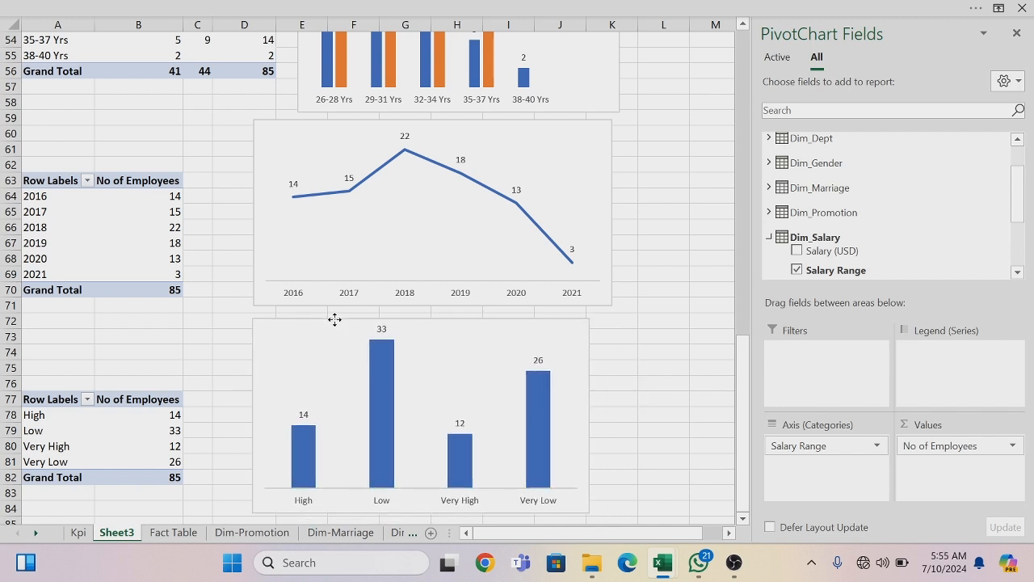
Set the horizontal category axis of the salary range column chart to No Outline
{"action": "right_click", "coordinate": [342, 494]}
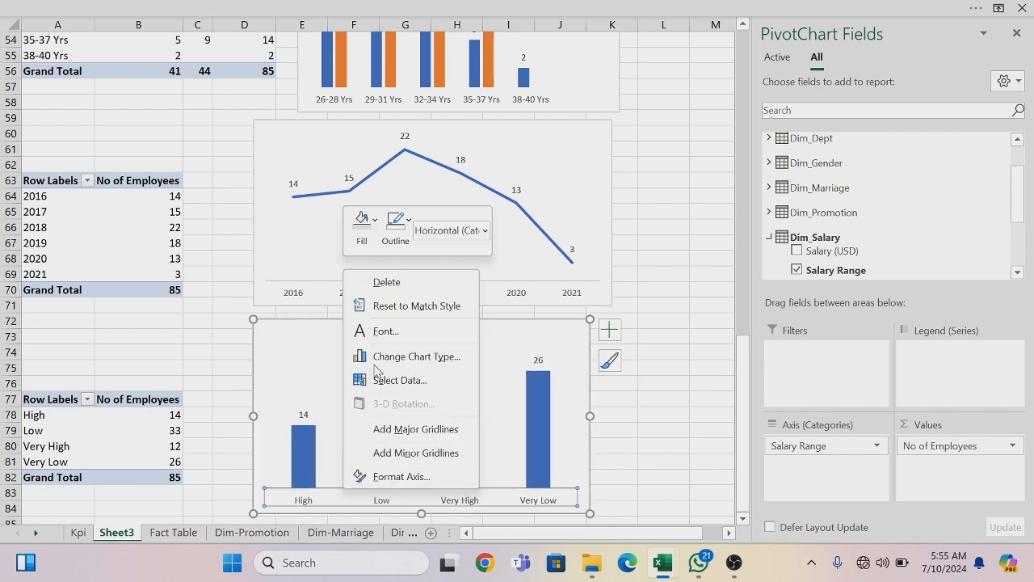
{"action": "left_click", "coordinate": [409, 222]}
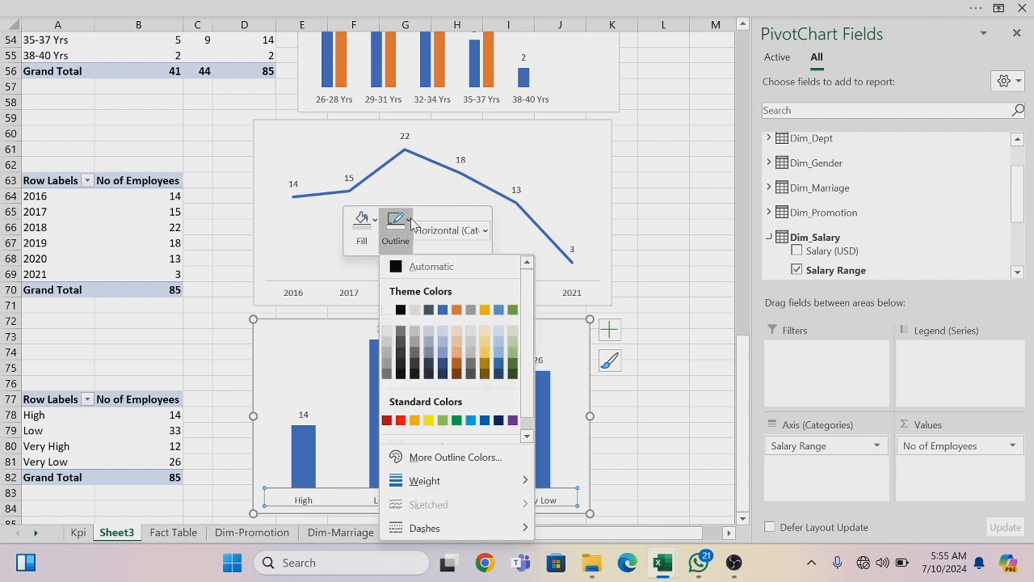
{"action": "scroll", "coordinate": [407, 436], "scroll_direction": "down", "scroll_amount": 1}
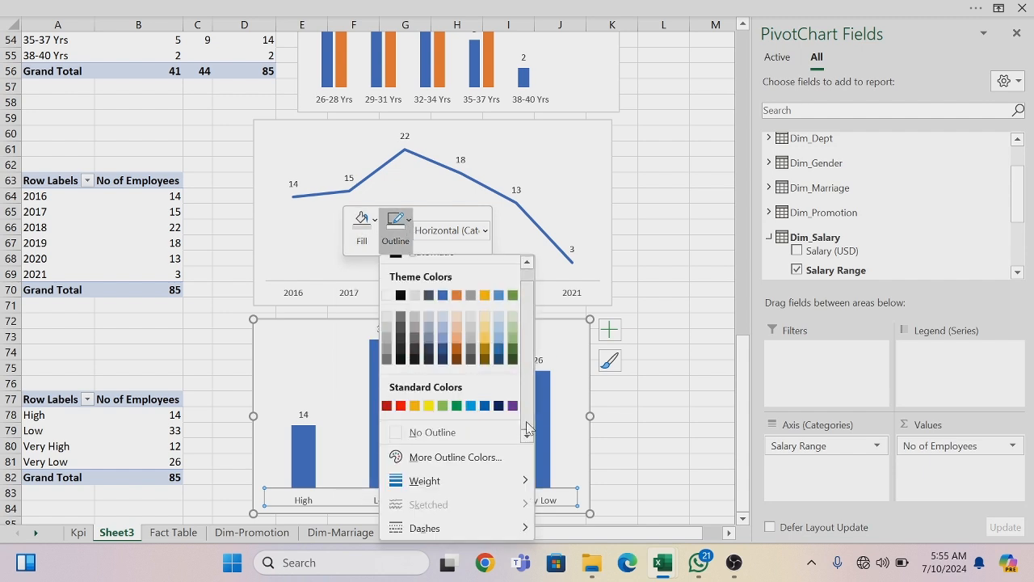
{"action": "left_click", "coordinate": [407, 436]}
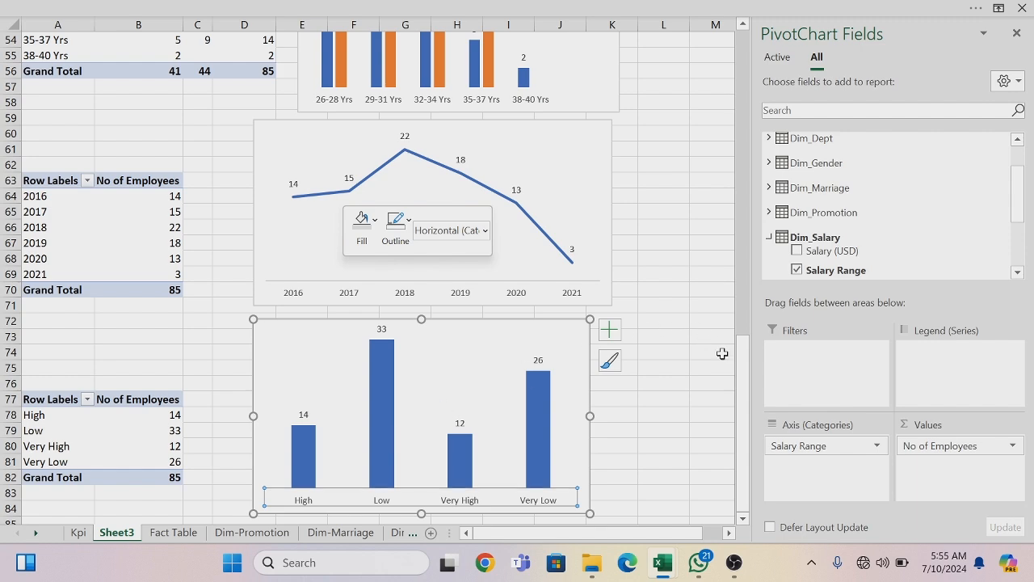
Copy the Salary Range PivotTable and paste a duplicate at cell A89 below it
{"action": "left_click", "coordinate": [743, 518]}
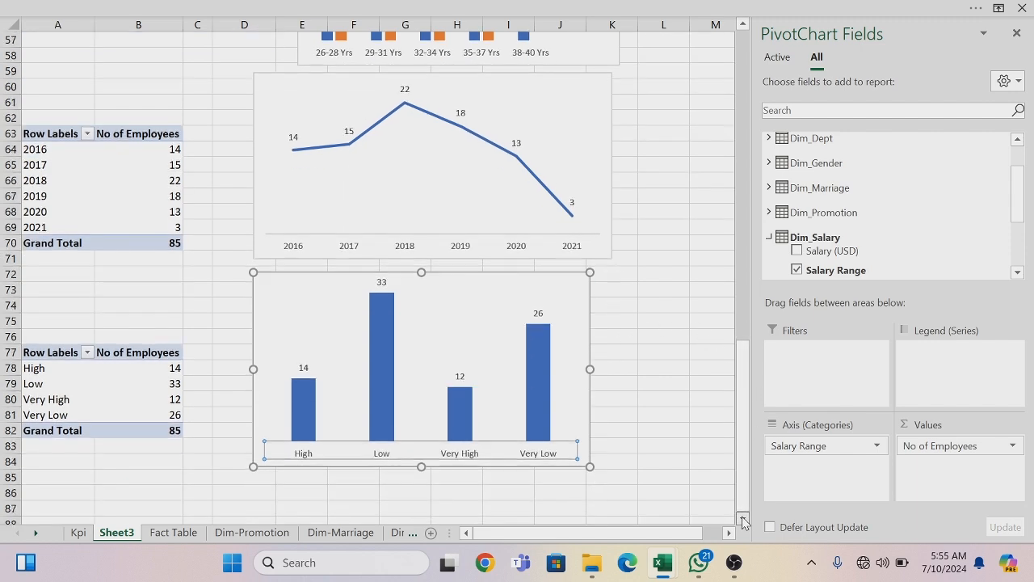
{"action": "left_click", "coordinate": [744, 521]}
{"action": "left_click", "coordinate": [743, 521]}
{"action": "left_click", "coordinate": [743, 521]}
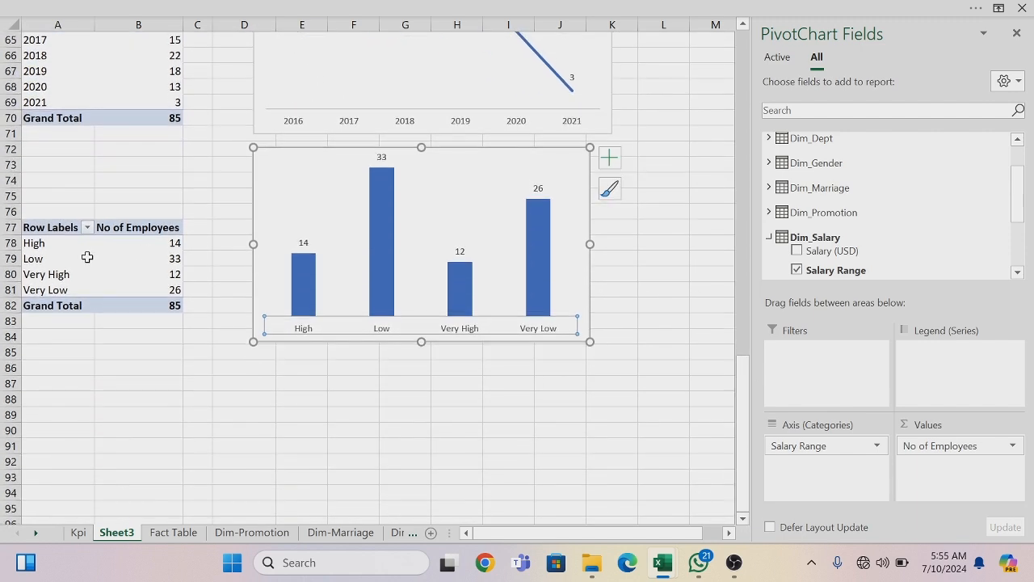
{"action": "left_click_drag", "start_coordinate": [57, 231], "coordinate": [129, 304]}
{"action": "key", "text": "ctrl+c"}
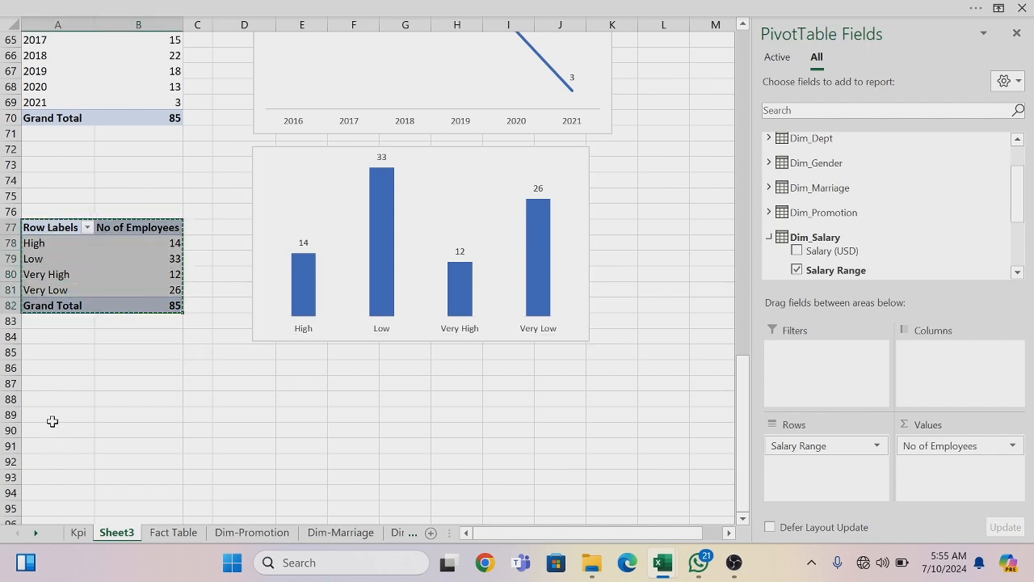
{"action": "left_click", "coordinate": [52, 419]}
{"action": "key", "text": "ctrl+v"}
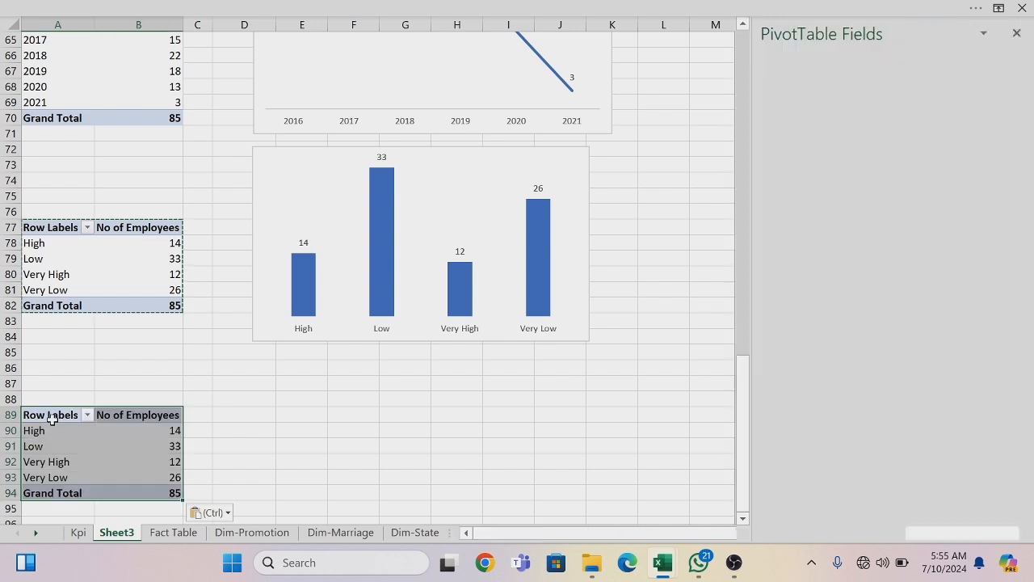
{"action": "key", "text": "Escape"}
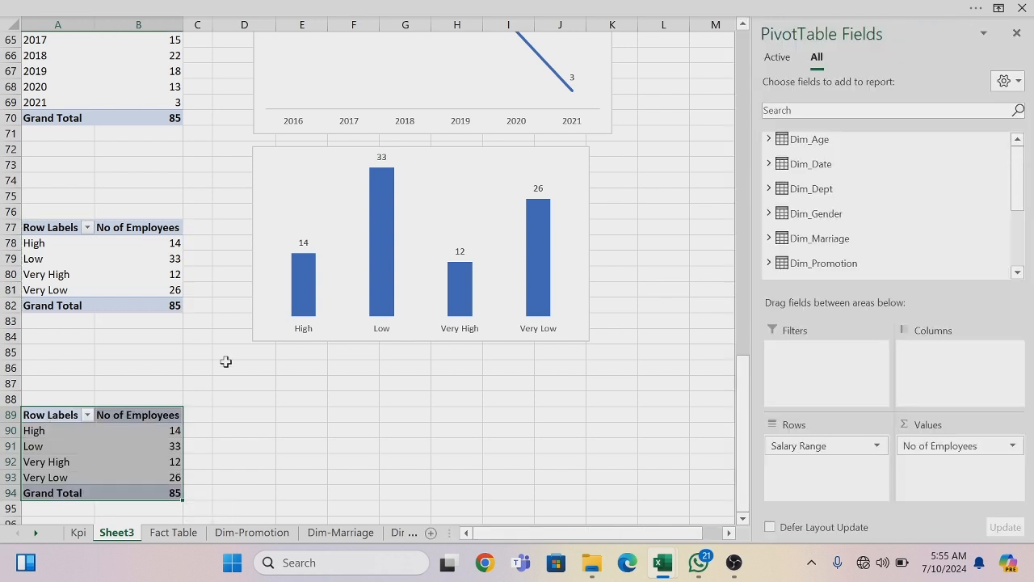
Replace Salary Range with the Department field from Dim_Dept as the rows of the pasted PivotTable
{"action": "left_click_drag", "start_coordinate": [813, 445], "coordinate": [608, 422]}
{"action": "left_click", "coordinate": [768, 188]}
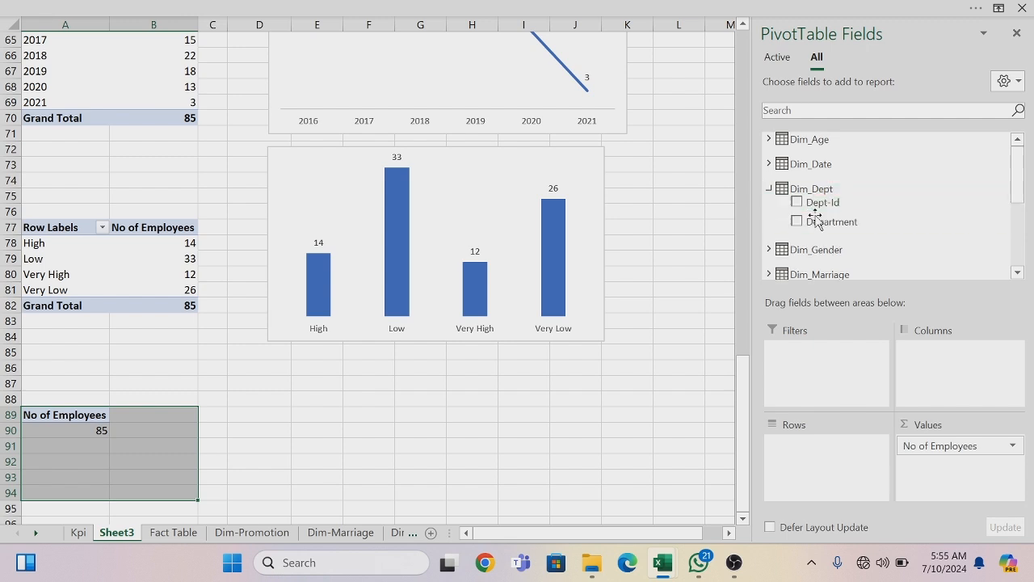
{"action": "left_click_drag", "start_coordinate": [816, 220], "coordinate": [806, 453]}
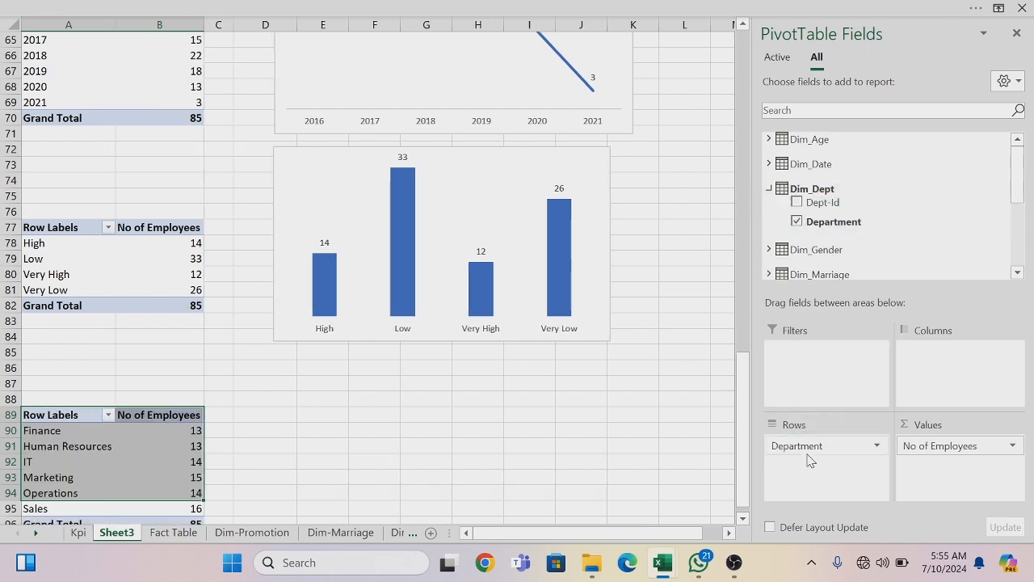
Insert a Clustered Bar PivotChart from the Department PivotTable
{"action": "left_click", "coordinate": [192, 437]}
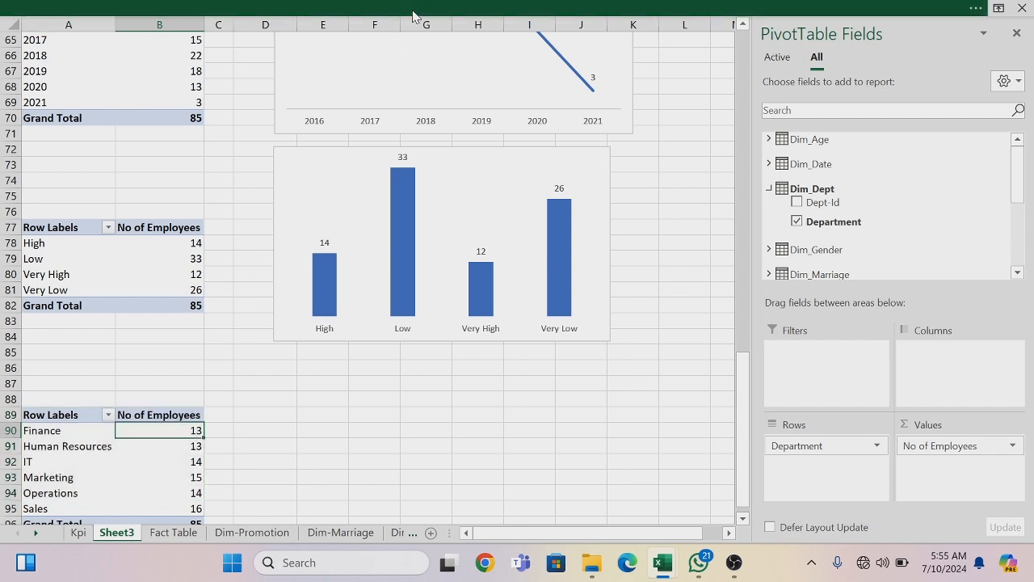
{"action": "left_click", "coordinate": [726, 7]}
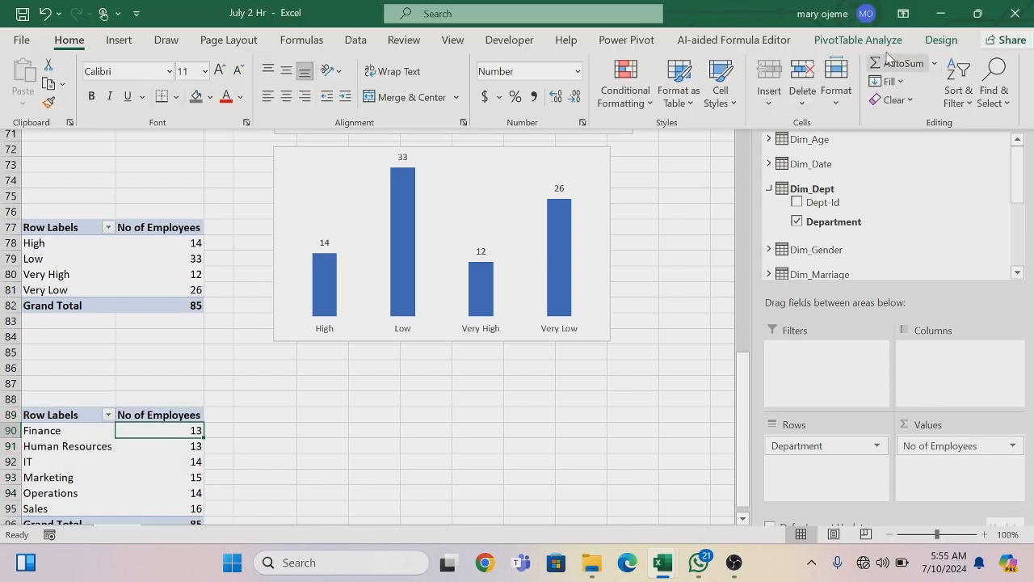
{"action": "left_click", "coordinate": [868, 39]}
{"action": "left_click", "coordinate": [818, 77]}
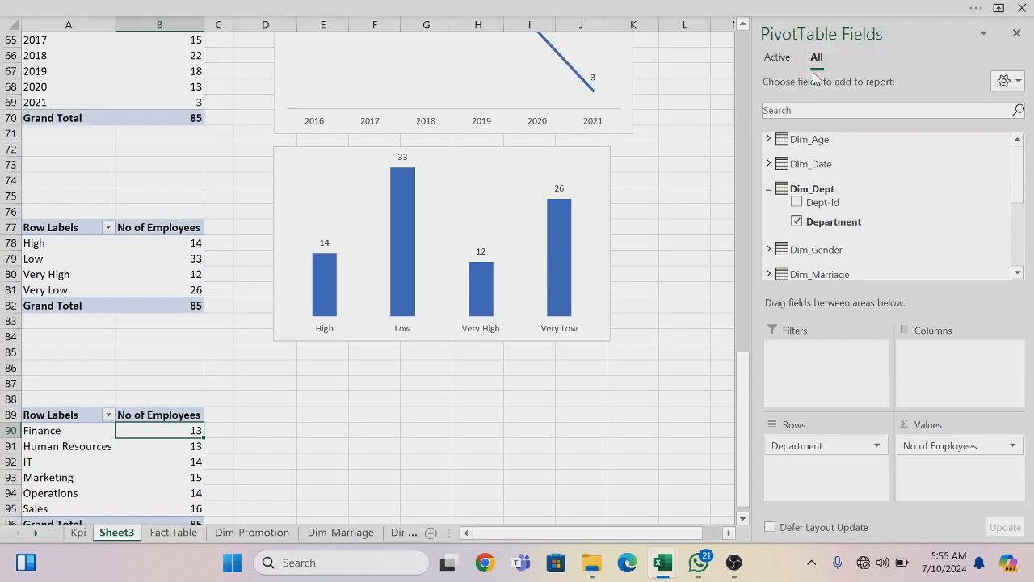
{"action": "left_click", "coordinate": [327, 197]}
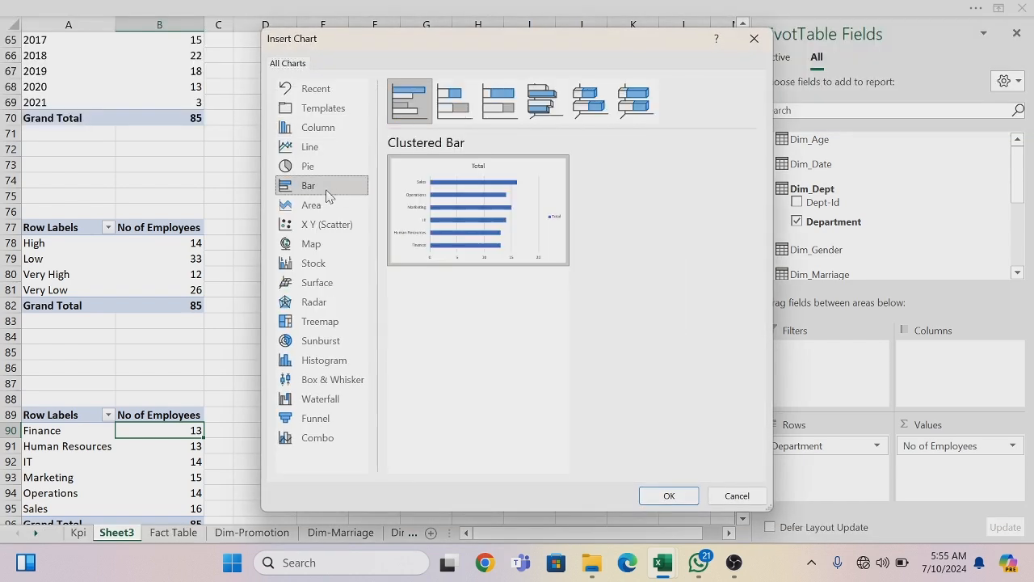
{"action": "left_click", "coordinate": [675, 498]}
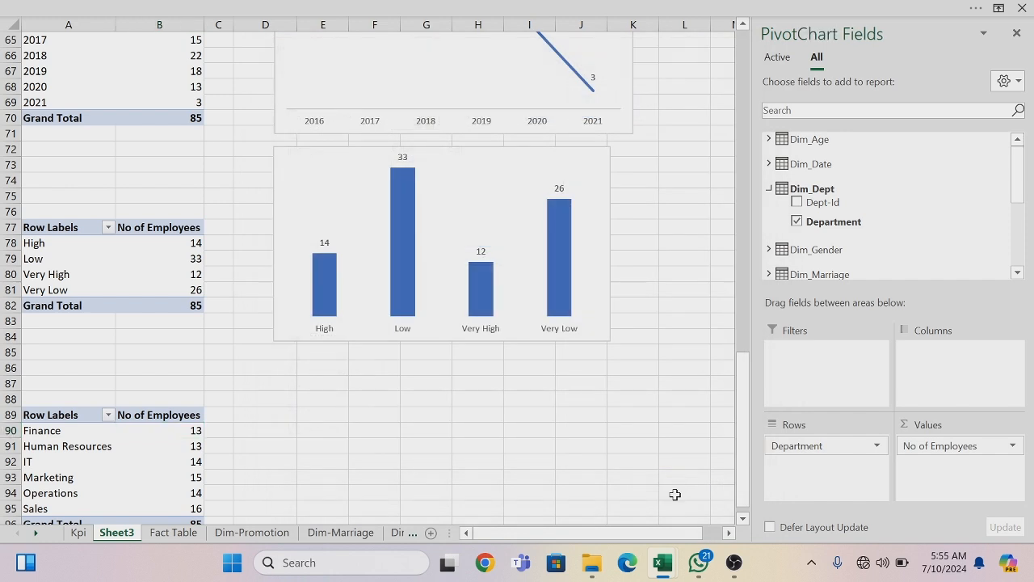
Sort the Department PivotTable by No of Employees from smallest to largest
{"action": "left_click", "coordinate": [179, 430]}
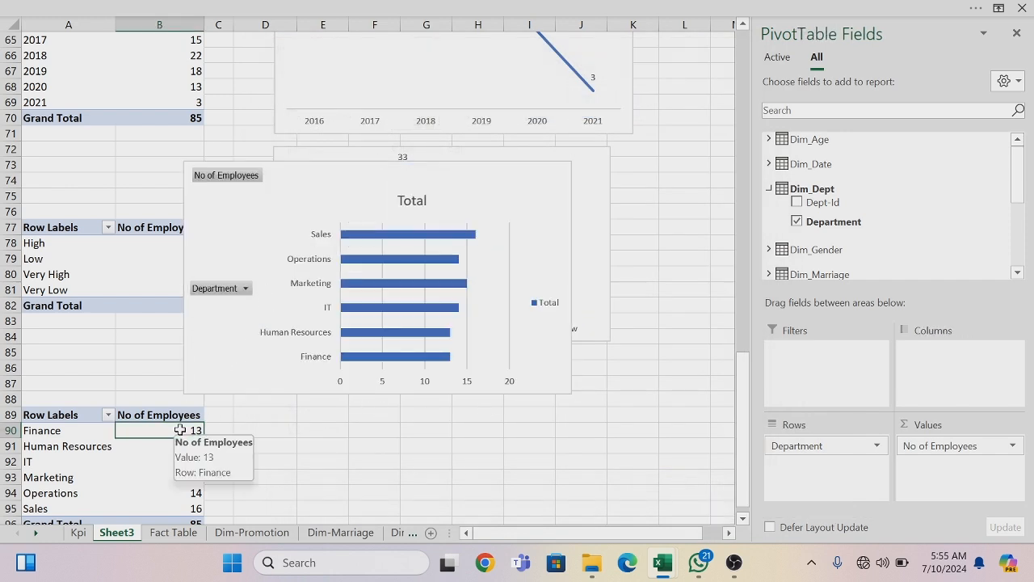
{"action": "right_click", "coordinate": [179, 429]}
{"action": "mouse_move", "coordinate": [266, 232]}
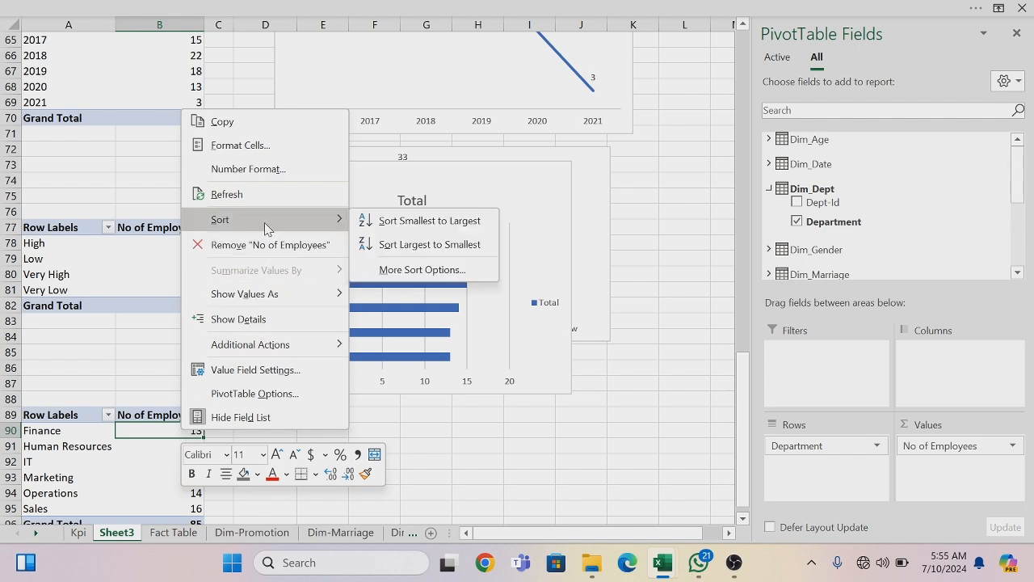
{"action": "left_click", "coordinate": [394, 226]}
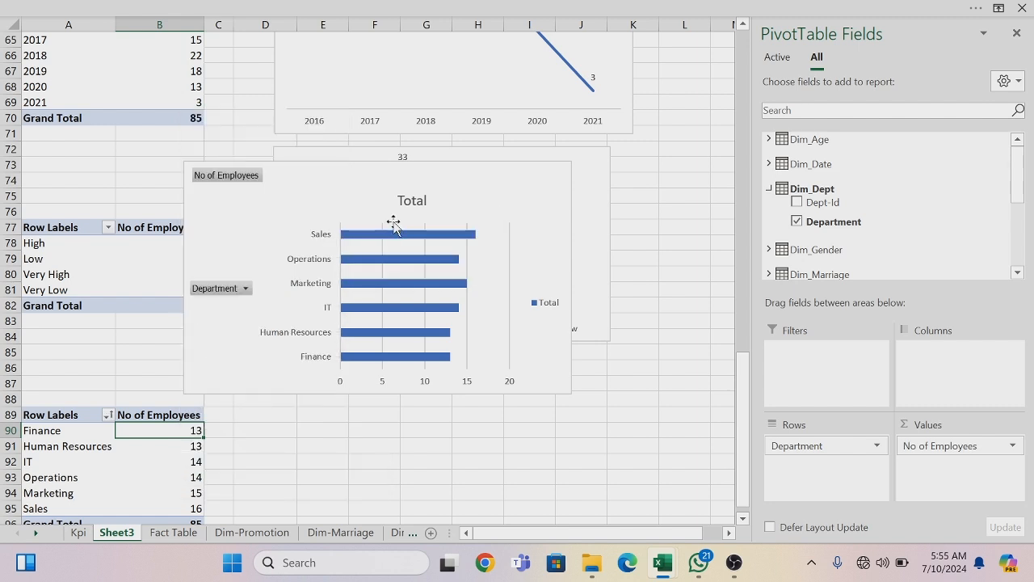
Remove the primary horizontal axis, chart title, gridlines and legend from the department bar chart and add data labels
{"action": "left_click", "coordinate": [501, 164]}
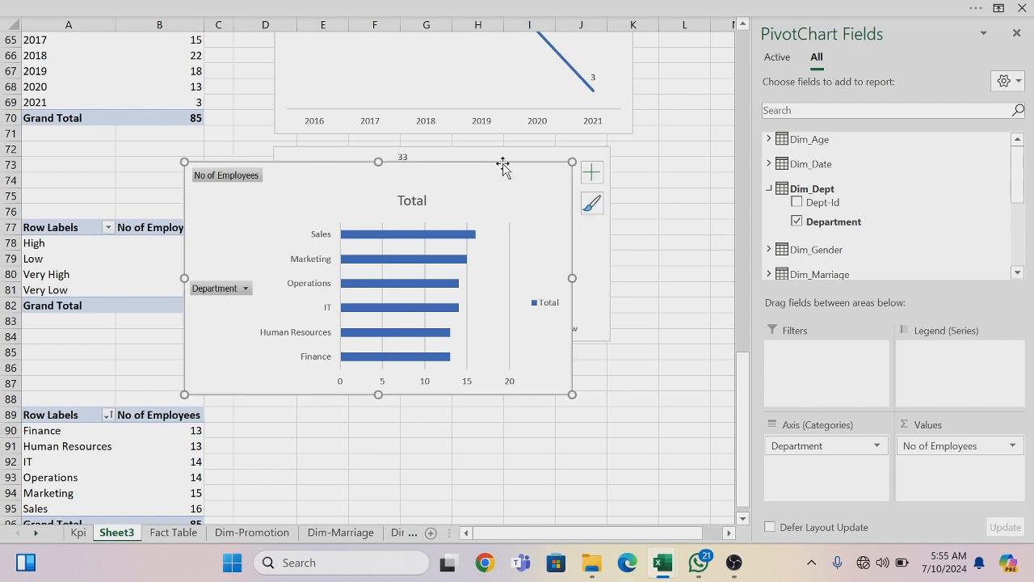
{"action": "left_click", "coordinate": [591, 172]}
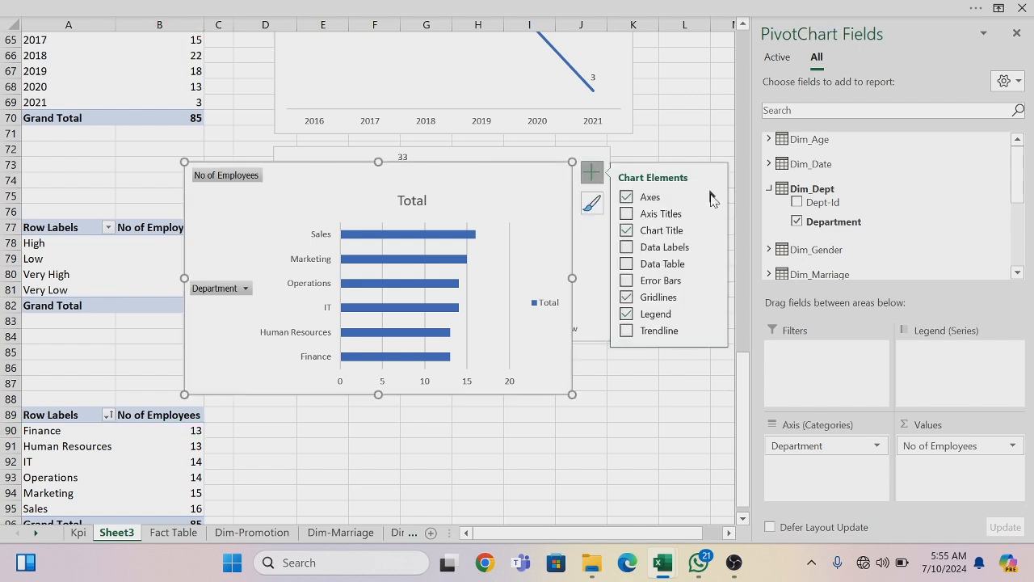
{"action": "left_click", "coordinate": [710, 198]}
{"action": "left_click", "coordinate": [744, 221]}
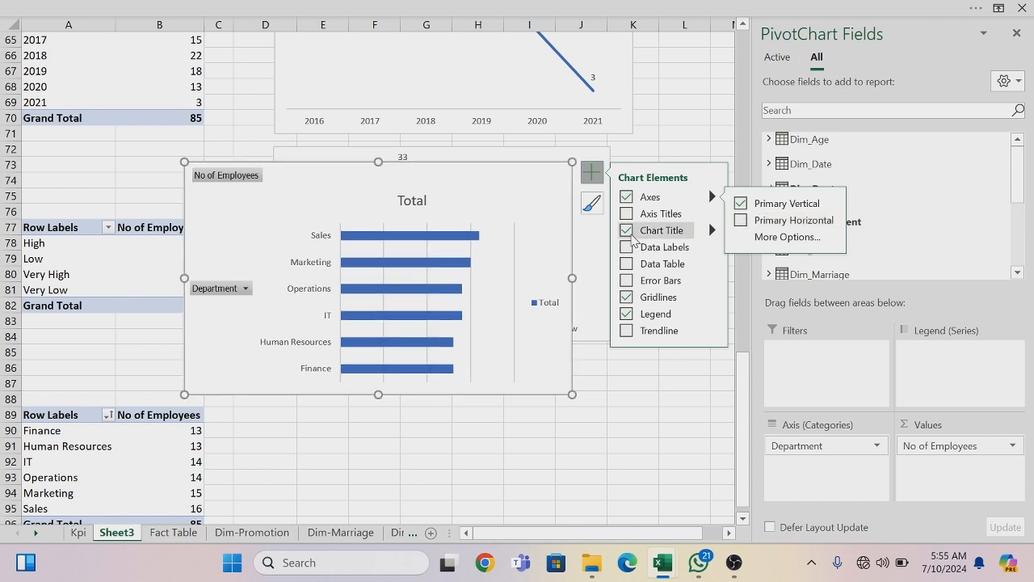
{"action": "left_click", "coordinate": [627, 230]}
{"action": "left_click", "coordinate": [627, 247]}
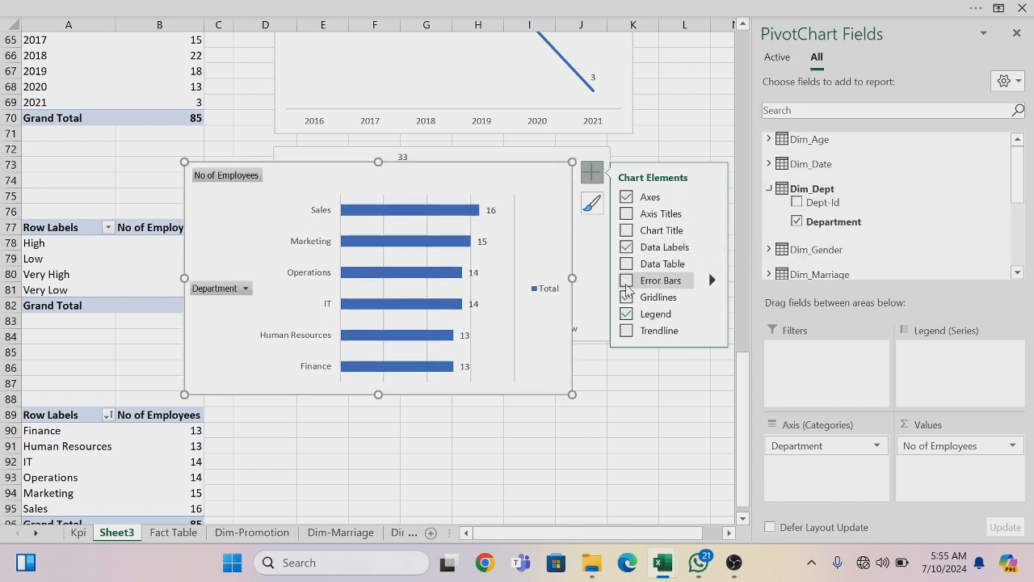
{"action": "left_click", "coordinate": [625, 298]}
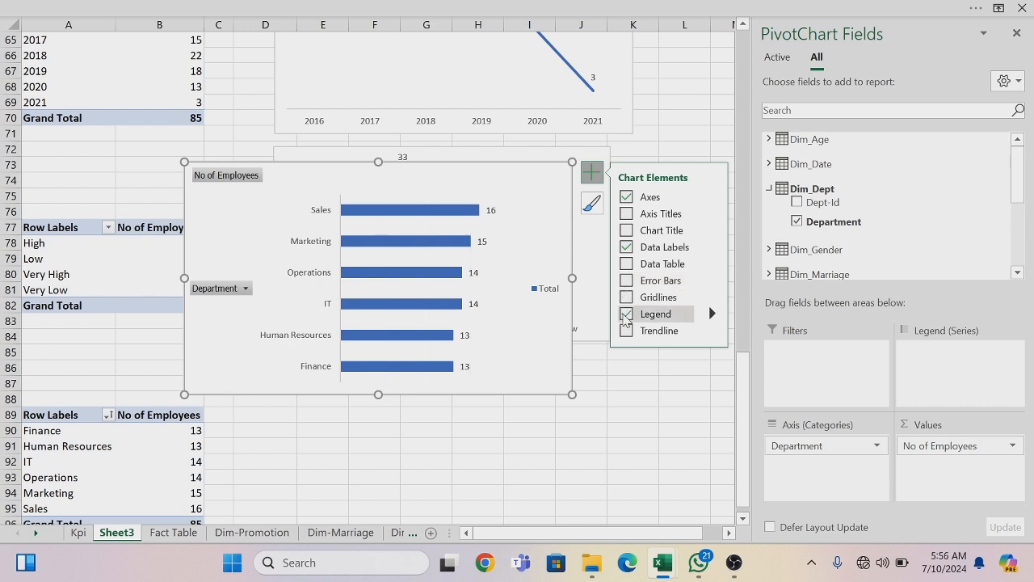
{"action": "left_click", "coordinate": [626, 315]}
Open the options of the No of Employees field button on the department bar chart
{"action": "right_click", "coordinate": [246, 179]}
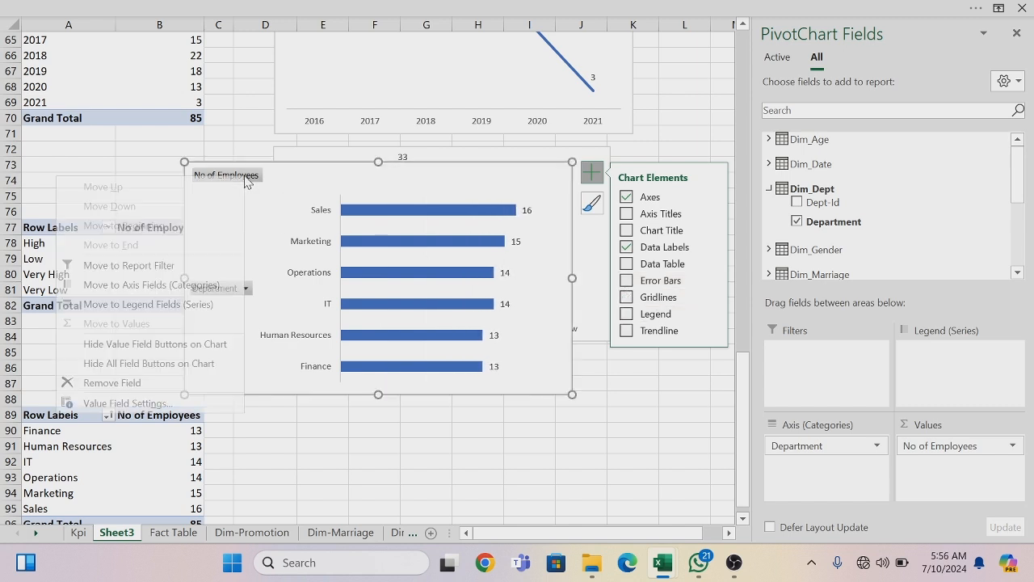
Hide all field buttons on the department bar chart and remove the outline of its vertical category axis
{"action": "left_click", "coordinate": [156, 362]}
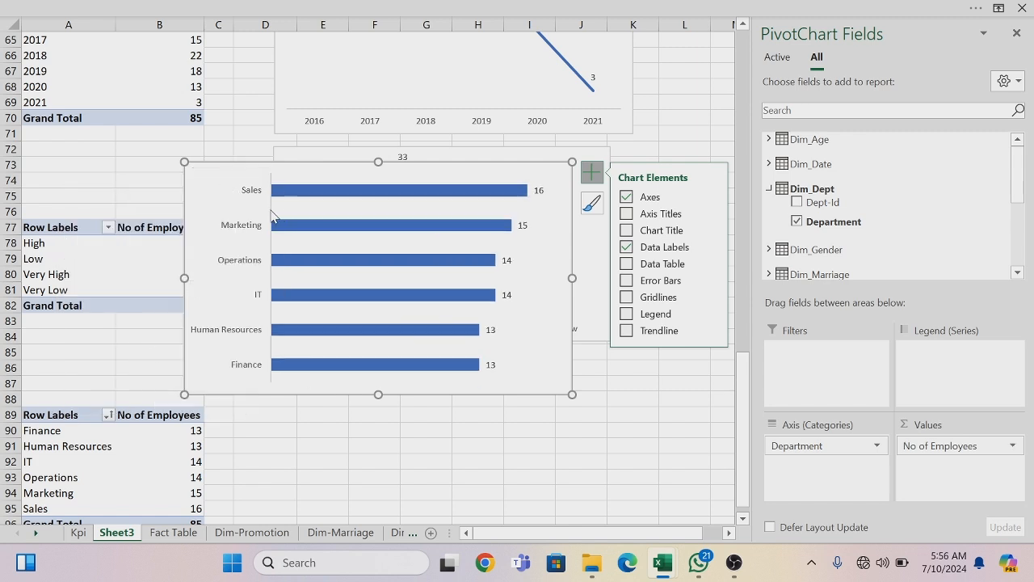
{"action": "right_click", "coordinate": [271, 217]}
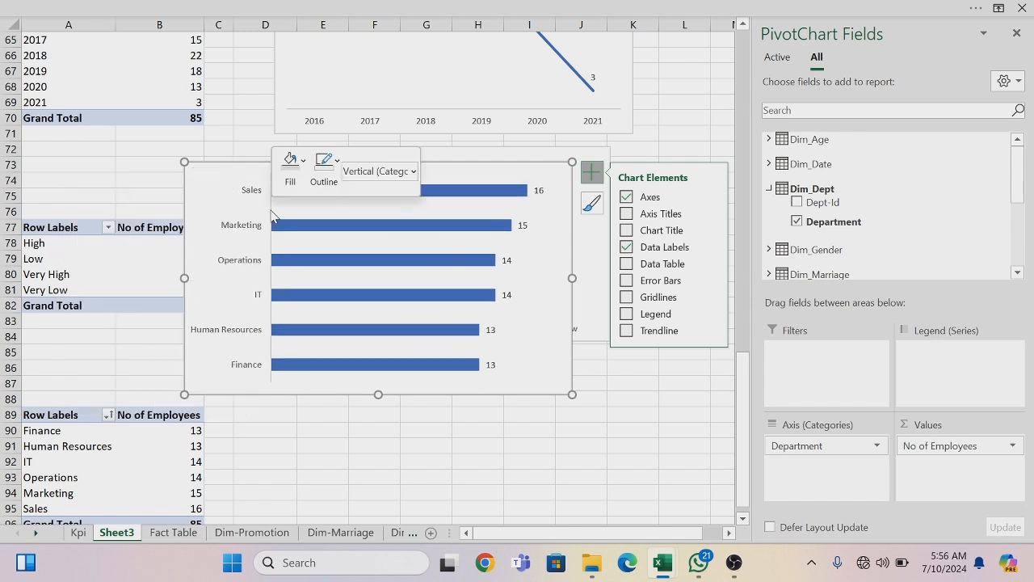
{"action": "left_click", "coordinate": [337, 164]}
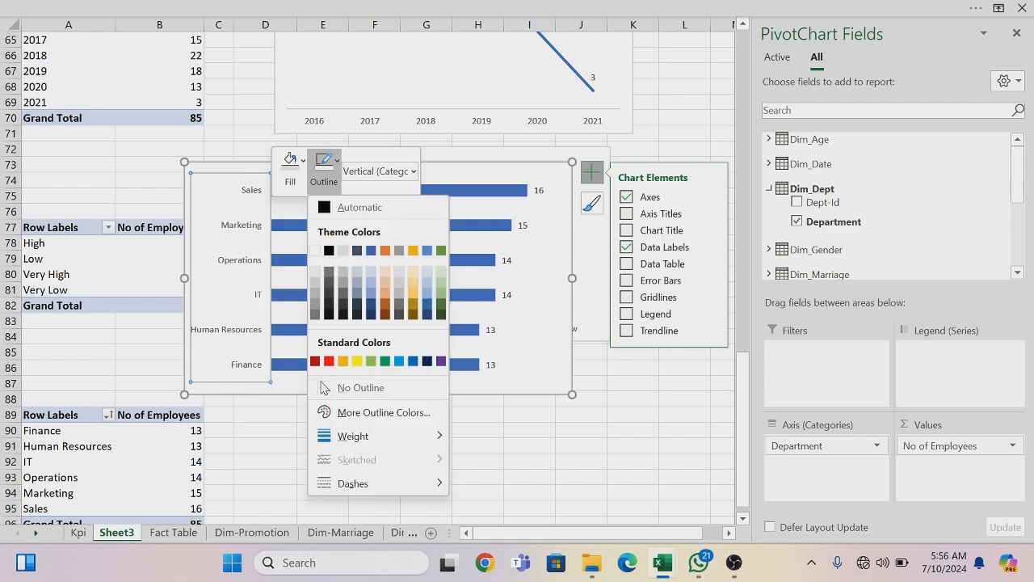
{"action": "left_click", "coordinate": [323, 391]}
Shrink the department bar chart and place it below the High/Low column chart, clear of the other charts
{"action": "left_click_drag", "start_coordinate": [185, 164], "coordinate": [246, 210]}
{"action": "left_click_drag", "start_coordinate": [300, 284], "coordinate": [304, 372]}
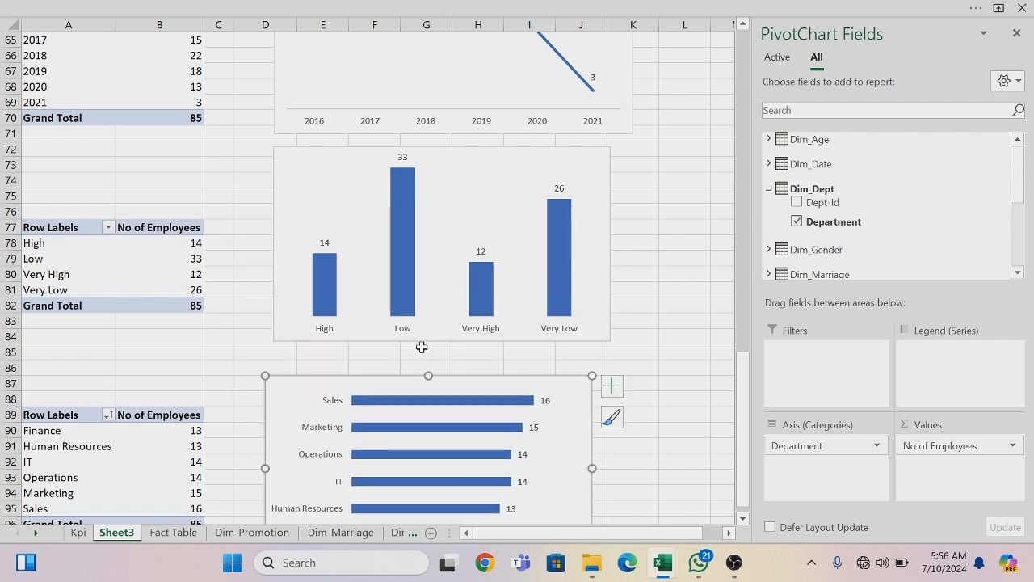
{"action": "left_click", "coordinate": [625, 366]}
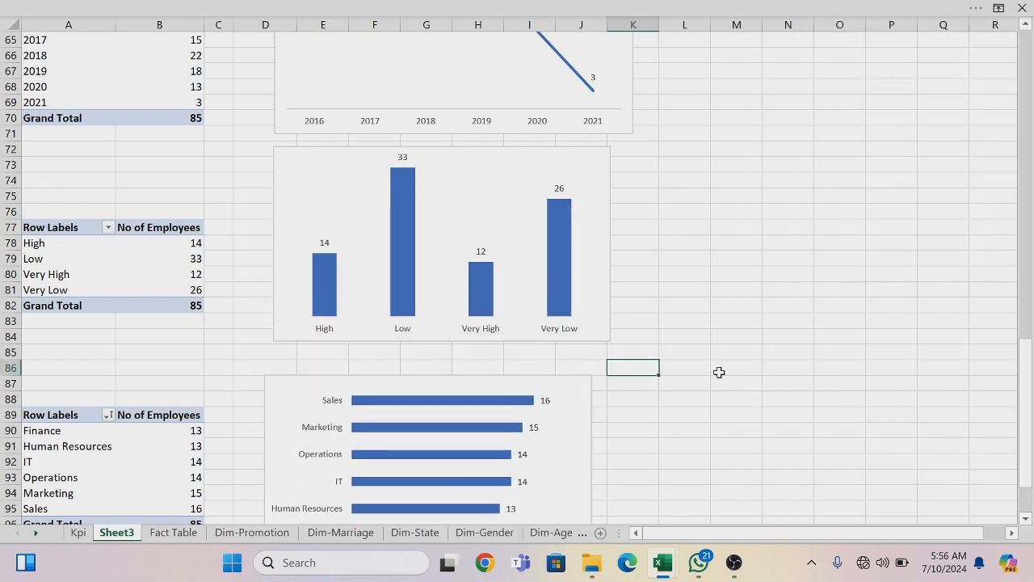
Rename the Sheet3 worksheet as Model
{"action": "double_click", "coordinate": [125, 534]}
{"action": "key", "text": "BackSpace"}
{"action": "type", "text": "M"}
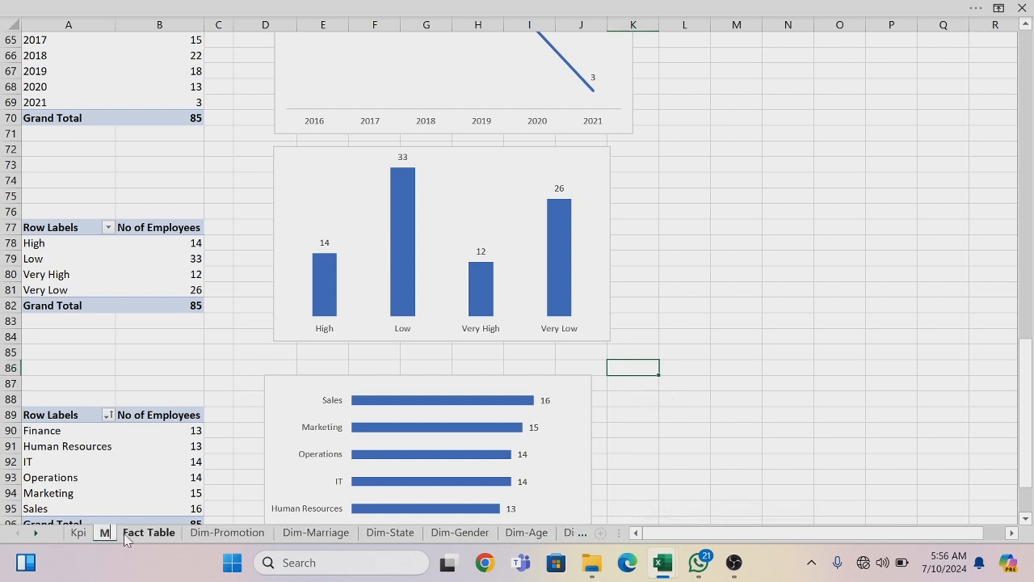
{"action": "type", "text": "odel"}
{"action": "key", "text": "Return"}
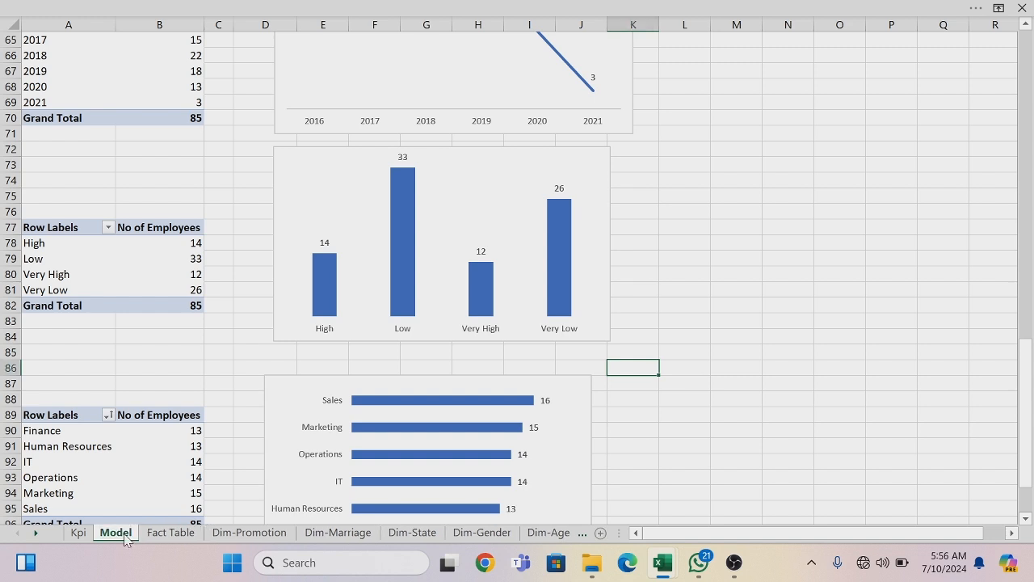
Insert a new worksheet before Kpi and name it Dashboard
{"action": "right_click", "coordinate": [71, 533]}
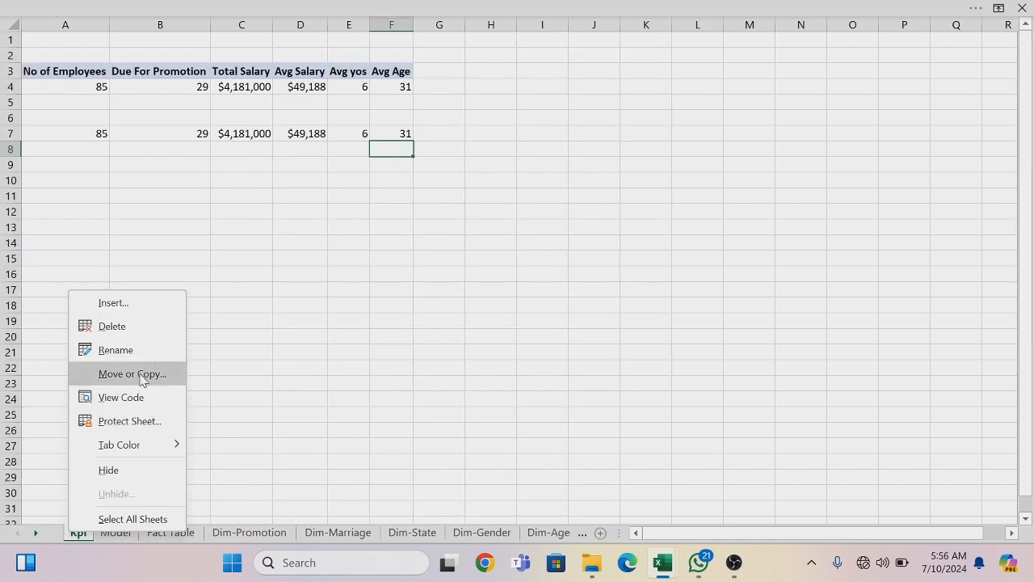
{"action": "left_click", "coordinate": [149, 304]}
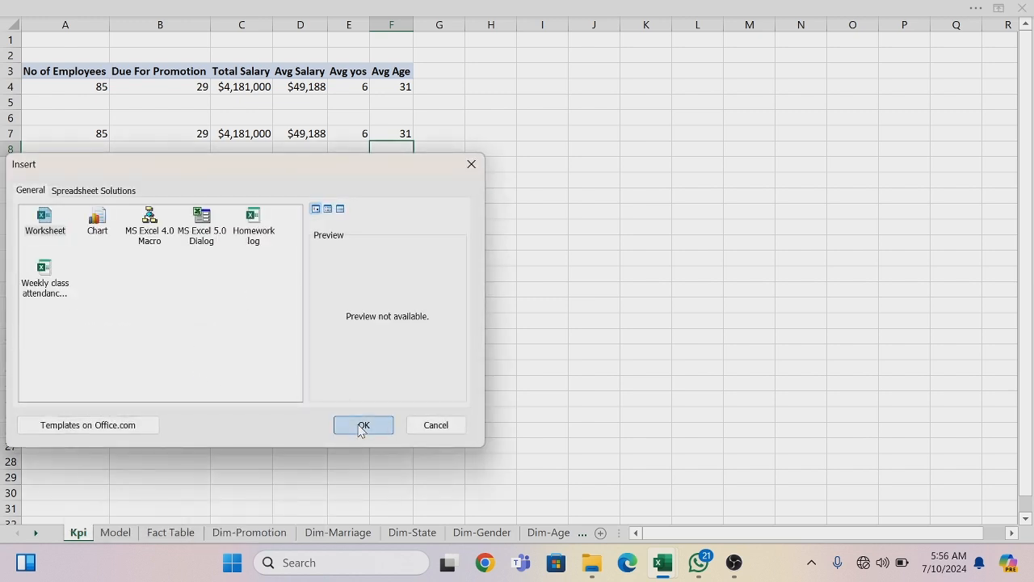
{"action": "left_click", "coordinate": [359, 423]}
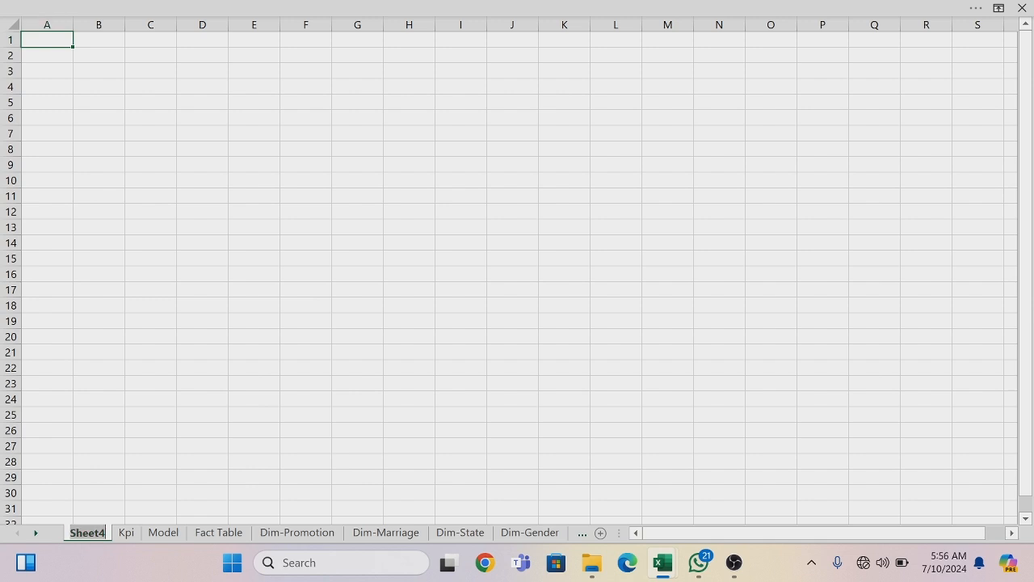
{"action": "left_click", "coordinate": [92, 536]}
{"action": "type", "text": "Dashboard"}
{"action": "key", "text": "Return"}
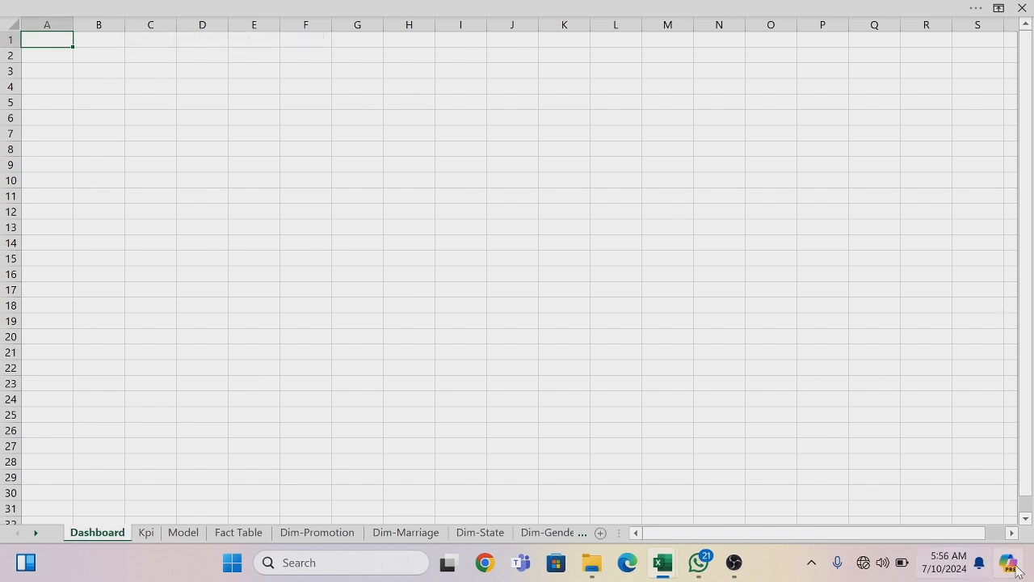
Hide all columns from U through the last column of the Dashboard sheet
{"action": "scroll", "coordinate": [909, 199], "scroll_direction": "right", "scroll_amount": 4}
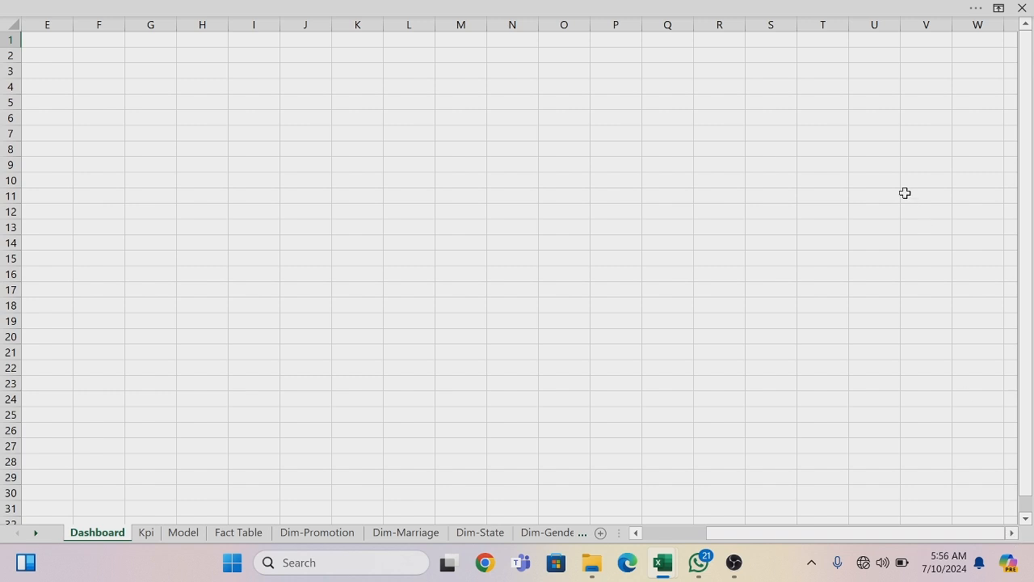
{"action": "left_click", "coordinate": [884, 23]}
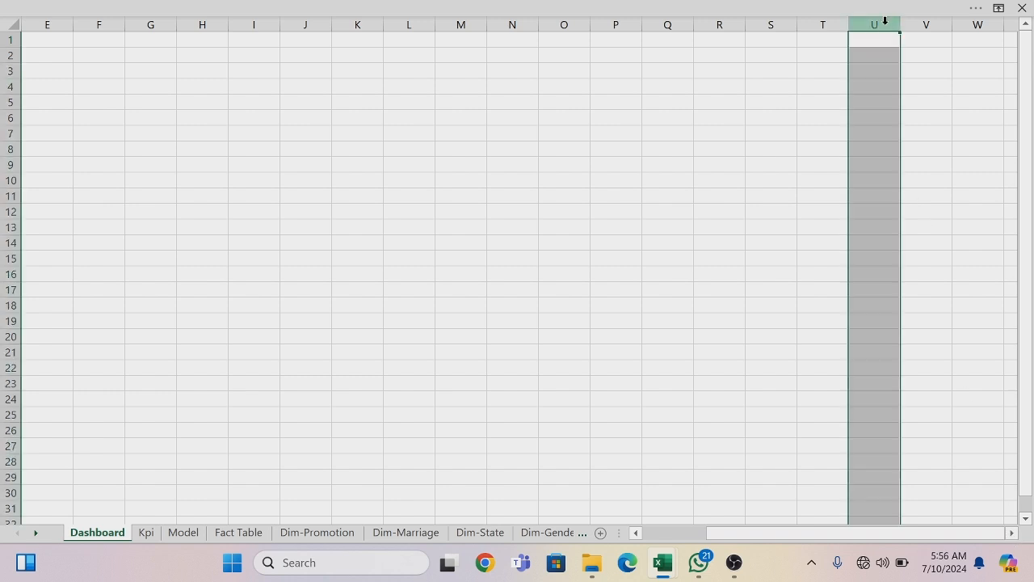
{"action": "key", "text": "ctrl+shift+Right"}
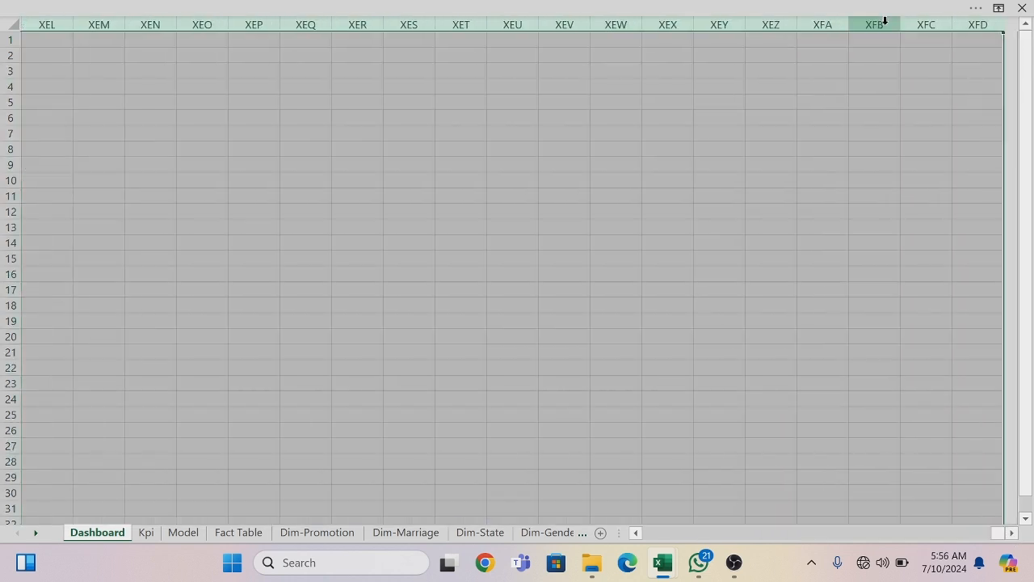
{"action": "right_click", "coordinate": [804, 117]}
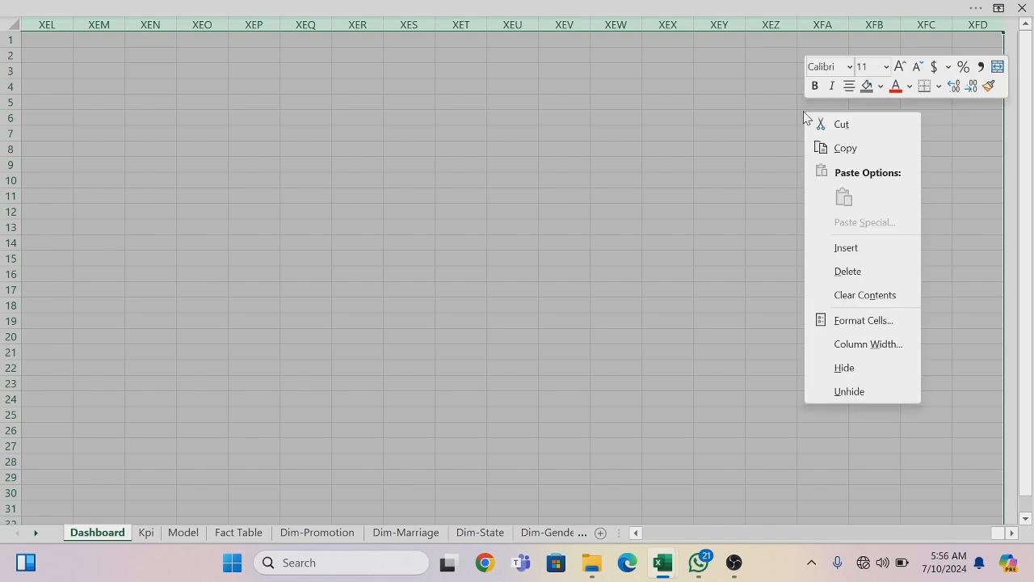
{"action": "left_click", "coordinate": [843, 368]}
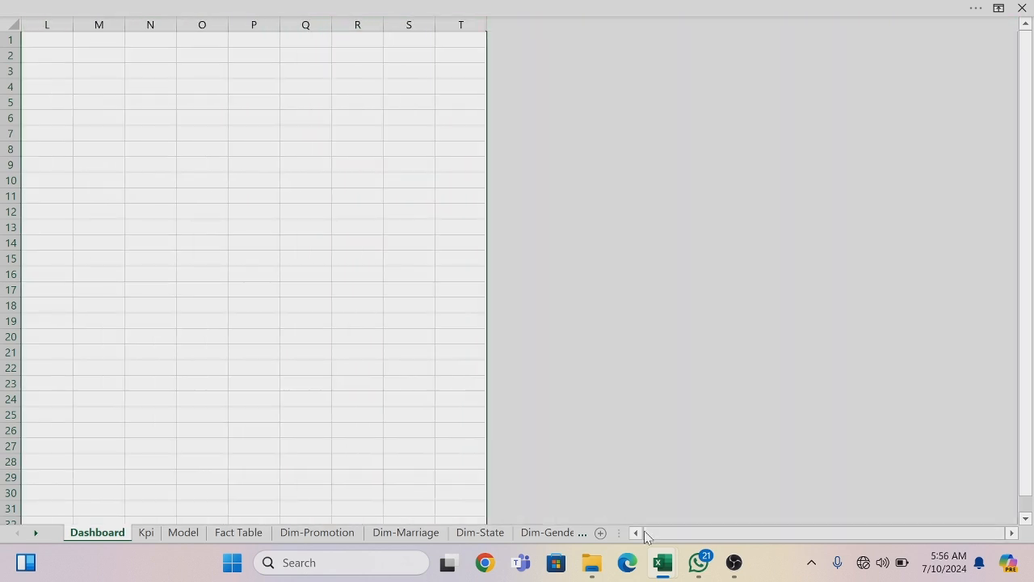
Hide all rows from 35 through the last row of the Dashboard sheet
{"action": "left_click", "coordinate": [635, 532]}
{"action": "left_click", "coordinate": [635, 532]}
{"action": "left_click", "coordinate": [636, 533]}
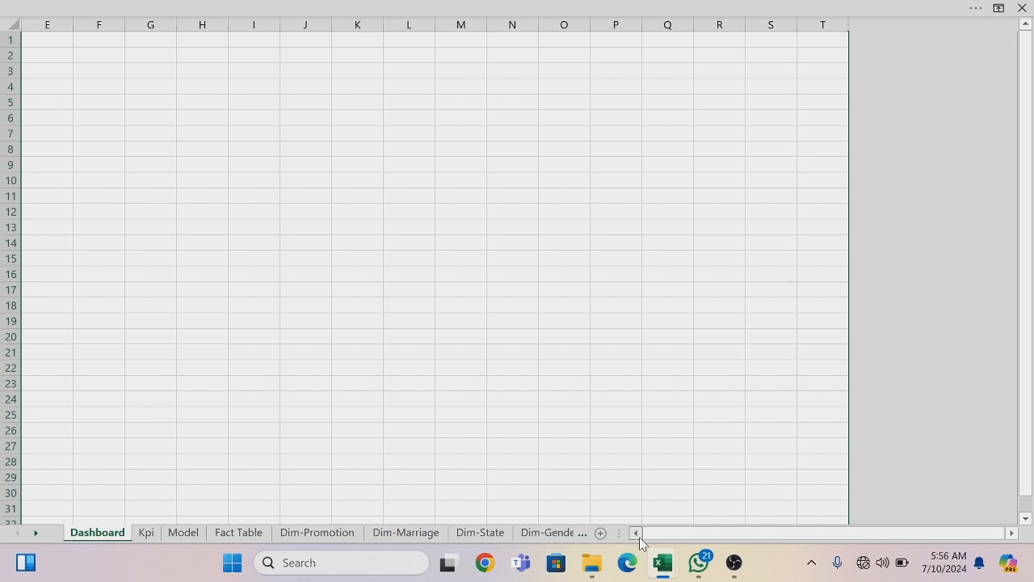
{"action": "left_click", "coordinate": [636, 532]}
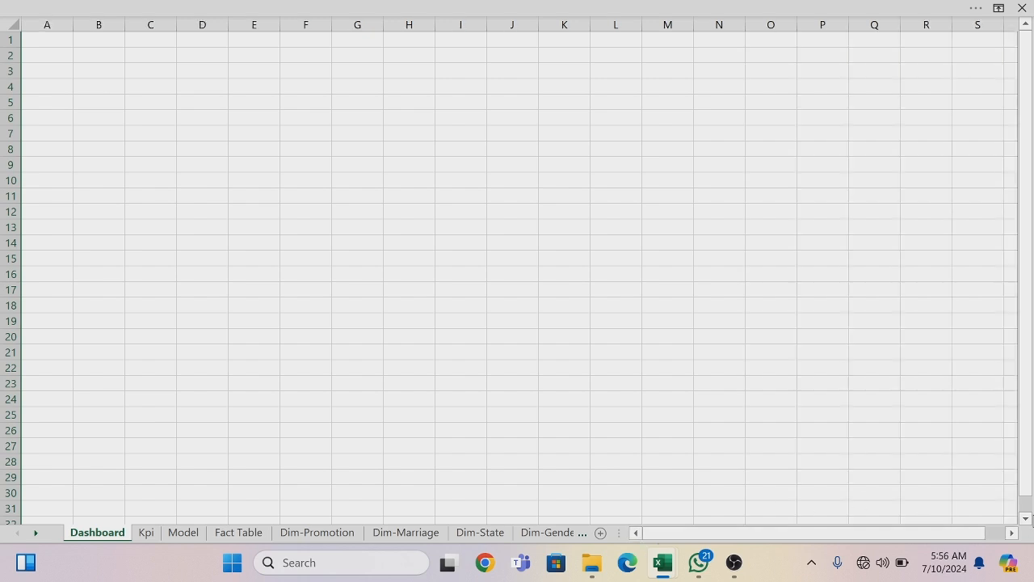
{"action": "scroll", "coordinate": [1025, 529], "scroll_direction": "down", "scroll_amount": 3}
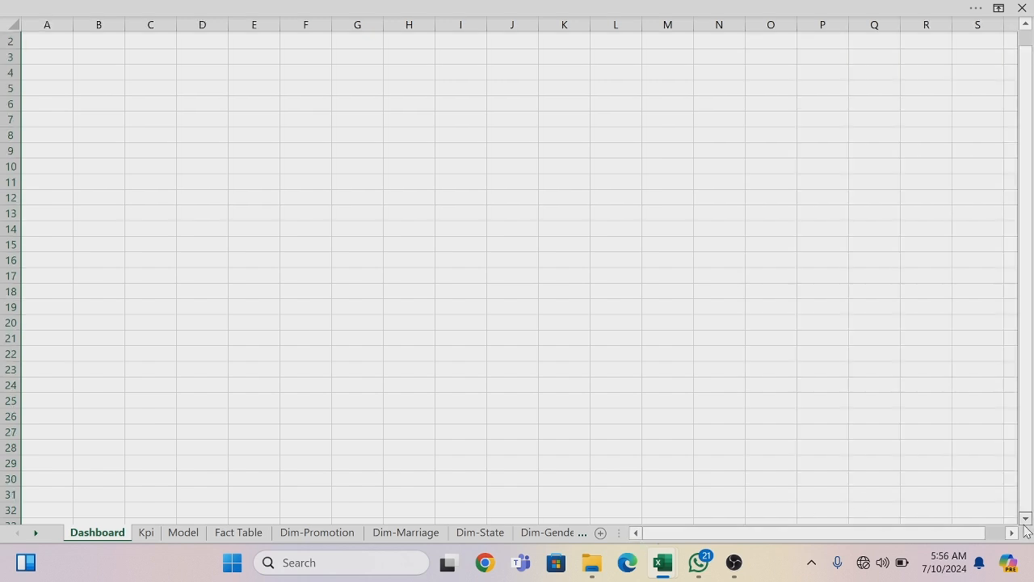
{"action": "left_click", "coordinate": [12, 467]}
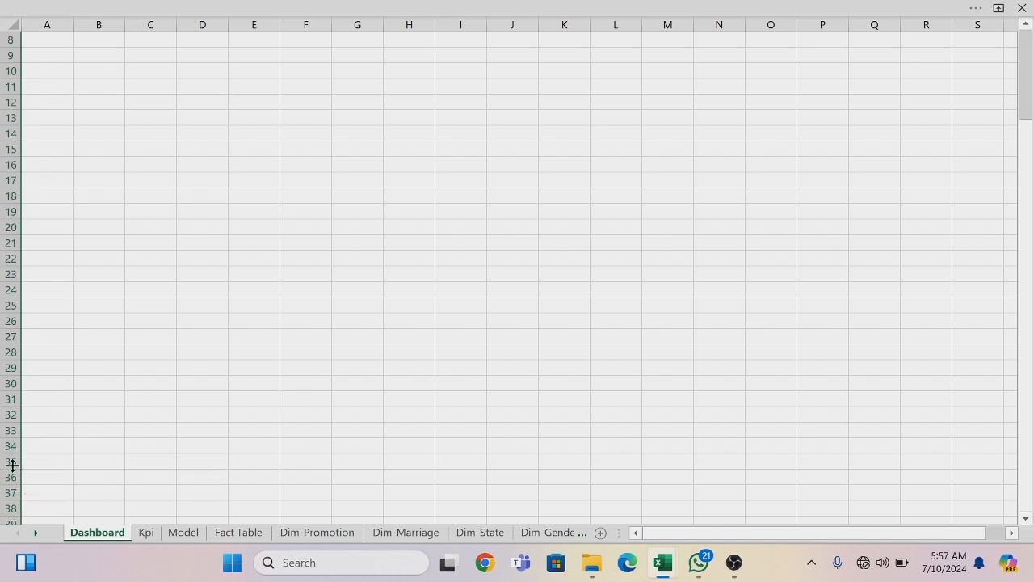
{"action": "left_click", "coordinate": [10, 461]}
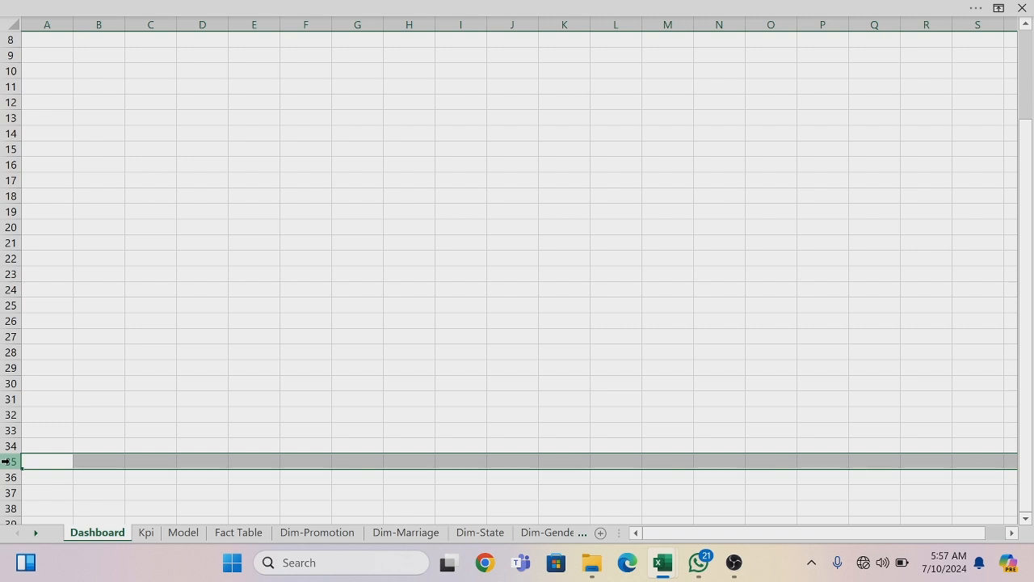
{"action": "key", "text": "ctrl+shift+Down"}
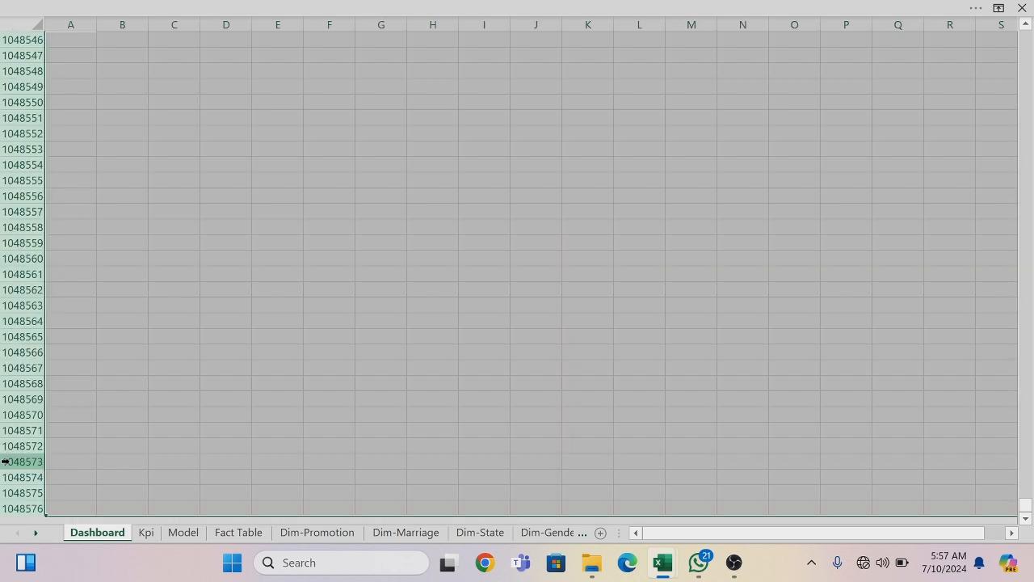
{"action": "right_click", "coordinate": [205, 295]}
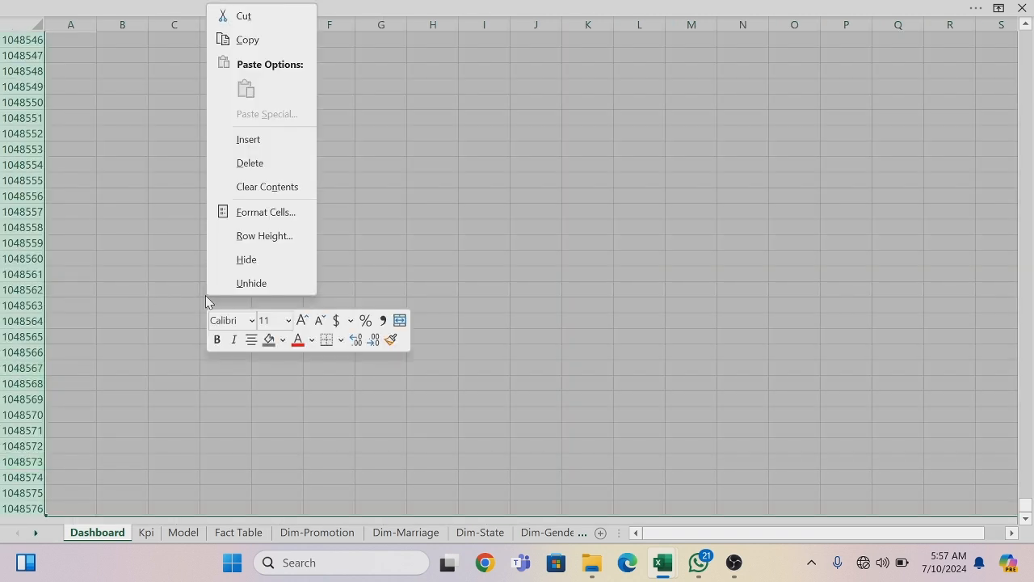
{"action": "left_click", "coordinate": [262, 263]}
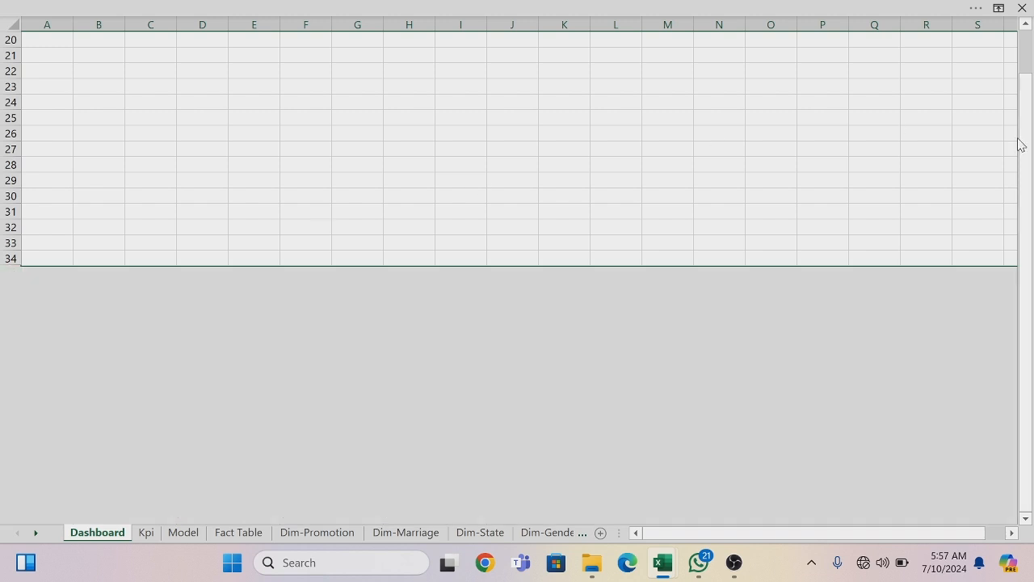
Turn off the headings and gridlines on the Dashboard sheet, and return to the full-screen view
{"action": "left_click_drag", "start_coordinate": [1026, 144], "coordinate": [1026, 136]}
{"action": "left_click", "coordinate": [809, 8]}
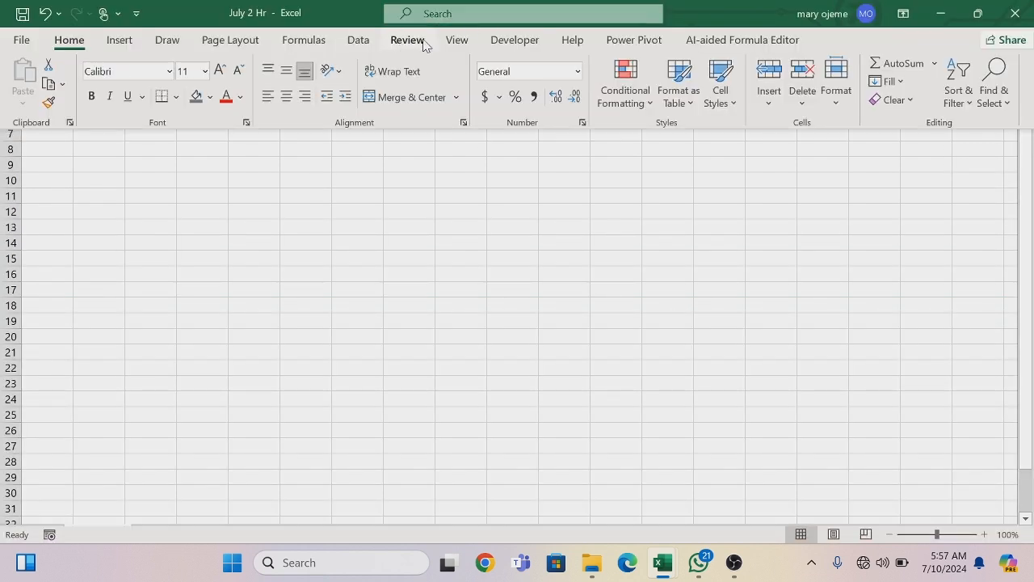
{"action": "left_click", "coordinate": [456, 40]}
{"action": "left_click", "coordinate": [240, 100]}
{"action": "left_click", "coordinate": [184, 98]}
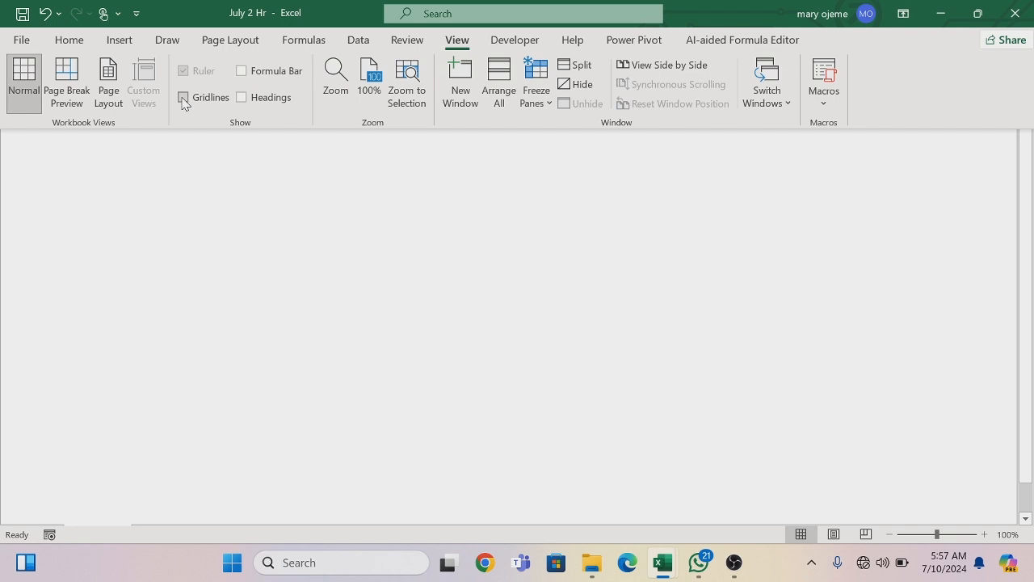
{"action": "key", "text": "ctrl+shift+F1"}
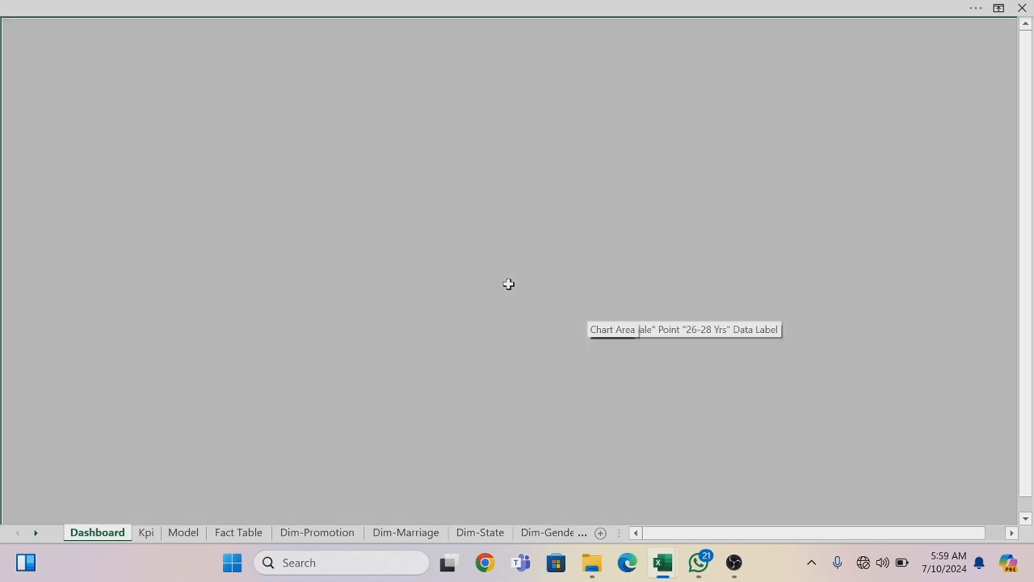
Fill the selected cells of the Dashboard sheet with a light gray theme color as the background
{"action": "right_click", "coordinate": [508, 283]}
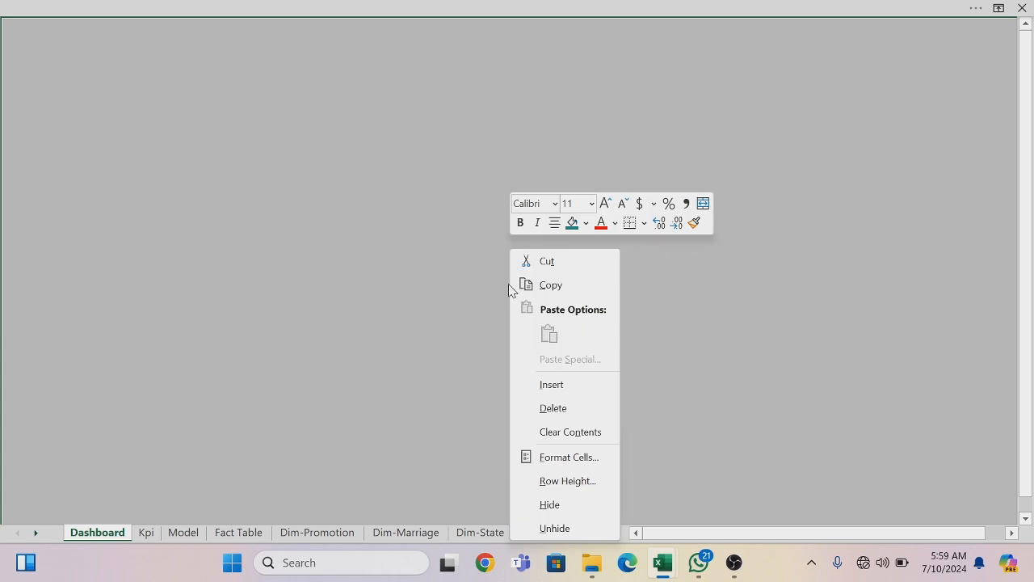
{"action": "left_click", "coordinate": [586, 224]}
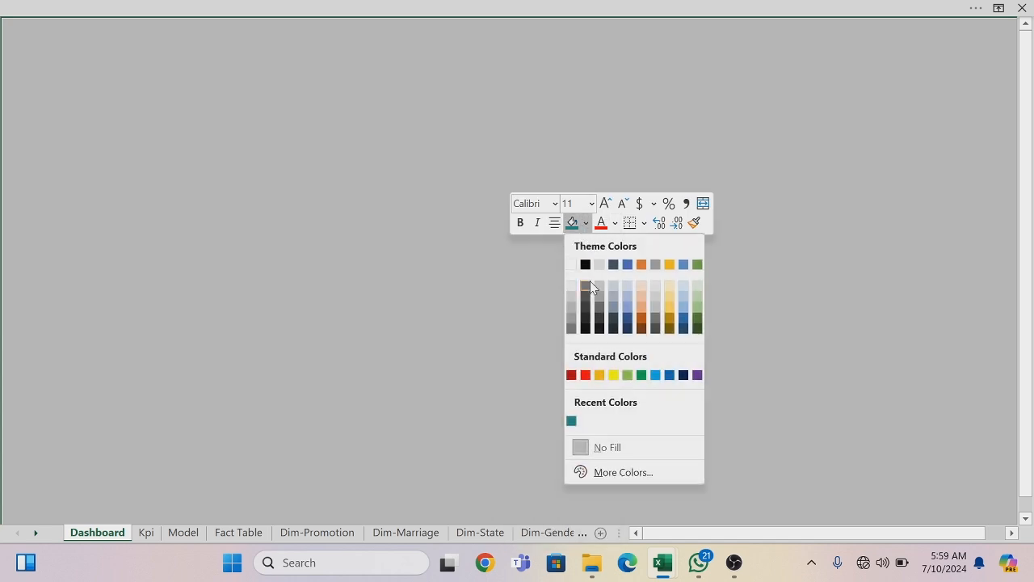
{"action": "left_click", "coordinate": [594, 285]}
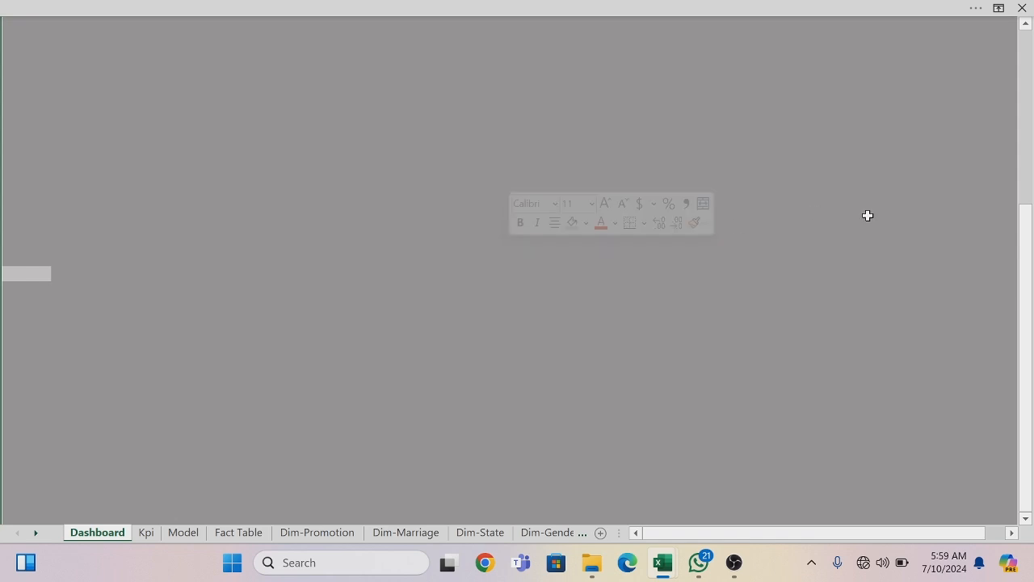
Insert a nearly square rounded rectangle shape in the upper left-centre area of the Dashboard sheet
{"action": "left_click_drag", "start_coordinate": [1013, 212], "coordinate": [1010, 24]}
{"action": "left_click", "coordinate": [410, 6]}
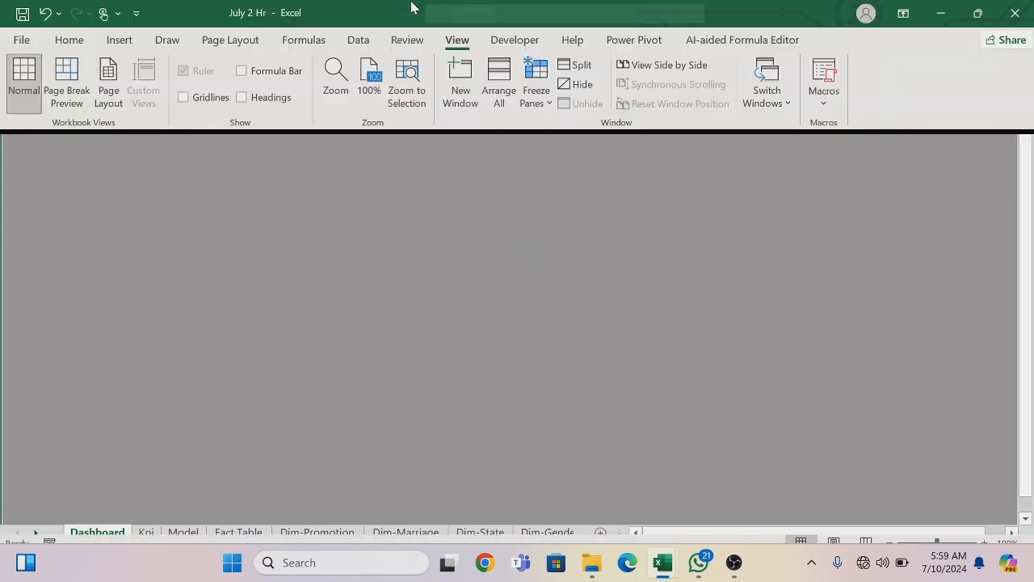
{"action": "left_click", "coordinate": [111, 45]}
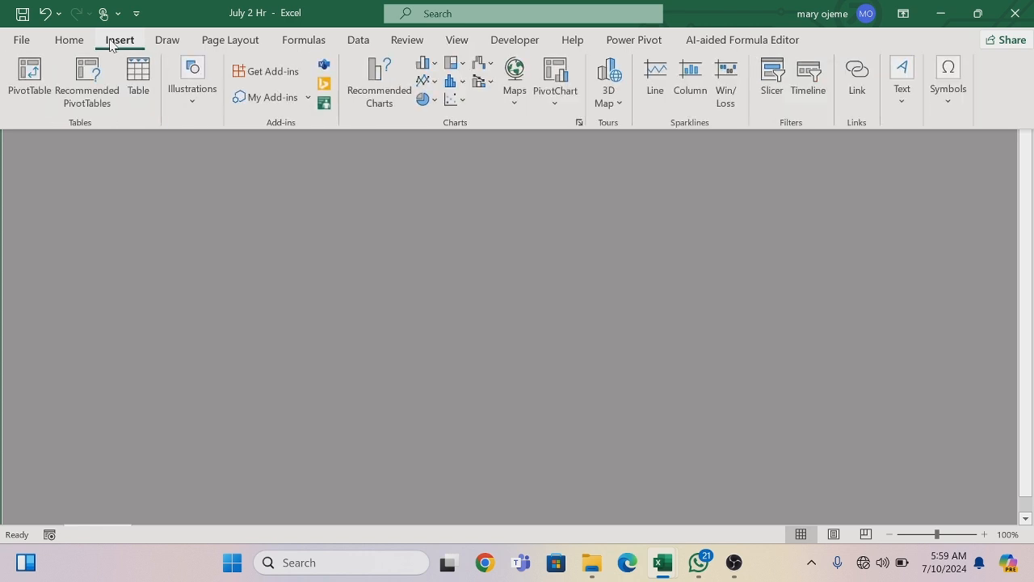
{"action": "left_click", "coordinate": [193, 105]}
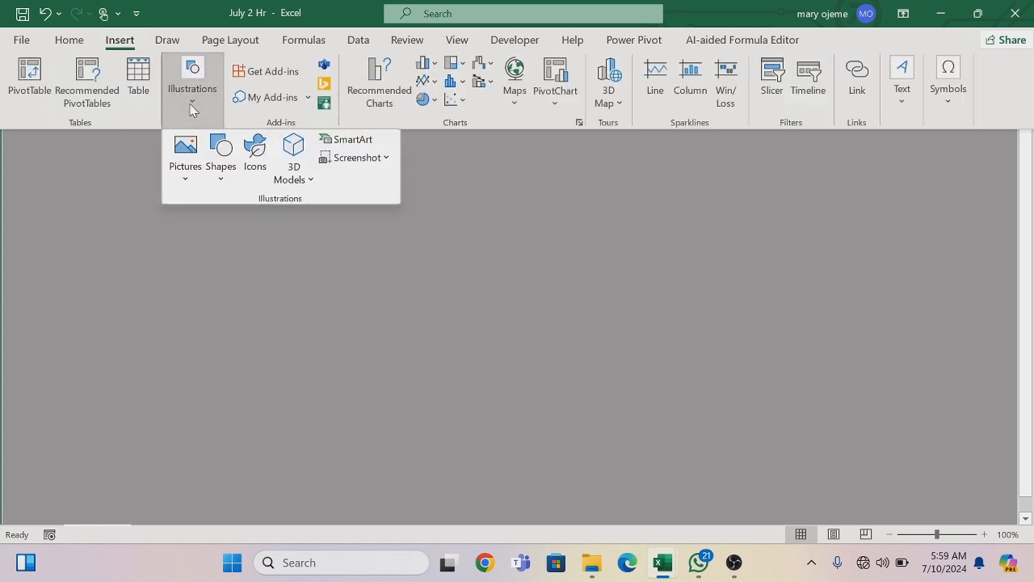
{"action": "left_click", "coordinate": [221, 182]}
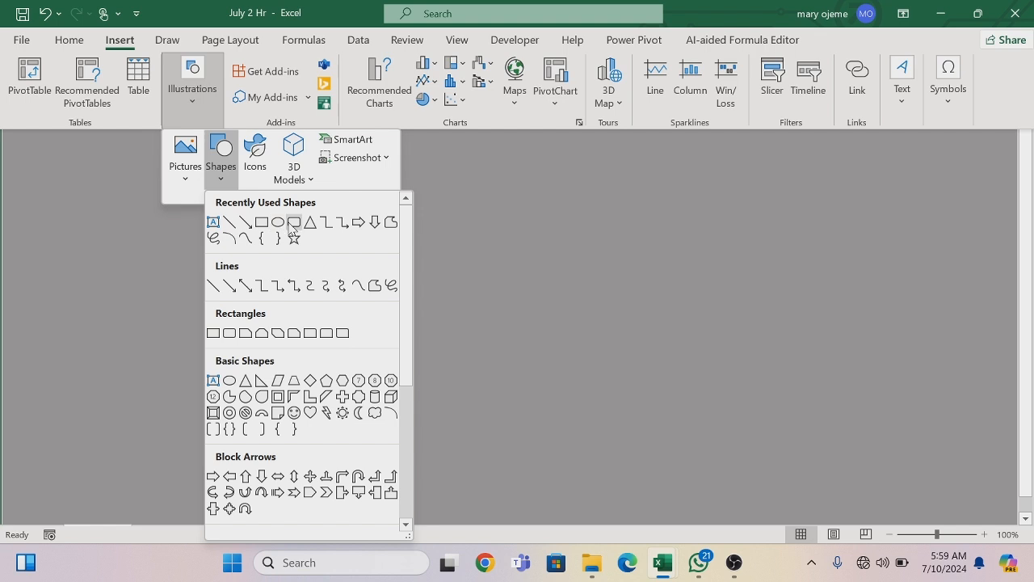
{"action": "left_click", "coordinate": [291, 222]}
{"action": "left_click_drag", "start_coordinate": [261, 145], "coordinate": [443, 310]}
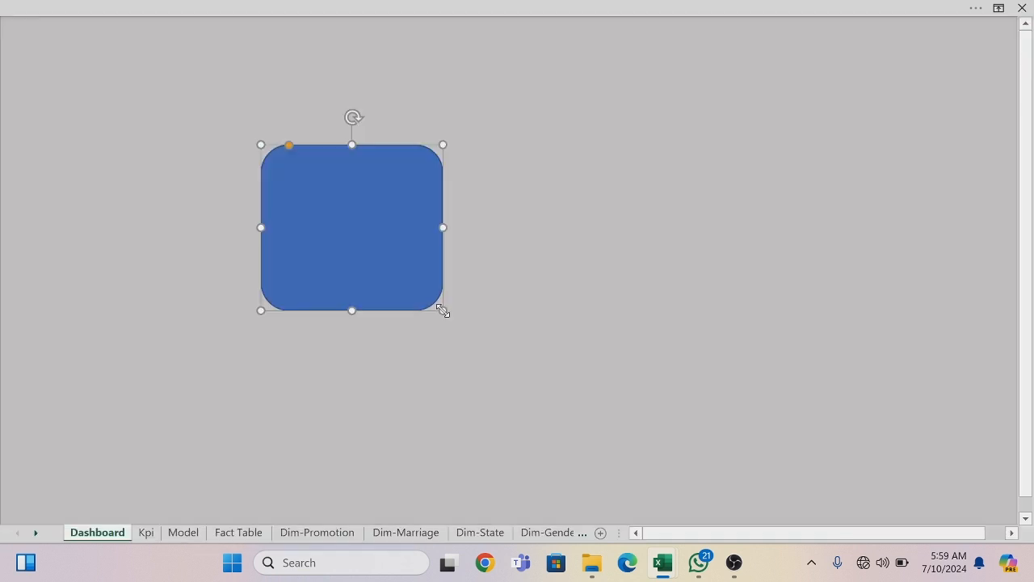
Remove the outline from the blue rounded rectangle
{"action": "right_click", "coordinate": [391, 163]}
{"action": "left_click", "coordinate": [492, 75]}
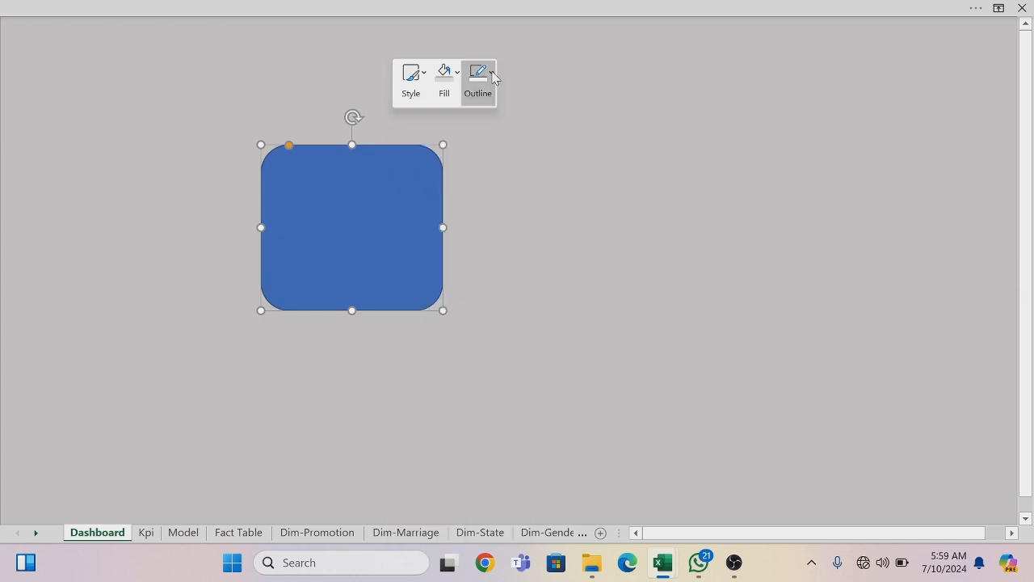
{"action": "left_click", "coordinate": [477, 348]}
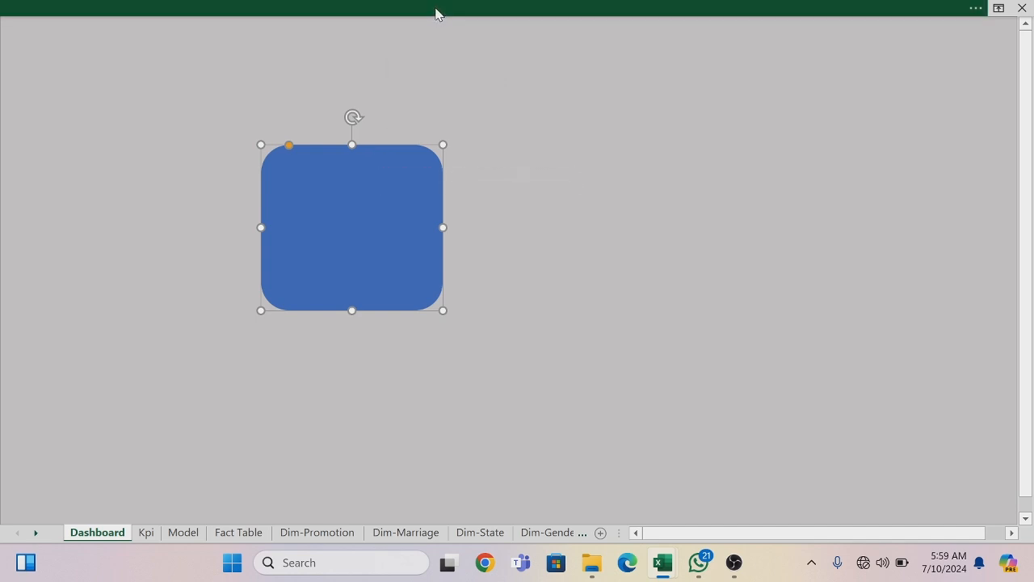
Set the rounded rectangle's height to 6.42" and its width to 12.62"
{"action": "left_click", "coordinate": [819, 28]}
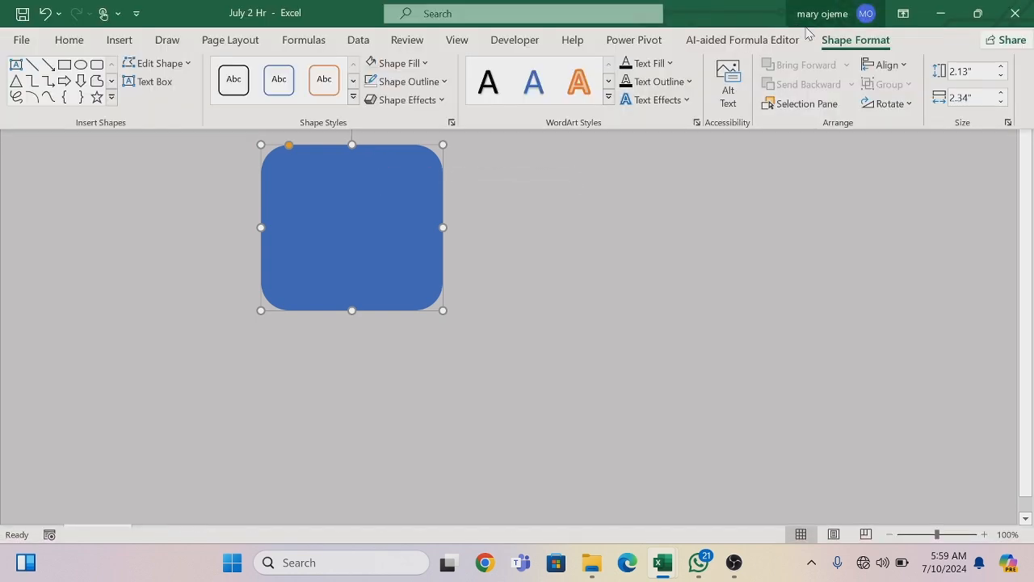
{"action": "left_click", "coordinate": [971, 71]}
{"action": "key", "text": "BackSpace"}
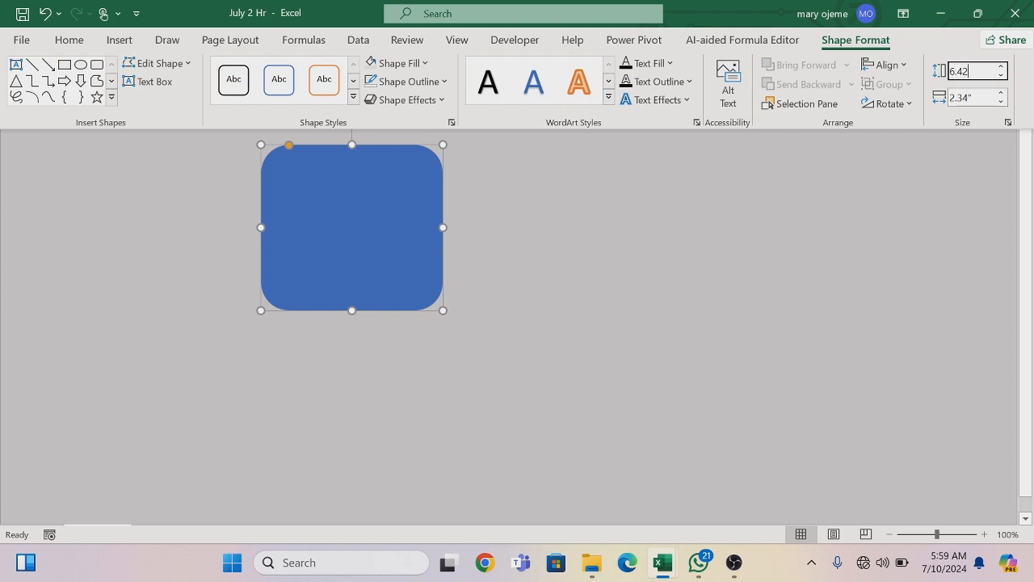
{"action": "key", "text": "Tab"}
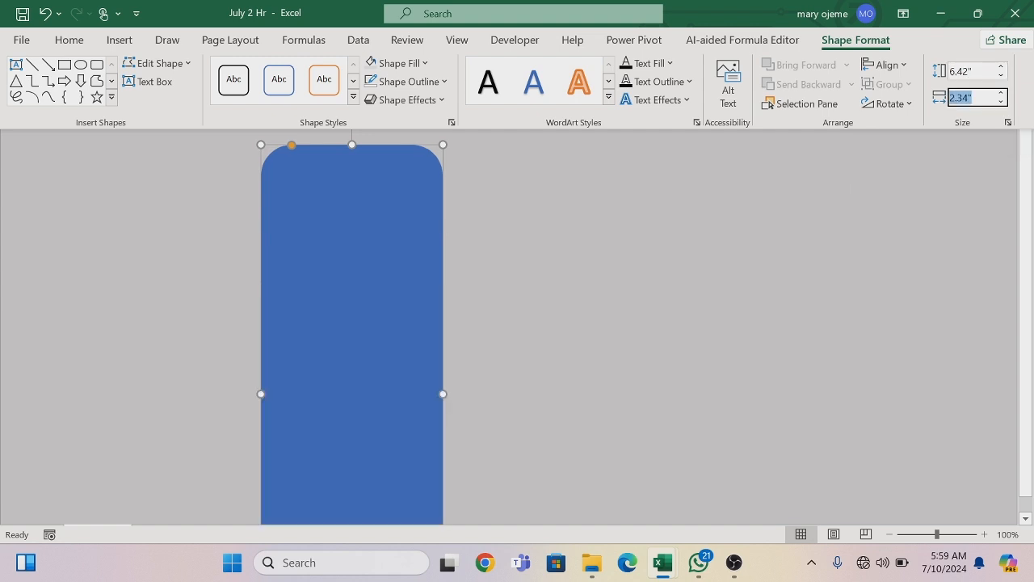
{"action": "key", "text": "BackSpace"}
{"action": "type", "text": "12.62"}
{"action": "key", "text": "Return"}
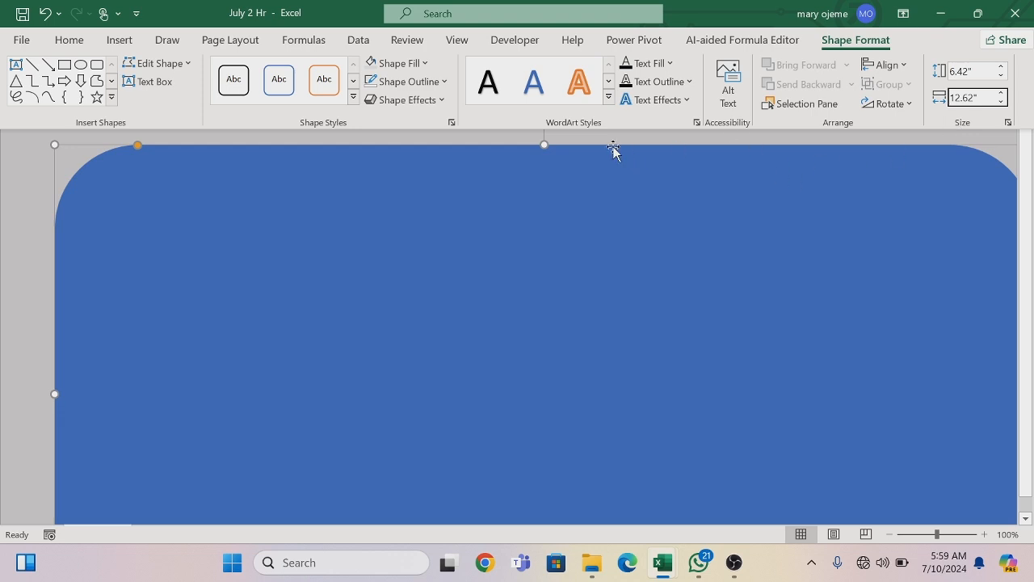
Return to the full-screen view, move the large rectangle up to cover the visible sheet area, and reduce its corner rounding to slight curves
{"action": "key", "text": "ctrl+shift+F1"}
{"action": "left_click_drag", "start_coordinate": [600, 162], "coordinate": [559, 38]}
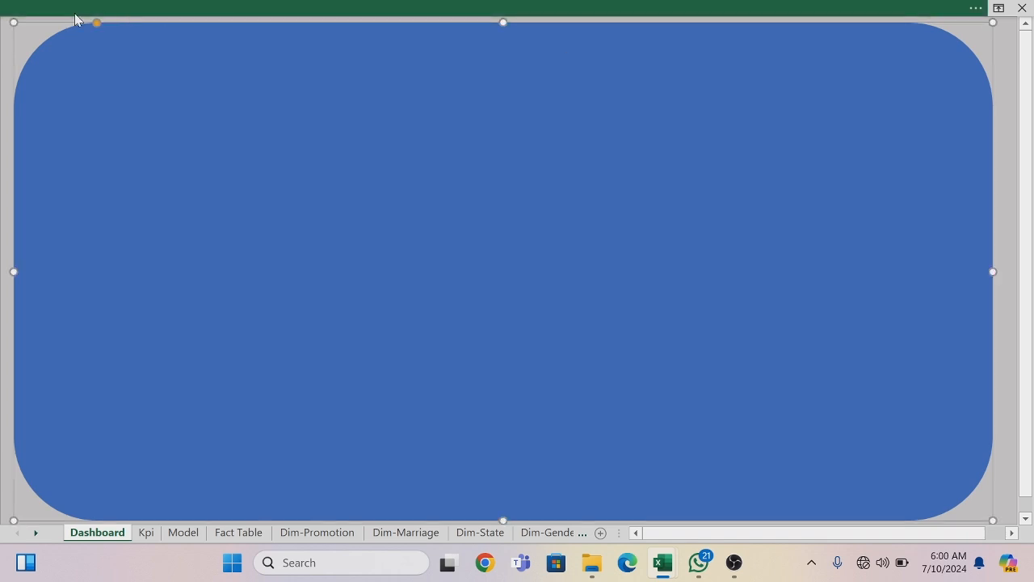
{"action": "left_click_drag", "start_coordinate": [95, 23], "coordinate": [29, 23]}
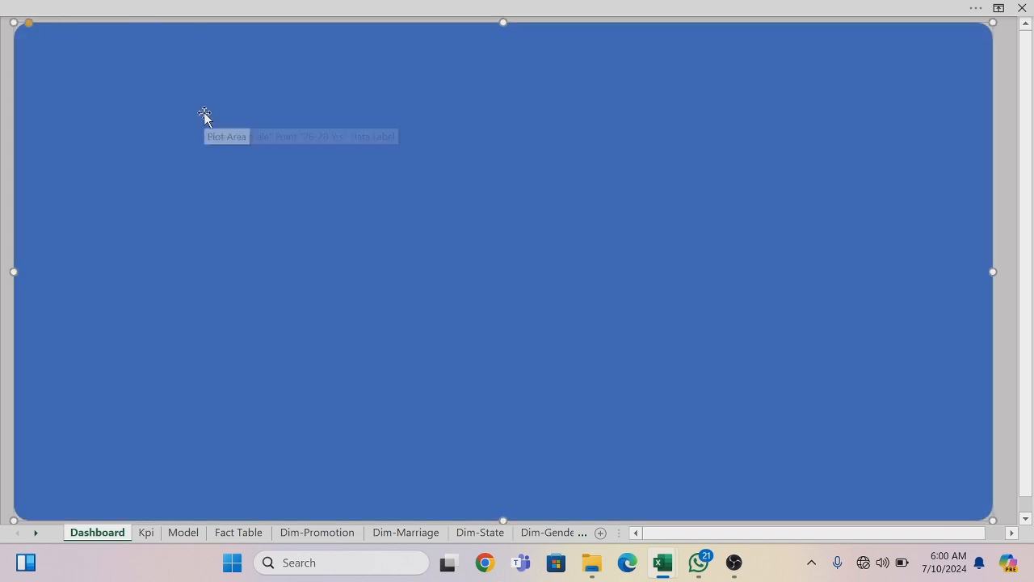
Nudge the large rectangle slightly to the right to even out its side margins on the sheet
{"action": "key", "text": "Right"}
{"action": "key", "text": "Right"}
{"action": "key", "text": "Right"}
{"action": "key", "text": "Right"}
{"action": "key", "text": "Right"}
{"action": "key", "text": "Right"}
{"action": "key", "text": "Right"}
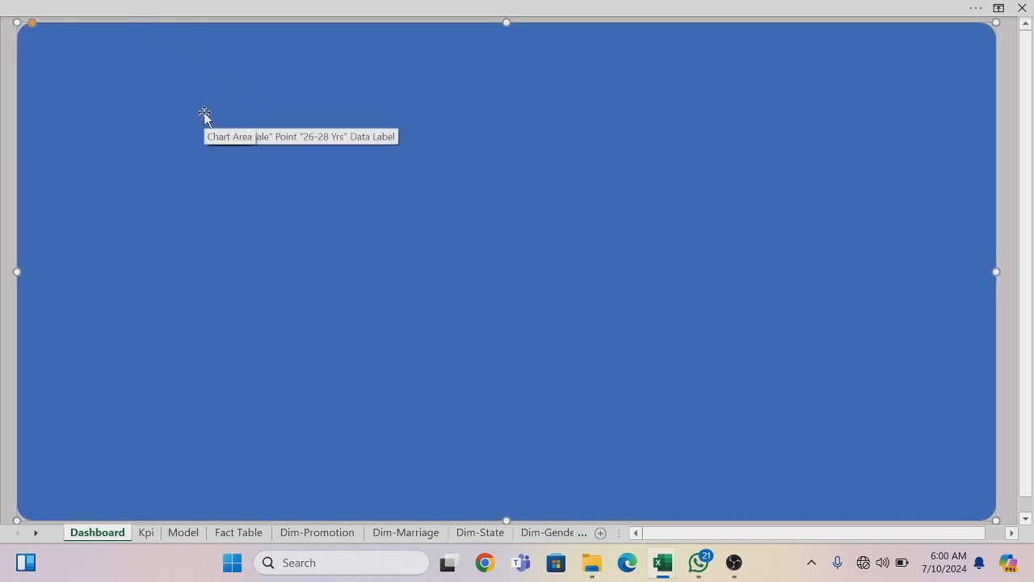
{"action": "key", "text": "Right"}
{"action": "key", "text": "Right"}
{"action": "key", "text": "Right"}
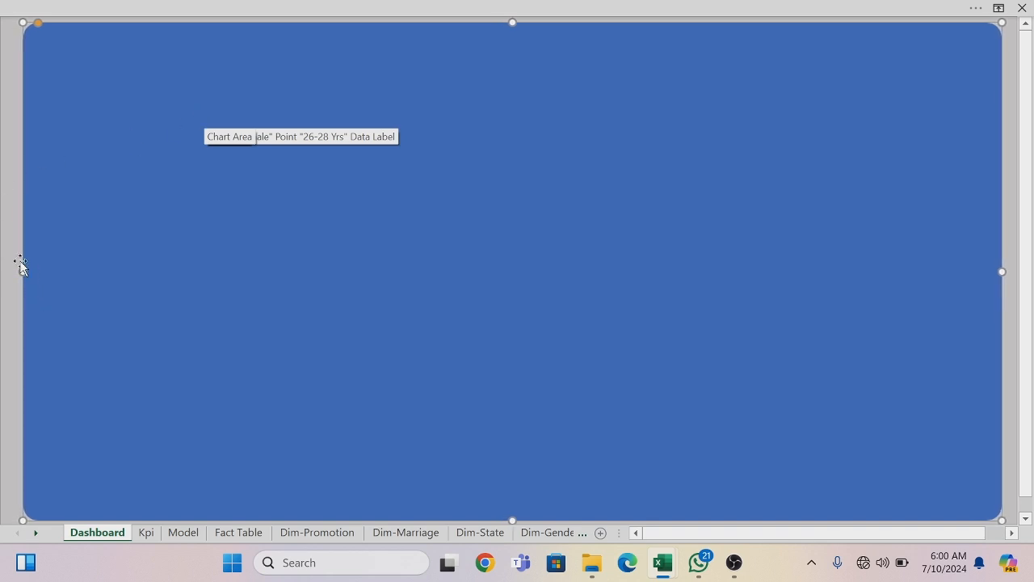
Try a custom dark gray fill on the large rectangle and undo it
{"action": "right_click", "coordinate": [77, 92]}
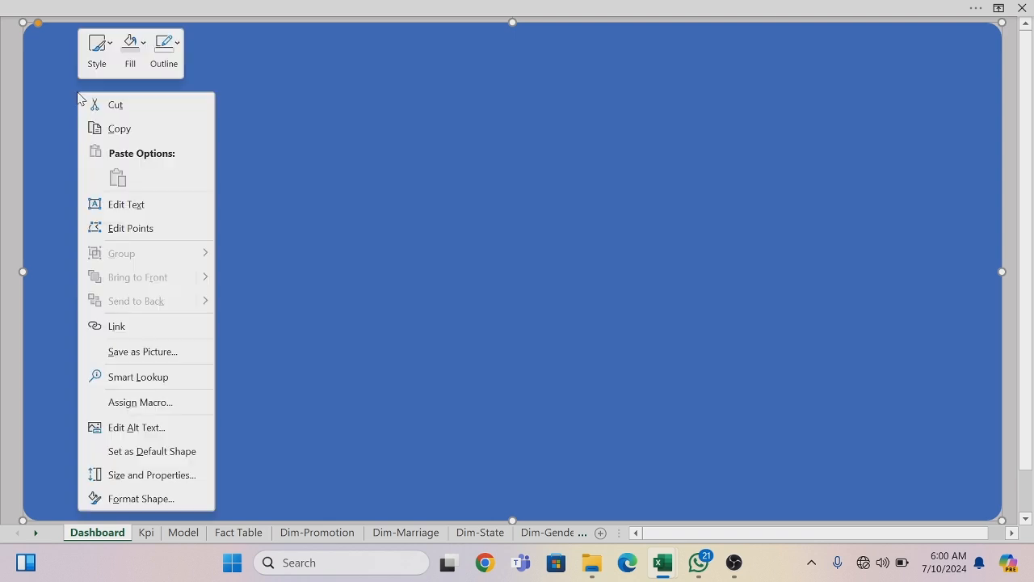
{"action": "left_click", "coordinate": [145, 45]}
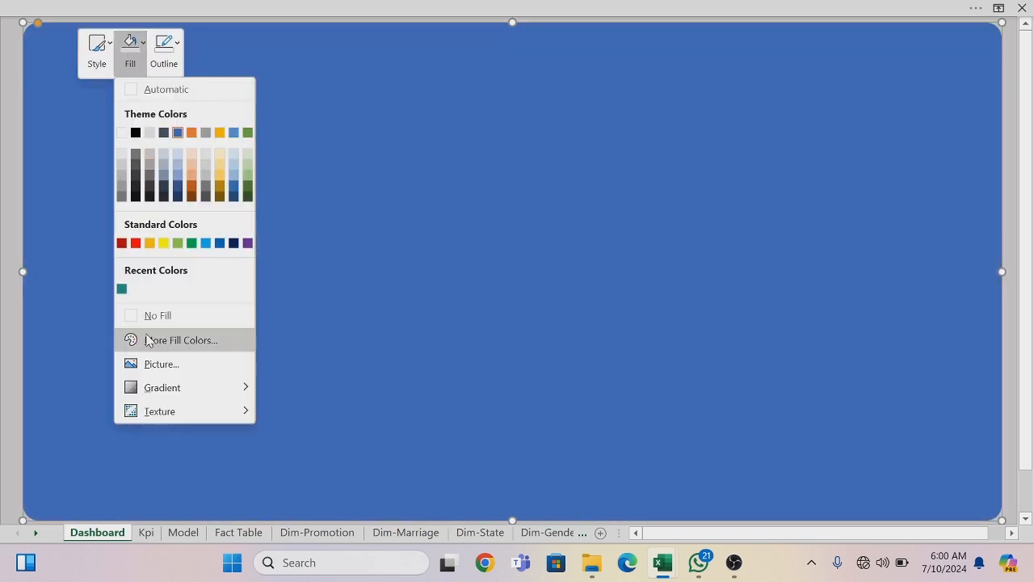
{"action": "left_click", "coordinate": [148, 340]}
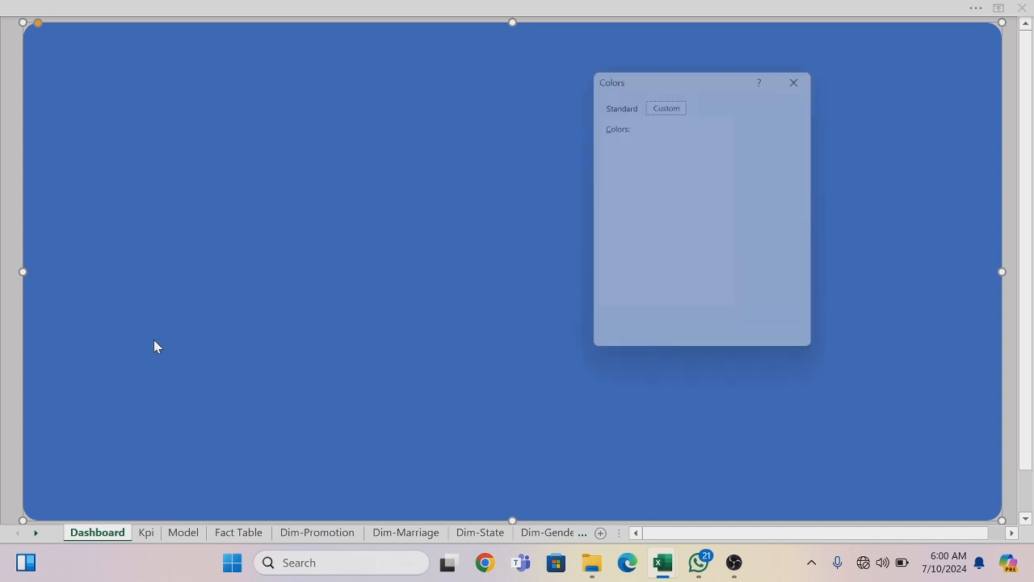
{"action": "left_click", "coordinate": [695, 299]}
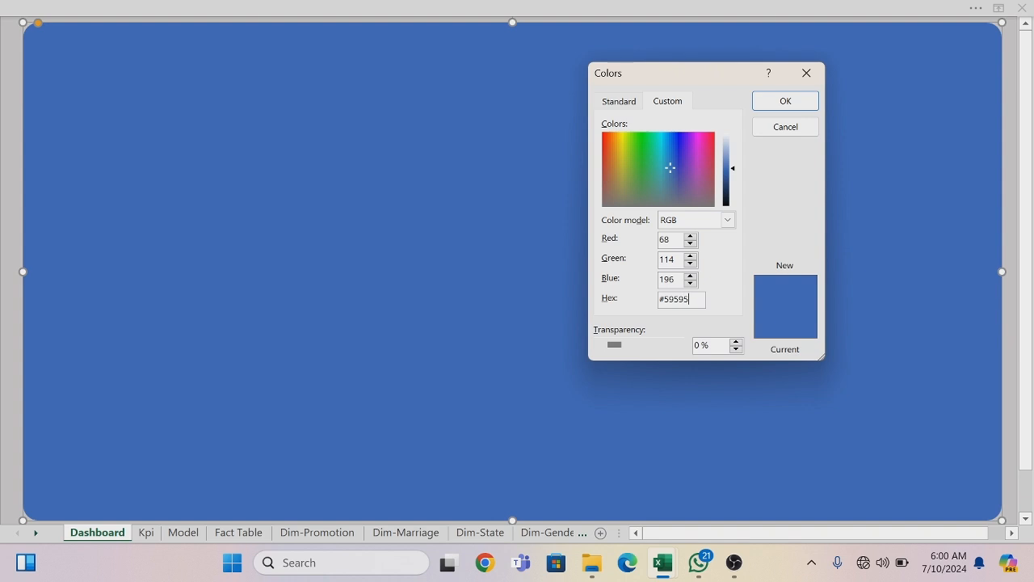
{"action": "left_click", "coordinate": [788, 101]}
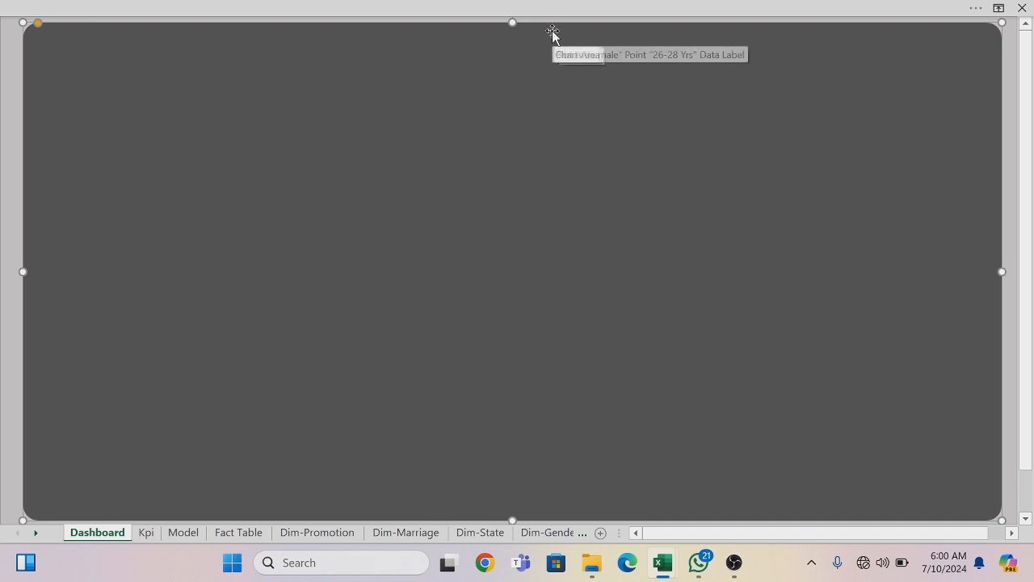
{"action": "key", "text": "ctrl+z"}
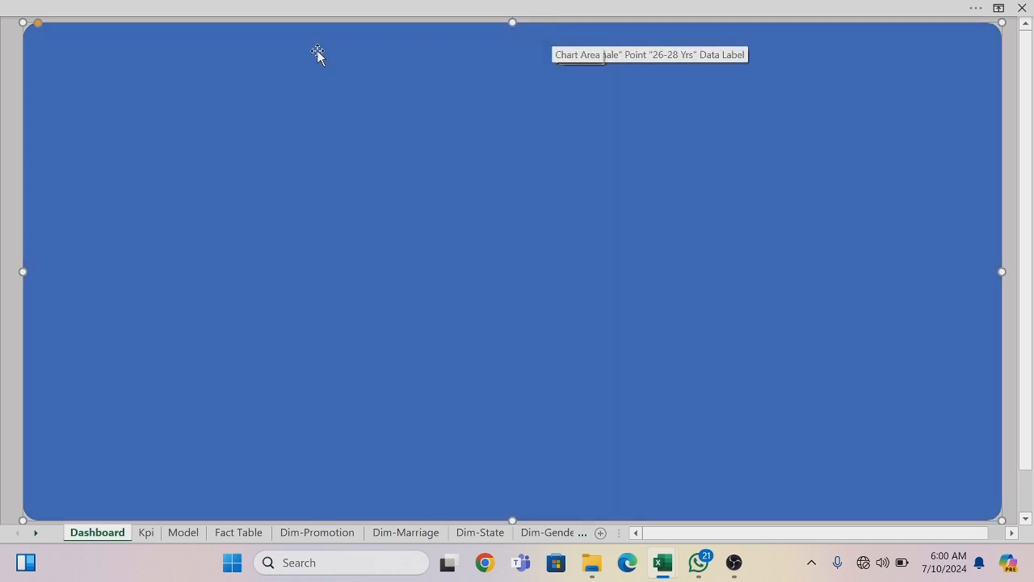
Fill the large rectangle with the lightest gray theme color shade in the white column
{"action": "right_click", "coordinate": [262, 30]}
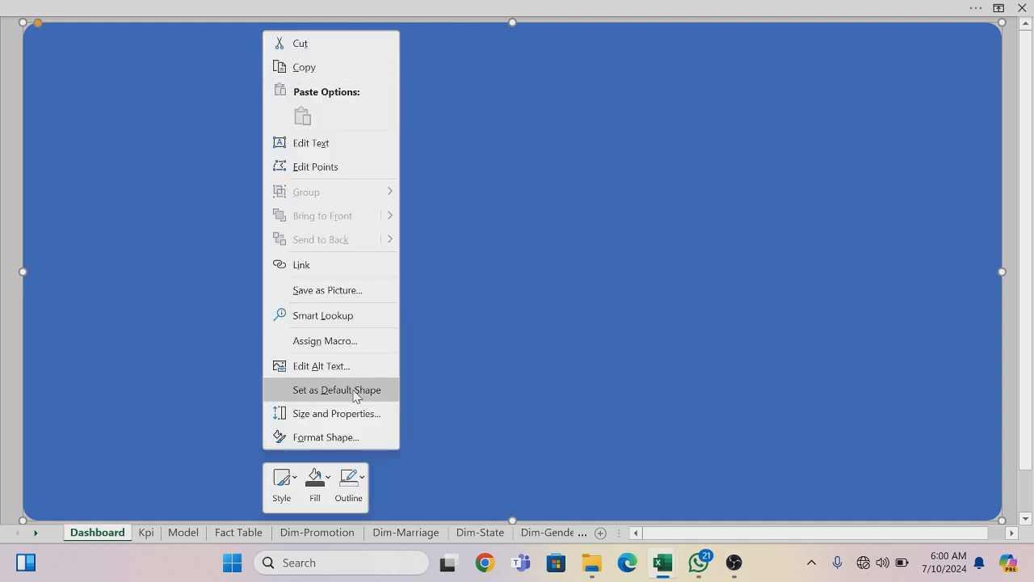
{"action": "left_click", "coordinate": [328, 479]}
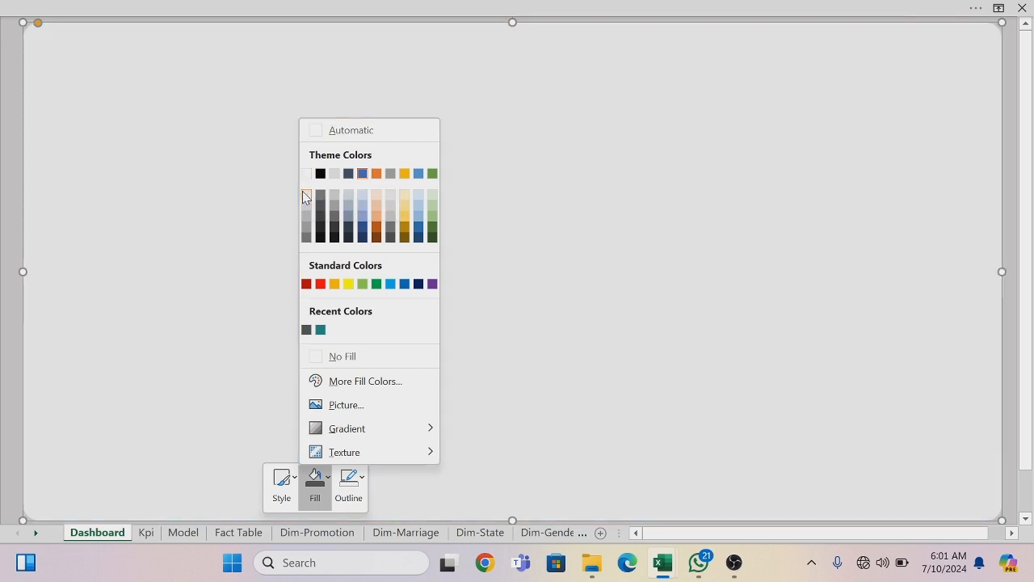
{"action": "left_click", "coordinate": [306, 197]}
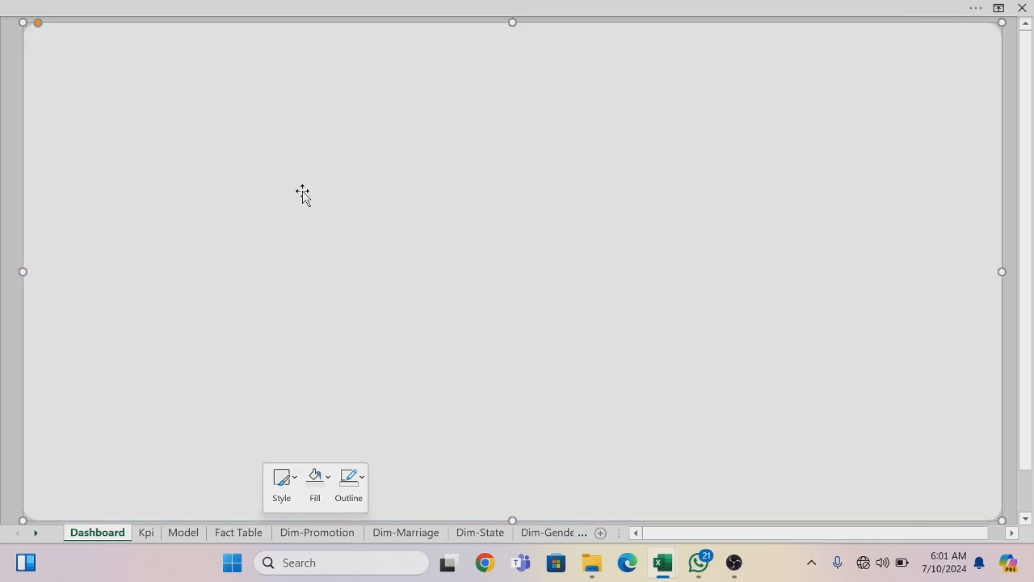
Insert a second rounded rectangle, about 2.46" high and 1.53" wide, over the left part of the light gray panel
{"action": "left_click", "coordinate": [144, 14]}
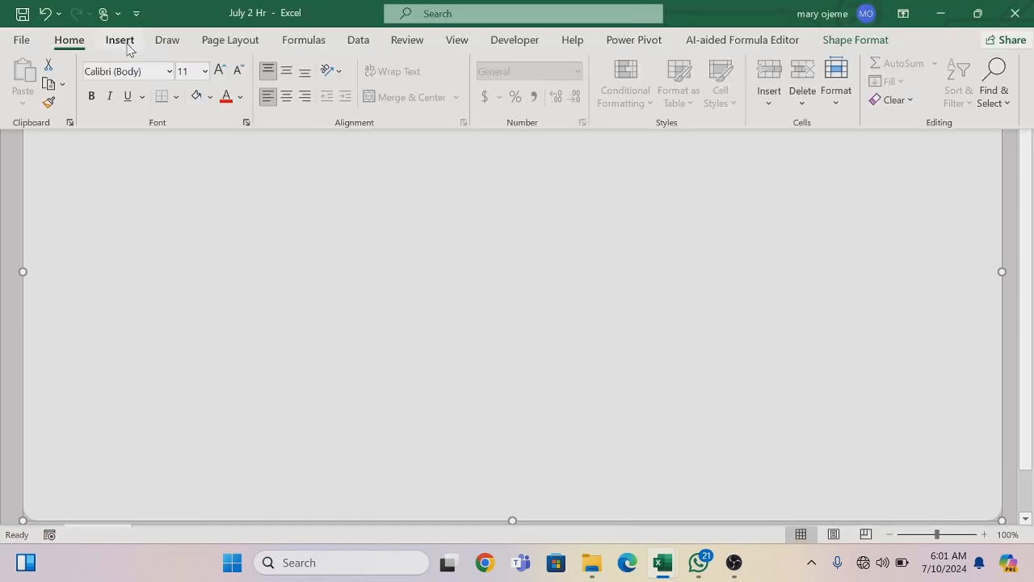
{"action": "left_click", "coordinate": [122, 42]}
{"action": "left_click", "coordinate": [193, 96]}
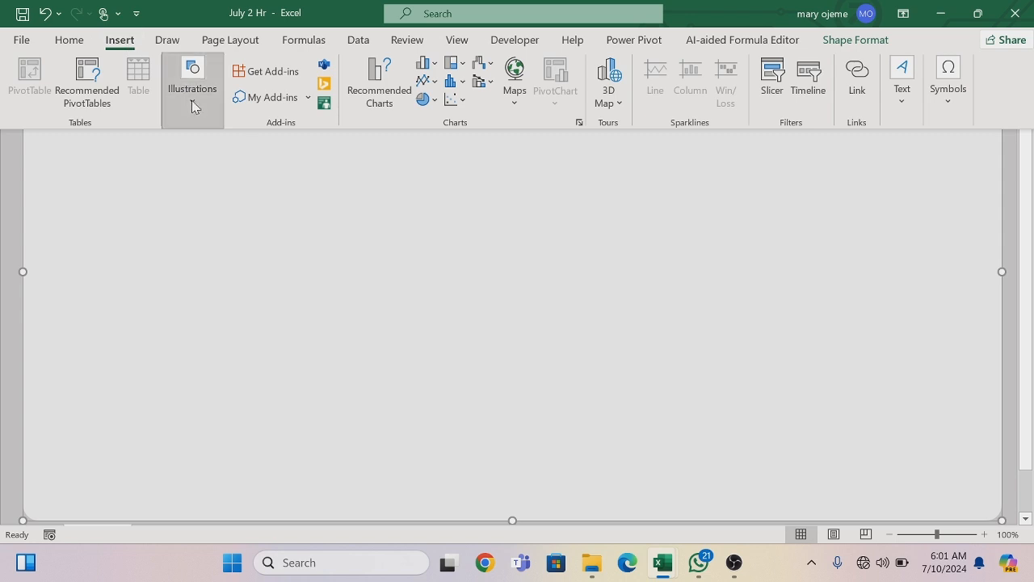
{"action": "left_click", "coordinate": [218, 178]}
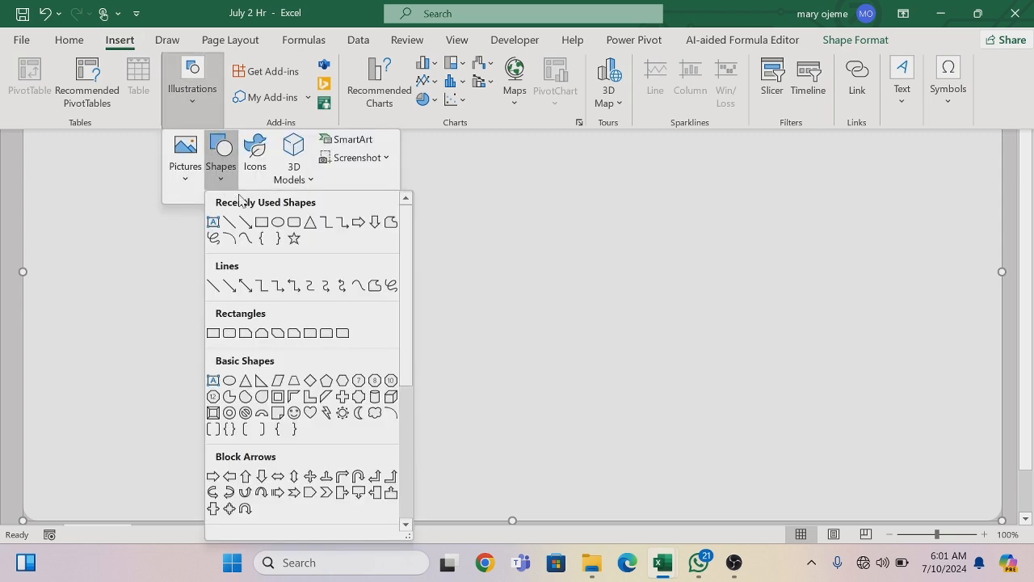
{"action": "left_click", "coordinate": [293, 222]}
{"action": "mouse_move", "coordinate": [210, 124]}
{"action": "left_mouse_down"}
{"action": "mouse_move", "coordinate": [210, 189]}
{"action": "mouse_move", "coordinate": [330, 315]}
{"action": "left_mouse_up"}
Remove the outline from the small blue rounded rectangle on the panel
{"action": "right_click", "coordinate": [288, 142]}
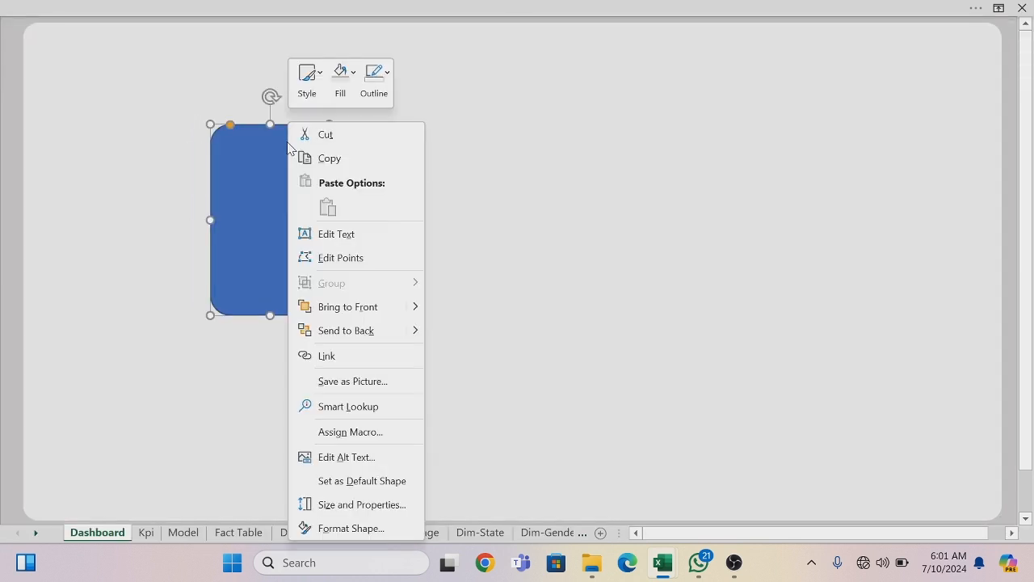
{"action": "left_click", "coordinate": [385, 74]}
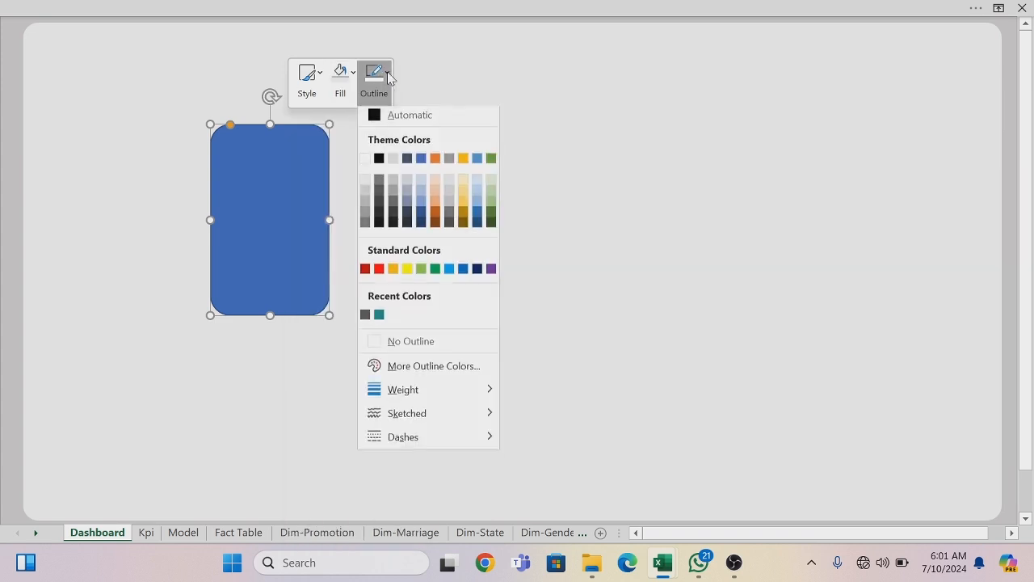
{"action": "left_click", "coordinate": [376, 346]}
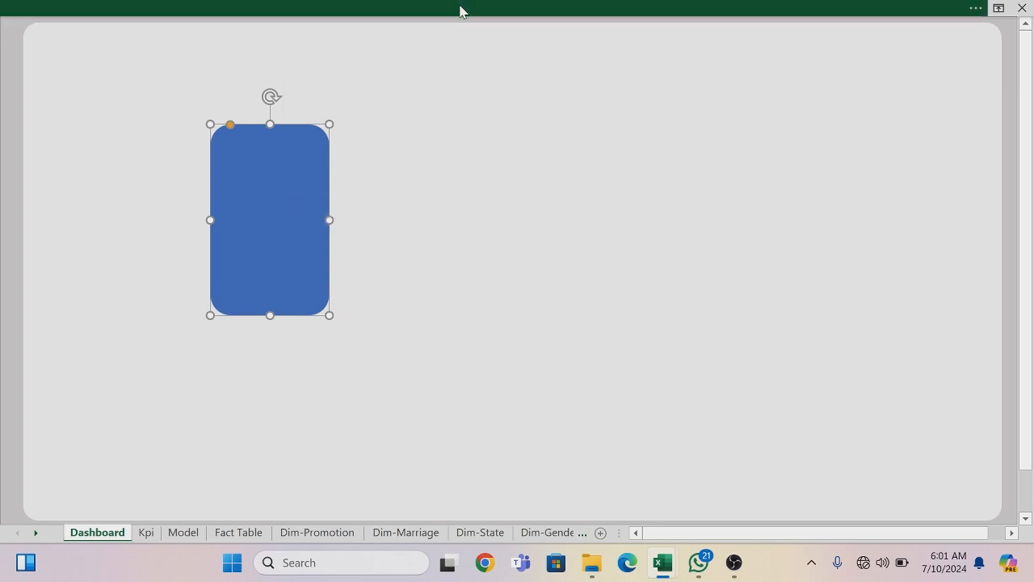
Set the blue rectangle's height to 5.29" and its width to 1.88"
{"action": "left_click", "coordinate": [778, 16]}
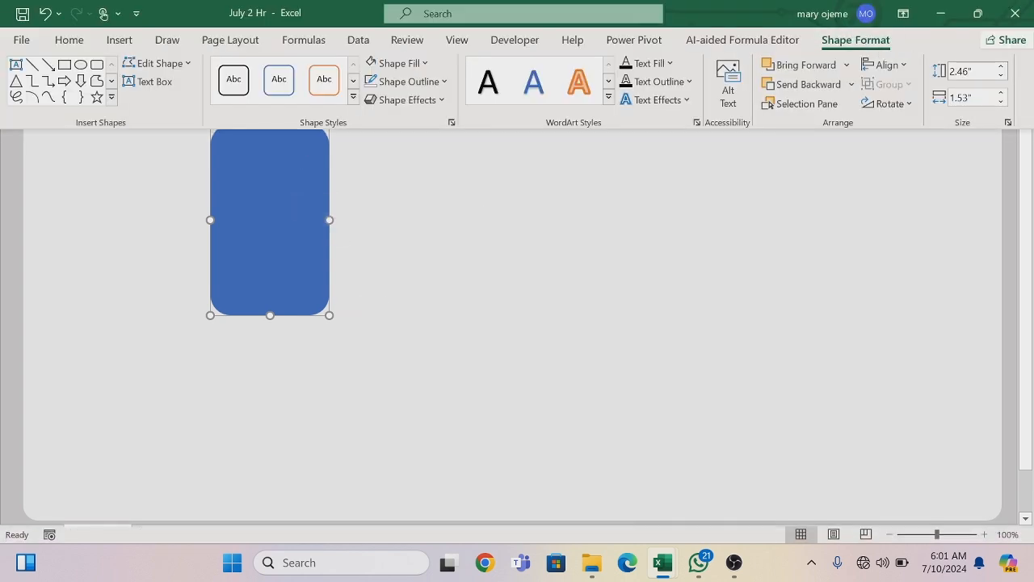
{"action": "left_click", "coordinate": [971, 71]}
{"action": "key", "text": "BackSpace"}
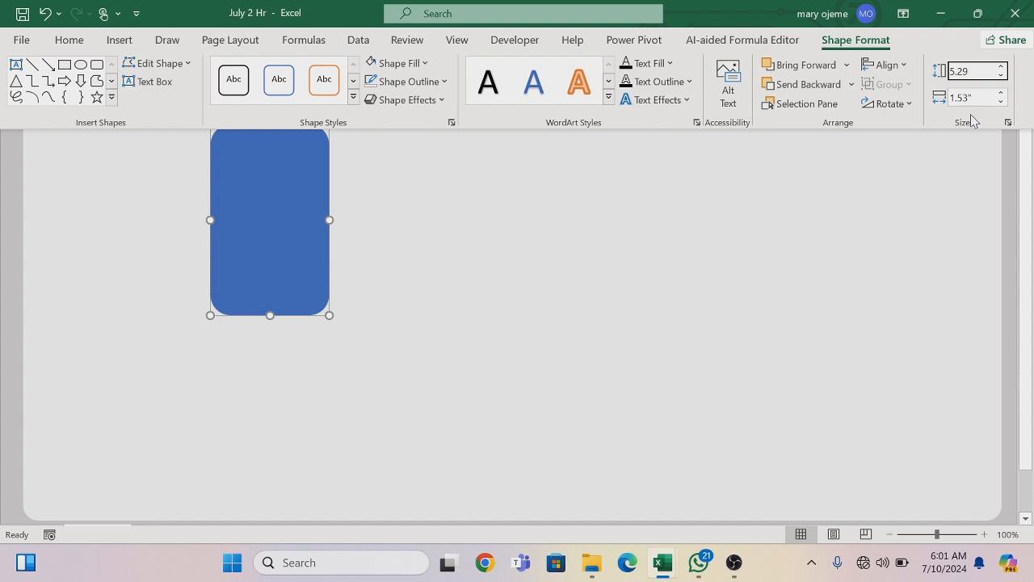
{"action": "key", "text": "Tab"}
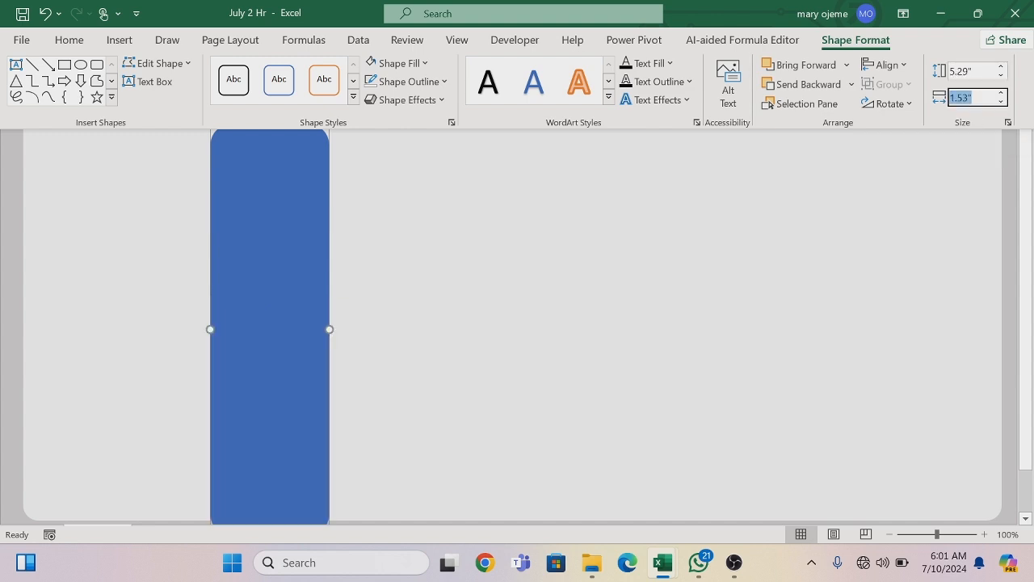
{"action": "key", "text": "BackSpace"}
{"action": "key", "text": "Return"}
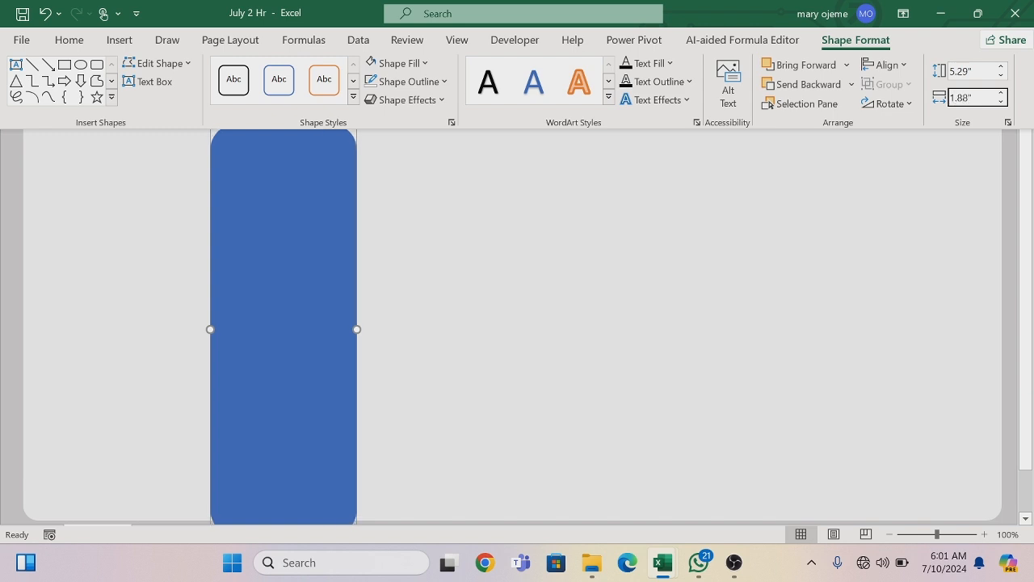
Return to the full-screen view and position the blue rectangle as a sidebar slightly overlapping the light gray panel's left edge
{"action": "key", "text": "ctrl+shift+F1"}
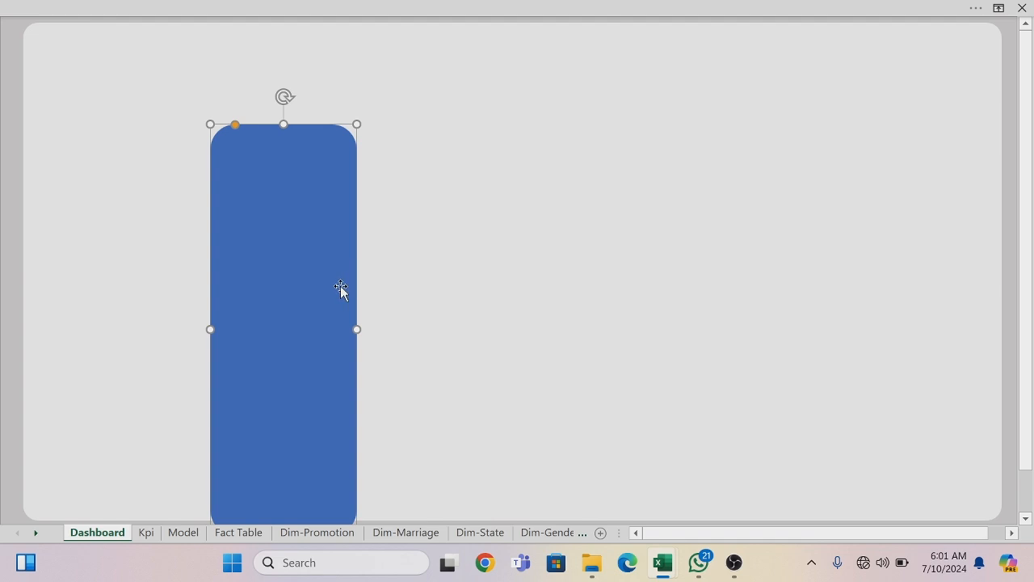
{"action": "left_click_drag", "start_coordinate": [339, 286], "coordinate": [124, 225]}
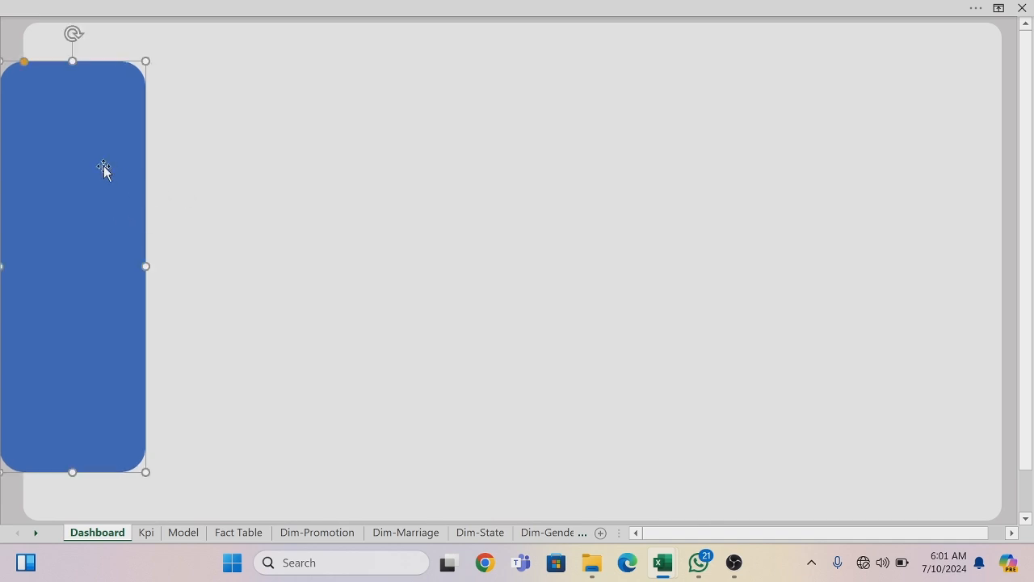
{"action": "key", "text": "Right"}
{"action": "key", "text": "Right"}
{"action": "key", "text": "Right"}
{"action": "key", "text": "Right"}
{"action": "key", "text": "Right"}
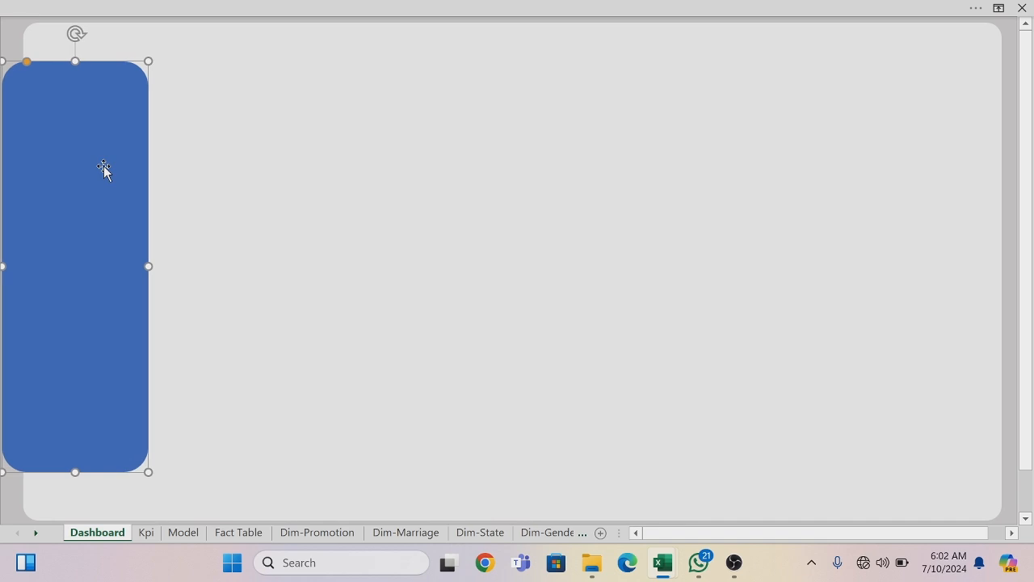
{"action": "key", "text": "Right"}
{"action": "key", "text": "Right"}
{"action": "key", "text": "Right"}
{"action": "key", "text": "Right"}
{"action": "key", "text": "Right"}
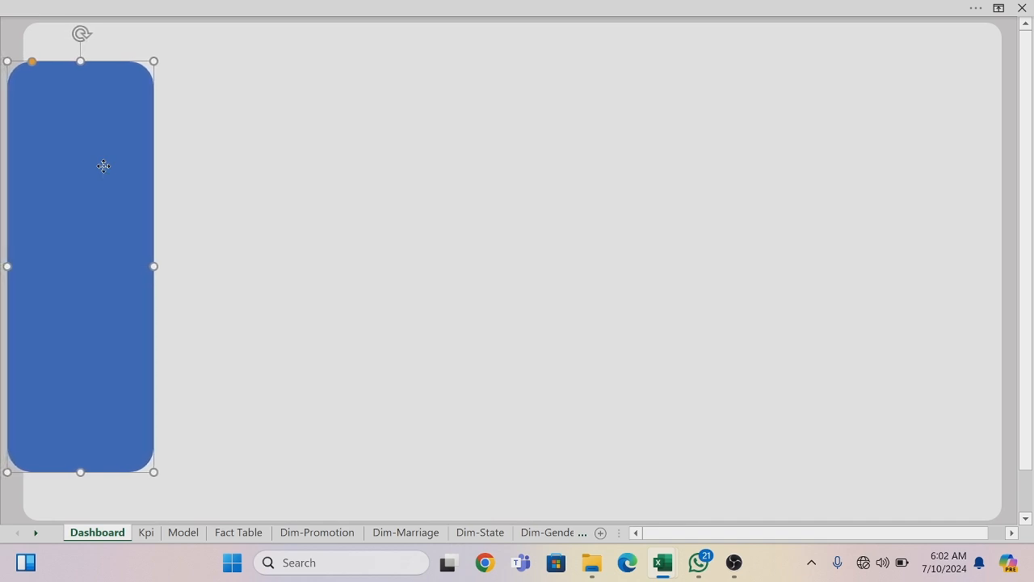
{"action": "right_click", "coordinate": [104, 166]}
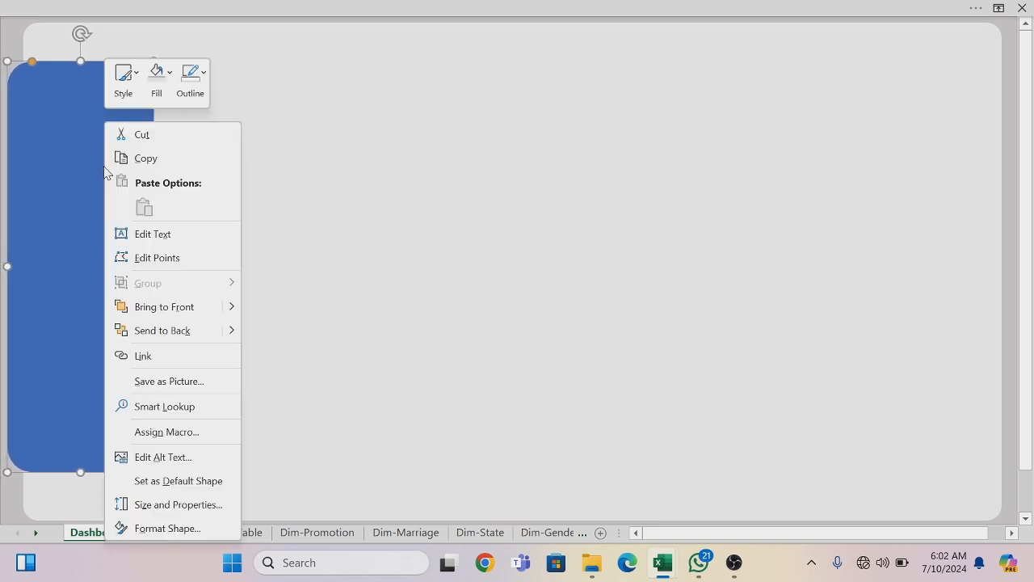
{"action": "left_click", "coordinate": [169, 79]}
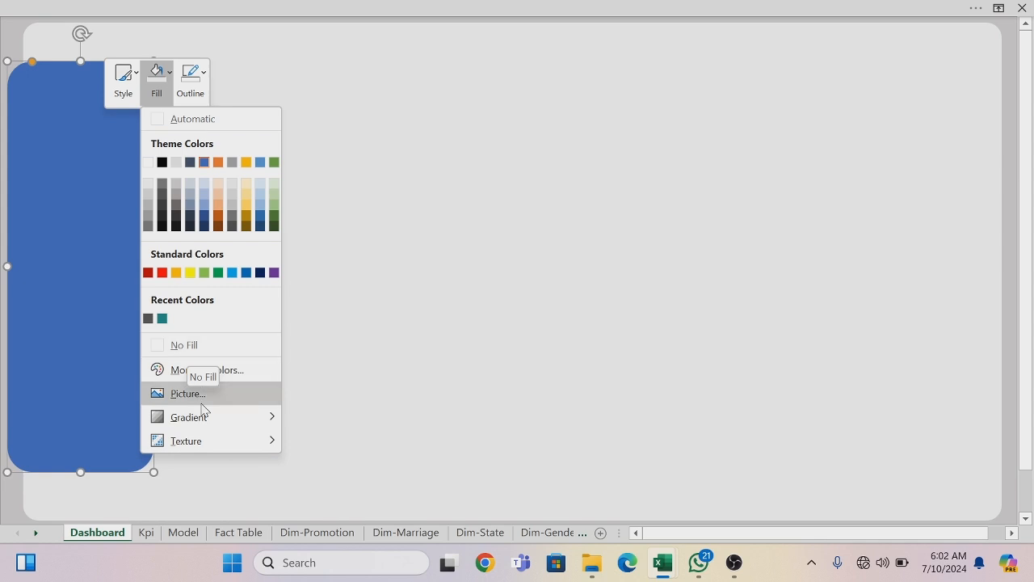
{"action": "left_click", "coordinate": [331, 327]}
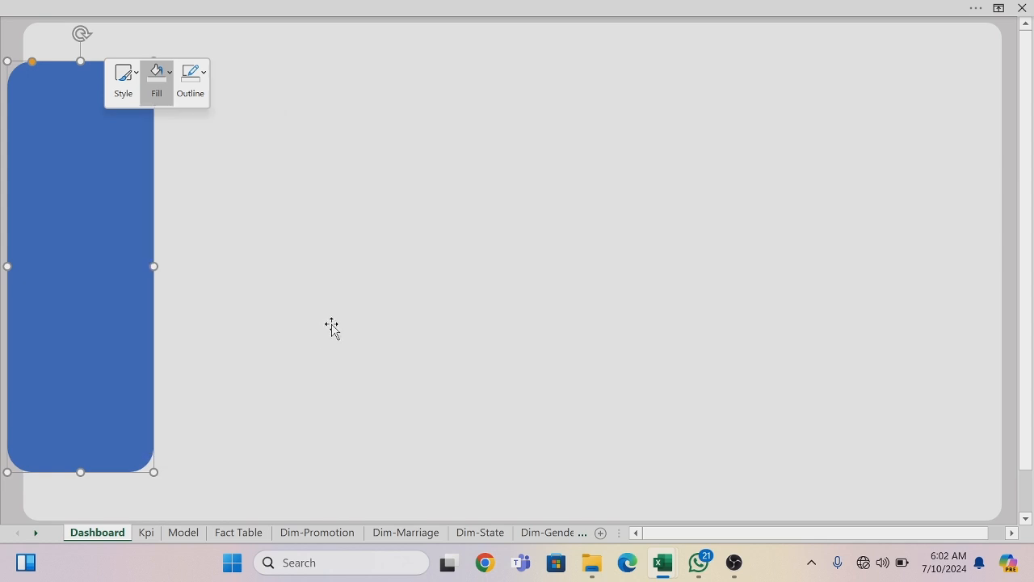
Give the blue sidebar rectangle a gradient fill with its first gradient stop coloured #20948B
{"action": "right_click", "coordinate": [92, 231]}
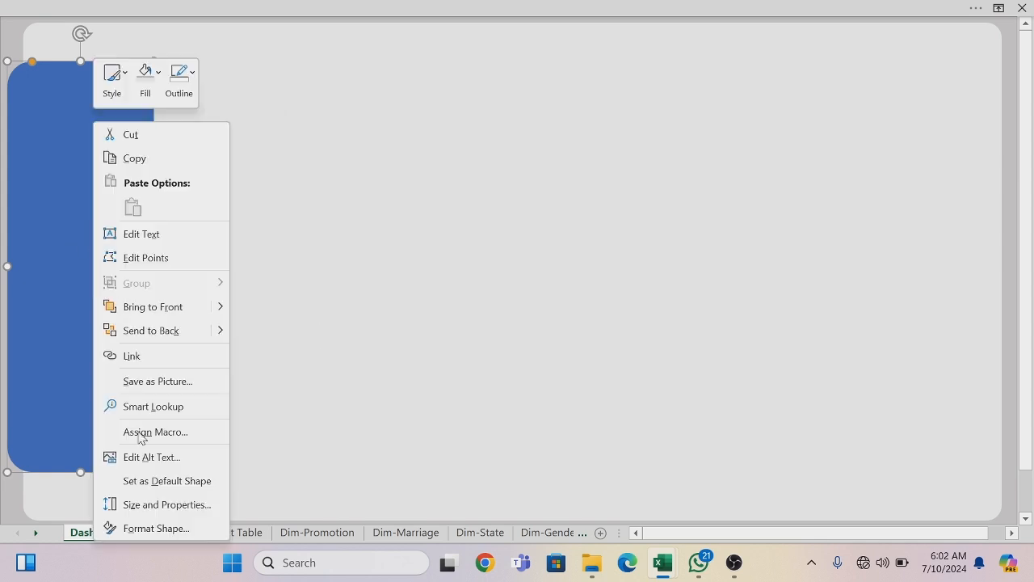
{"action": "left_click", "coordinate": [148, 531]}
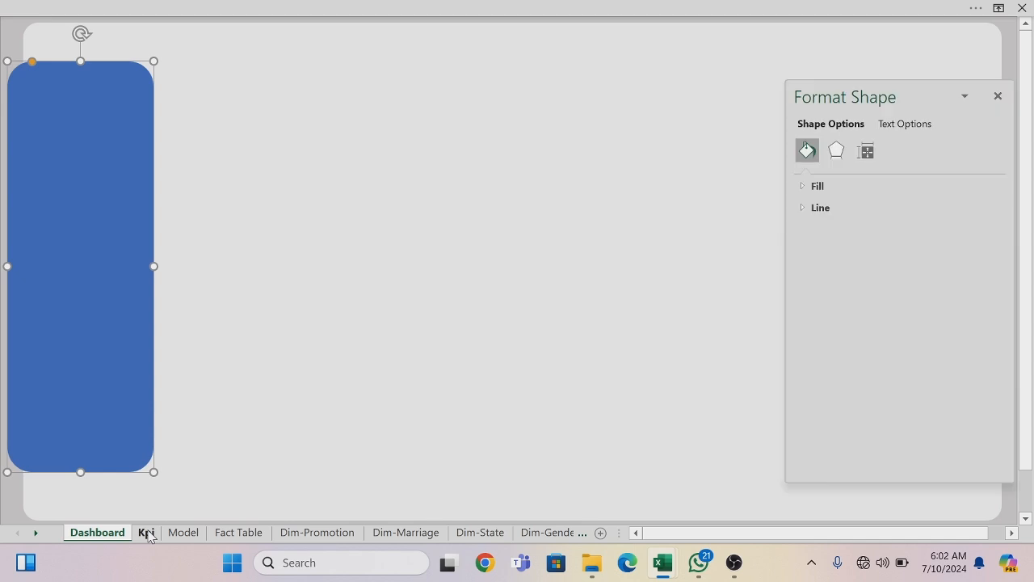
{"action": "left_click", "coordinate": [819, 187]}
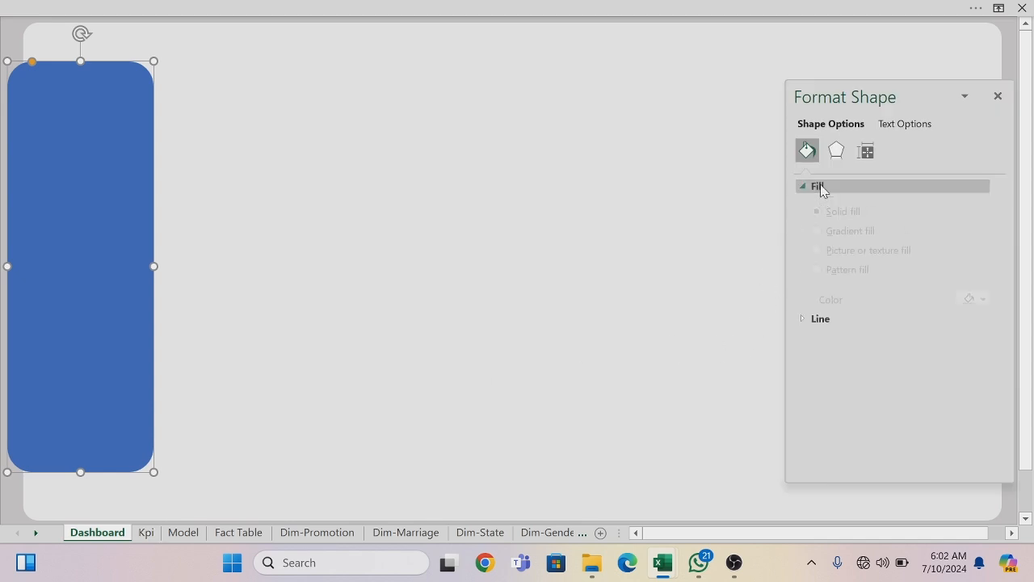
{"action": "left_click", "coordinate": [818, 250]}
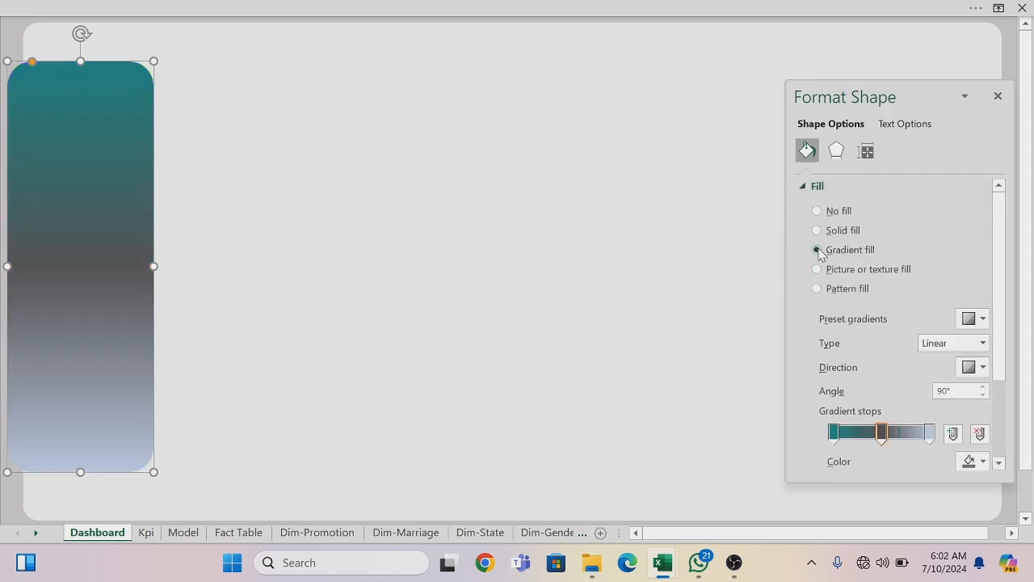
{"action": "left_click", "coordinate": [835, 432]}
{"action": "left_click", "coordinate": [983, 461]}
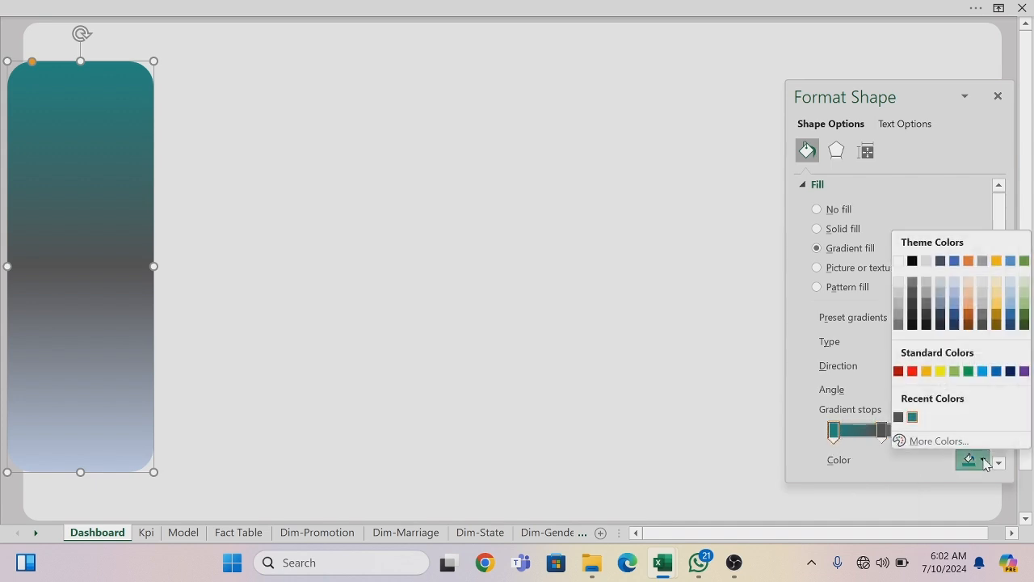
{"action": "left_click", "coordinate": [945, 441]}
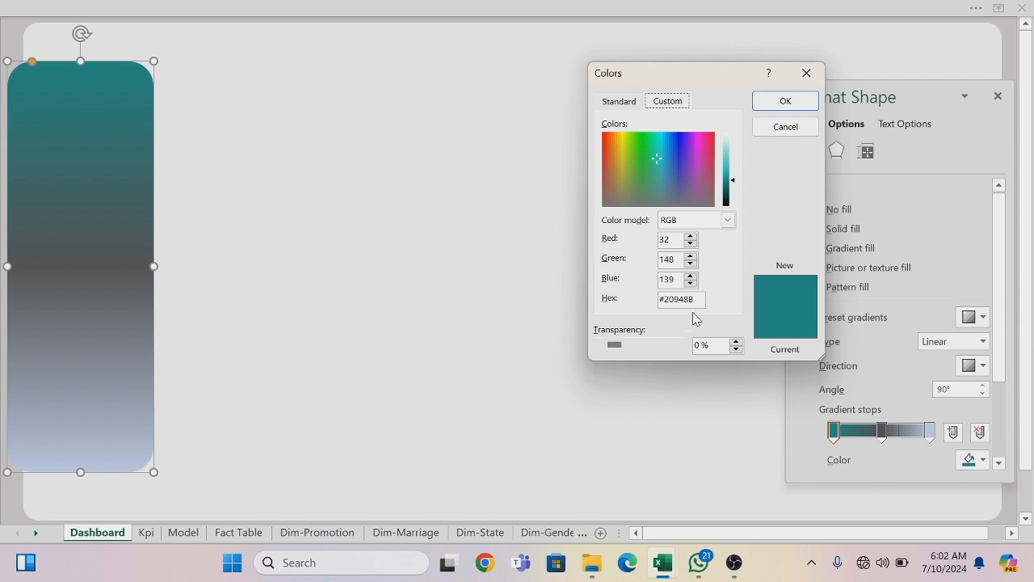
{"action": "left_click", "coordinate": [789, 100]}
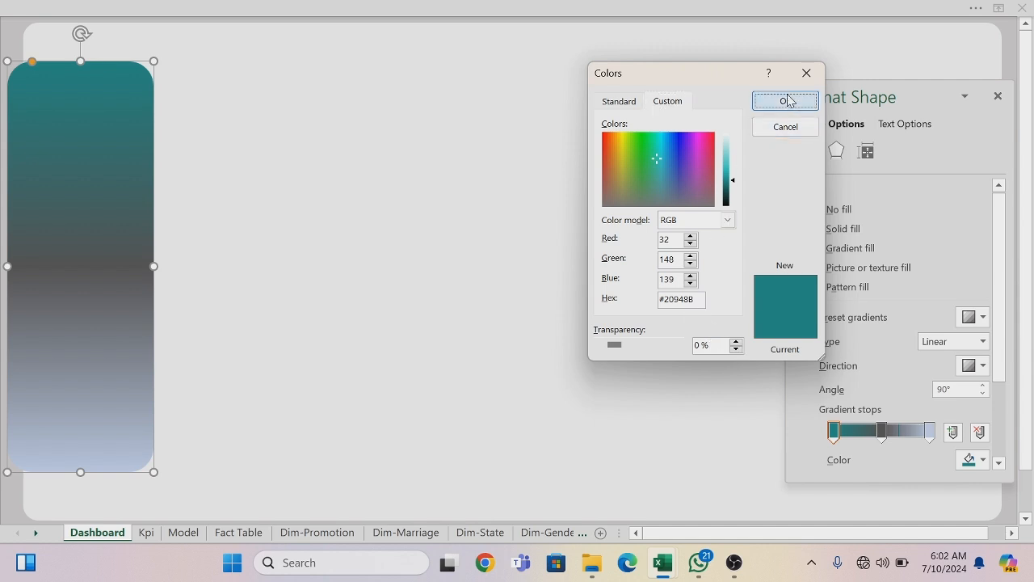
Set the sidebar's middle gradient stop to #595959 and its last gradient stop to #C7D5ED
{"action": "left_click", "coordinate": [881, 431]}
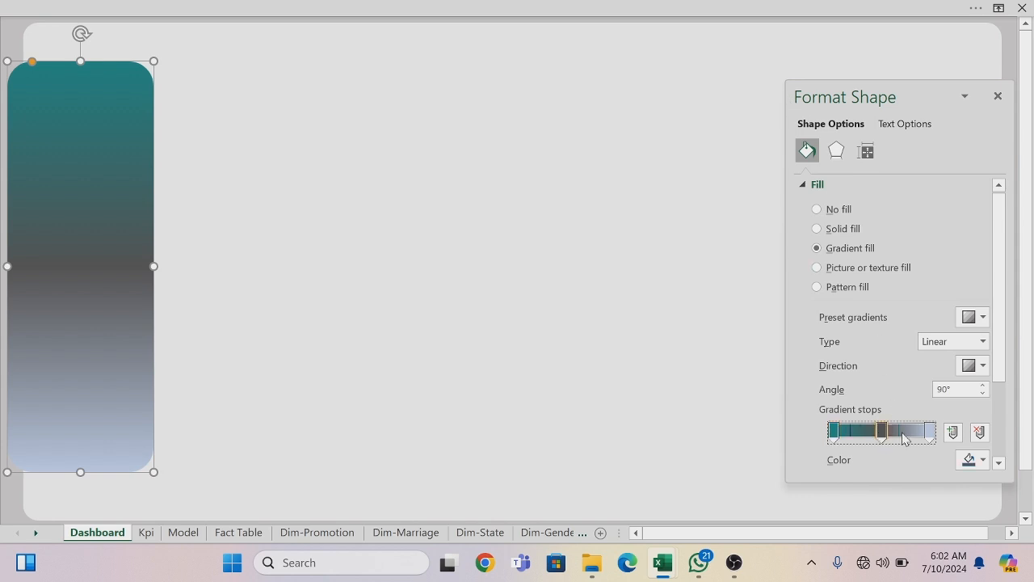
{"action": "left_click", "coordinate": [983, 459]}
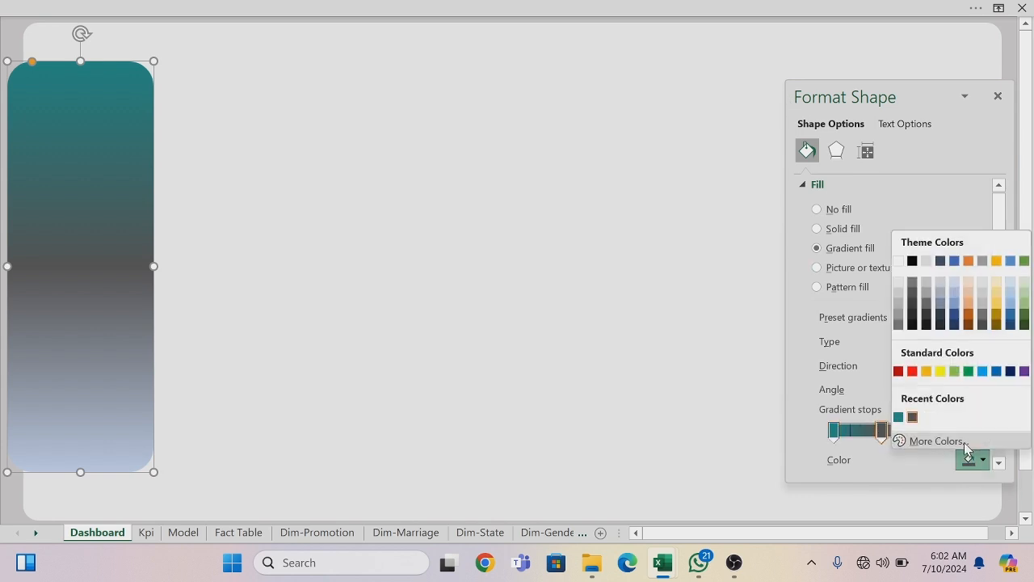
{"action": "left_click", "coordinate": [966, 444]}
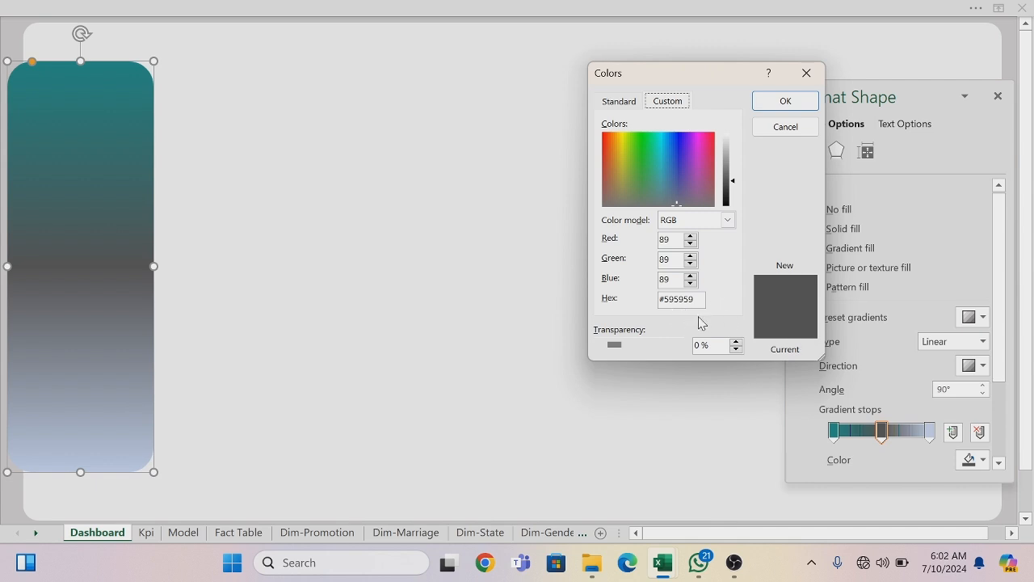
{"action": "left_click", "coordinate": [785, 101]}
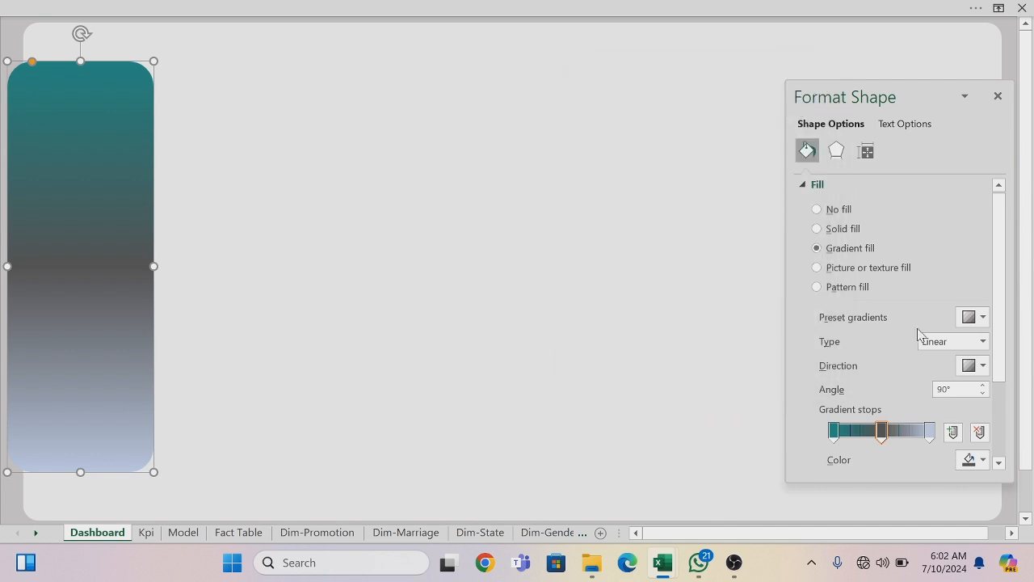
{"action": "left_click", "coordinate": [929, 433]}
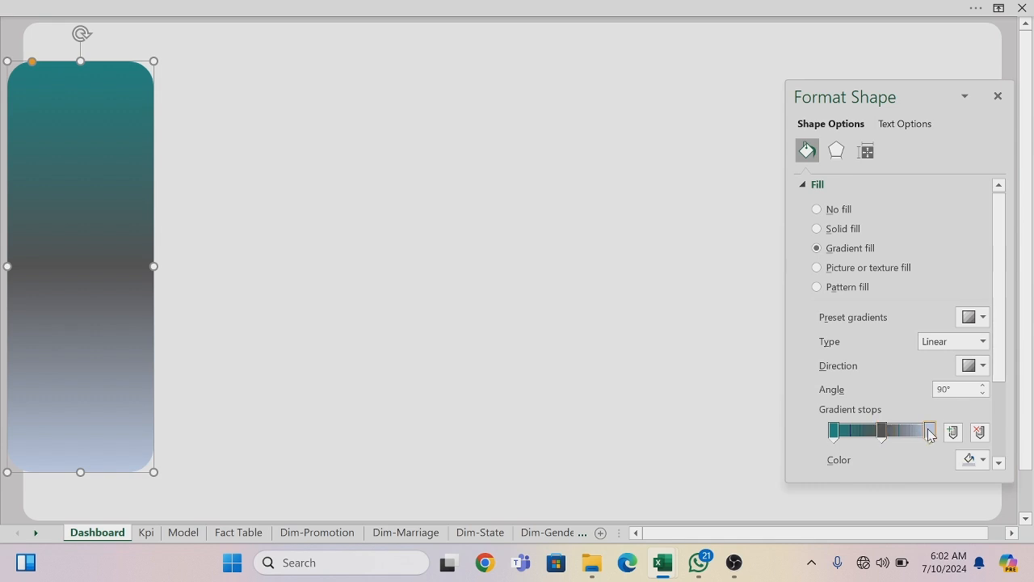
{"action": "left_click", "coordinate": [983, 462]}
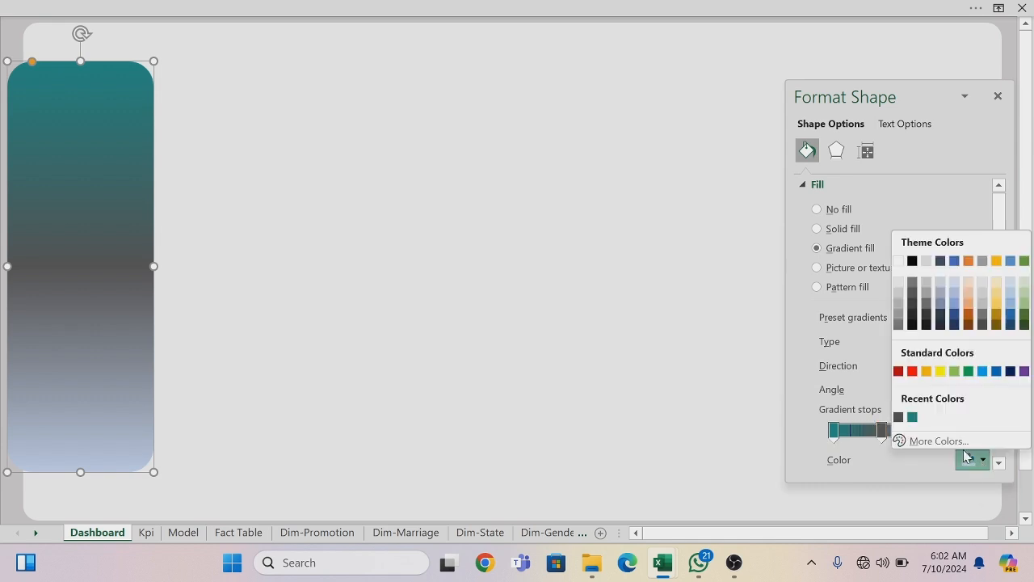
{"action": "left_click", "coordinate": [953, 440]}
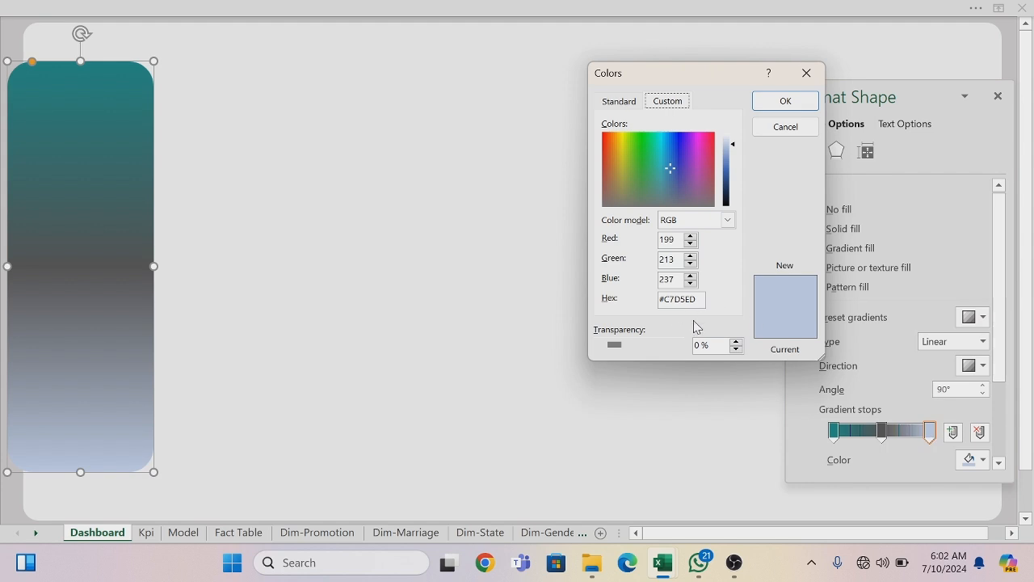
{"action": "left_click", "coordinate": [800, 111]}
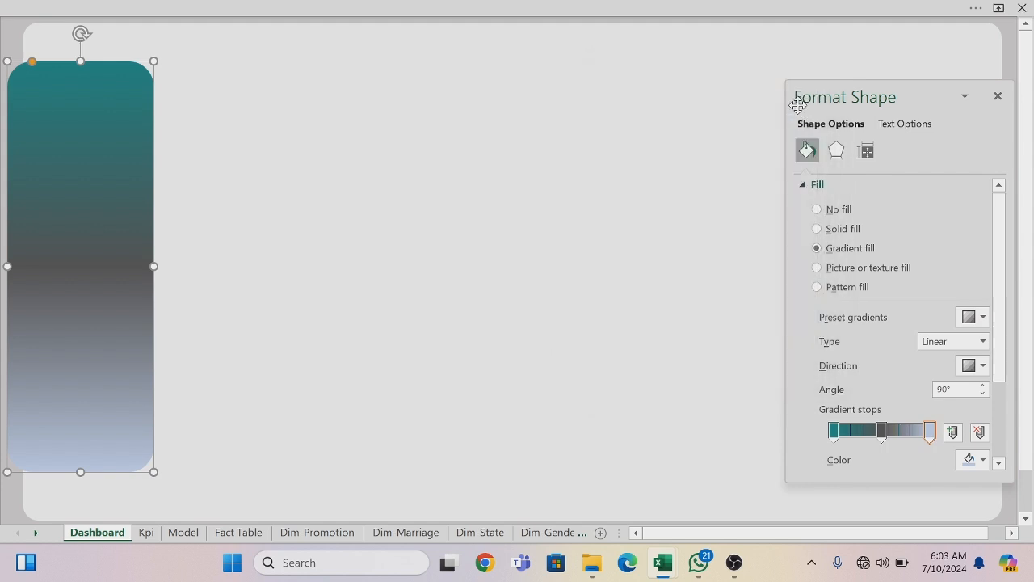
{"action": "left_click", "coordinate": [610, 200]}
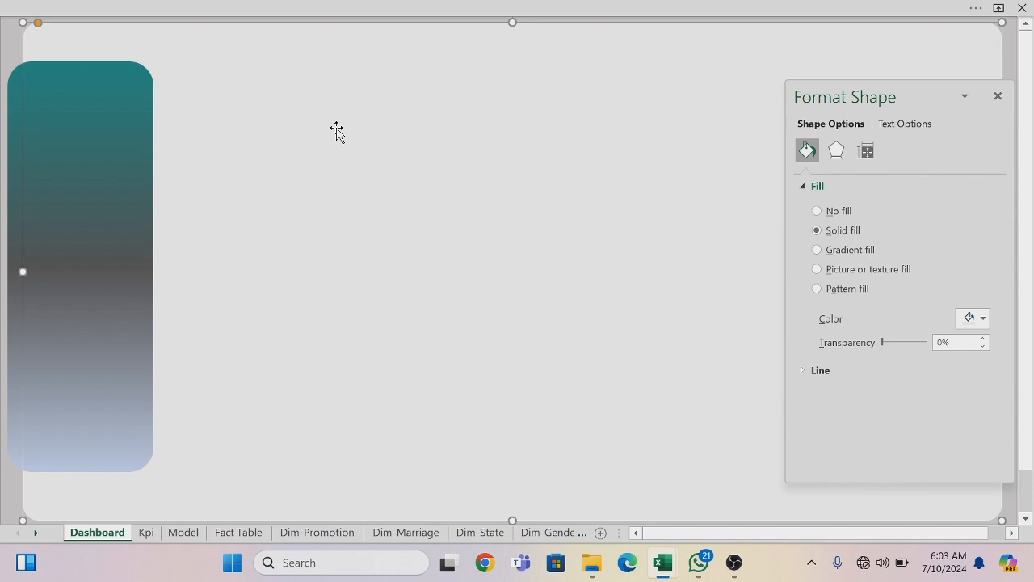
Duplicate the sidebar shape onto the upper part of the panel and reshape the copy into a thin horizontal bar about 4.03" wide
{"action": "left_click", "coordinate": [109, 65]}
{"action": "left_click_drag", "start_coordinate": [109, 65], "coordinate": [315, 87]}
{"action": "left_click_drag", "start_coordinate": [304, 480], "coordinate": [296, 115]}
{"action": "left_click_drag", "start_coordinate": [379, 90], "coordinate": [544, 92]}
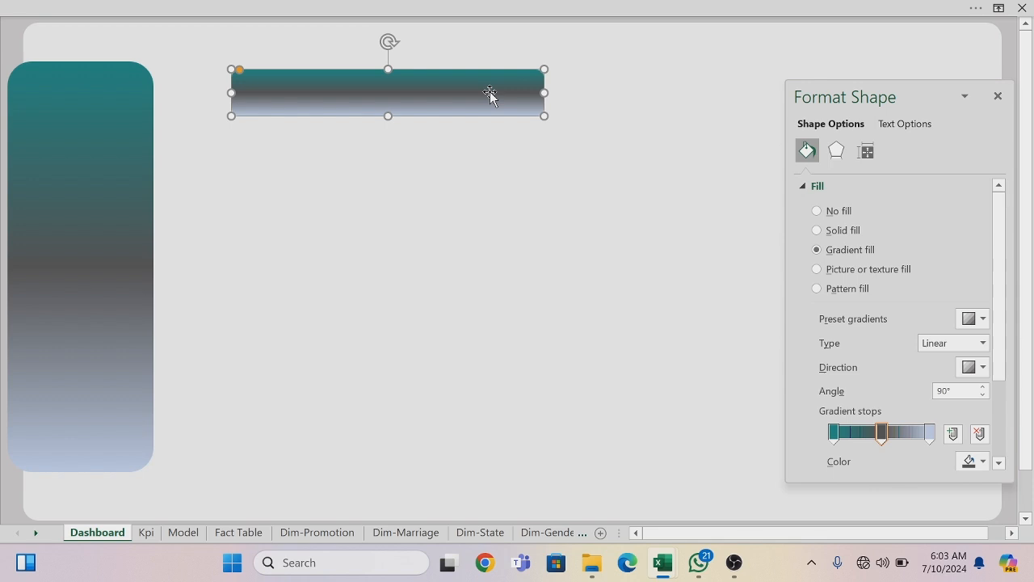
Fill the horizontal bar with solid white and close the shape formatting pane
{"action": "right_click", "coordinate": [491, 94]}
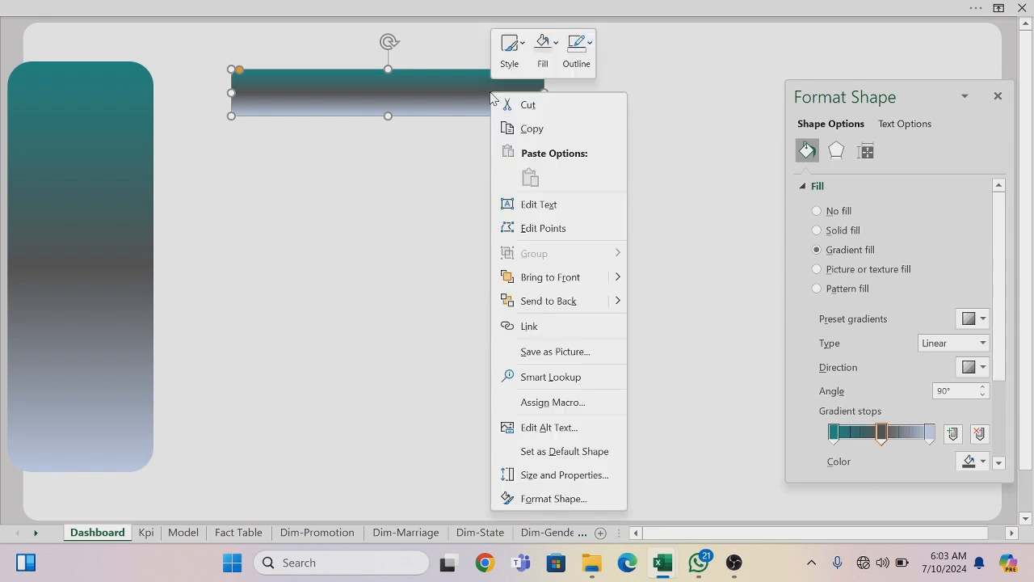
{"action": "left_click", "coordinate": [556, 45]}
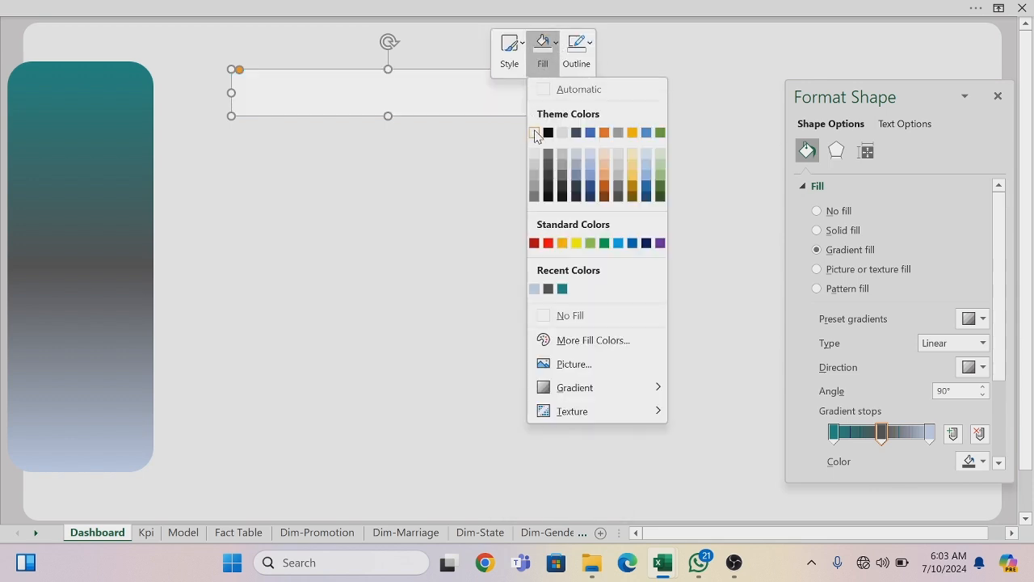
{"action": "left_click", "coordinate": [534, 133]}
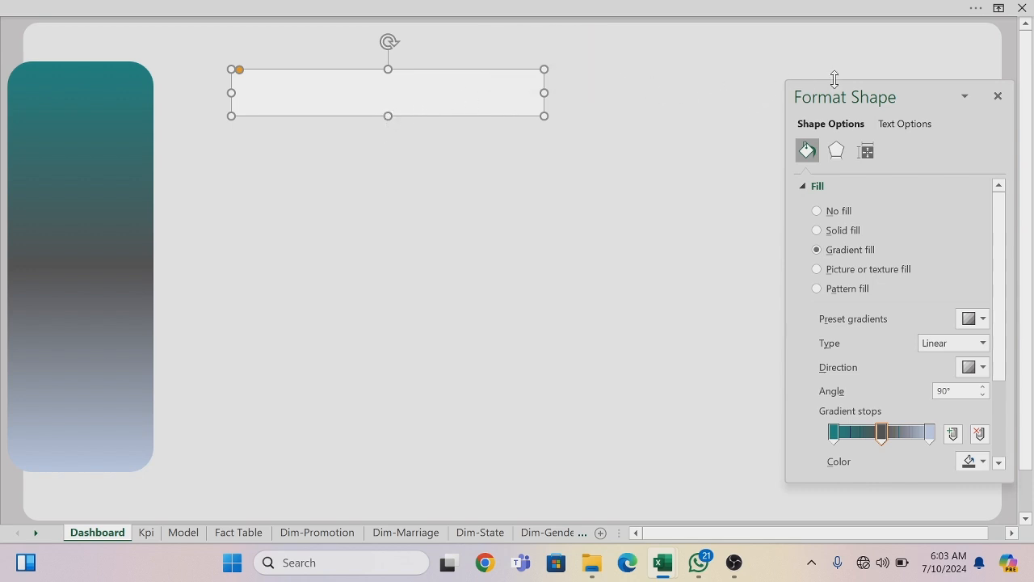
{"action": "left_click", "coordinate": [997, 97]}
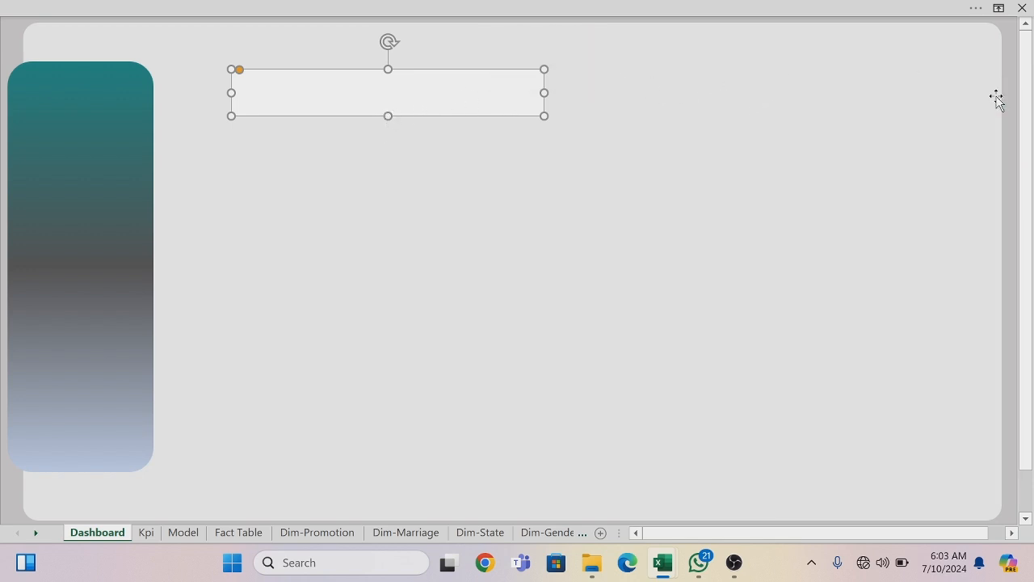
Add a shadow to the white bar in the recently used teal colour
{"action": "right_click", "coordinate": [513, 94]}
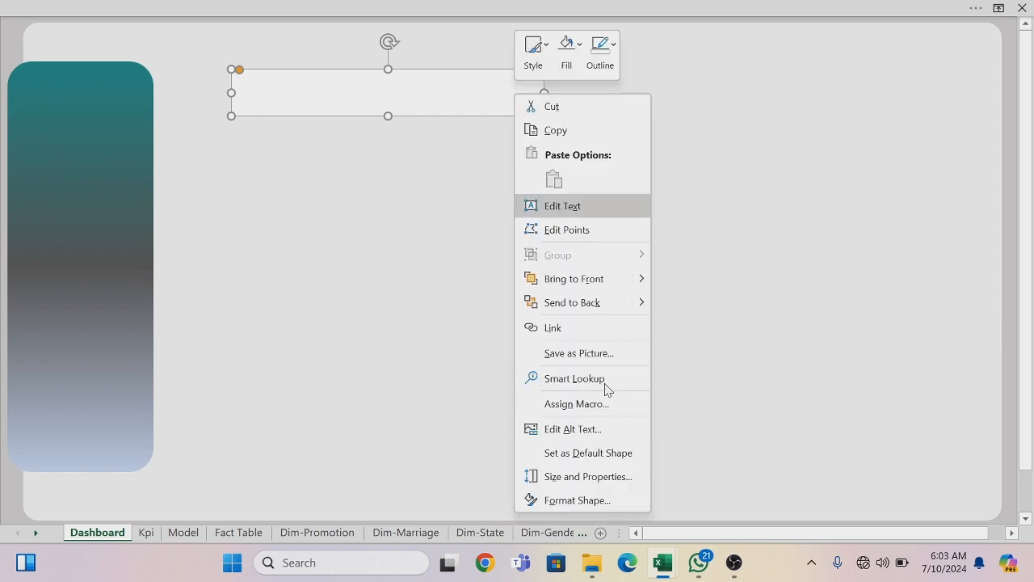
{"action": "left_click", "coordinate": [590, 502]}
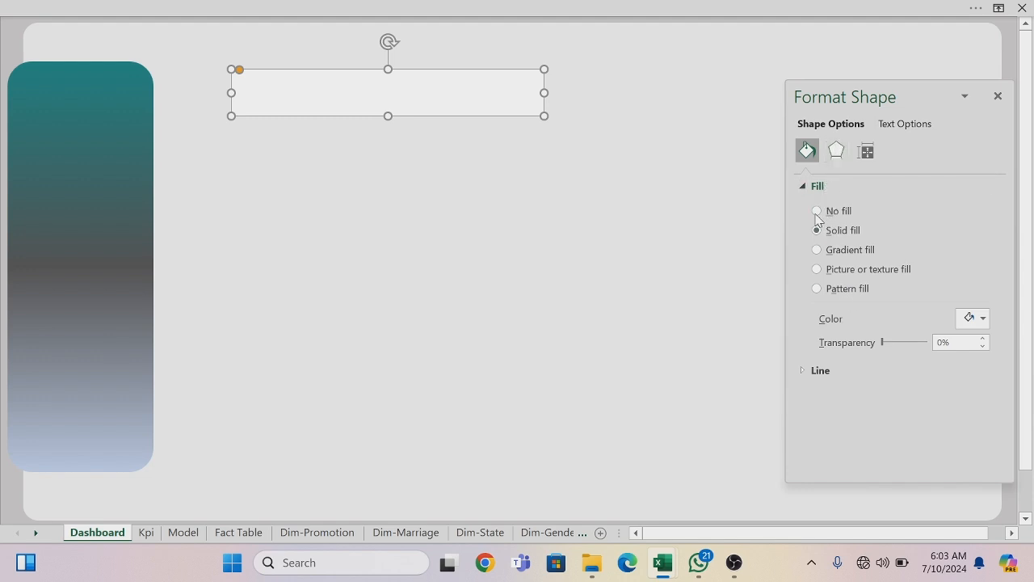
{"action": "left_click", "coordinate": [817, 379]}
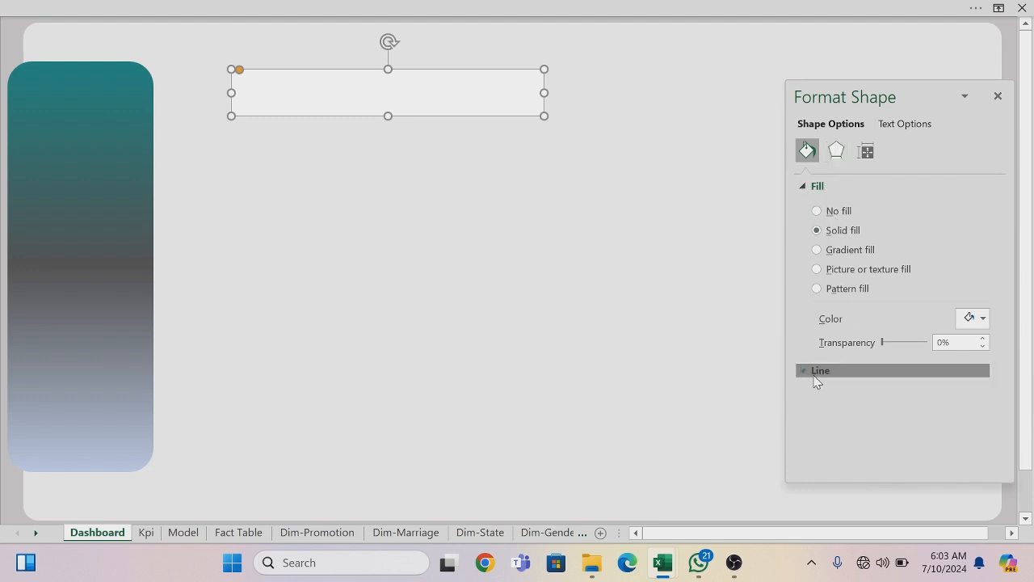
{"action": "left_click", "coordinate": [837, 152]}
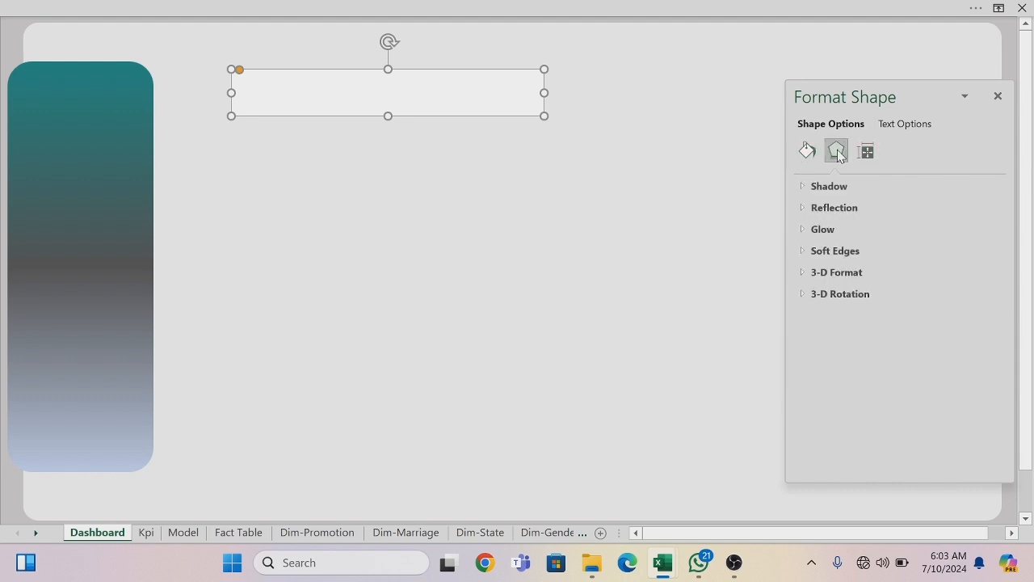
{"action": "left_click", "coordinate": [826, 188]}
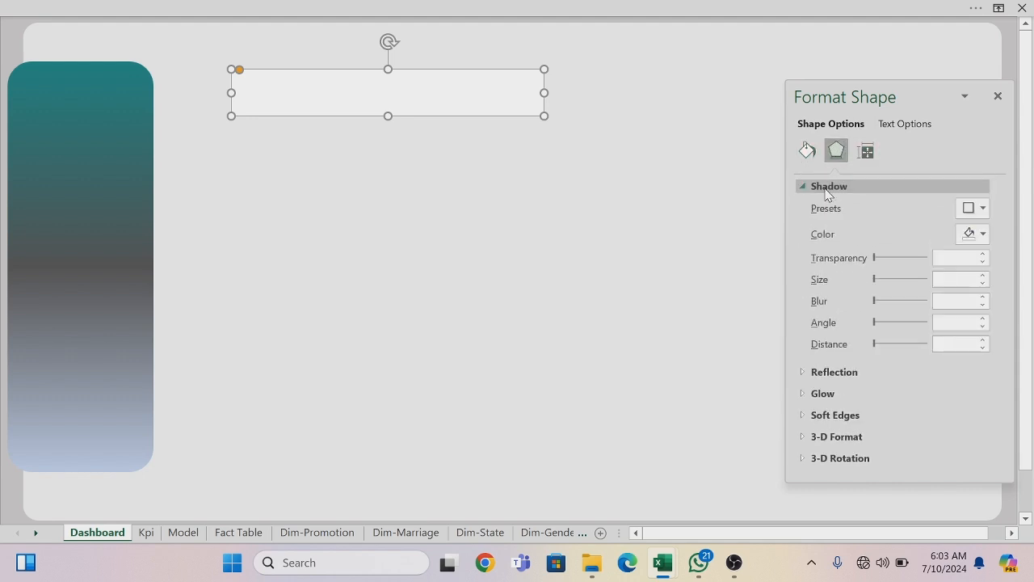
{"action": "left_click", "coordinate": [983, 234]}
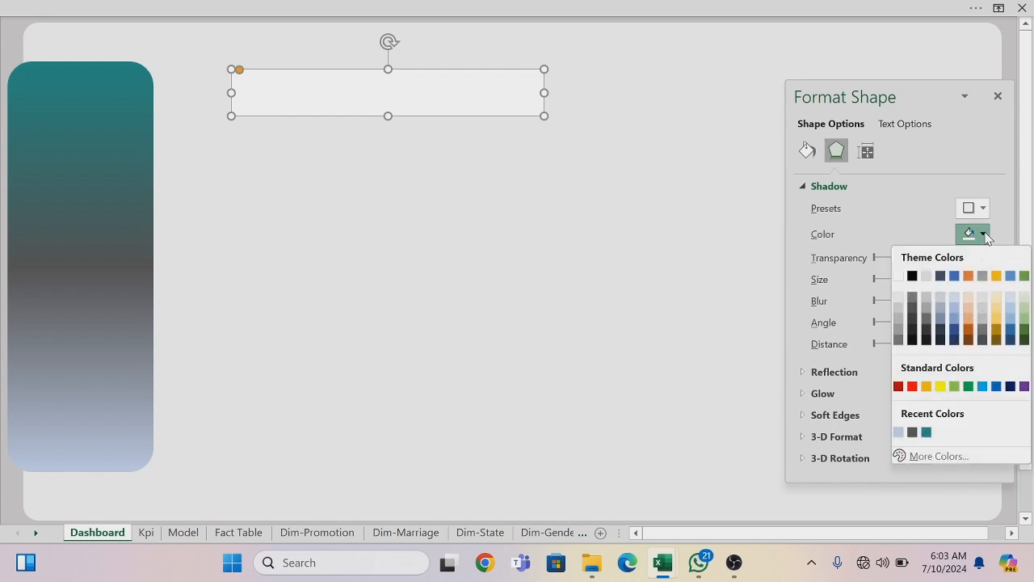
{"action": "left_click", "coordinate": [926, 433]}
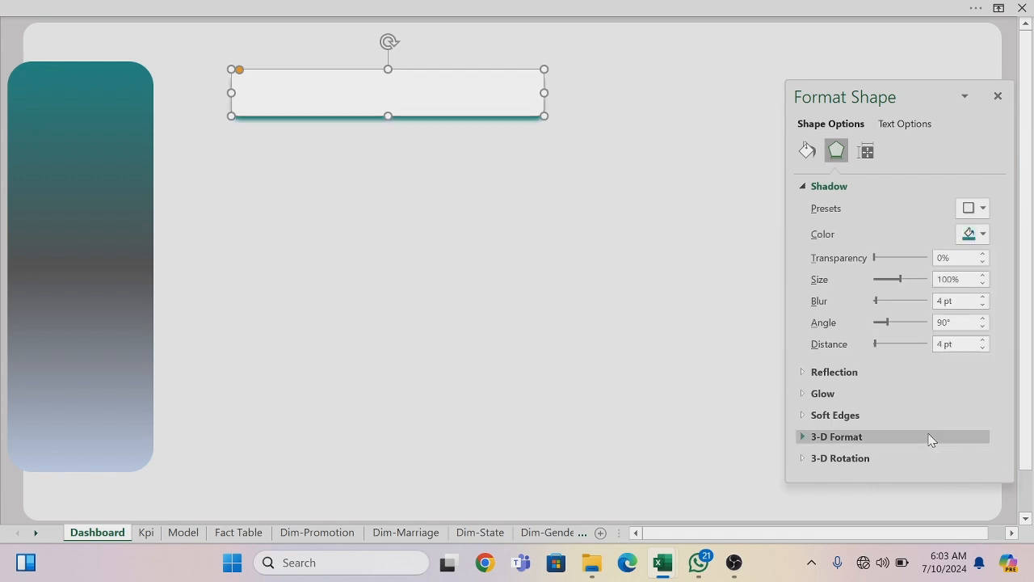
{"action": "left_click", "coordinate": [473, 239]}
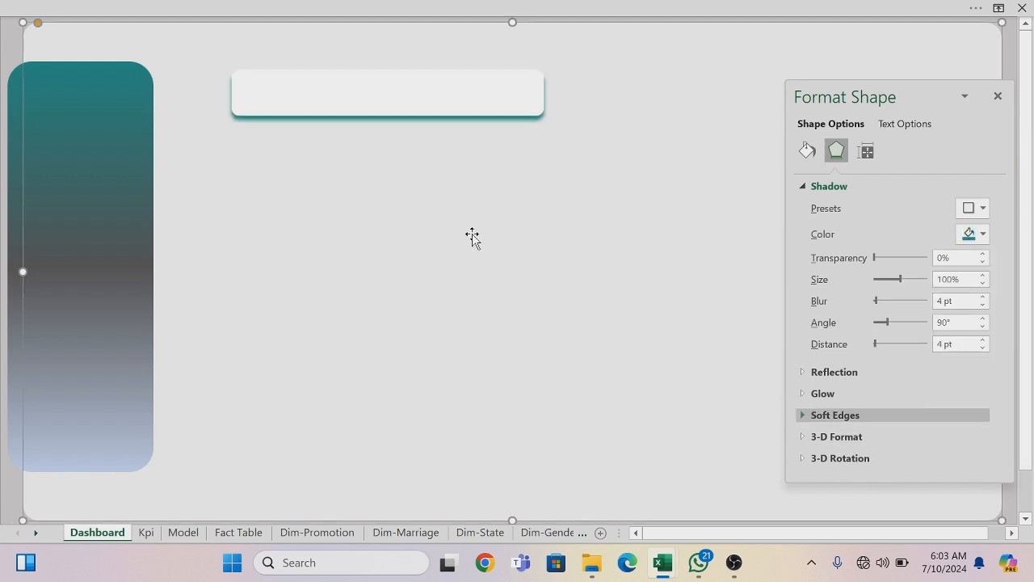
Move the white bar to the panel's upper edge and add a text box over it reading "HR PROMOTIONAL ANALYSIS"
{"action": "left_click_drag", "start_coordinate": [347, 100], "coordinate": [321, 69]}
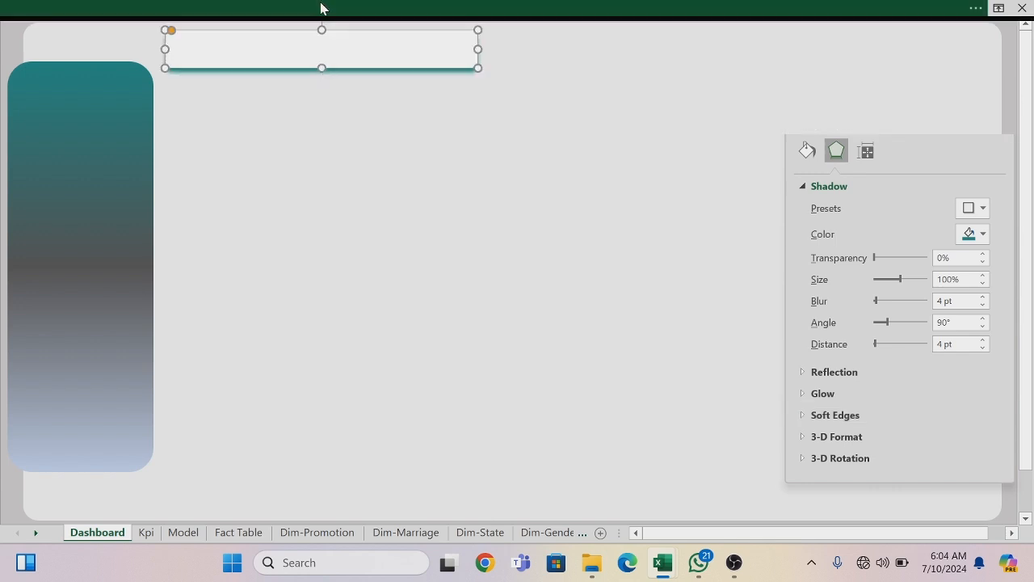
{"action": "left_click", "coordinate": [321, 9]}
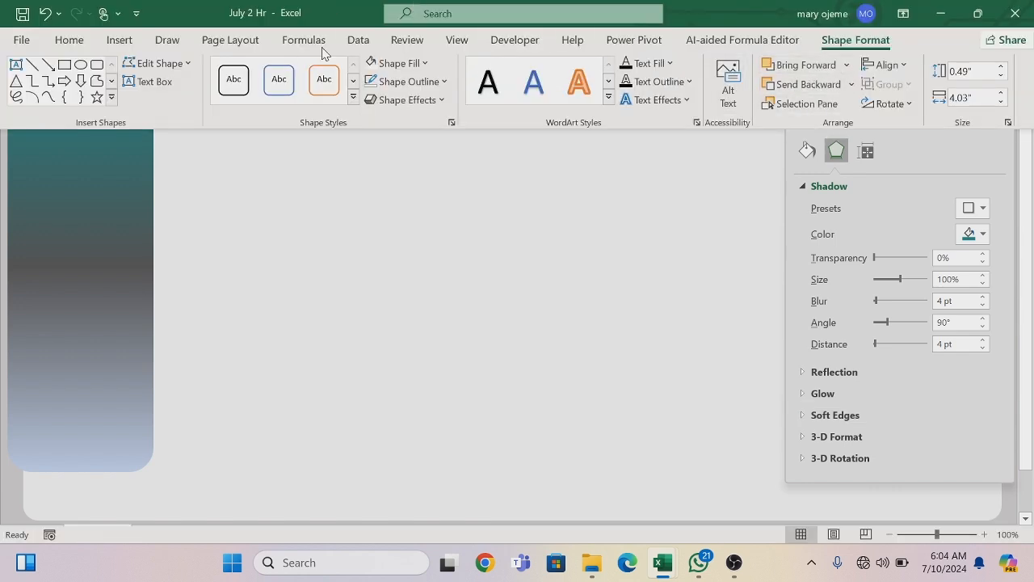
{"action": "left_click", "coordinate": [128, 49]}
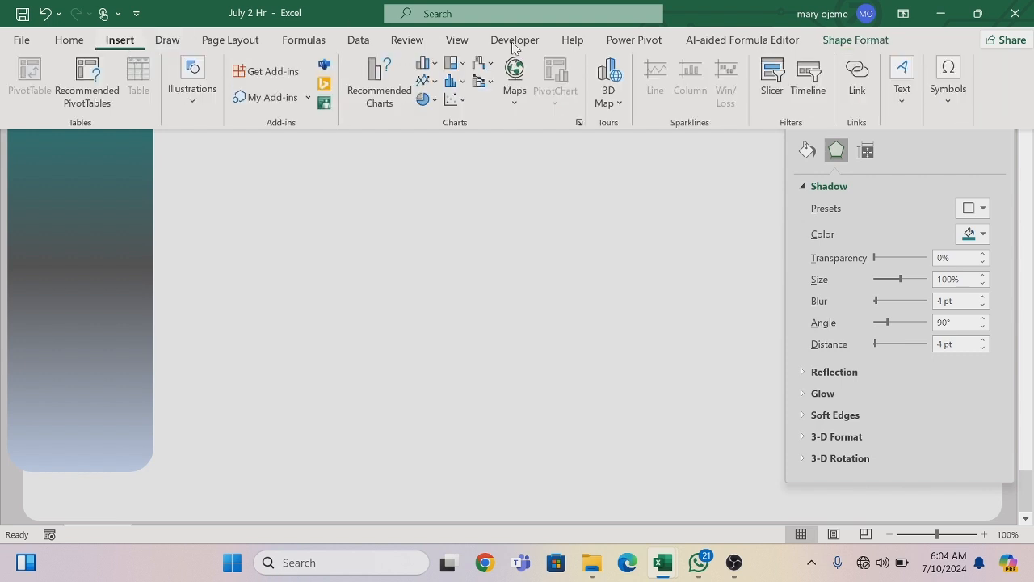
{"action": "left_click", "coordinate": [905, 101]}
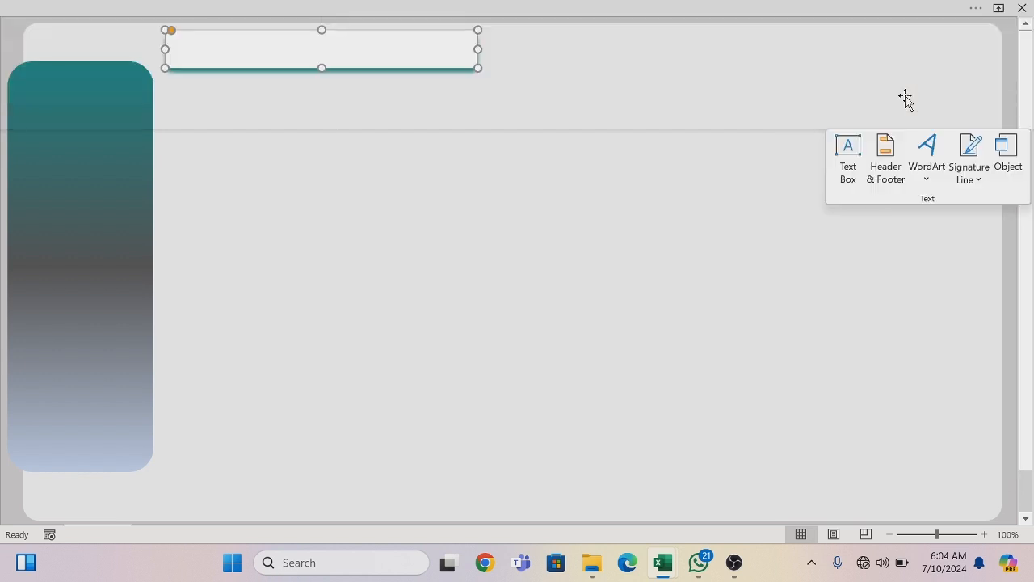
{"action": "left_click", "coordinate": [855, 158]}
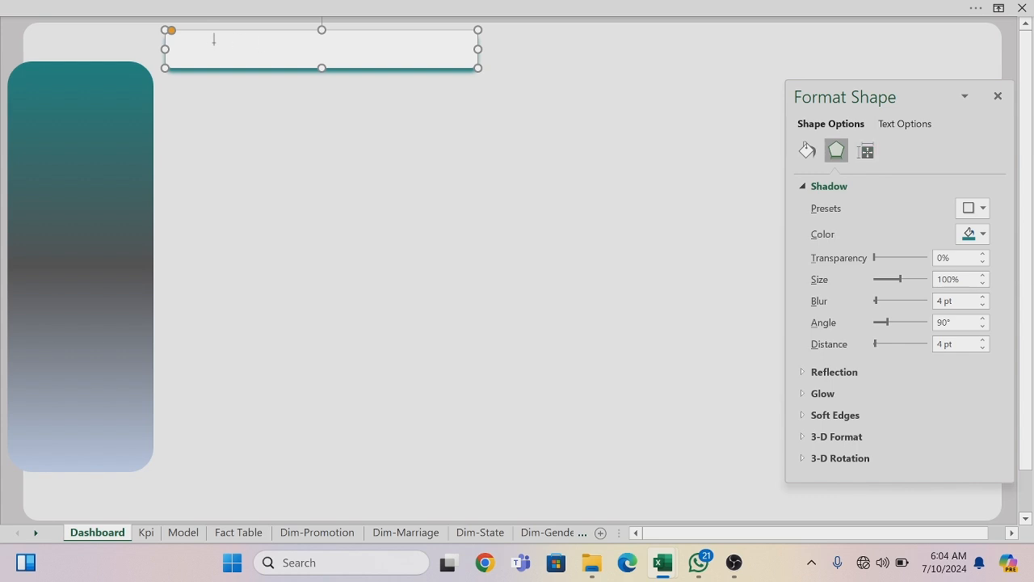
{"action": "left_click_drag", "start_coordinate": [199, 38], "coordinate": [466, 78]}
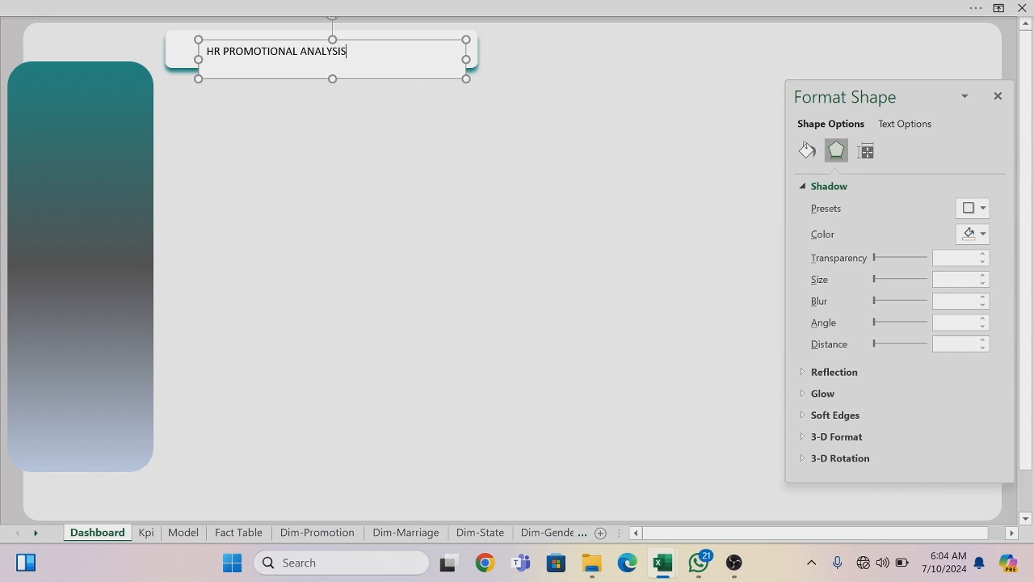
Format the title text as bold Algerian at size 16
{"action": "left_click_drag", "start_coordinate": [347, 51], "coordinate": [206, 51]}
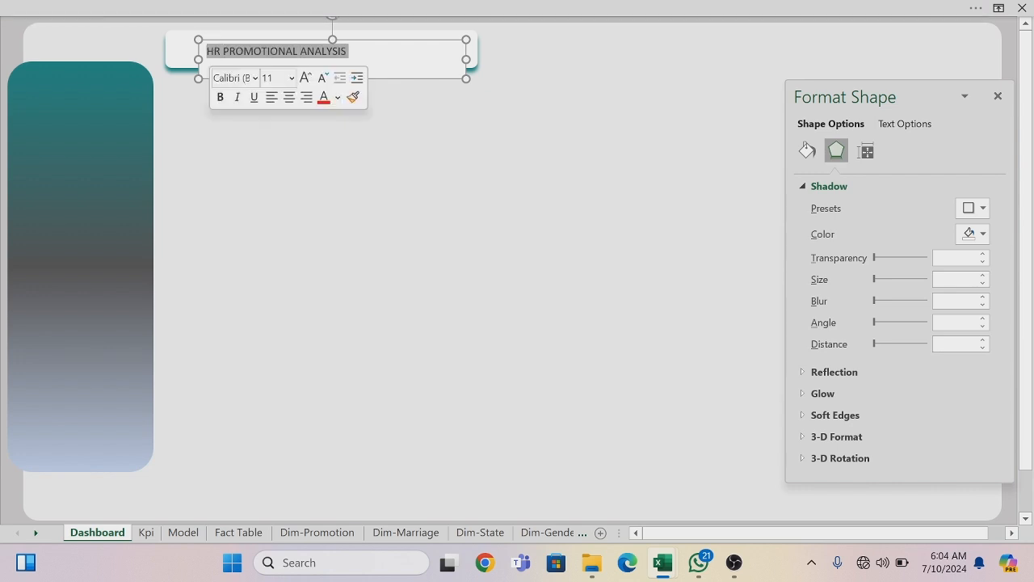
{"action": "left_click", "coordinate": [255, 78]}
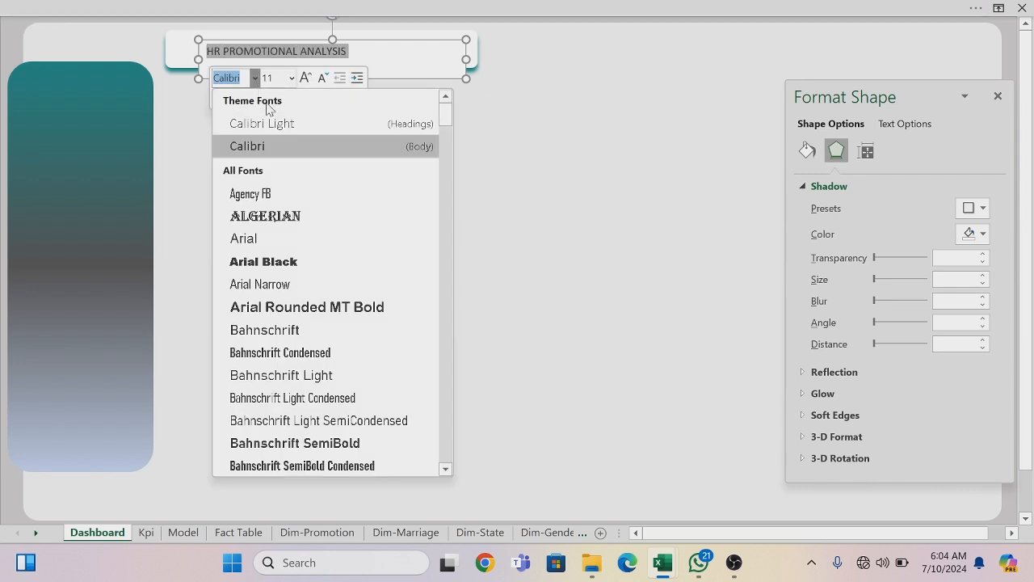
{"action": "left_click", "coordinate": [302, 212]}
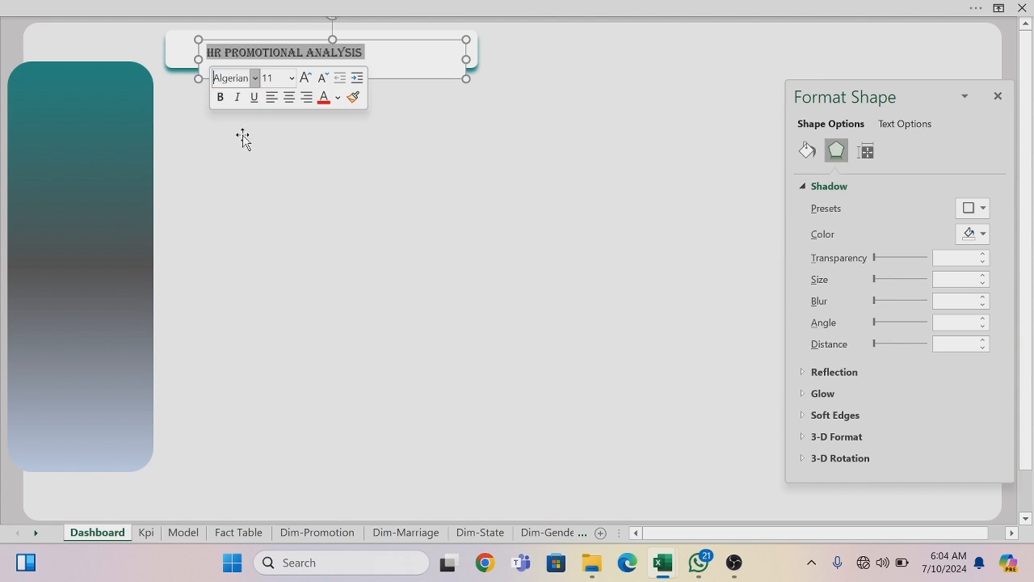
{"action": "left_click", "coordinate": [222, 99]}
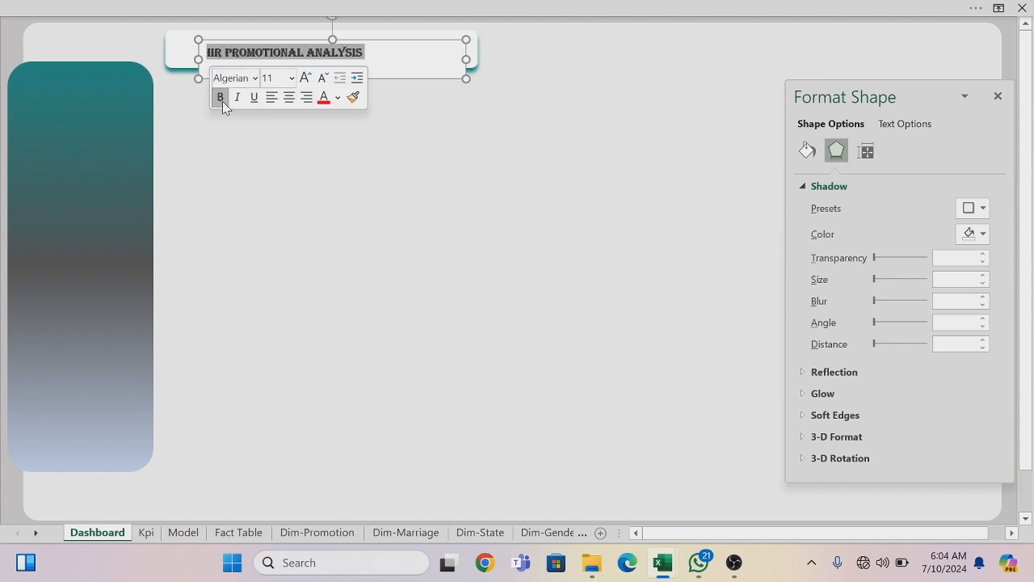
{"action": "left_click", "coordinate": [291, 78]}
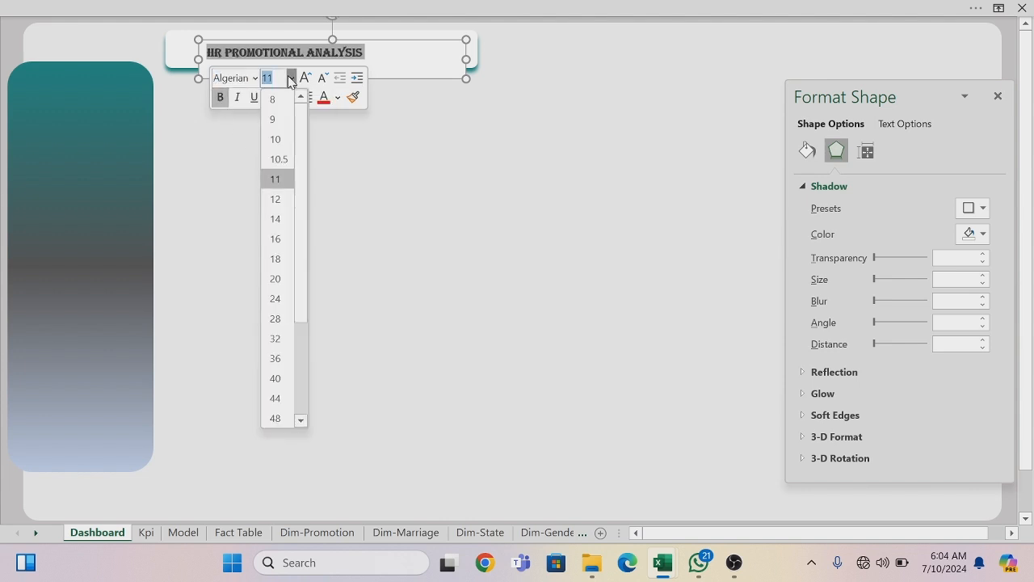
{"action": "left_click", "coordinate": [275, 239]}
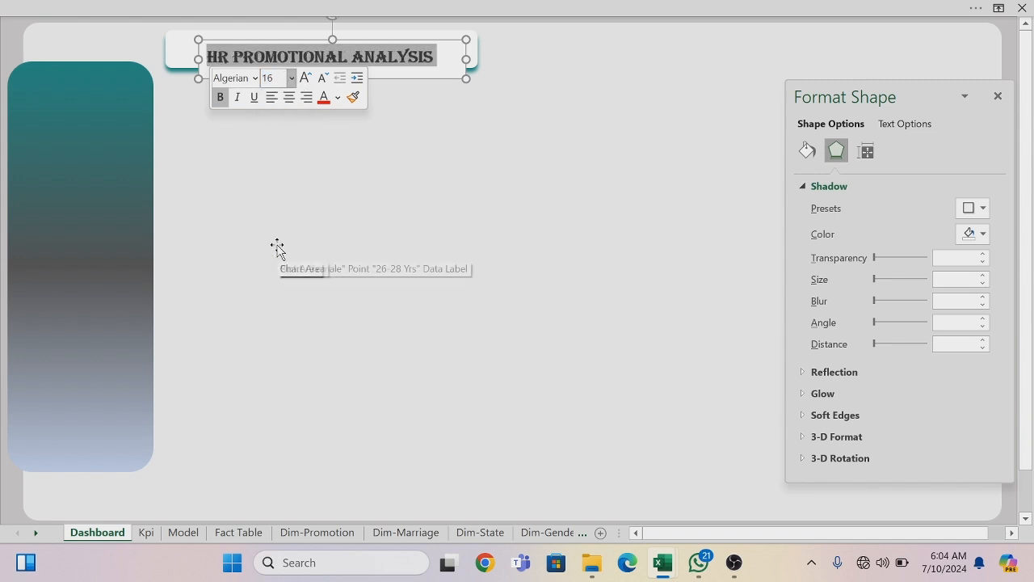
{"action": "left_click", "coordinate": [403, 107]}
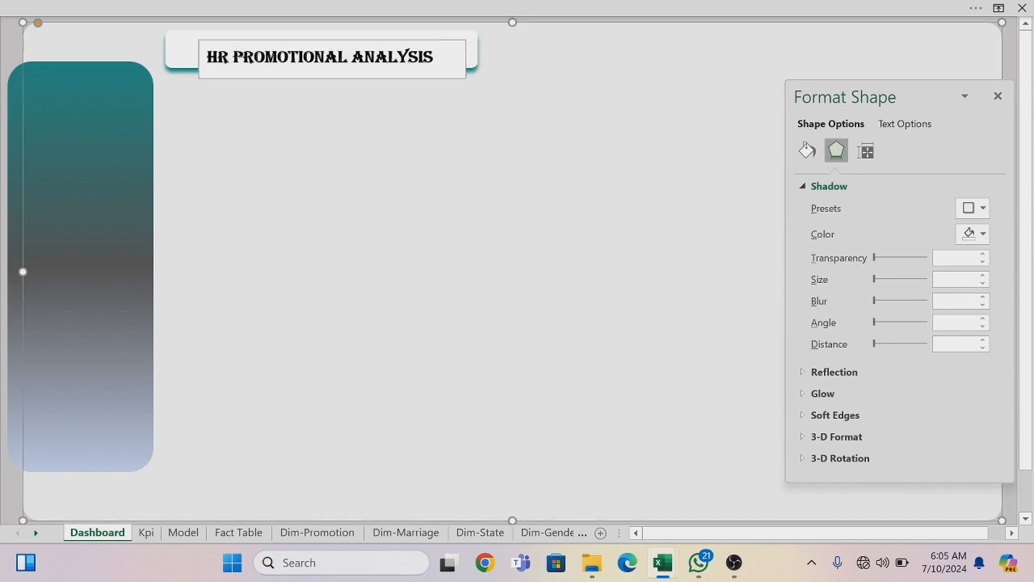
Remove the fill and the outline from the title text box
{"action": "left_click", "coordinate": [442, 58]}
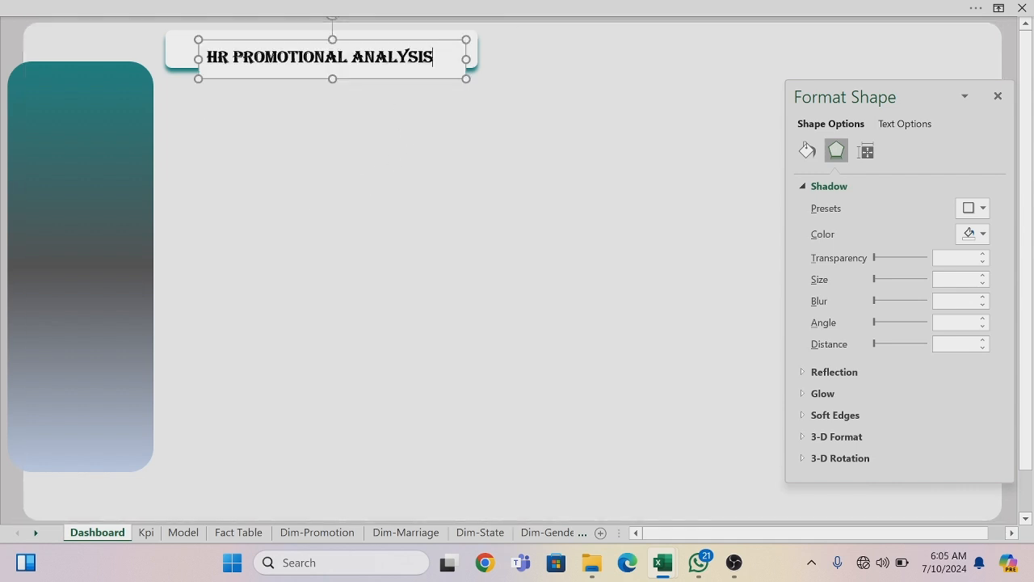
{"action": "left_click", "coordinate": [480, 7]}
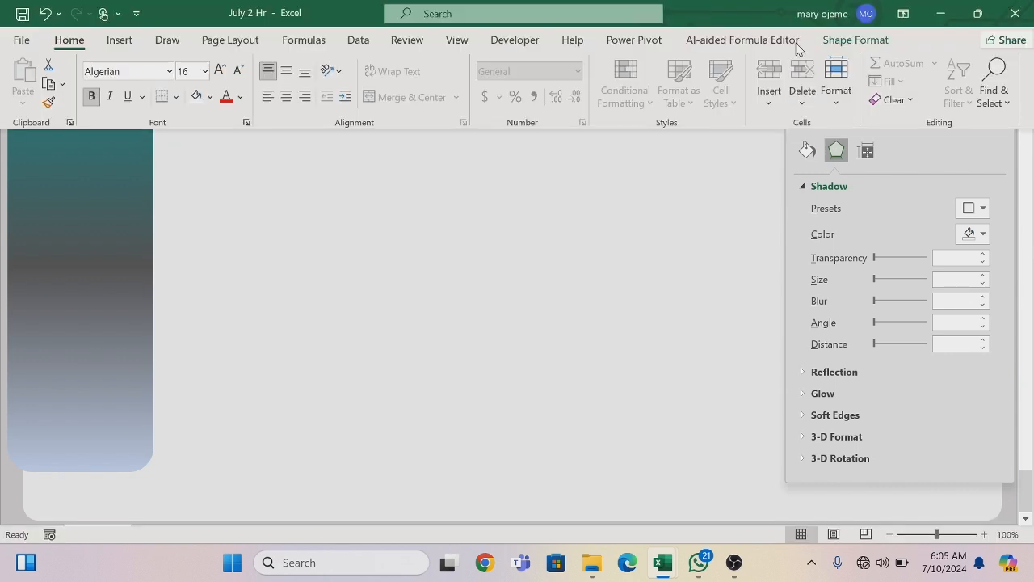
{"action": "left_click", "coordinate": [854, 40]}
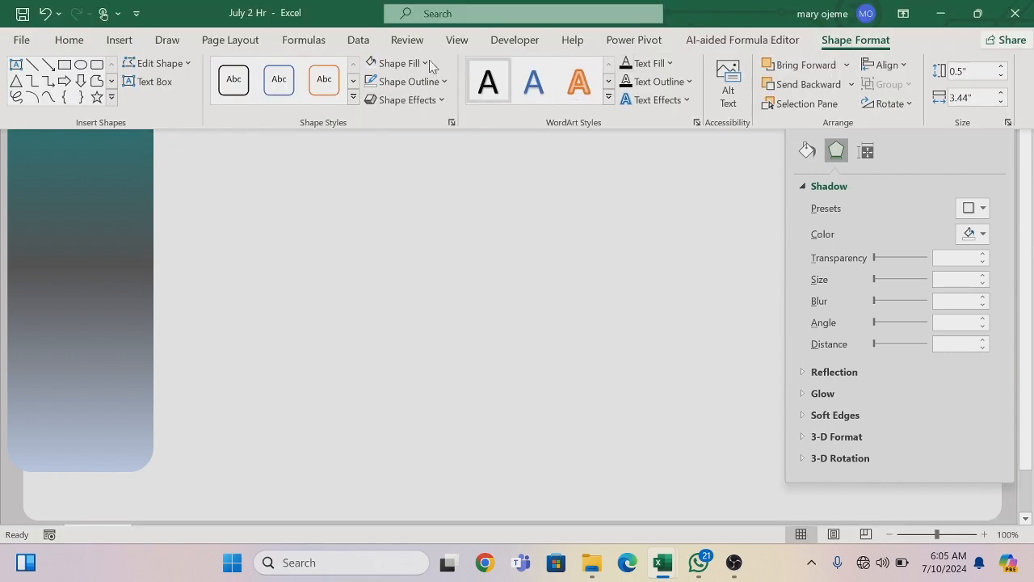
{"action": "left_click", "coordinate": [400, 63]}
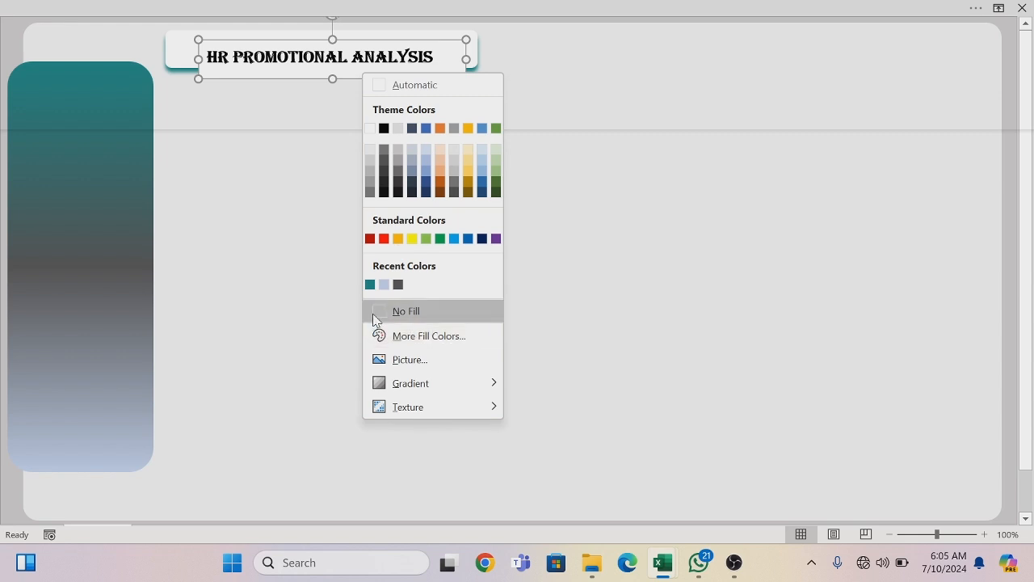
{"action": "left_click", "coordinate": [378, 310]}
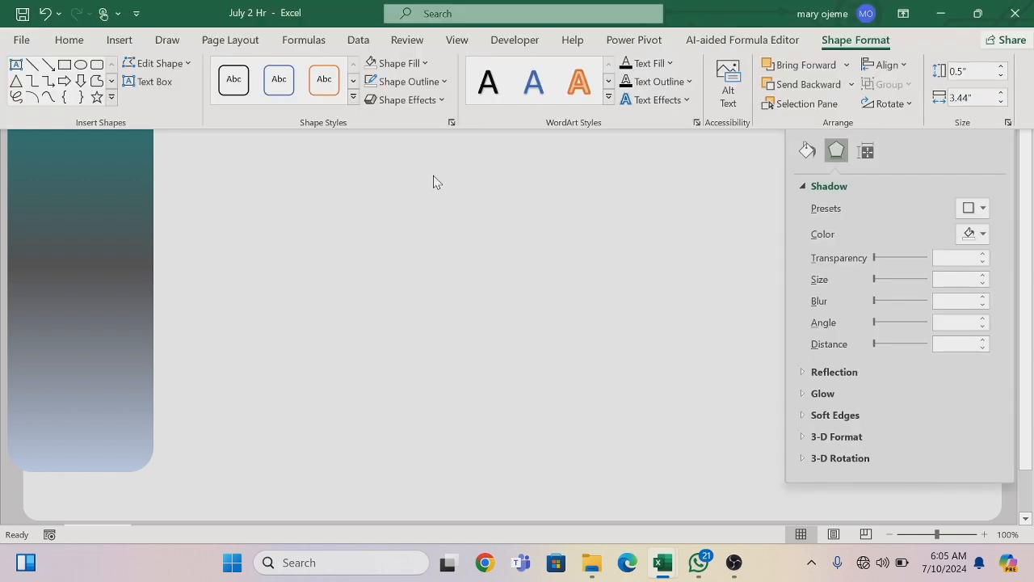
{"action": "left_click", "coordinate": [441, 81]}
{"action": "left_click", "coordinate": [383, 330]}
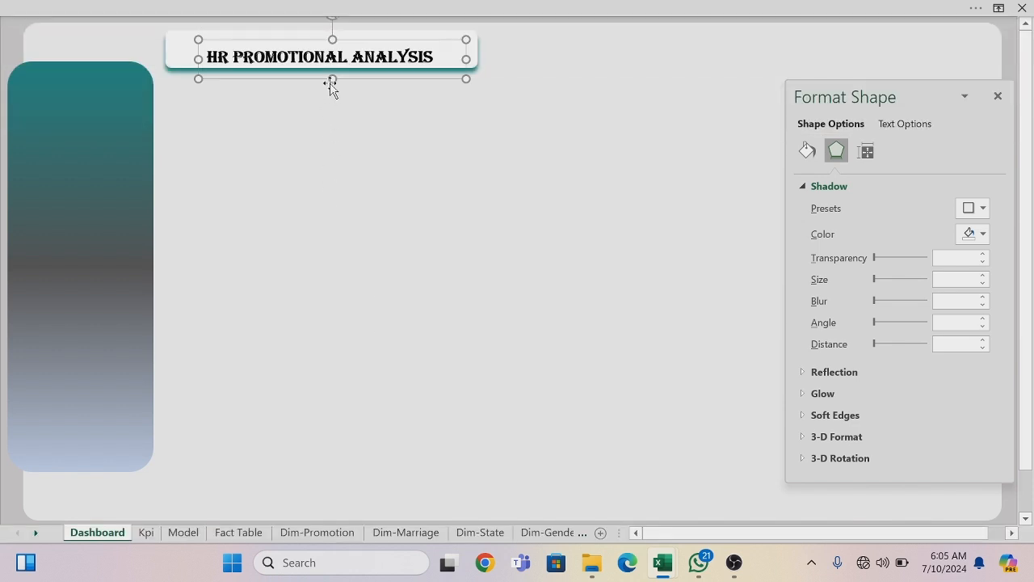
Fit the title text box onto the white bar at about 3.39" wide and shorten the bar to end with it
{"action": "mouse_move", "coordinate": [356, 79]}
{"action": "left_mouse_down"}
{"action": "mouse_move", "coordinate": [346, 68]}
{"action": "mouse_move", "coordinate": [354, 68]}
{"action": "left_mouse_up"}
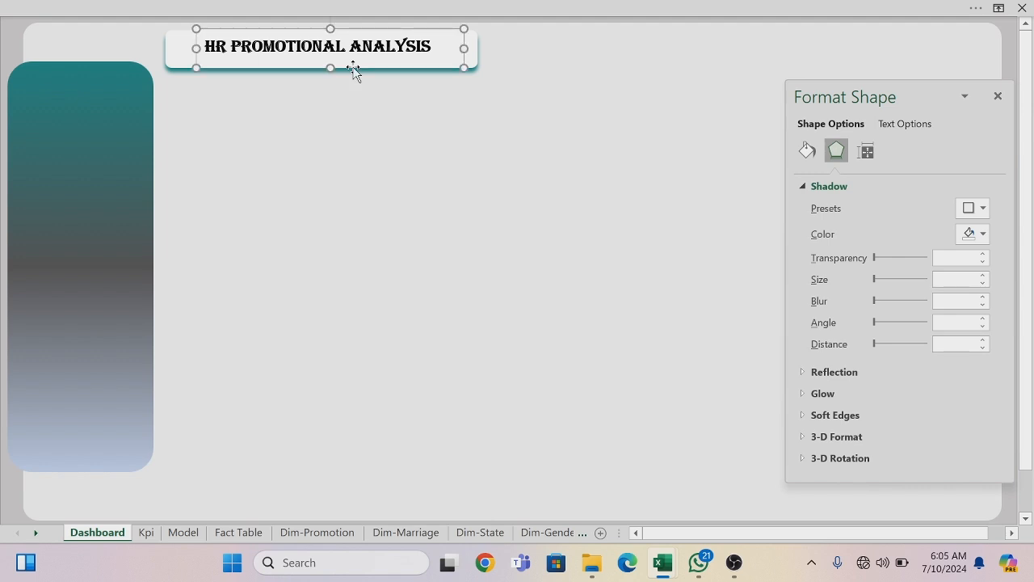
{"action": "left_click_drag", "start_coordinate": [196, 48], "coordinate": [174, 49]}
{"action": "left_click_drag", "start_coordinate": [462, 50], "coordinate": [436, 49]}
{"action": "left_click", "coordinate": [471, 46]}
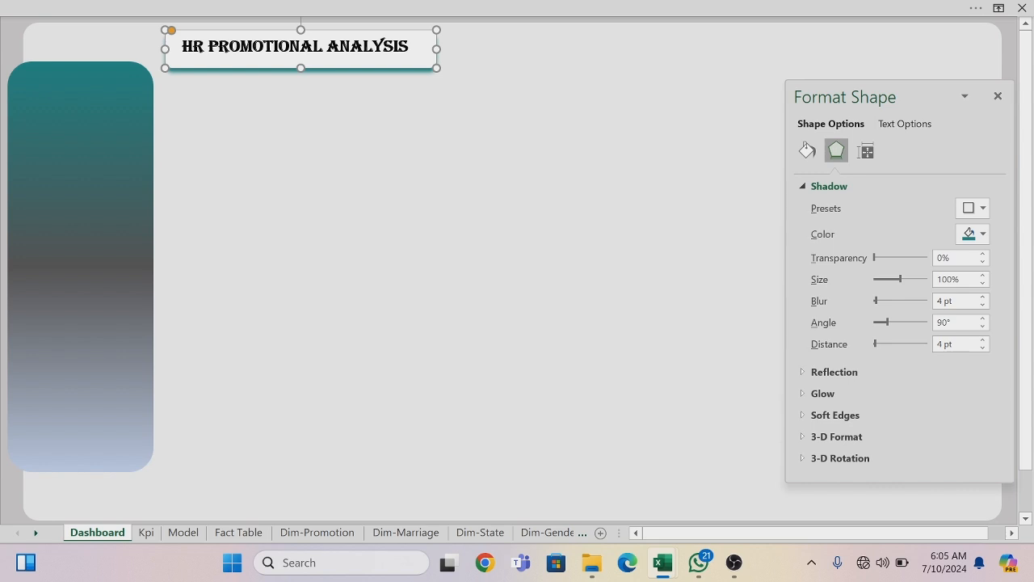
Center the title text horizontally within its text box
{"action": "left_click", "coordinate": [398, 47]}
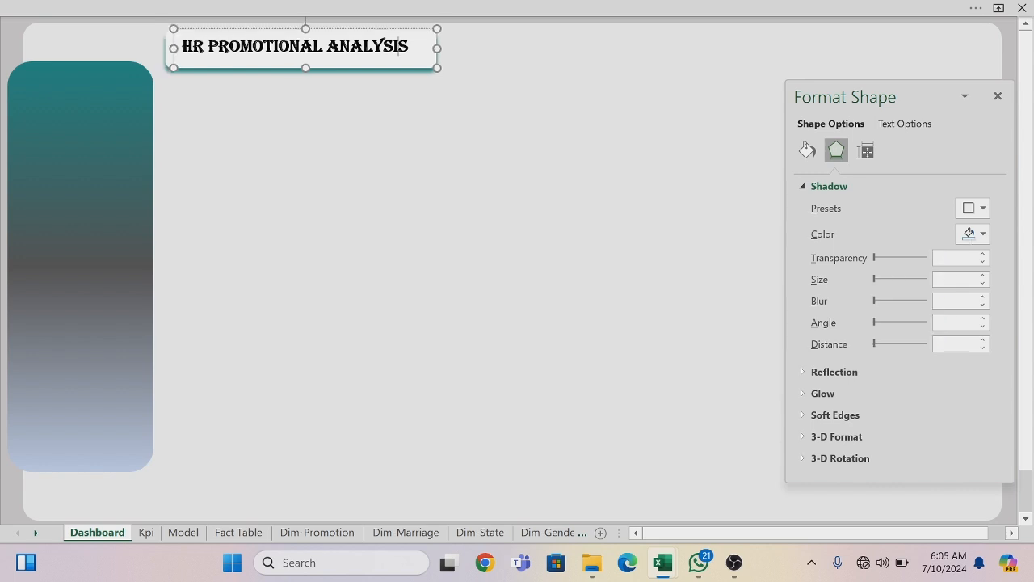
{"action": "left_click", "coordinate": [339, 16]}
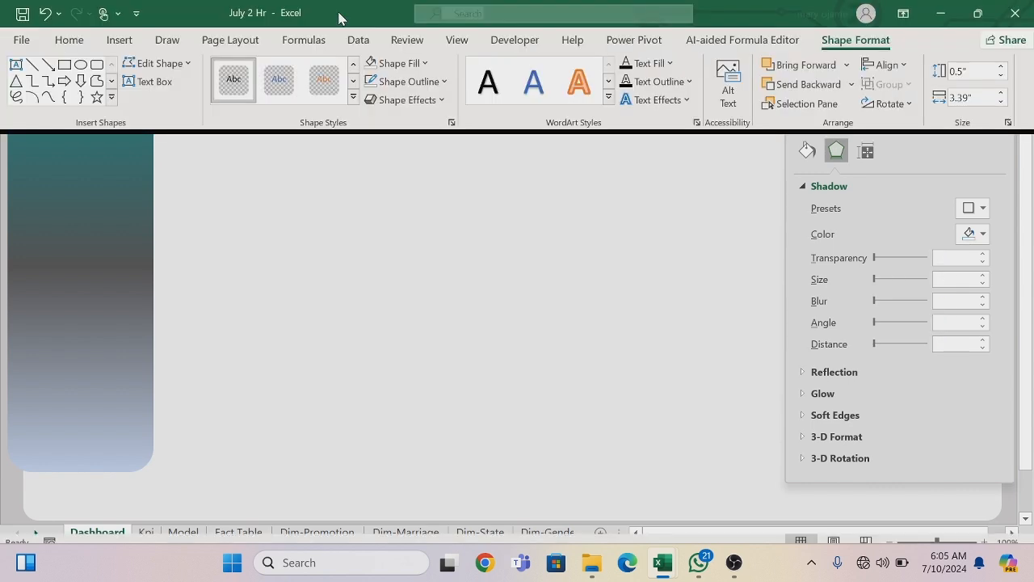
{"action": "left_click", "coordinate": [71, 41]}
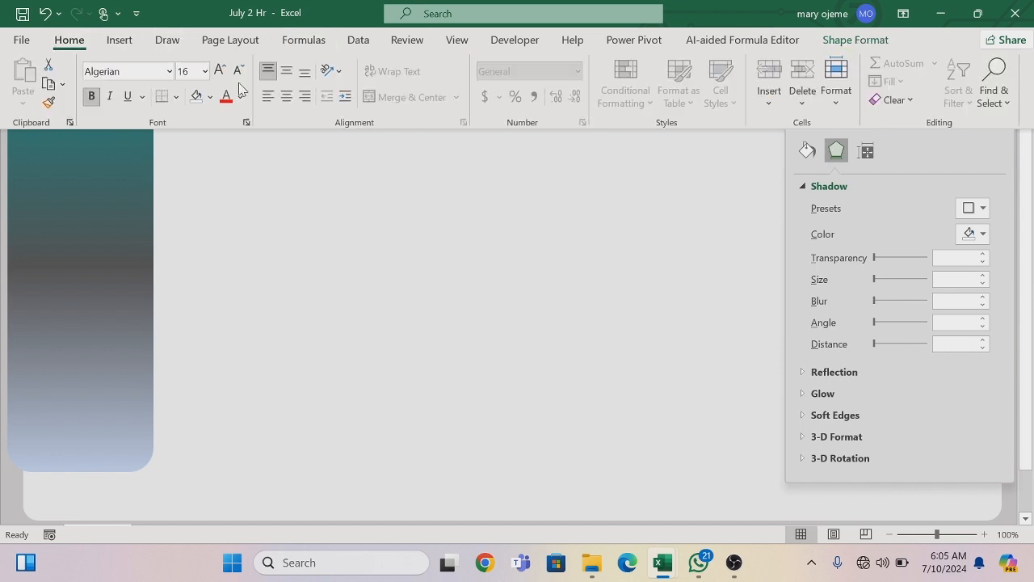
{"action": "left_click", "coordinate": [302, 162]}
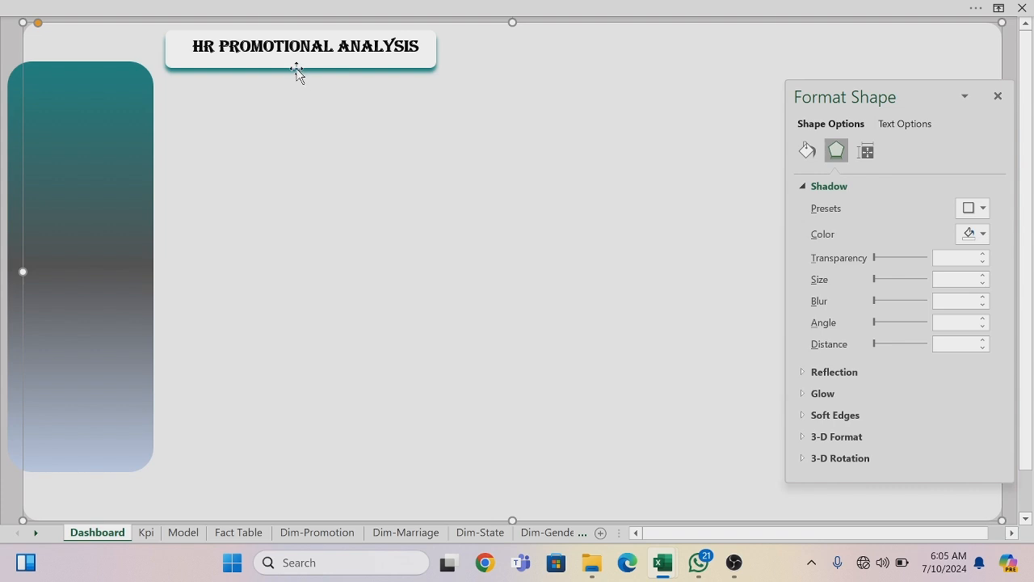
Move the white bar and title text box together up to the panel's top edge and close the shape formatting pane
{"action": "mouse_move", "coordinate": [297, 69]}
{"action": "left_mouse_down"}
{"action": "mouse_move", "coordinate": [272, 70]}
{"action": "mouse_move", "coordinate": [296, 68]}
{"action": "left_mouse_up"}
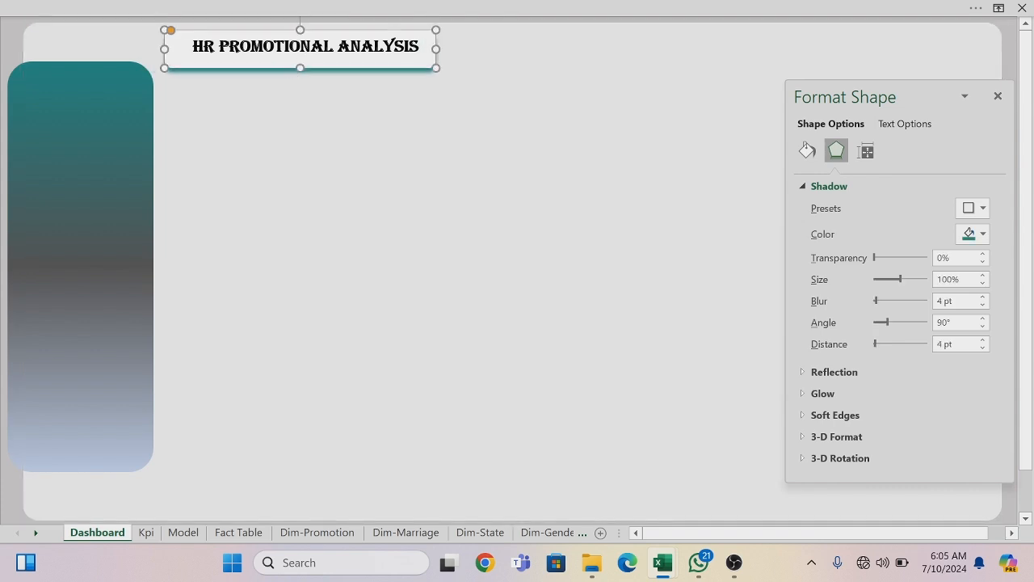
{"action": "left_click", "coordinate": [291, 49], "text": "ctrl"}
{"action": "left_click_drag", "start_coordinate": [323, 72], "coordinate": [300, 63]}
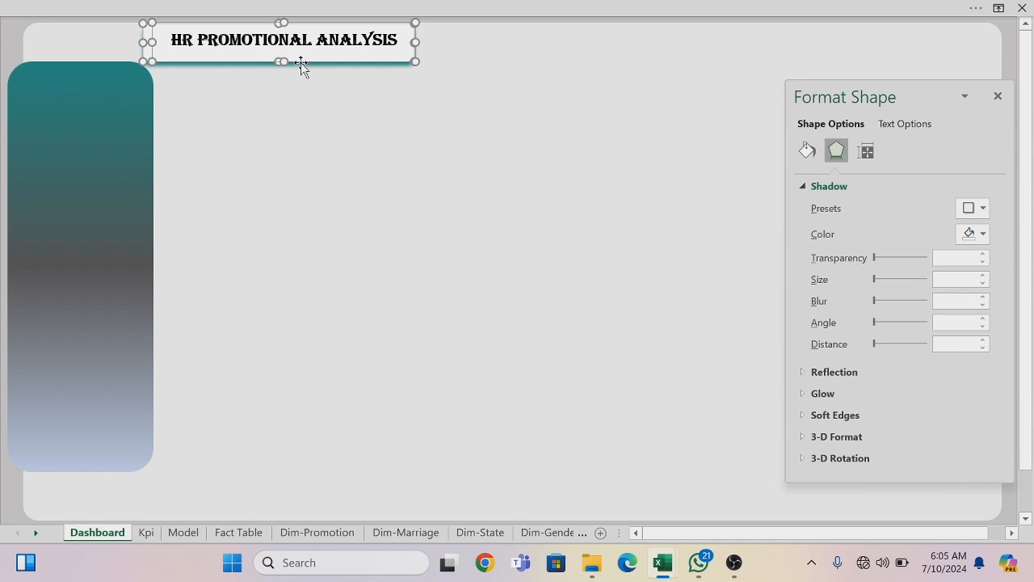
{"action": "left_click", "coordinate": [996, 96]}
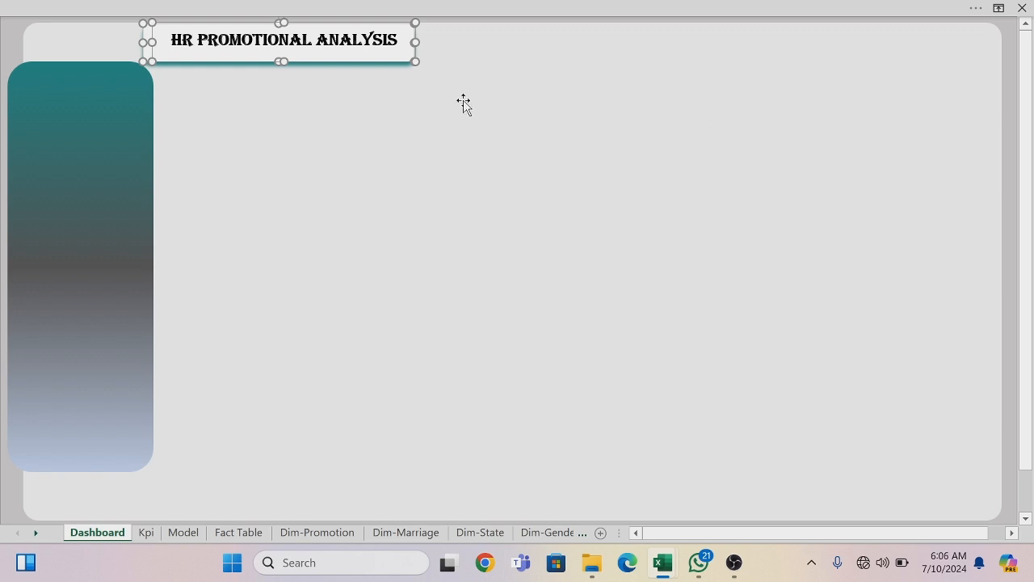
Duplicate the gradient sidebar and place the copy on the open panel area below the title bar
{"action": "left_click", "coordinate": [107, 121]}
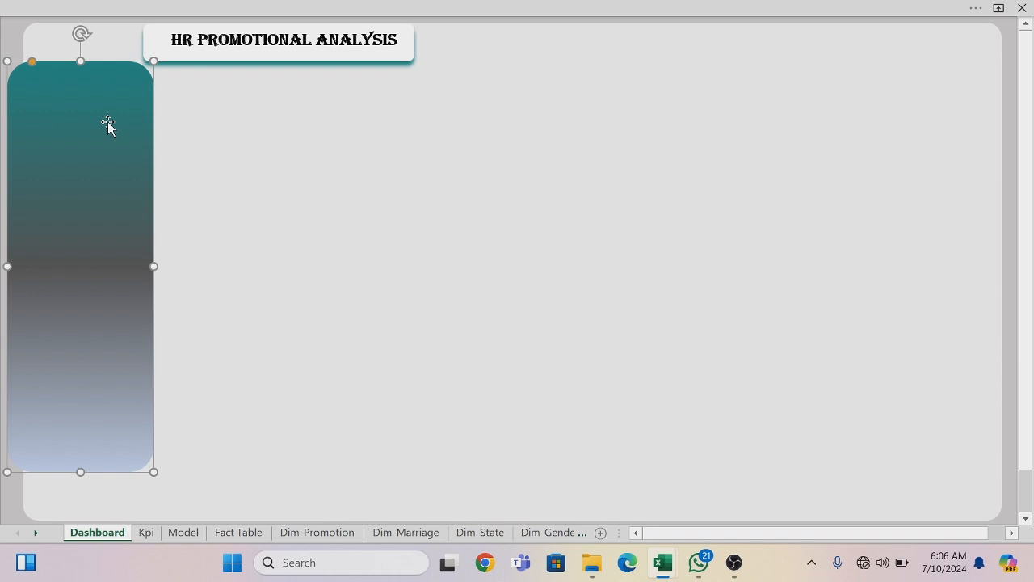
{"action": "key", "text": "ctrl+d"}
{"action": "left_click_drag", "start_coordinate": [108, 121], "coordinate": [387, 147]}
Fill the duplicated sidebar shape with solid white and shorten it into a roughly square card
{"action": "right_click", "coordinate": [387, 143]}
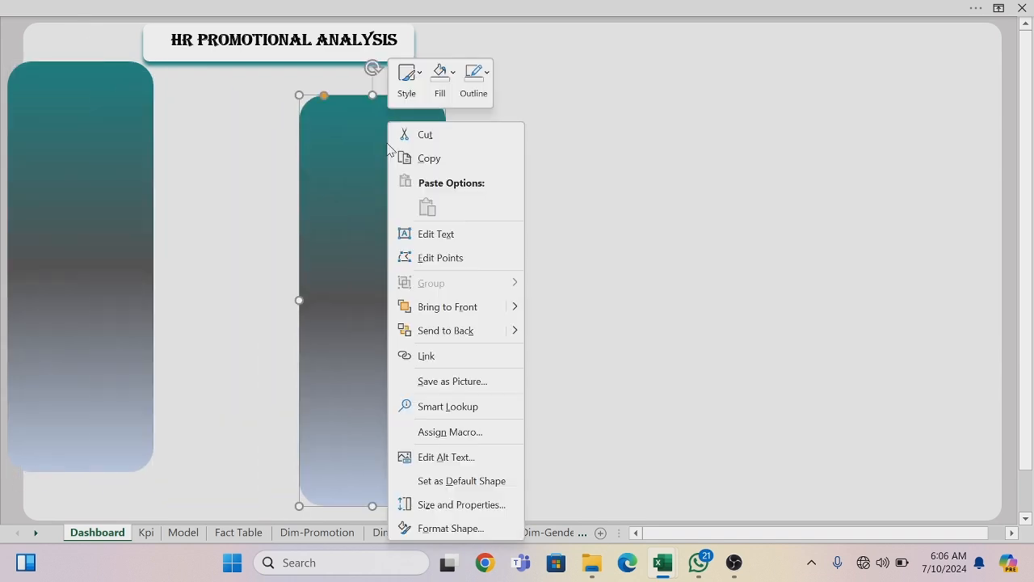
{"action": "left_click", "coordinate": [453, 78]}
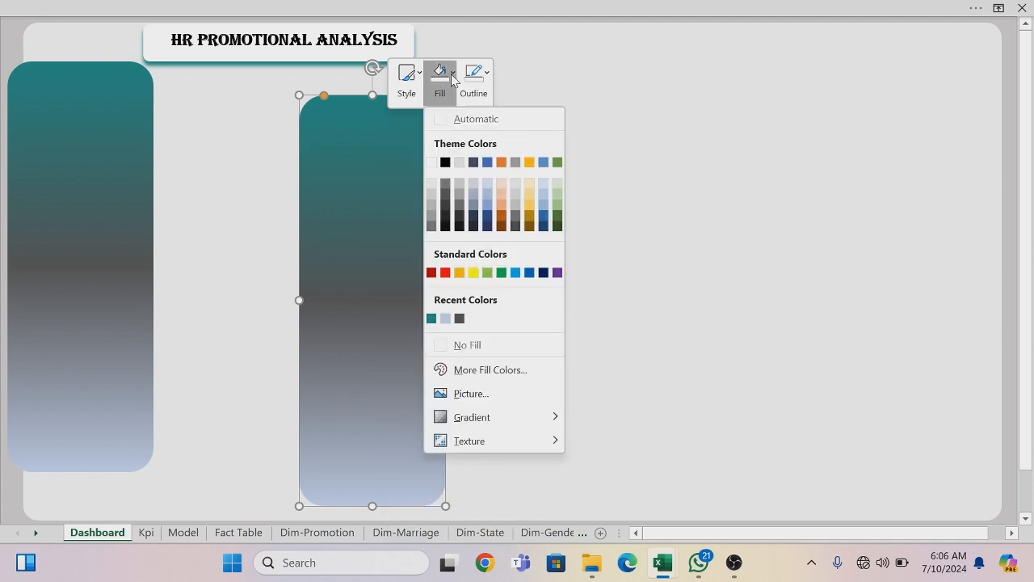
{"action": "left_click", "coordinate": [459, 165]}
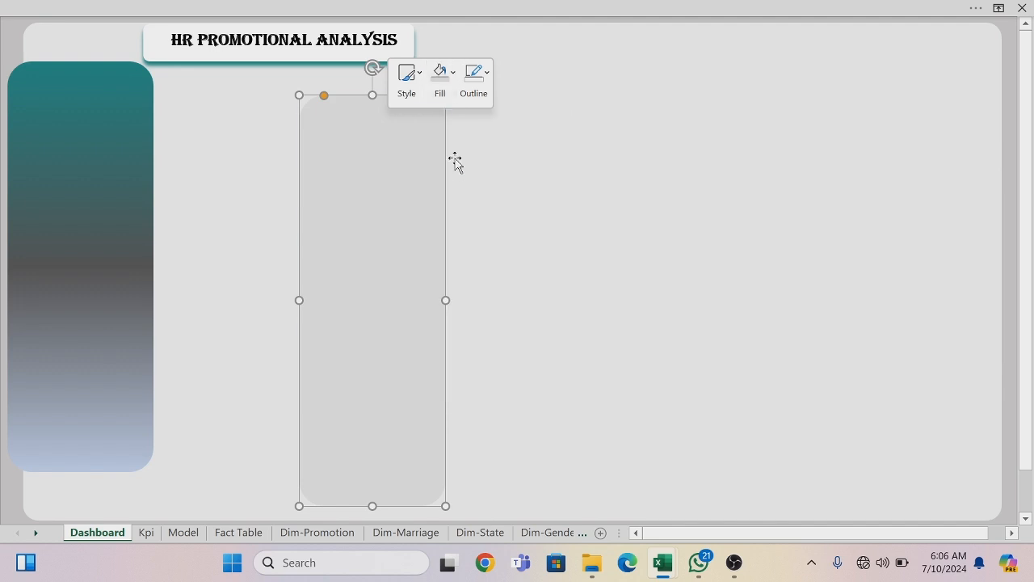
{"action": "left_click", "coordinate": [454, 77]}
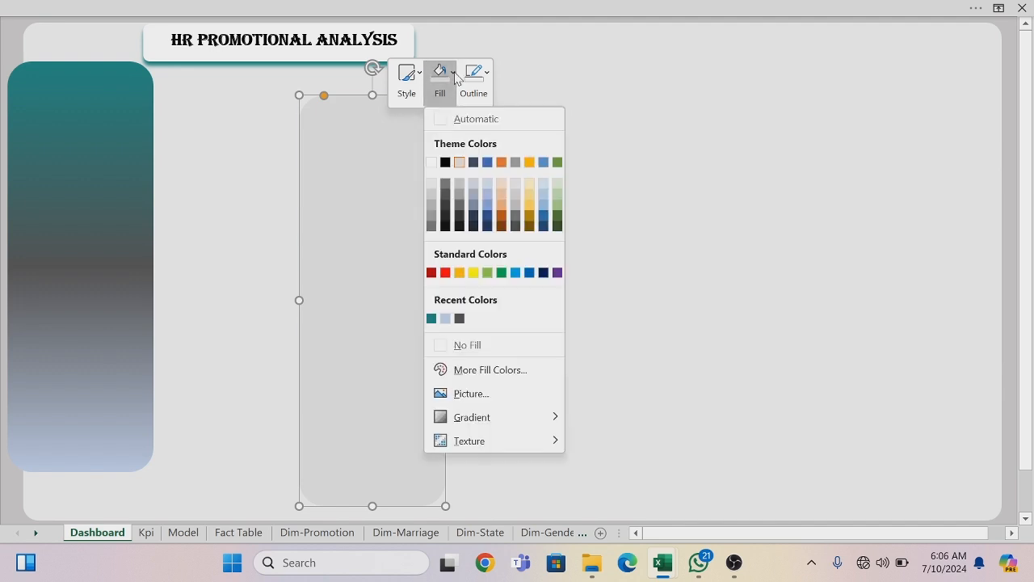
{"action": "left_click", "coordinate": [434, 166]}
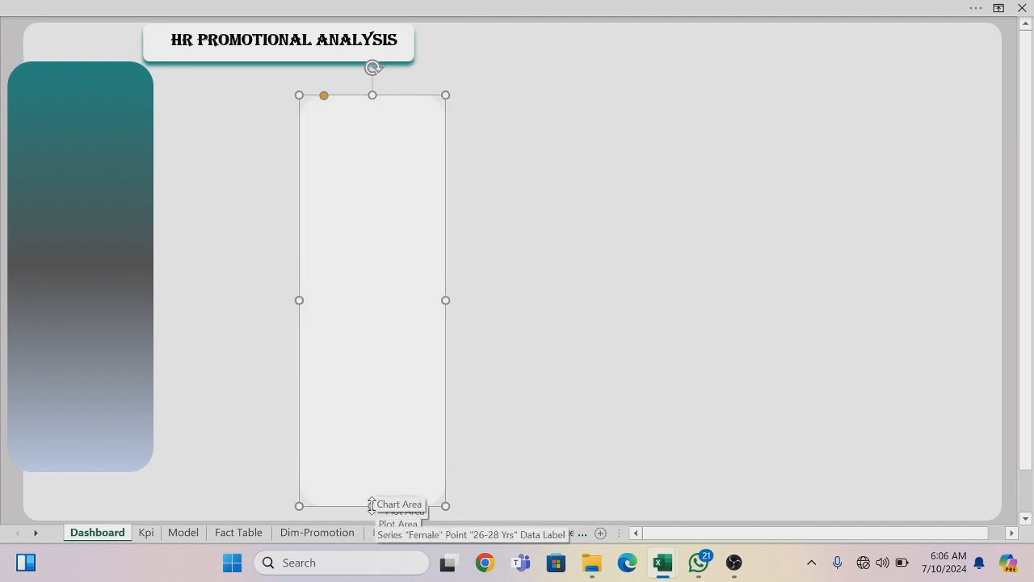
{"action": "left_click_drag", "start_coordinate": [371, 505], "coordinate": [356, 238]}
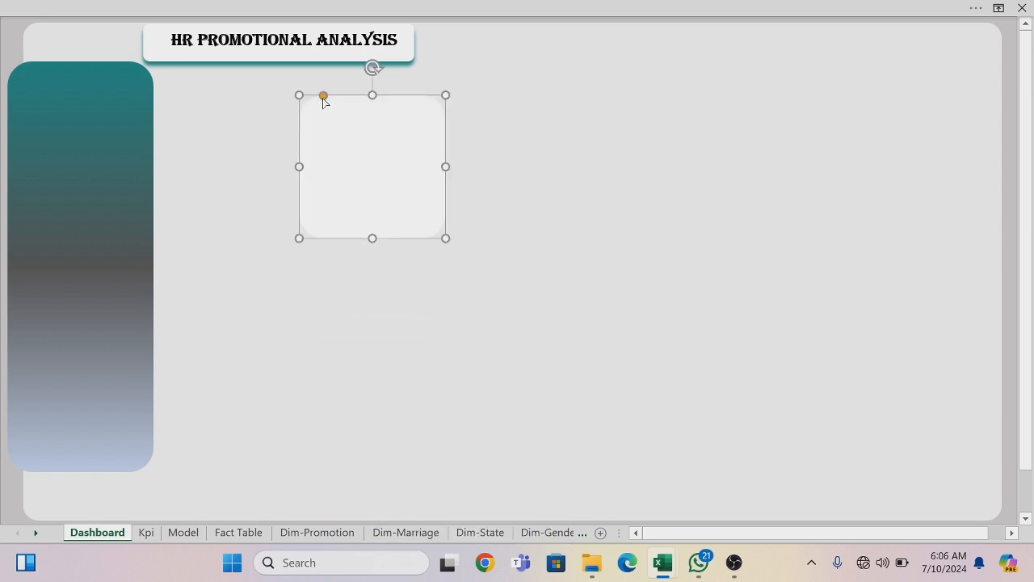
Move the white card beside the gradient sidebar, widen it to nearly double its width and give it slightly rounded corners
{"action": "left_click_drag", "start_coordinate": [323, 98], "coordinate": [302, 94]}
{"action": "left_click_drag", "start_coordinate": [339, 129], "coordinate": [203, 150]}
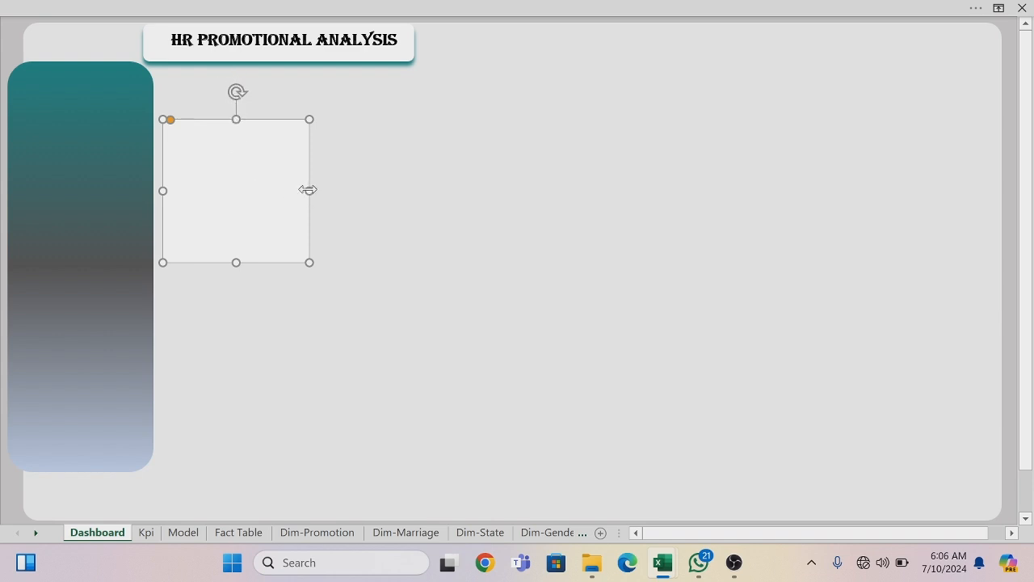
{"action": "left_click_drag", "start_coordinate": [313, 189], "coordinate": [442, 208]}
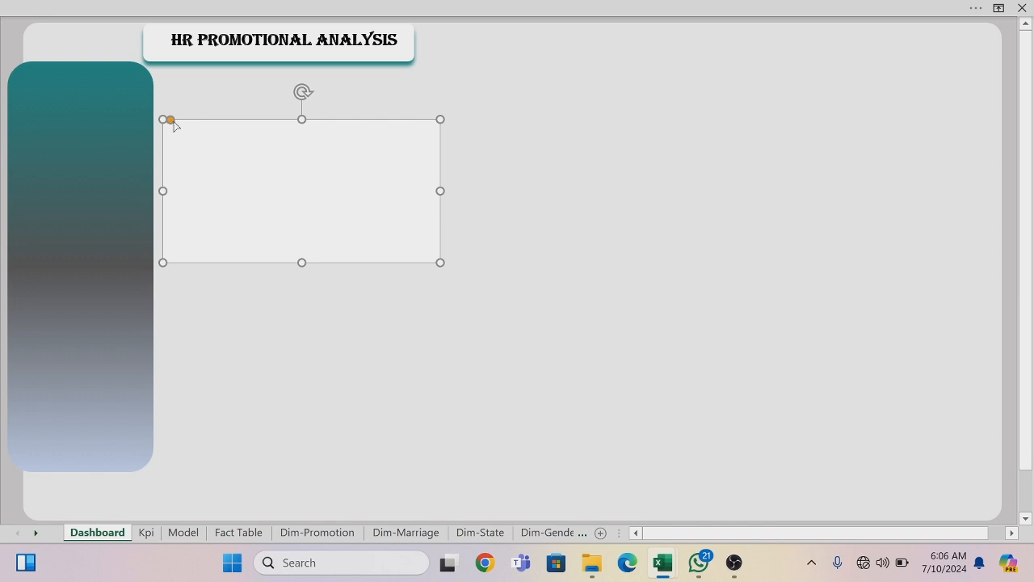
{"action": "left_click_drag", "start_coordinate": [172, 123], "coordinate": [181, 120]}
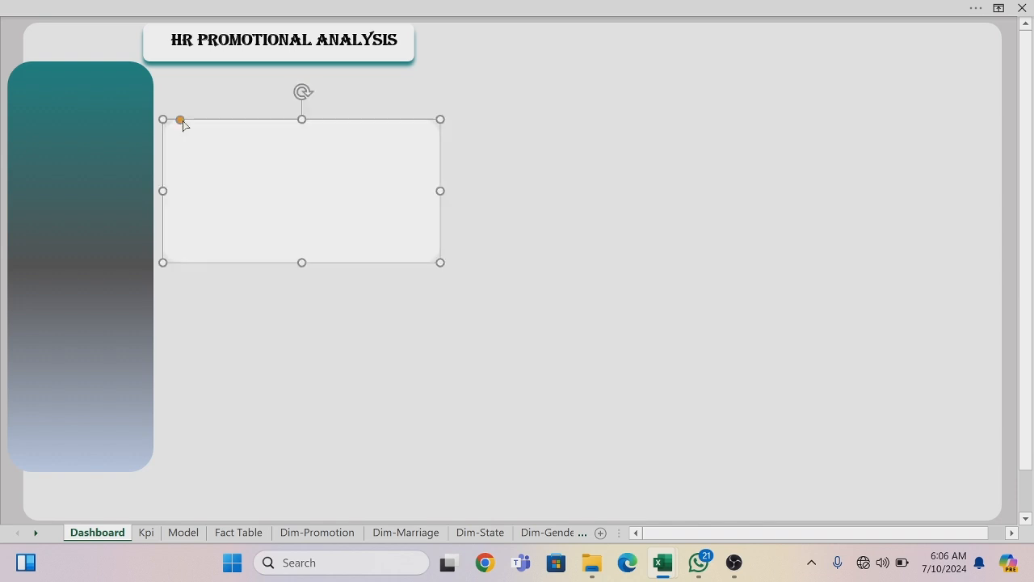
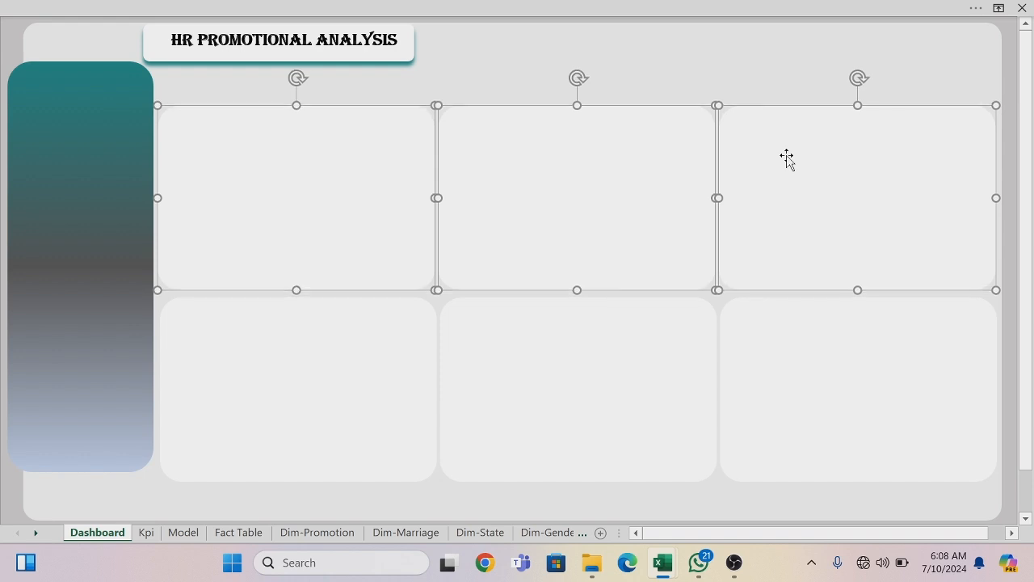
Nudge the three lower white cards together slightly upward to narrow the gap below the upper row
{"action": "left_click", "coordinate": [227, 416]}
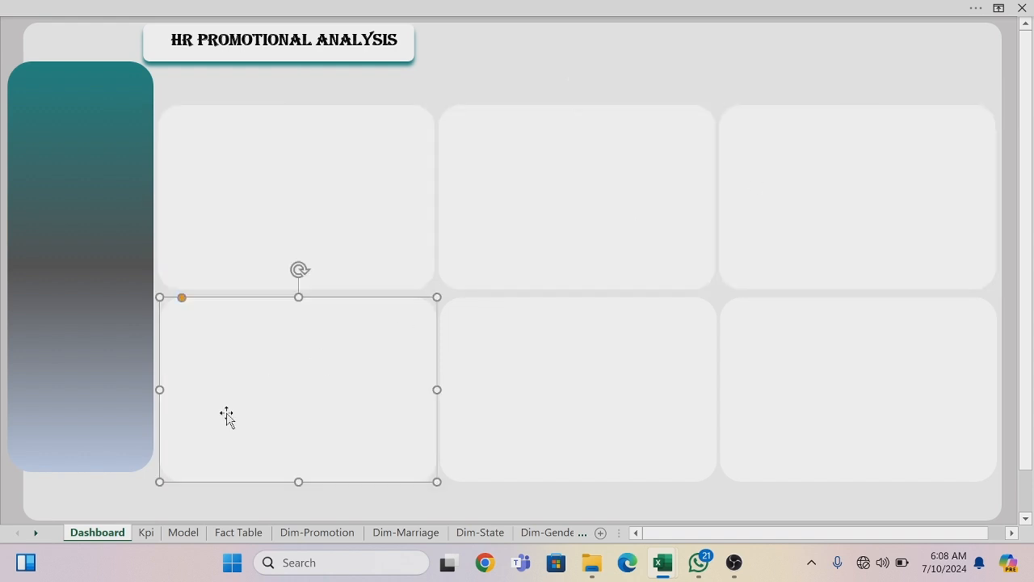
{"action": "left_click", "coordinate": [496, 364], "text": "shift"}
{"action": "left_click", "coordinate": [816, 366], "text": "shift"}
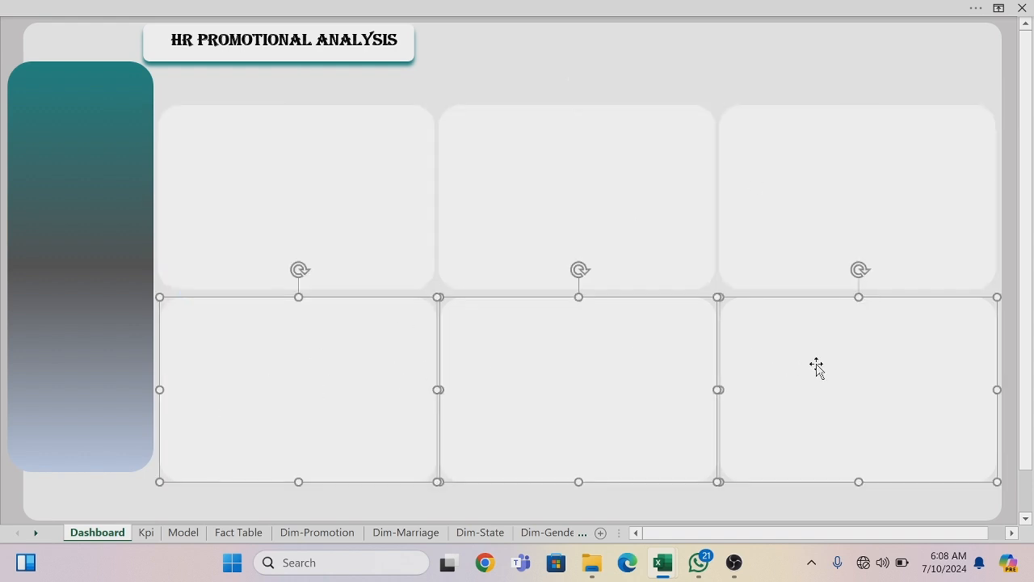
{"action": "key", "text": "Up"}
{"action": "key", "text": "Up"}
{"action": "key", "text": "Up"}
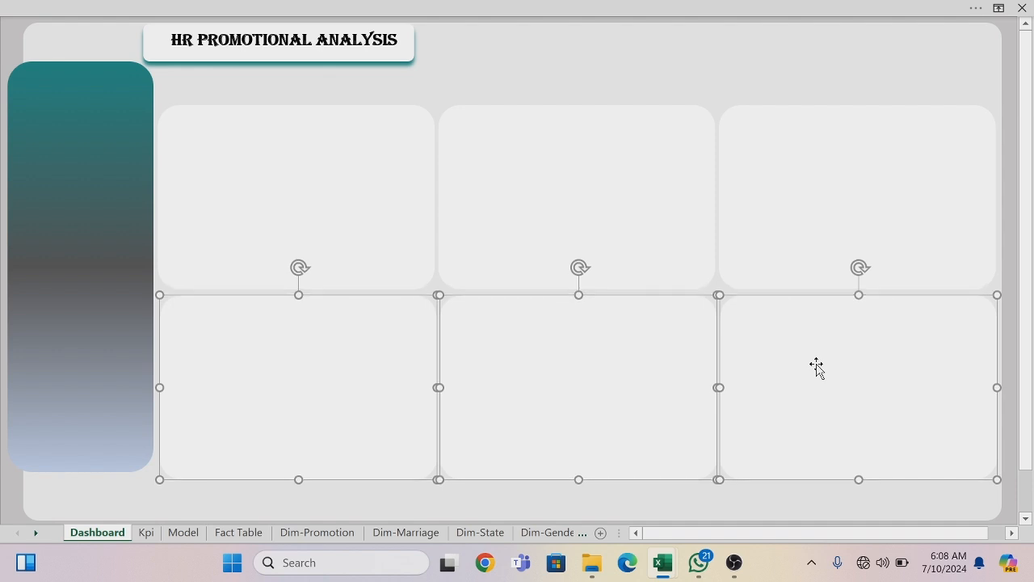
{"action": "key", "text": "Up"}
{"action": "key", "text": "Up"}
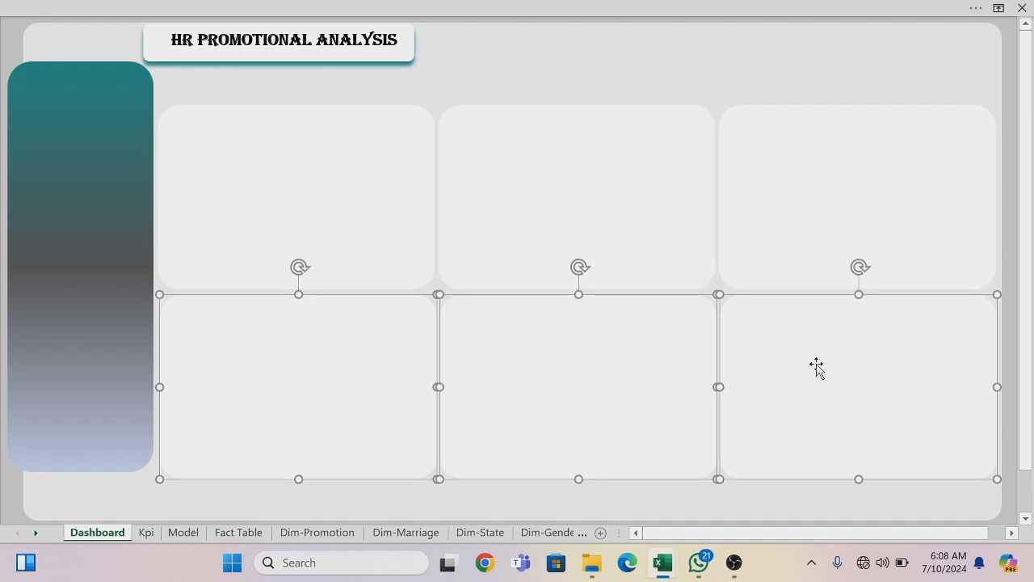
{"action": "left_click", "coordinate": [731, 98]}
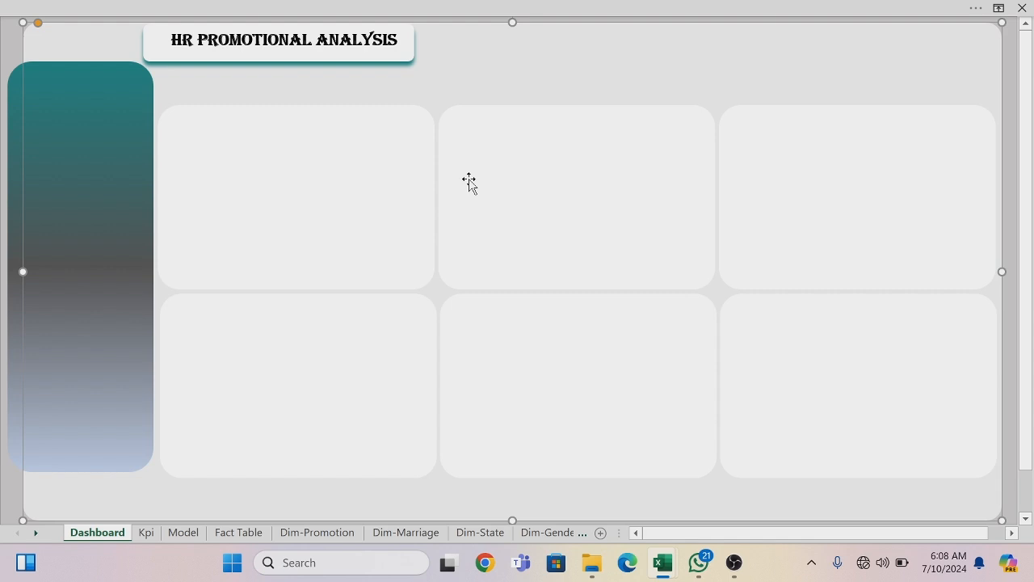
Reduce the corner rounding of all six white cards to the same small radius
{"action": "left_click", "coordinate": [457, 303]}
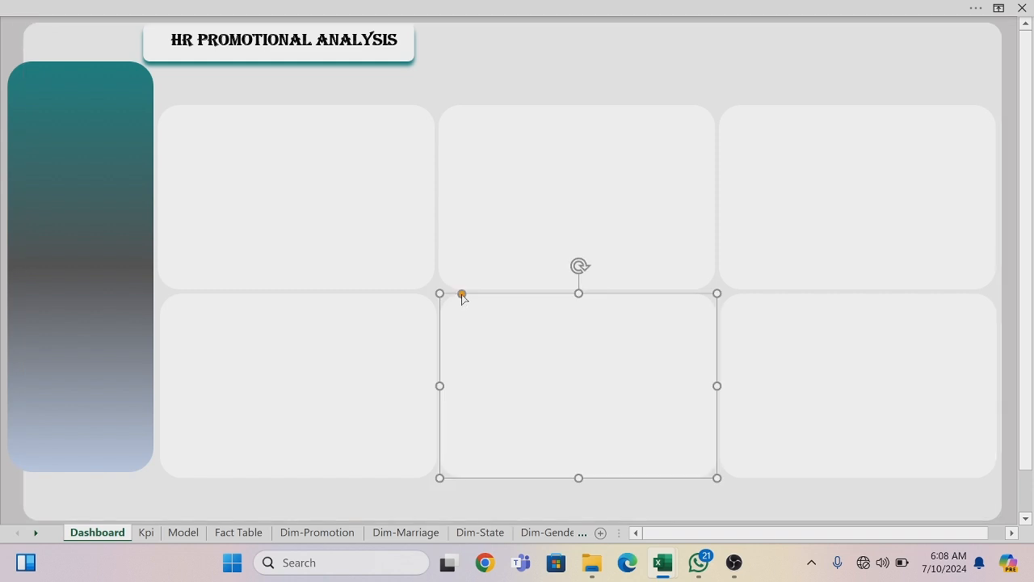
{"action": "left_click", "coordinate": [390, 321]}
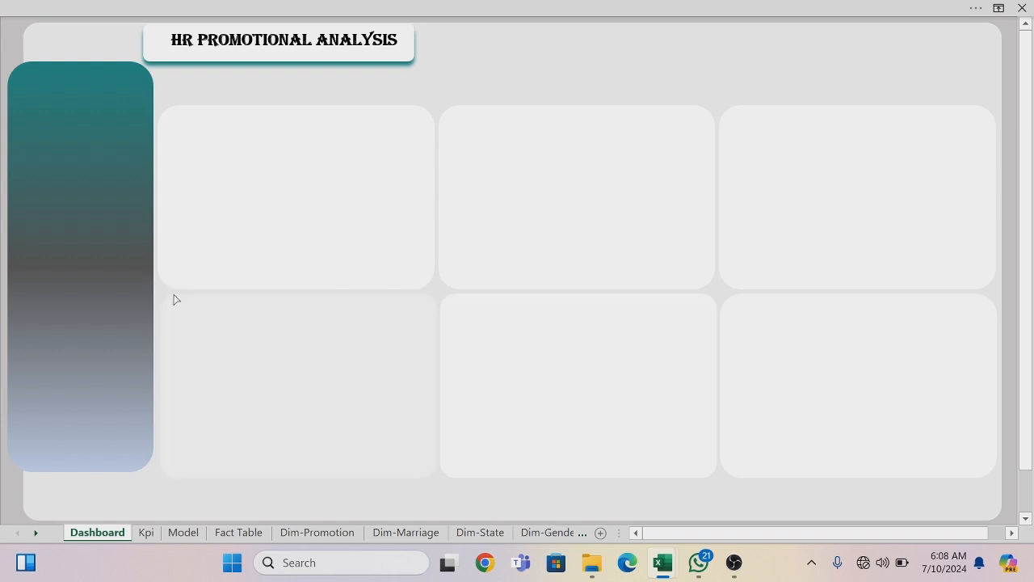
{"action": "left_click", "coordinate": [171, 126]}
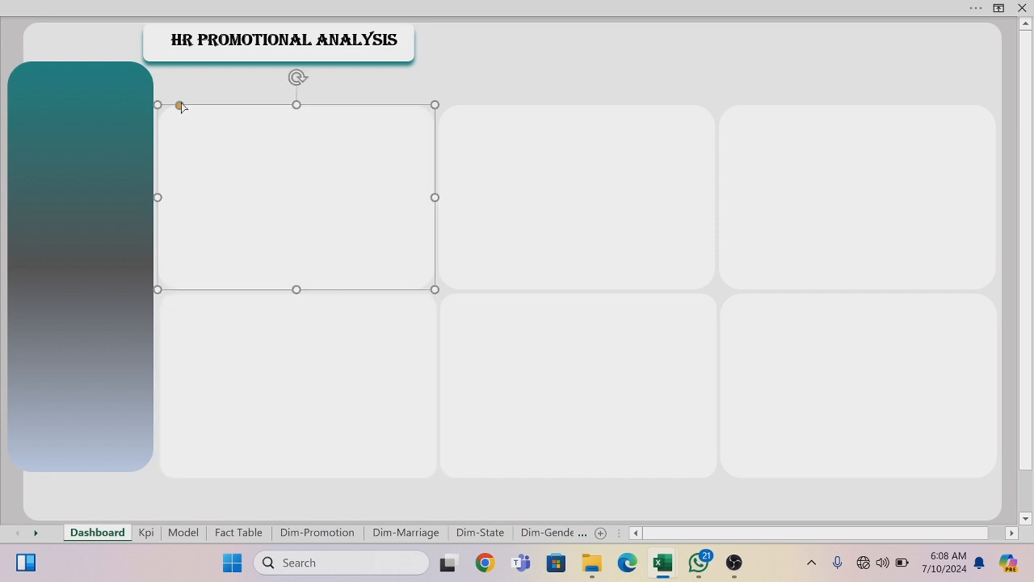
{"action": "left_click", "coordinate": [173, 101]}
{"action": "left_click", "coordinate": [169, 104]}
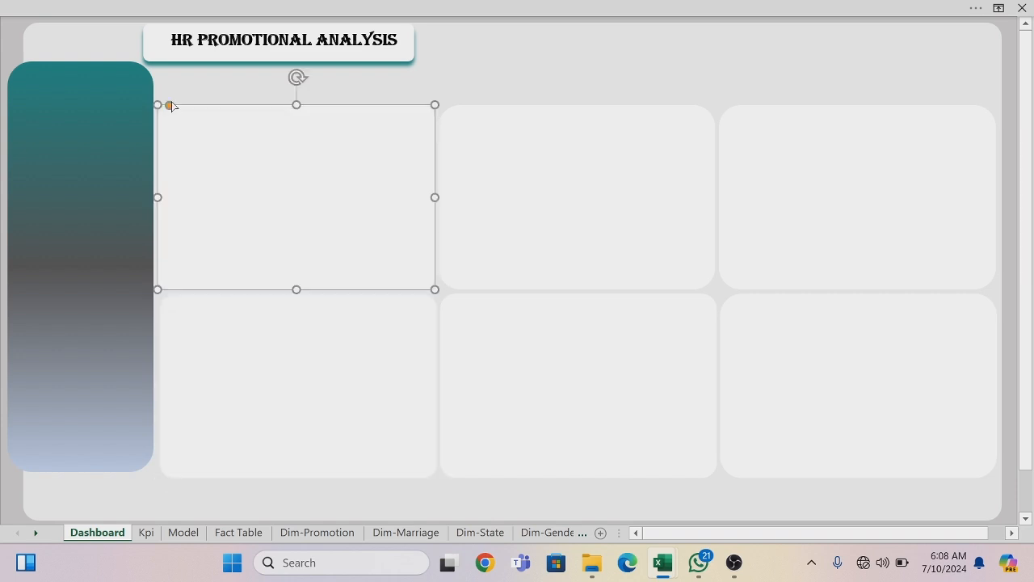
{"action": "left_click", "coordinate": [477, 117]}
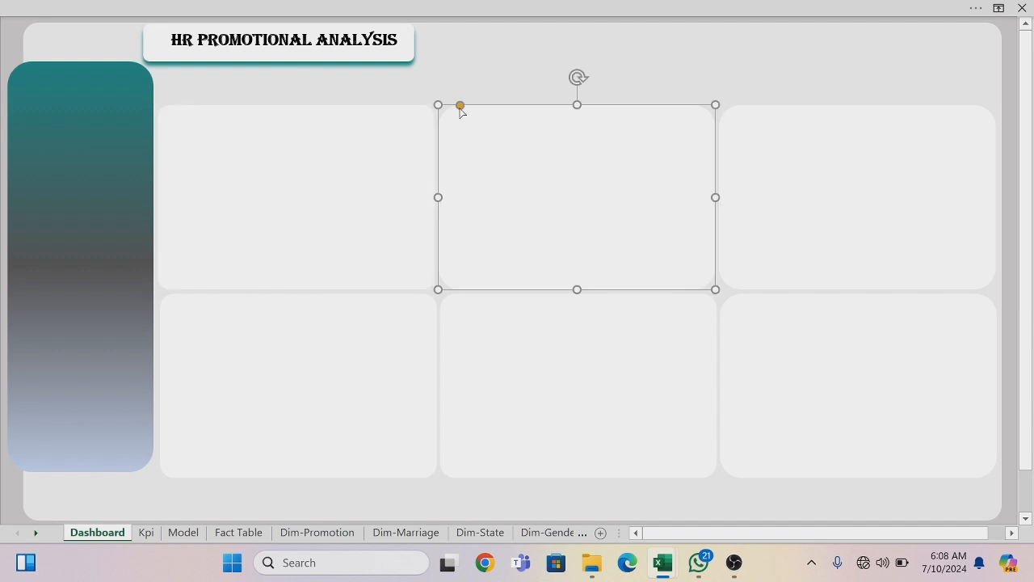
{"action": "left_click", "coordinate": [455, 111]}
{"action": "left_click", "coordinate": [452, 110]}
{"action": "left_click", "coordinate": [736, 117]}
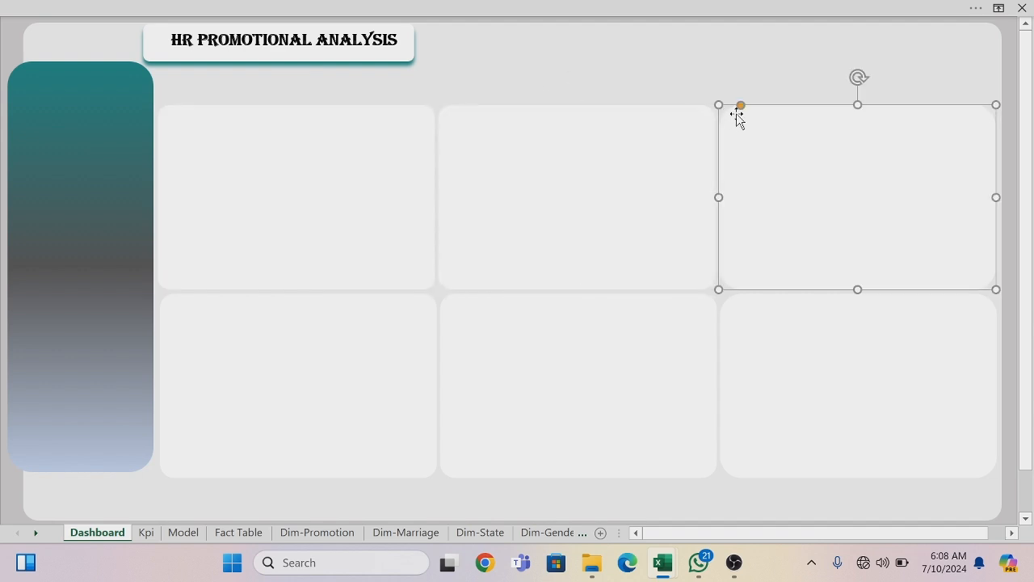
{"action": "left_click", "coordinate": [734, 111]}
{"action": "left_click", "coordinate": [734, 109]}
{"action": "left_click", "coordinate": [769, 343]}
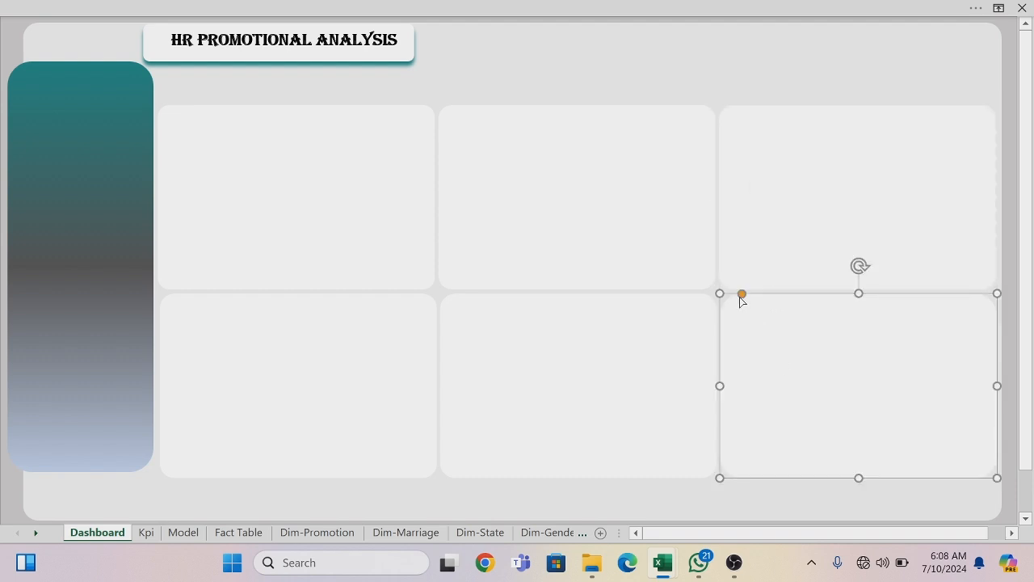
{"action": "left_click", "coordinate": [638, 44]}
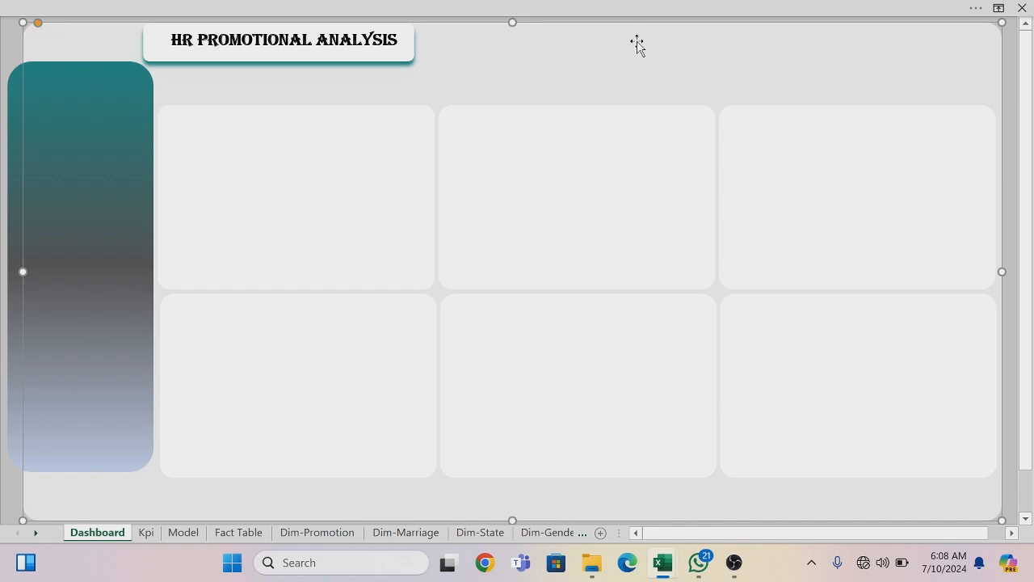
Copy the age range by gender column chart from the Model sheet onto the upper-left card of the Dashboard sheet
{"action": "left_click", "coordinate": [185, 532]}
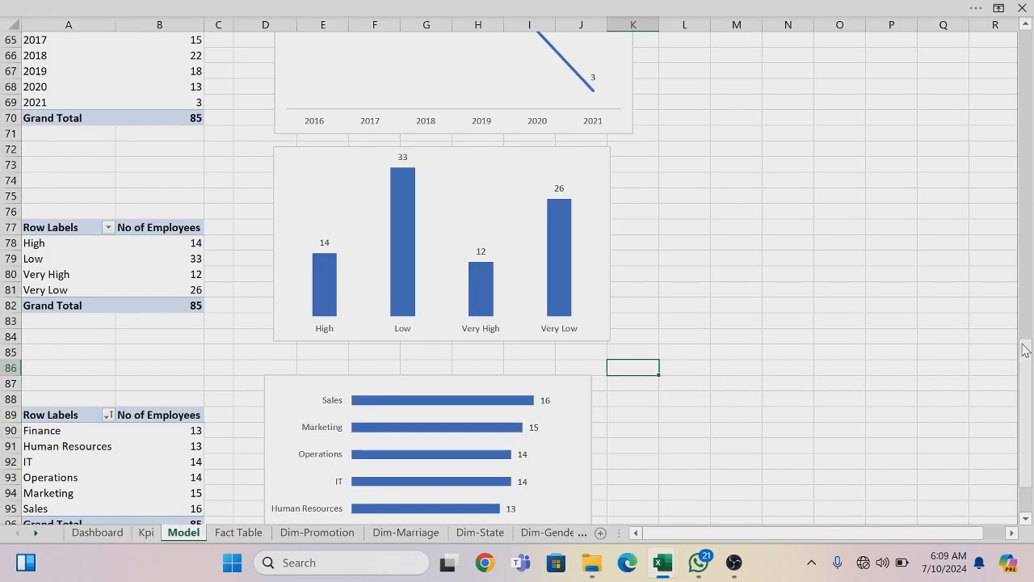
{"action": "left_click_drag", "start_coordinate": [1026, 361], "coordinate": [1026, 241]}
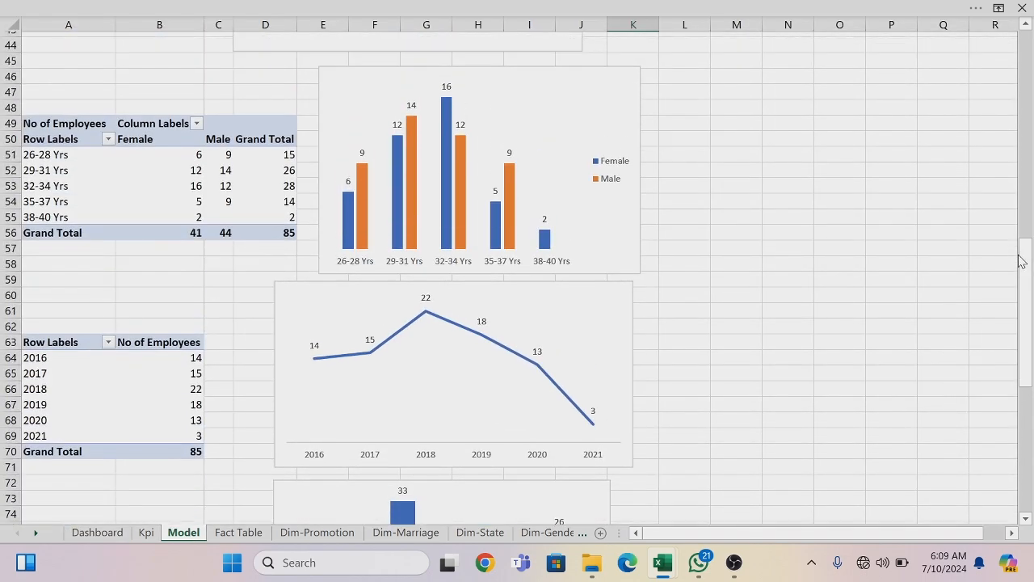
{"action": "left_click", "coordinate": [596, 69]}
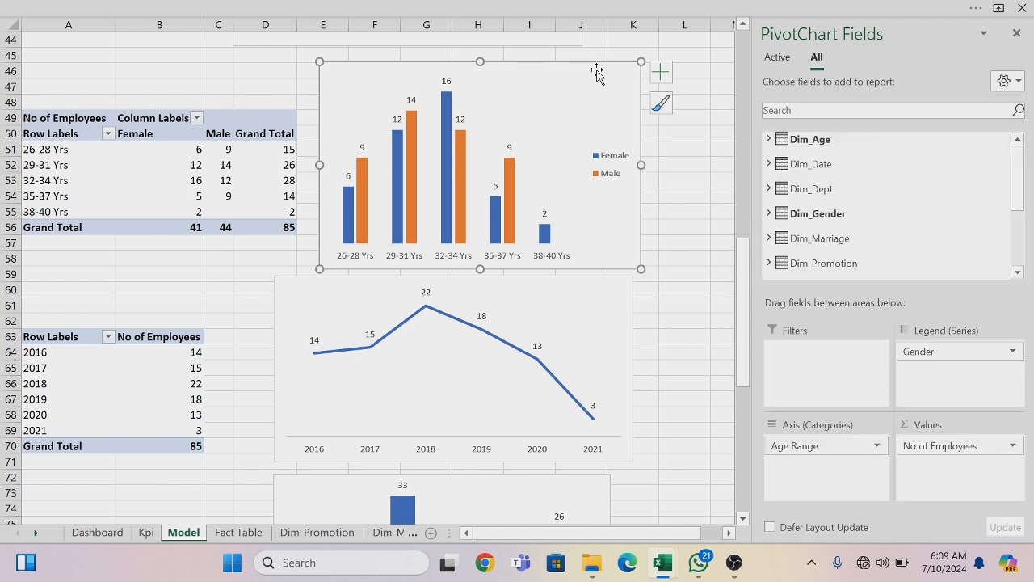
{"action": "left_click", "coordinate": [97, 532]}
{"action": "left_click", "coordinate": [289, 229]}
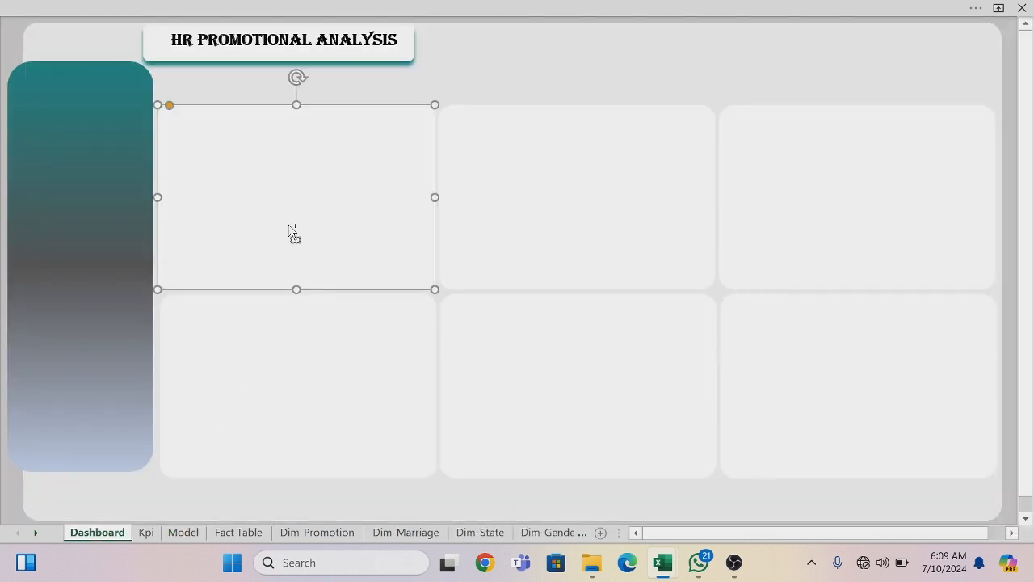
{"action": "key", "text": "ctrl+v"}
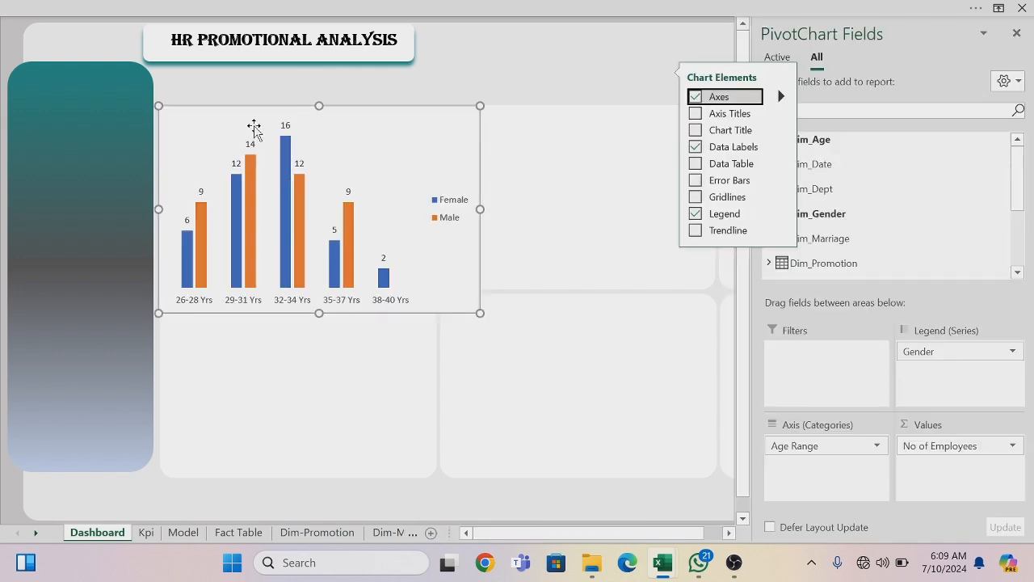
Set the pasted age range chart's area to no fill and no outline
{"action": "right_click", "coordinate": [230, 112]}
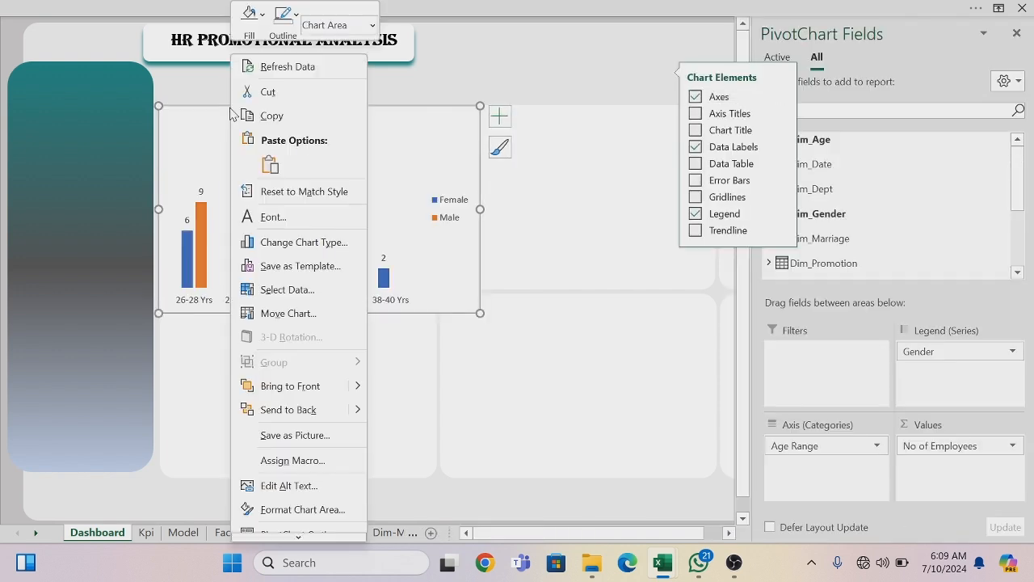
{"action": "left_click", "coordinate": [263, 14]}
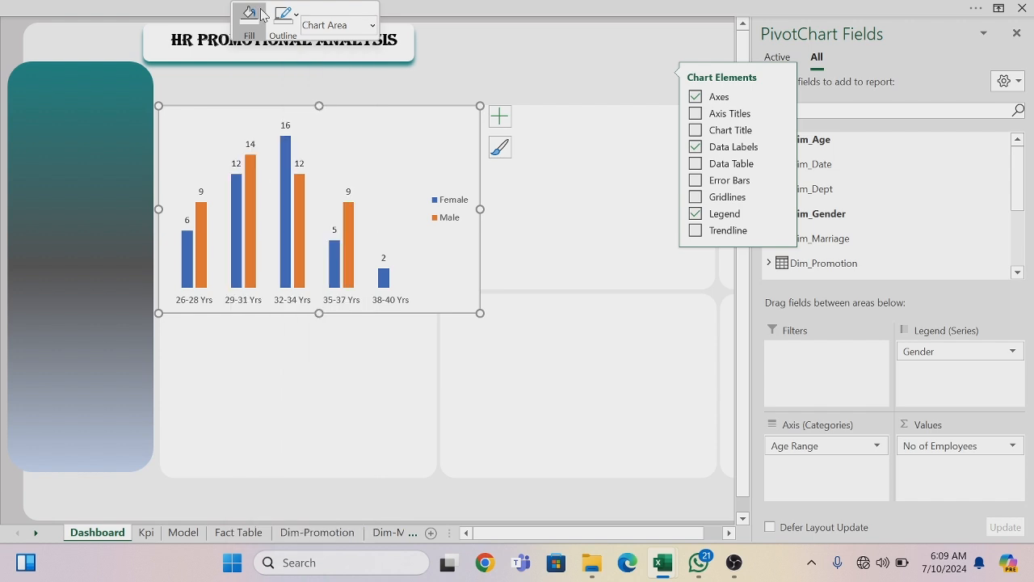
{"action": "left_click", "coordinate": [254, 287]}
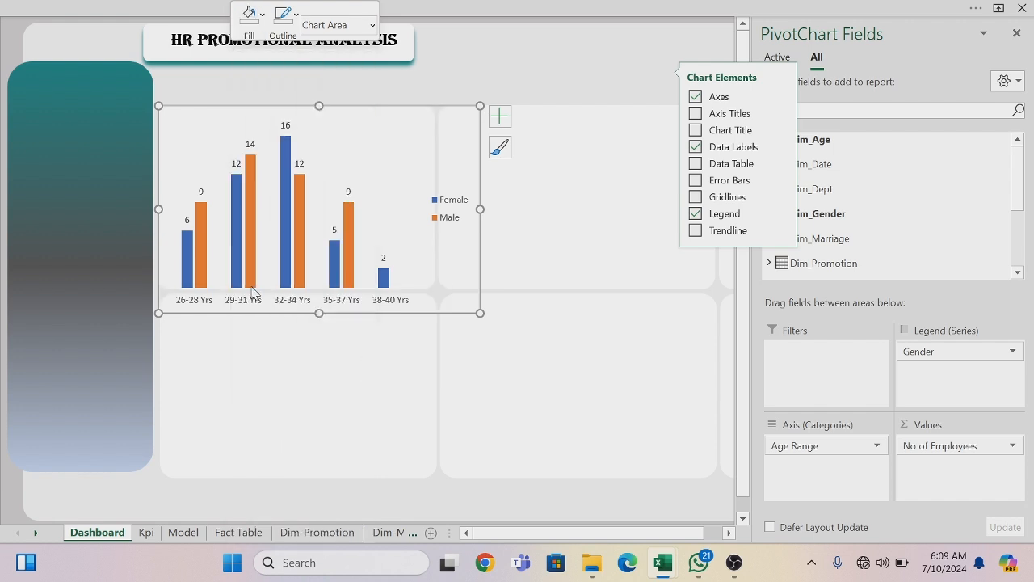
{"action": "left_click", "coordinate": [297, 16]}
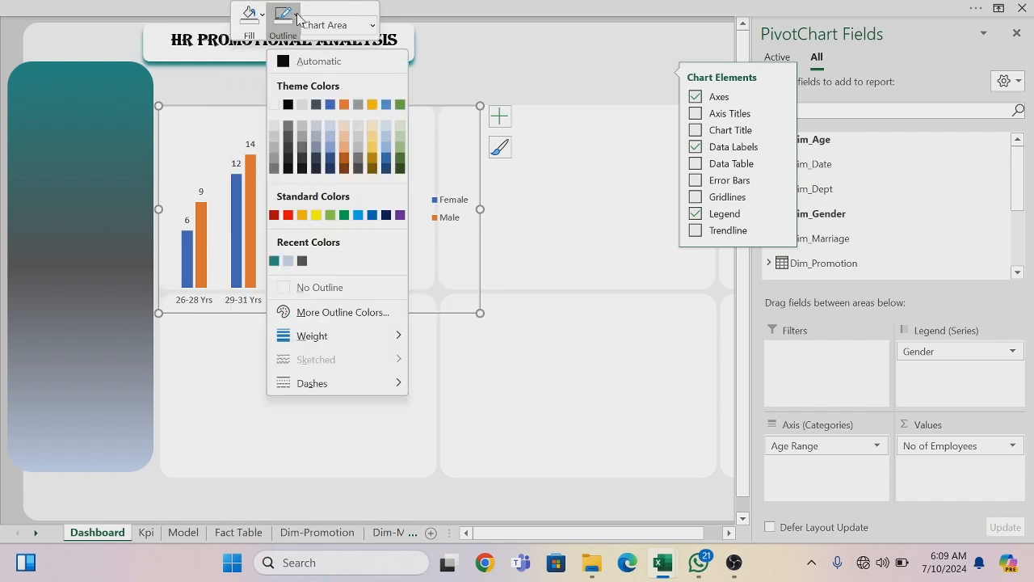
{"action": "left_click", "coordinate": [285, 289]}
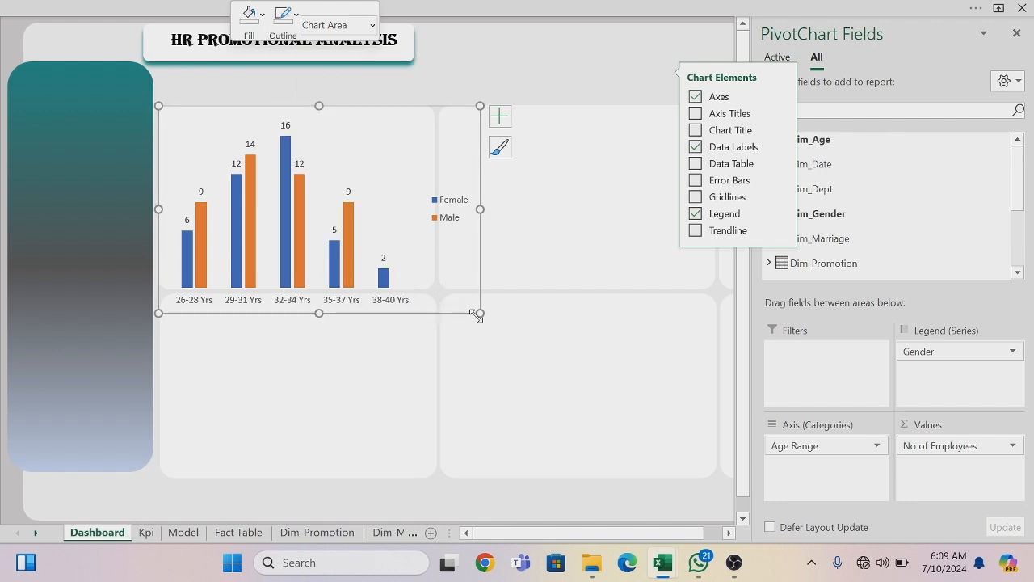
Shrink the age range chart to fit inside the upper-left card, leaving an empty strip above it
{"action": "left_click_drag", "start_coordinate": [478, 313], "coordinate": [429, 285]}
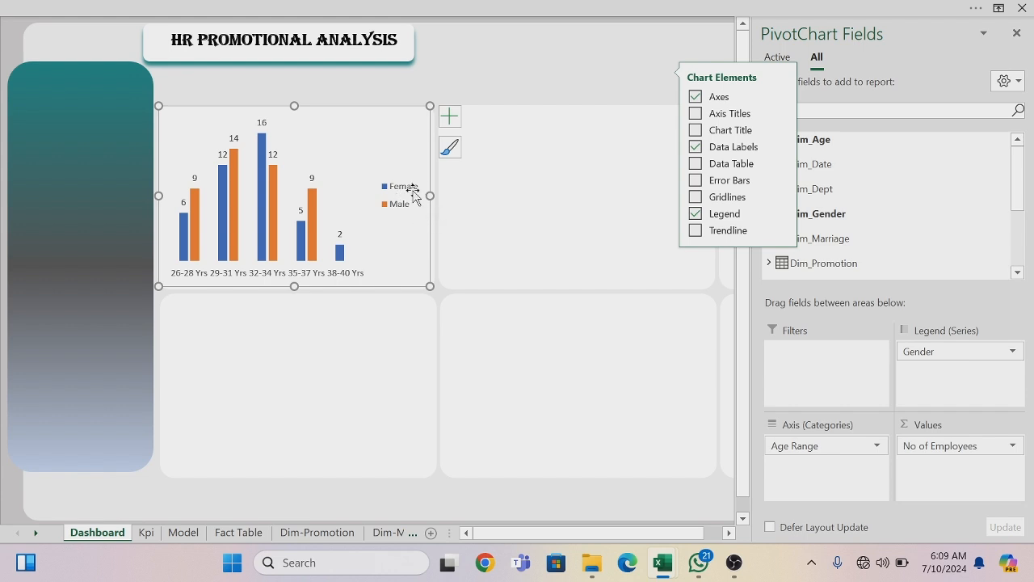
{"action": "left_click", "coordinate": [449, 116]}
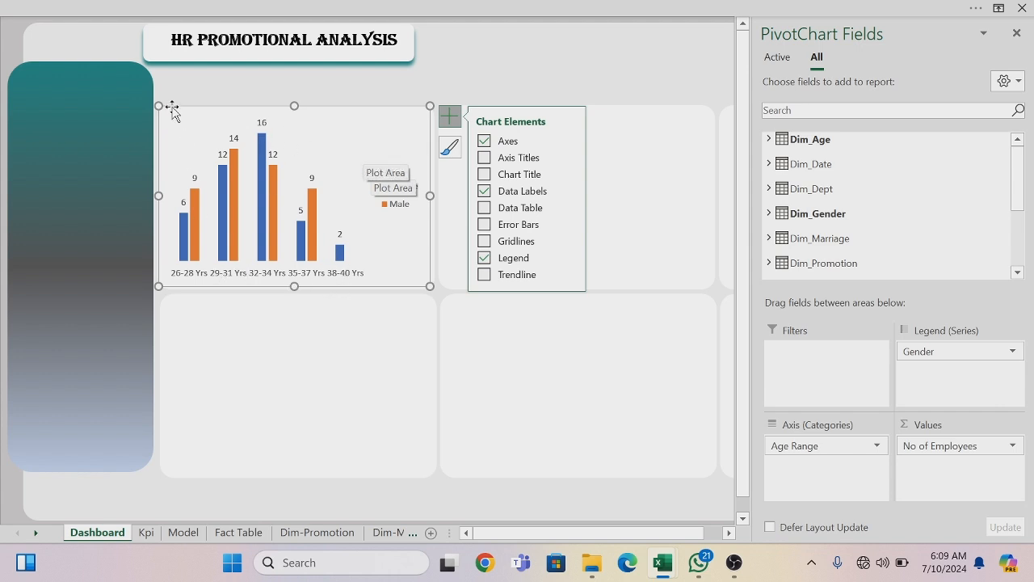
{"action": "left_click_drag", "start_coordinate": [158, 106], "coordinate": [161, 136]}
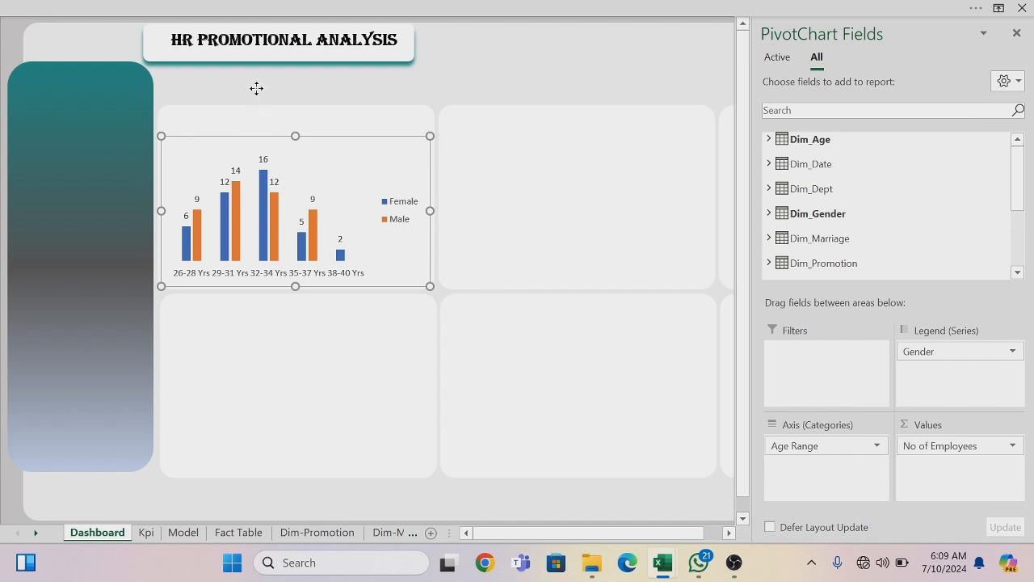
Fill the Female column series of the age range chart with the recently used teal
{"action": "left_click", "coordinate": [183, 249]}
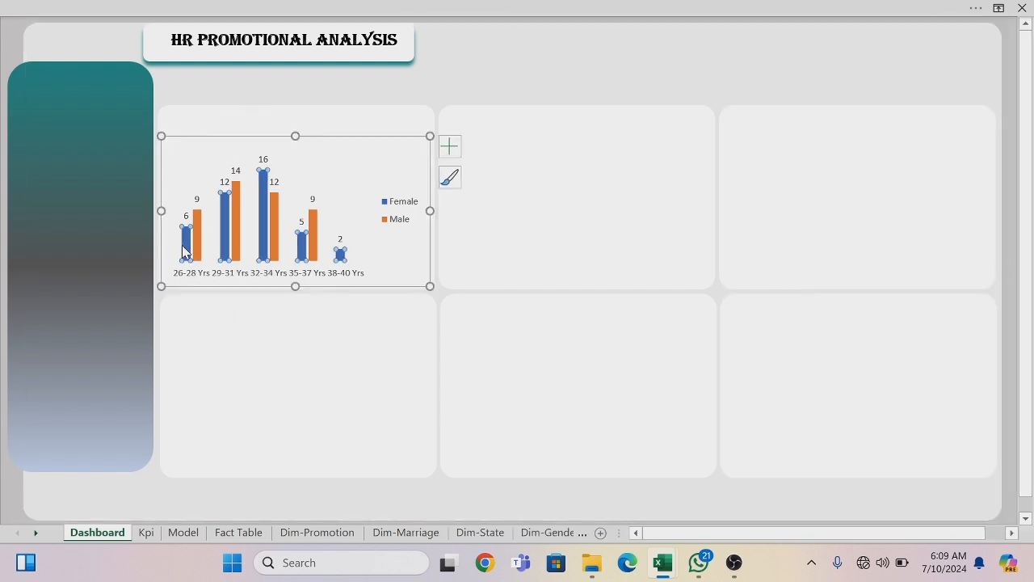
{"action": "right_click", "coordinate": [183, 251]}
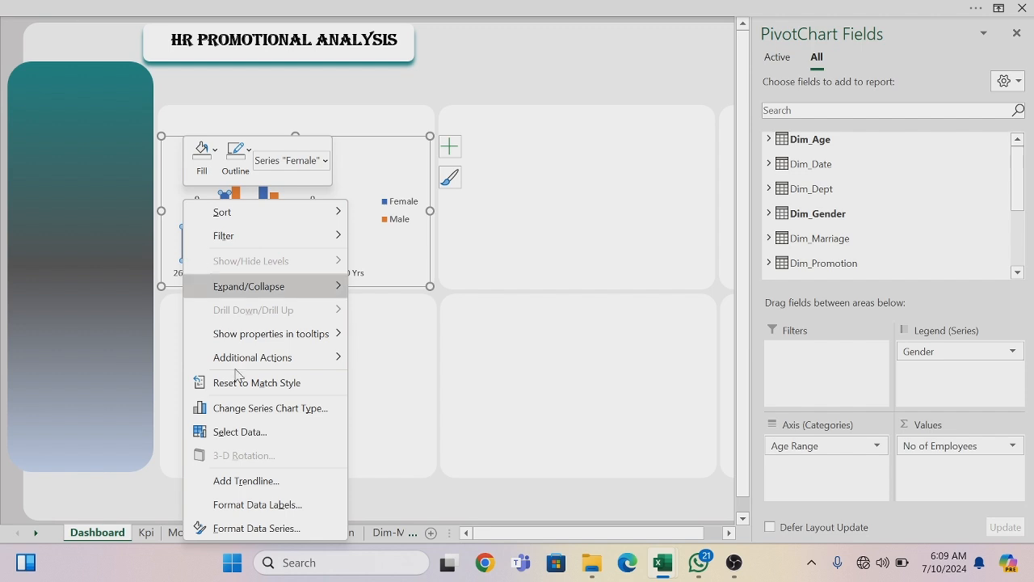
{"action": "left_click", "coordinate": [214, 151]}
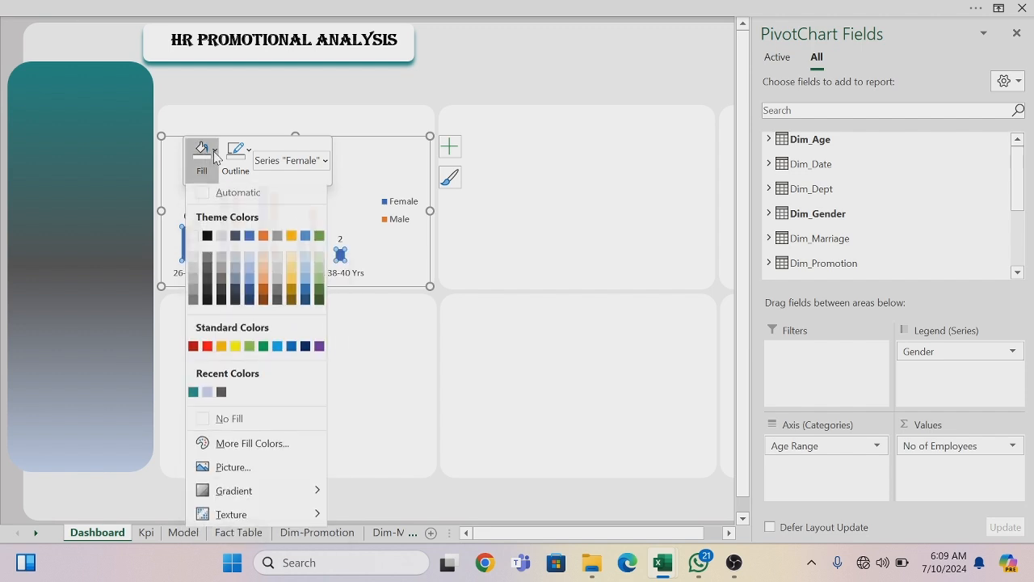
{"action": "left_click", "coordinate": [194, 396]}
Fill the Male column series of the age range chart with a custom muted green
{"action": "left_click", "coordinate": [199, 251]}
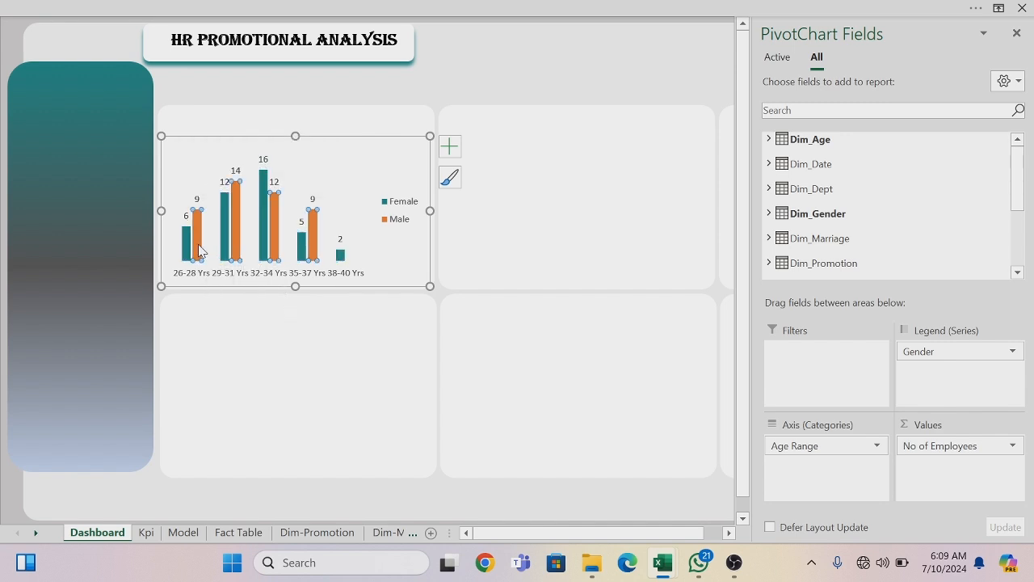
{"action": "right_click", "coordinate": [200, 251]}
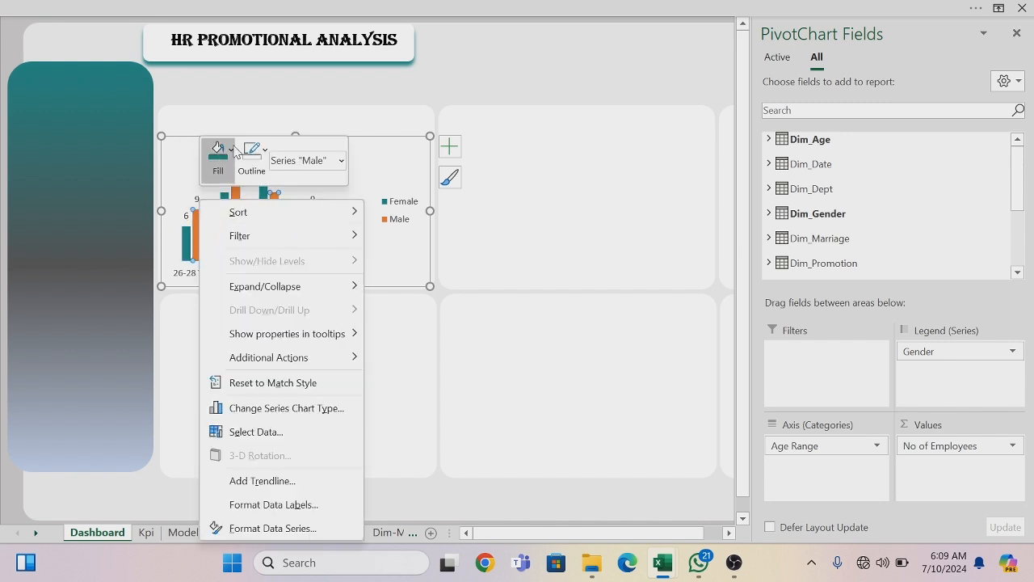
{"action": "left_click", "coordinate": [233, 151]}
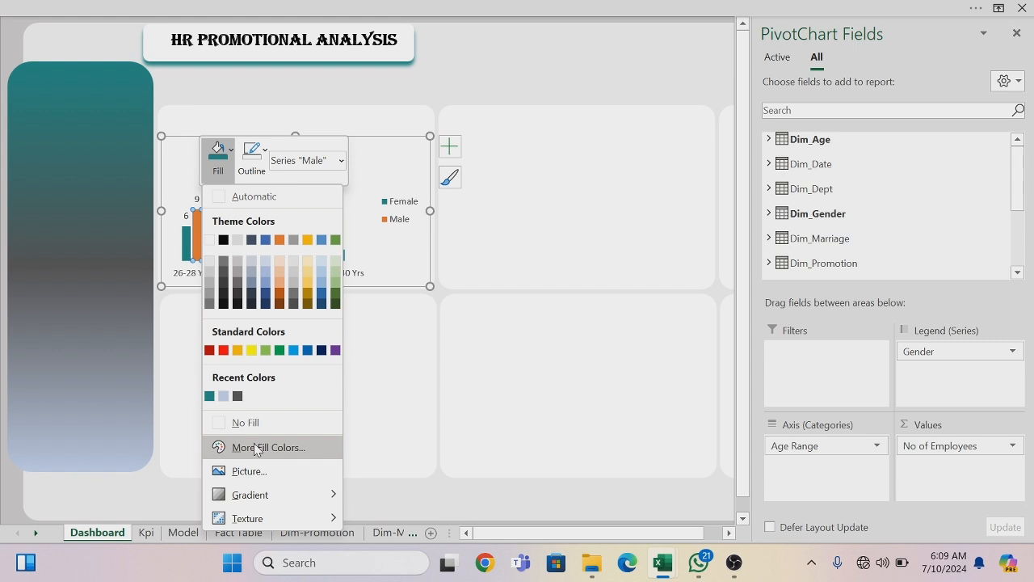
{"action": "left_click", "coordinate": [255, 449]}
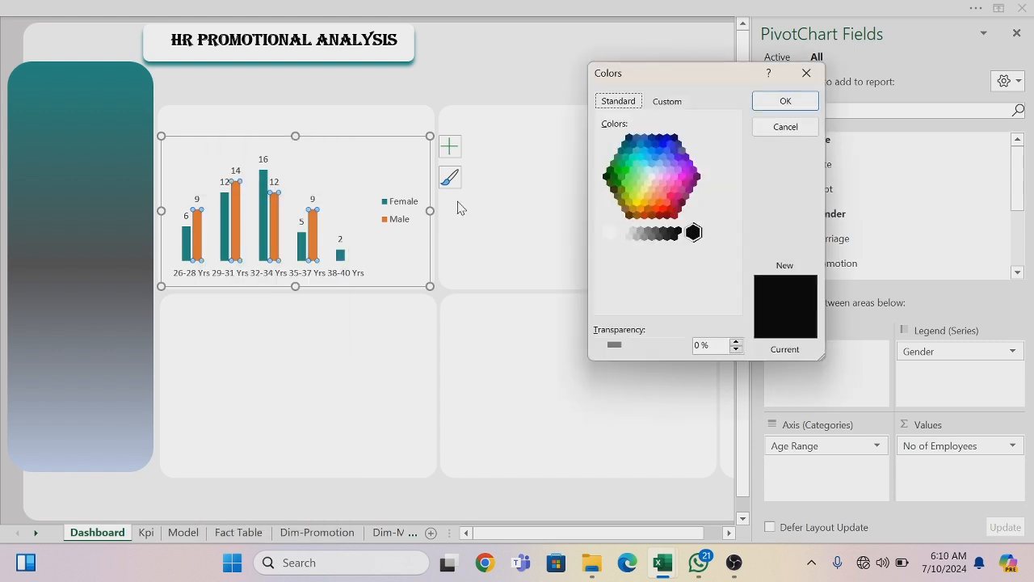
{"action": "left_click", "coordinate": [669, 102]}
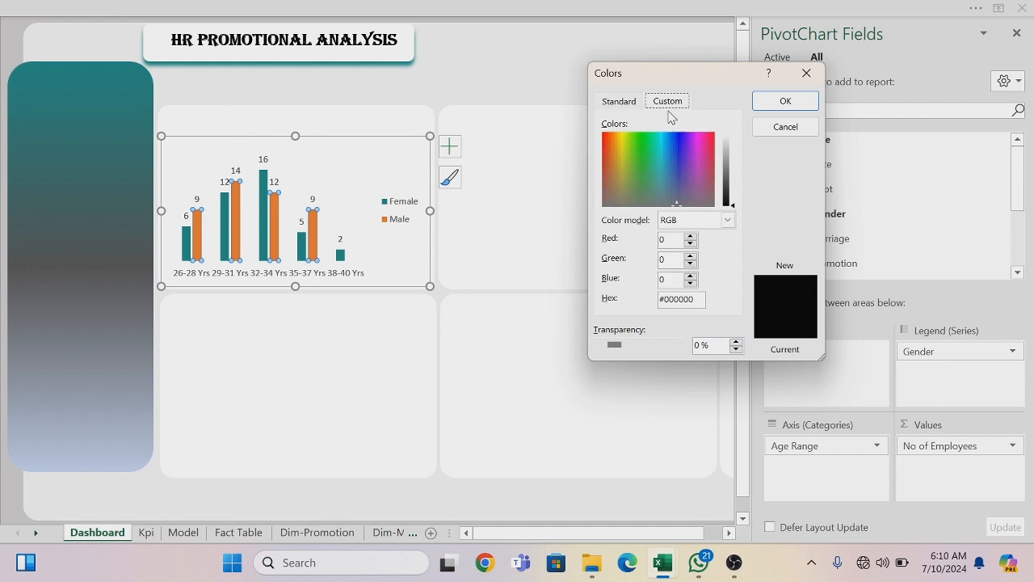
{"action": "left_click", "coordinate": [695, 300]}
{"action": "left_click", "coordinate": [784, 103]}
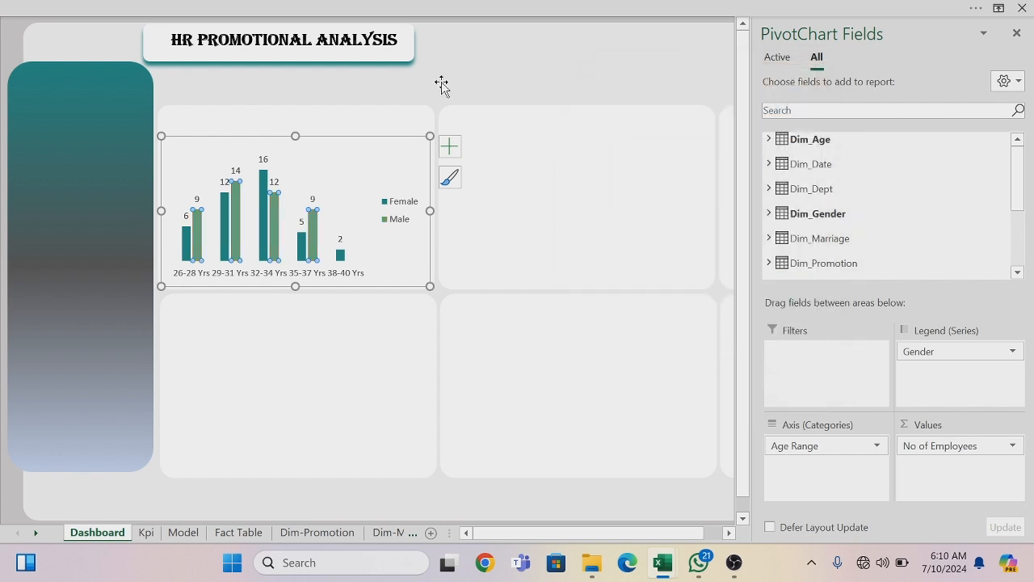
Make the age range chart's horizontal axis labels bold and colour them with the recently used muted green
{"action": "left_click", "coordinate": [337, 273]}
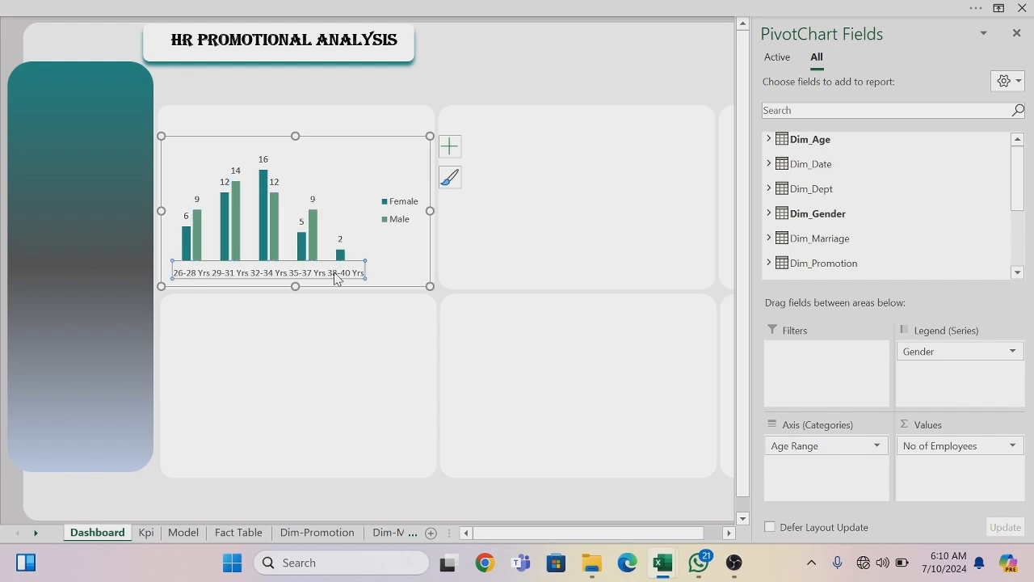
{"action": "right_click", "coordinate": [336, 275]}
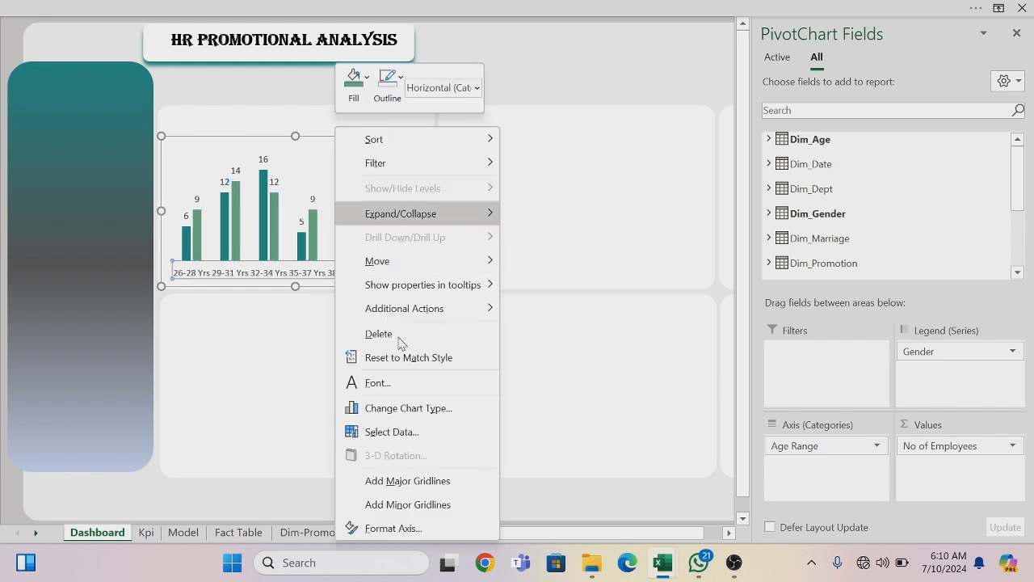
{"action": "left_click", "coordinate": [396, 382]}
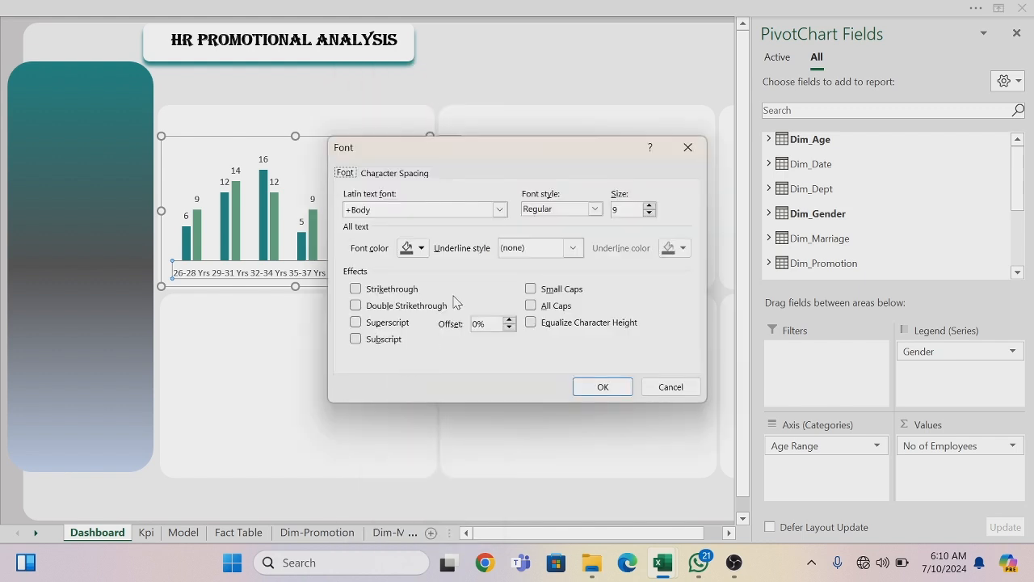
{"action": "left_click", "coordinate": [595, 208]}
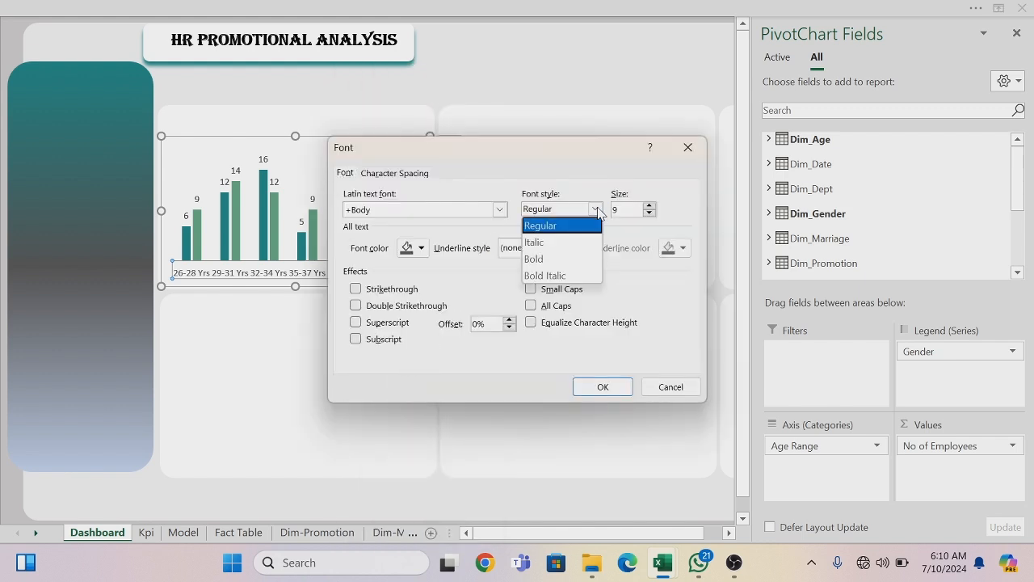
{"action": "left_click", "coordinate": [554, 258]}
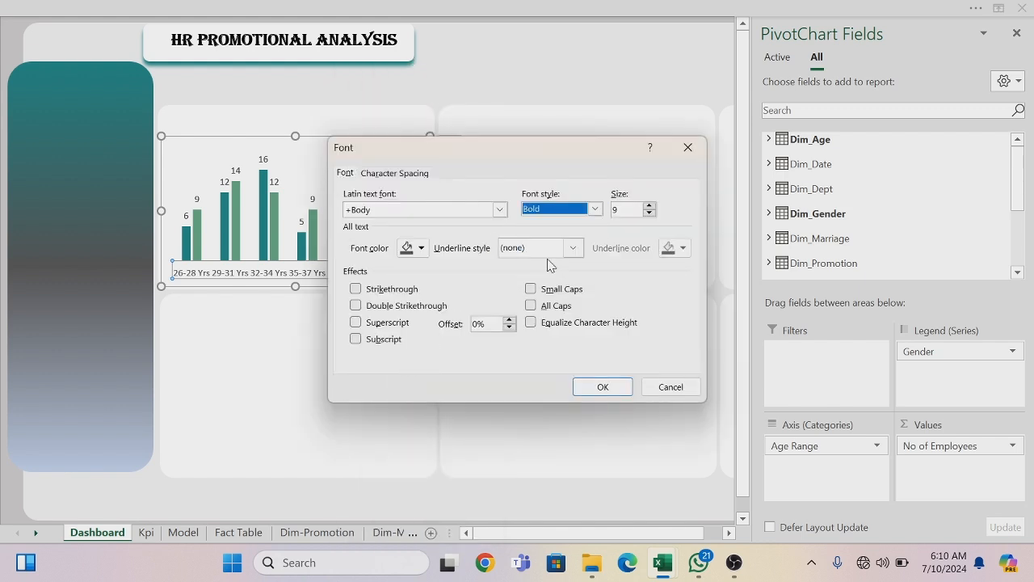
{"action": "left_click", "coordinate": [421, 248]}
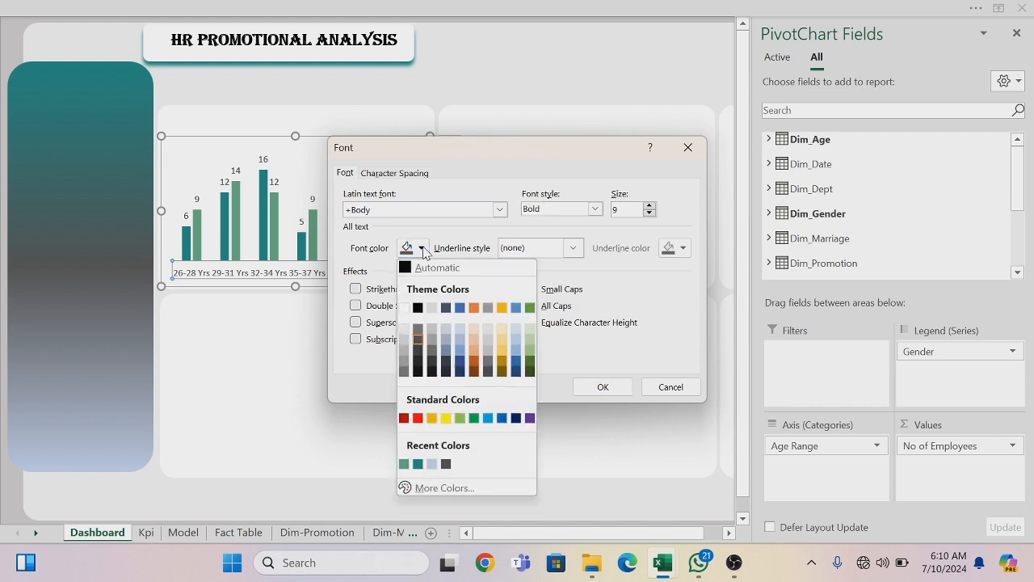
{"action": "left_click", "coordinate": [404, 463]}
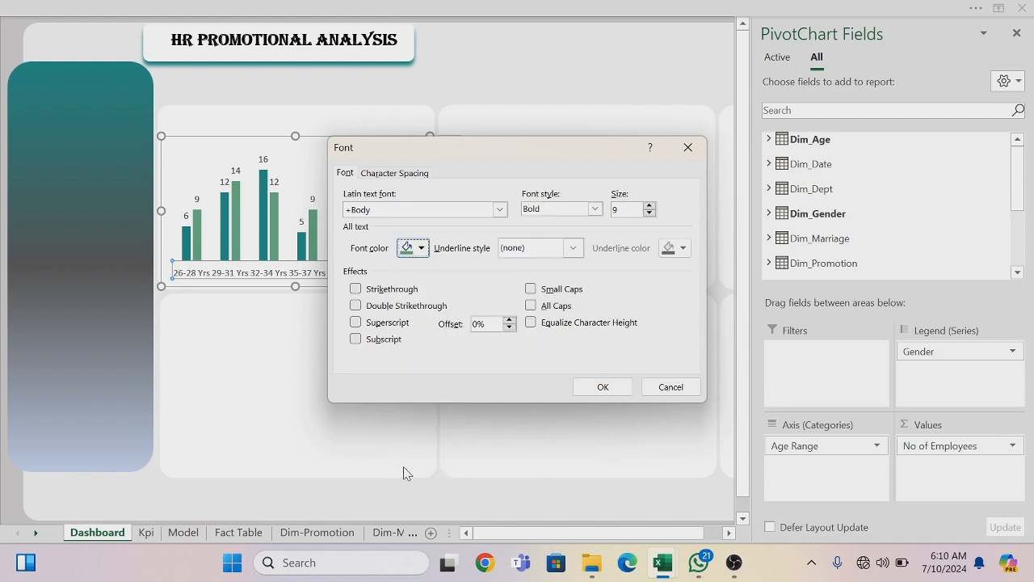
{"action": "left_click", "coordinate": [603, 386]}
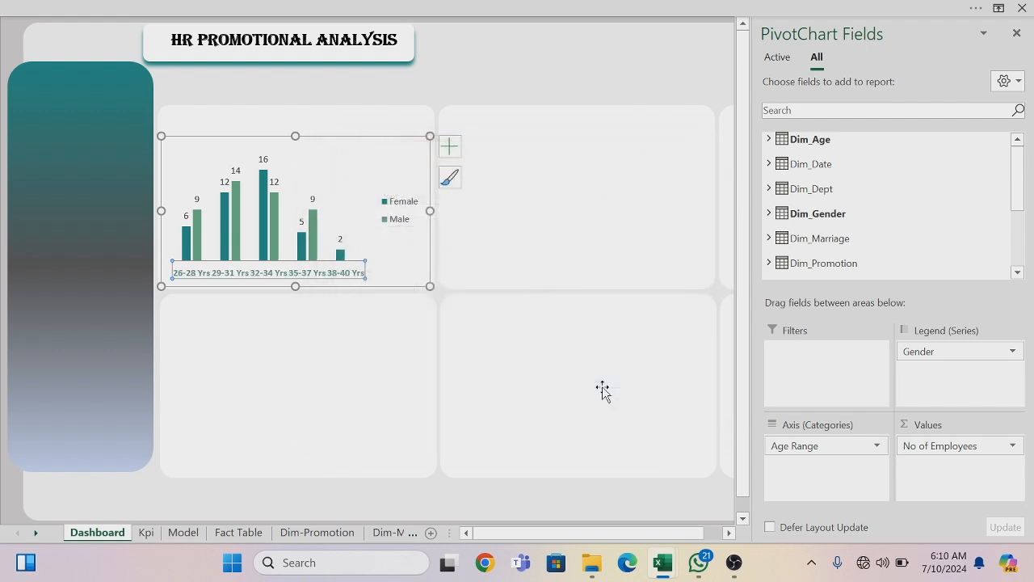
Format the age range chart's Female/Male legend text as bold in the same muted green
{"action": "left_click", "coordinate": [407, 208]}
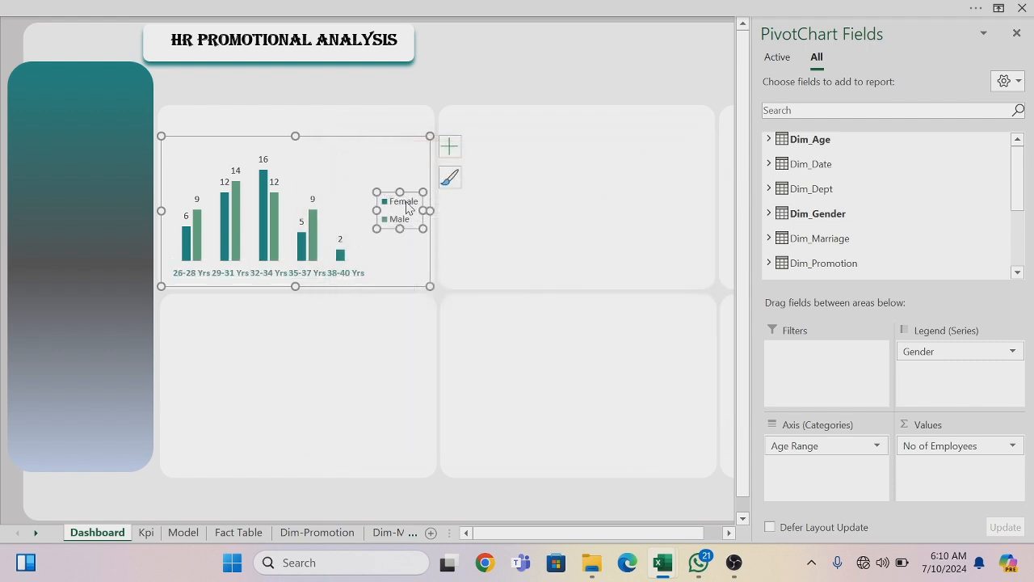
{"action": "right_click", "coordinate": [408, 209]}
{"action": "left_click", "coordinate": [442, 265]}
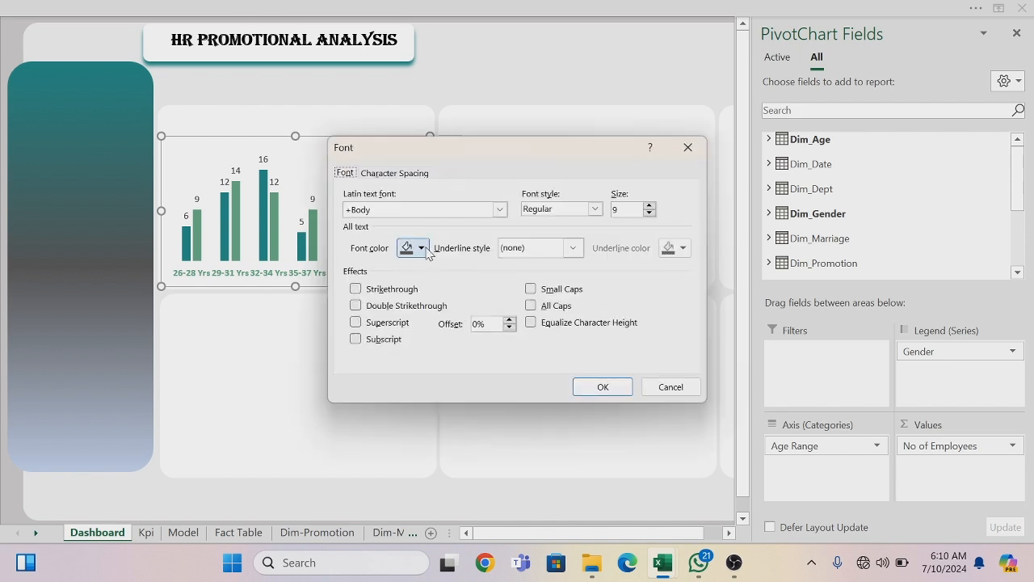
{"action": "left_click", "coordinate": [424, 249]}
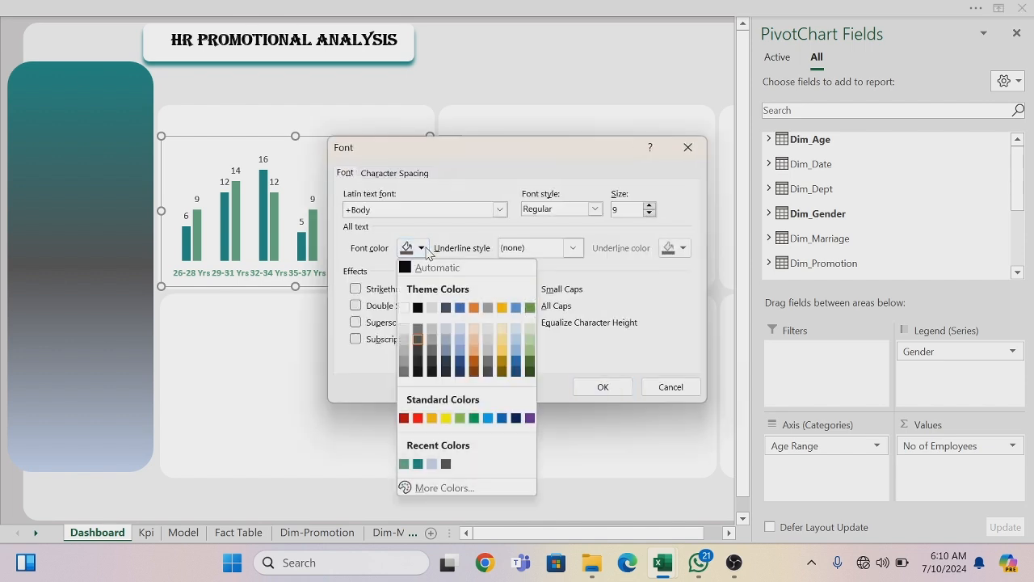
{"action": "left_click", "coordinate": [403, 464]}
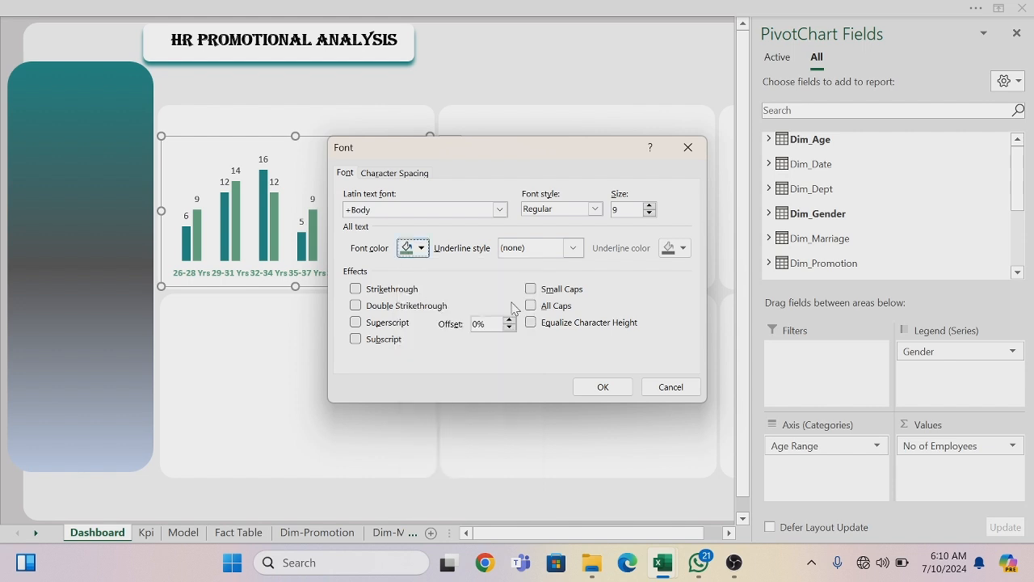
{"action": "left_click", "coordinate": [593, 210]}
{"action": "left_click", "coordinate": [552, 260]}
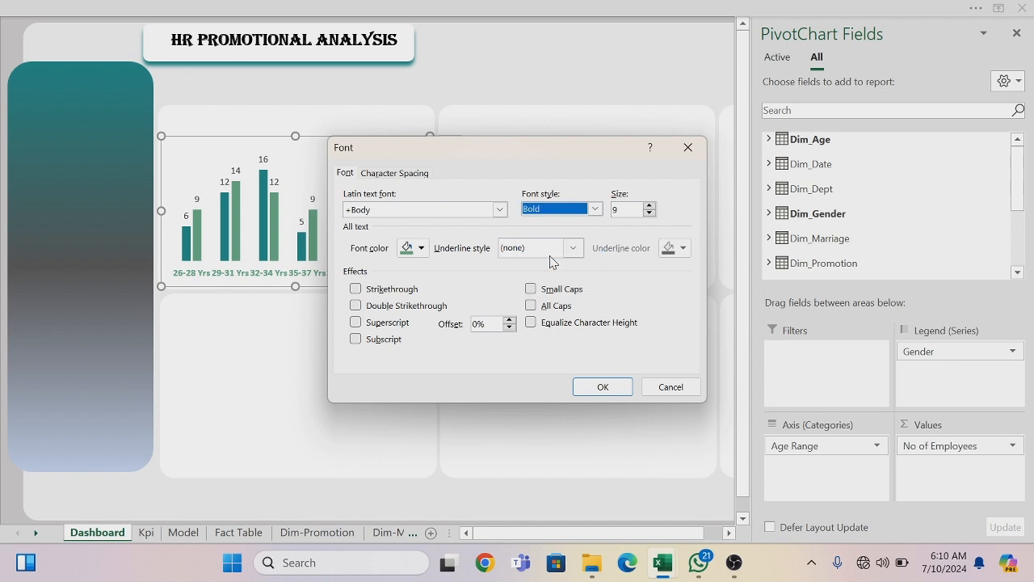
{"action": "left_click", "coordinate": [612, 389]}
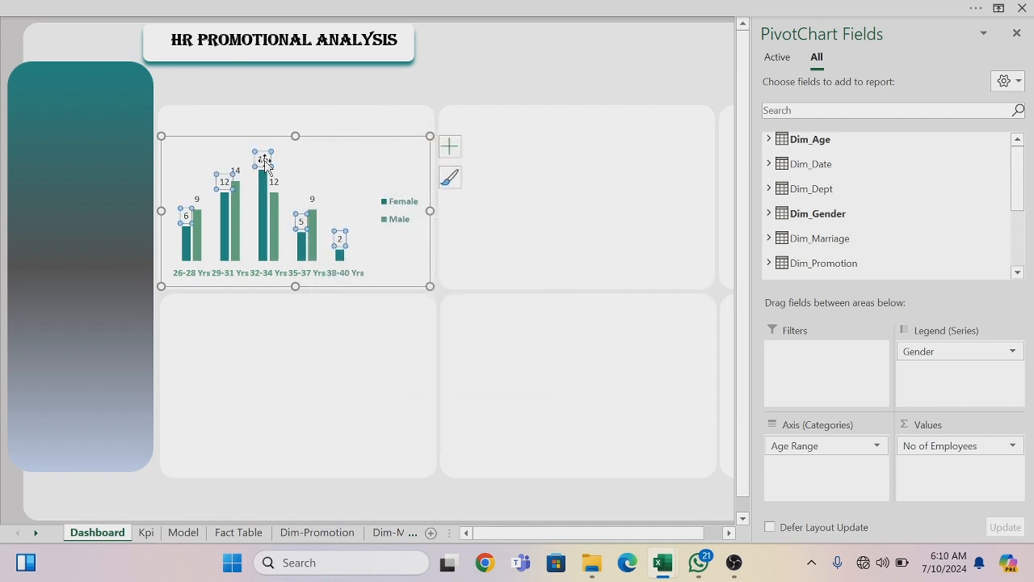
Format the Female series data labels as bold in the recently used muted green, then deselect the chart
{"action": "right_click", "coordinate": [264, 160]}
{"action": "left_click", "coordinate": [307, 223]}
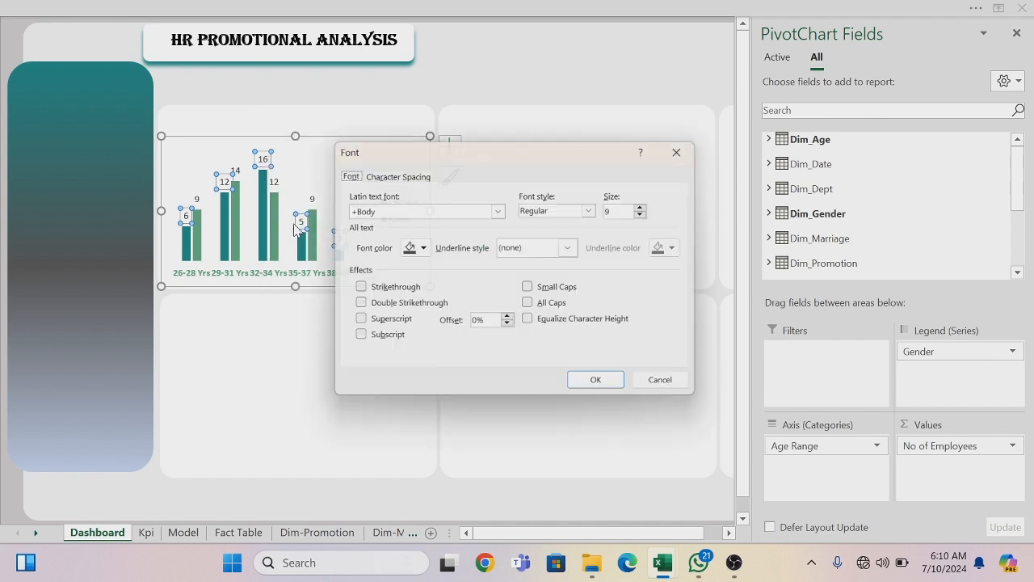
{"action": "left_click", "coordinate": [421, 250]}
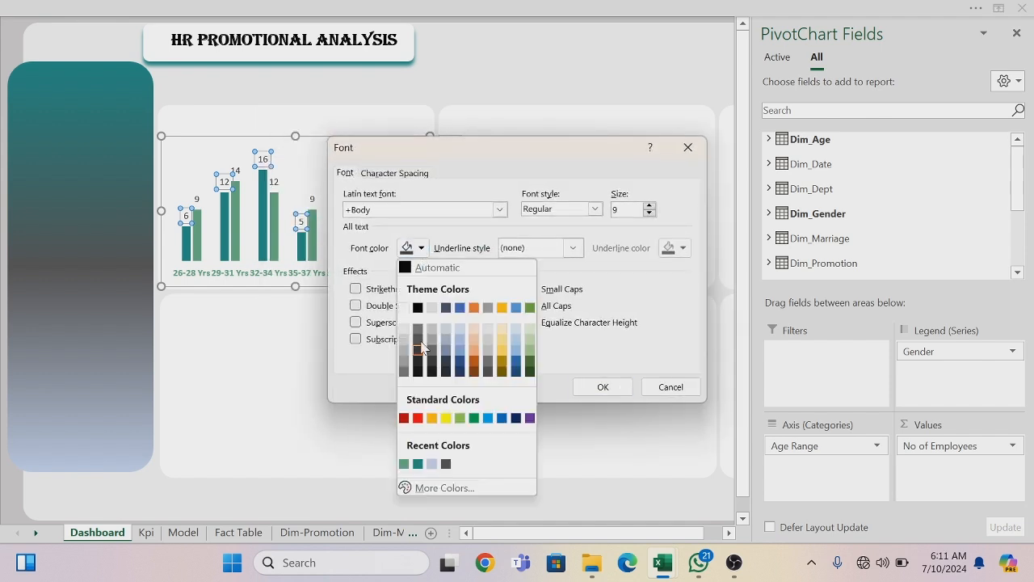
{"action": "left_click", "coordinate": [406, 463]}
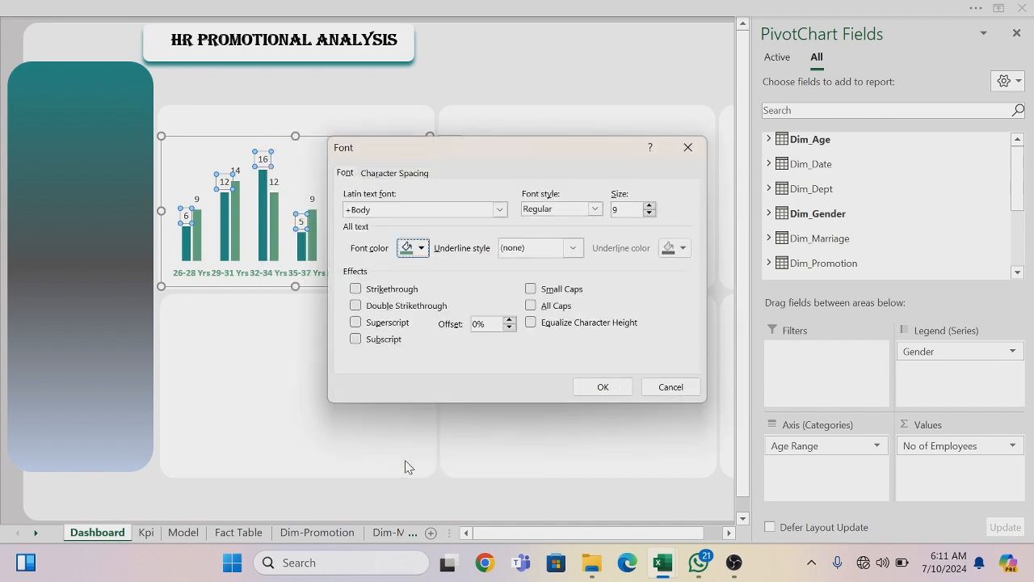
{"action": "left_click", "coordinate": [595, 208]}
{"action": "left_click", "coordinate": [545, 259]}
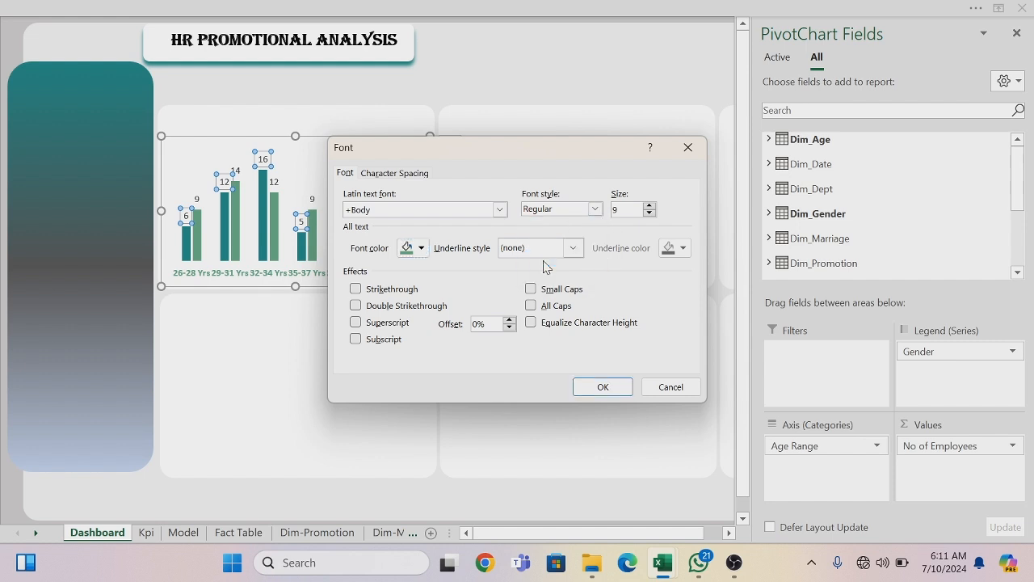
{"action": "left_click", "coordinate": [602, 388]}
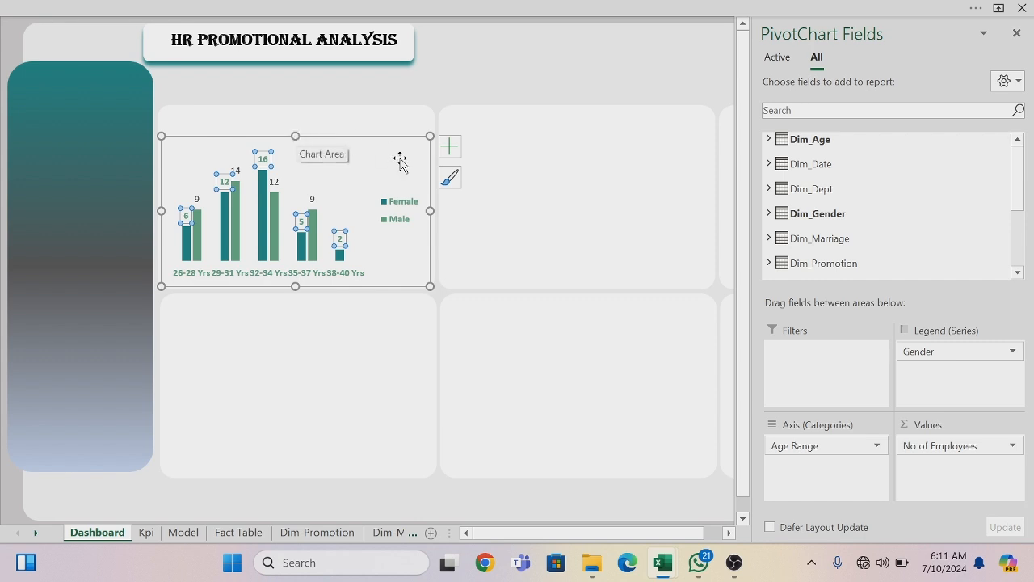
{"action": "left_click", "coordinate": [529, 252]}
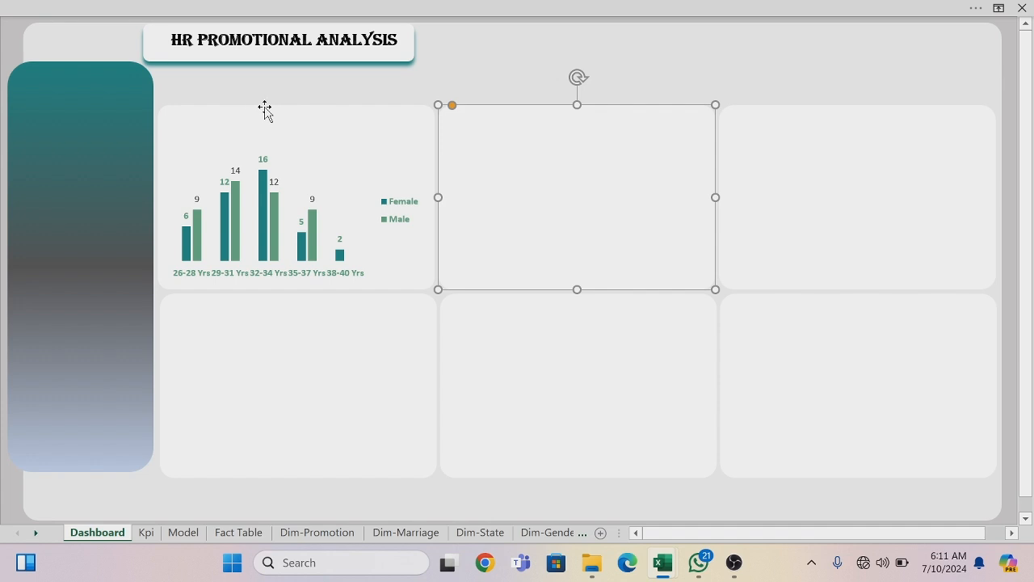
Duplicate the HR PROMOTIONAL ANALYSIS title text box and place the copy in the empty strip above the age range chart
{"action": "left_click", "coordinate": [328, 41]}
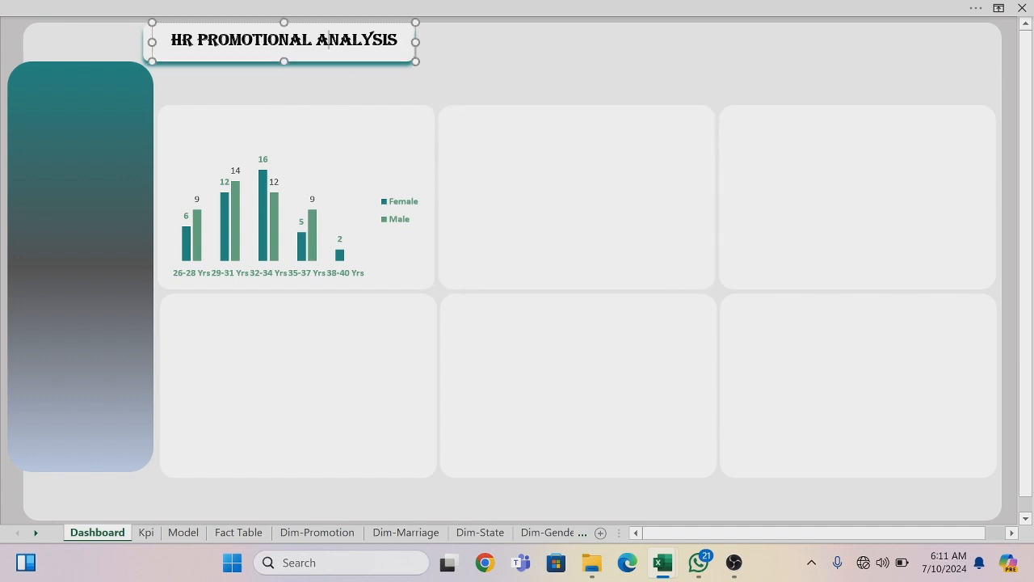
{"action": "left_click", "coordinate": [268, 22]}
{"action": "key", "text": "ctrl+d"}
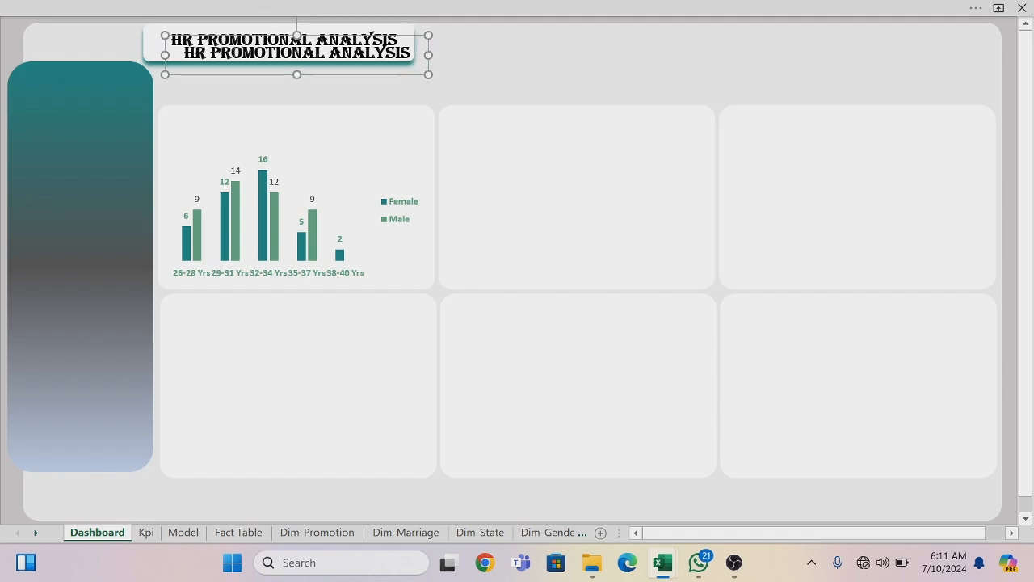
{"action": "left_click_drag", "start_coordinate": [278, 74], "coordinate": [286, 147]}
Replace the duplicated text box's wording with GENDER AND AGE
{"action": "left_click_drag", "start_coordinate": [420, 127], "coordinate": [203, 131]}
{"action": "key", "text": "BackSpace"}
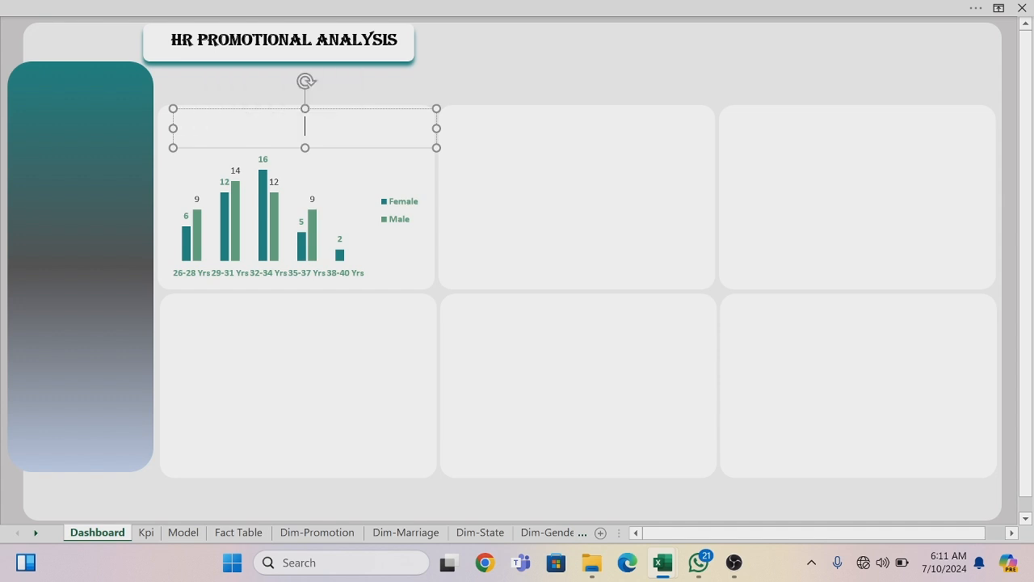
{"action": "type", "text": "GENDER A"}
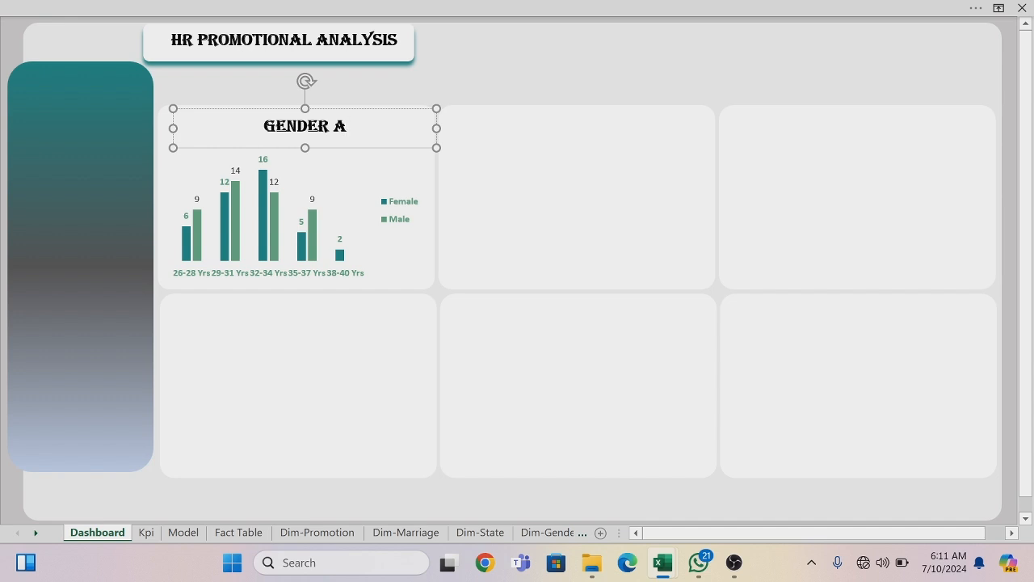
{"action": "type", "text": "ND AG"}
{"action": "type", "text": "E"}
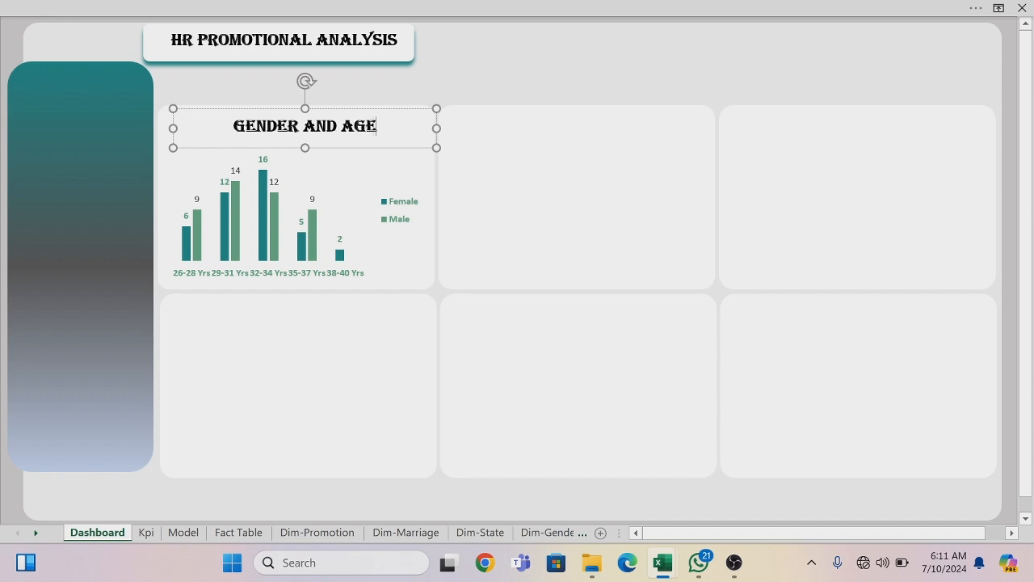
Format the GENDER AND AGE title at size 12 in the recent muted green, then narrow and reposition its text box atop the card
{"action": "triple_click", "coordinate": [248, 129]}
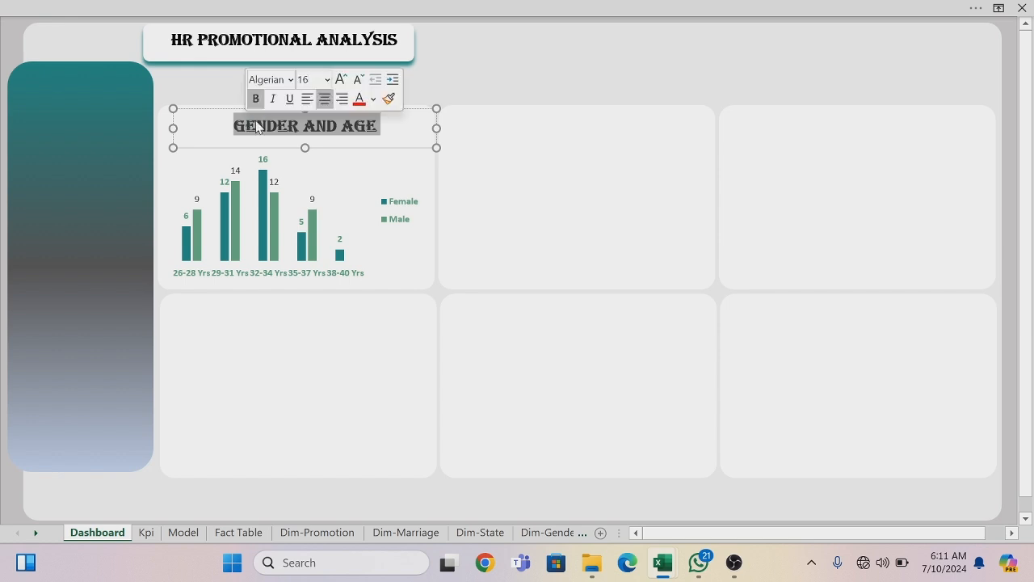
{"action": "left_click", "coordinate": [326, 79]}
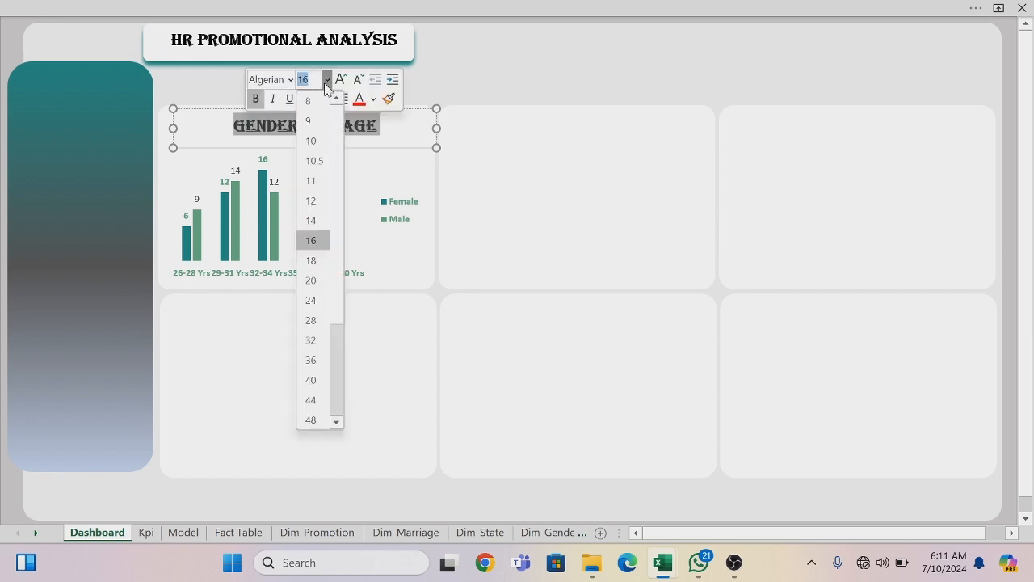
{"action": "left_click", "coordinate": [315, 200]}
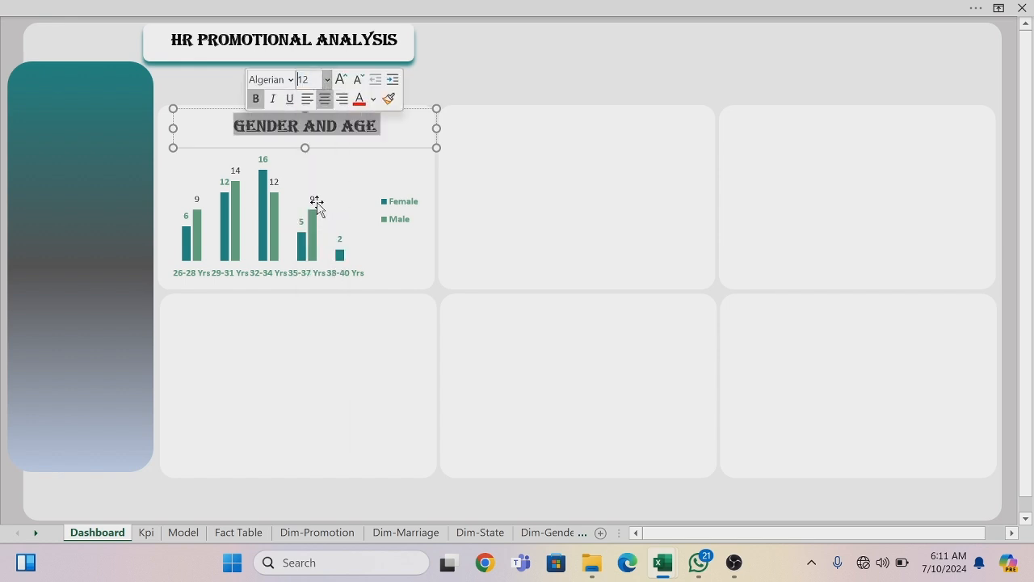
{"action": "left_click", "coordinate": [373, 100]}
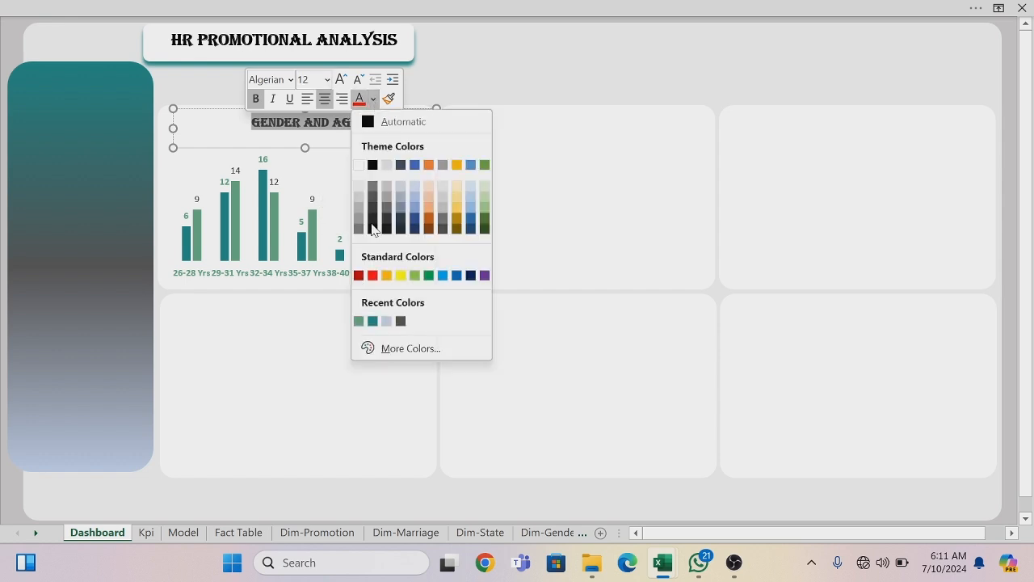
{"action": "left_click", "coordinate": [356, 322]}
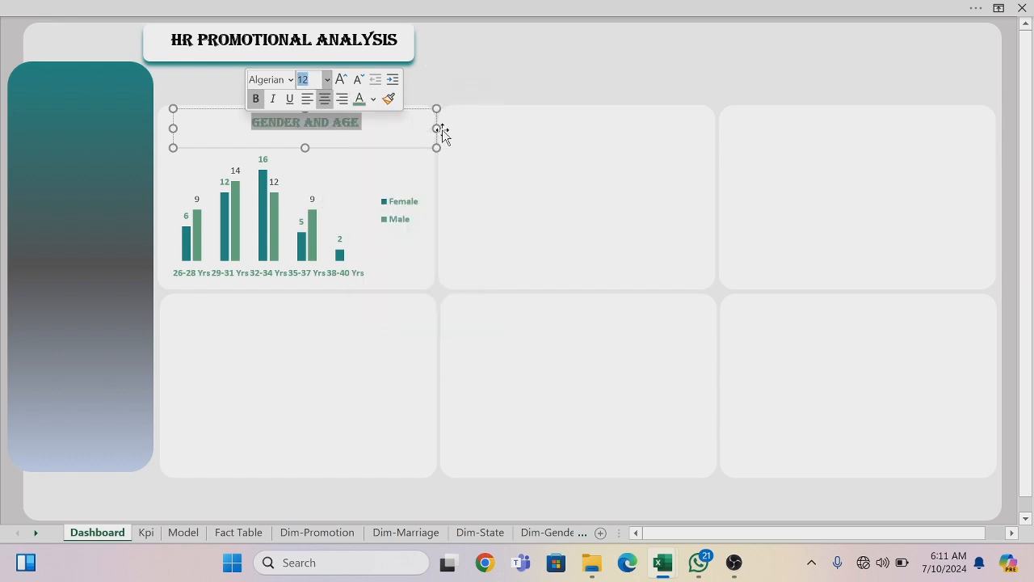
{"action": "left_click_drag", "start_coordinate": [435, 128], "coordinate": [342, 142]}
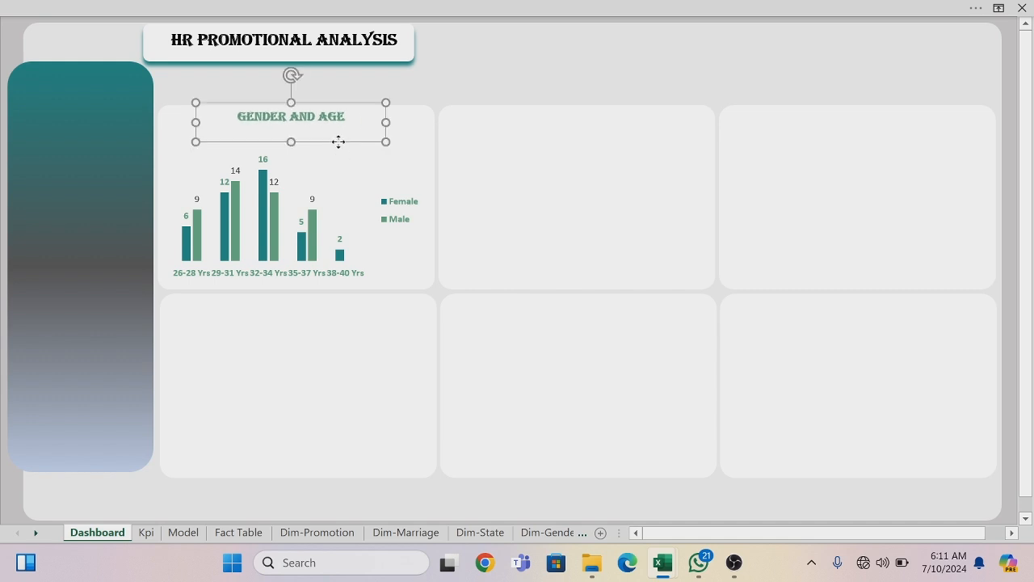
Duplicate the GENDER AND AGE title, place the copy just beneath the original and reword it to AVERAGE AGE
{"action": "key", "text": "ctrl+v"}
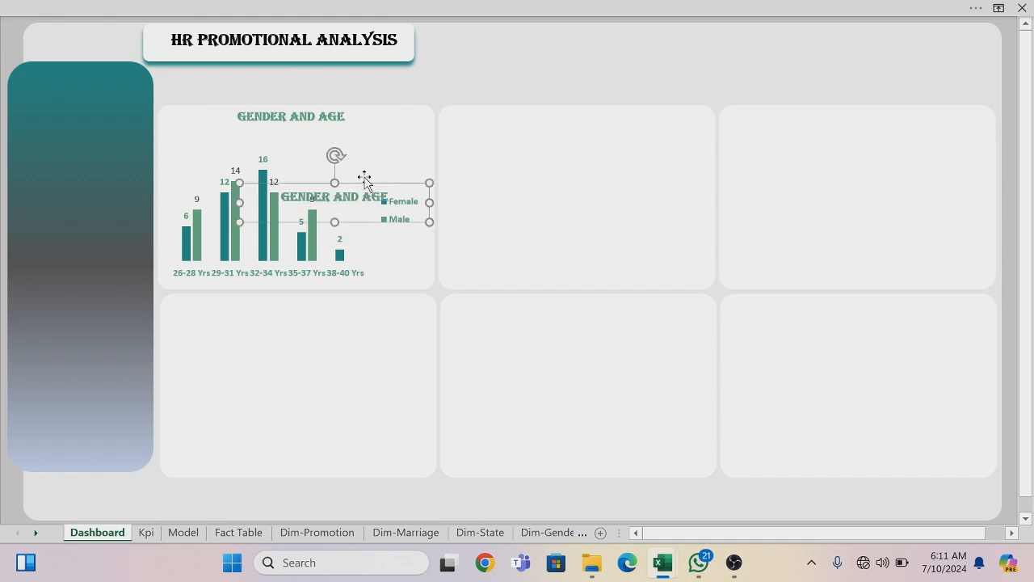
{"action": "left_click_drag", "start_coordinate": [361, 221], "coordinate": [369, 163]}
{"action": "left_click", "coordinate": [397, 138]}
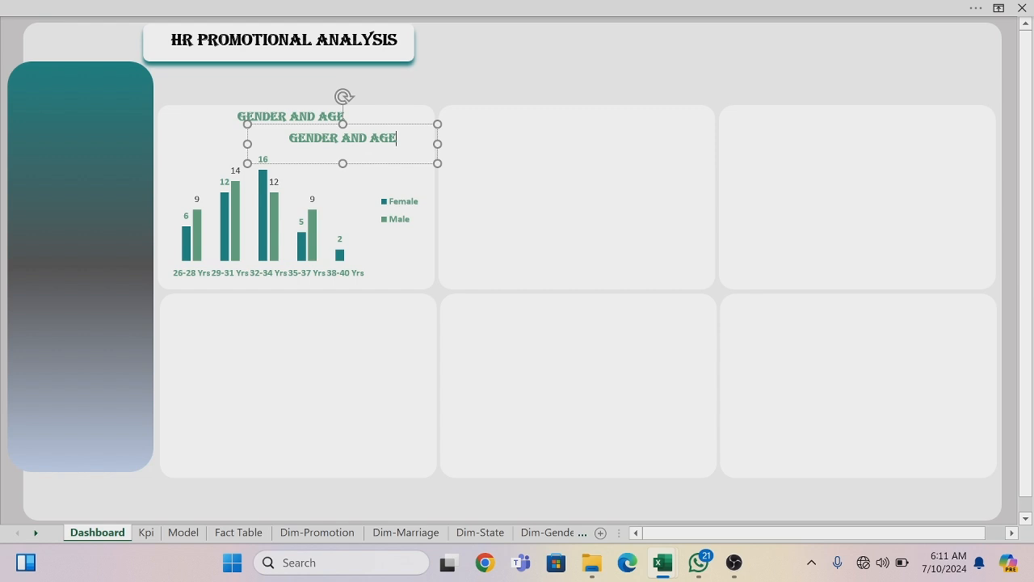
{"action": "key", "text": "BackSpace"}
{"action": "key", "text": "BackSpace"}
{"action": "key", "text": "BackSpace"}
{"action": "key", "text": "BackSpace"}
{"action": "key", "text": "BackSpace"}
{"action": "key", "text": "BackSpace"}
{"action": "key", "text": "BackSpace"}
{"action": "key", "text": "BackSpace"}
{"action": "key", "text": "BackSpace"}
{"action": "key", "text": "BackSpace"}
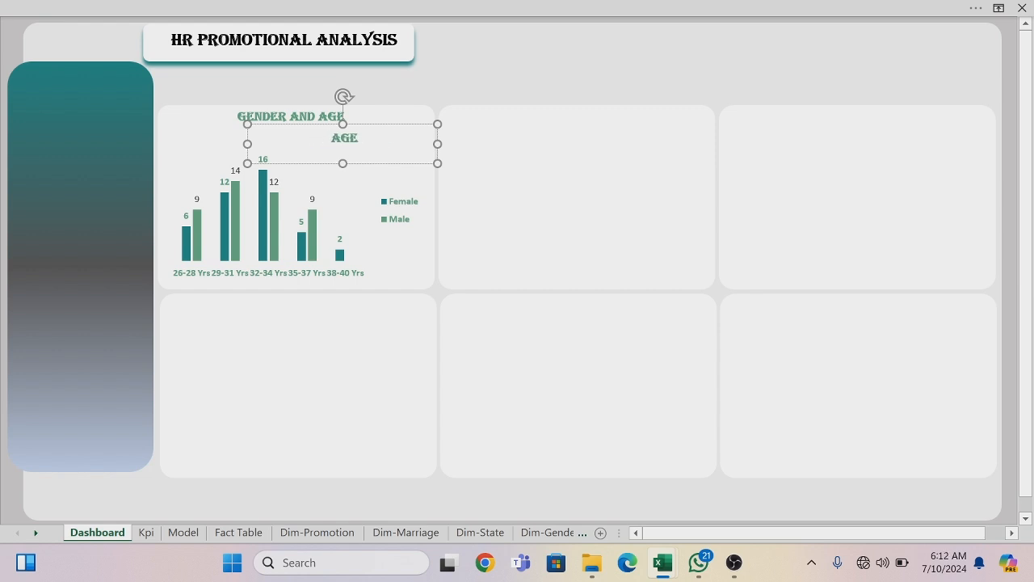
{"action": "type", "text": "AVERAGE"}
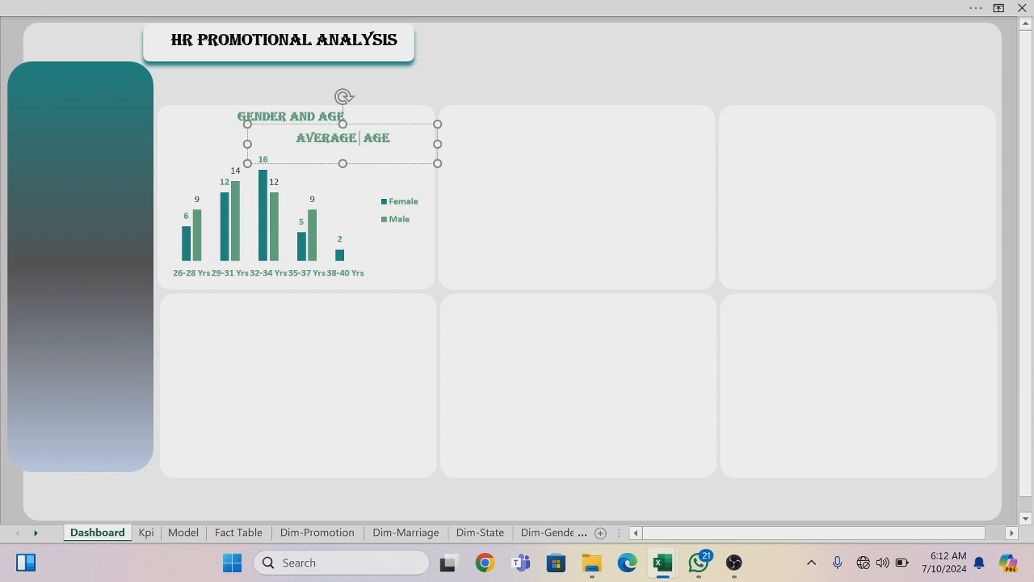
Reduce the AVERAGE AGE subtitle to size 8 and remove its bold formatting
{"action": "triple_click", "coordinate": [359, 137]}
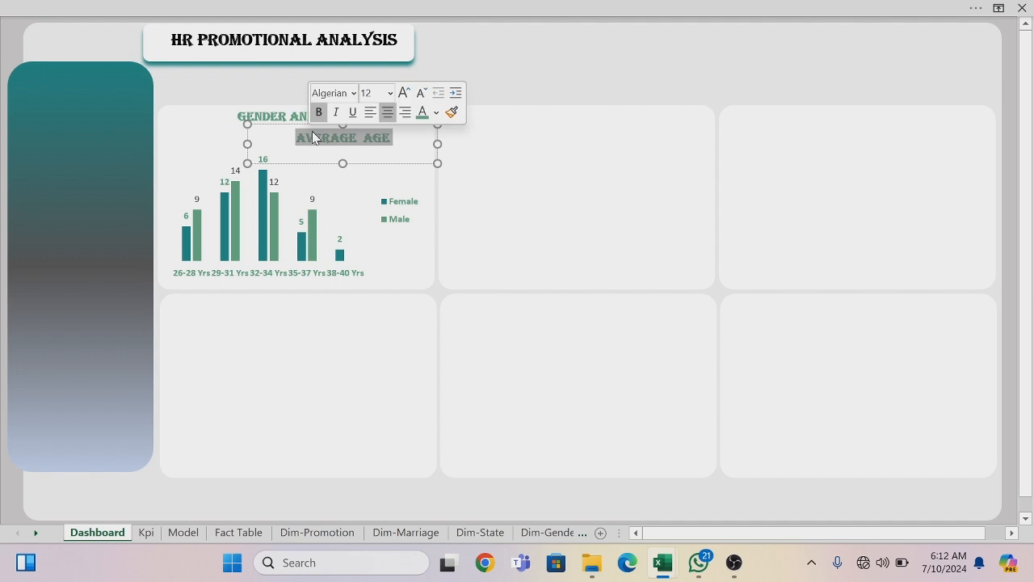
{"action": "left_click", "coordinate": [388, 94]}
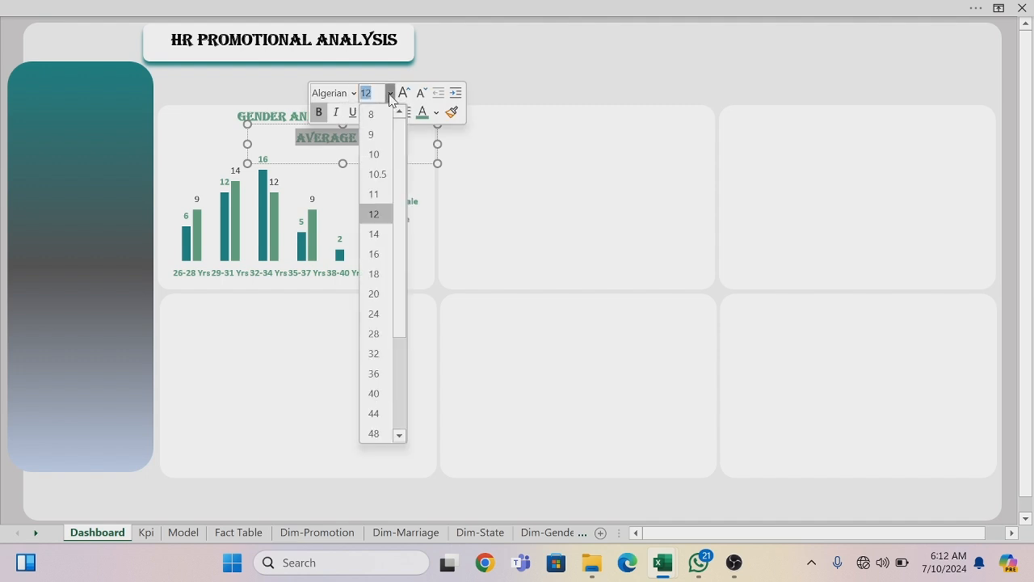
{"action": "left_click", "coordinate": [385, 121]}
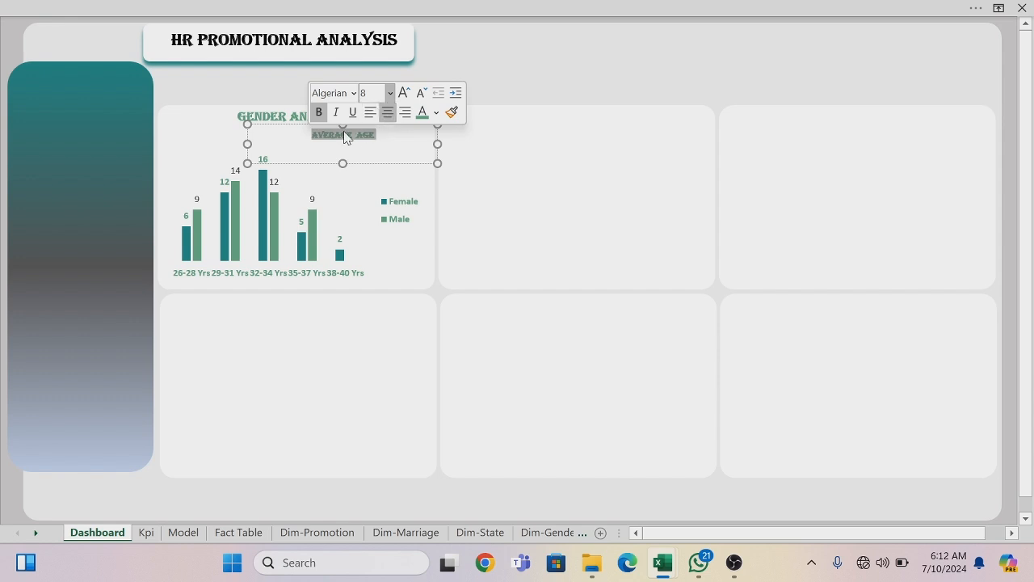
{"action": "left_click", "coordinate": [319, 116]}
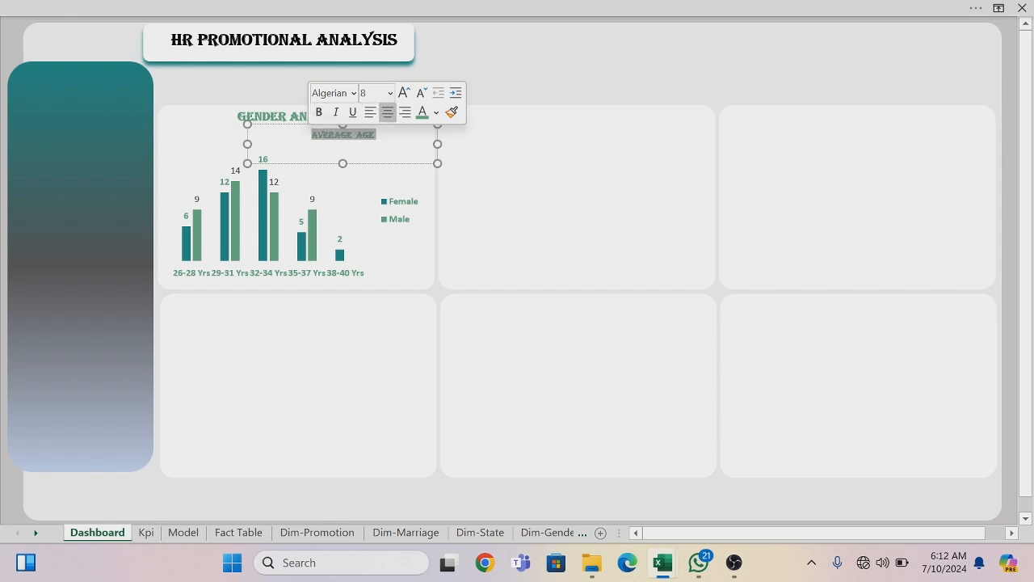
{"action": "left_click", "coordinate": [468, 178]}
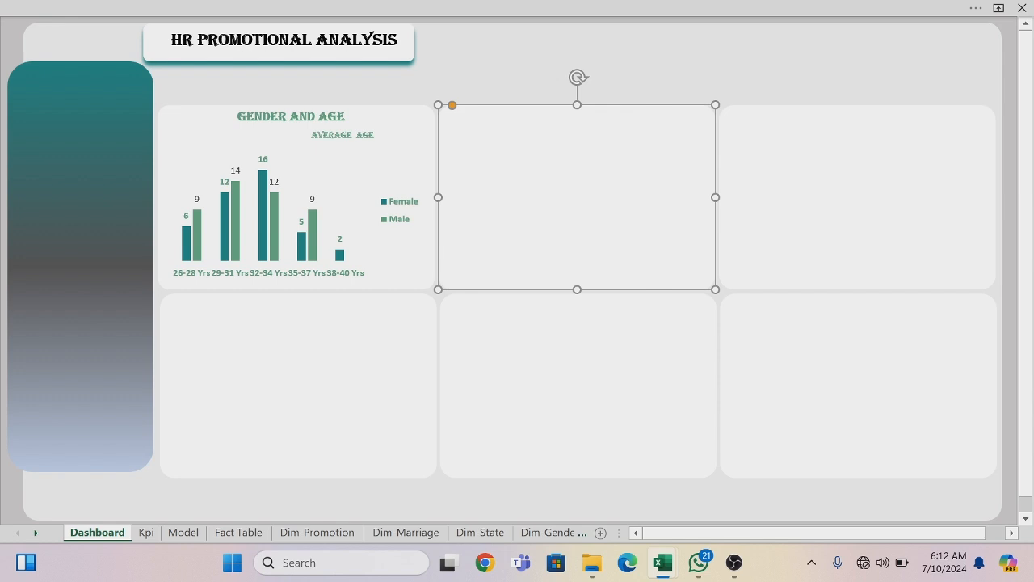
Narrow the AVERAGE AGE text box and shift it towards the right side of the card, under the title
{"action": "left_click", "coordinate": [326, 136]}
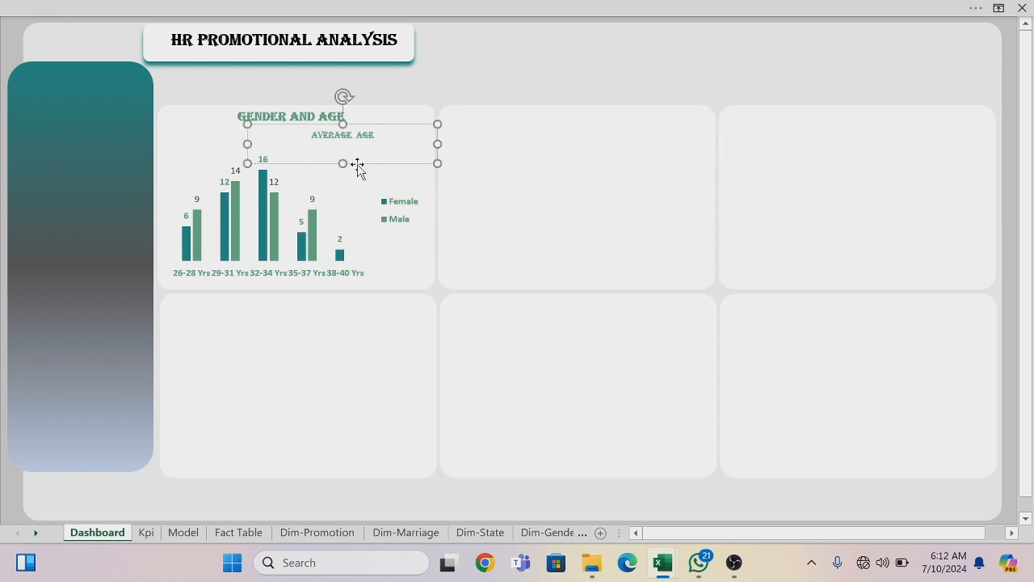
{"action": "left_click_drag", "start_coordinate": [358, 164], "coordinate": [370, 162]}
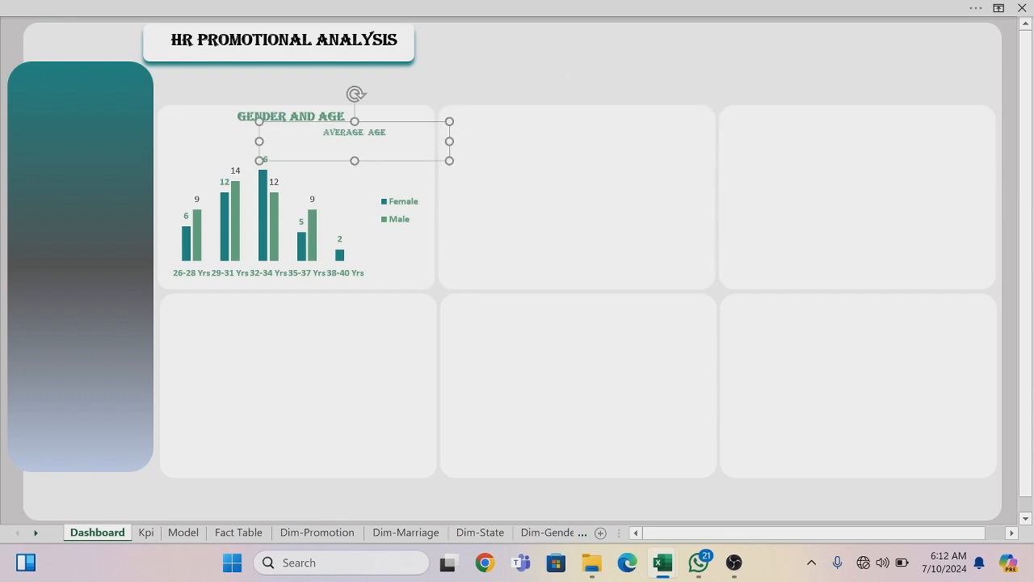
{"action": "left_click_drag", "start_coordinate": [274, 141], "coordinate": [365, 139]}
{"action": "left_click_drag", "start_coordinate": [449, 141], "coordinate": [395, 160]}
{"action": "left_click", "coordinate": [526, 221]}
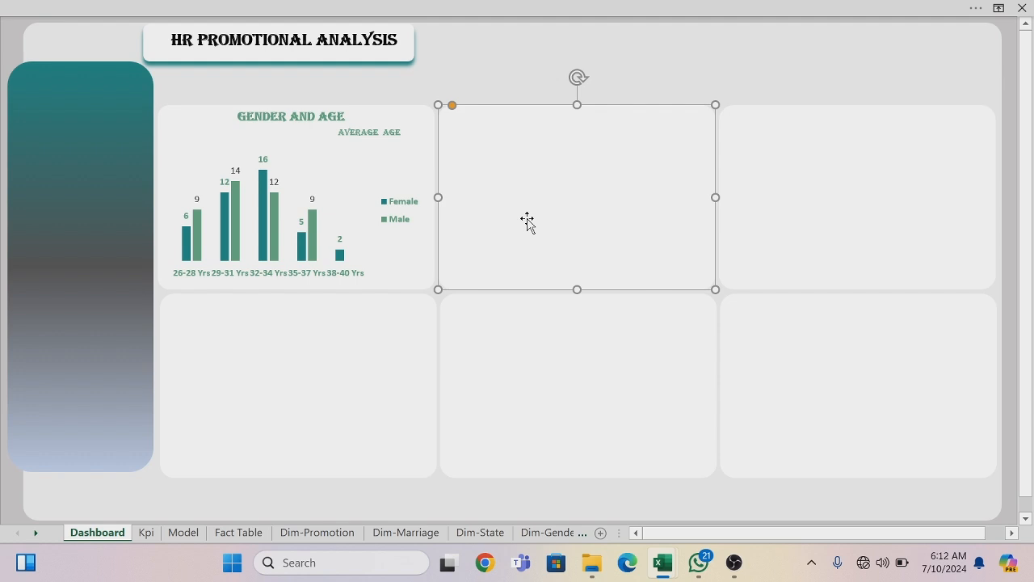
Copy the marital status doughnut chart from the Model sheet onto the upper middle card of the Dashboard sheet
{"action": "left_click", "coordinate": [194, 535]}
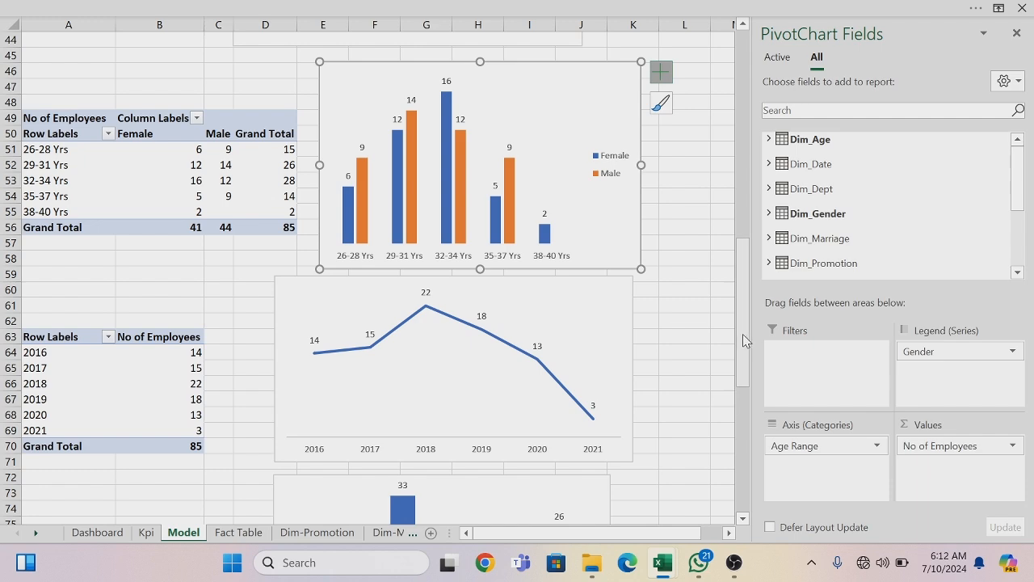
{"action": "left_click_drag", "start_coordinate": [743, 334], "coordinate": [742, 133]}
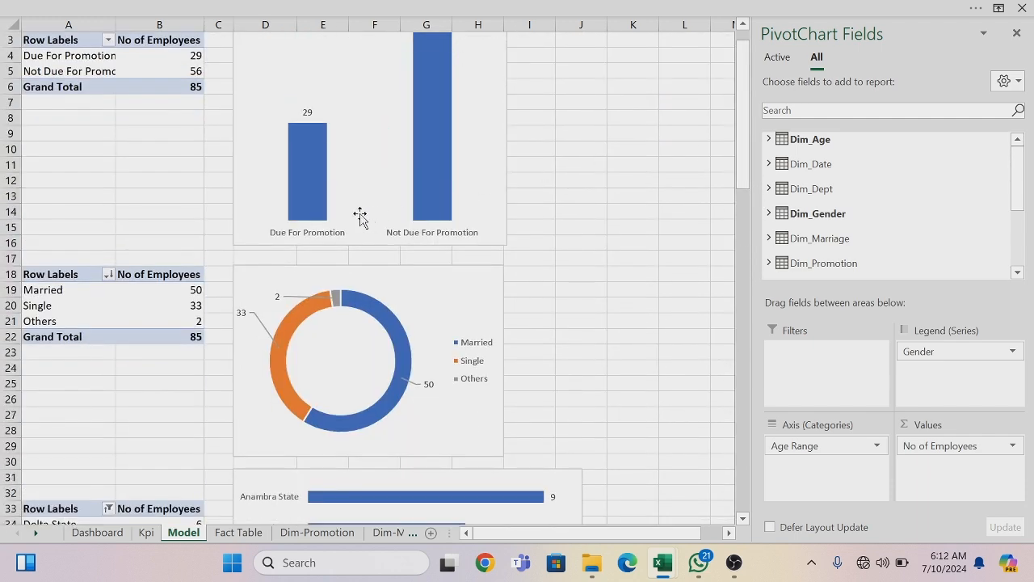
{"action": "left_click", "coordinate": [350, 271]}
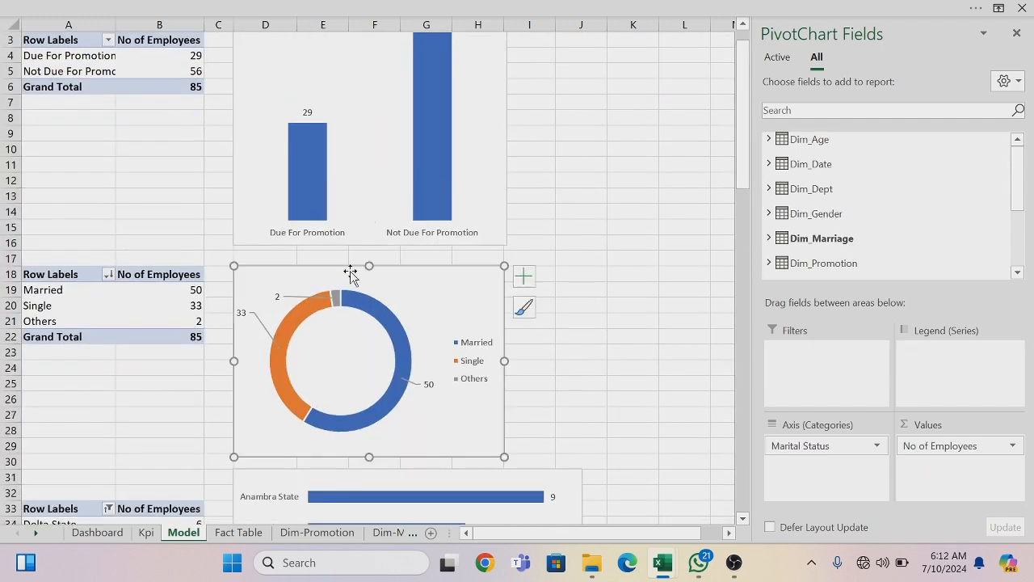
{"action": "left_click", "coordinate": [97, 534]}
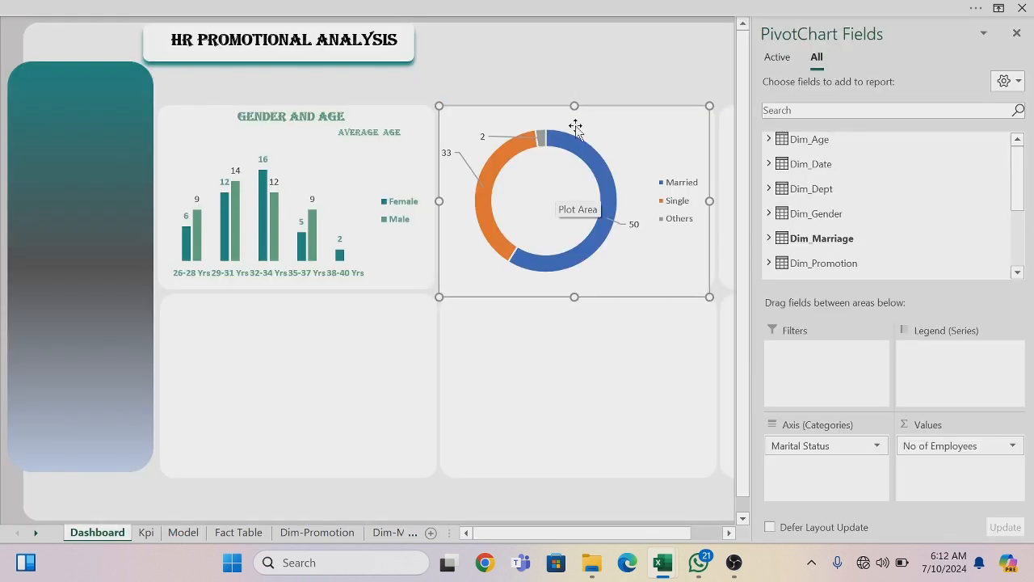
Remove the fill and outline from the marital status chart's chart area
{"action": "right_click", "coordinate": [547, 112]}
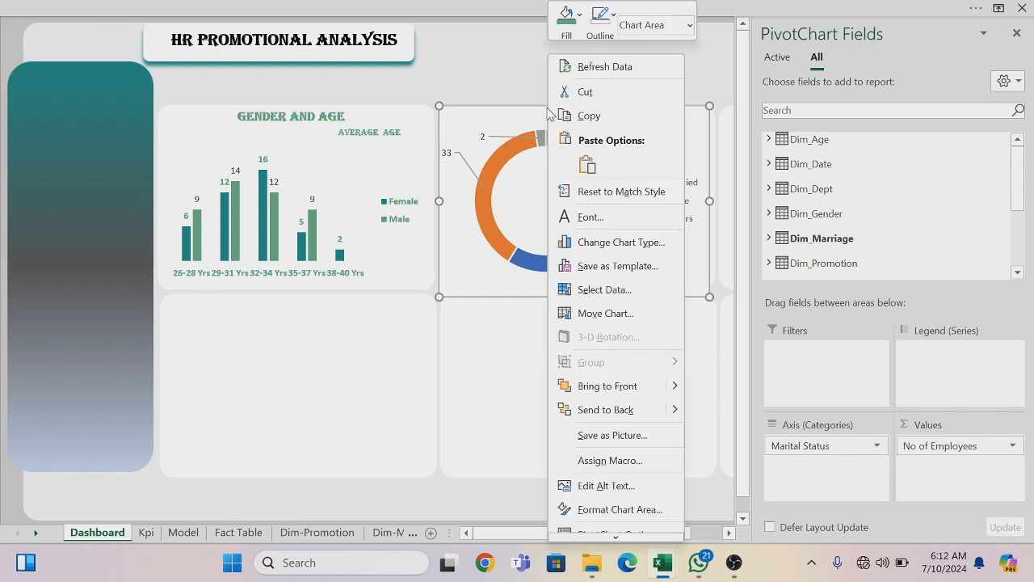
{"action": "left_click", "coordinate": [566, 18]}
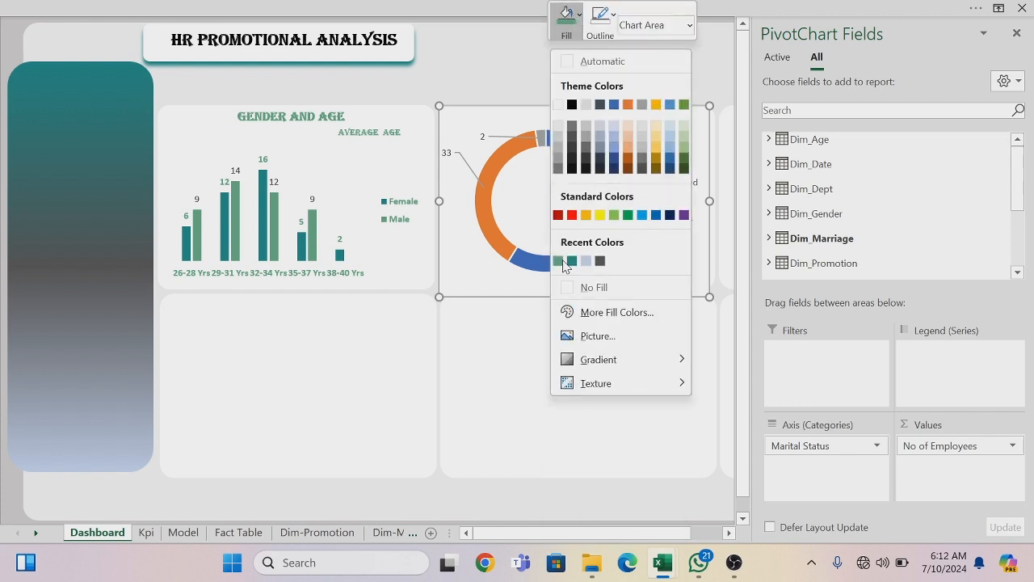
{"action": "left_click", "coordinate": [568, 287]}
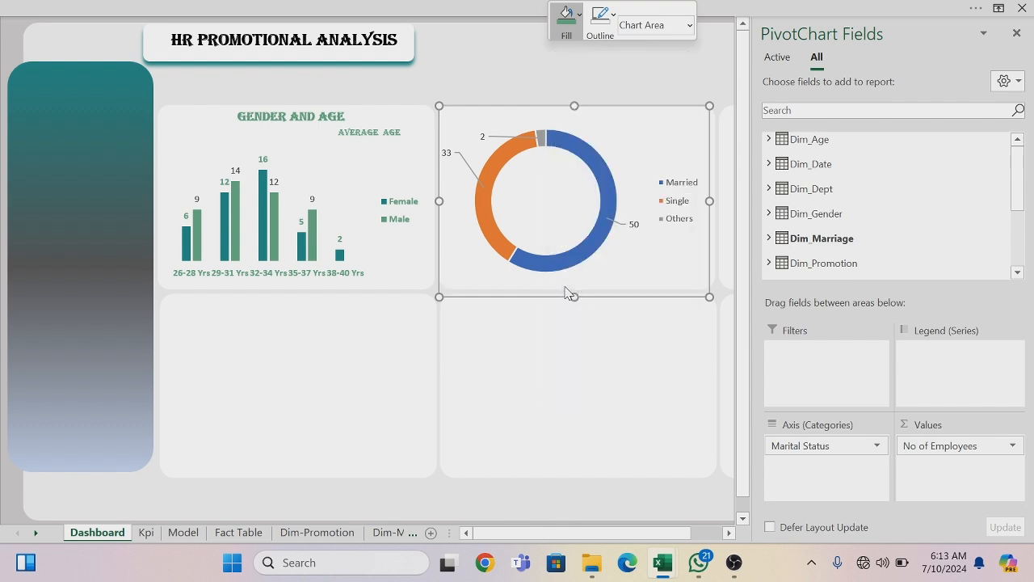
{"action": "left_click", "coordinate": [613, 20]}
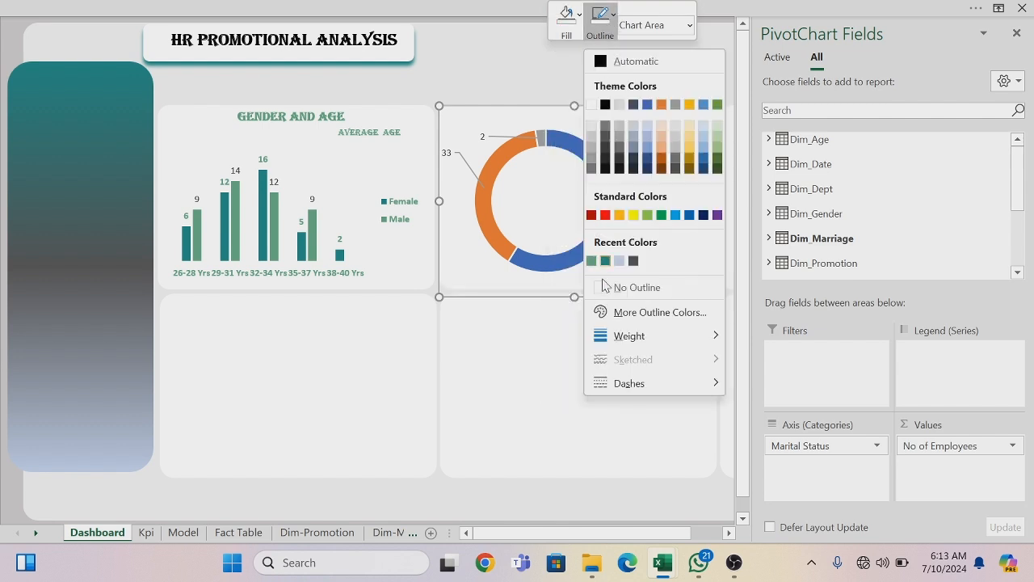
{"action": "left_click", "coordinate": [603, 290]}
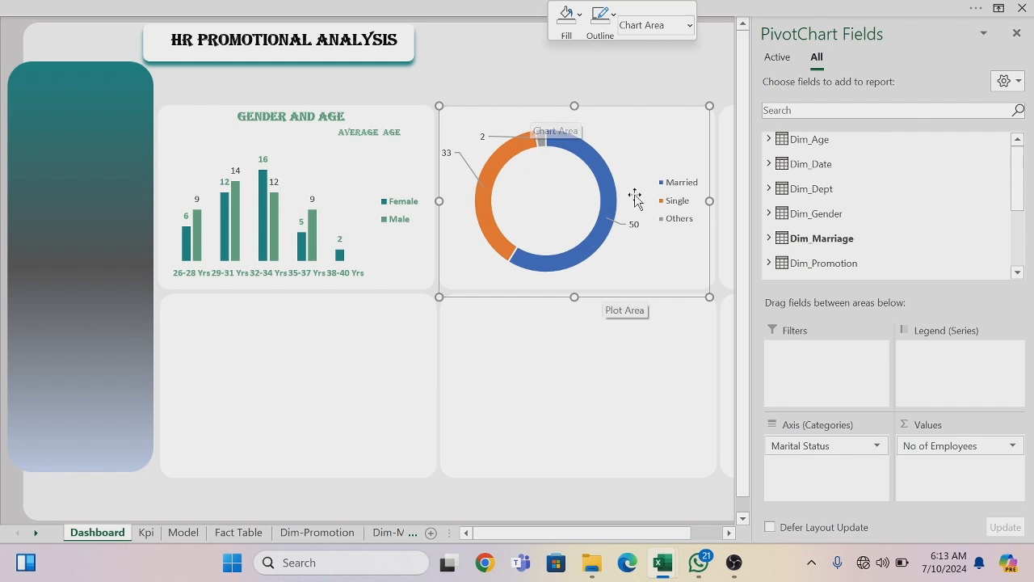
Resize the marital status chart to fit inside its card, leaving an empty strip above it for a title
{"action": "mouse_move", "coordinate": [709, 296]}
{"action": "left_mouse_down"}
{"action": "mouse_move", "coordinate": [696, 269]}
{"action": "mouse_move", "coordinate": [671, 290]}
{"action": "left_mouse_up"}
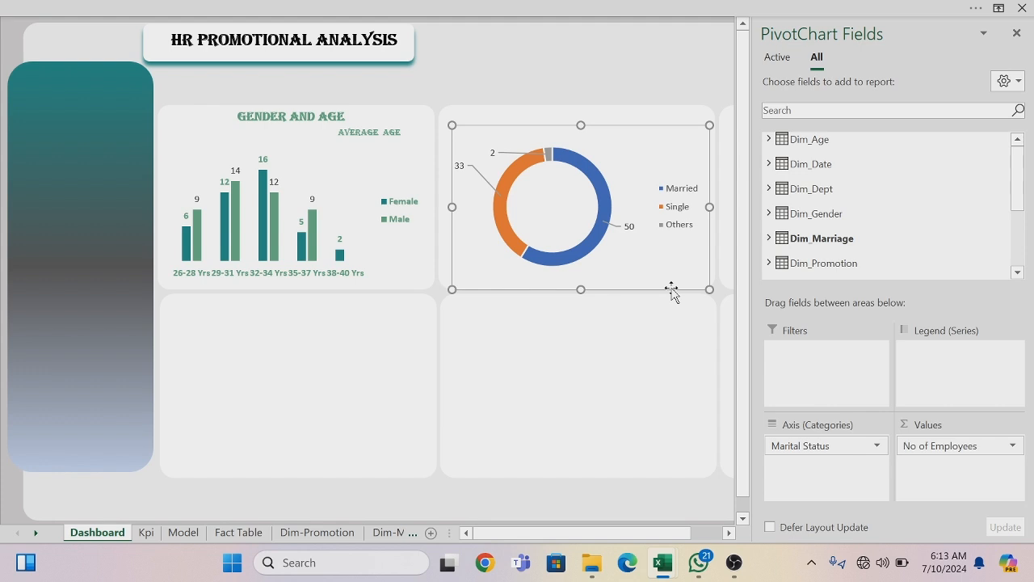
{"action": "left_click_drag", "start_coordinate": [710, 289], "coordinate": [658, 282]}
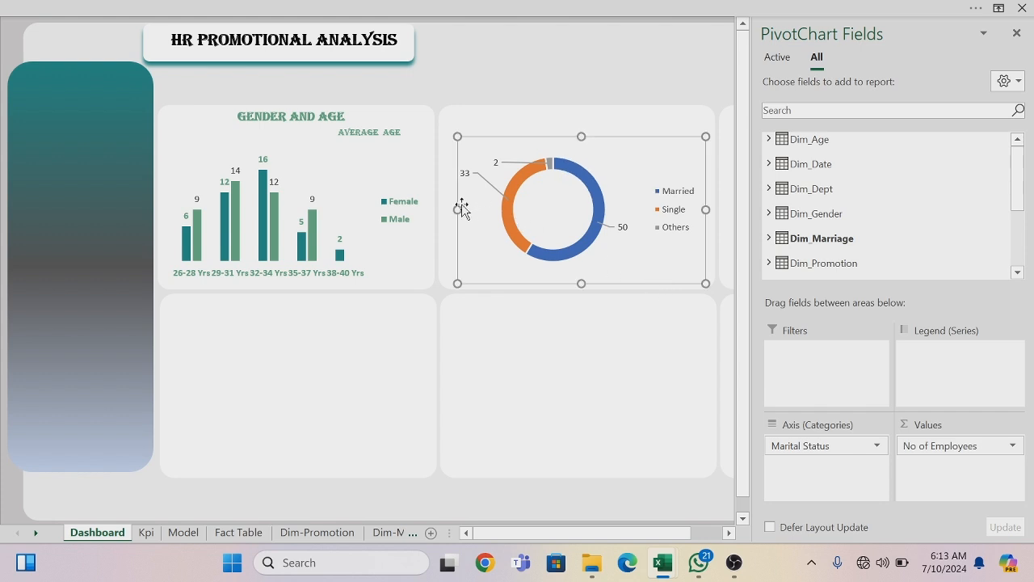
{"action": "left_click_drag", "start_coordinate": [457, 208], "coordinate": [443, 208]}
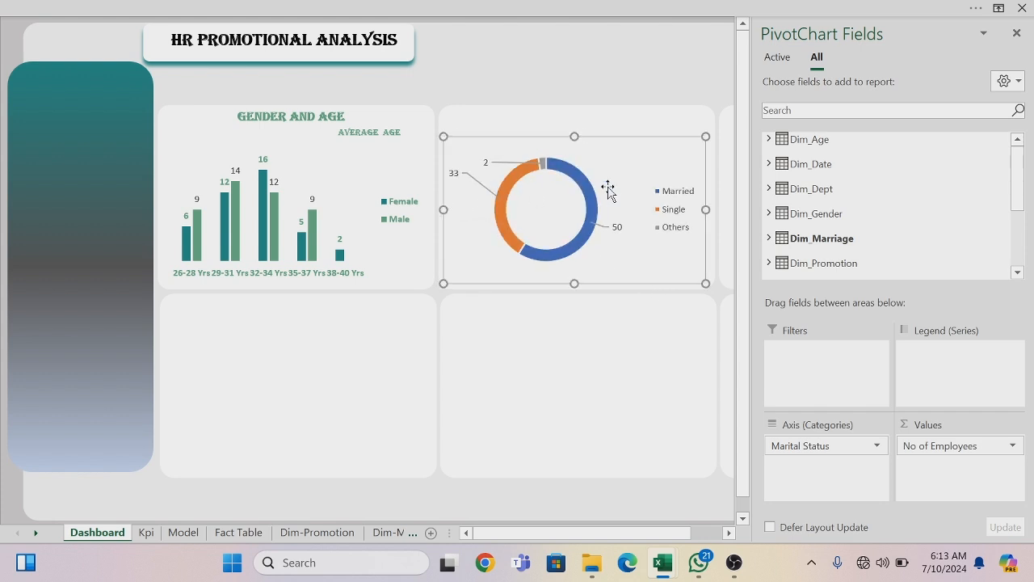
{"action": "left_click_drag", "start_coordinate": [705, 209], "coordinate": [712, 208]}
Remove the outline from the segments of the marital status doughnut
{"action": "left_click", "coordinate": [557, 163]}
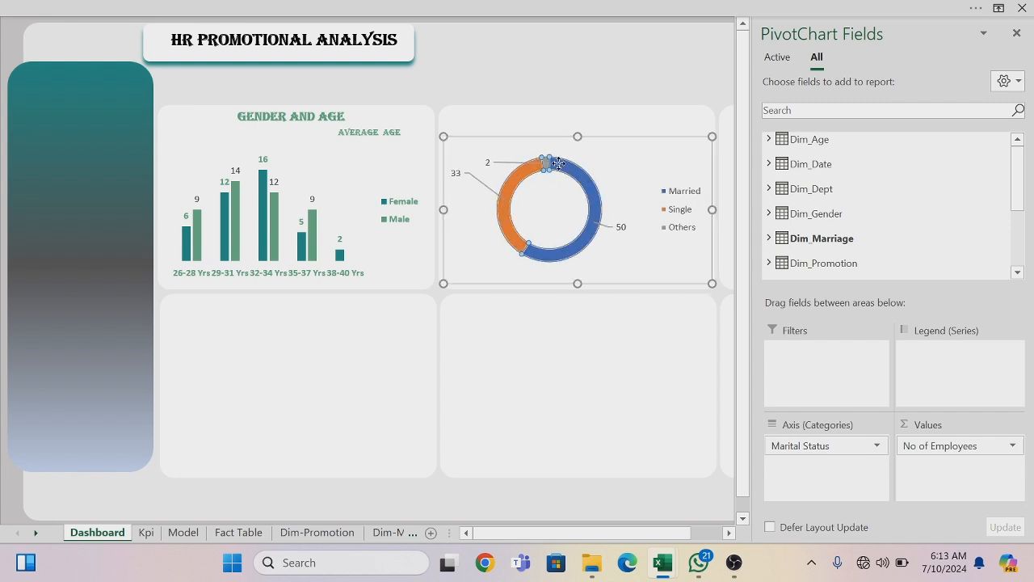
{"action": "right_click", "coordinate": [559, 167]}
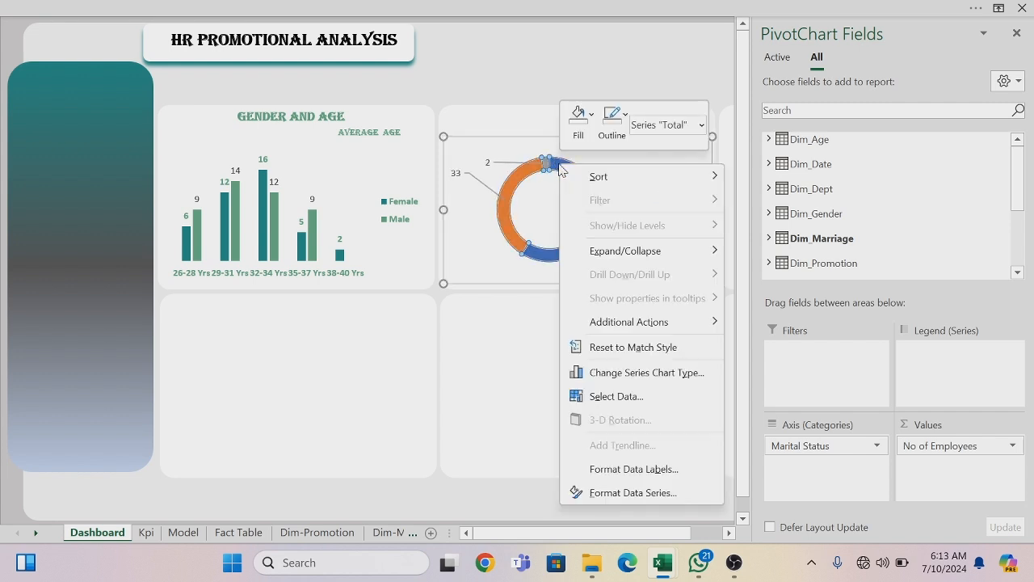
{"action": "left_click", "coordinate": [627, 117]}
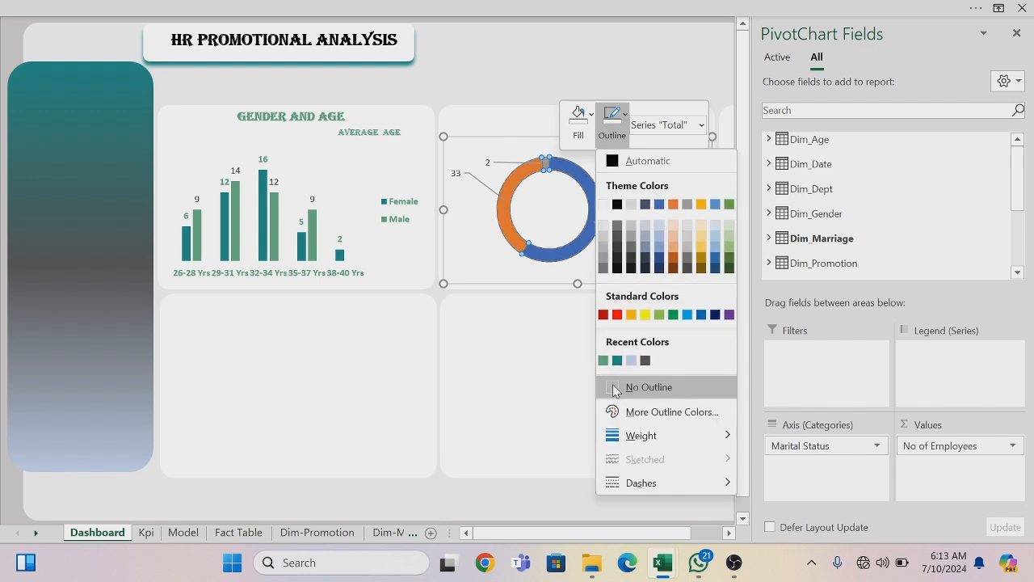
{"action": "left_click", "coordinate": [613, 390]}
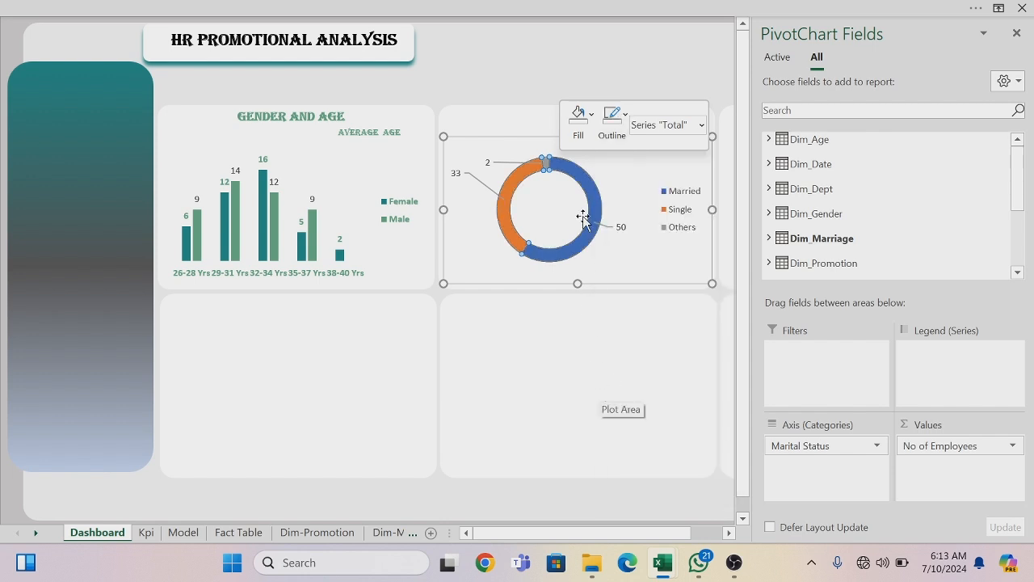
Set the marital status doughnut's hole size to 45%
{"action": "right_click", "coordinate": [549, 167]}
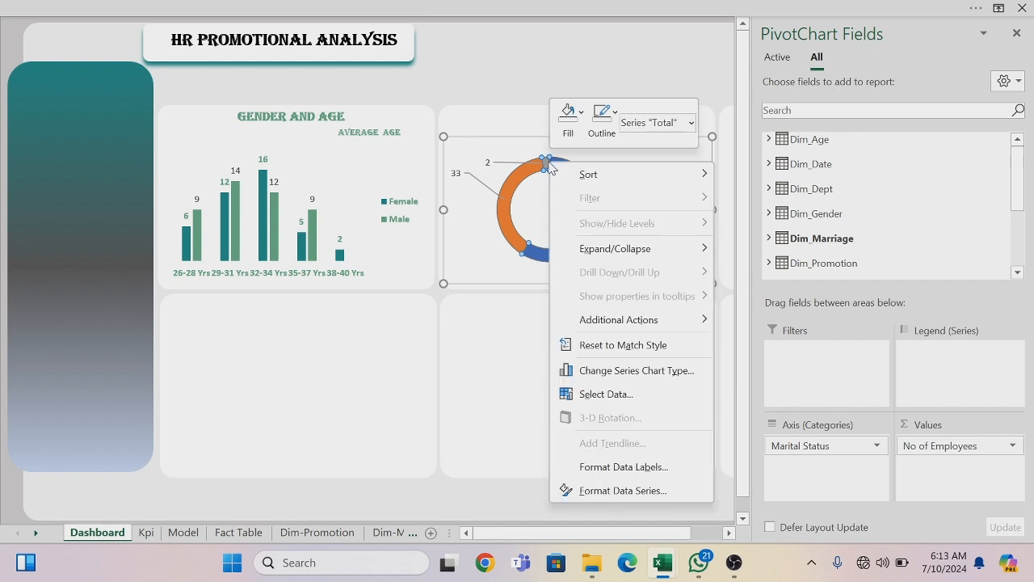
{"action": "left_click", "coordinate": [593, 494]}
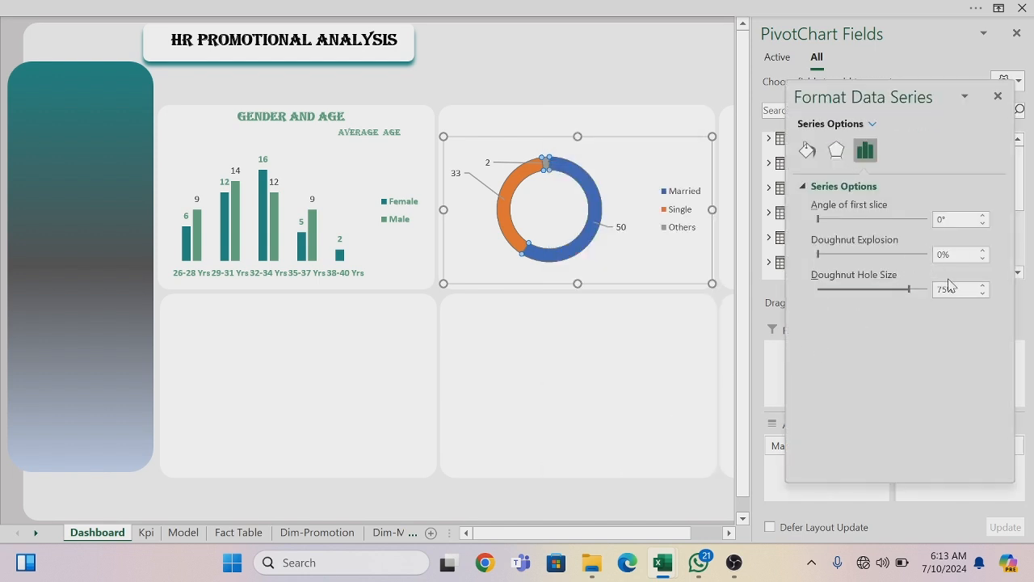
{"action": "left_click", "coordinate": [939, 289]}
{"action": "key", "text": "Return"}
{"action": "left_click", "coordinate": [654, 375]}
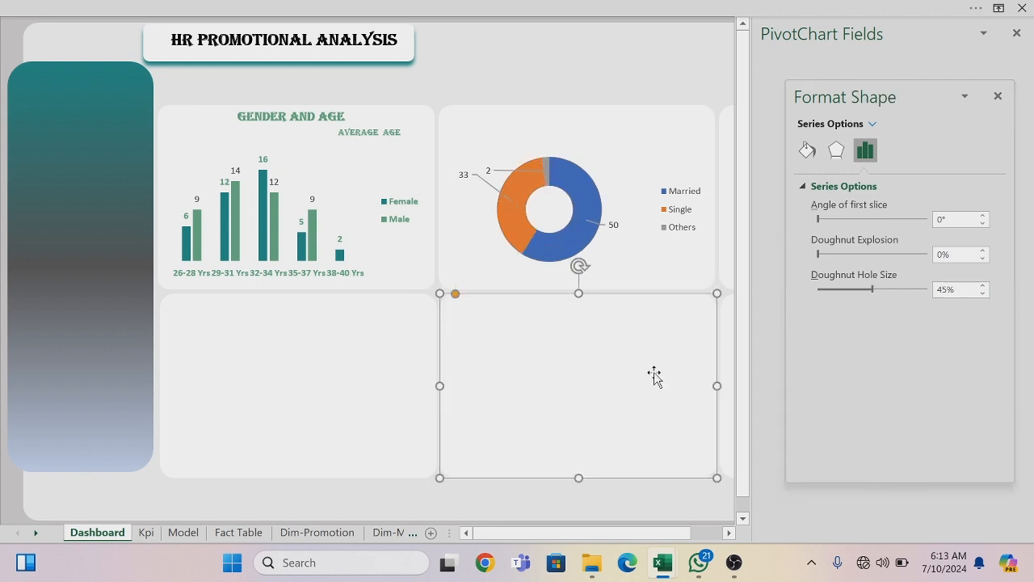
Fill the Single segment of the marital status doughnut with the recently used green
{"action": "left_click", "coordinate": [509, 234]}
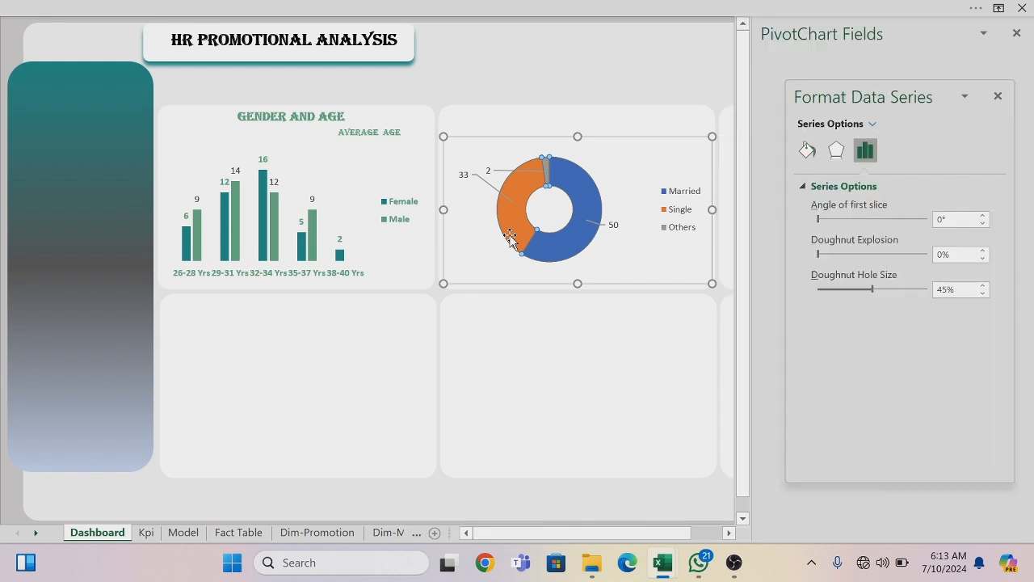
{"action": "right_click", "coordinate": [509, 234]}
{"action": "key", "text": "Escape"}
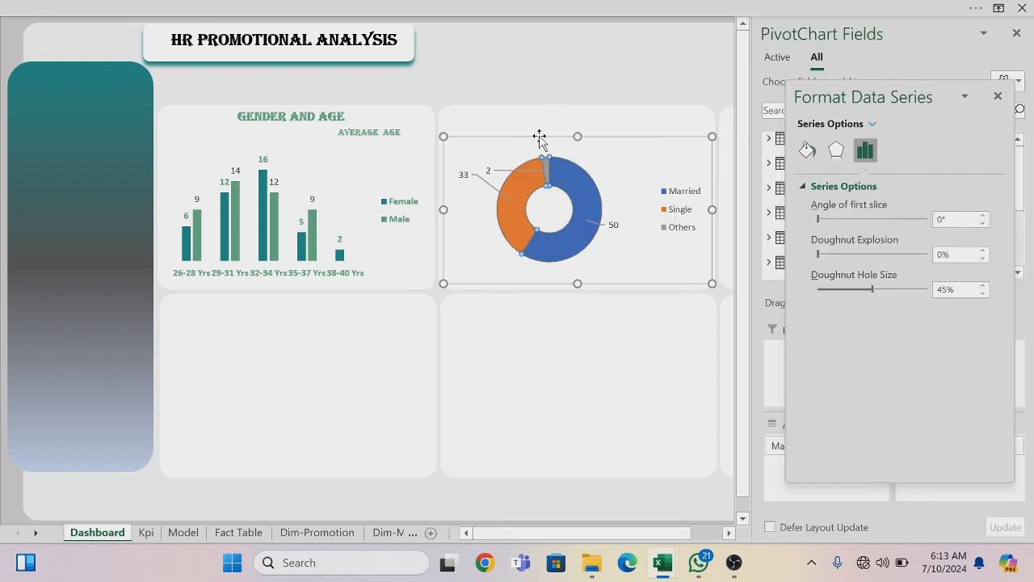
{"action": "left_click", "coordinate": [521, 231]}
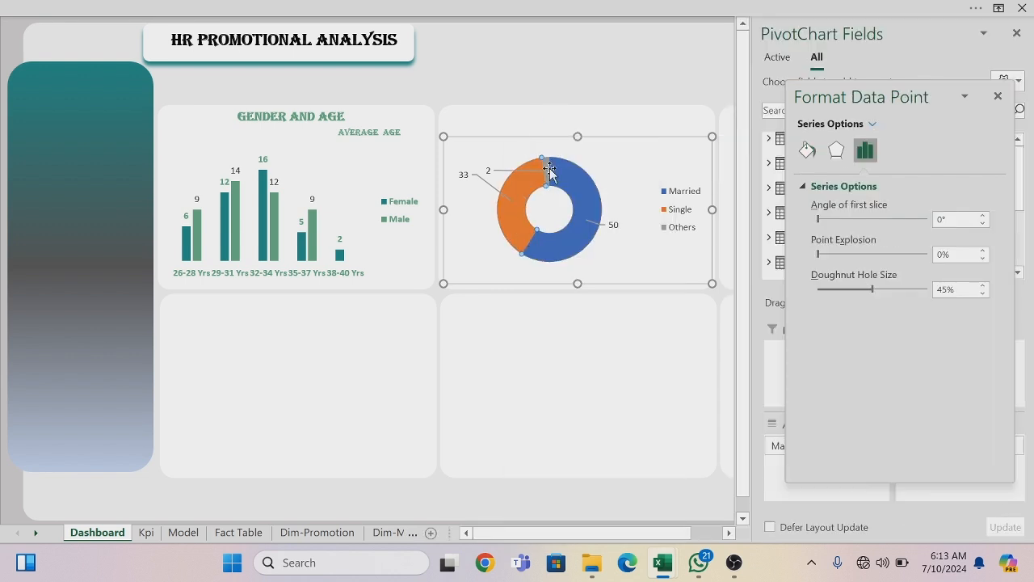
{"action": "right_click", "coordinate": [514, 215]}
{"action": "left_click", "coordinate": [532, 166]}
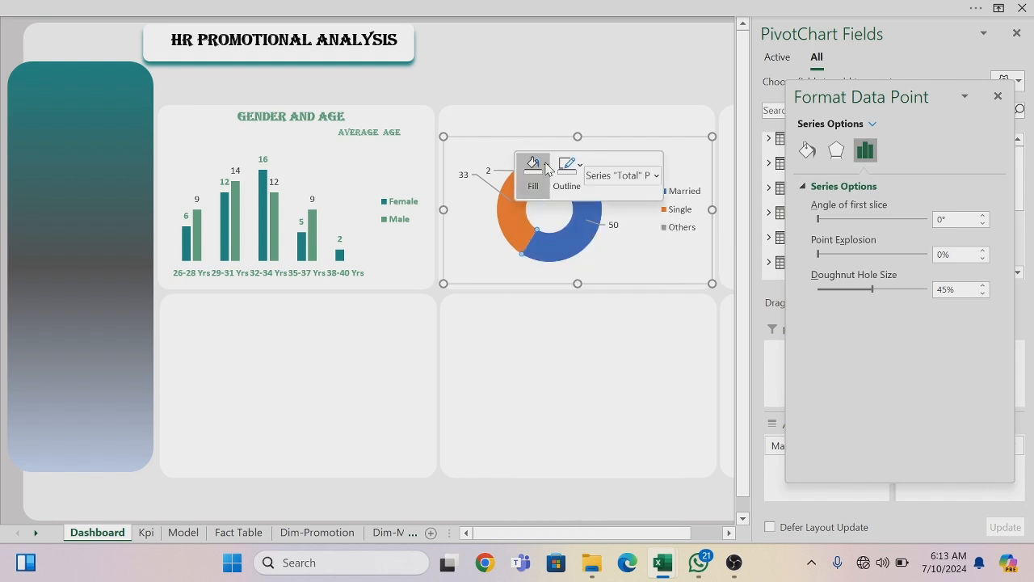
{"action": "left_click", "coordinate": [533, 165]}
{"action": "left_click", "coordinate": [524, 412]}
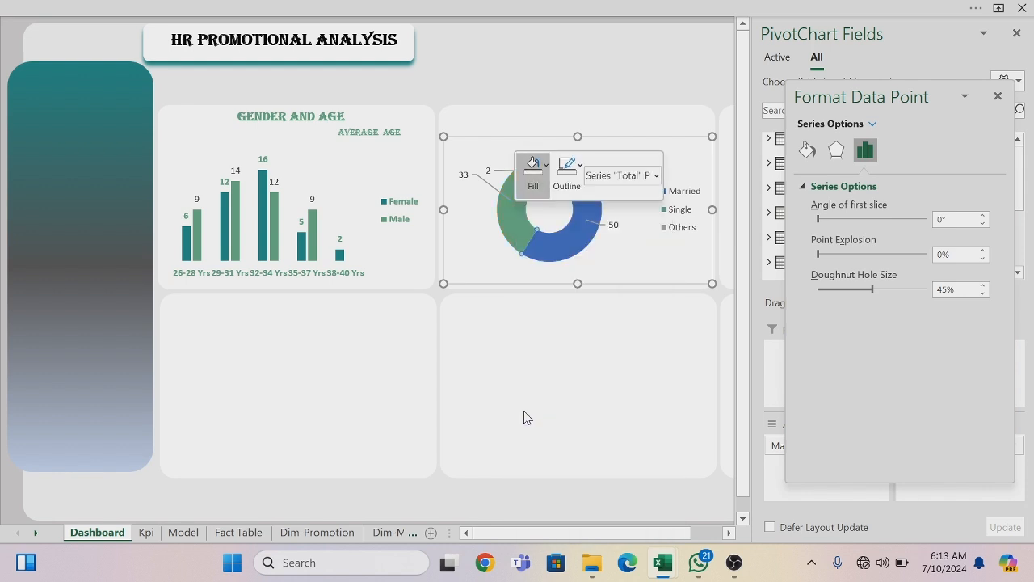
Fill the Married segment of the marital status doughnut with the recently used teal
{"action": "right_click", "coordinate": [555, 252]}
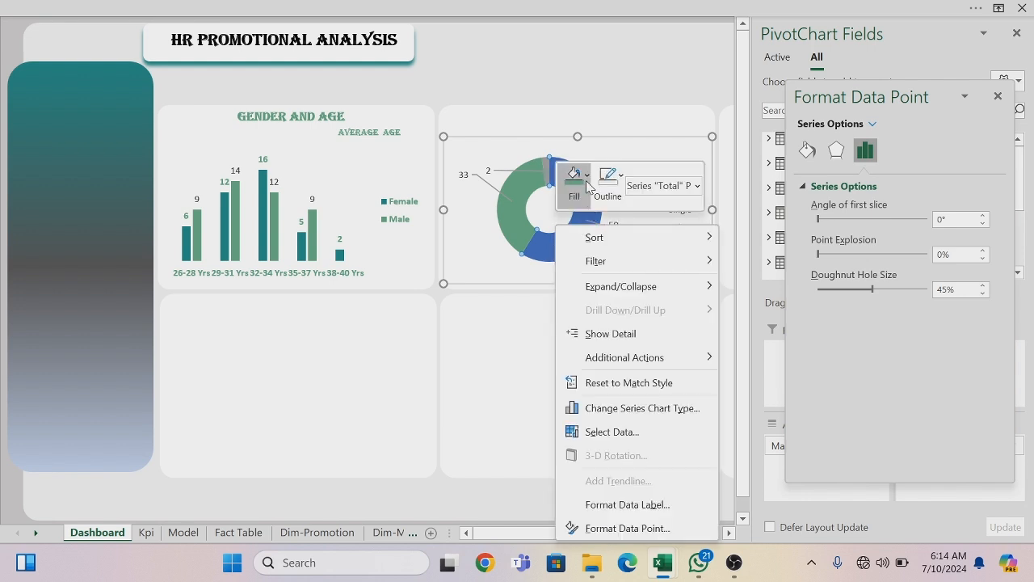
{"action": "left_click", "coordinate": [574, 176]}
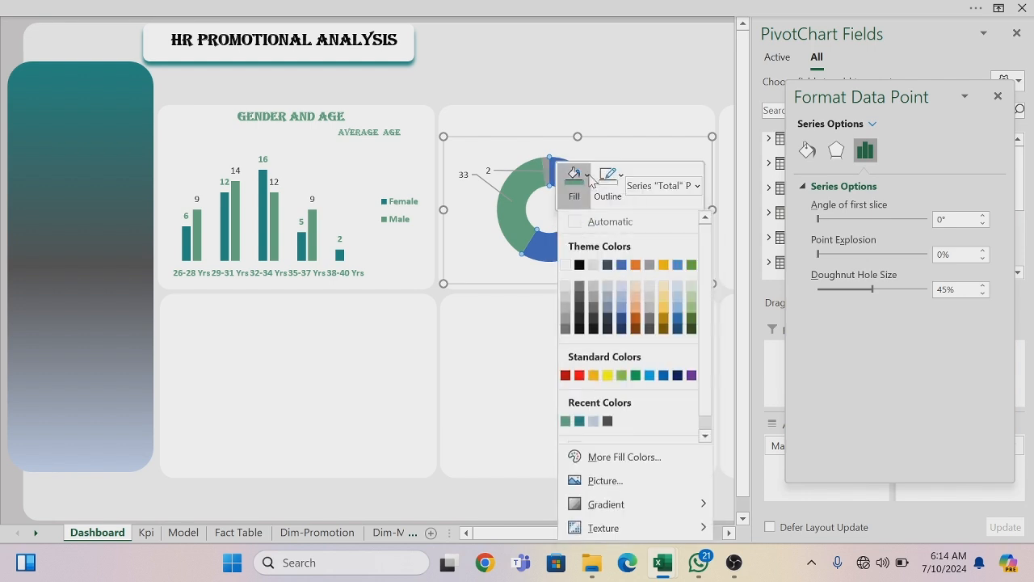
{"action": "left_click", "coordinate": [579, 422]}
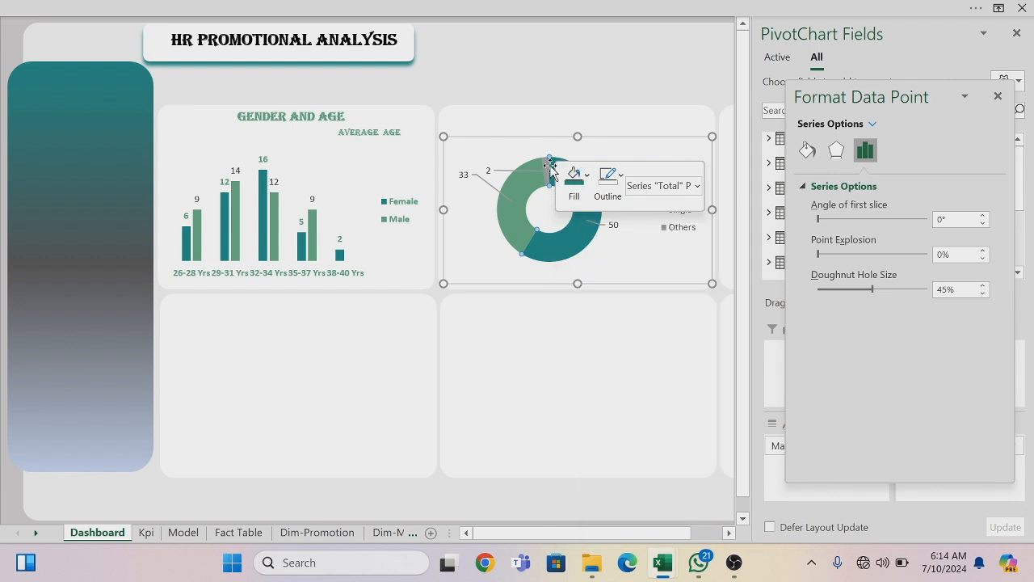
Fill the small Others segment of the doughnut with a custom yellow, hex code #F4CC70
{"action": "left_click", "coordinate": [547, 168]}
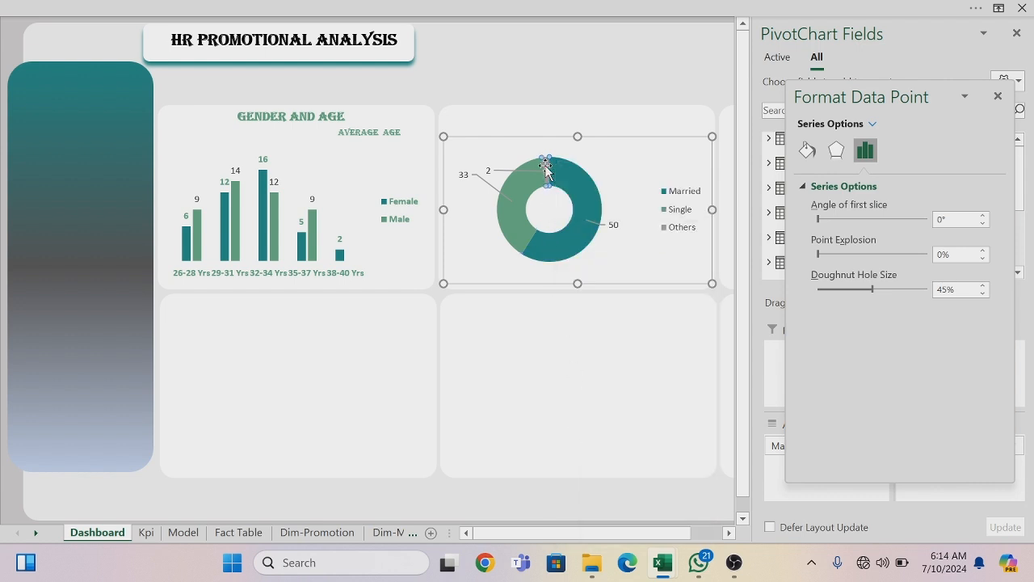
{"action": "right_click", "coordinate": [546, 168]}
{"action": "left_click", "coordinate": [578, 118]}
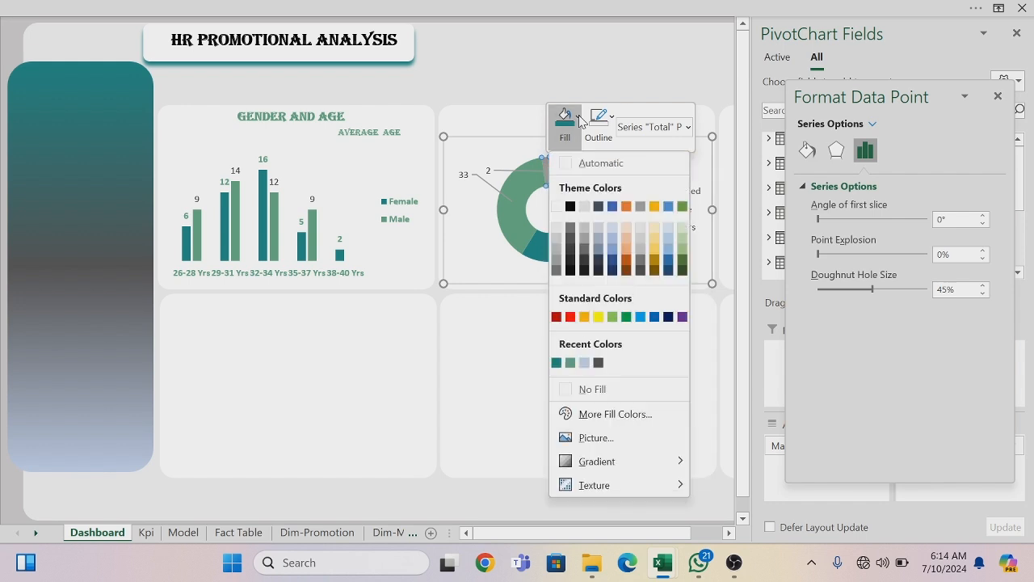
{"action": "left_click", "coordinate": [600, 416]}
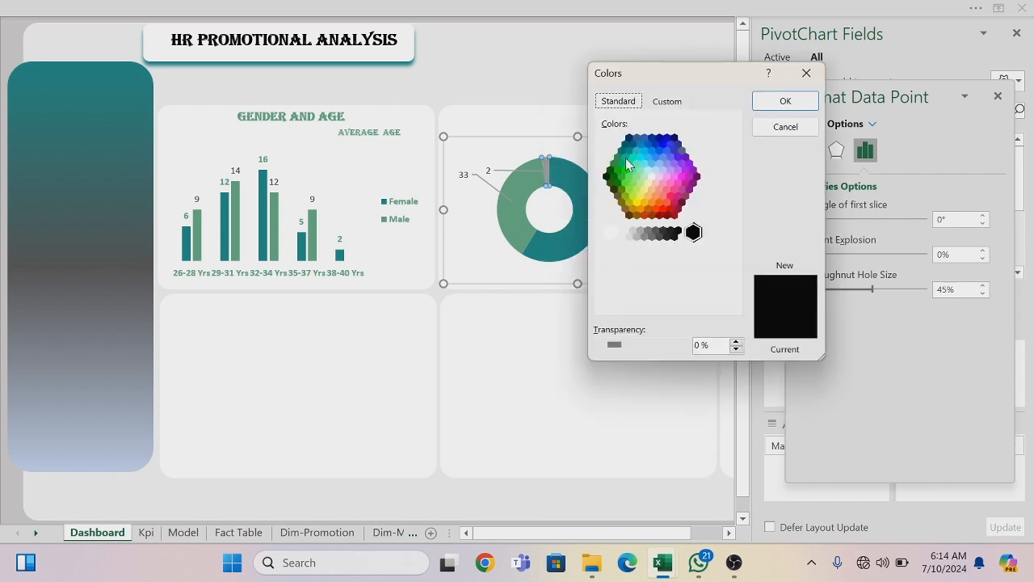
{"action": "left_click", "coordinate": [666, 102]}
{"action": "left_click", "coordinate": [694, 299]}
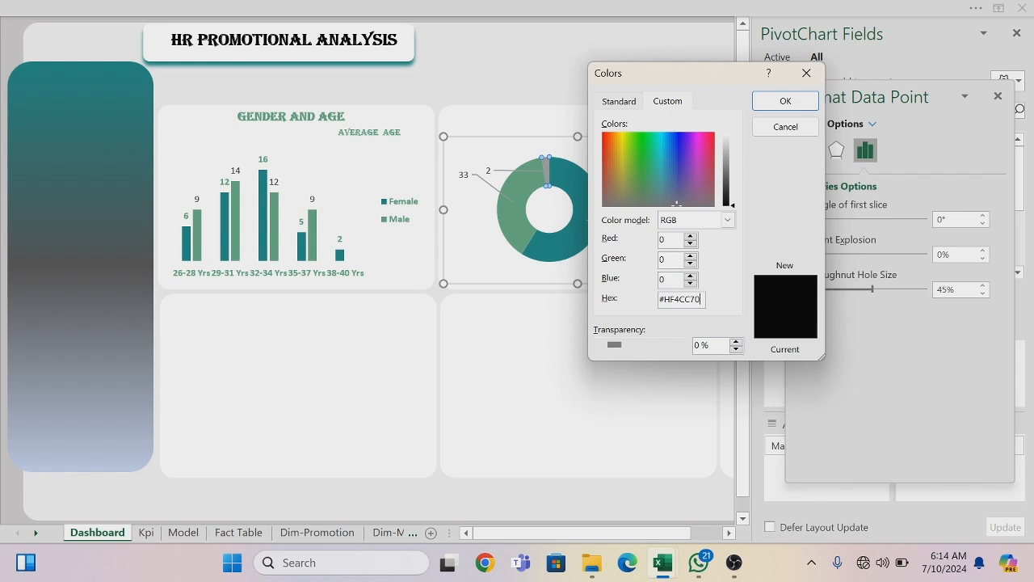
{"action": "left_click", "coordinate": [788, 101]}
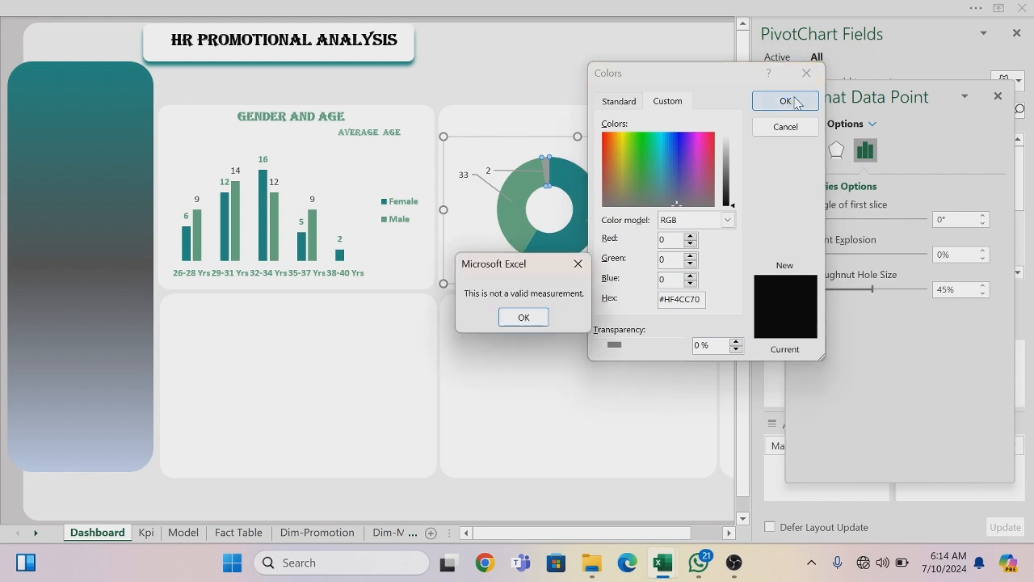
{"action": "left_click", "coordinate": [541, 322]}
{"action": "left_click", "coordinate": [695, 300]}
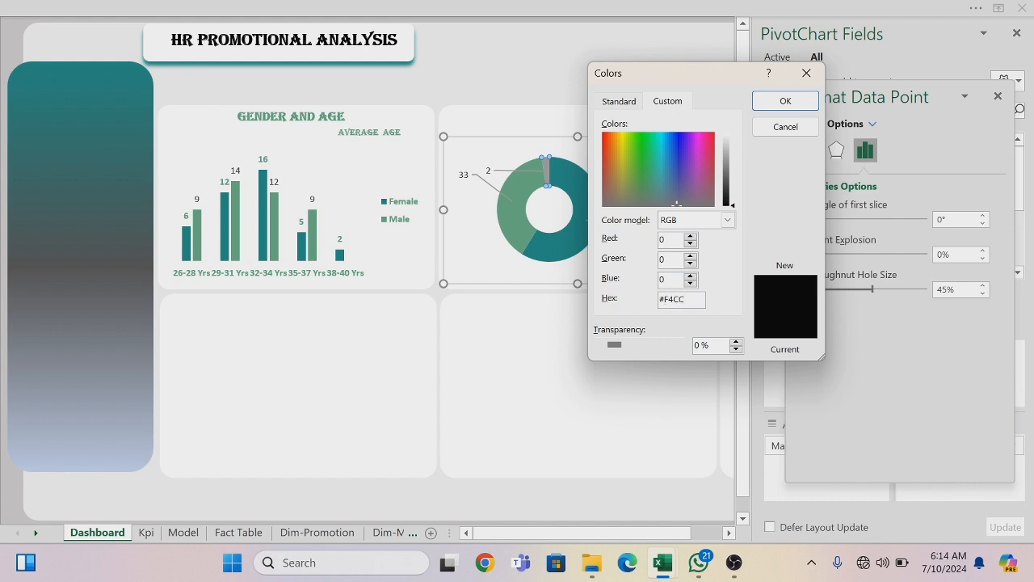
{"action": "left_click", "coordinate": [790, 103]}
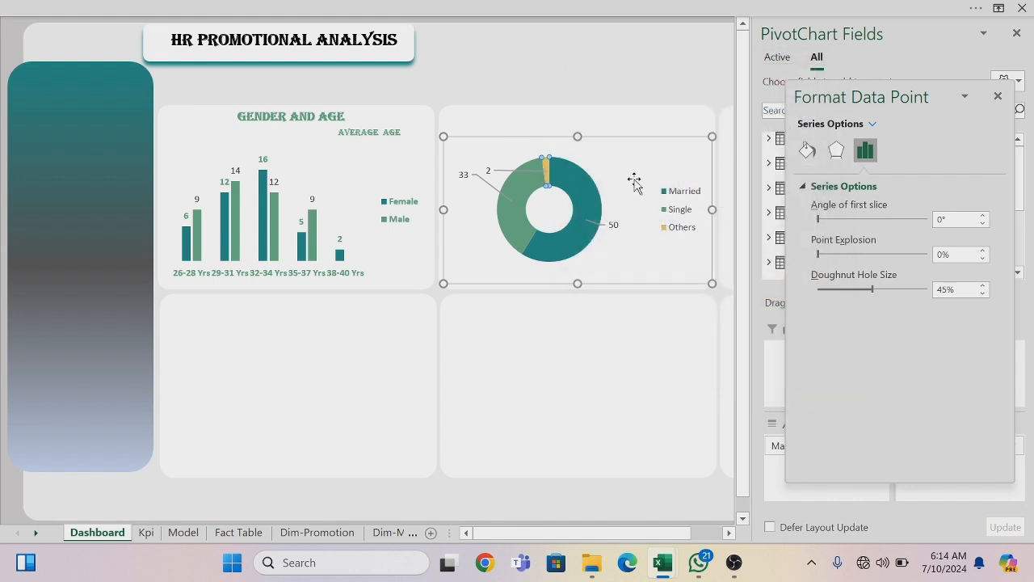
Format the marital status doughnut's data labels in bold with the recently used teal as font colour
{"action": "left_click", "coordinate": [467, 178]}
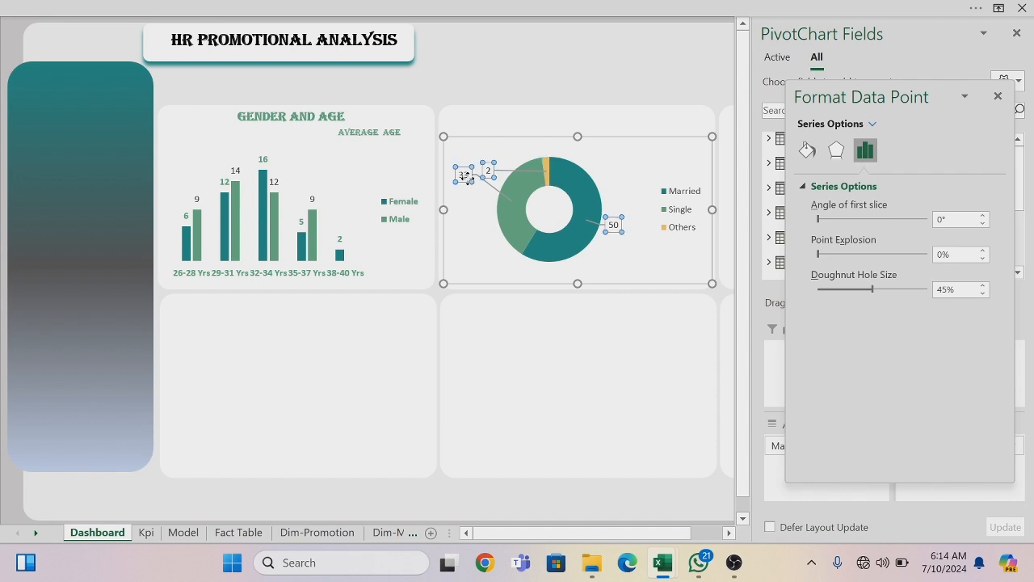
{"action": "right_click", "coordinate": [468, 179]}
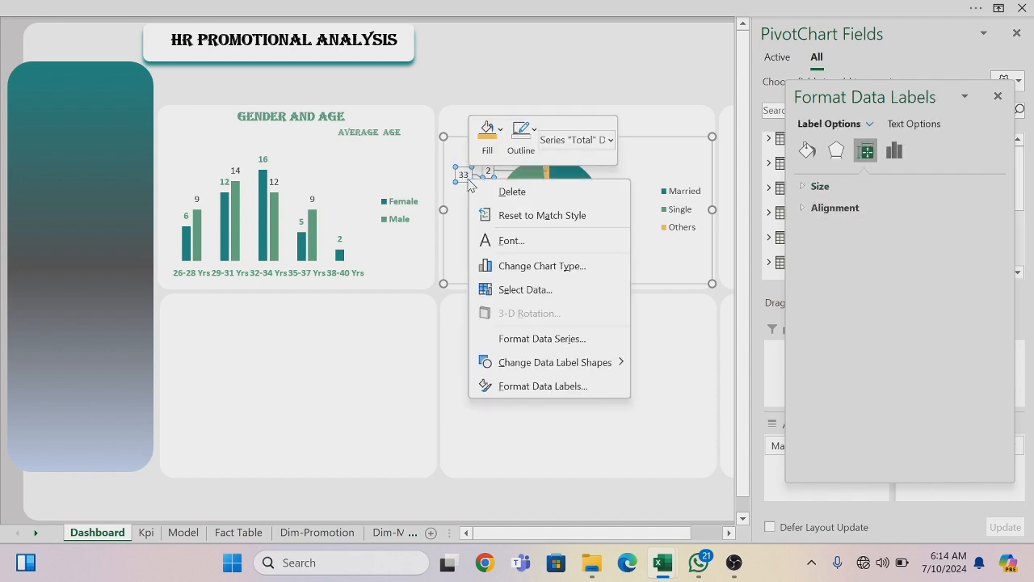
{"action": "left_click", "coordinate": [526, 242]}
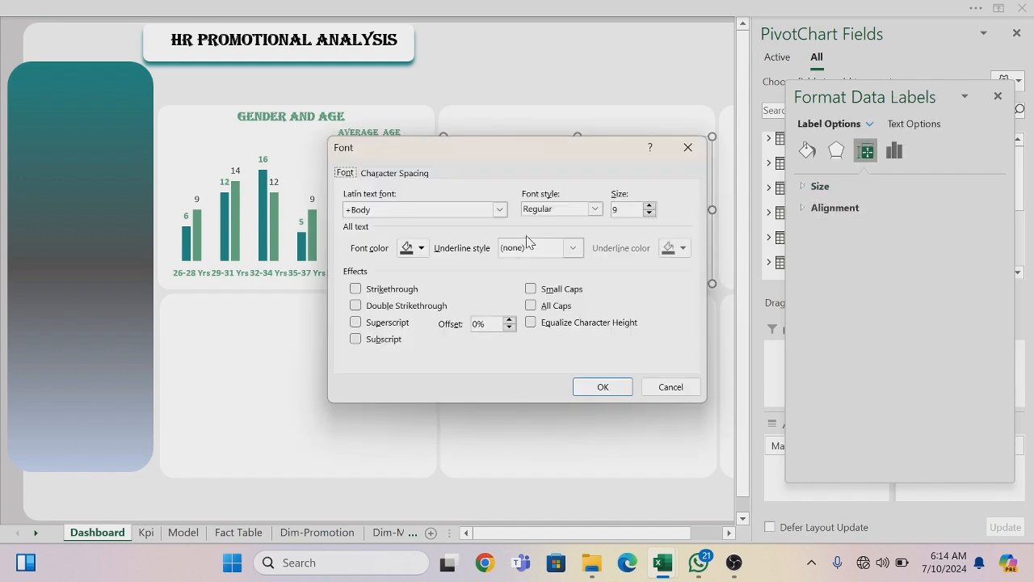
{"action": "left_click", "coordinate": [420, 248]}
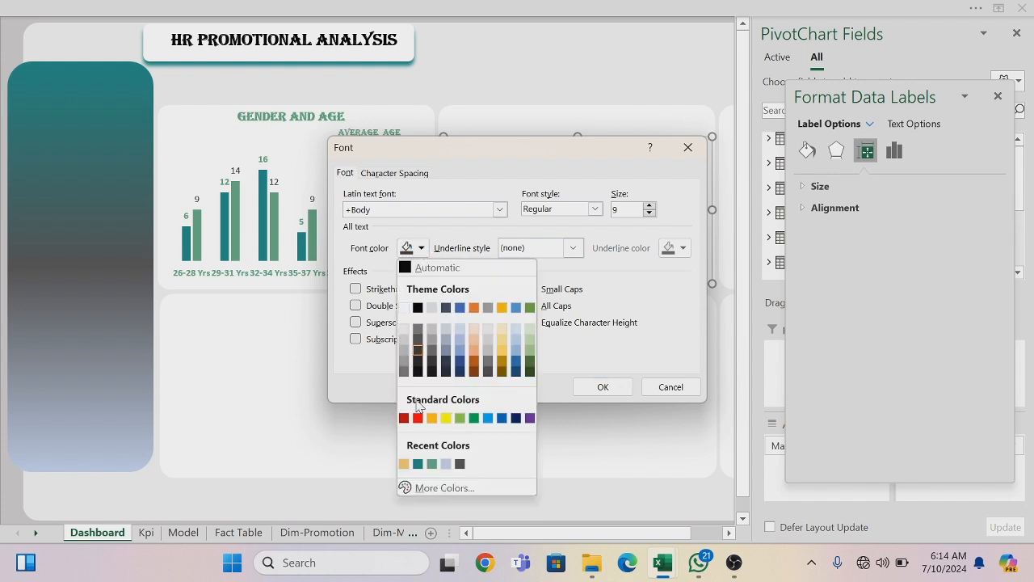
{"action": "left_click", "coordinate": [417, 464]}
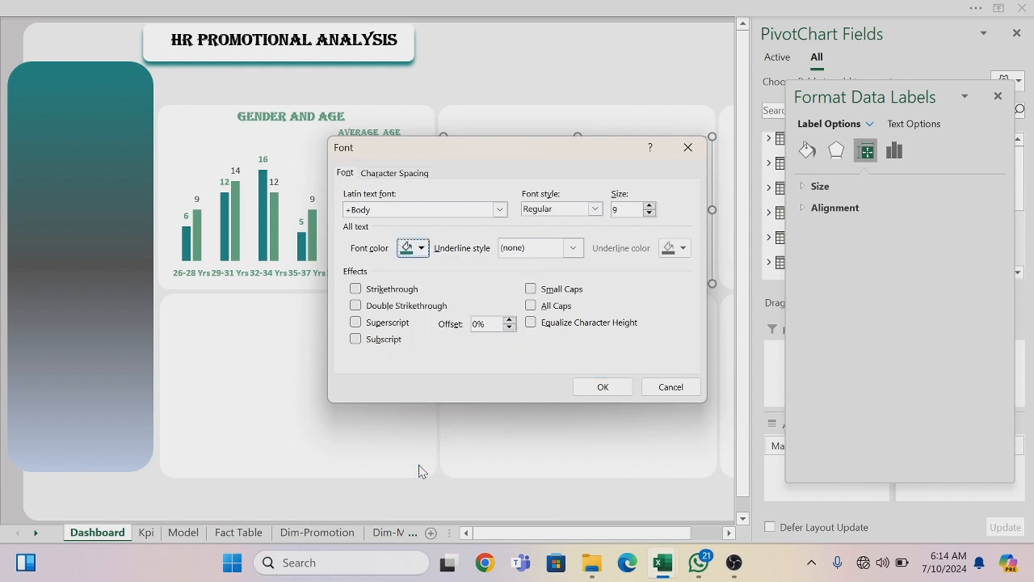
{"action": "left_click", "coordinate": [595, 208]}
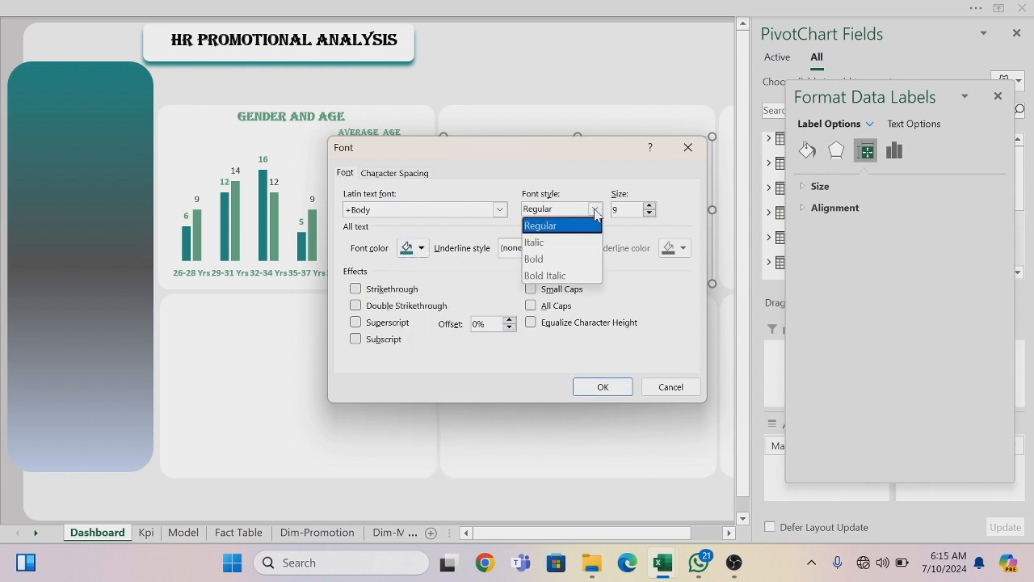
{"action": "left_click", "coordinate": [549, 258]}
{"action": "left_click", "coordinate": [598, 383]}
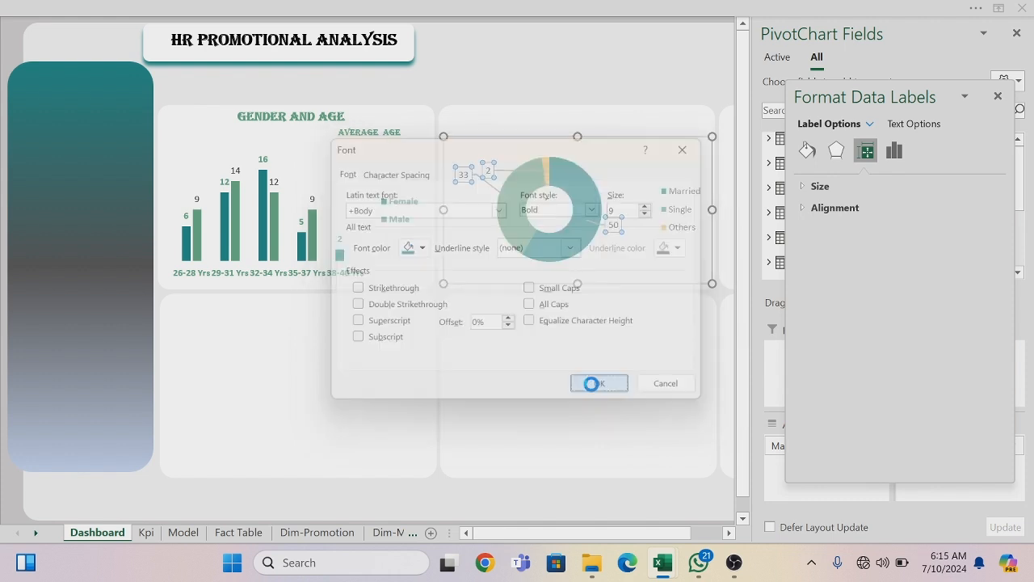
{"action": "left_click", "coordinate": [683, 196]}
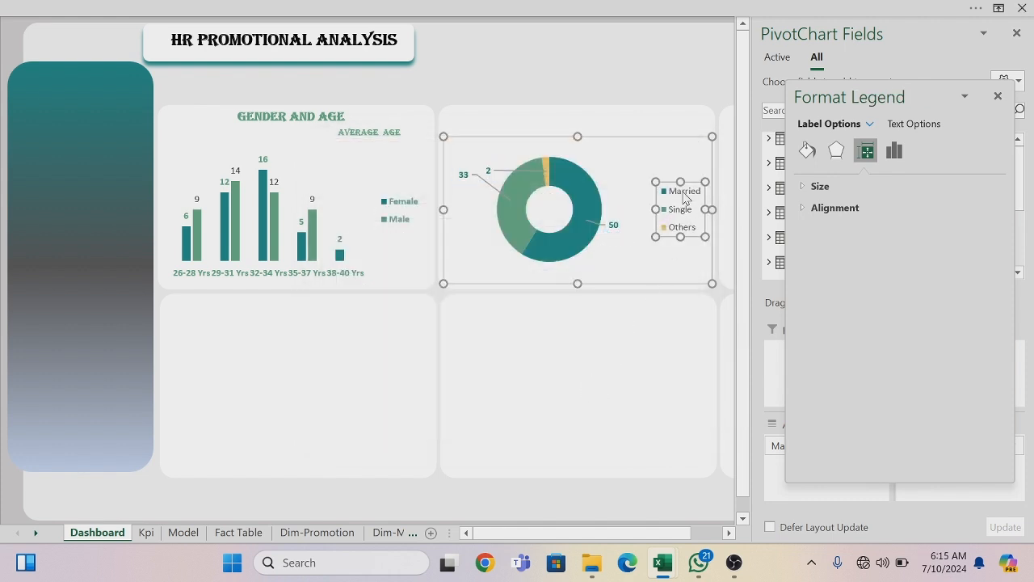
{"action": "right_click", "coordinate": [683, 196]}
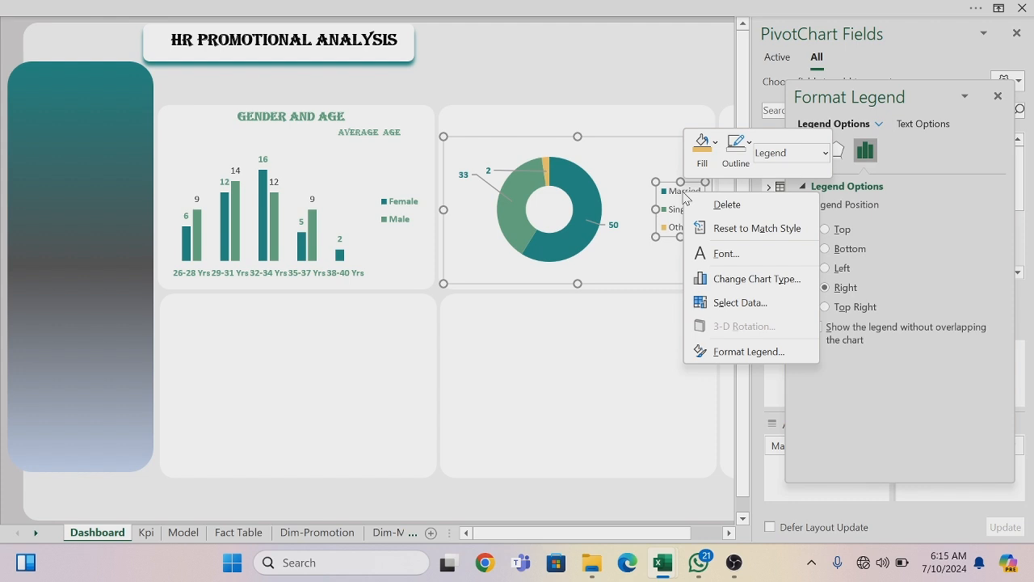
{"action": "left_click", "coordinate": [715, 146]}
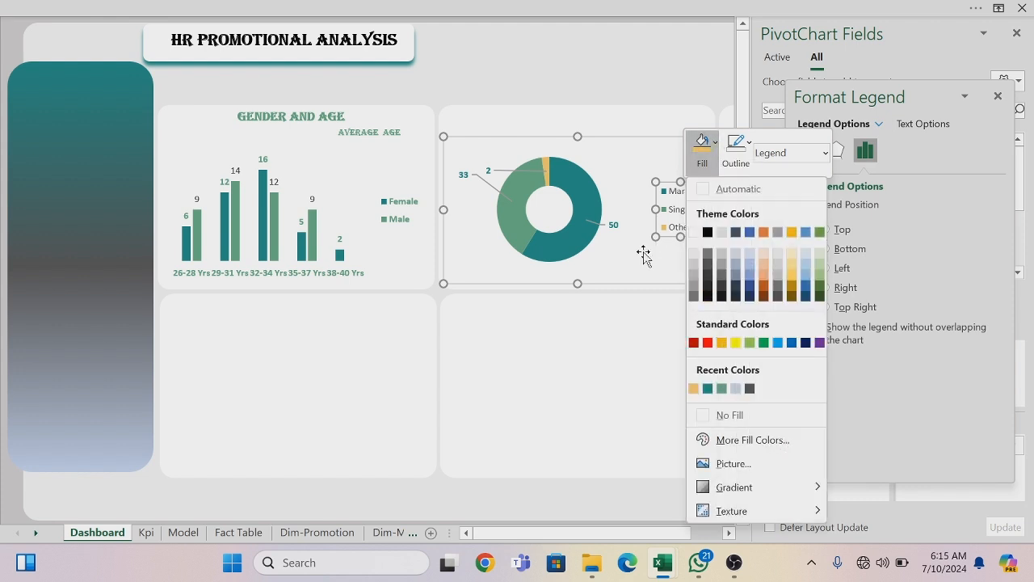
{"action": "key", "text": "Escape"}
{"action": "right_click", "coordinate": [688, 181]}
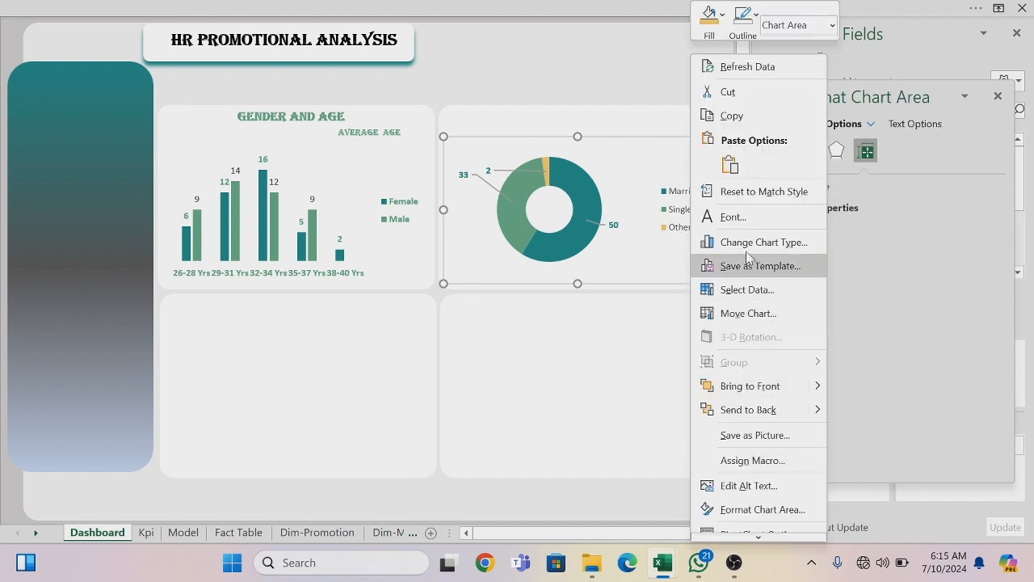
{"action": "left_click", "coordinate": [735, 217]}
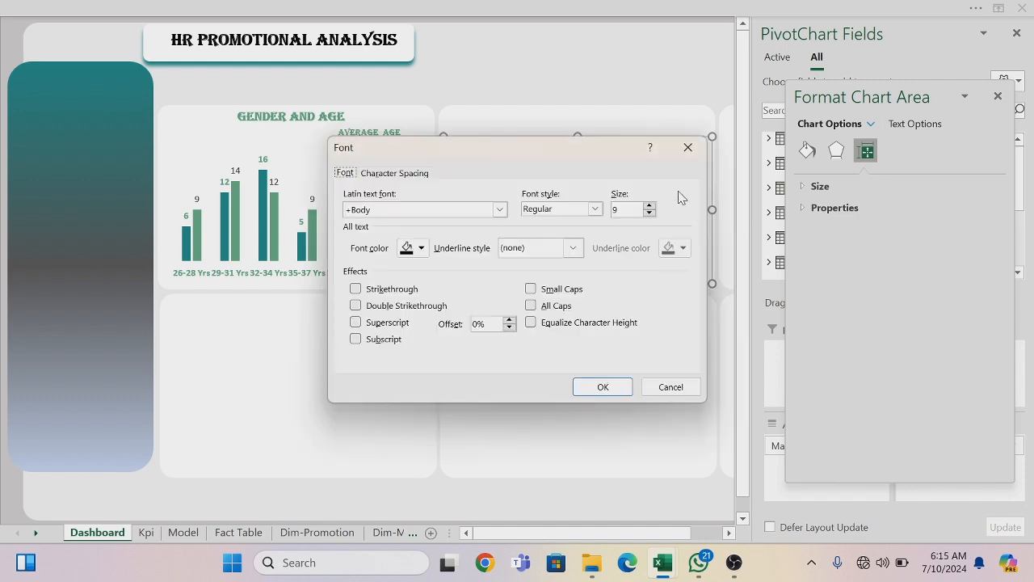
{"action": "left_click", "coordinate": [688, 147]}
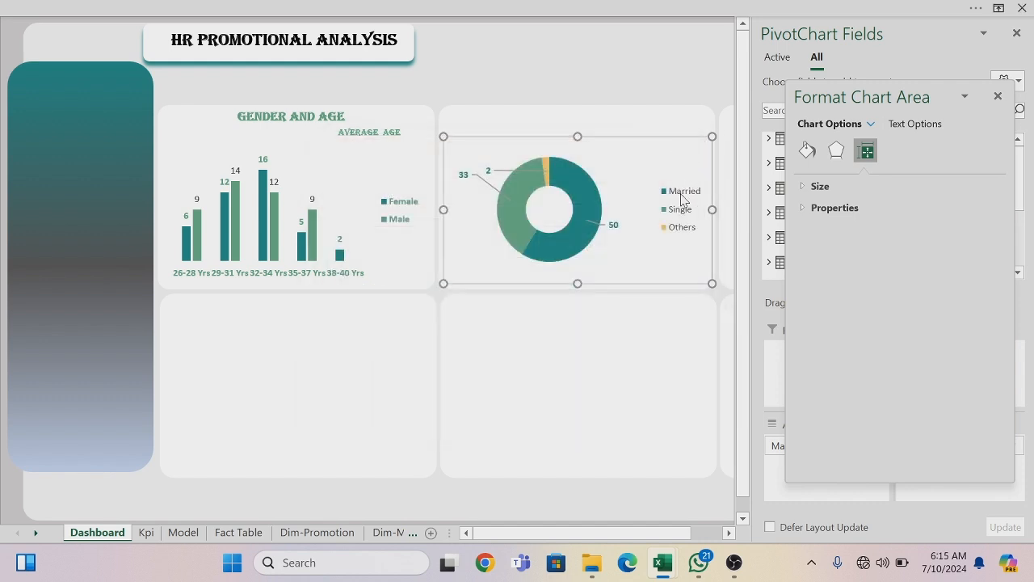
Format the marital status doughnut's legend text in bold with the recently used teal as font colour
{"action": "left_click", "coordinate": [681, 198]}
{"action": "right_click", "coordinate": [681, 194]}
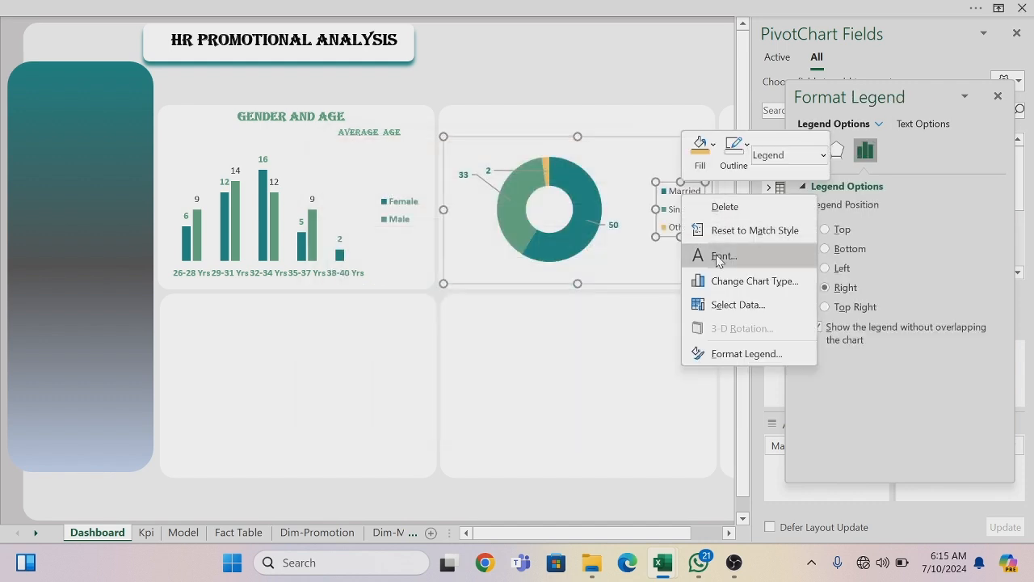
{"action": "left_click", "coordinate": [718, 256]}
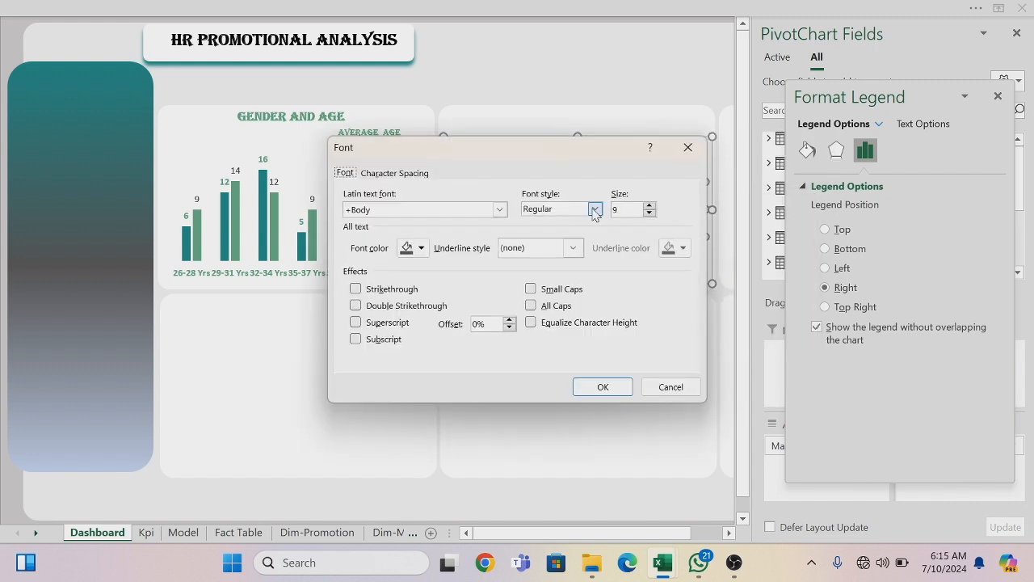
{"action": "left_click", "coordinate": [594, 210]}
{"action": "left_click", "coordinate": [539, 260]}
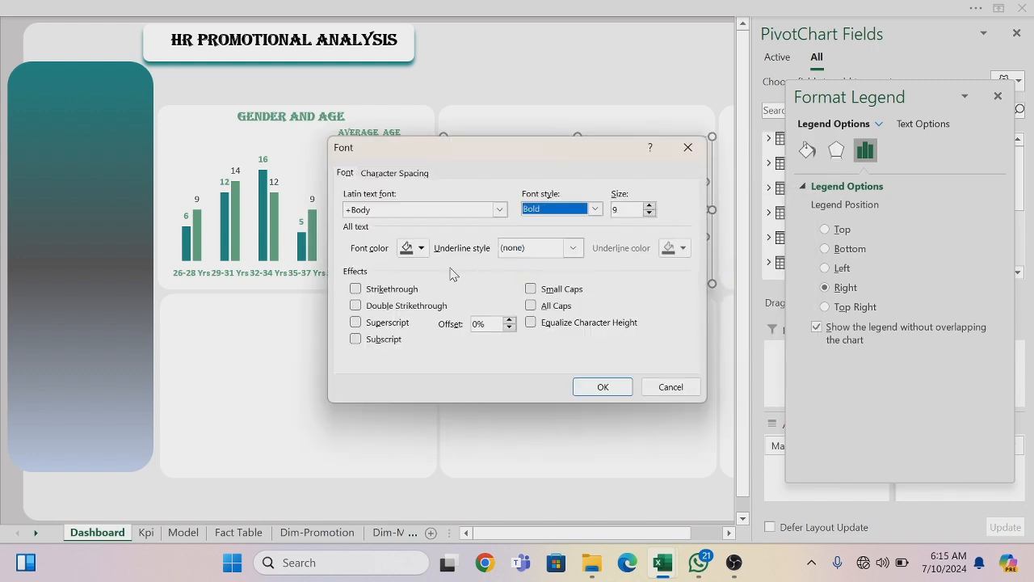
{"action": "left_click", "coordinate": [421, 248]}
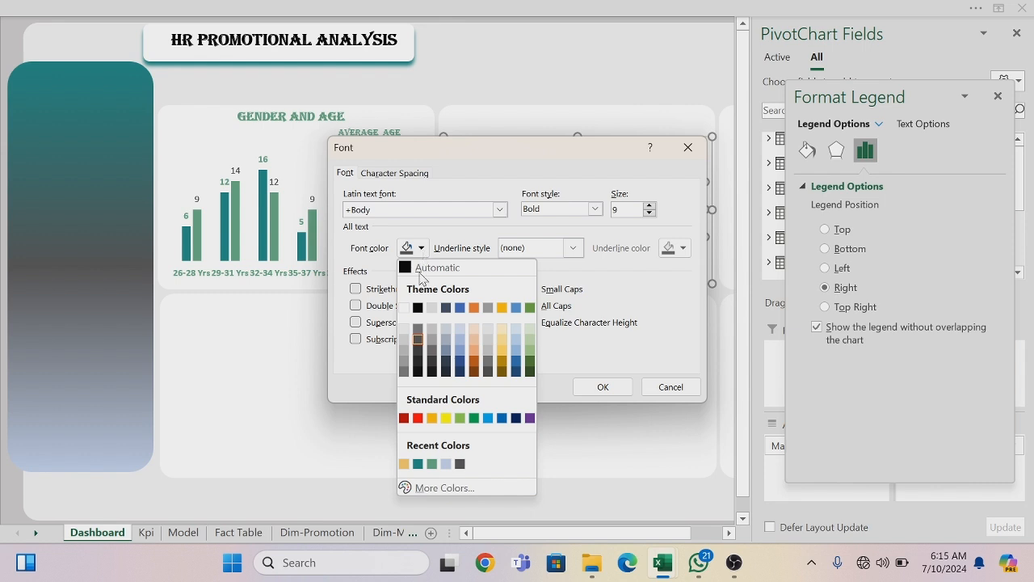
{"action": "left_click", "coordinate": [418, 465]}
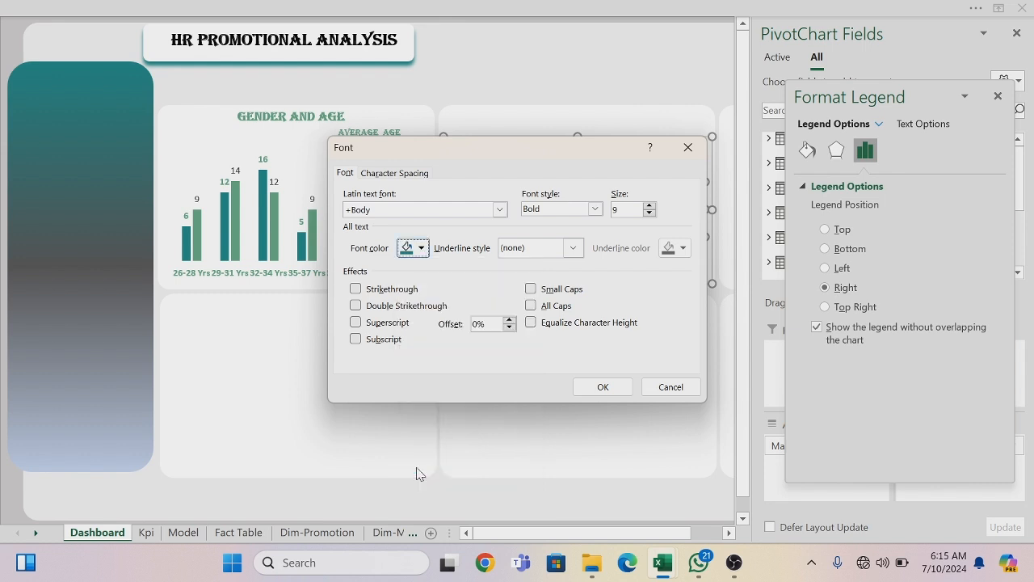
{"action": "left_click", "coordinate": [602, 386]}
Duplicate the GENDER AND AGE title and place the copy above the marital status doughnut
{"action": "left_click", "coordinate": [309, 142]}
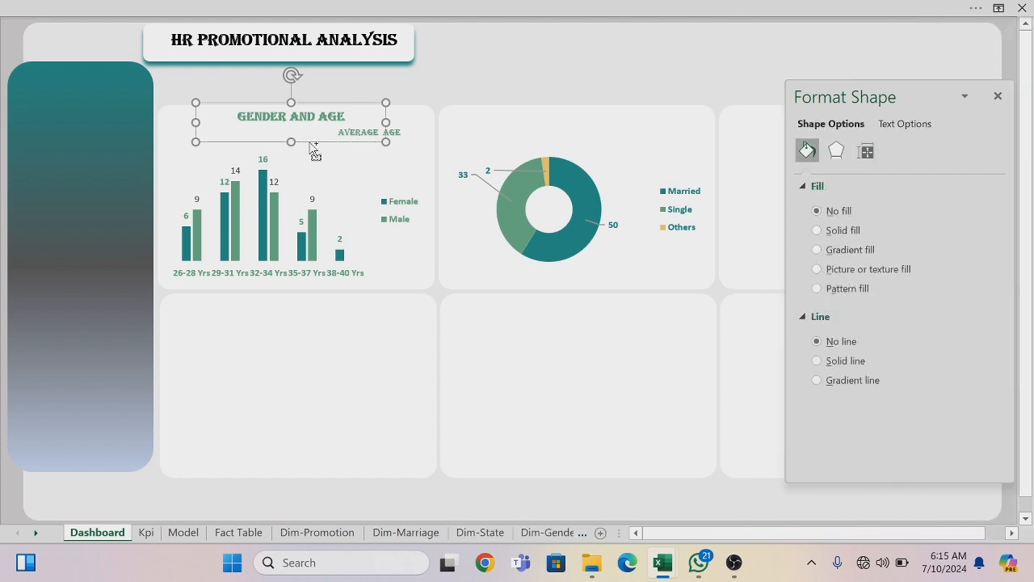
{"action": "key", "text": "ctrl+d"}
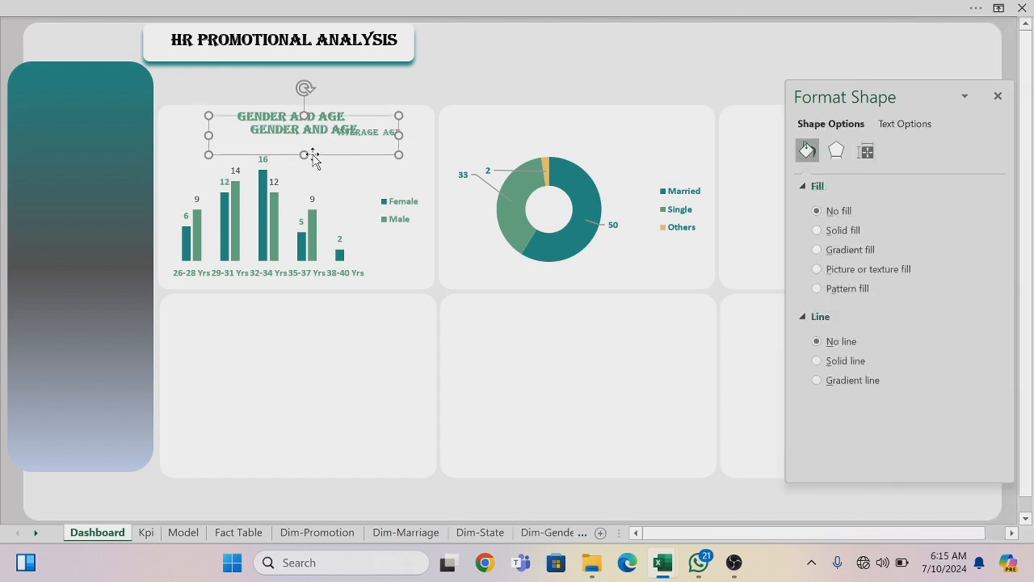
{"action": "left_click_drag", "start_coordinate": [313, 155], "coordinate": [582, 148]}
Change the copied title's text to MARITAL STATUS and close the shape formatting options
{"action": "left_click_drag", "start_coordinate": [630, 125], "coordinate": [518, 127]}
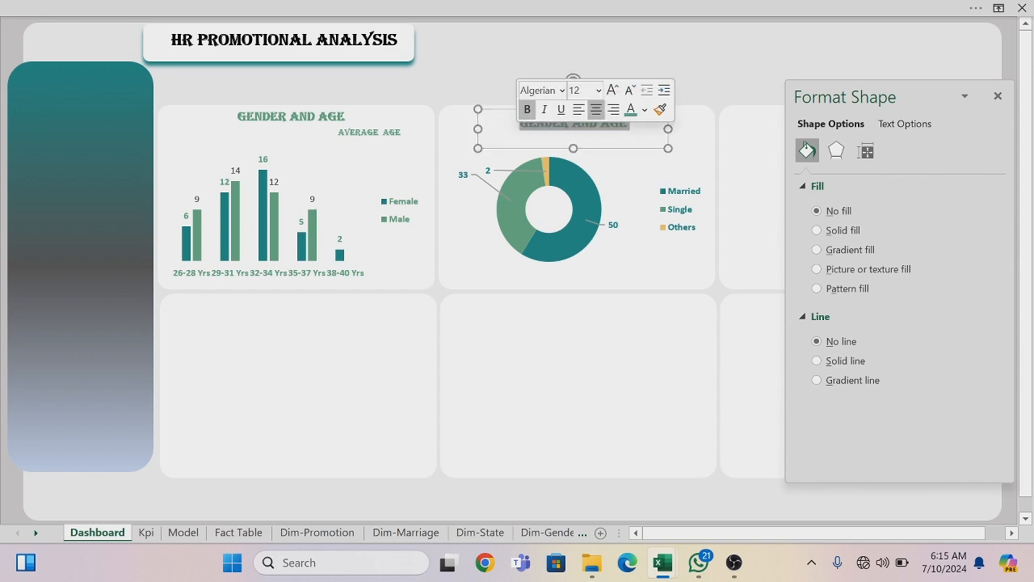
{"action": "type", "text": "MA"}
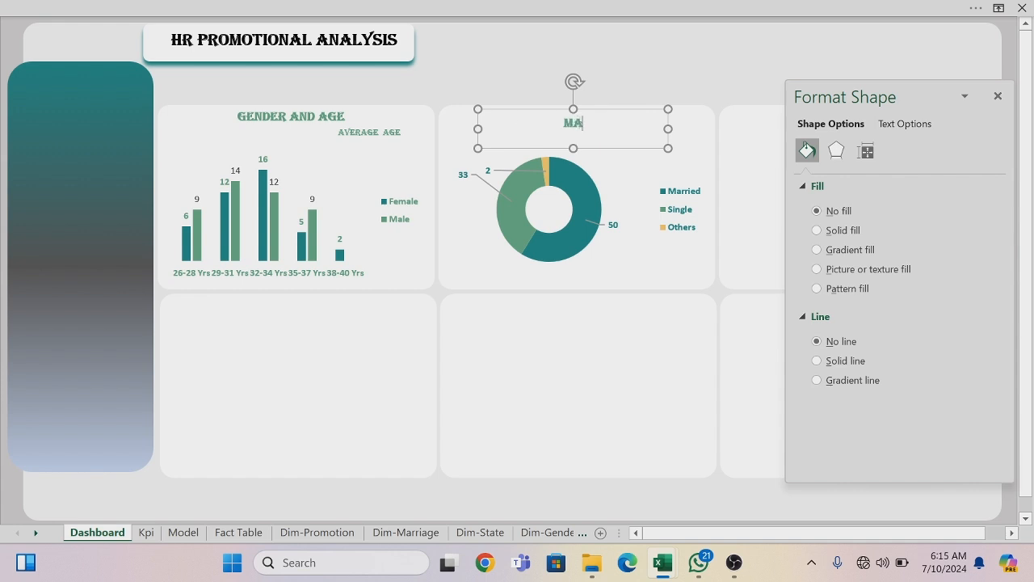
{"action": "type", "text": "RITAL STA"}
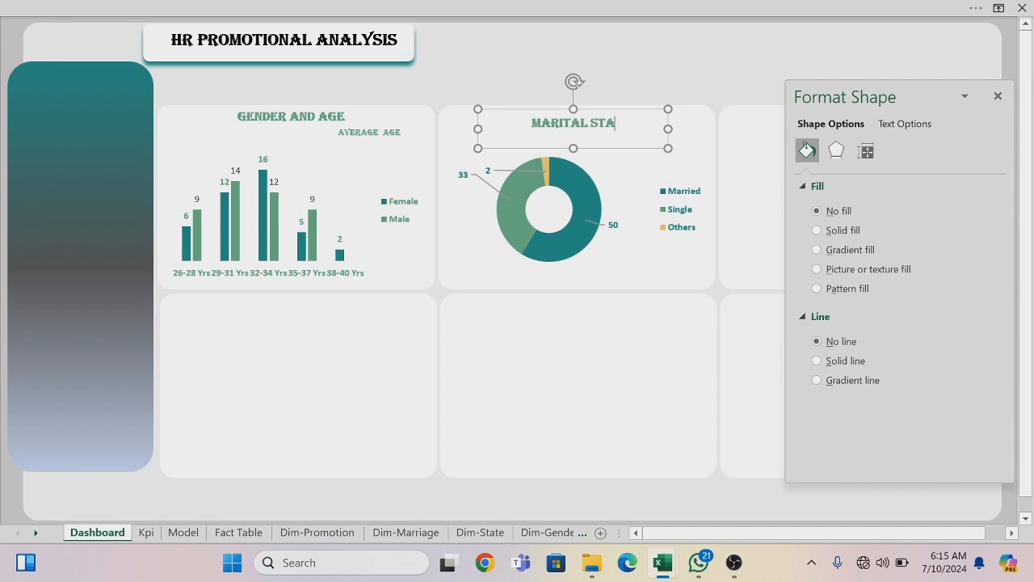
{"action": "type", "text": "TUS"}
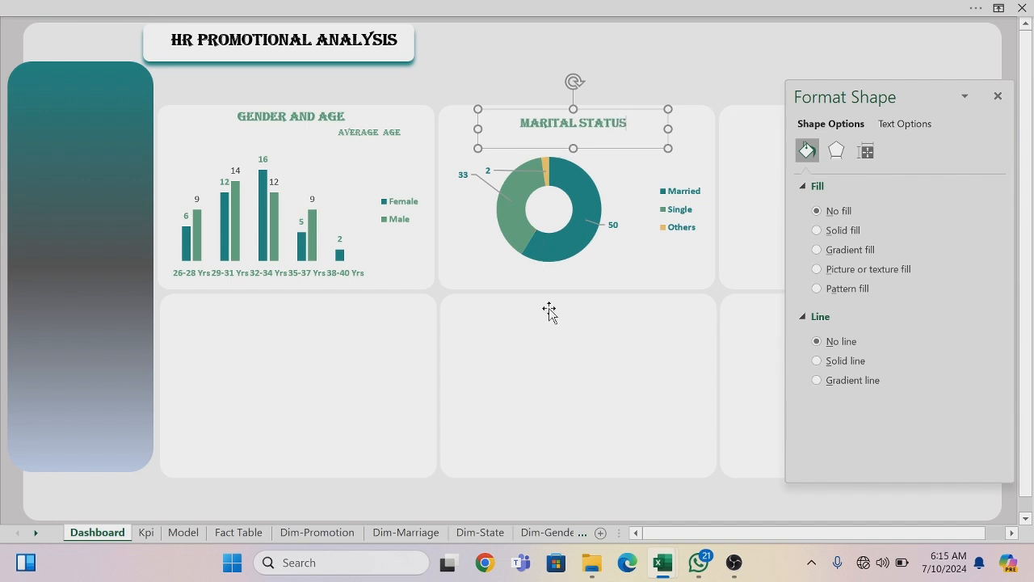
{"action": "left_click", "coordinate": [549, 314]}
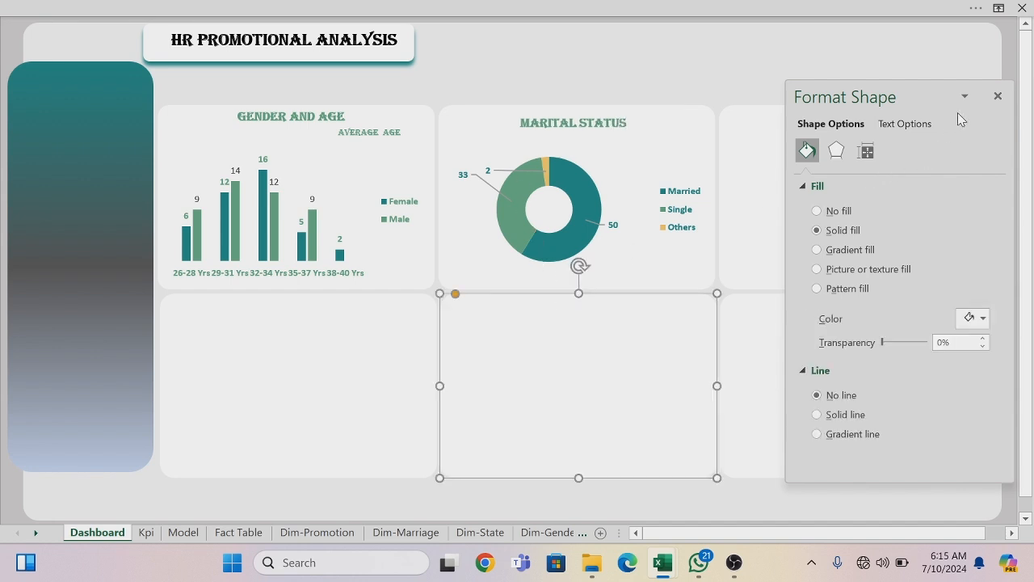
{"action": "left_click", "coordinate": [996, 97]}
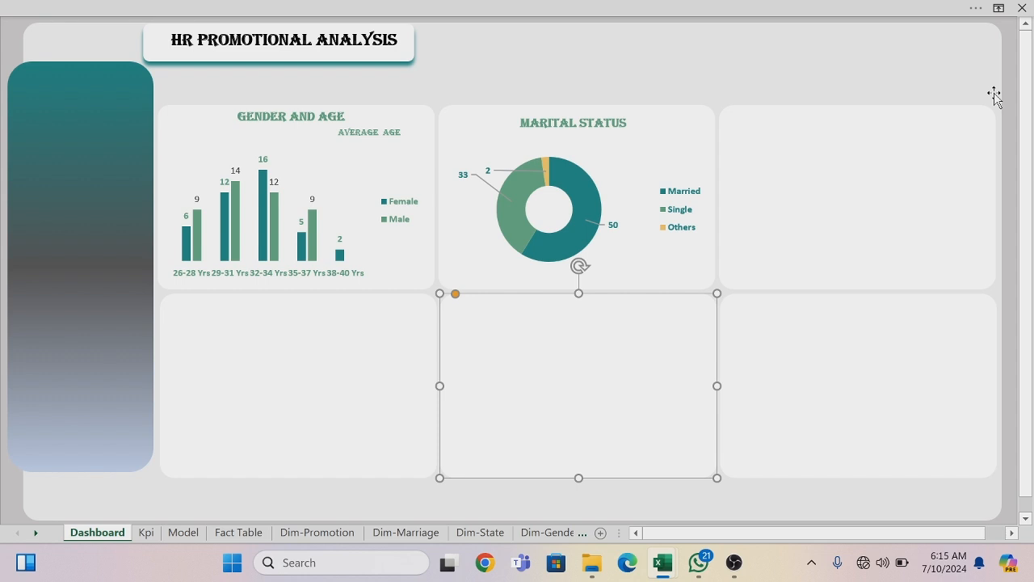
Copy the state of origin bar chart from the Model sheet onto the Dashboard's empty card beside the marital status card
{"action": "left_click", "coordinate": [183, 533]}
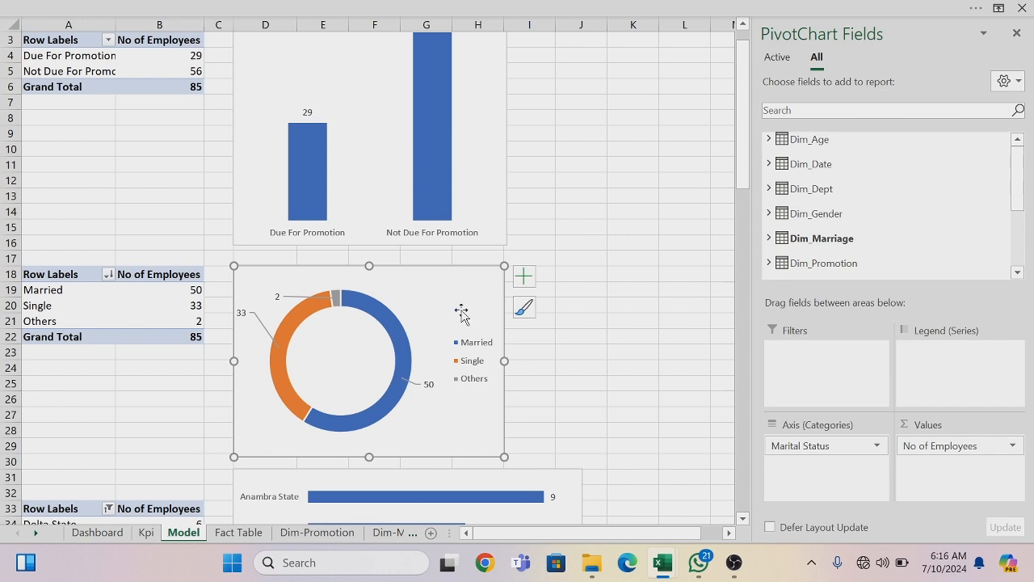
{"action": "left_click_drag", "start_coordinate": [744, 179], "coordinate": [751, 577]}
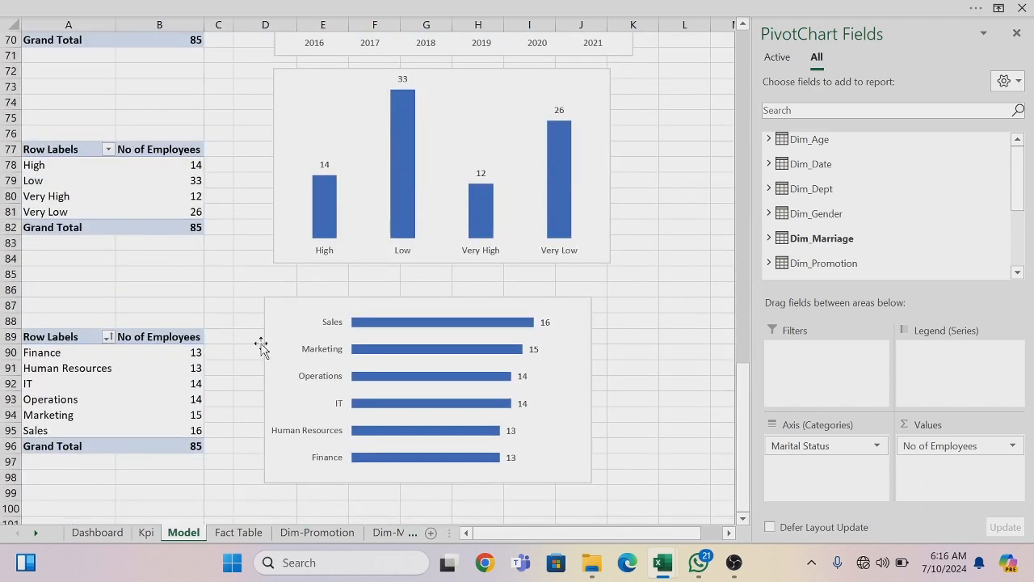
{"action": "left_click_drag", "start_coordinate": [743, 410], "coordinate": [710, 209]}
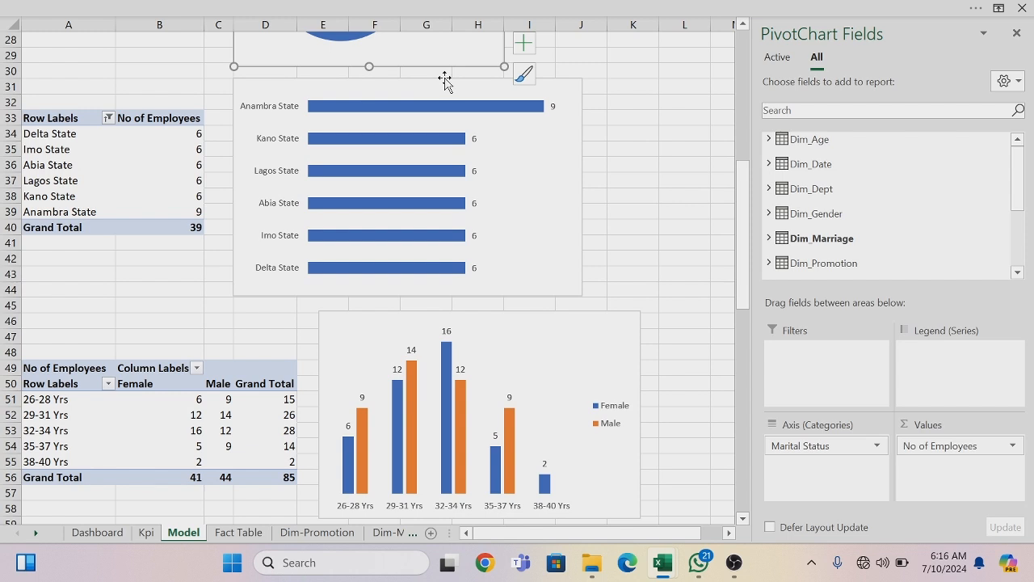
{"action": "left_click", "coordinate": [445, 81]}
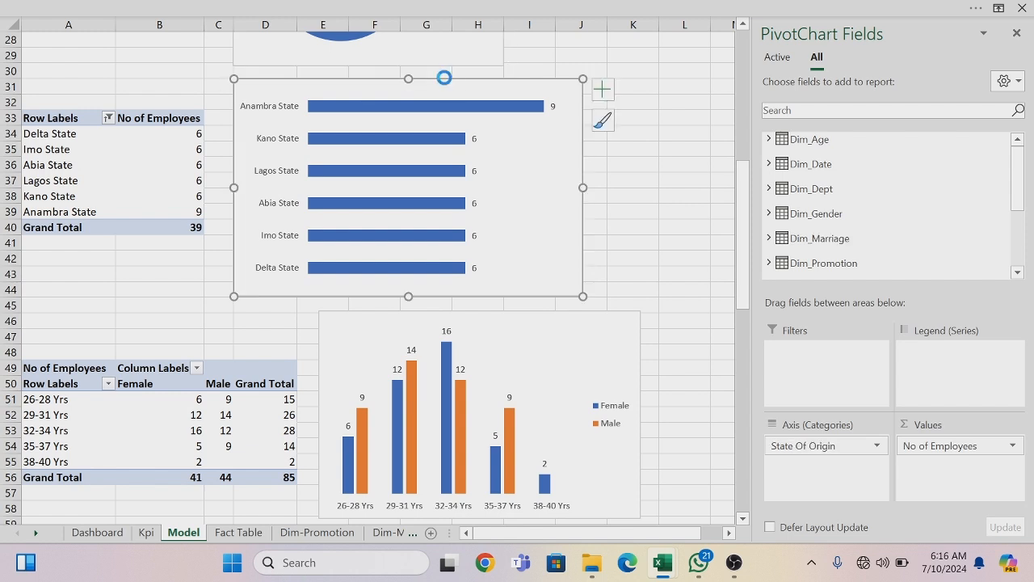
{"action": "left_click", "coordinate": [89, 534]}
{"action": "left_click", "coordinate": [774, 172]}
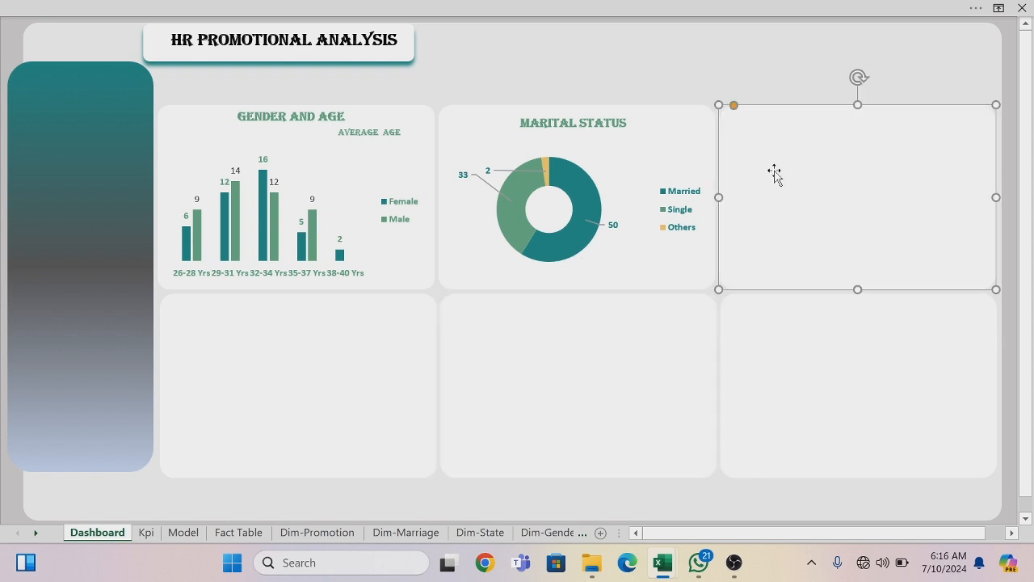
{"action": "key", "text": "ctrl+v"}
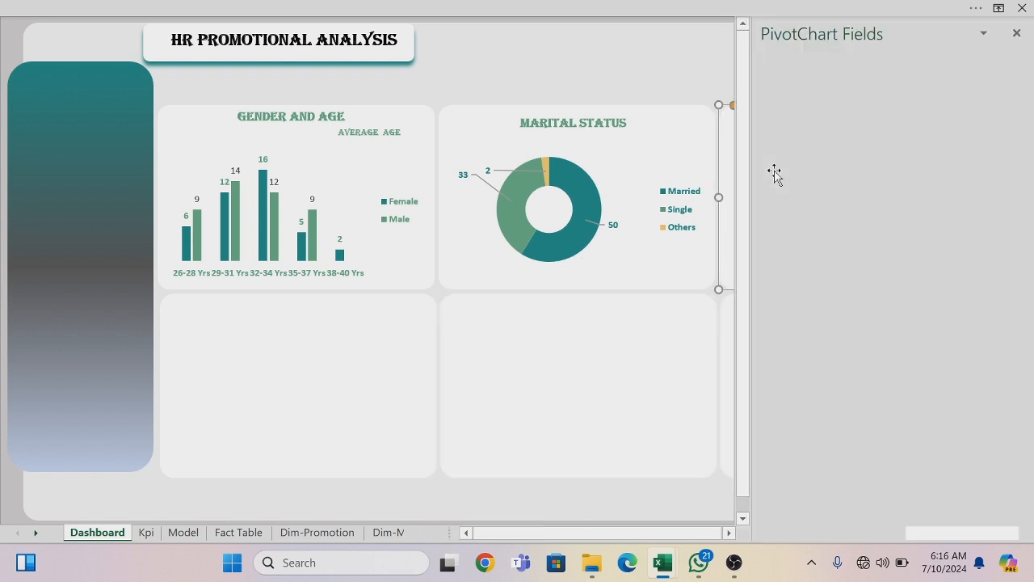
{"action": "left_click", "coordinate": [1018, 36]}
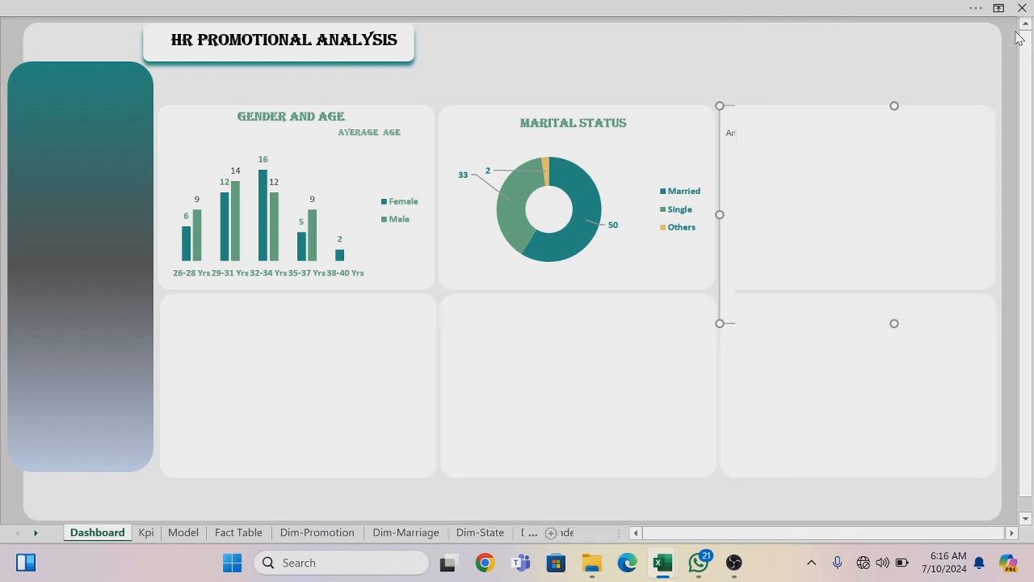
Remove the fill and outline from the state of origin chart's area
{"action": "right_click", "coordinate": [808, 106]}
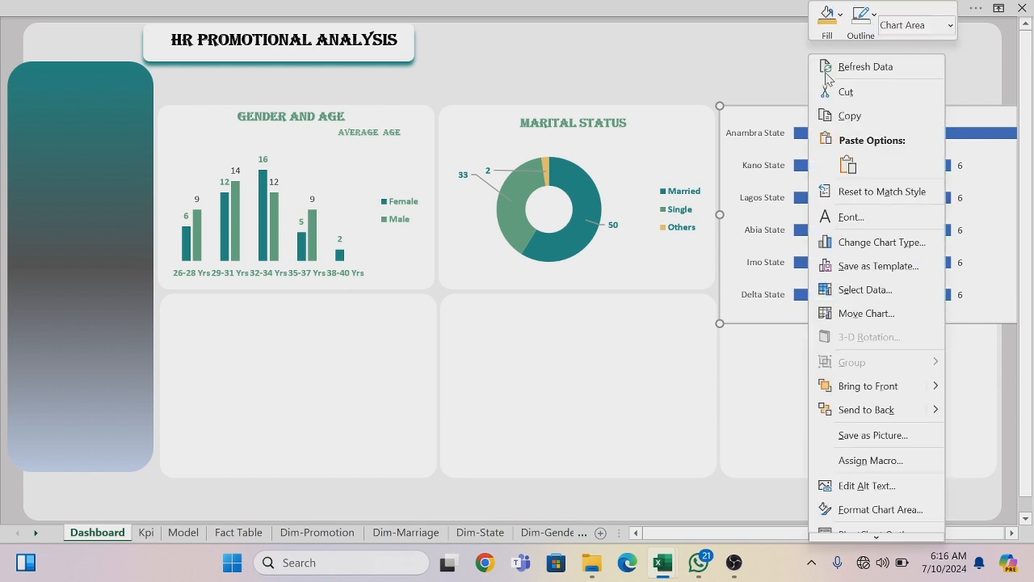
{"action": "left_click", "coordinate": [840, 16]}
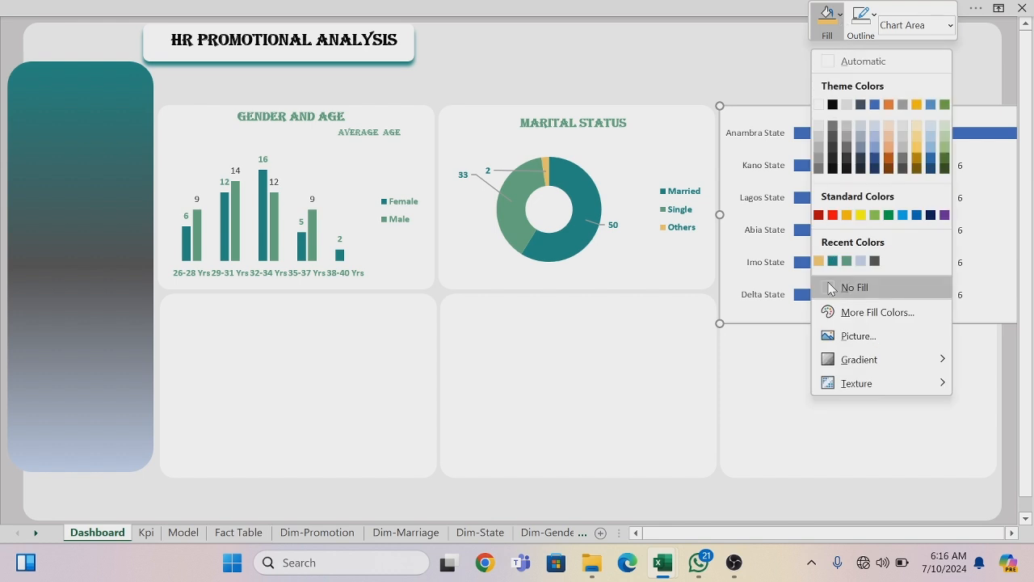
{"action": "left_click", "coordinate": [830, 287]}
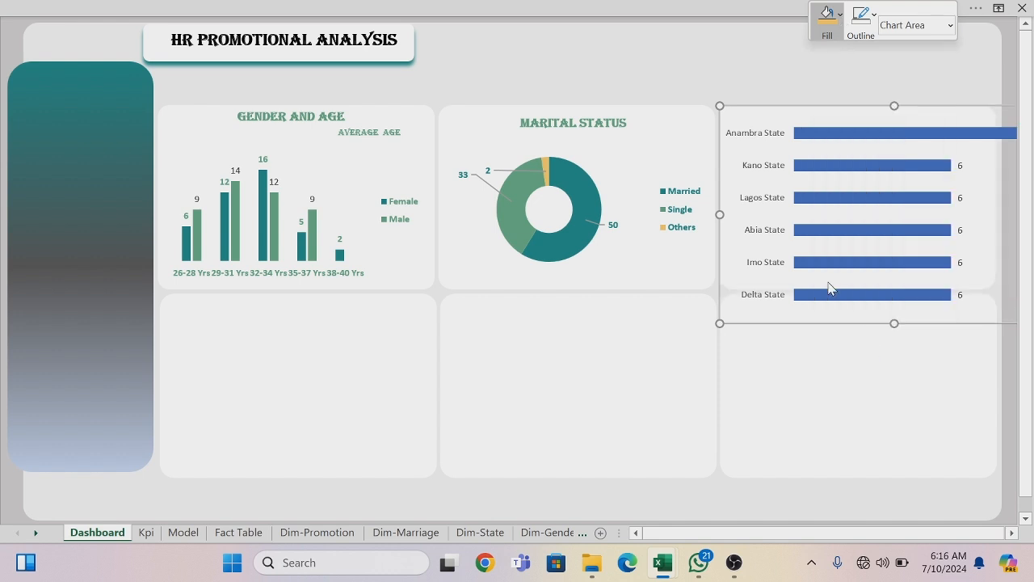
{"action": "left_click", "coordinate": [874, 15]}
{"action": "left_click", "coordinate": [858, 287]}
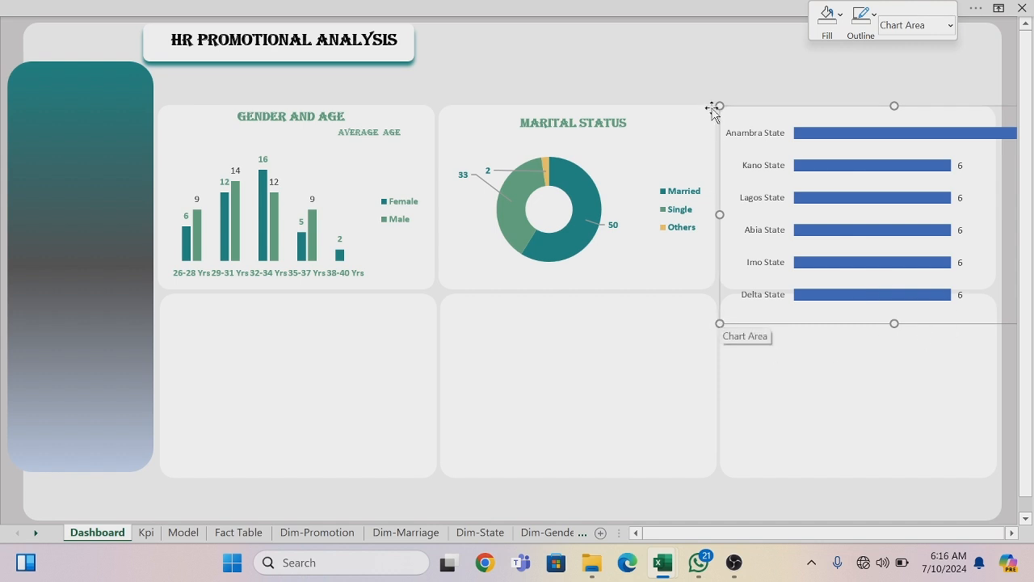
Shrink the state of origin chart and position it inside the card beside the marital status doughnut, leaving title space above
{"action": "left_click", "coordinate": [751, 115]}
{"action": "left_click_drag", "start_coordinate": [751, 115], "coordinate": [771, 130]}
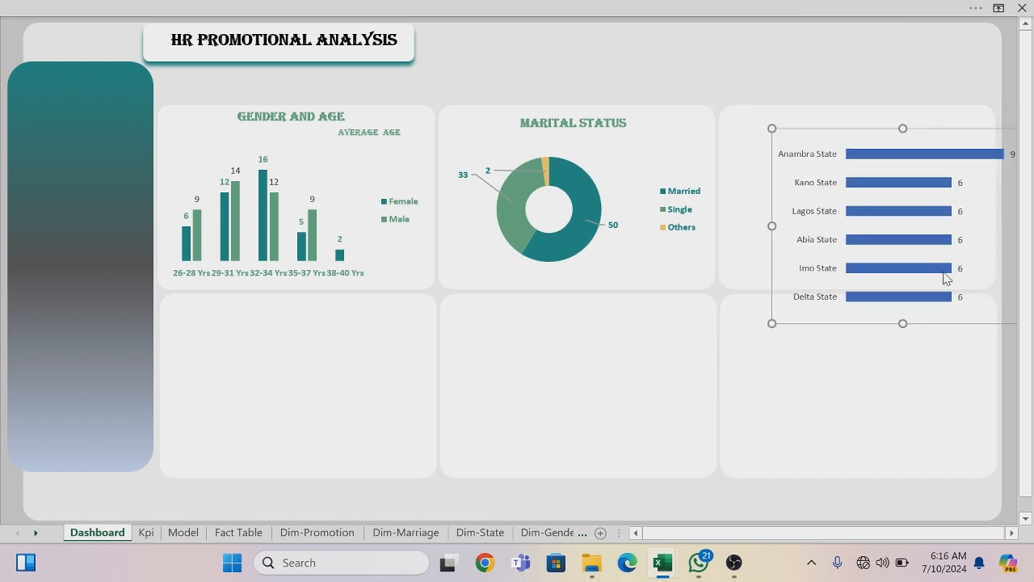
{"action": "left_click_drag", "start_coordinate": [951, 326], "coordinate": [840, 321]}
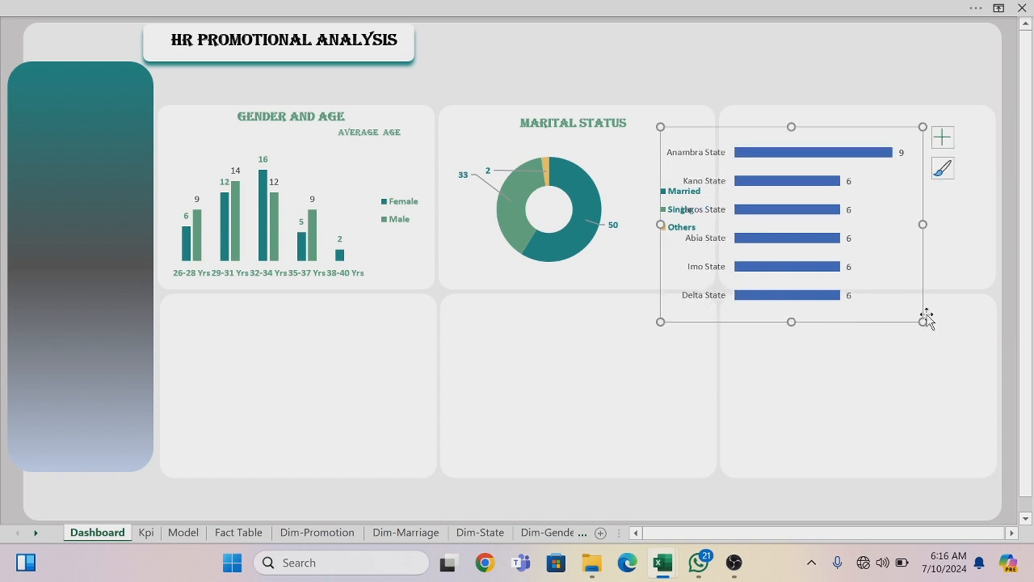
{"action": "left_click_drag", "start_coordinate": [925, 322], "coordinate": [912, 285]}
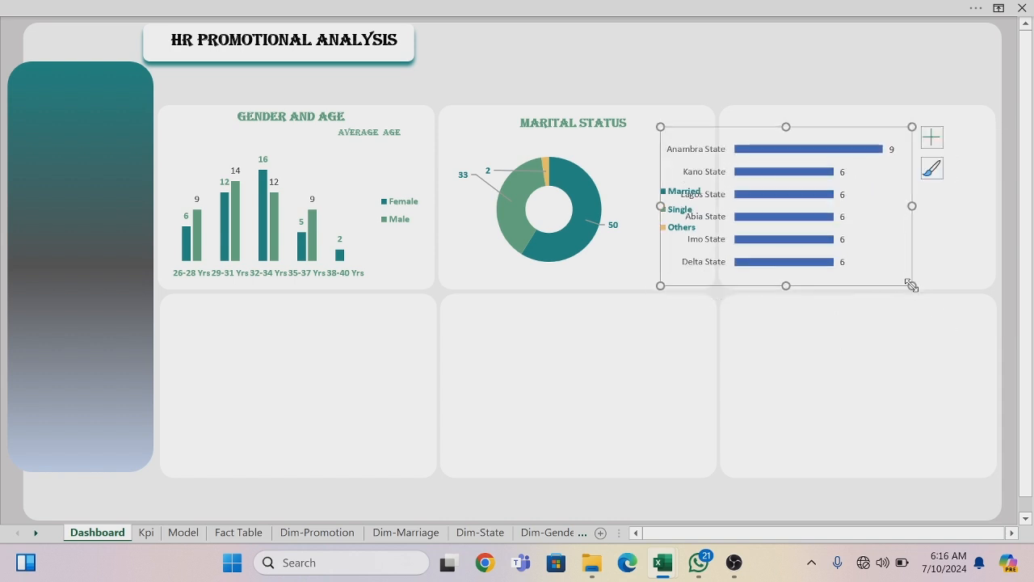
{"action": "left_click_drag", "start_coordinate": [849, 285], "coordinate": [917, 291]}
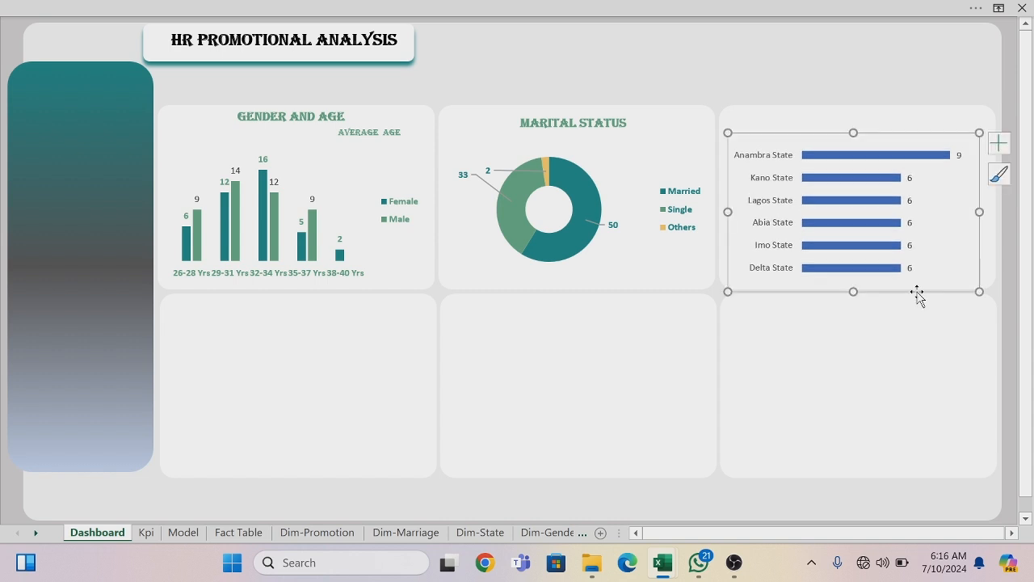
Reduce the gap width of the state of origin bars to make them thicker
{"action": "left_click", "coordinate": [854, 156]}
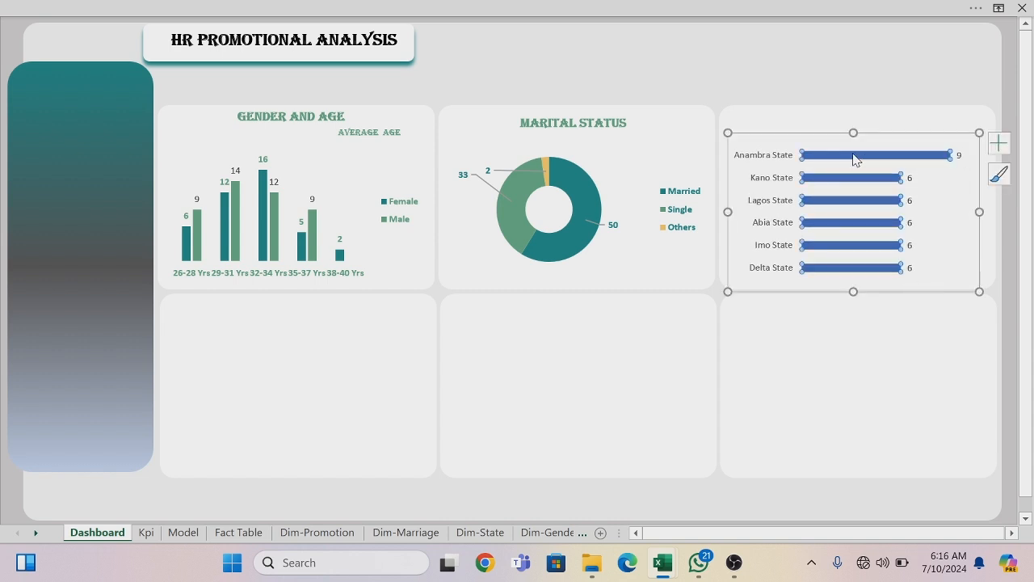
{"action": "right_click", "coordinate": [855, 158]}
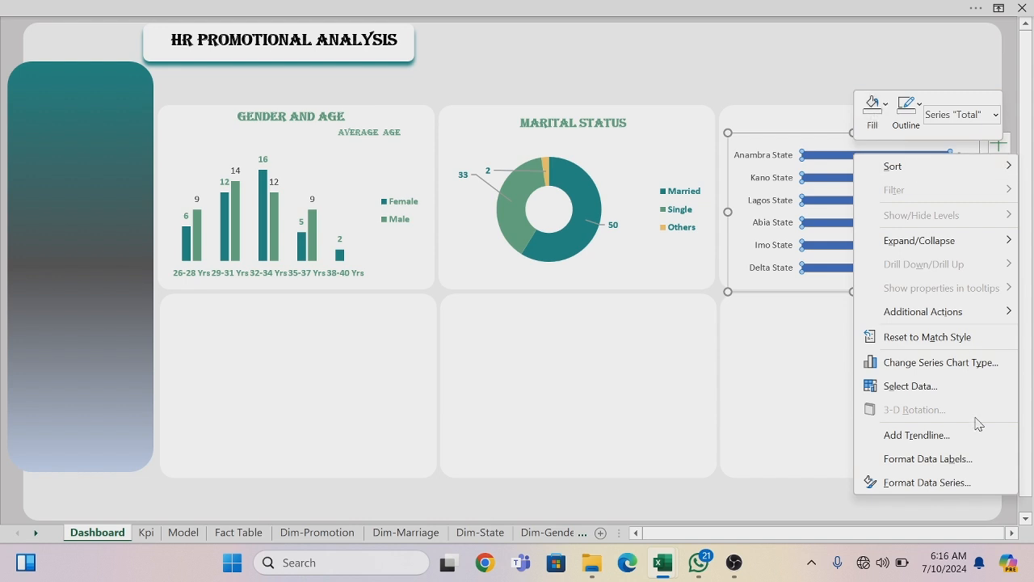
{"action": "left_click", "coordinate": [939, 481]}
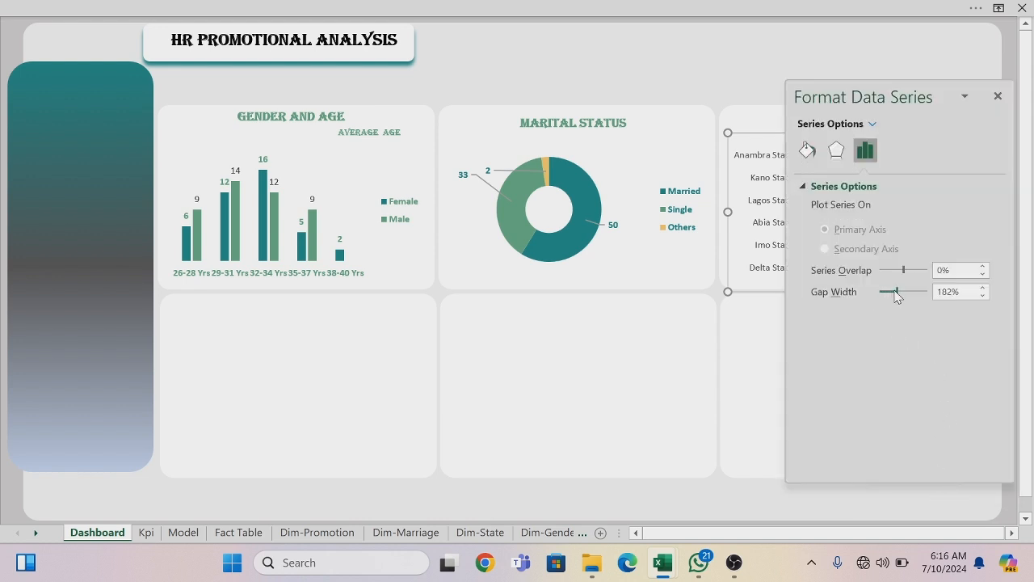
{"action": "left_click_drag", "start_coordinate": [895, 291], "coordinate": [891, 291]}
{"action": "left_click", "coordinate": [995, 96]}
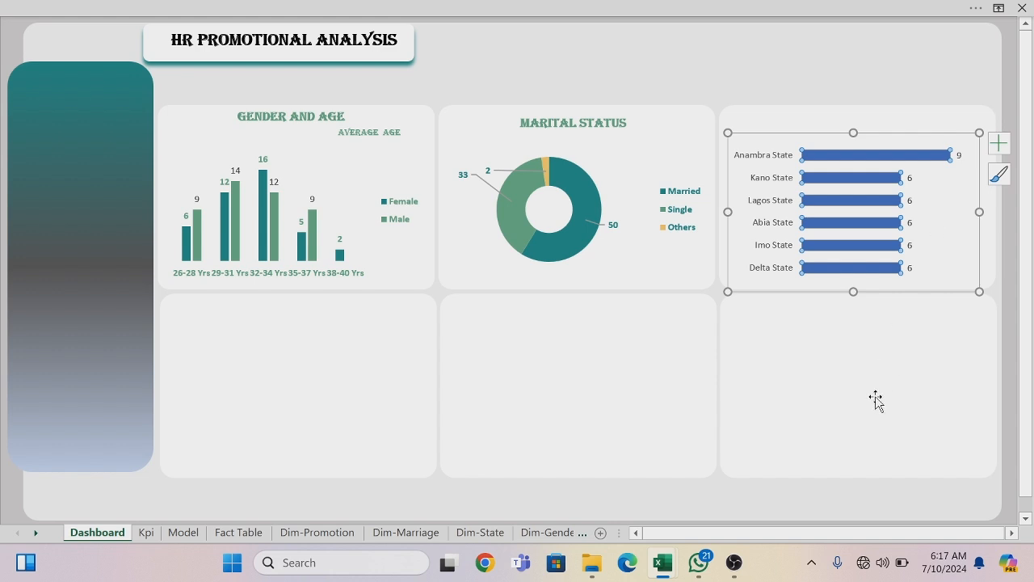
Fill the state of origin bars with the recently used green
{"action": "right_click", "coordinate": [847, 157]}
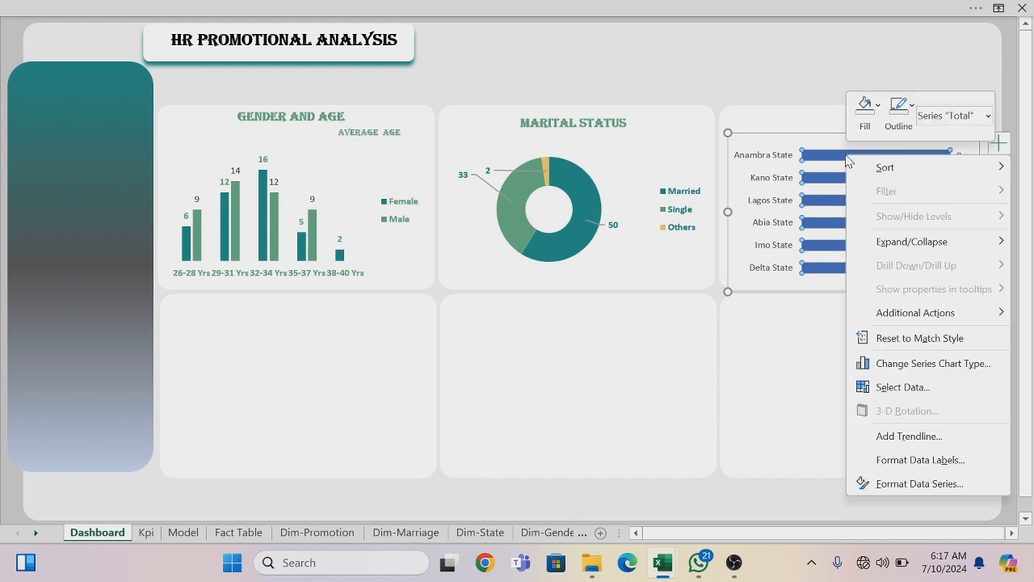
{"action": "left_click", "coordinate": [880, 106]}
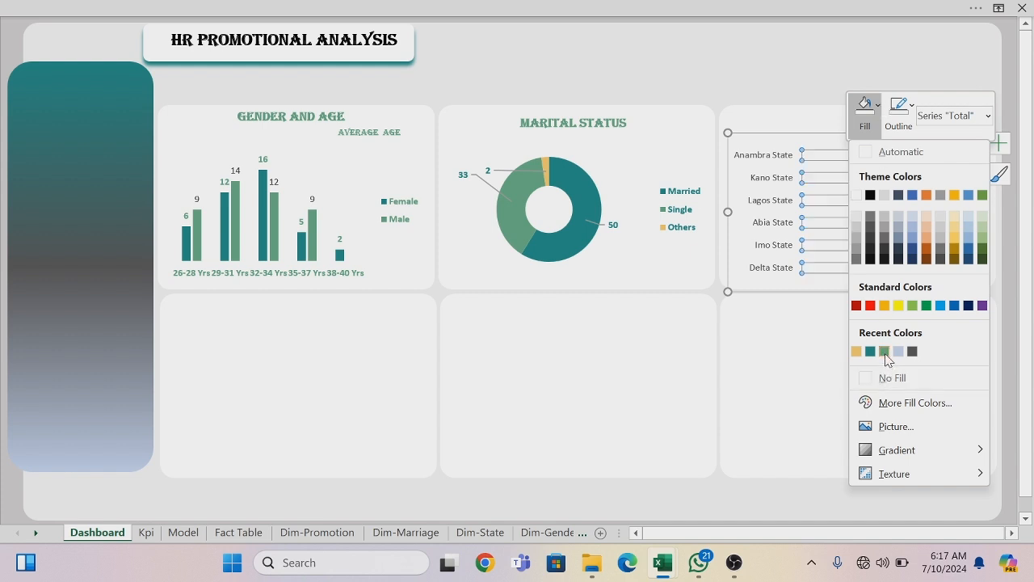
{"action": "left_click", "coordinate": [884, 351]}
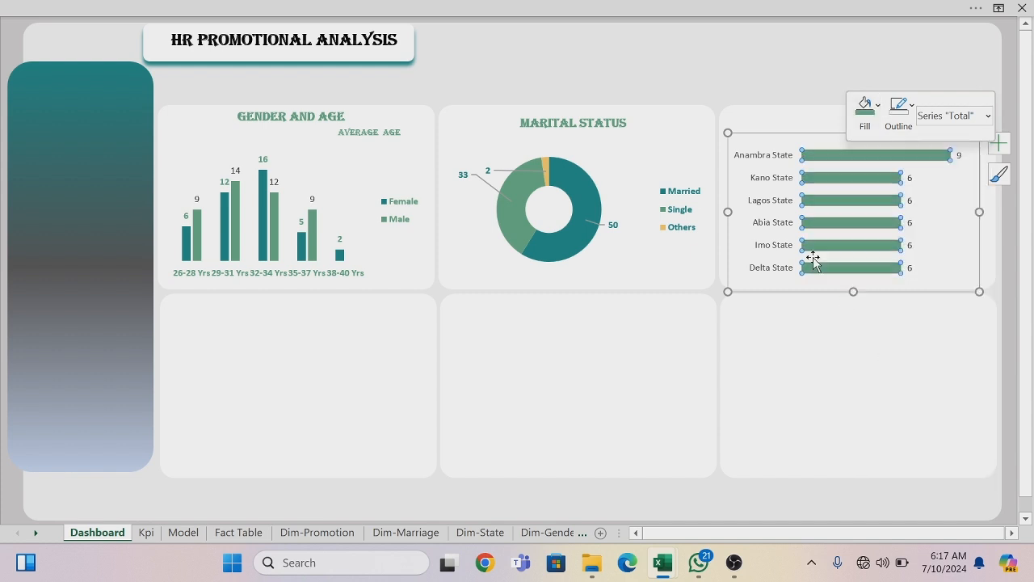
Format the state name labels of the state of origin chart as bold in the recently used teal
{"action": "left_click", "coordinate": [757, 162]}
{"action": "right_click", "coordinate": [758, 162]}
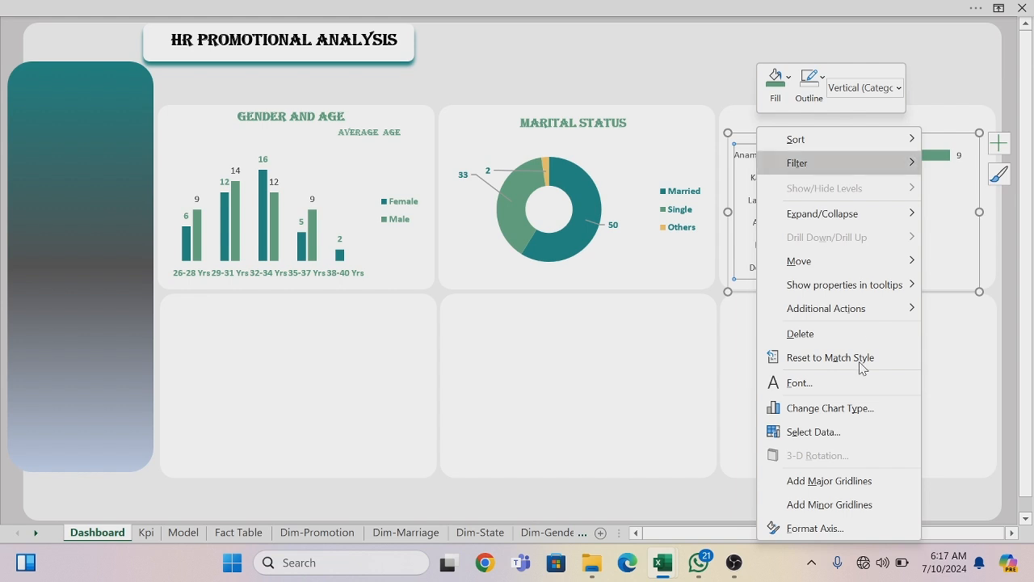
{"action": "left_click", "coordinate": [840, 383]}
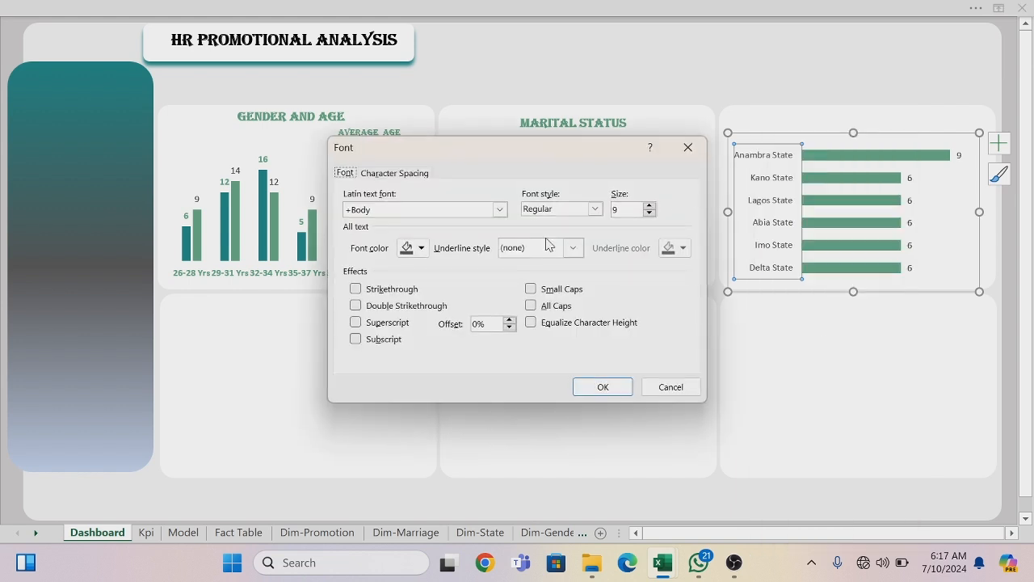
{"action": "left_click", "coordinate": [594, 209]}
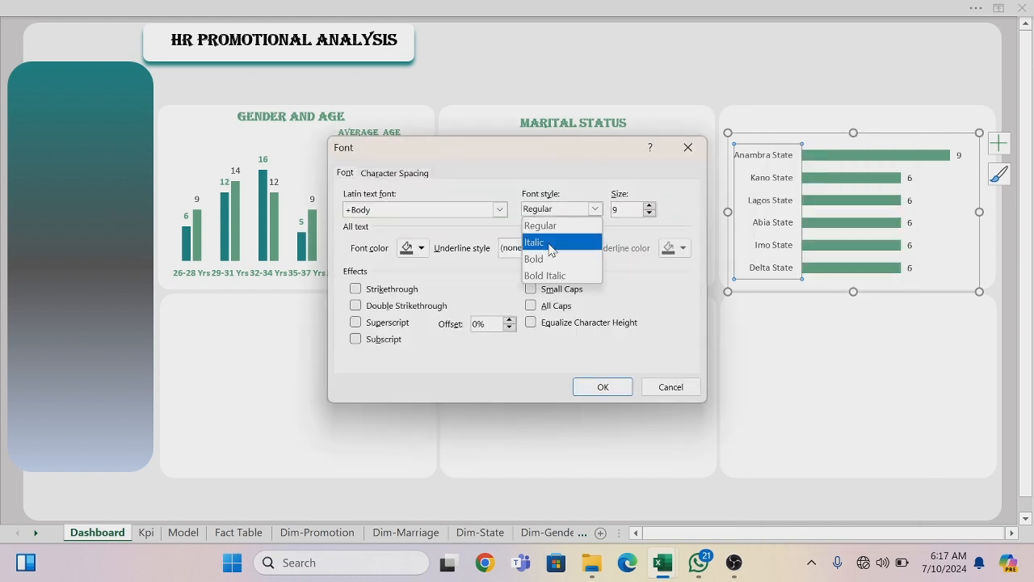
{"action": "left_click", "coordinate": [534, 257]}
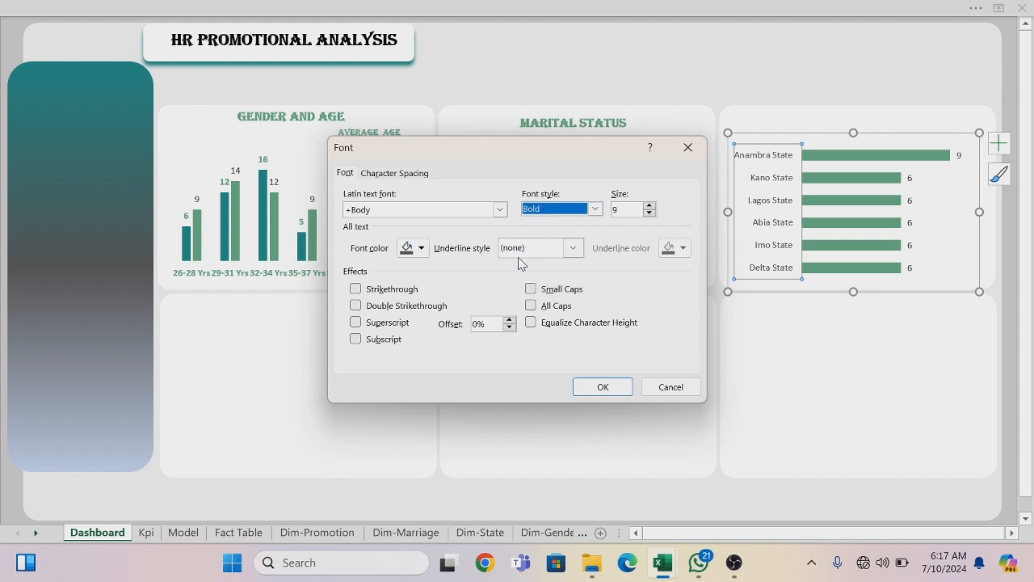
{"action": "left_click", "coordinate": [421, 249]}
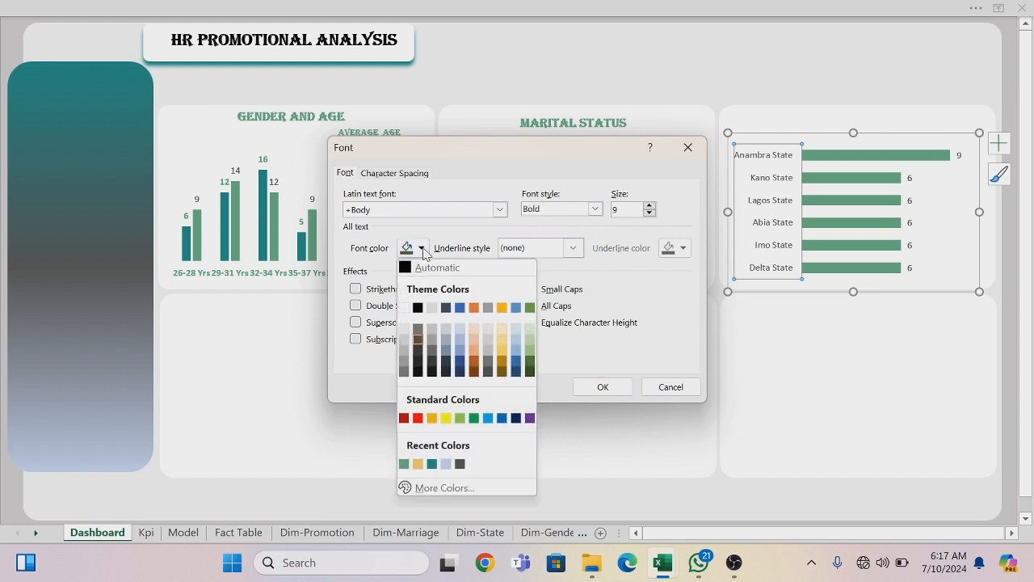
{"action": "left_click", "coordinate": [431, 464]}
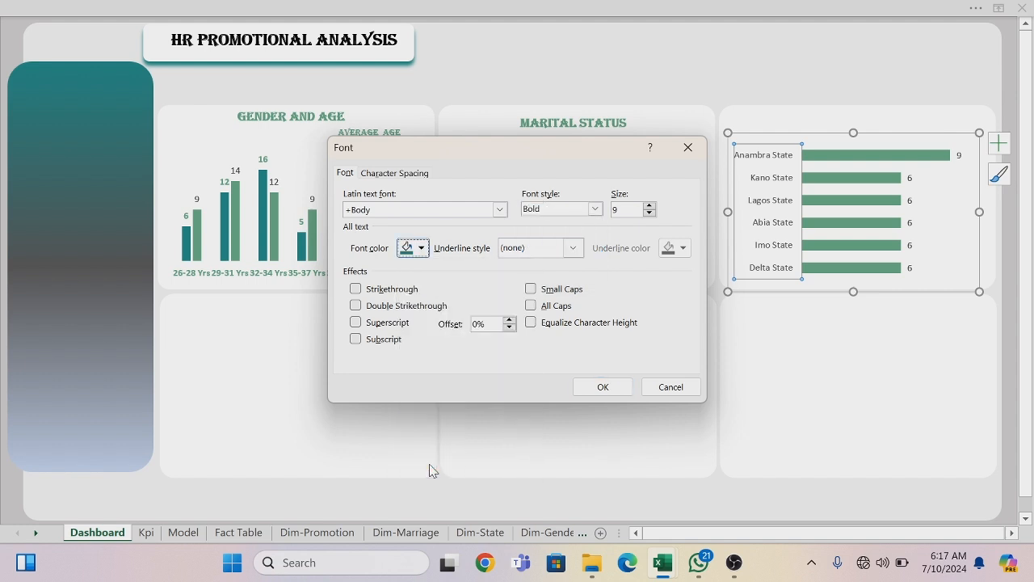
{"action": "left_click", "coordinate": [603, 387]}
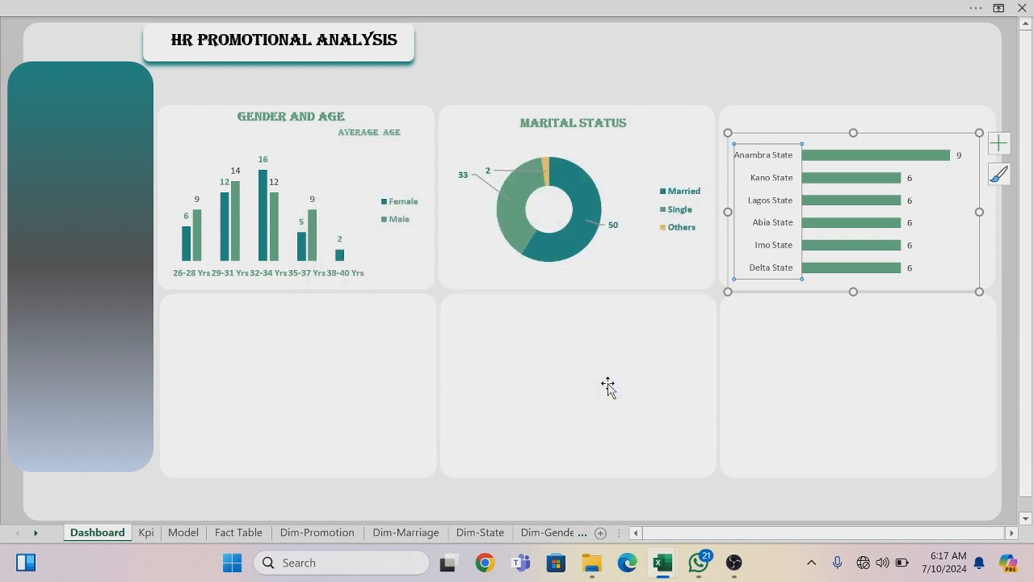
Make the state of origin chart's data labels bold in the recently used teal, and widen the chart slightly toward the card's right edge
{"action": "left_click", "coordinate": [960, 154]}
{"action": "right_click", "coordinate": [960, 154]}
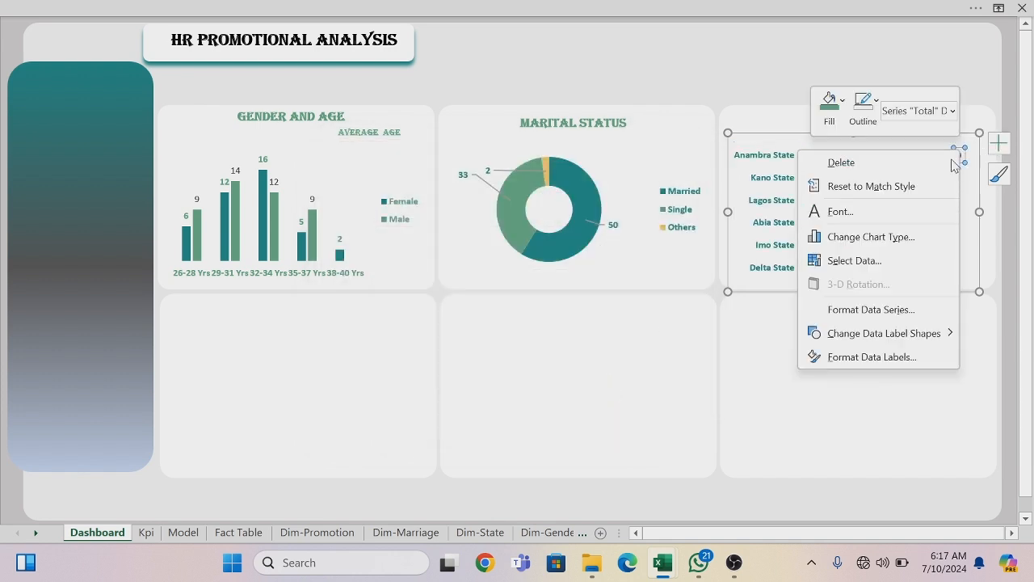
{"action": "left_click", "coordinate": [862, 212]}
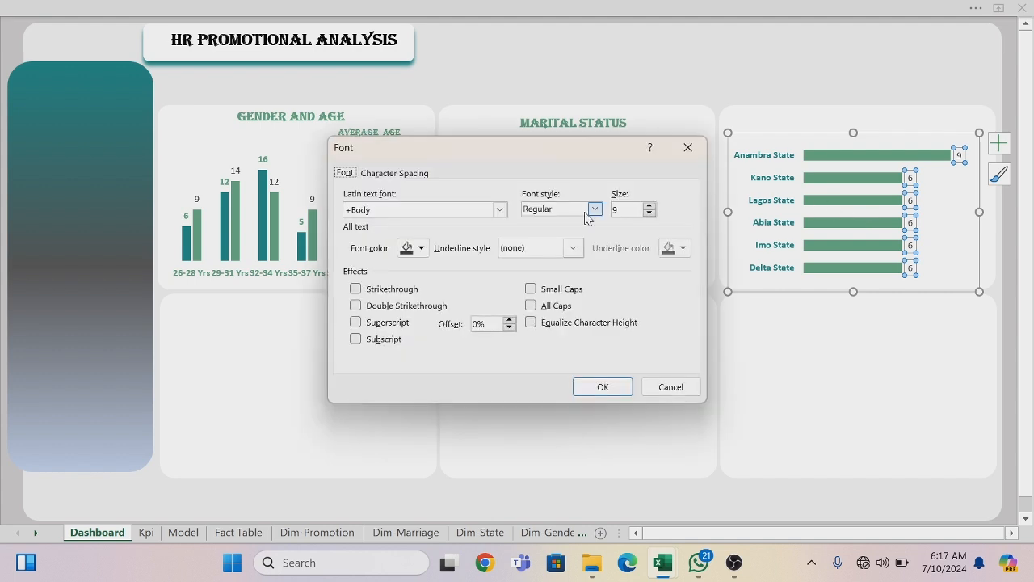
{"action": "left_click", "coordinate": [595, 209]}
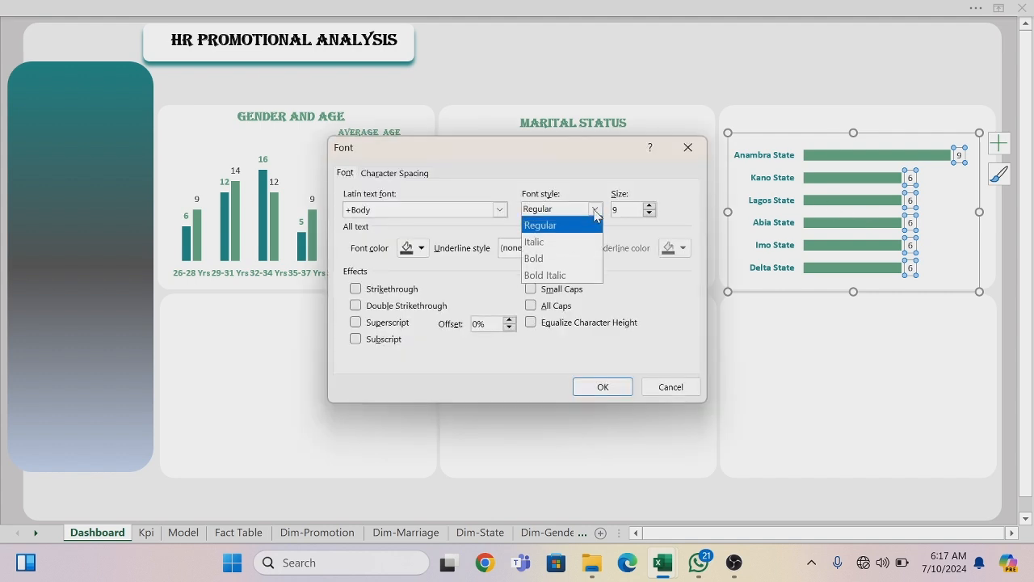
{"action": "left_click", "coordinate": [541, 260]}
{"action": "left_click", "coordinate": [421, 248]}
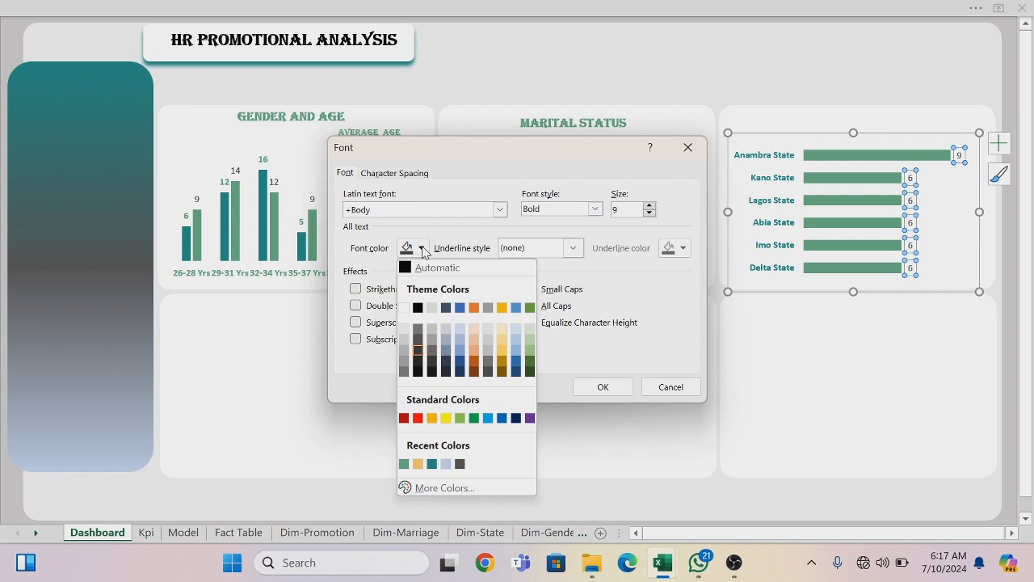
{"action": "left_click", "coordinate": [431, 464]}
{"action": "left_click", "coordinate": [603, 387]}
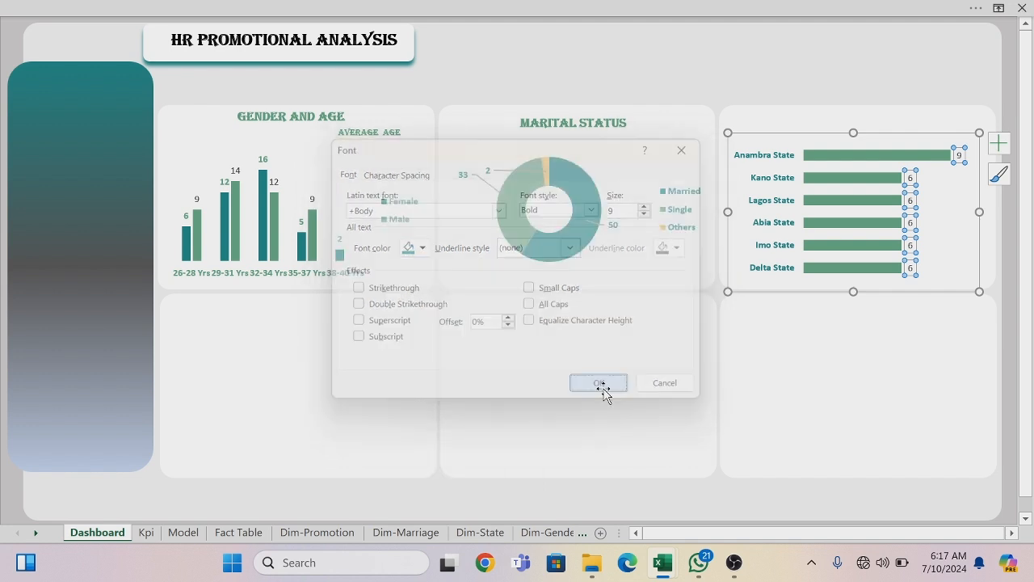
{"action": "left_click_drag", "start_coordinate": [983, 212], "coordinate": [993, 210]}
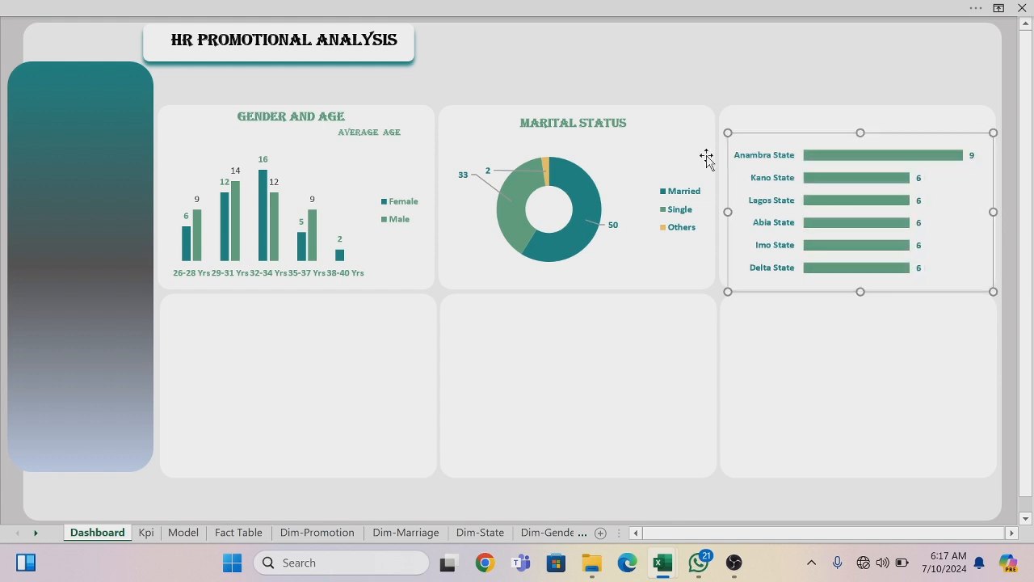
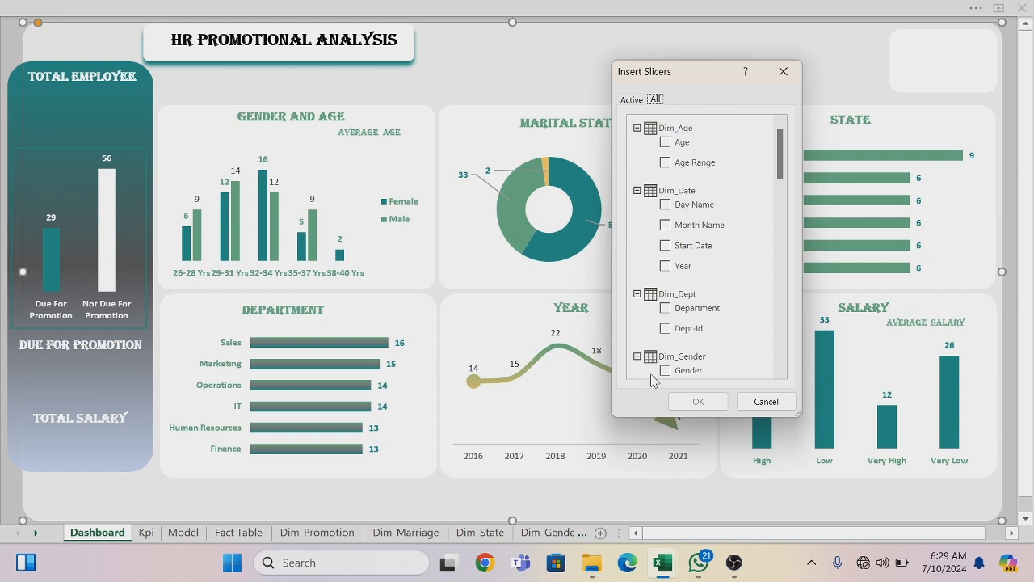
Choose Age Range, Department, Gender and Marital Status as fields for the new slicers
{"action": "left_click", "coordinate": [664, 163]}
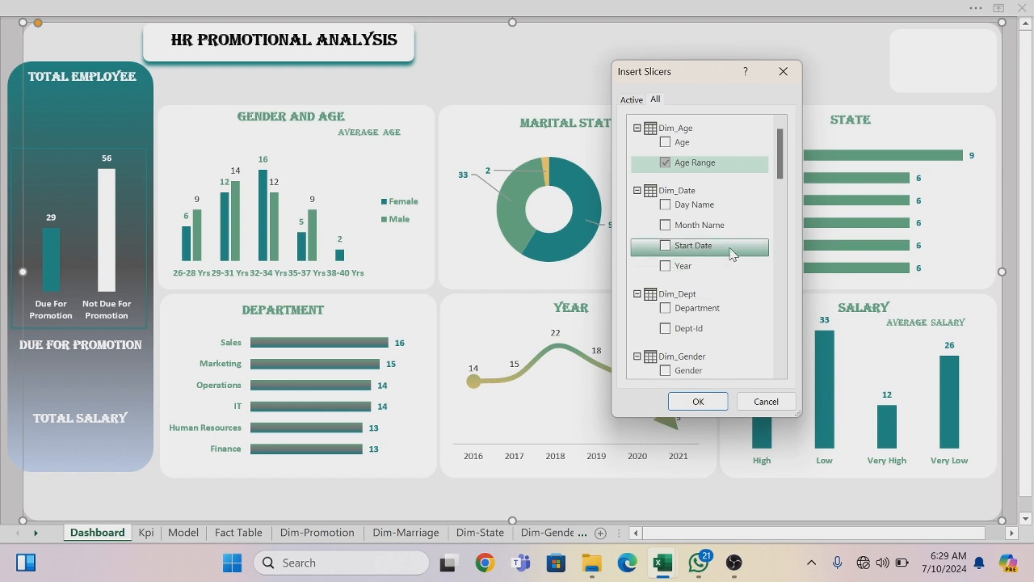
{"action": "left_click", "coordinate": [668, 308]}
{"action": "left_click_drag", "start_coordinate": [782, 176], "coordinate": [785, 206]}
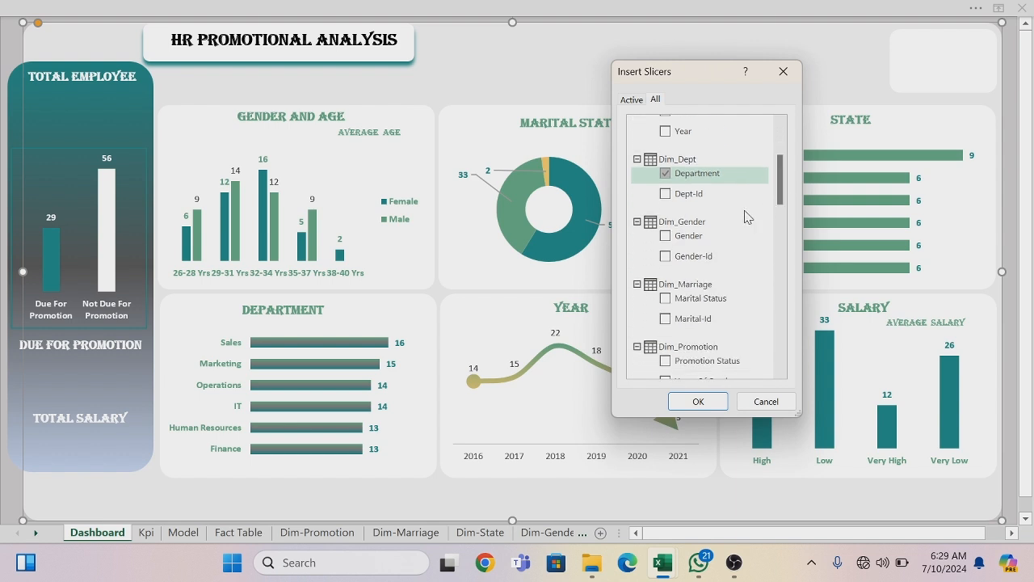
{"action": "left_click", "coordinate": [667, 240]}
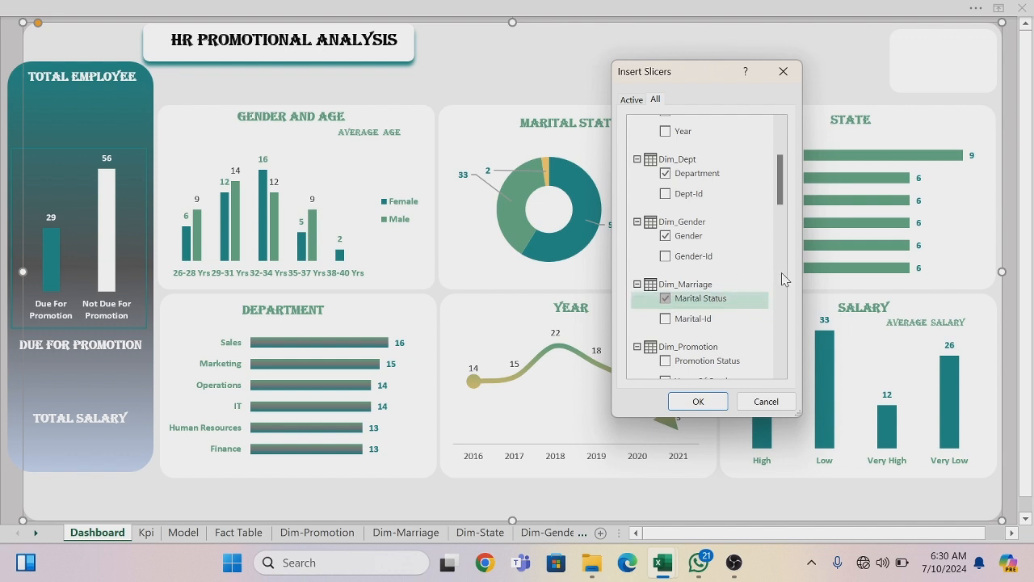
Add the Salary Range field from Dim_Salary to the selected slicer fields and insert all the chosen slicers on the dashboard
{"action": "left_click_drag", "start_coordinate": [782, 209], "coordinate": [784, 250]}
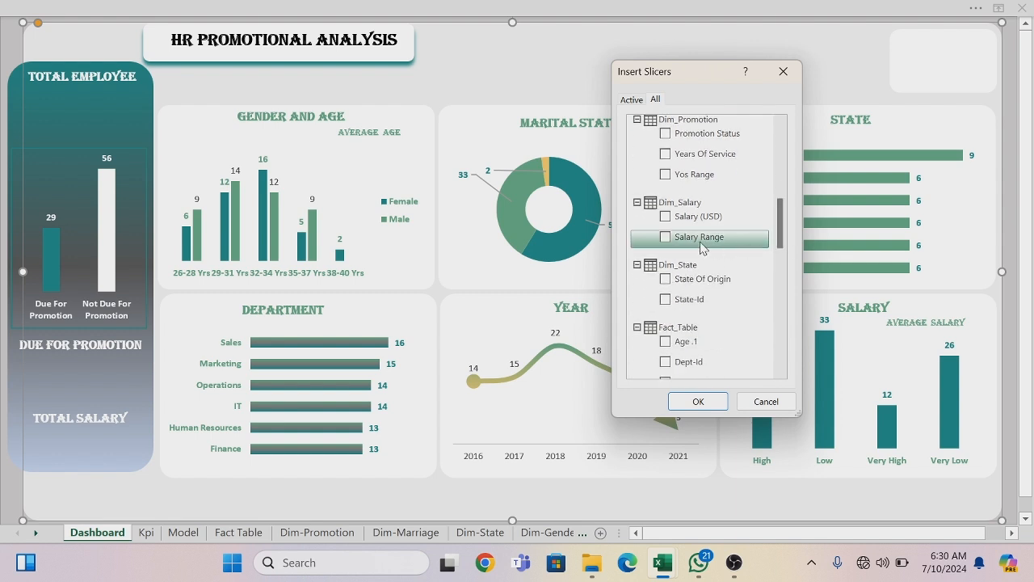
{"action": "left_click", "coordinate": [665, 238]}
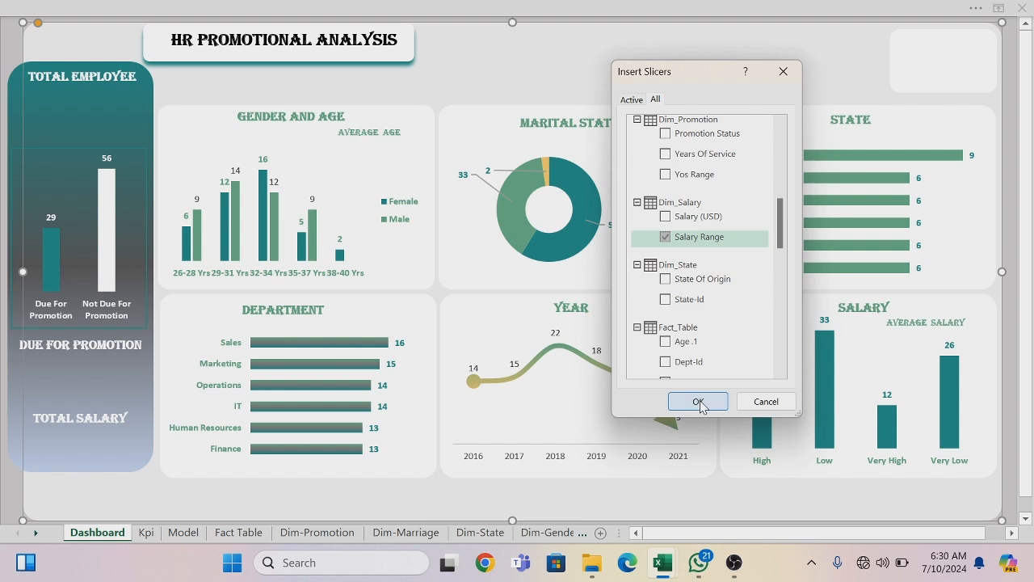
{"action": "left_click", "coordinate": [698, 401]}
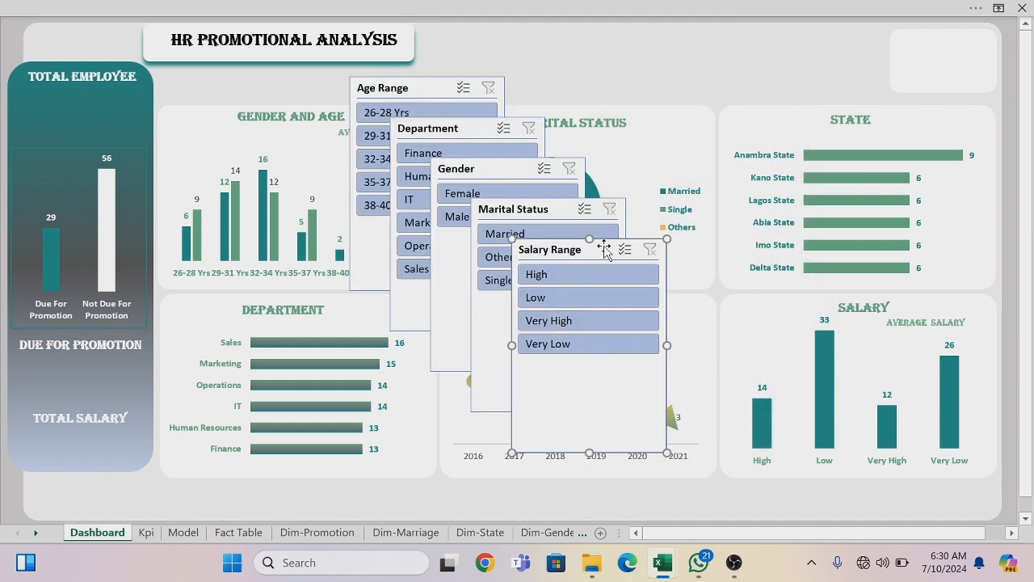
Arrange the Salary Range slicer in 4 columns and resize it shorter and wider so all button labels fit in one row
{"action": "left_click_drag", "start_coordinate": [603, 246], "coordinate": [657, 208]}
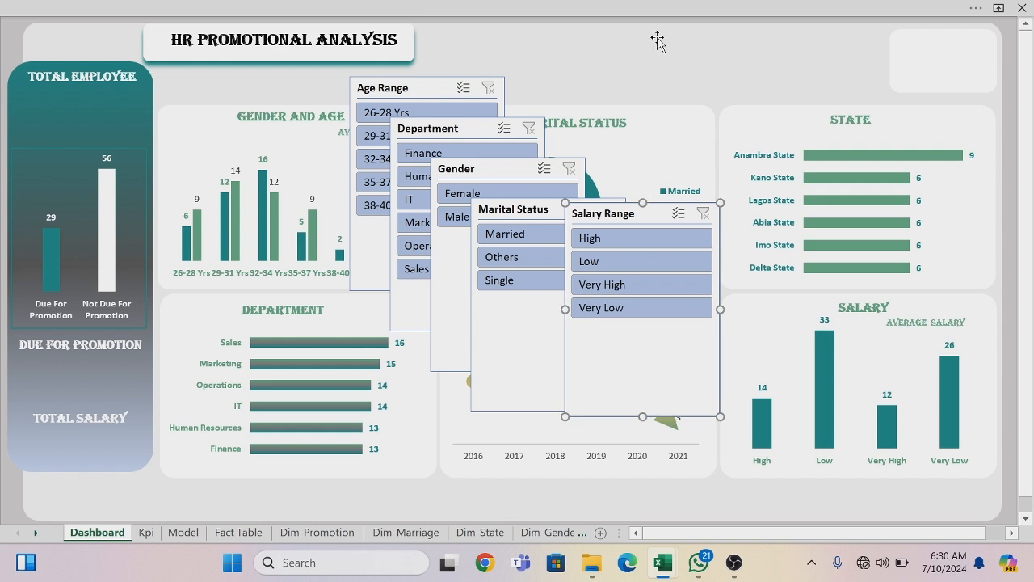
{"action": "left_click", "coordinate": [660, 9]}
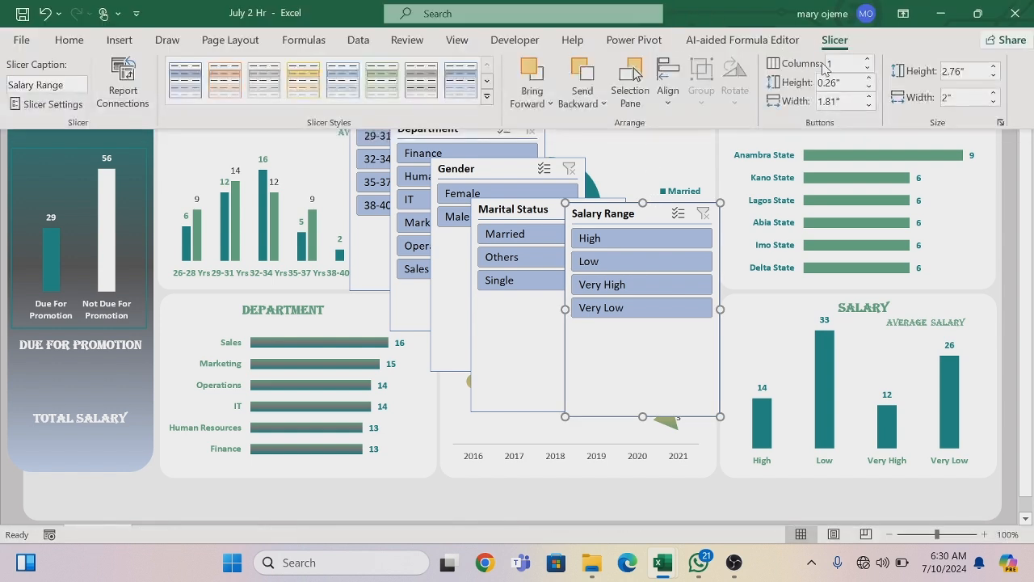
{"action": "left_click", "coordinate": [866, 59]}
{"action": "left_click", "coordinate": [867, 60]}
{"action": "left_click", "coordinate": [867, 59]}
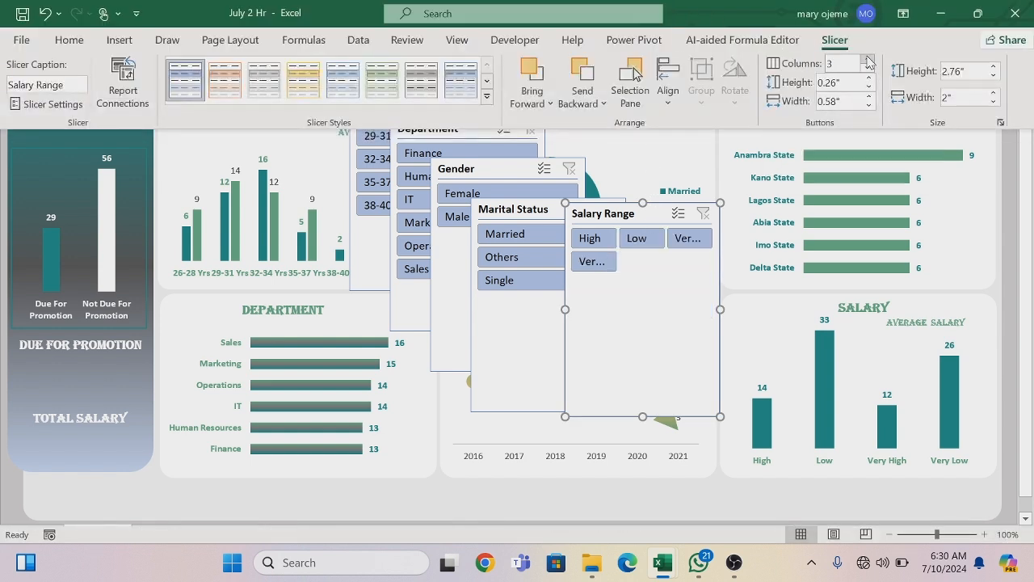
{"action": "left_click", "coordinate": [644, 416]}
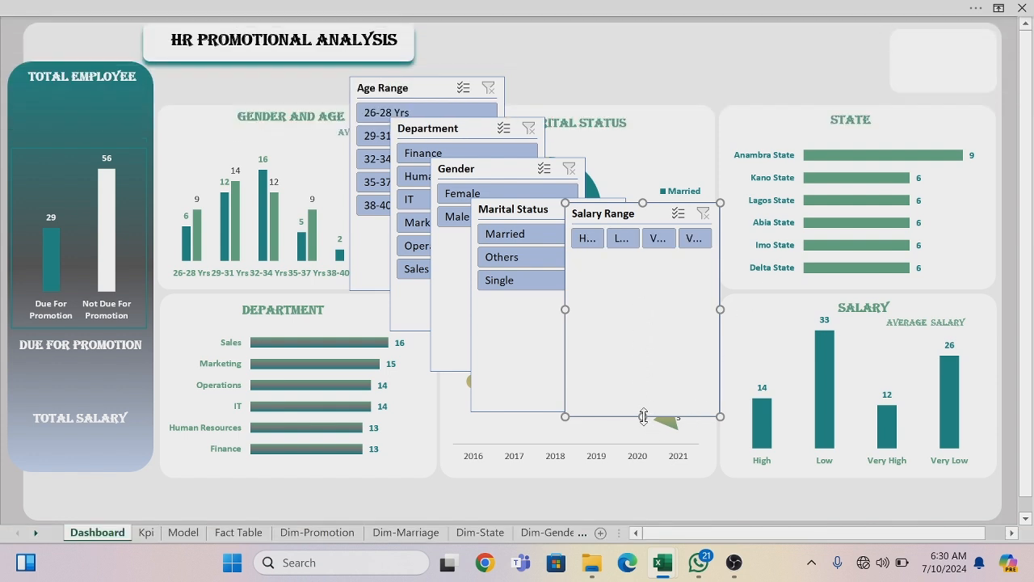
{"action": "left_click_drag", "start_coordinate": [644, 416], "coordinate": [642, 271]}
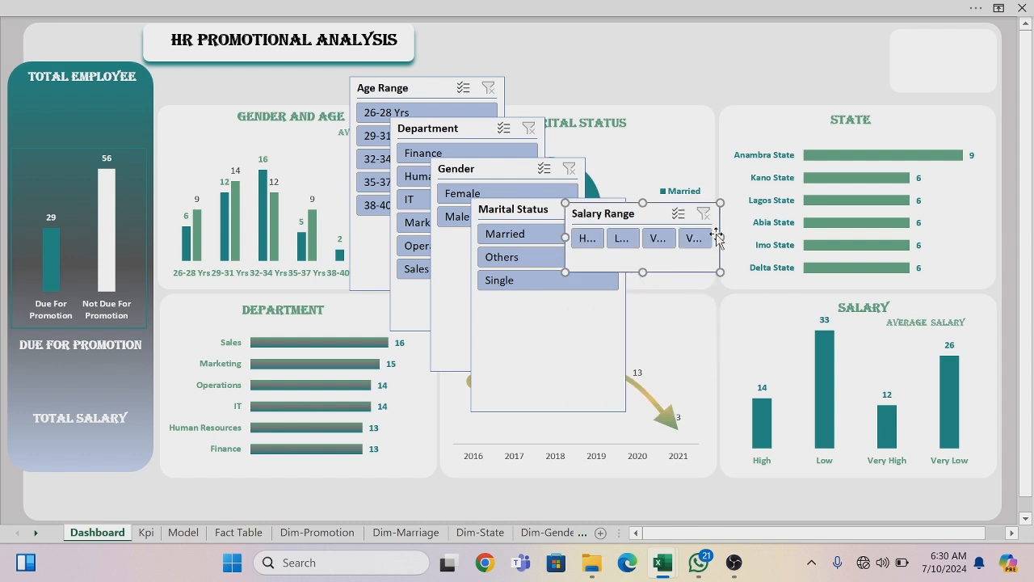
{"action": "left_click_drag", "start_coordinate": [723, 234], "coordinate": [841, 234]}
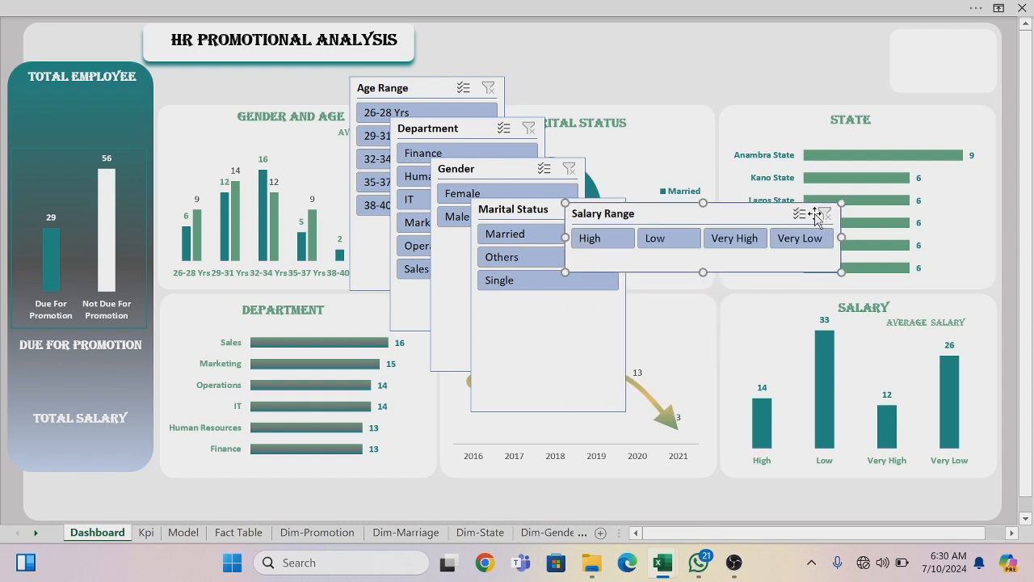
Hide the Salary Range slicer's header, shrink it to a single button row and move it over the State chart
{"action": "right_click", "coordinate": [738, 218]}
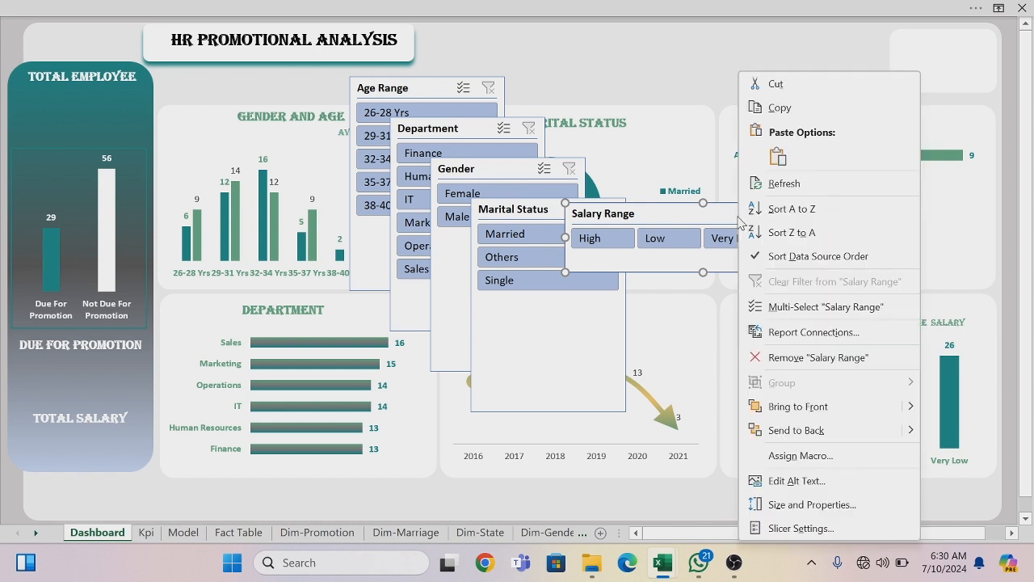
{"action": "left_click", "coordinate": [788, 529]}
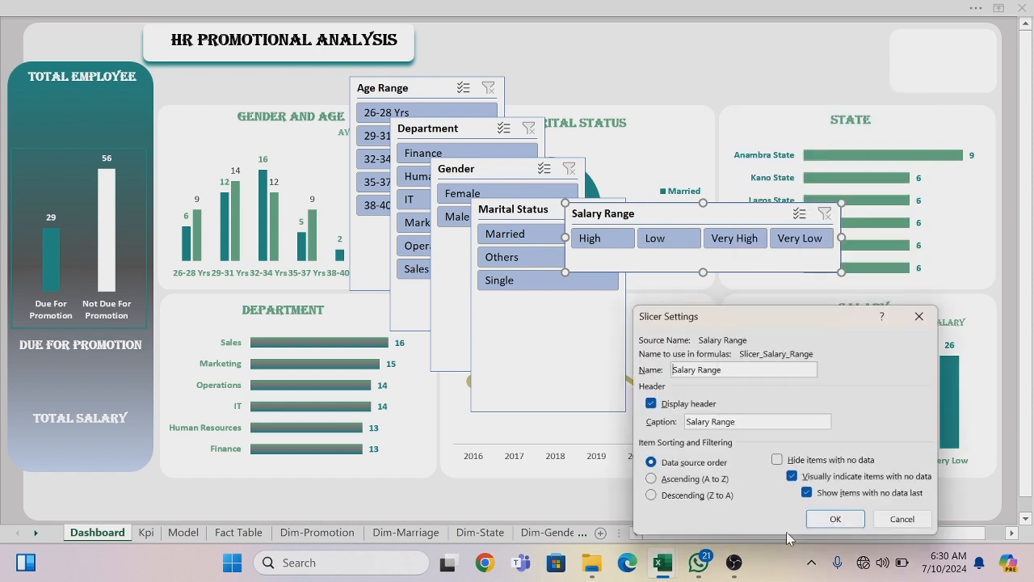
{"action": "left_click", "coordinate": [650, 404]}
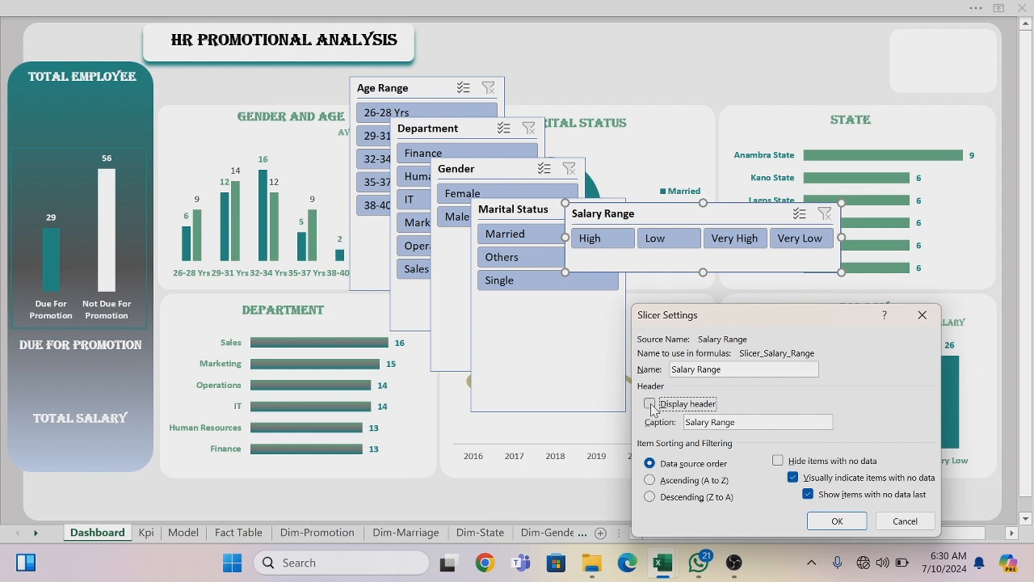
{"action": "left_click", "coordinate": [837, 521]}
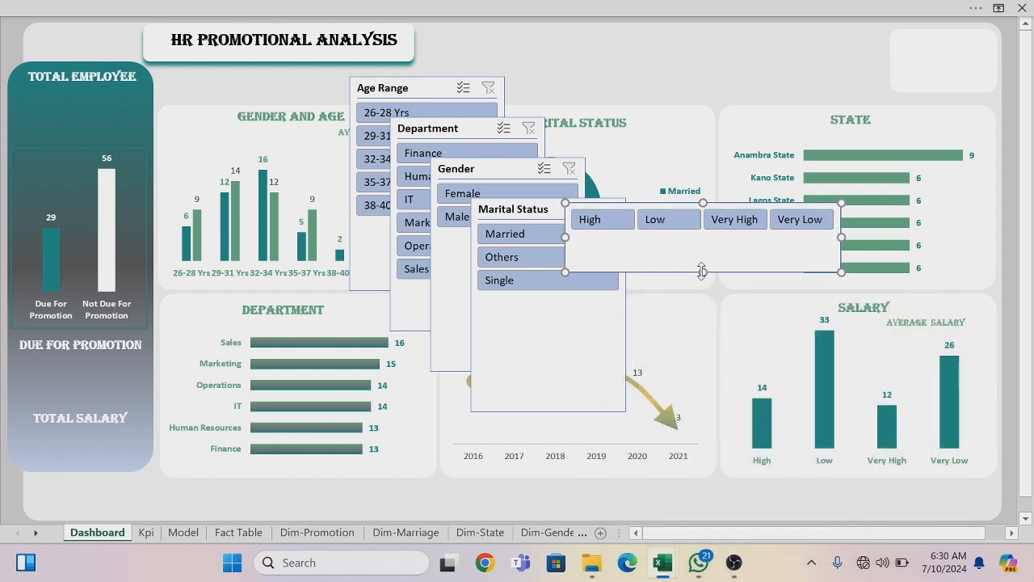
{"action": "left_click_drag", "start_coordinate": [702, 271], "coordinate": [695, 239]}
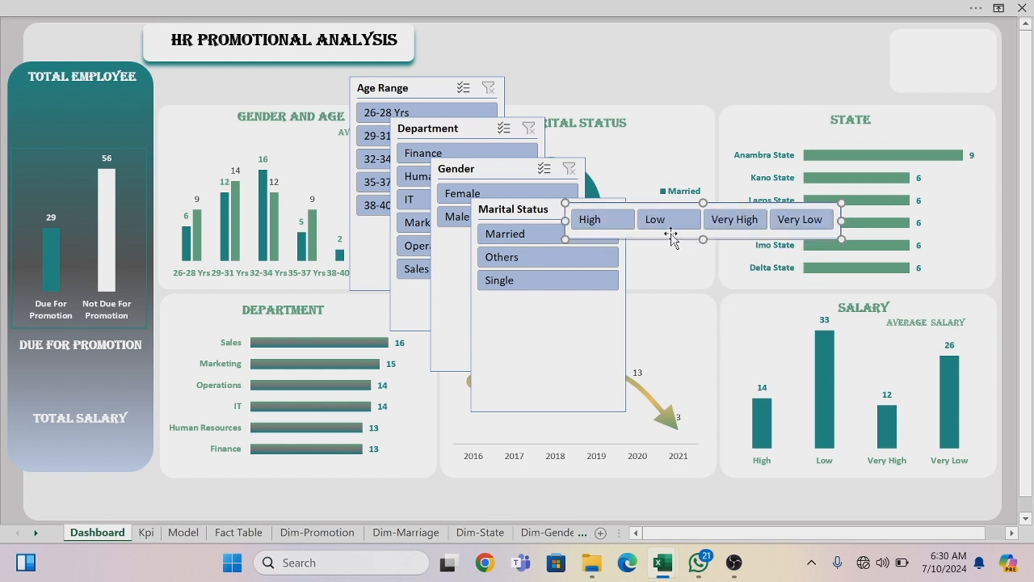
{"action": "left_click_drag", "start_coordinate": [751, 220], "coordinate": [886, 218]}
Arrange the Marital Status slicer in 3 columns and resize it shorter and wider so the full labels fit
{"action": "left_click", "coordinate": [566, 208]}
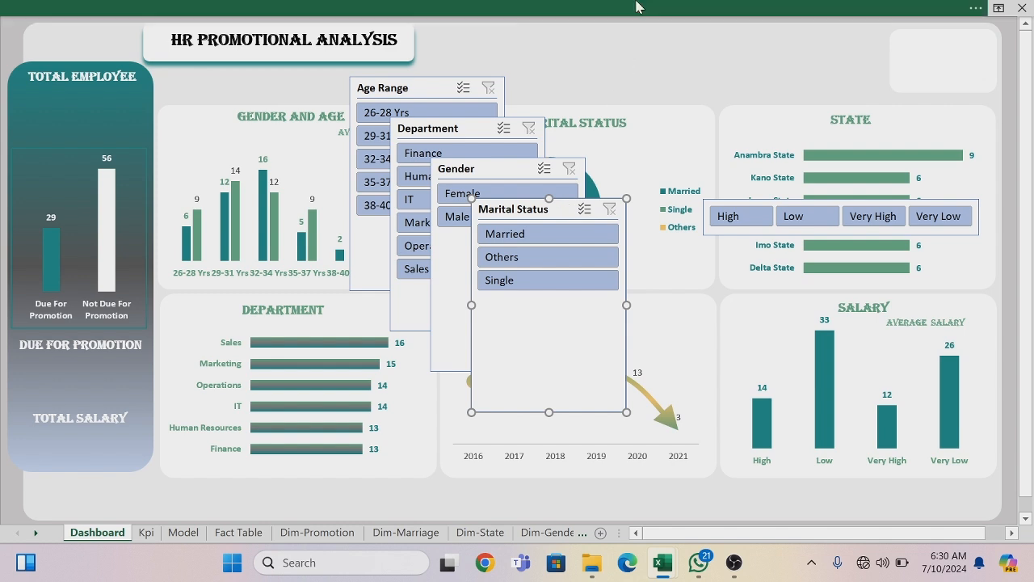
{"action": "left_click", "coordinate": [826, 9]}
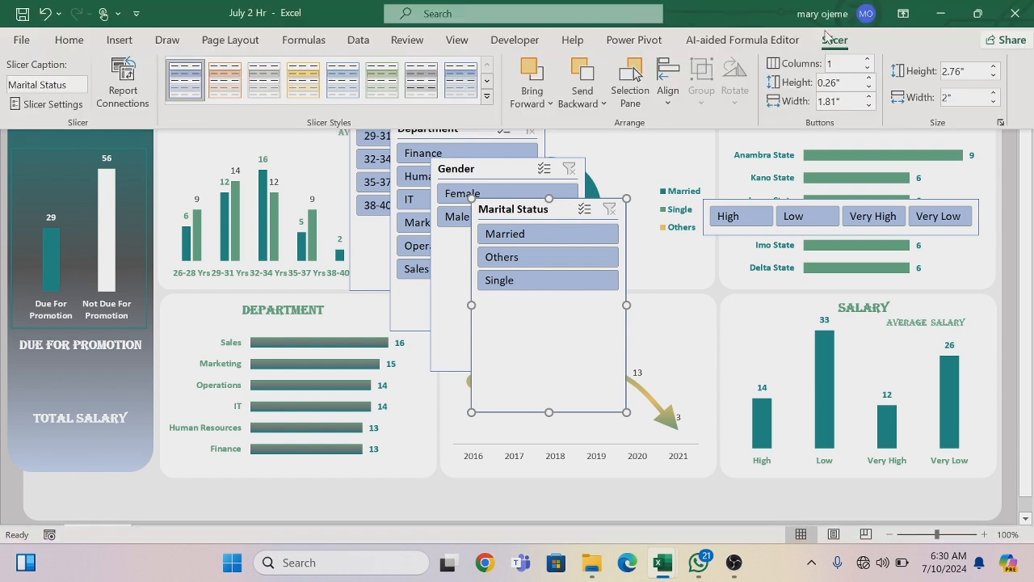
{"action": "left_click", "coordinate": [867, 59]}
{"action": "left_click", "coordinate": [866, 59]}
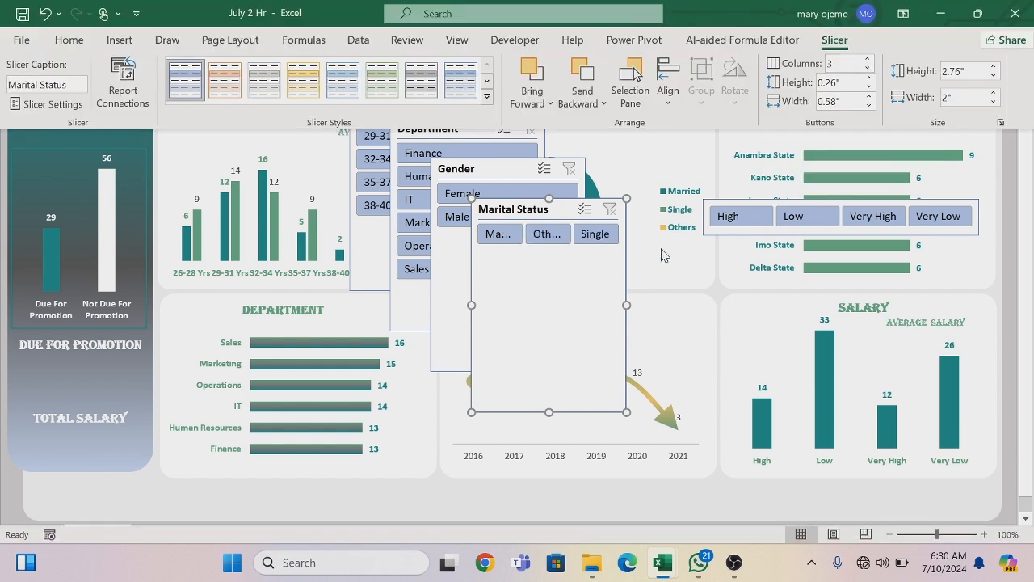
{"action": "left_click", "coordinate": [627, 304]}
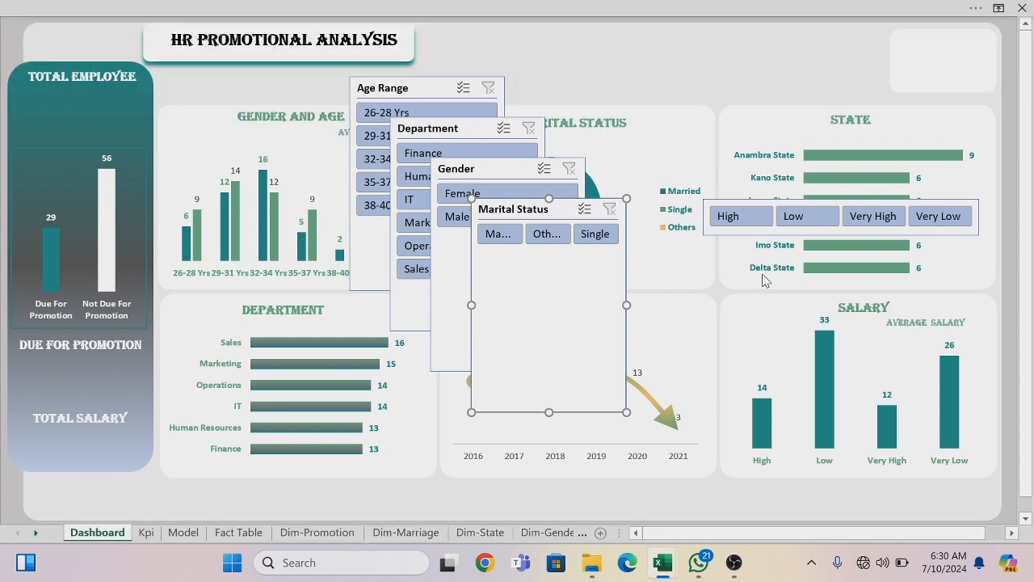
{"action": "left_click_drag", "start_coordinate": [549, 414], "coordinate": [548, 272]}
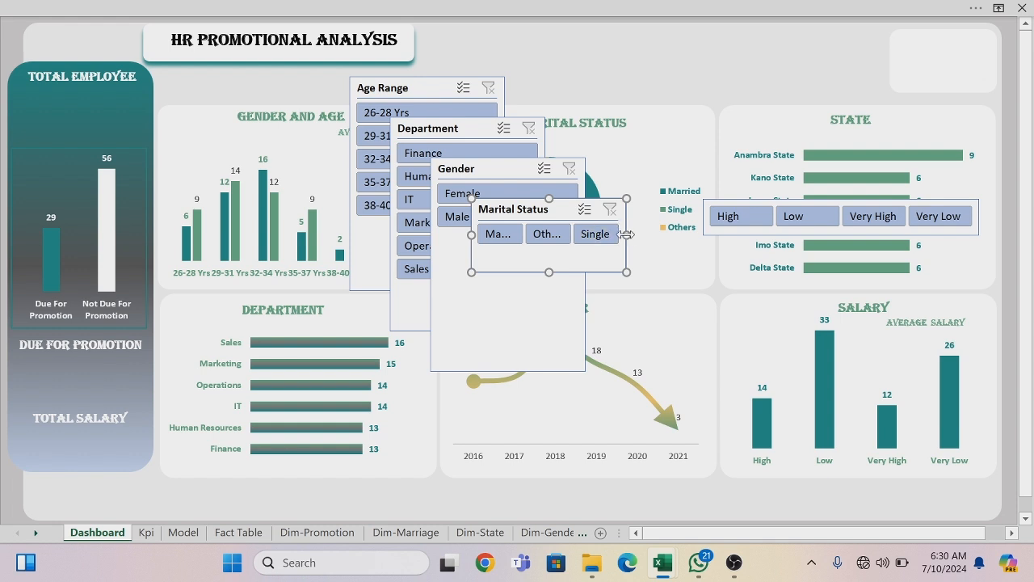
{"action": "left_click_drag", "start_coordinate": [627, 234], "coordinate": [741, 218]}
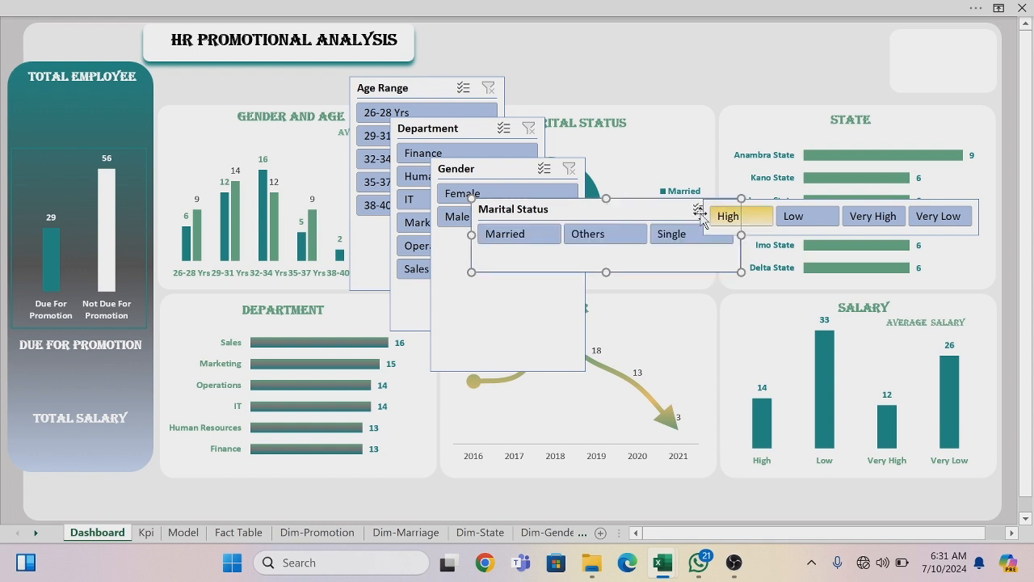
Hide the Marital Status slicer's header, shrink it to its button row and place it below the Department chart
{"action": "right_click", "coordinate": [651, 209]}
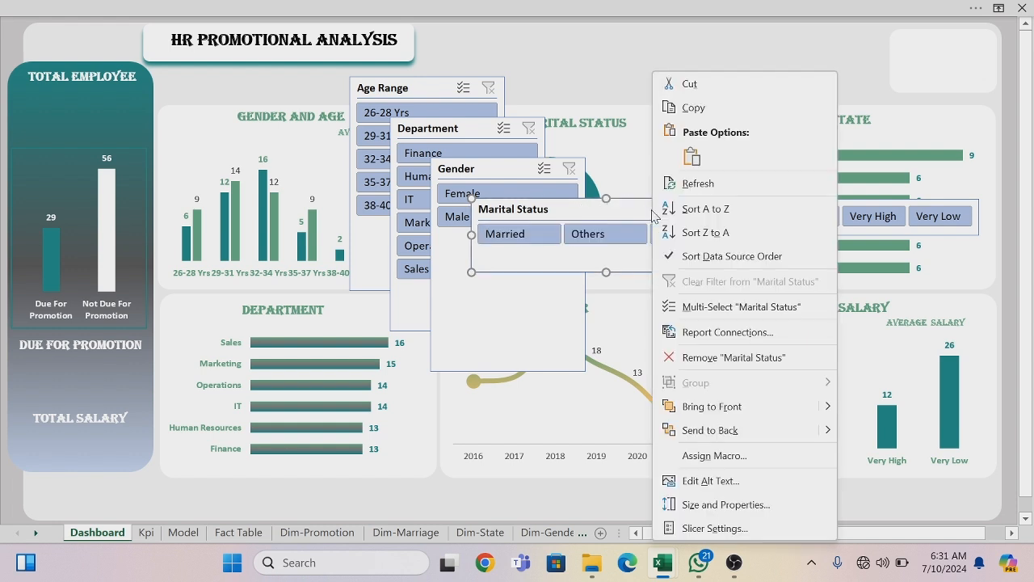
{"action": "left_click", "coordinate": [704, 529]}
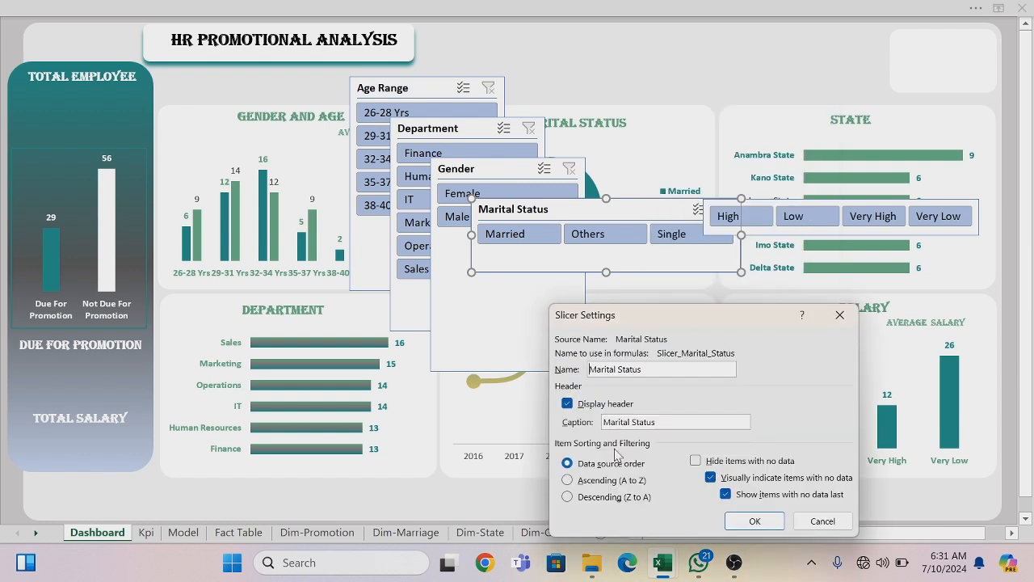
{"action": "left_click", "coordinate": [568, 403]}
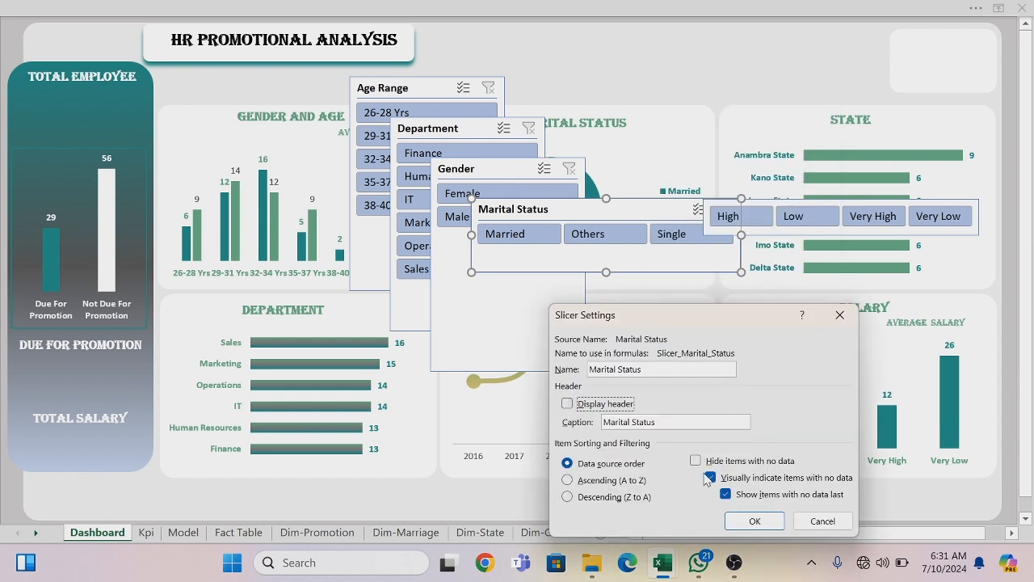
{"action": "left_click", "coordinate": [753, 521]}
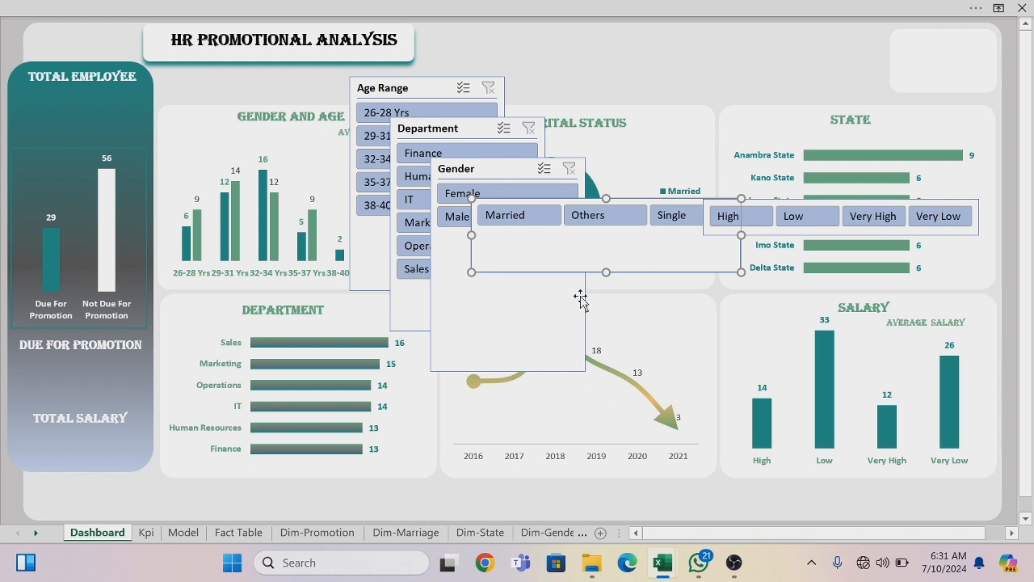
{"action": "left_click_drag", "start_coordinate": [607, 272], "coordinate": [318, 485]}
{"action": "left_click", "coordinate": [318, 486]}
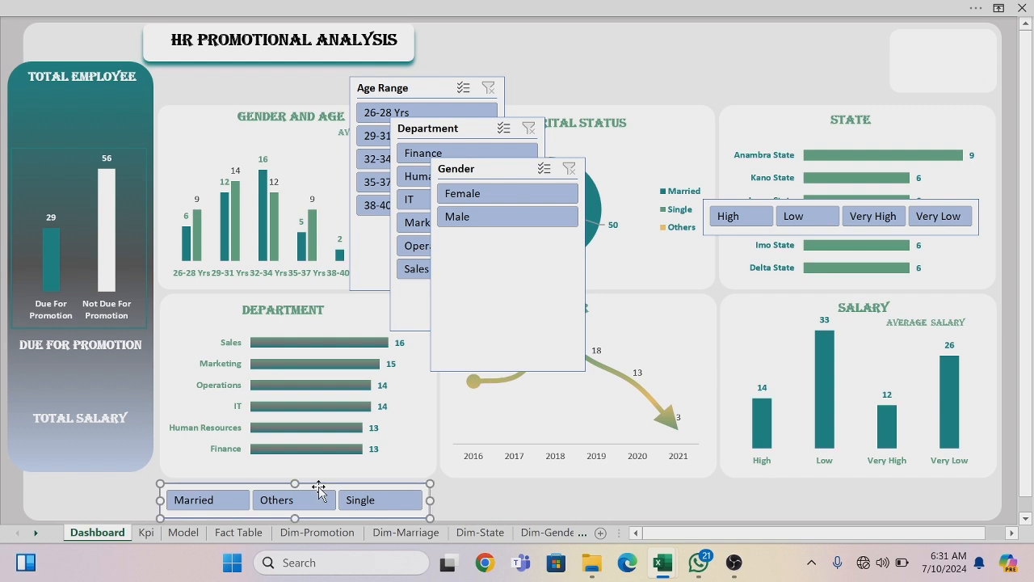
Arrange the Gender slicer in 2 columns and reduce its height to just below the button row
{"action": "left_click", "coordinate": [496, 168]}
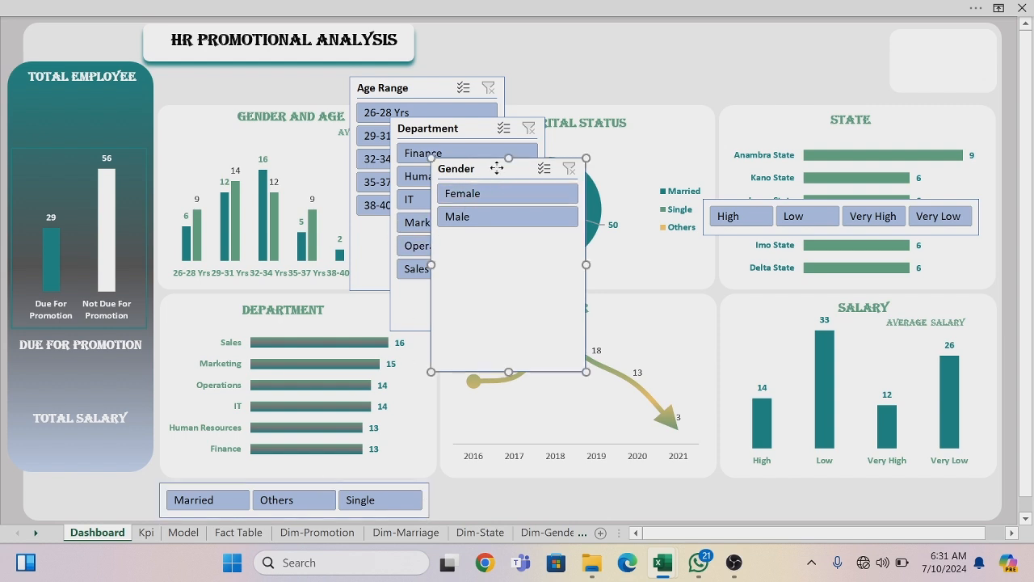
{"action": "left_click", "coordinate": [637, 10]}
{"action": "left_click", "coordinate": [866, 60]}
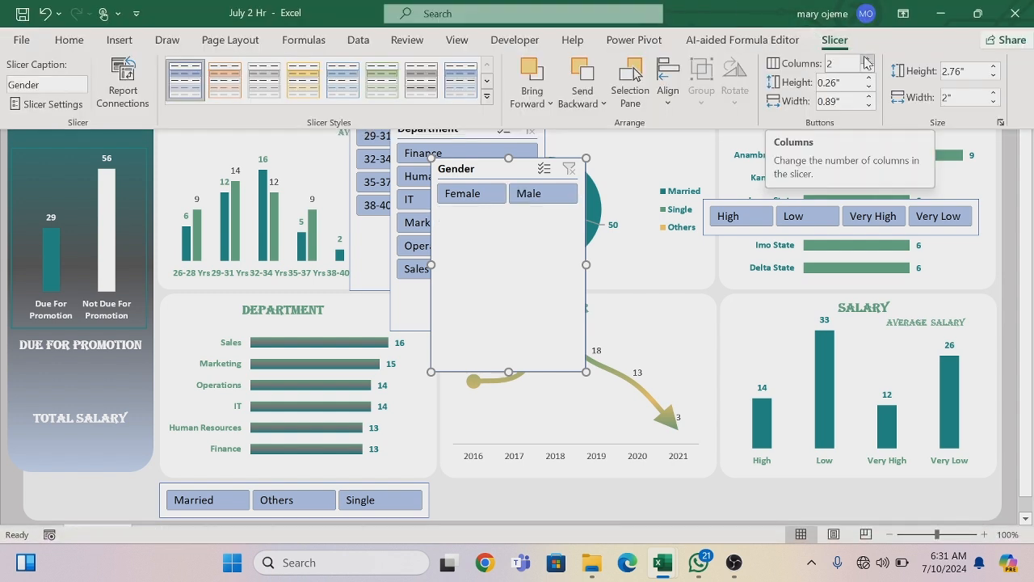
{"action": "left_click", "coordinate": [508, 372]}
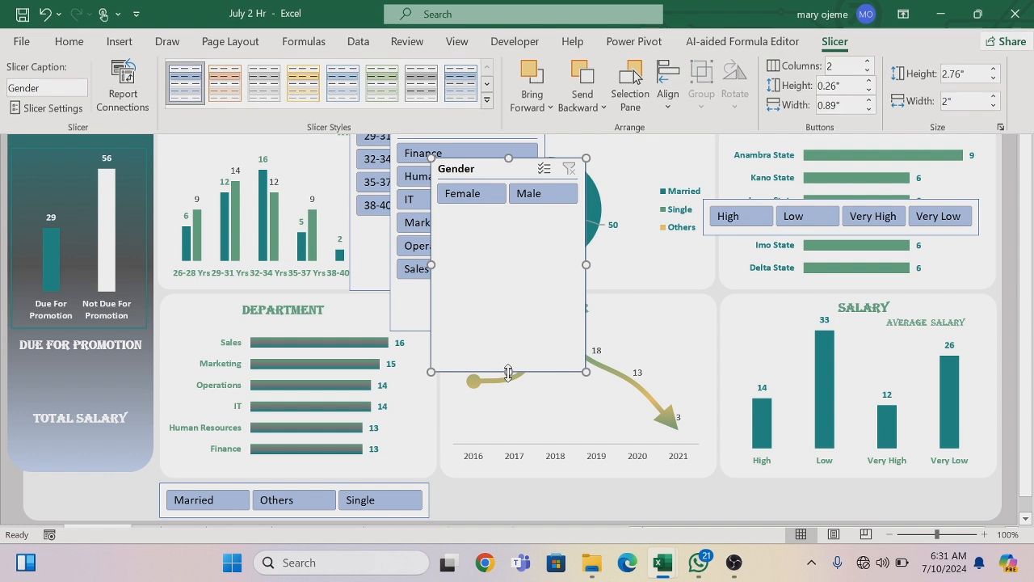
{"action": "left_click_drag", "start_coordinate": [511, 372], "coordinate": [513, 216]}
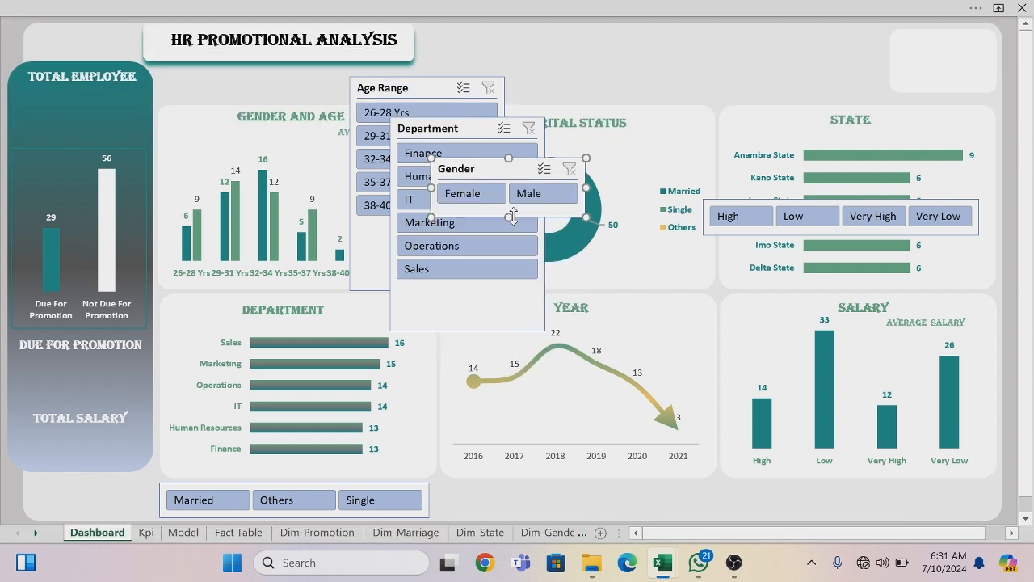
Hide the Gender slicer's header, fit its box to the button row and move it over the Department chart's title
{"action": "right_click", "coordinate": [496, 168]}
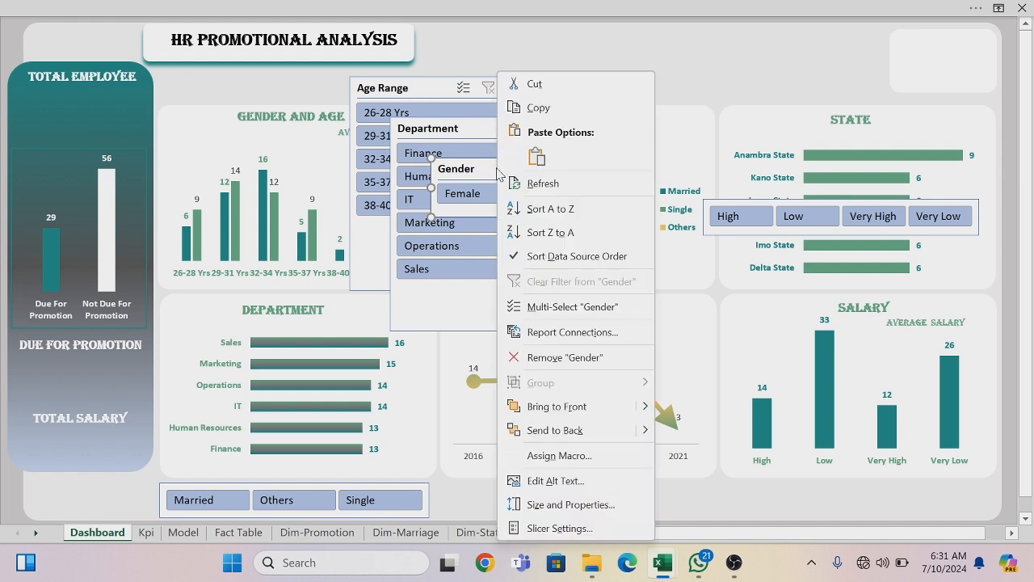
{"action": "left_click", "coordinate": [556, 529]}
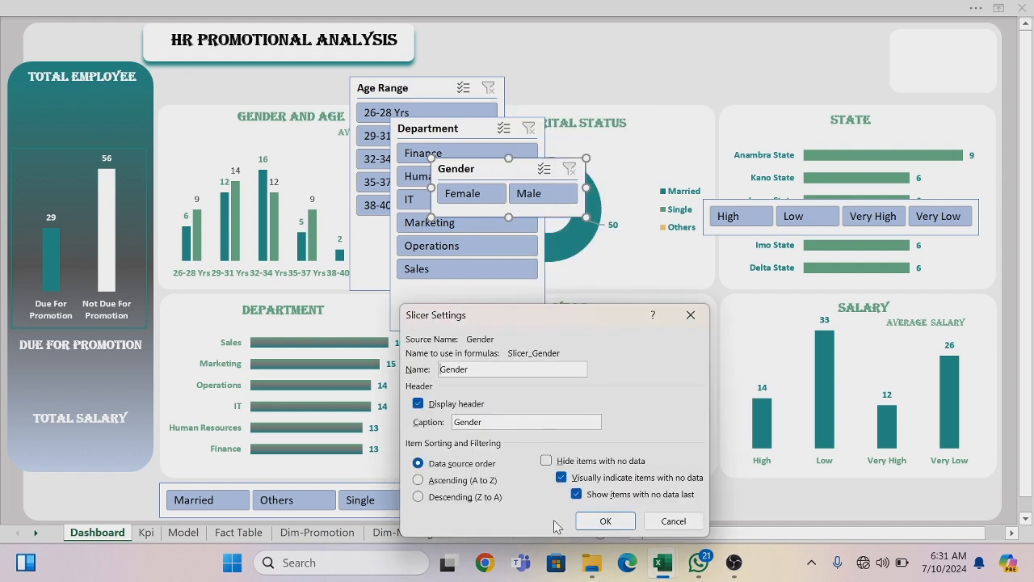
{"action": "left_click", "coordinate": [418, 404]}
{"action": "left_click", "coordinate": [602, 520]}
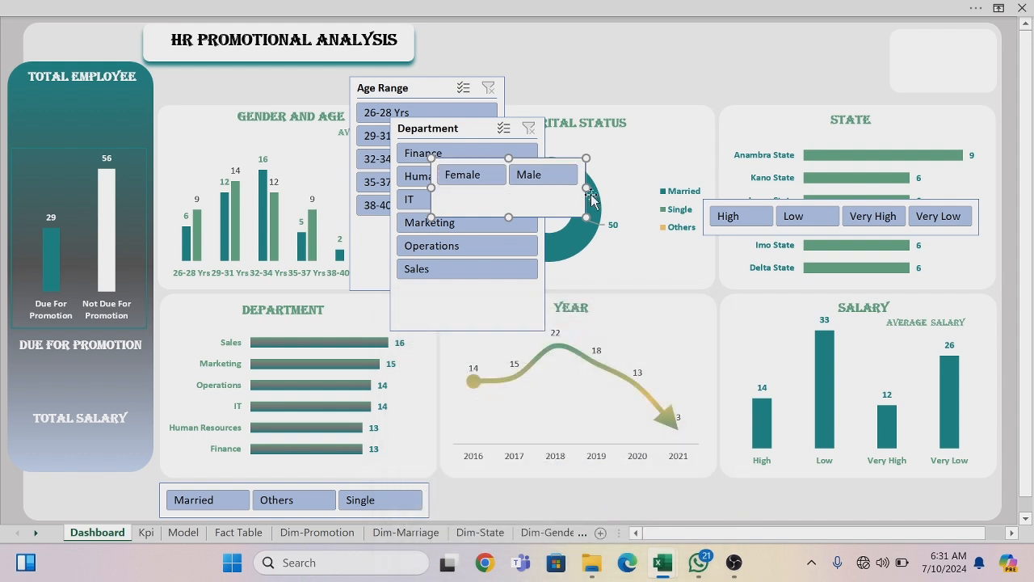
{"action": "left_click_drag", "start_coordinate": [588, 187], "coordinate": [597, 187]}
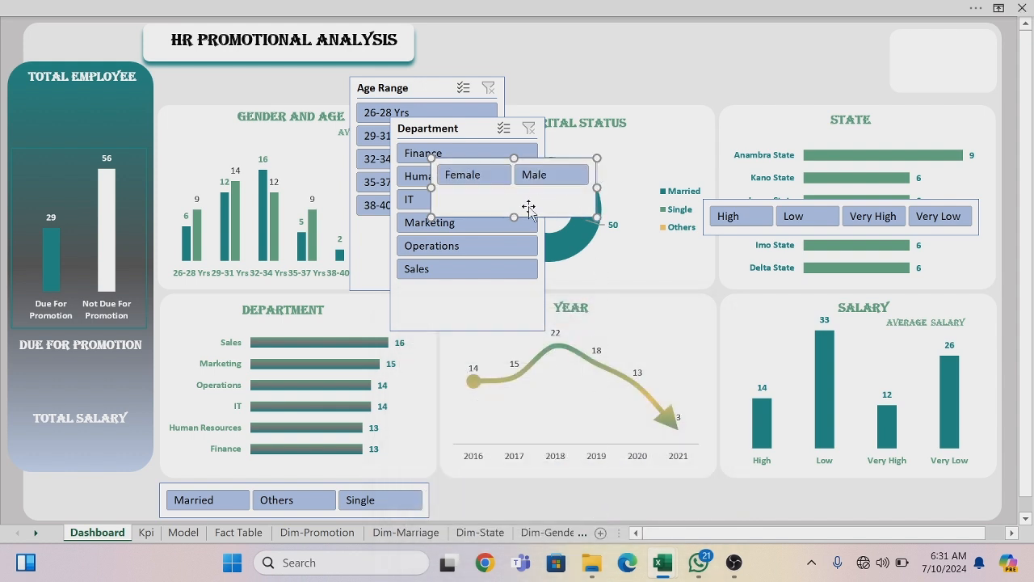
{"action": "left_click_drag", "start_coordinate": [514, 217], "coordinate": [277, 314]}
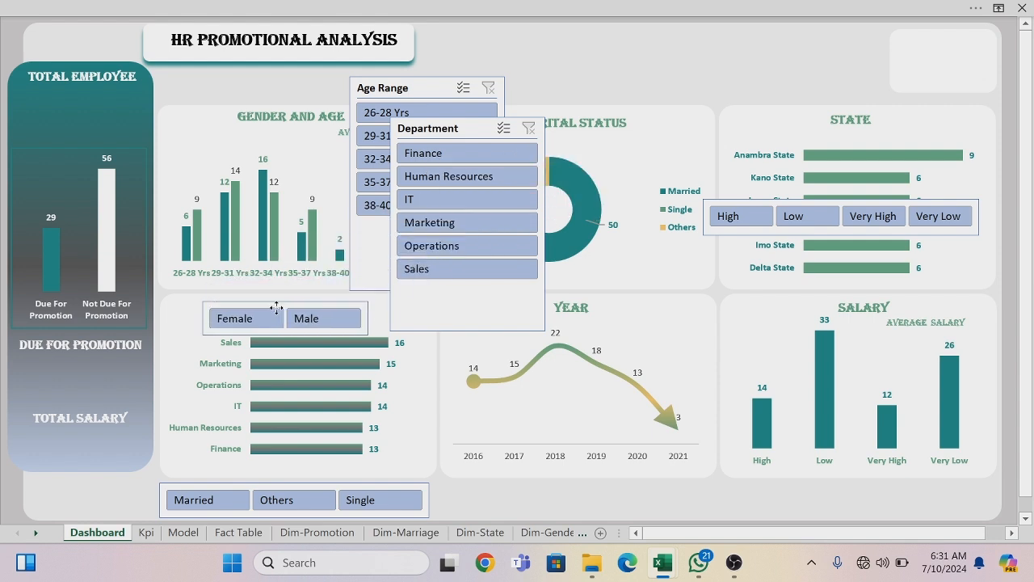
Hide the Department slicer's header
{"action": "left_click", "coordinate": [473, 129]}
{"action": "right_click", "coordinate": [475, 129]}
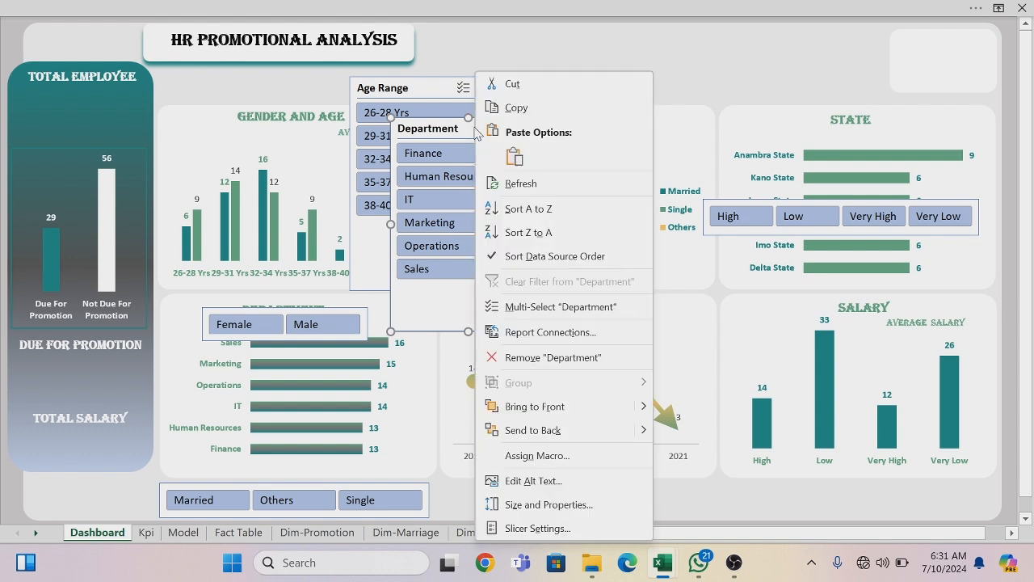
{"action": "left_click", "coordinate": [537, 528]}
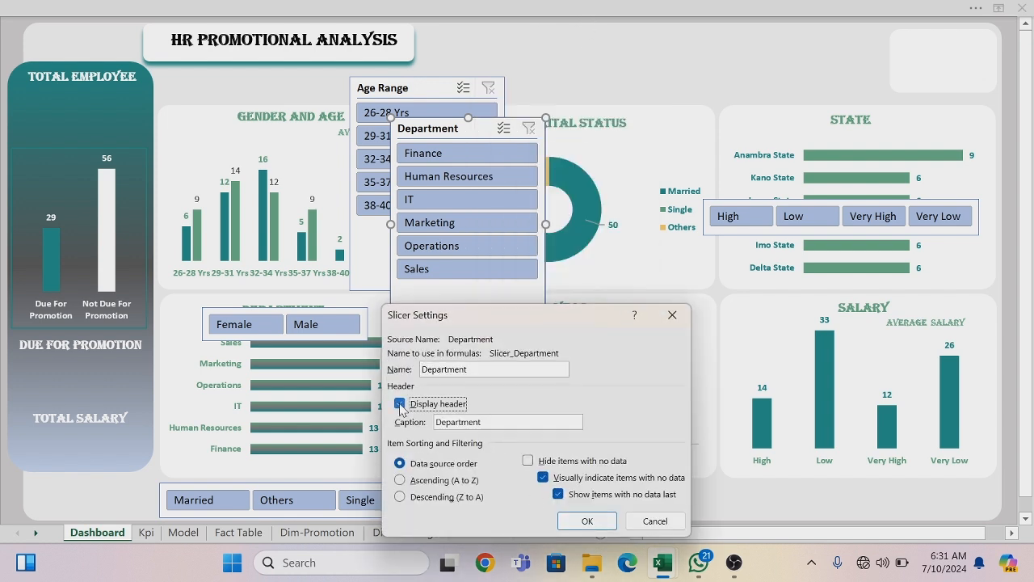
{"action": "left_click", "coordinate": [587, 520]}
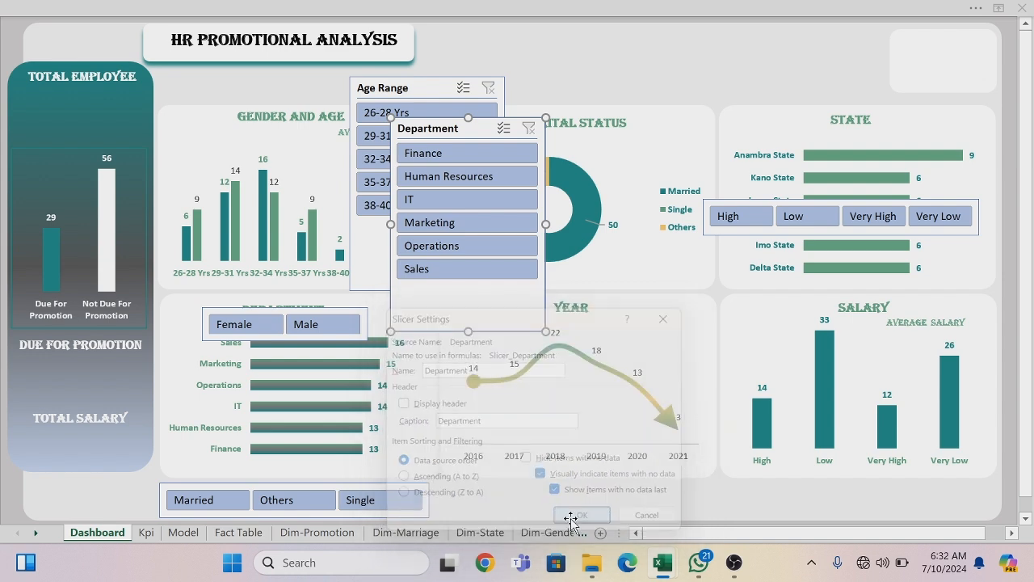
Arrange the Department slicer in 3 columns, make it wider and shorter, and place it above the Marital Status chart
{"action": "left_click", "coordinate": [589, 11]}
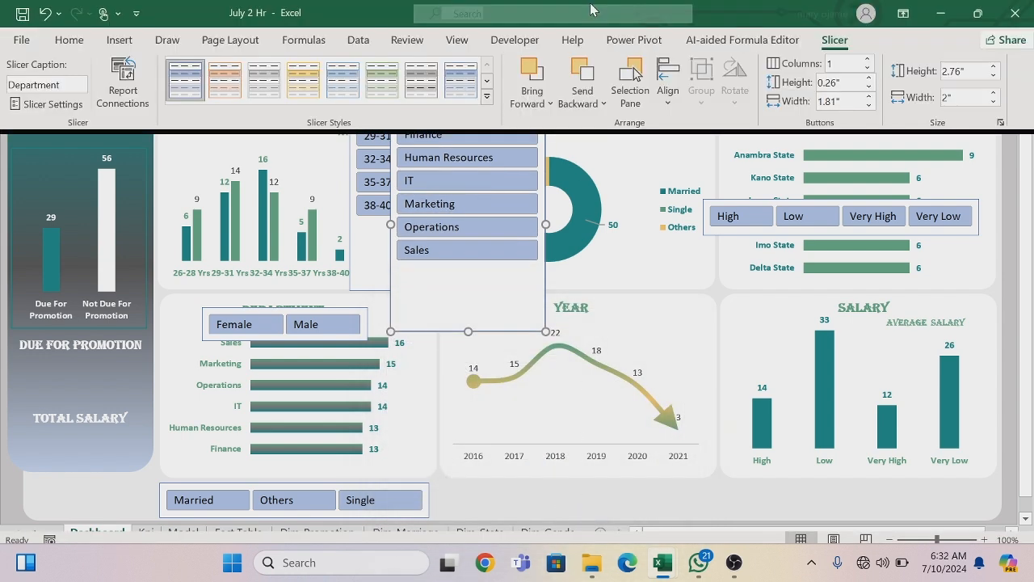
{"action": "left_click", "coordinate": [869, 60]}
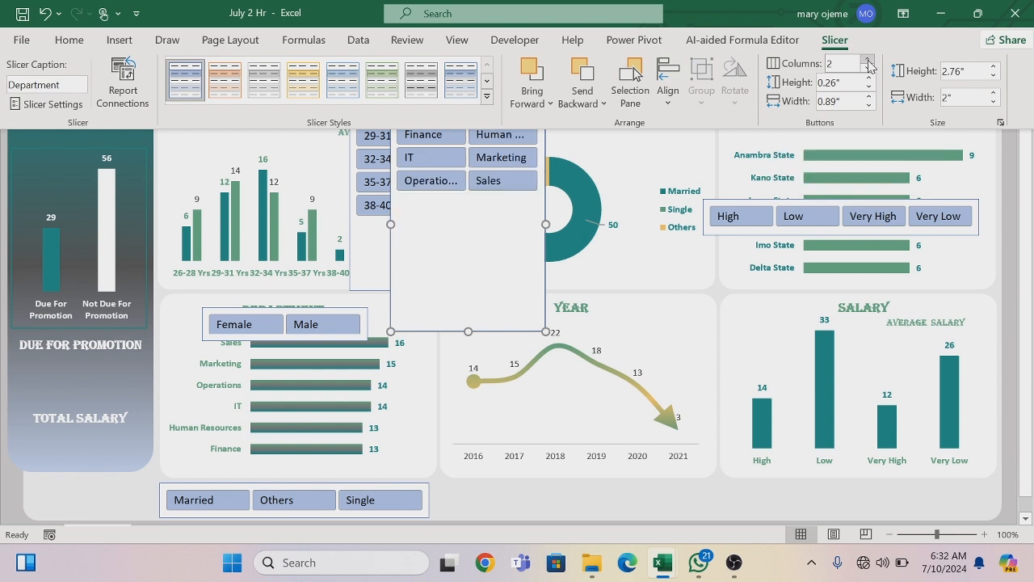
{"action": "left_click", "coordinate": [547, 224]}
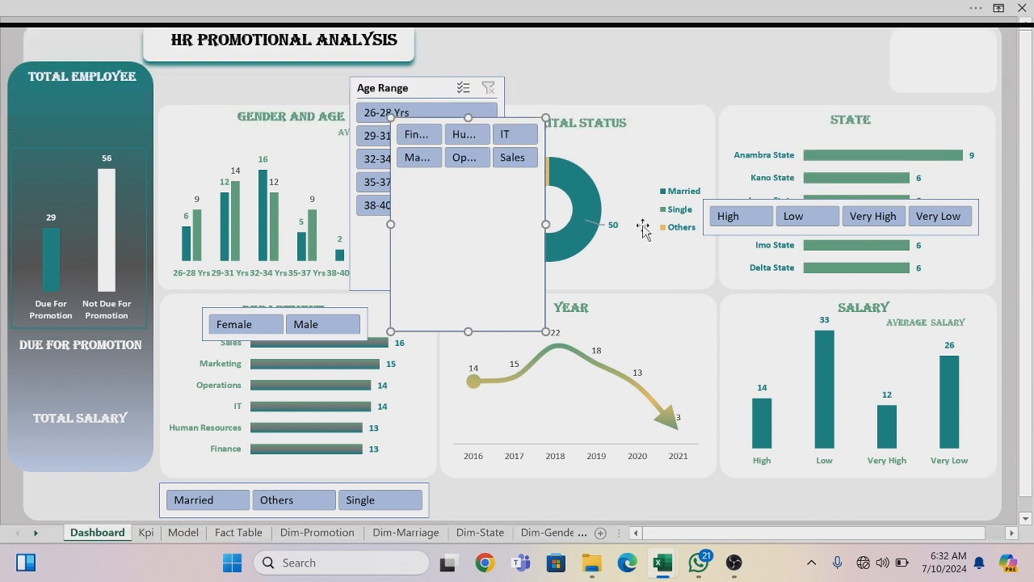
{"action": "left_click_drag", "start_coordinate": [546, 224], "coordinate": [681, 223]}
{"action": "left_click_drag", "start_coordinate": [532, 332], "coordinate": [535, 185]}
{"action": "left_click_drag", "start_coordinate": [548, 121], "coordinate": [674, 36]}
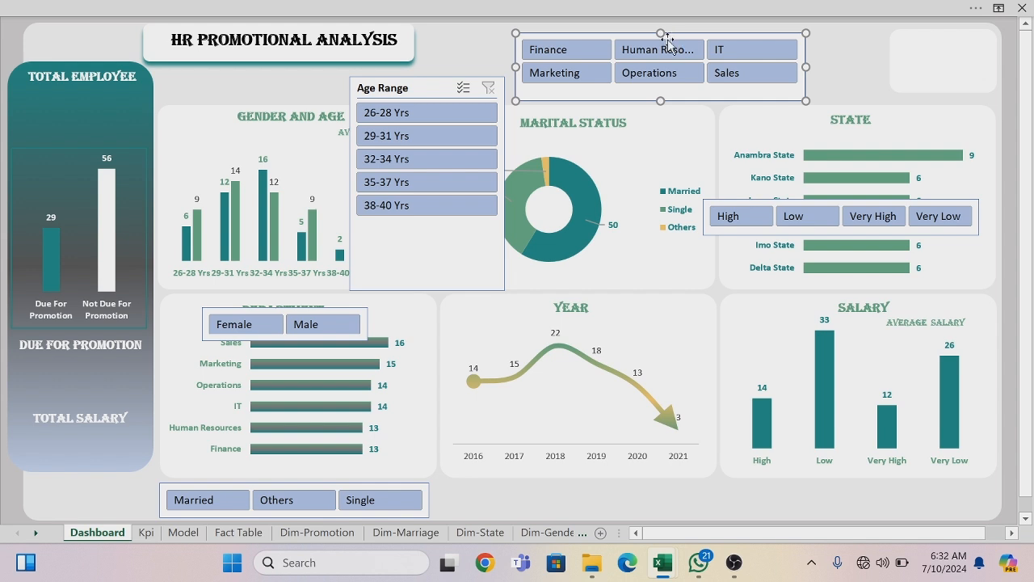
Arrange the Age Range slicer in 5 columns and resize it wide enough for full labels, with its height just below the button row
{"action": "left_click_drag", "start_coordinate": [439, 88], "coordinate": [390, 185]}
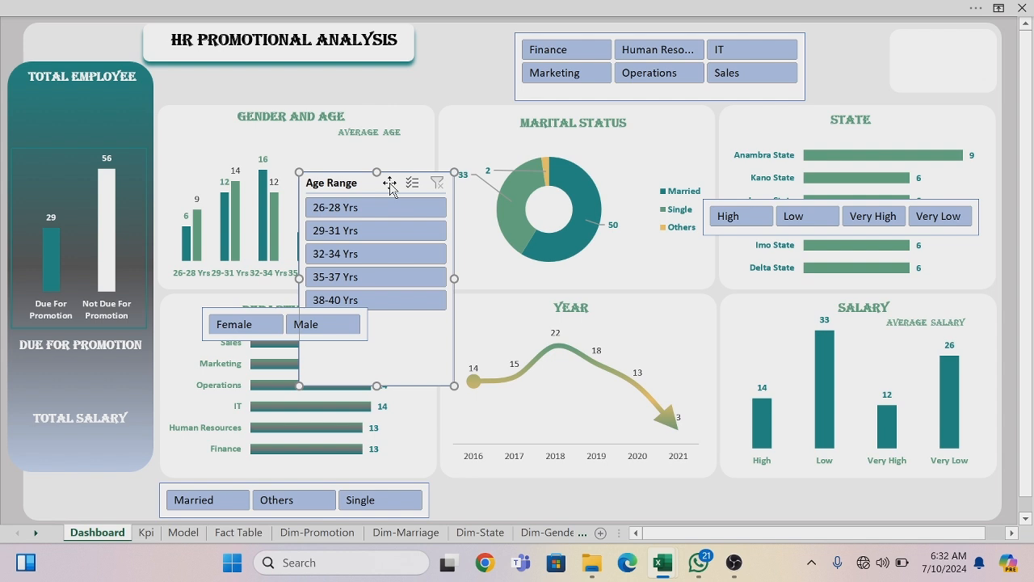
{"action": "left_click", "coordinate": [579, 9]}
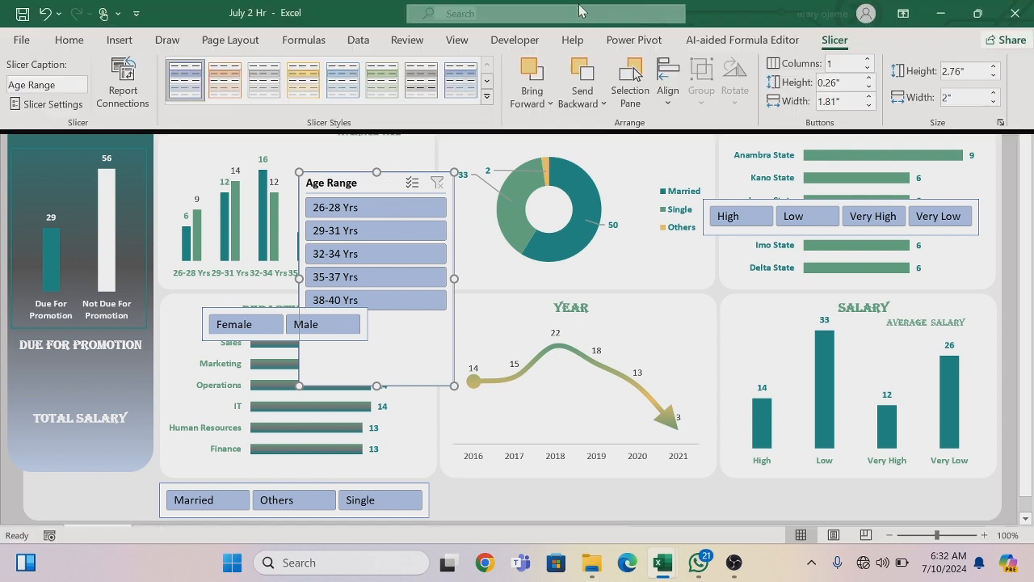
{"action": "left_click", "coordinate": [869, 59]}
{"action": "left_click", "coordinate": [870, 59]}
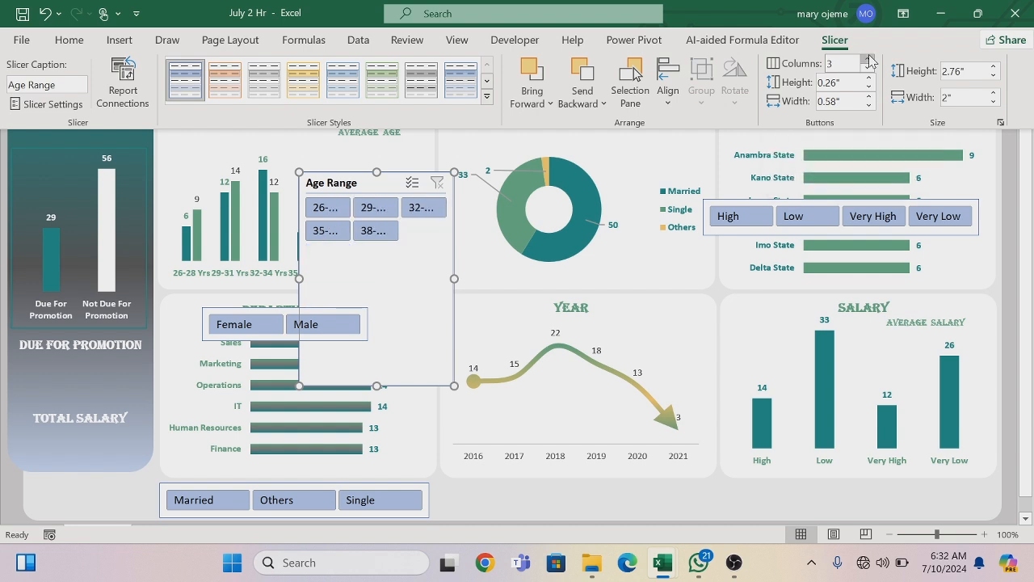
{"action": "left_click", "coordinate": [869, 59]}
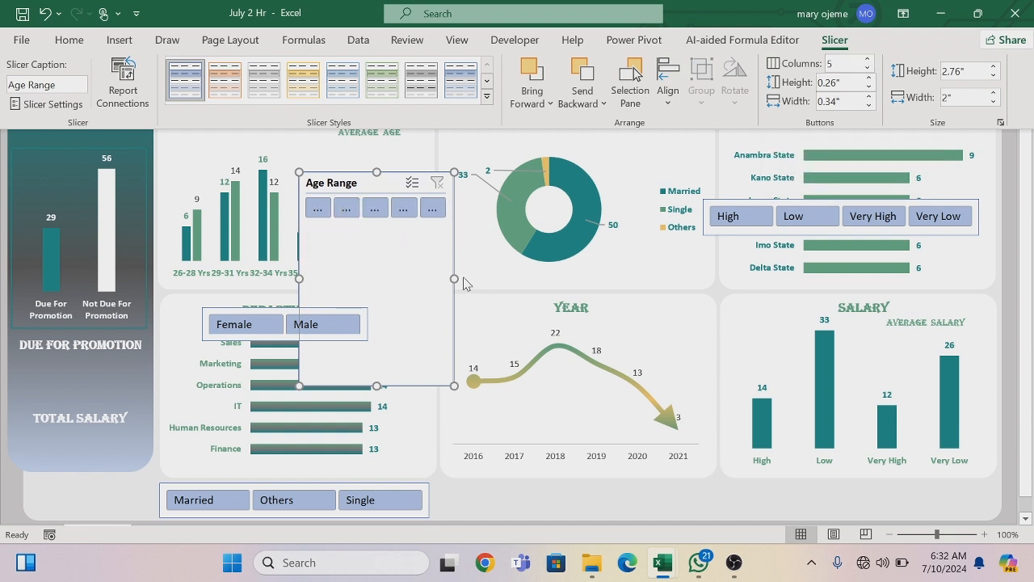
{"action": "key", "text": "ctrl+shift+F1"}
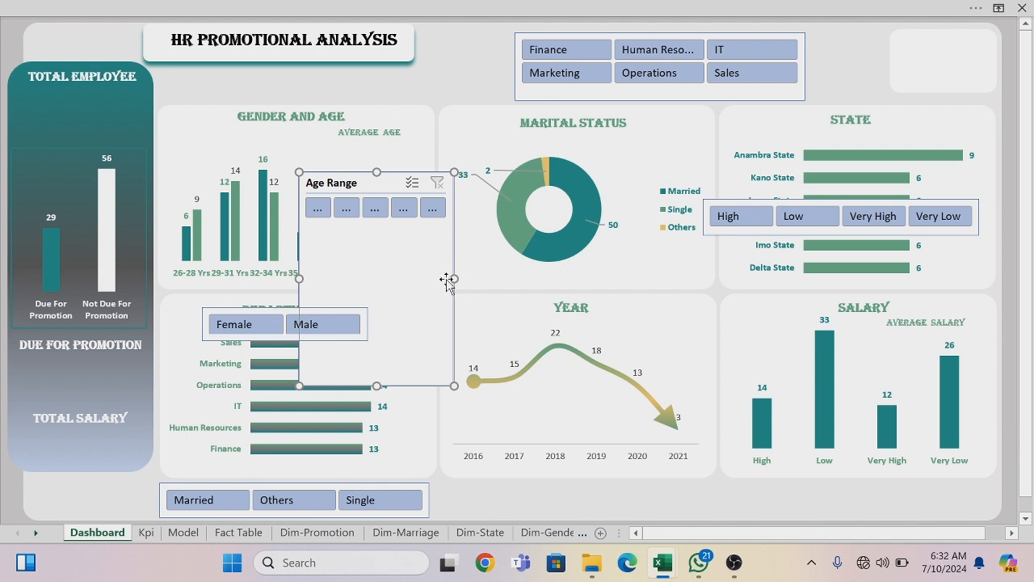
{"action": "left_click_drag", "start_coordinate": [458, 278], "coordinate": [670, 278]}
{"action": "left_click_drag", "start_coordinate": [485, 385], "coordinate": [484, 232]}
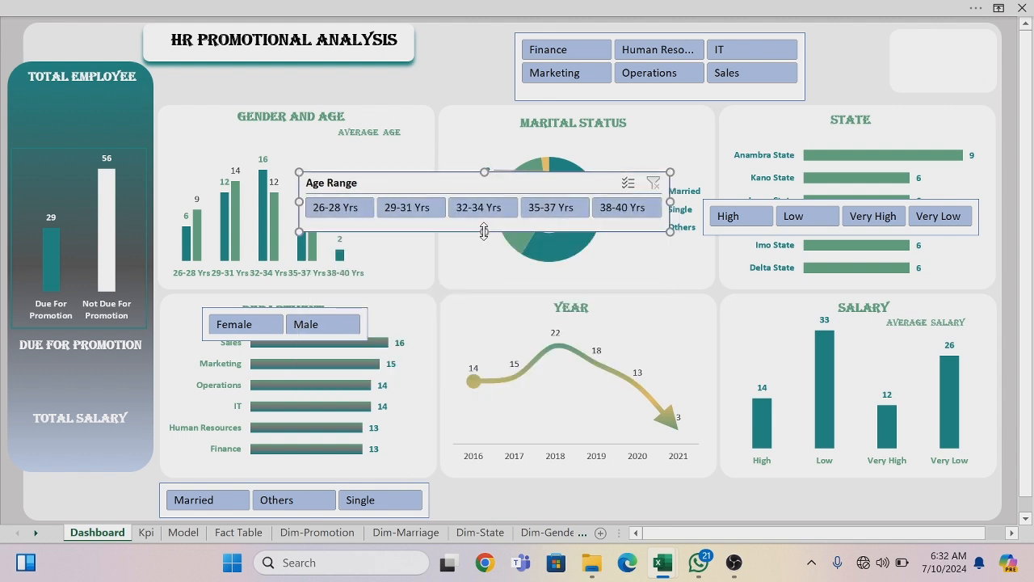
Hide the Age Range slicer's header, fit its box to the button row and place it below the Salary chart
{"action": "right_click", "coordinate": [450, 185]}
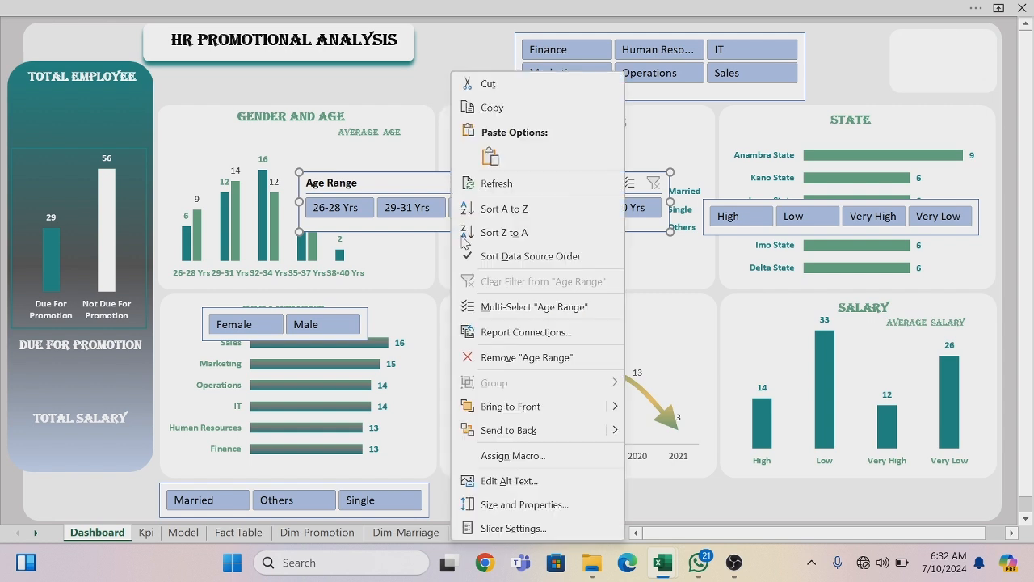
{"action": "left_click", "coordinate": [499, 529]}
{"action": "left_click", "coordinate": [360, 404]}
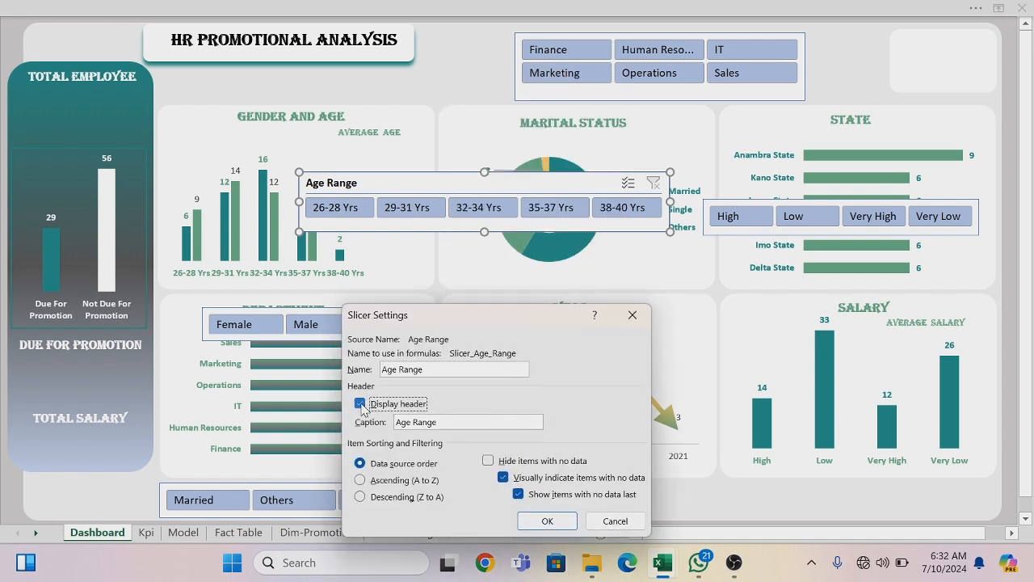
{"action": "left_click", "coordinate": [547, 521]}
{"action": "left_click_drag", "start_coordinate": [484, 231], "coordinate": [804, 481]}
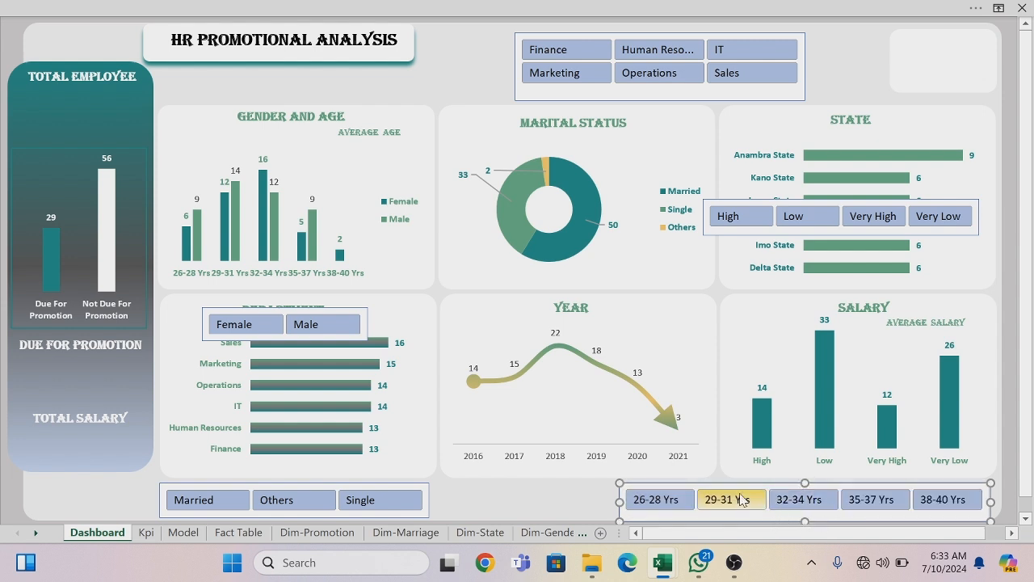
{"action": "mouse_move", "coordinate": [740, 485]}
{"action": "left_mouse_down"}
{"action": "mouse_move", "coordinate": [727, 482]}
{"action": "mouse_move", "coordinate": [746, 481]}
{"action": "left_mouse_up"}
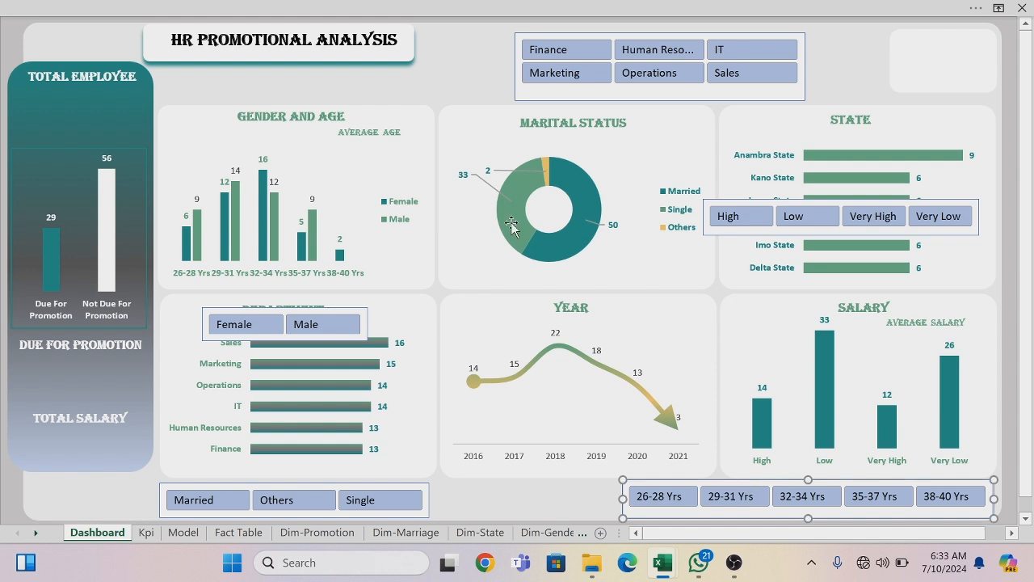
Fit the Gender slicer into the gap between the Marital Status and Age Range slicers, and level the Marital Status slicer's top edge with them
{"action": "left_click_drag", "start_coordinate": [323, 305], "coordinate": [526, 480]}
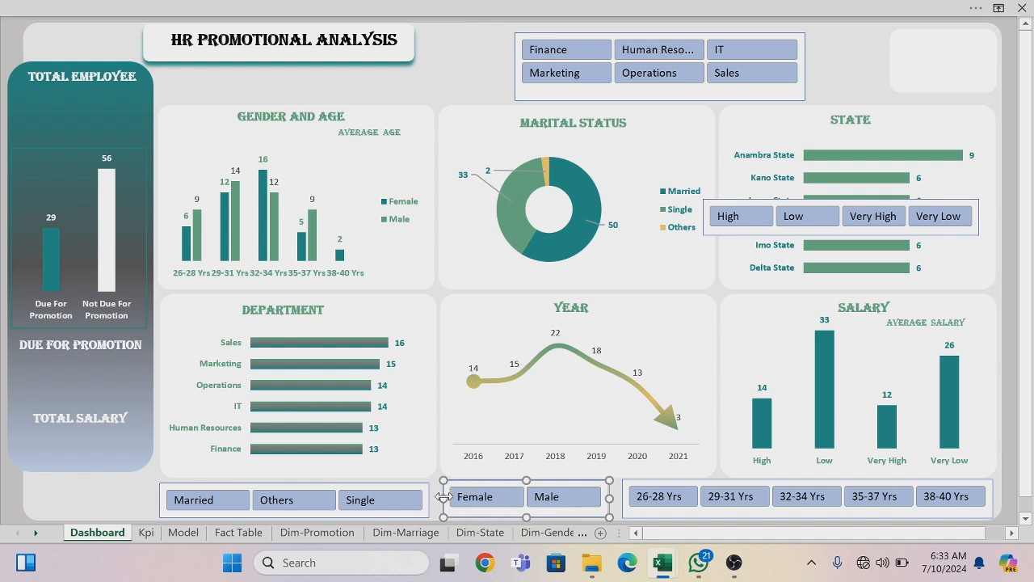
{"action": "left_click_drag", "start_coordinate": [442, 496], "coordinate": [435, 496]}
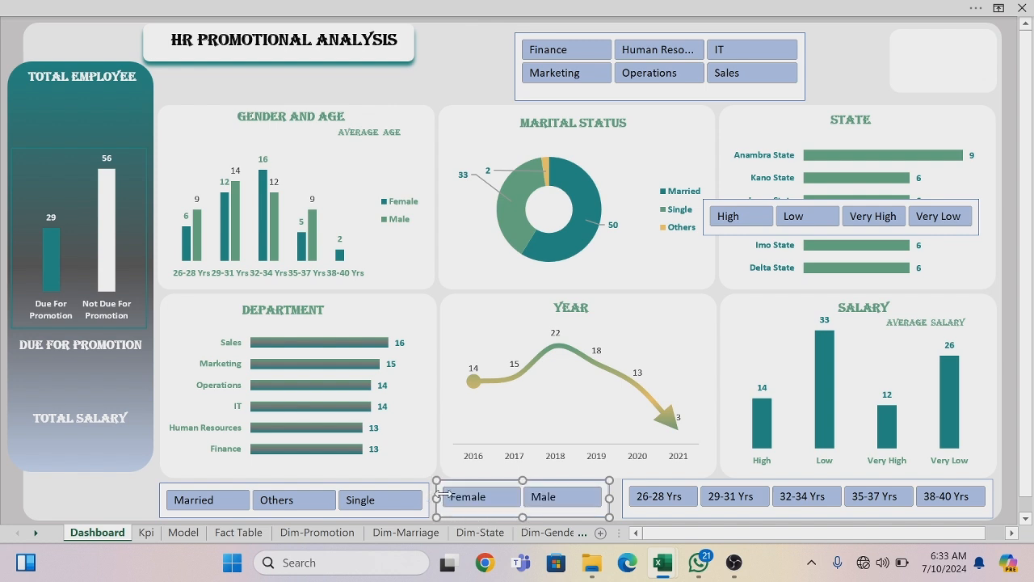
{"action": "left_click_drag", "start_coordinate": [612, 498], "coordinate": [618, 499]}
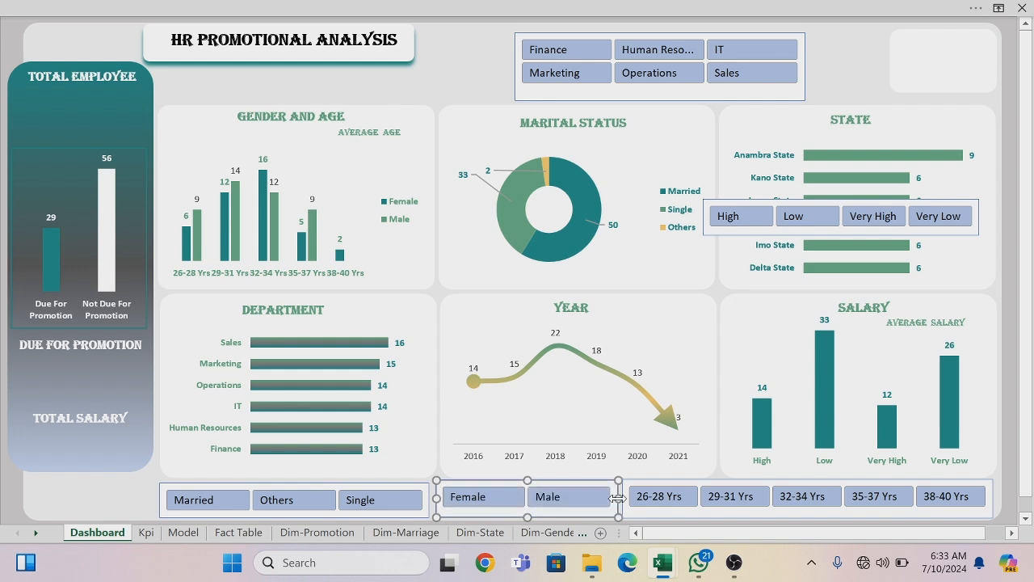
{"action": "left_click", "coordinate": [368, 485]}
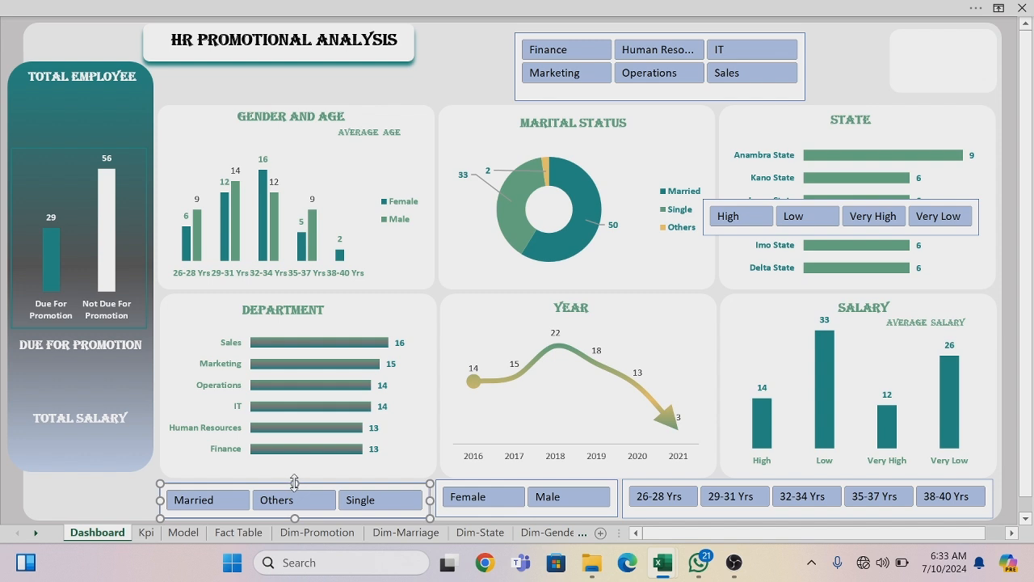
{"action": "left_click_drag", "start_coordinate": [294, 482], "coordinate": [295, 480]}
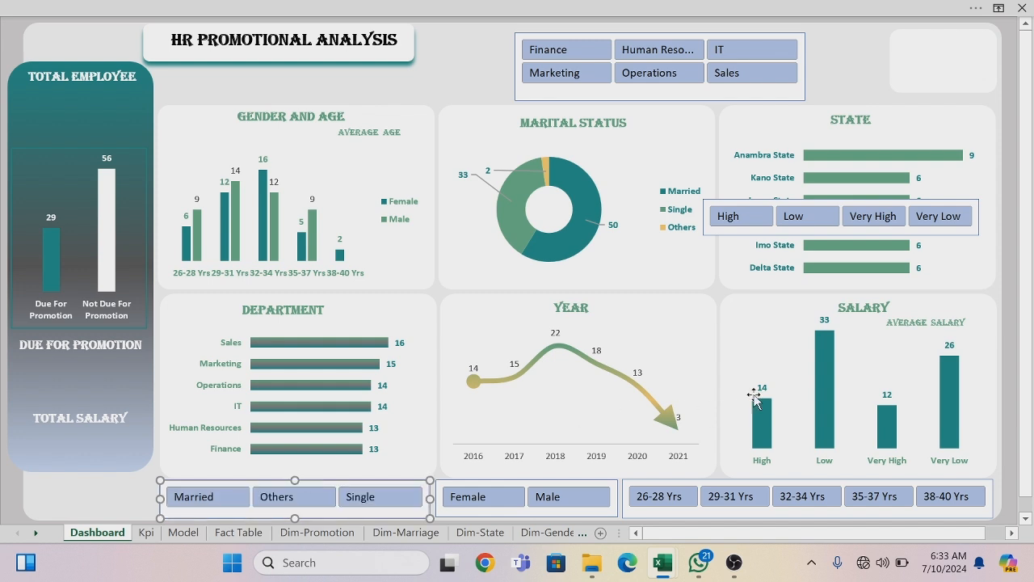
Move the Salary Range slicer between the dashboard title and the Gender and Age chart
{"action": "left_click_drag", "start_coordinate": [743, 235], "coordinate": [194, 99]}
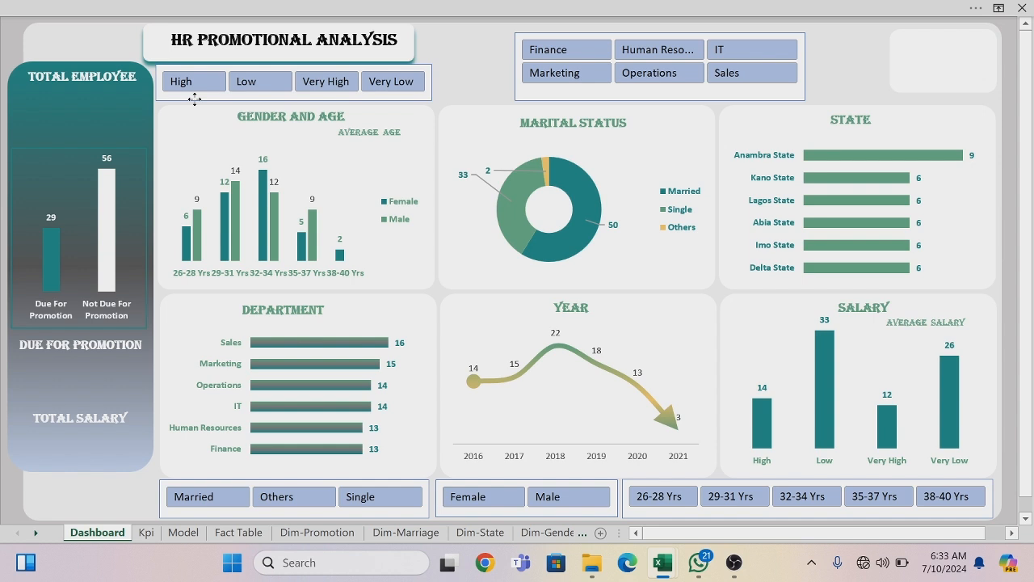
{"action": "left_click_drag", "start_coordinate": [193, 99], "coordinate": [194, 99]}
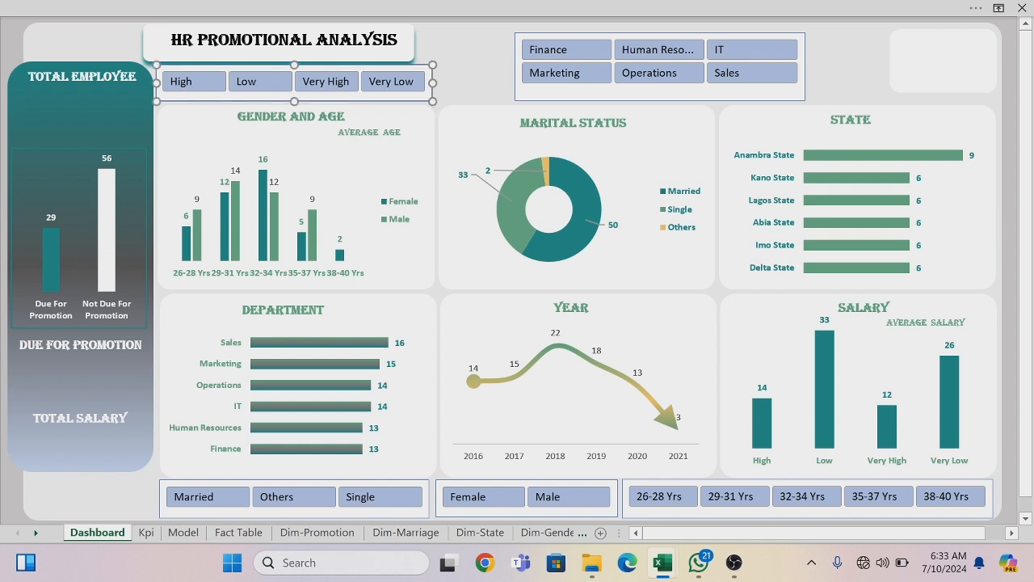
Trim the Department slicer's height to its two button rows and shift it slightly right
{"action": "left_click", "coordinate": [531, 95]}
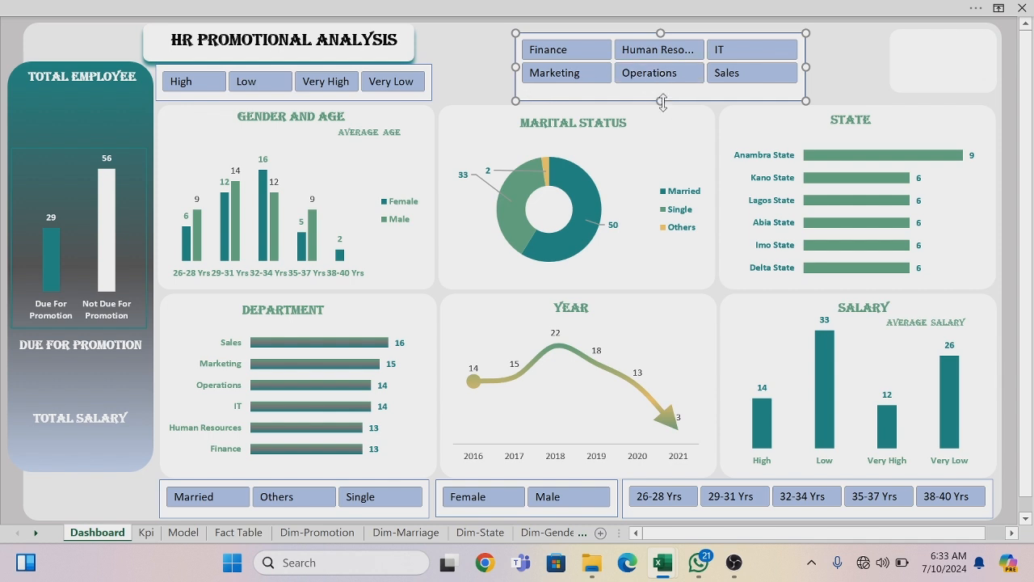
{"action": "left_click_drag", "start_coordinate": [661, 101], "coordinate": [660, 95]}
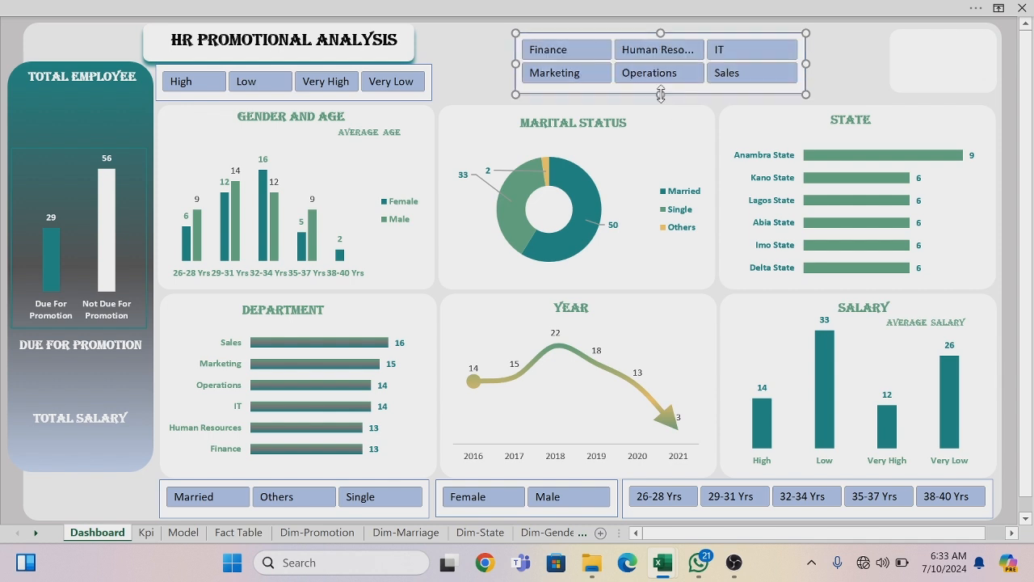
{"action": "mouse_move", "coordinate": [641, 32]}
{"action": "left_mouse_down"}
{"action": "mouse_move", "coordinate": [644, 41]}
{"action": "mouse_move", "coordinate": [661, 29]}
{"action": "left_mouse_up"}
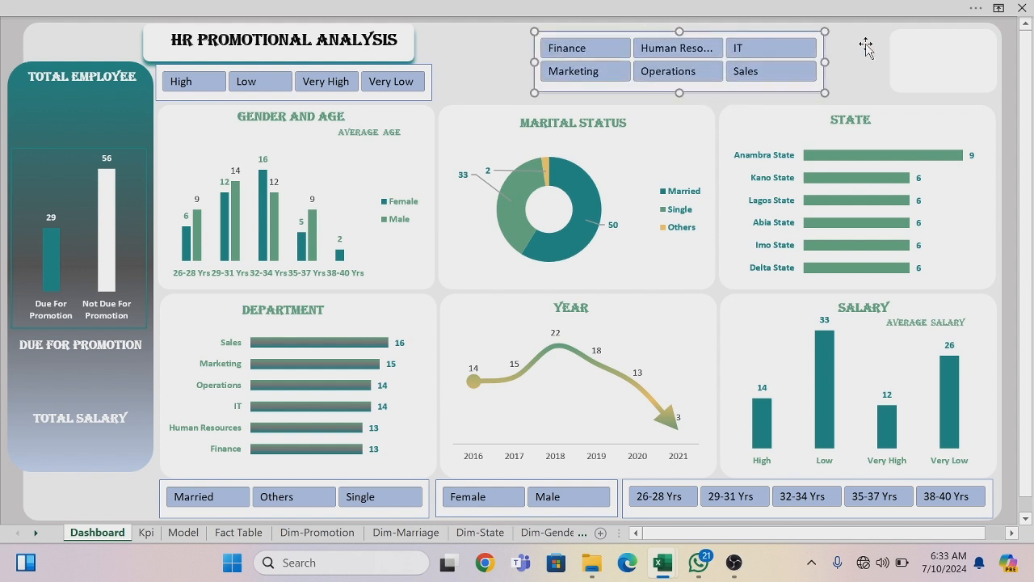
Duplicate the blank rounded card, place the copy beside the dashboard title and shift the Department slicer right to make room
{"action": "left_click", "coordinate": [912, 57]}
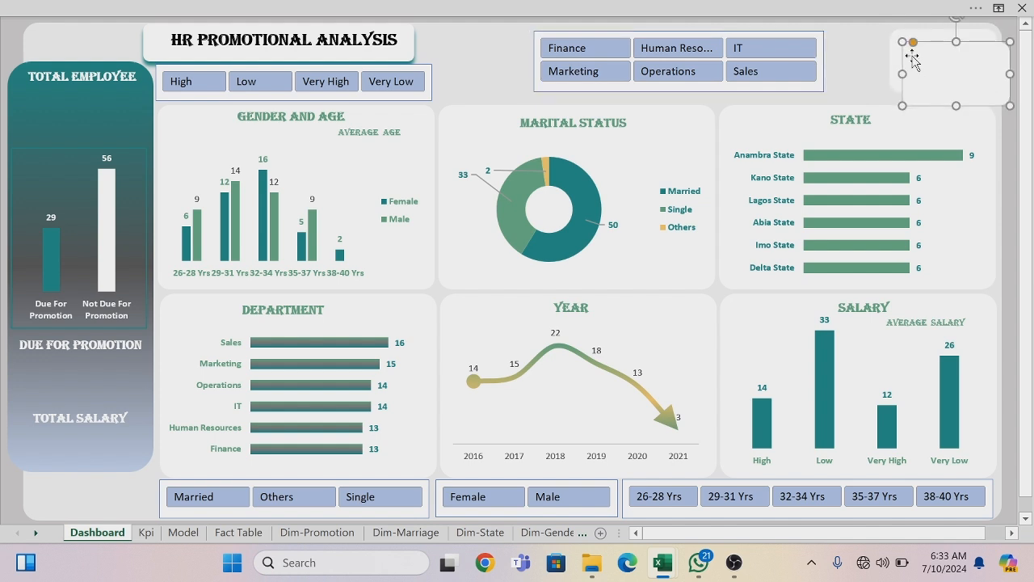
{"action": "left_click_drag", "start_coordinate": [916, 69], "coordinate": [458, 49]}
{"action": "left_click_drag", "start_coordinate": [602, 30], "coordinate": [625, 29]}
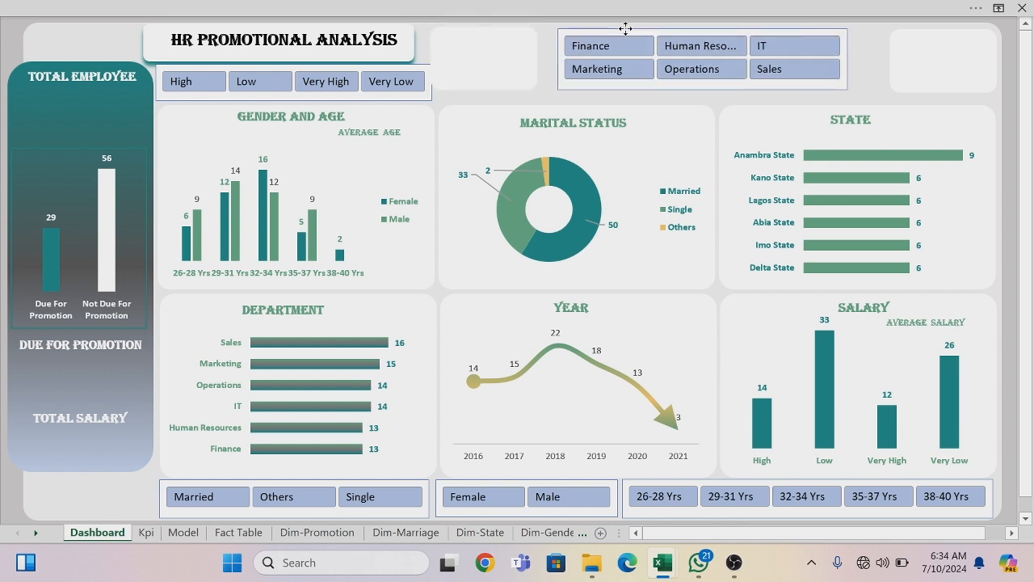
{"action": "left_click", "coordinate": [477, 68]}
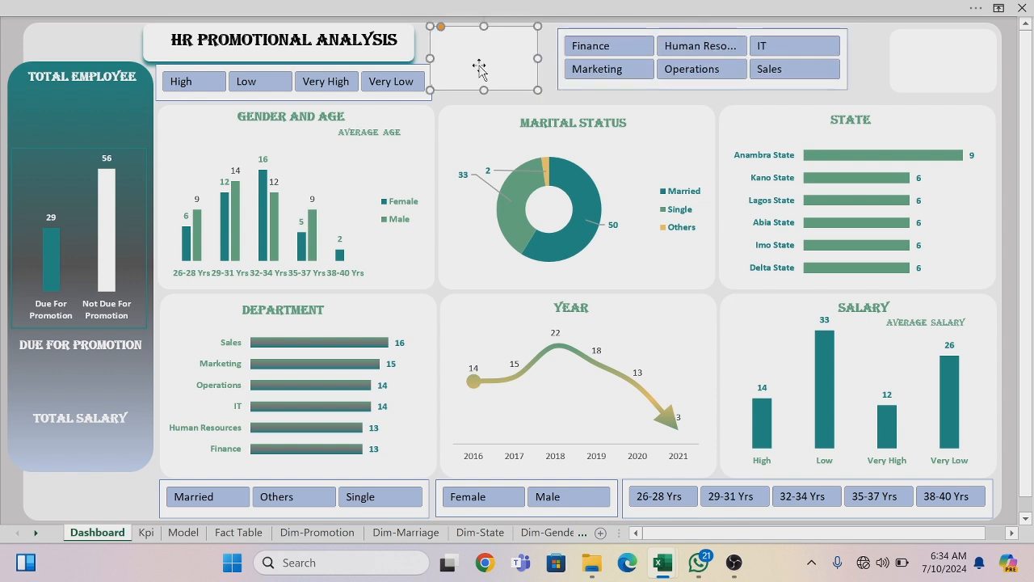
Narrow the Salary Range slicer to clear the blank card beside it and reduce its height slightly
{"action": "left_click", "coordinate": [390, 96]}
{"action": "left_click_drag", "start_coordinate": [433, 82], "coordinate": [422, 82]}
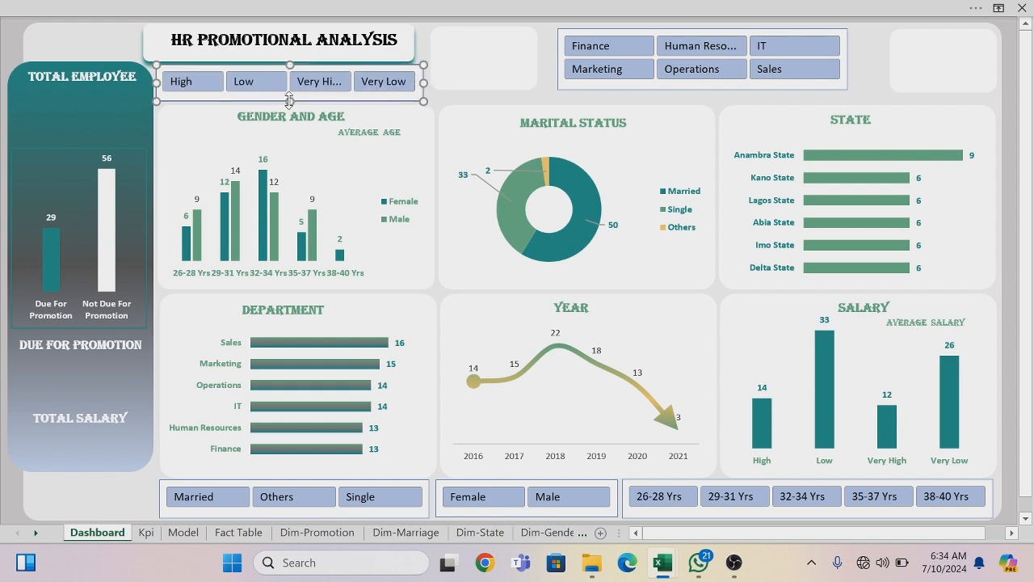
{"action": "left_click_drag", "start_coordinate": [288, 101], "coordinate": [288, 98]}
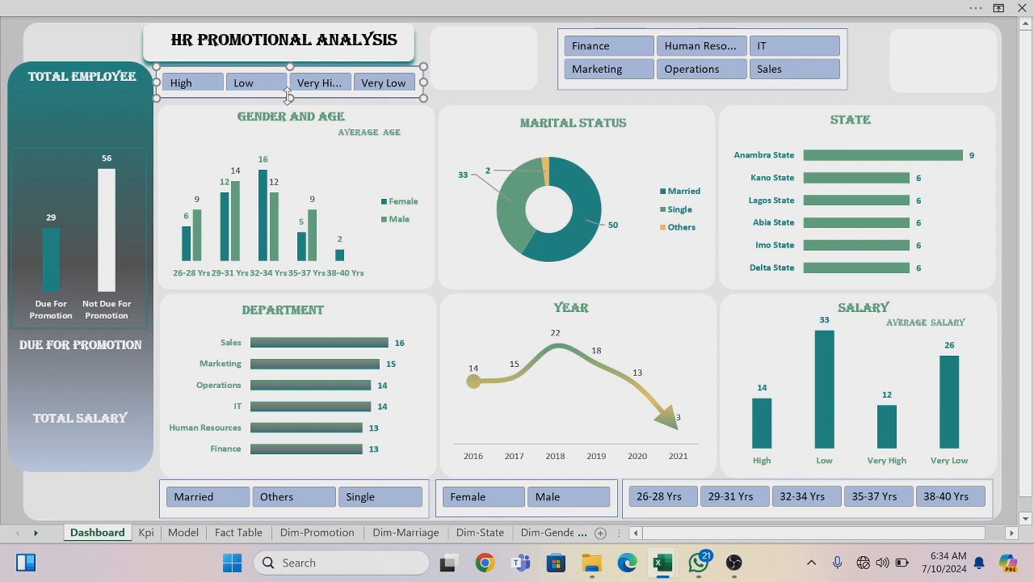
Make the blank card beside the dashboard title taller and nudge it slightly left
{"action": "left_click", "coordinate": [475, 69]}
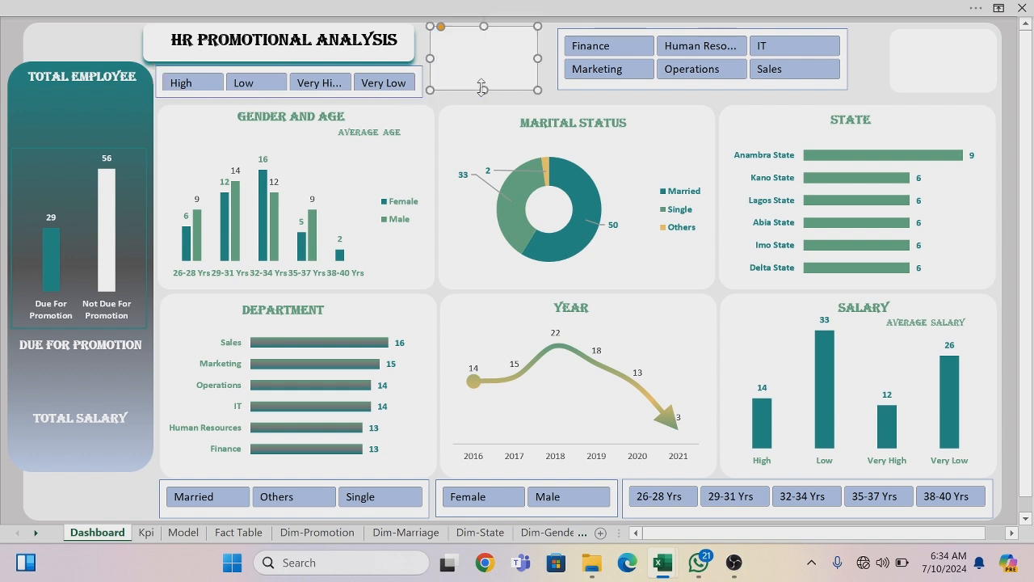
{"action": "left_click_drag", "start_coordinate": [483, 90], "coordinate": [483, 101]}
{"action": "mouse_move", "coordinate": [444, 27]}
{"action": "left_mouse_down"}
{"action": "mouse_move", "coordinate": [433, 29]}
{"action": "mouse_move", "coordinate": [452, 36]}
{"action": "left_mouse_up"}
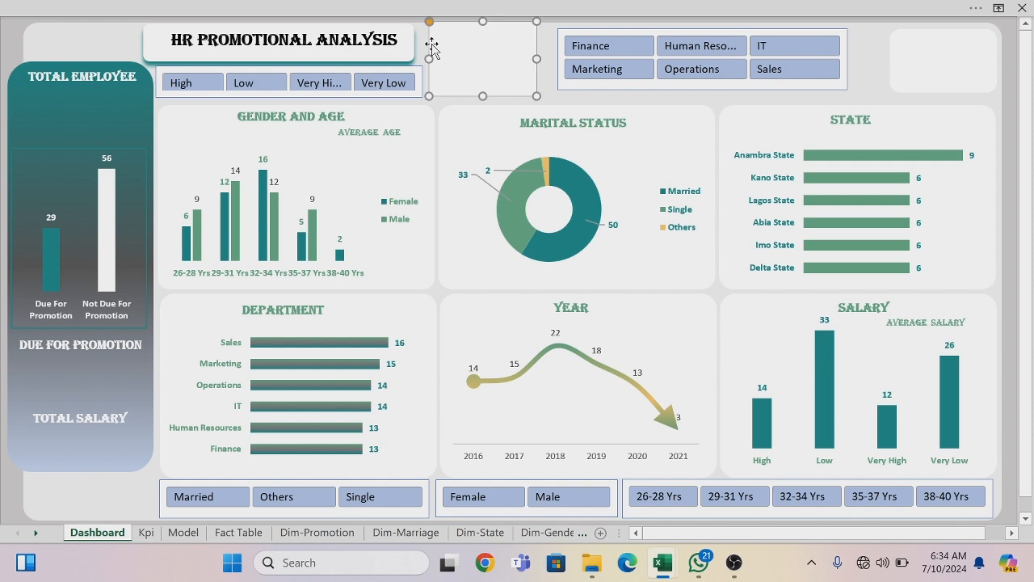
{"action": "key", "text": "Left"}
{"action": "key", "text": "Left"}
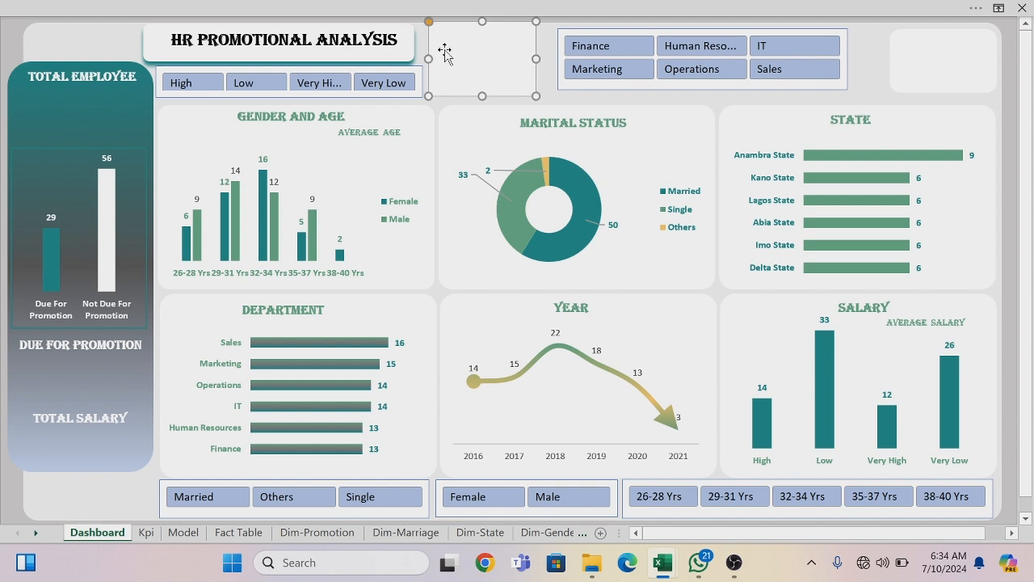
Nudge the blank card beside the dashboard title slightly down and widen the title's text box a little to the right
{"action": "key", "text": "Down"}
{"action": "key", "text": "Down"}
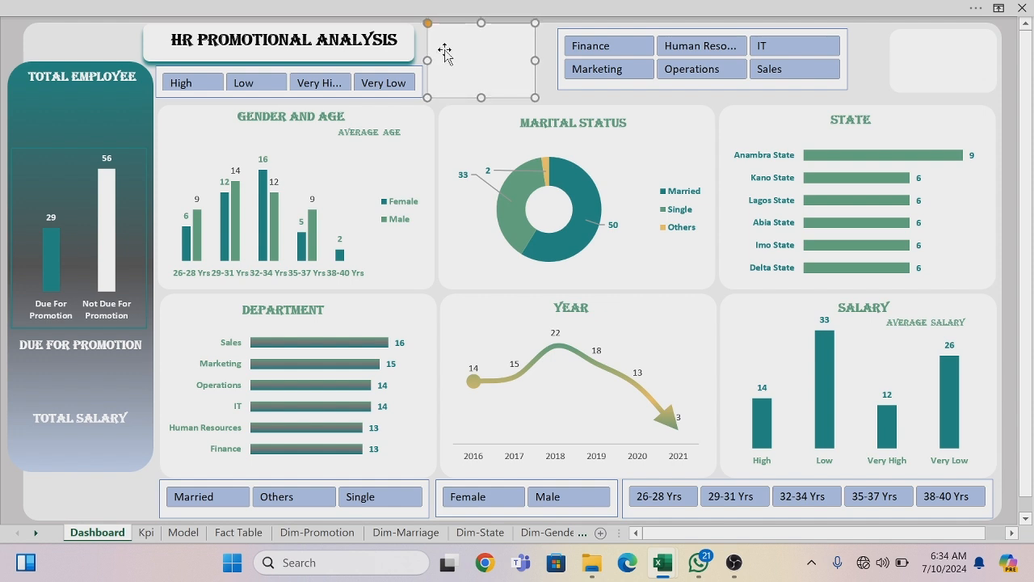
{"action": "left_click", "coordinate": [398, 40]}
{"action": "left_click_drag", "start_coordinate": [415, 40], "coordinate": [423, 41]}
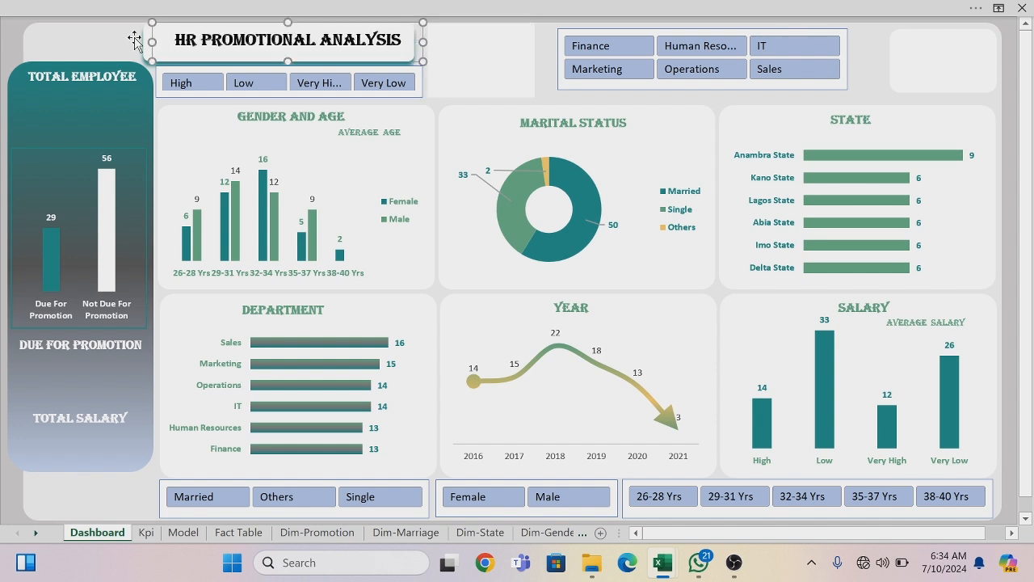
{"action": "left_click", "coordinate": [92, 37]}
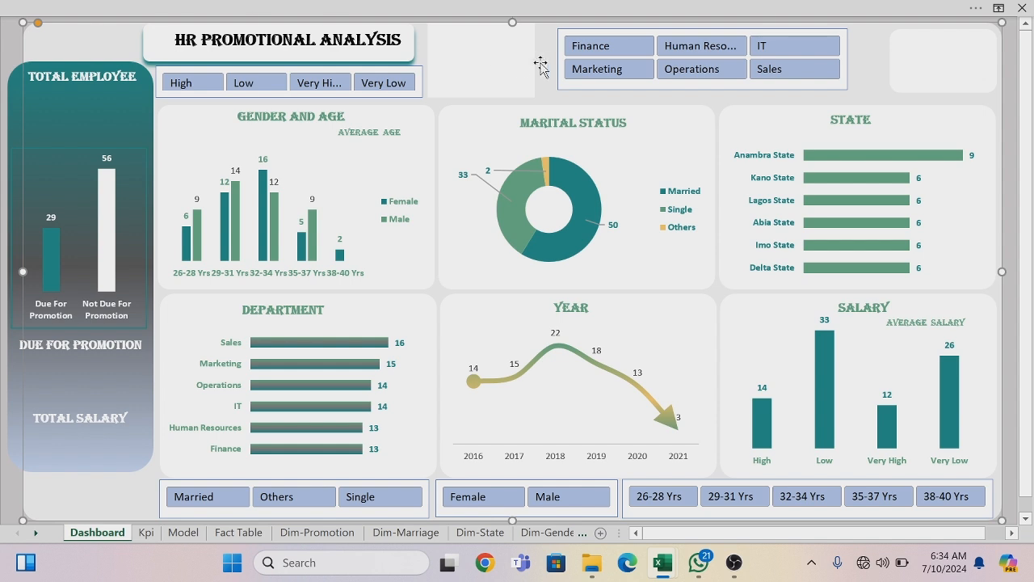
Widen the Department slicer leftward toward the blank card beside the title and increase its height slightly
{"action": "left_click", "coordinate": [559, 61]}
{"action": "left_click_drag", "start_coordinate": [557, 59], "coordinate": [538, 58]}
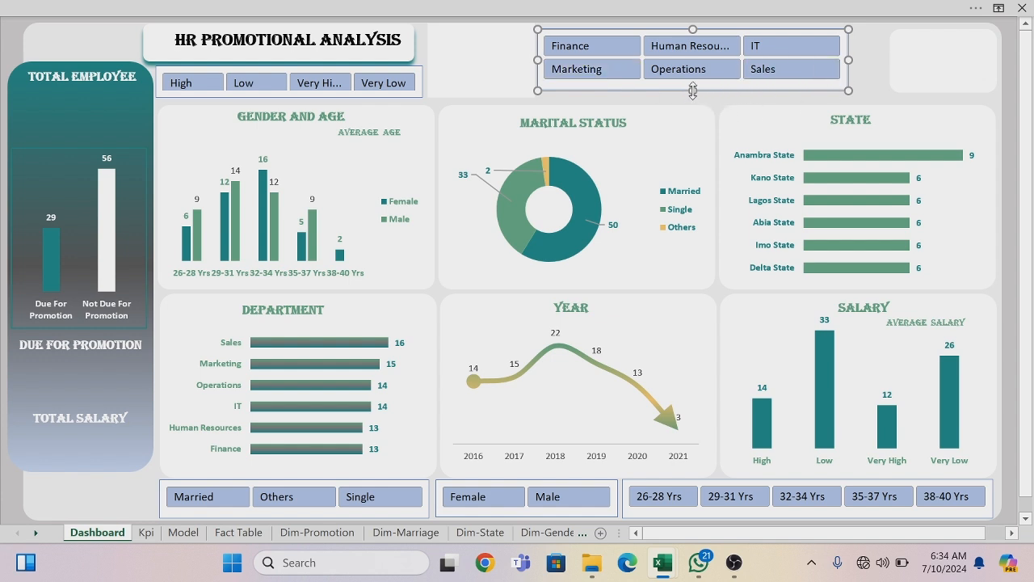
{"action": "left_click_drag", "start_coordinate": [693, 91], "coordinate": [693, 97]}
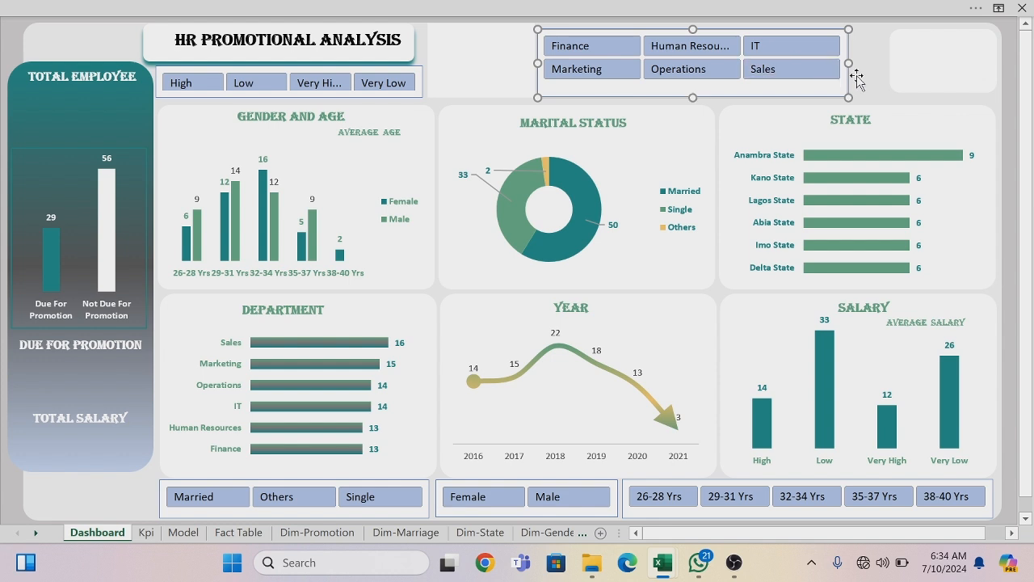
{"action": "left_click", "coordinate": [895, 64]}
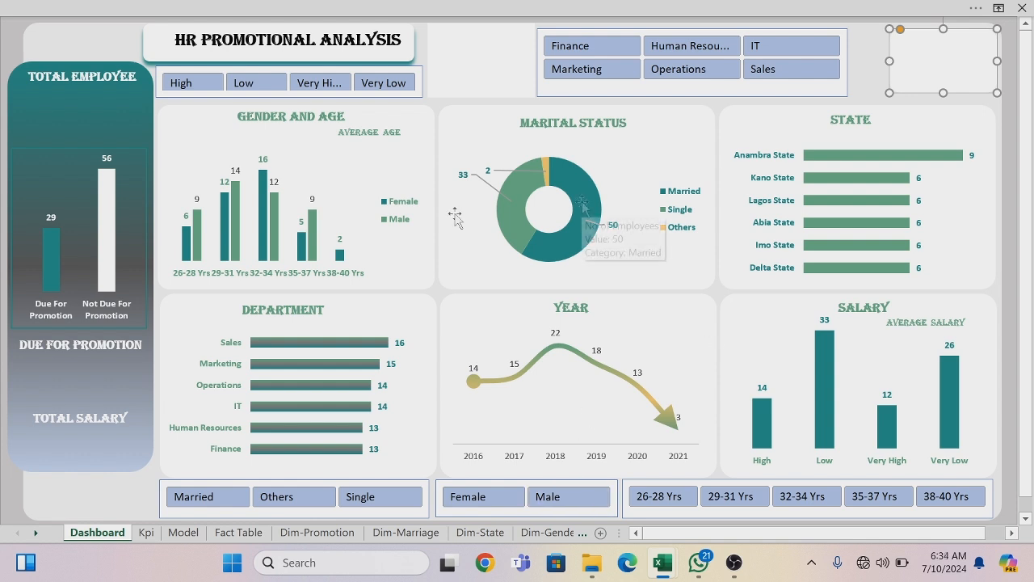
{"action": "mouse_move", "coordinate": [583, 205]}
Create a new slicer style from the Department slicer and set the Whole Slicer font to Calibri (Body), bold, white
{"action": "left_click", "coordinate": [570, 88]}
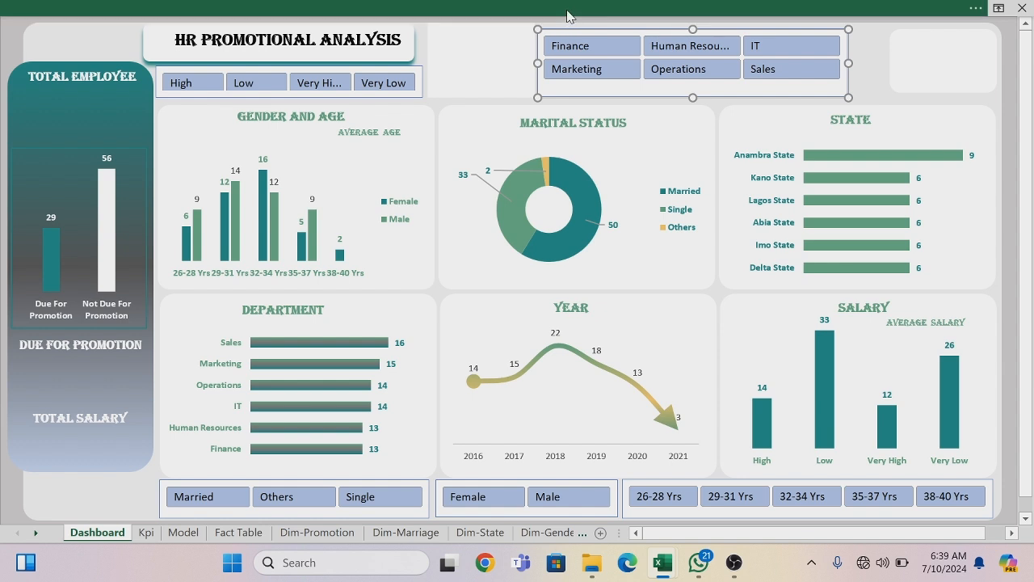
{"action": "left_click", "coordinate": [568, 15]}
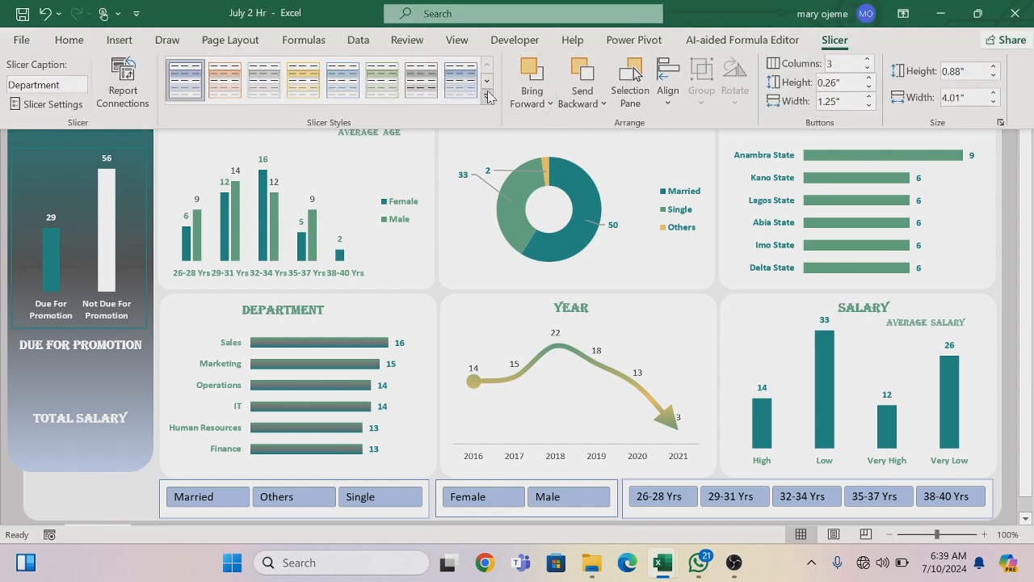
{"action": "left_click", "coordinate": [487, 98]}
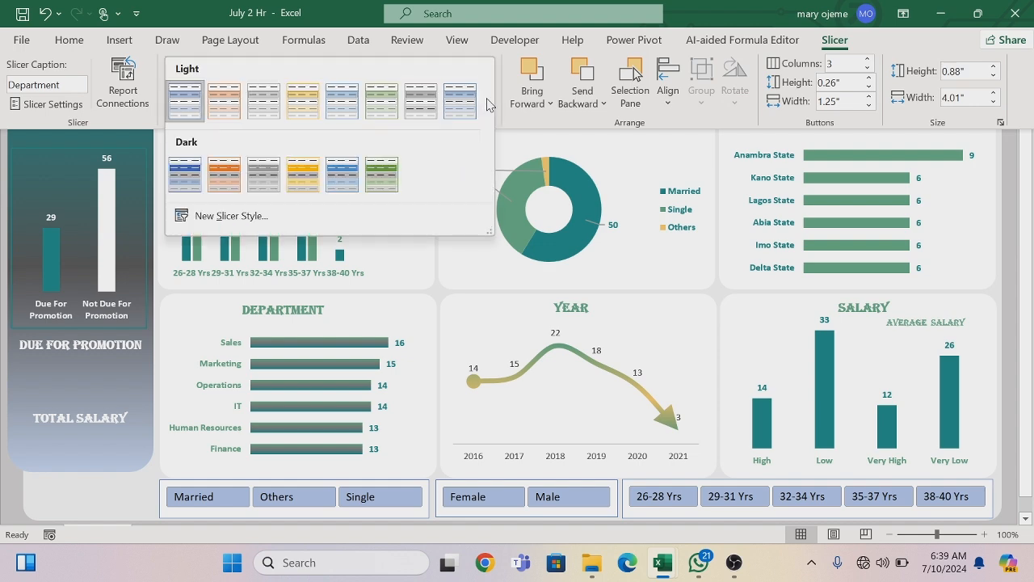
{"action": "left_click", "coordinate": [230, 216]}
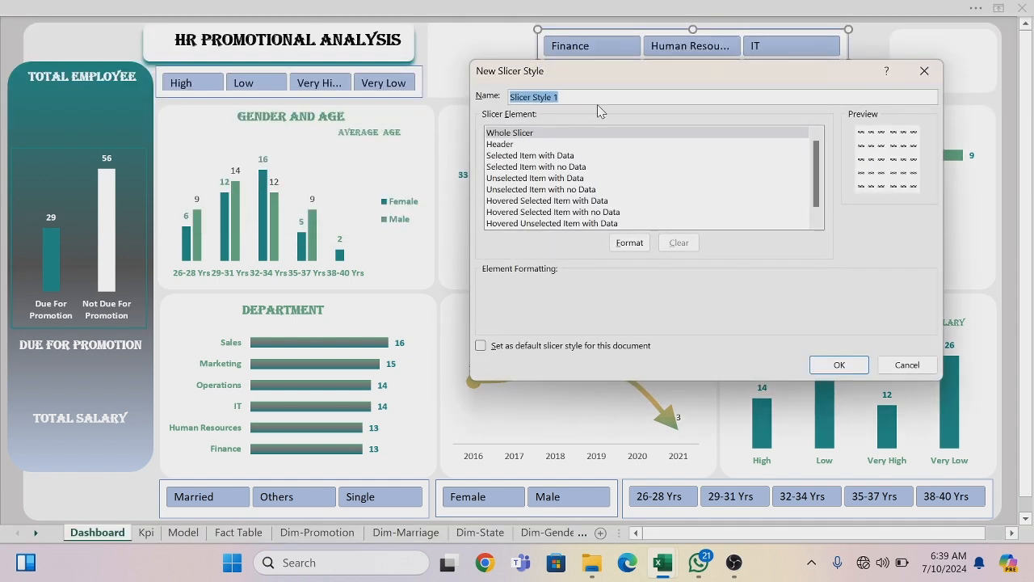
{"action": "left_click", "coordinate": [524, 135]}
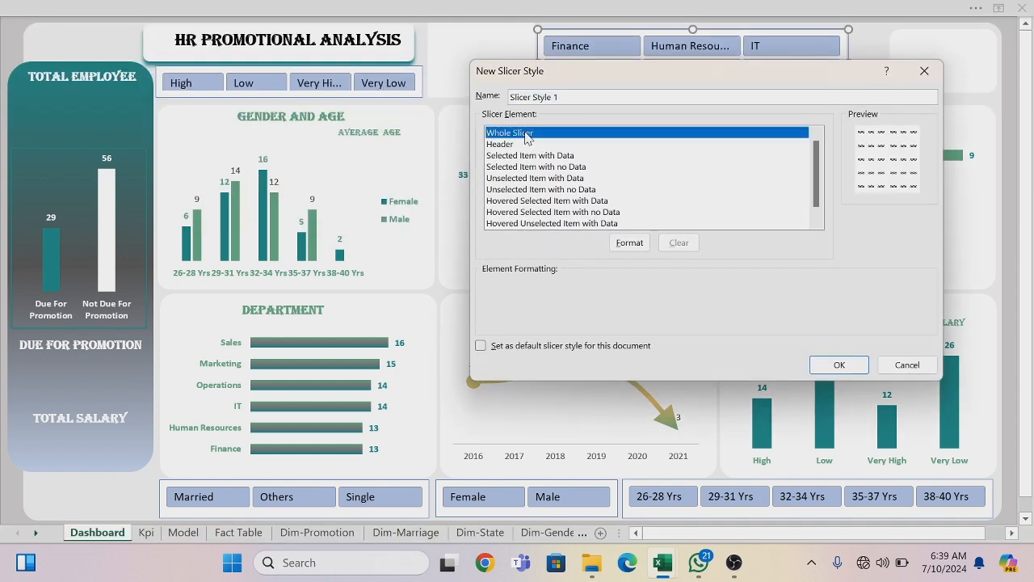
{"action": "left_click", "coordinate": [627, 243]}
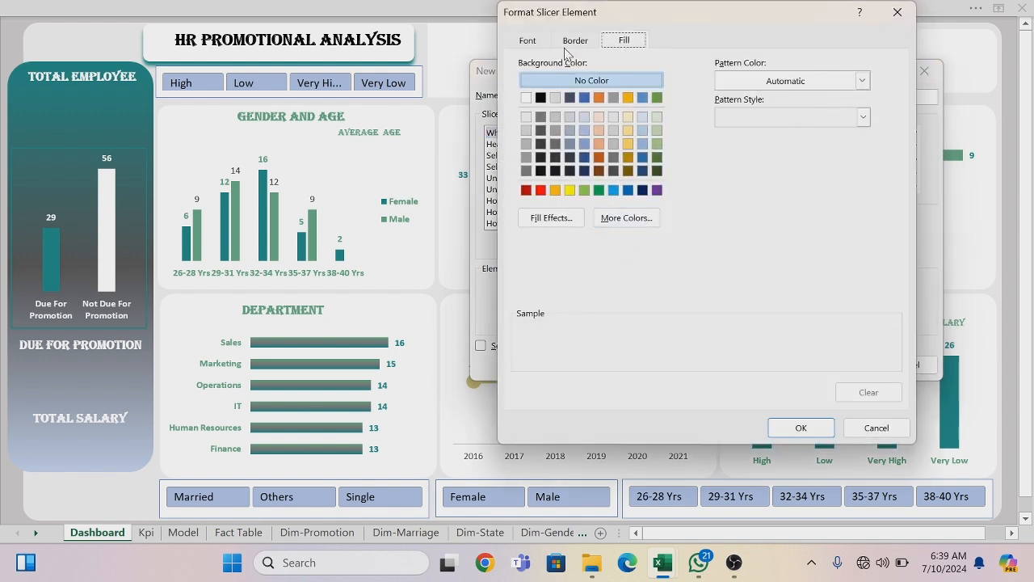
{"action": "left_click", "coordinate": [529, 42]}
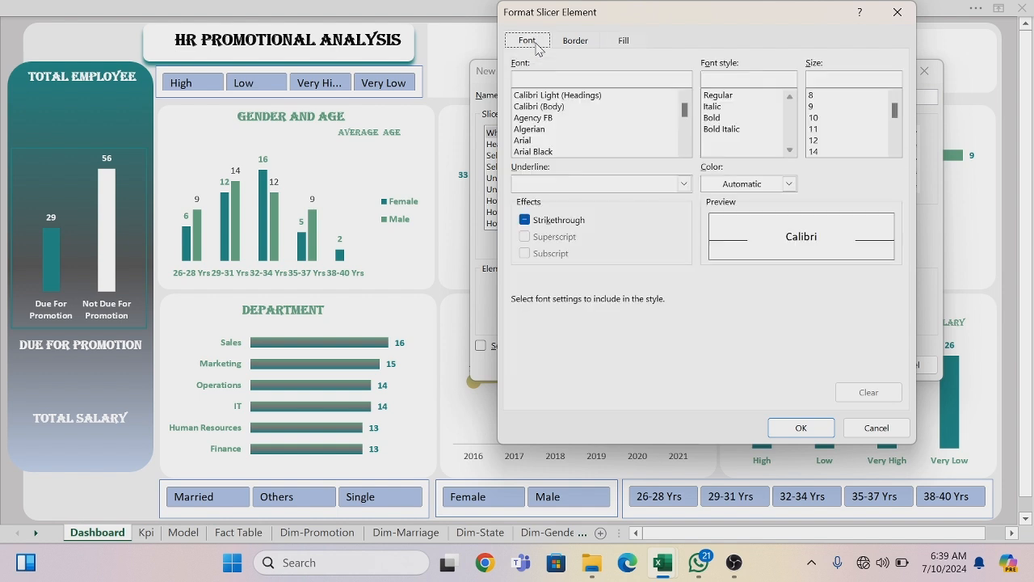
{"action": "left_click", "coordinate": [558, 95]}
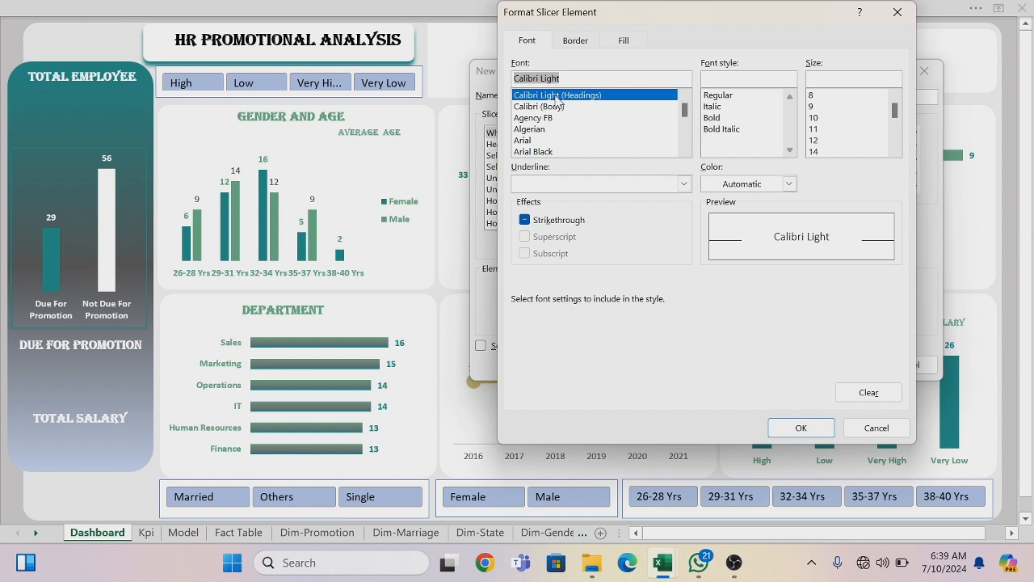
{"action": "left_click", "coordinate": [556, 106]}
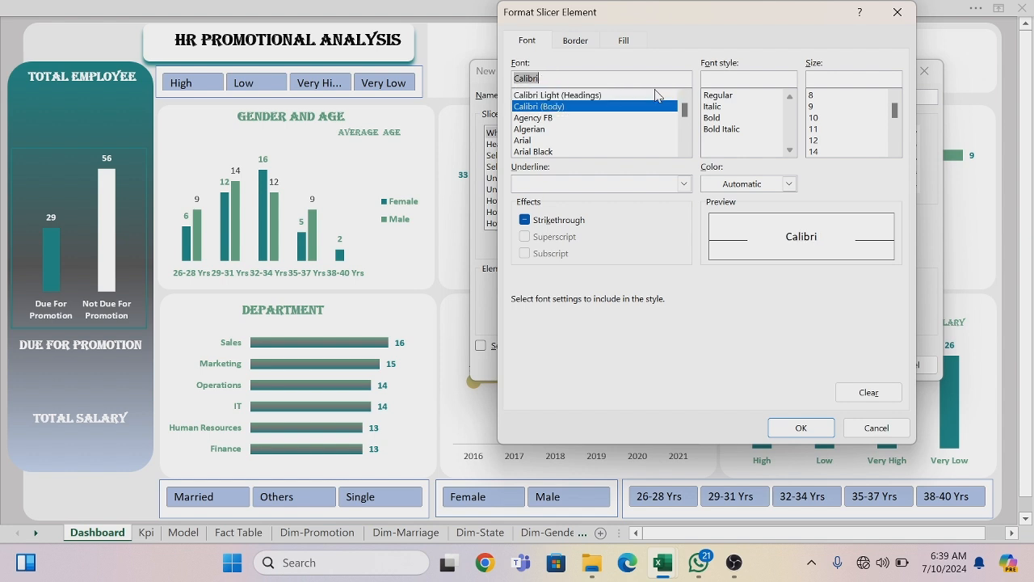
{"action": "left_click", "coordinate": [714, 118]}
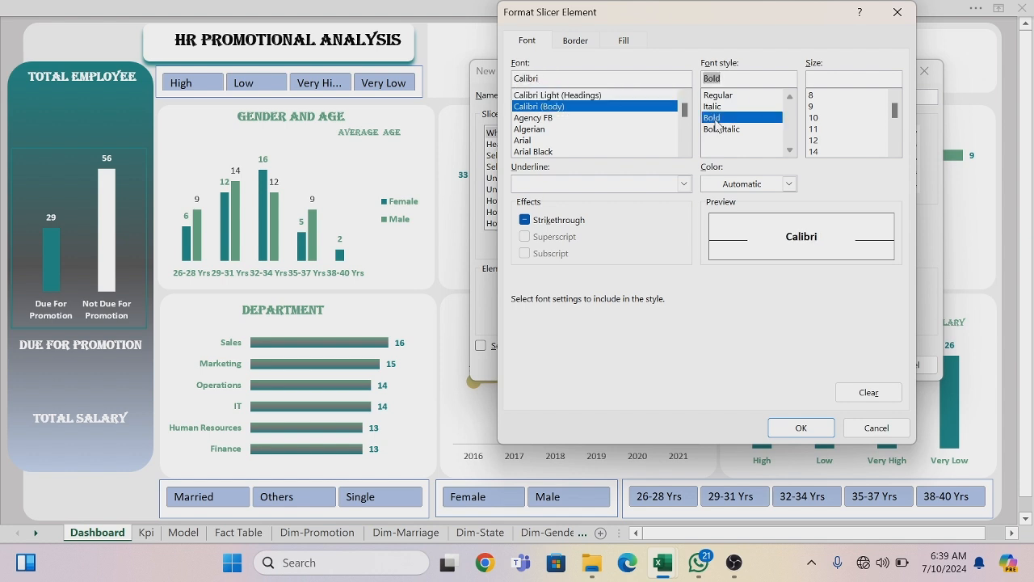
{"action": "left_click", "coordinate": [790, 185]}
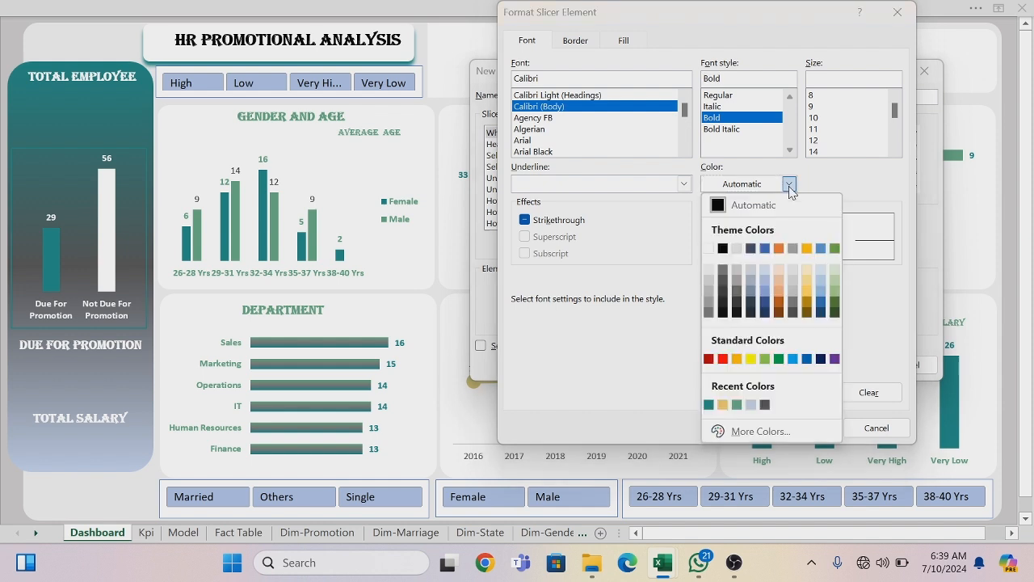
{"action": "left_click", "coordinate": [708, 252]}
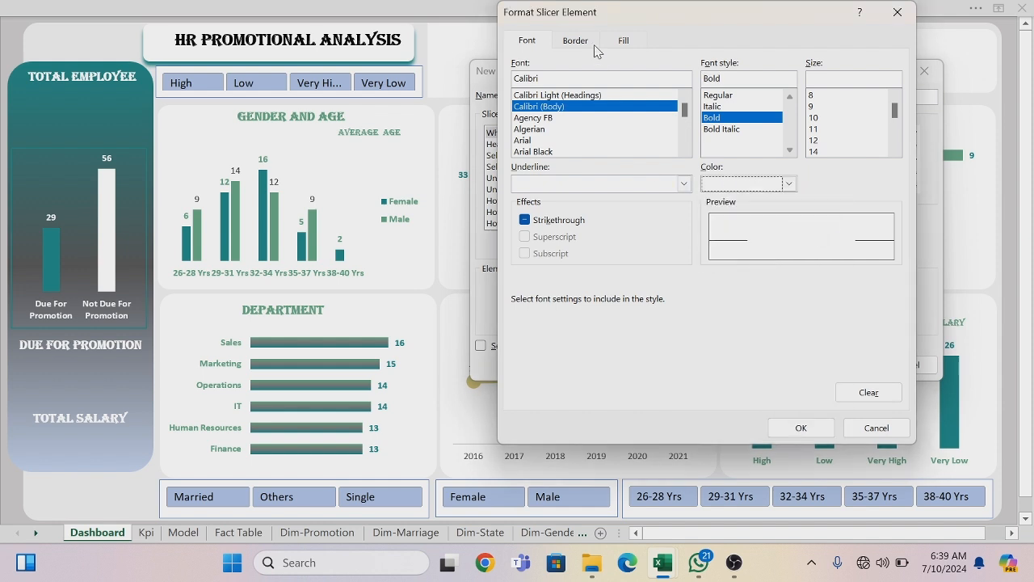
Give the Whole Slicer element a custom light grey background fill and confirm its formatting
{"action": "left_click", "coordinate": [620, 42]}
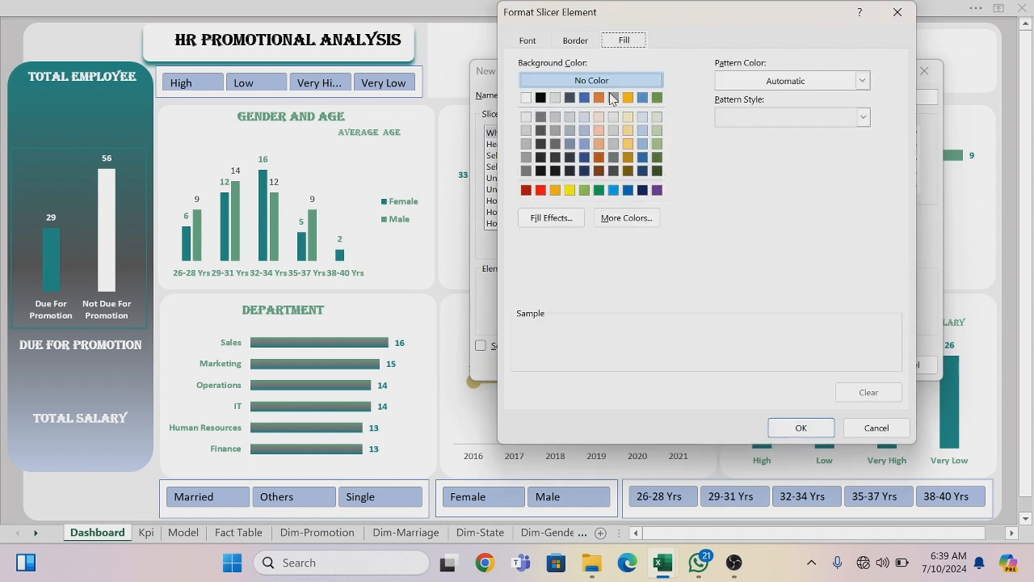
{"action": "left_click", "coordinate": [638, 219]}
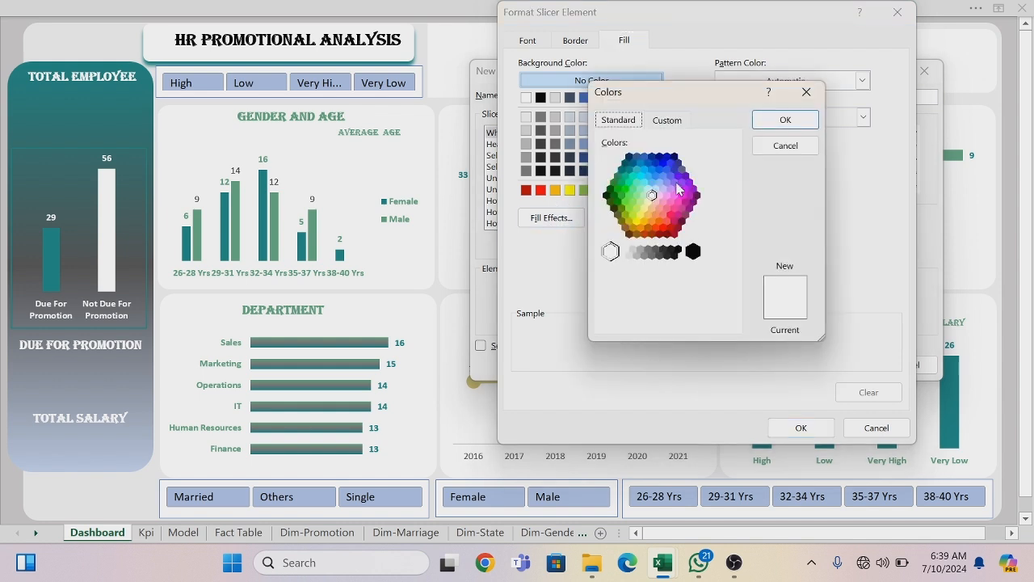
{"action": "left_click", "coordinate": [668, 121]}
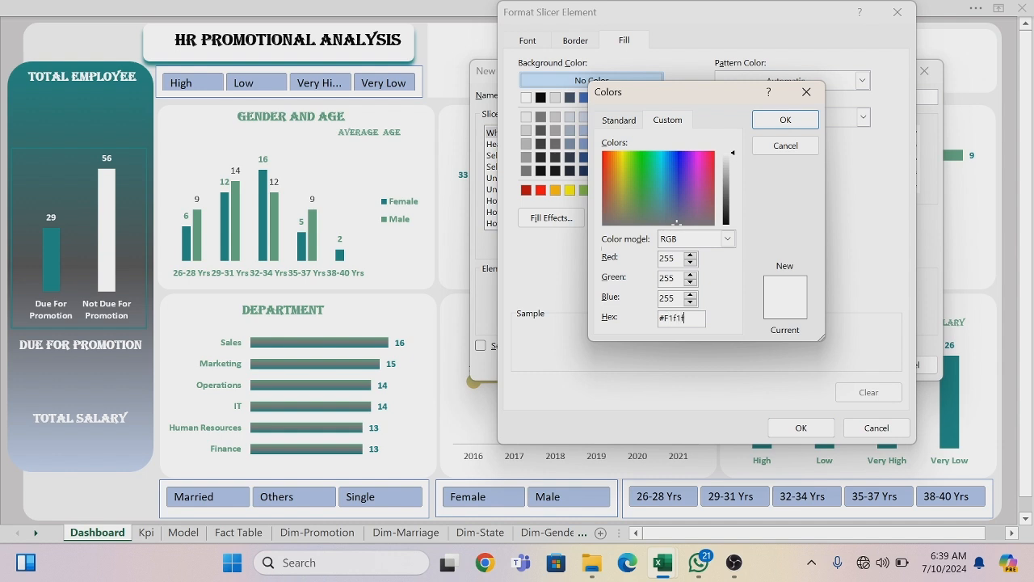
{"action": "left_click", "coordinate": [785, 120]}
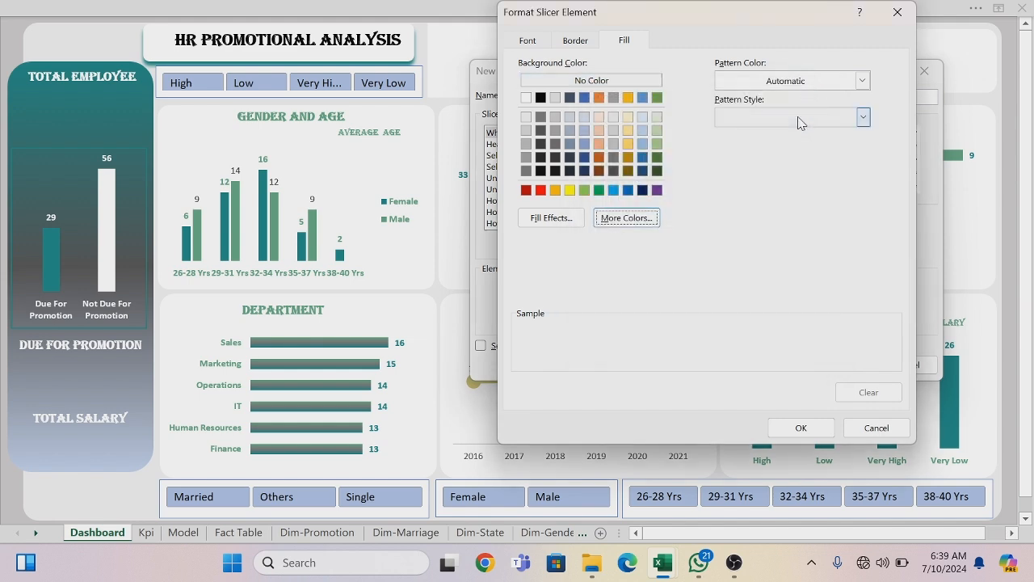
{"action": "left_click", "coordinate": [815, 430]}
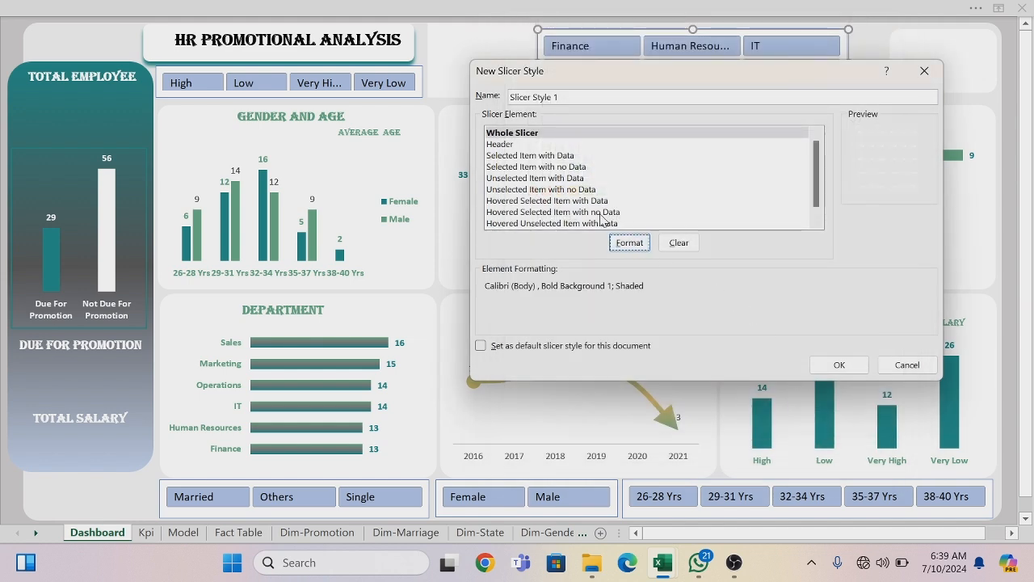
Fill Selected Item with Data with a horizontal two-color gradient from teal to green and save the new slicer style
{"action": "left_click", "coordinate": [558, 156]}
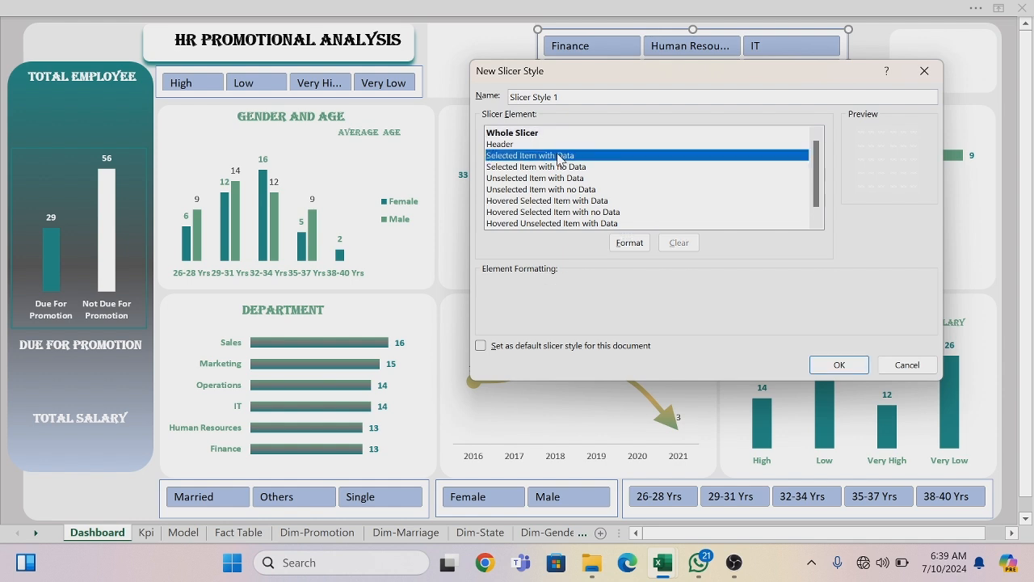
{"action": "left_click", "coordinate": [631, 245]}
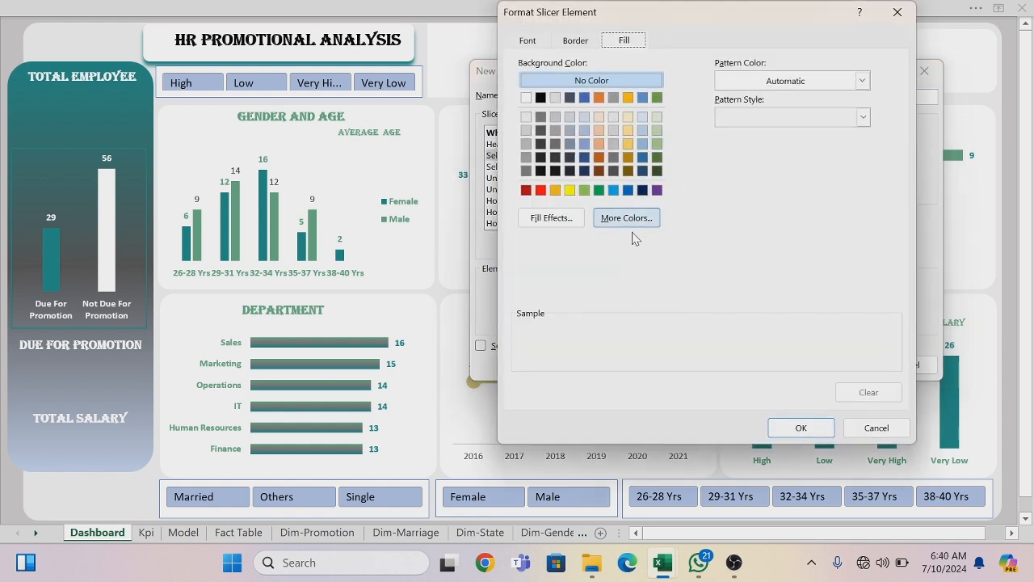
{"action": "left_click", "coordinate": [551, 218]}
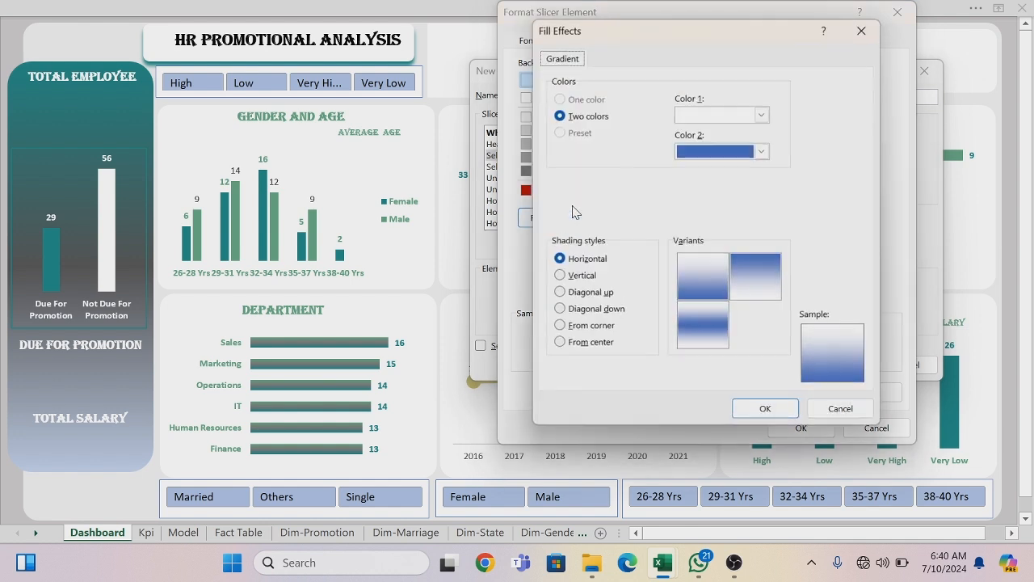
{"action": "left_click", "coordinate": [761, 116]}
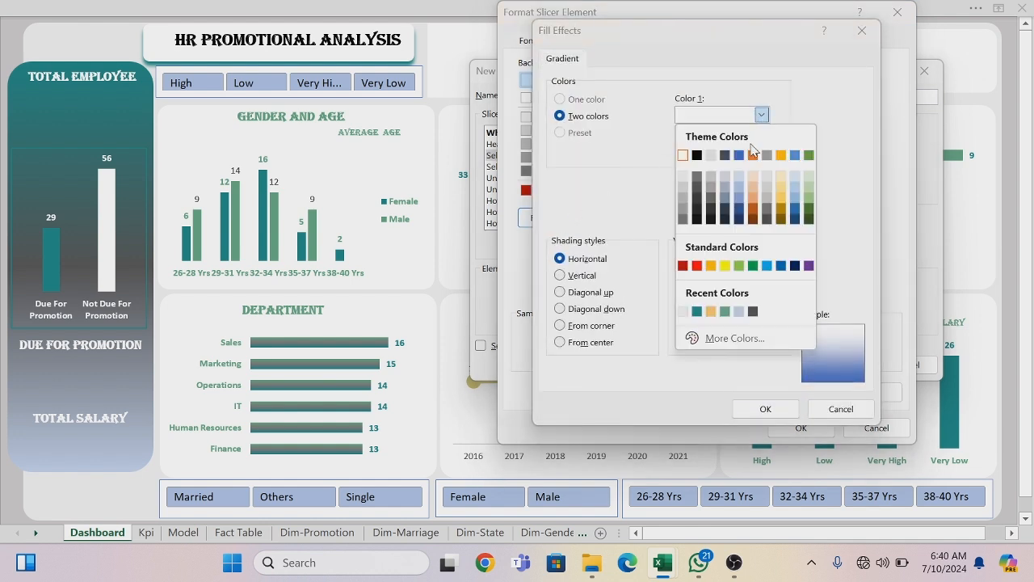
{"action": "left_click", "coordinate": [698, 312]}
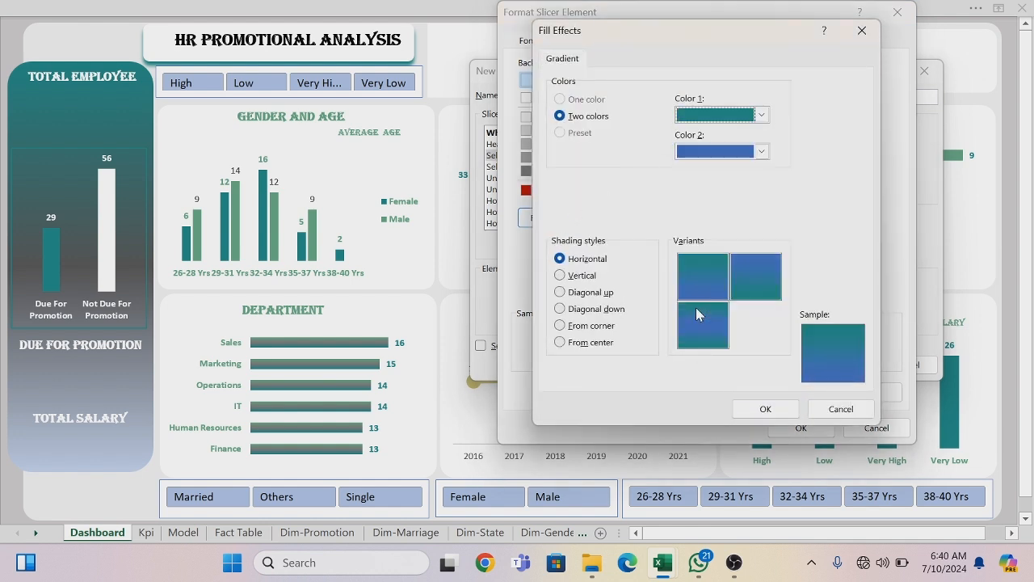
{"action": "left_click", "coordinate": [762, 153]}
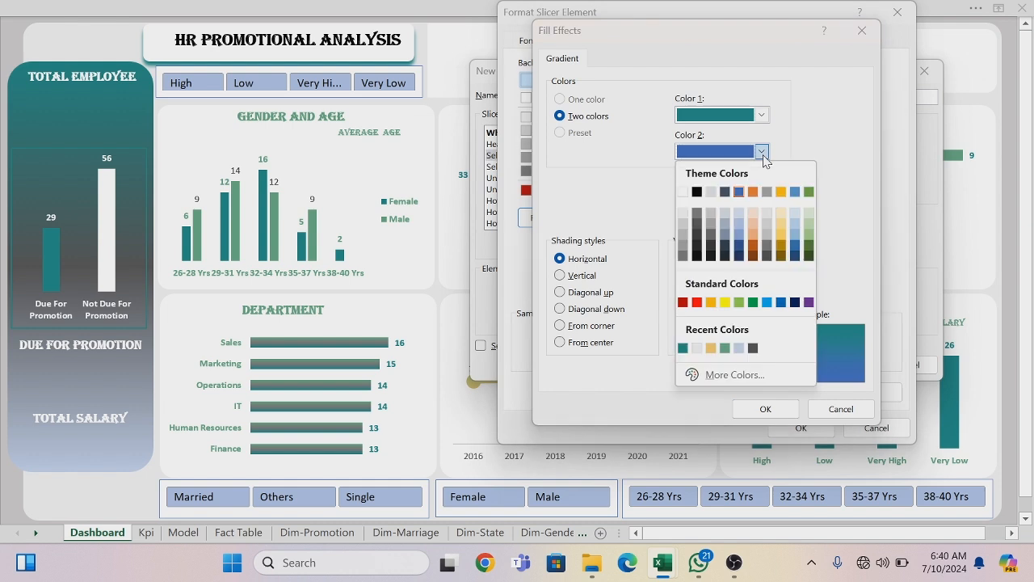
{"action": "left_click", "coordinate": [726, 348]}
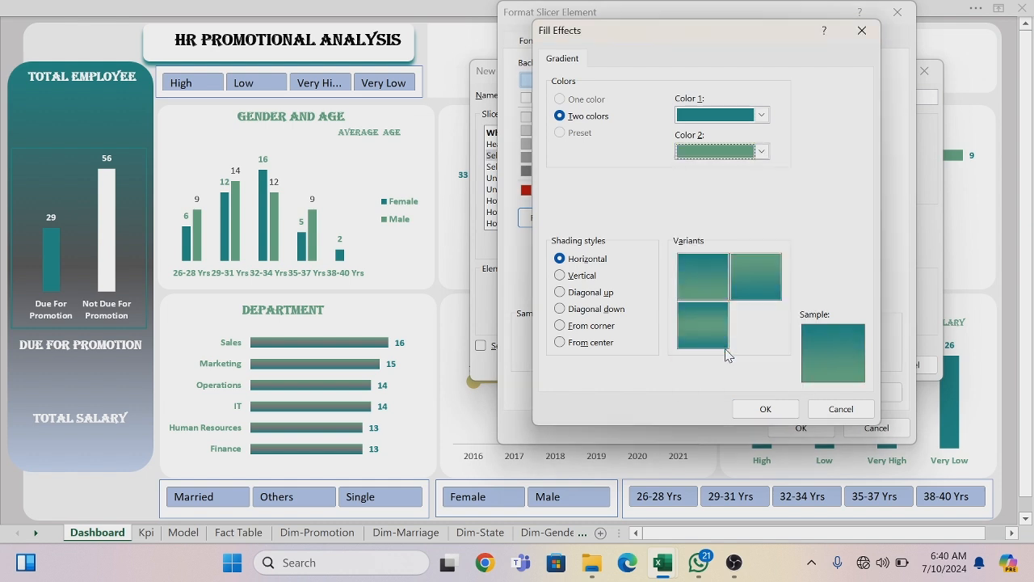
{"action": "left_click", "coordinate": [763, 409]}
{"action": "left_click", "coordinate": [800, 428]}
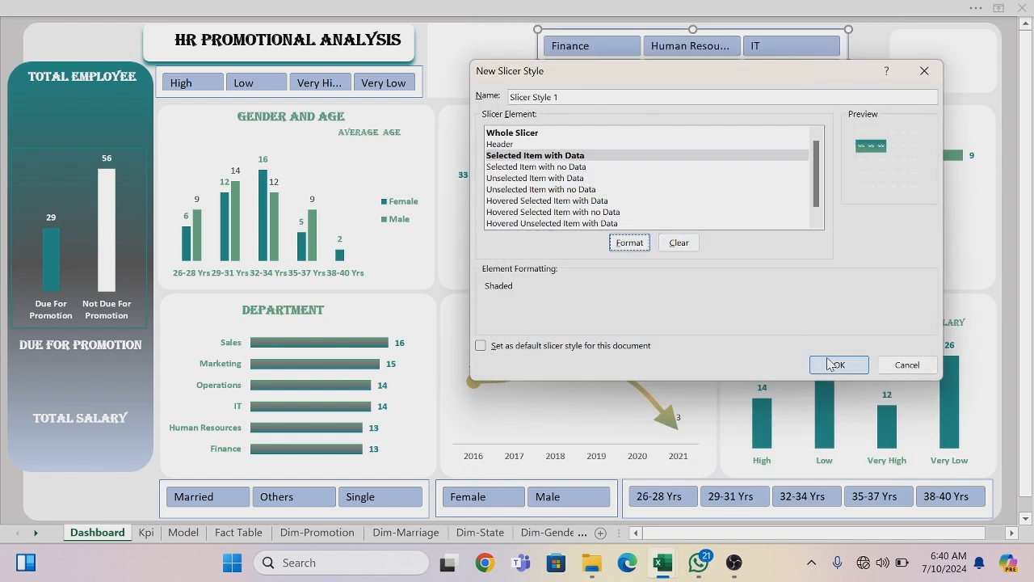
{"action": "left_click", "coordinate": [836, 365]}
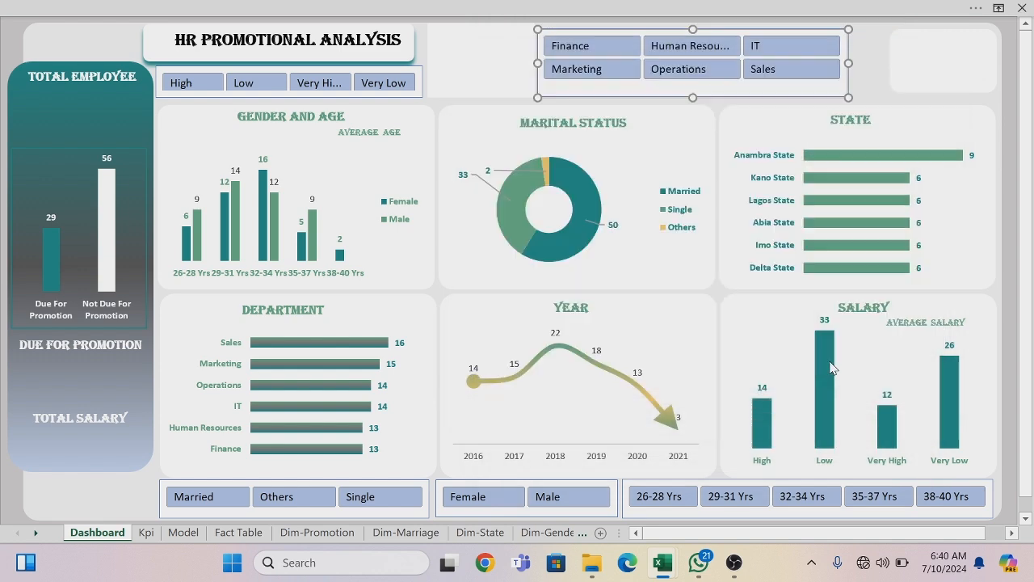
Apply the new custom teal-green slicer style to the Department slicer
{"action": "left_click", "coordinate": [634, 14]}
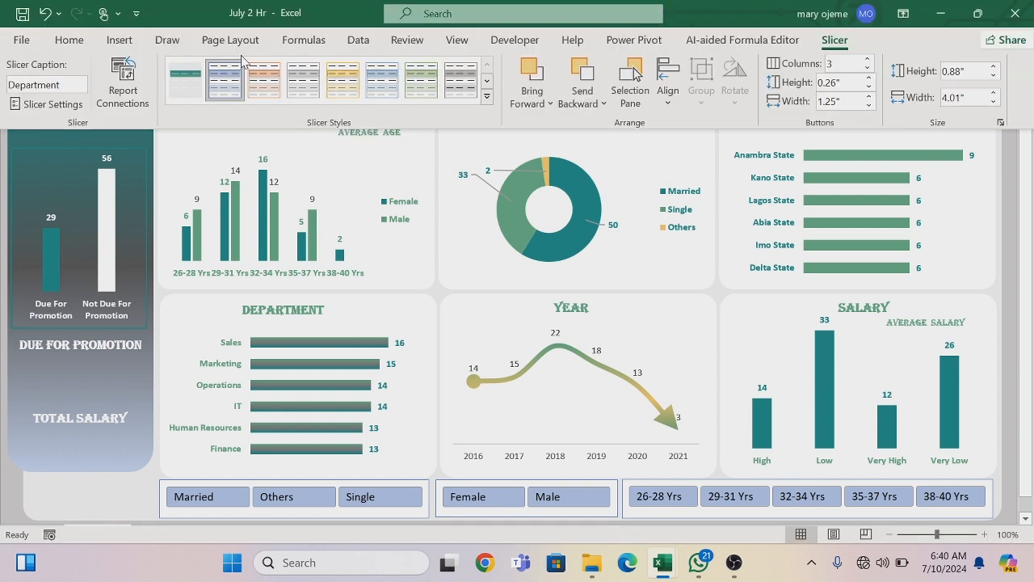
{"action": "left_click", "coordinate": [185, 81]}
{"action": "left_click", "coordinate": [634, 74]}
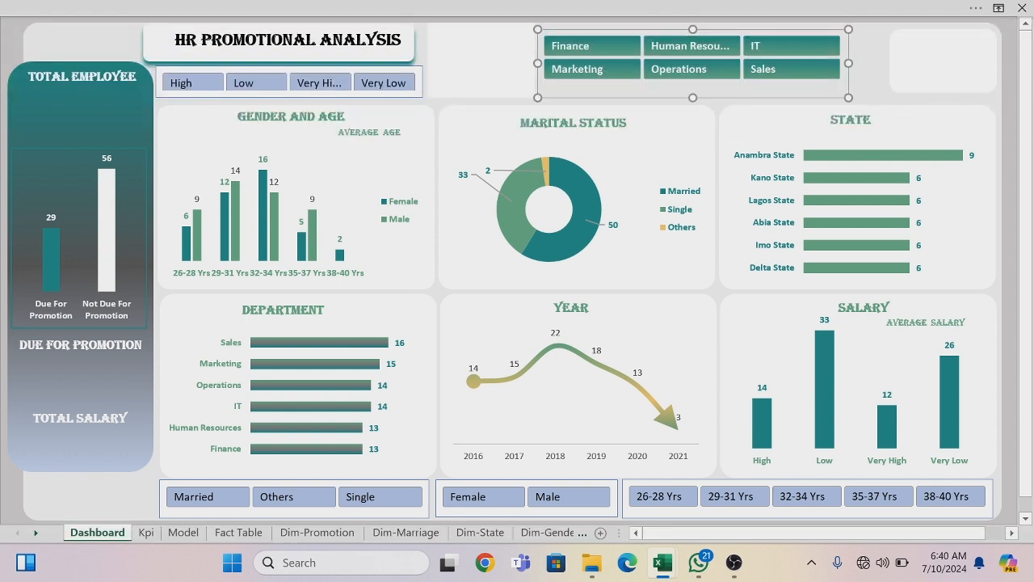
{"action": "left_click", "coordinate": [298, 8]}
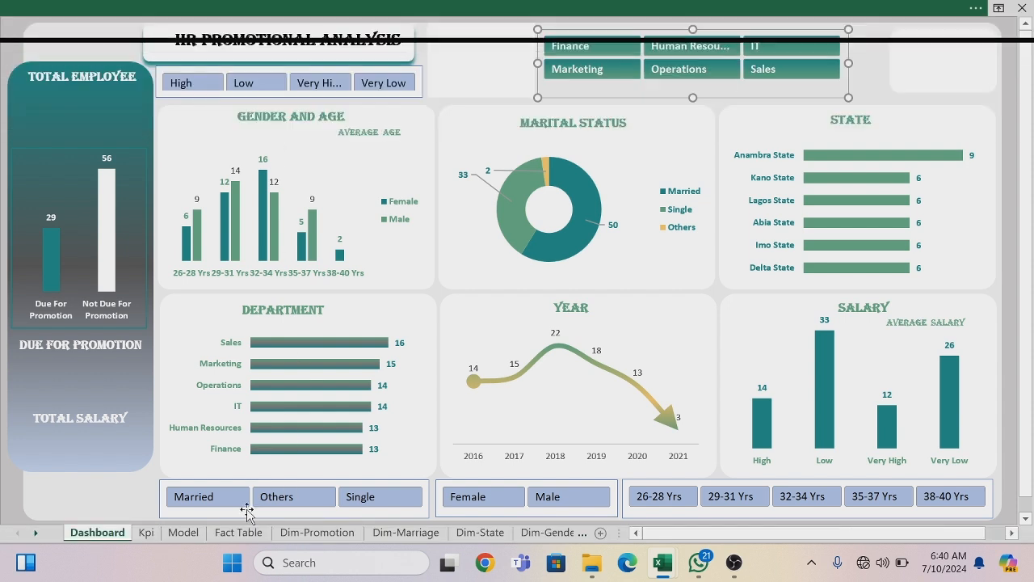
Apply the custom teal-green slicer style to the Marital Status and Gender slicers
{"action": "left_click", "coordinate": [247, 508]}
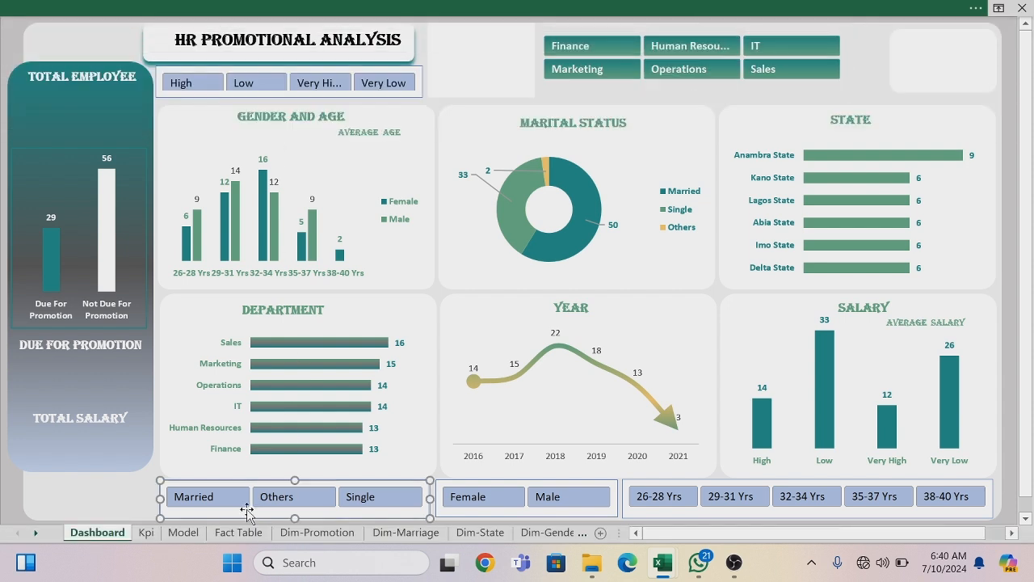
{"action": "left_click", "coordinate": [323, 12]}
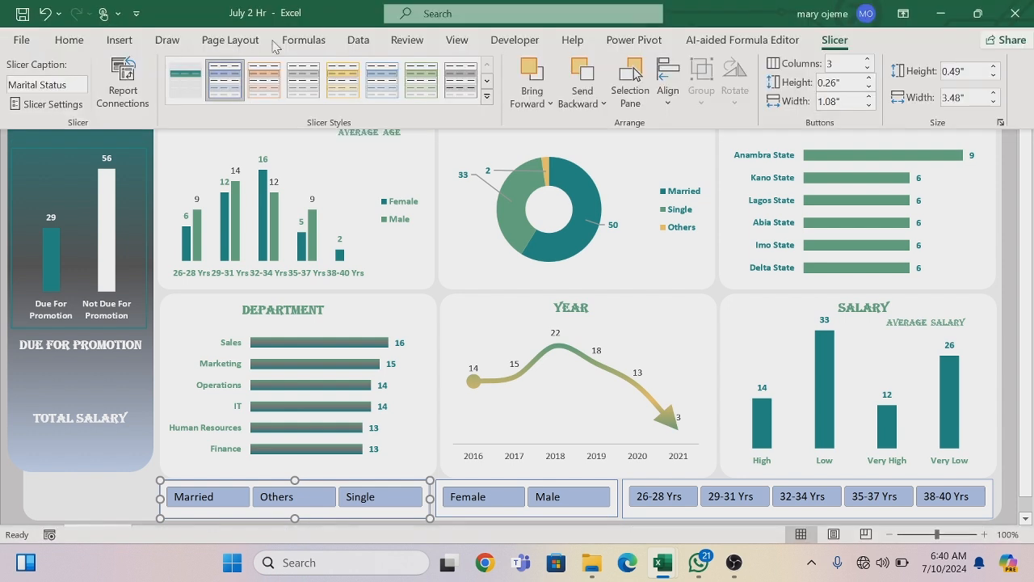
{"action": "left_click", "coordinate": [188, 81]}
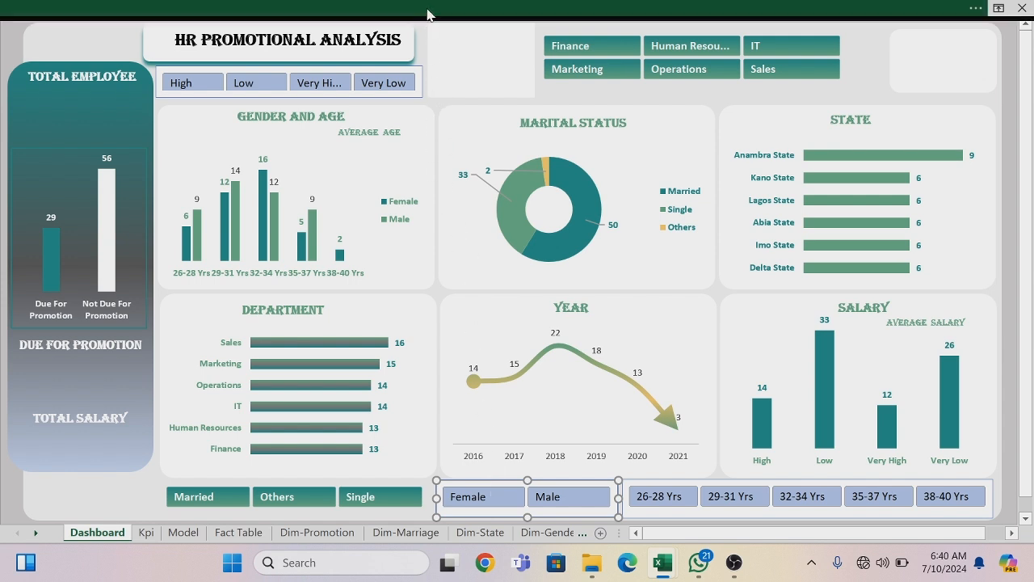
{"action": "left_click", "coordinate": [428, 14]}
{"action": "left_click", "coordinate": [199, 83]}
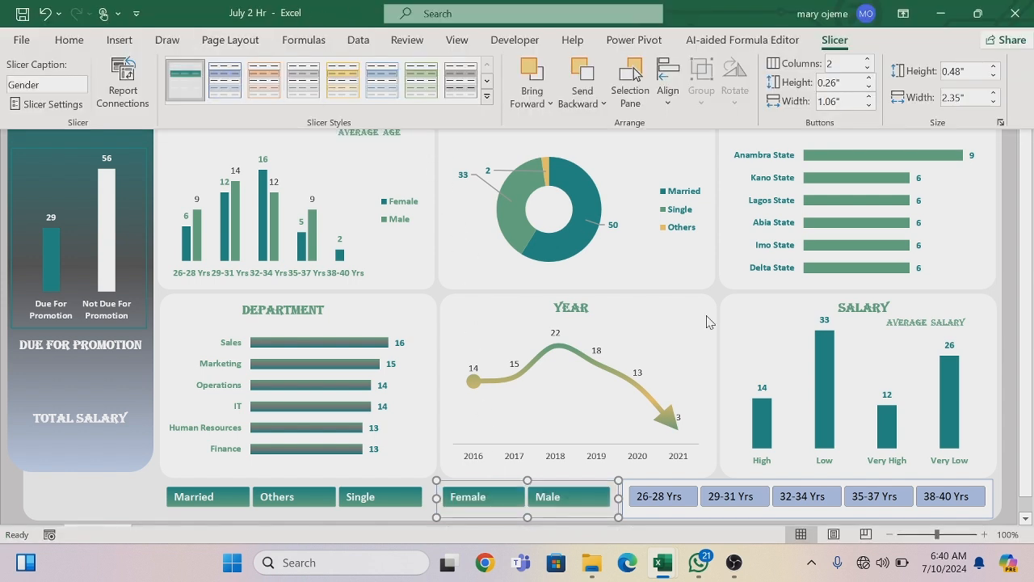
Apply the custom teal-green slicer style to the Age Range and Salary Range slicers
{"action": "left_click", "coordinate": [704, 483]}
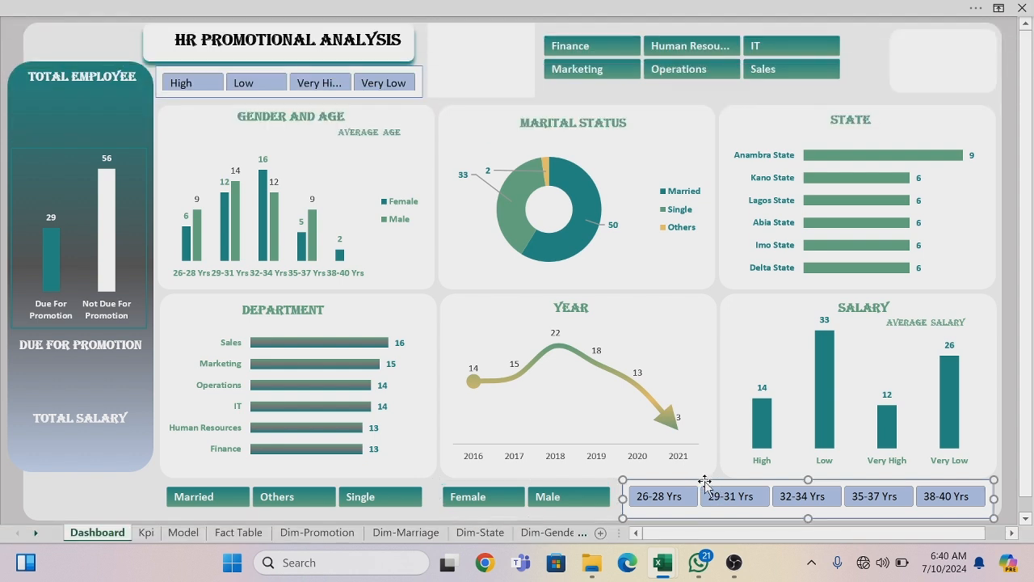
{"action": "left_click", "coordinate": [301, 9]}
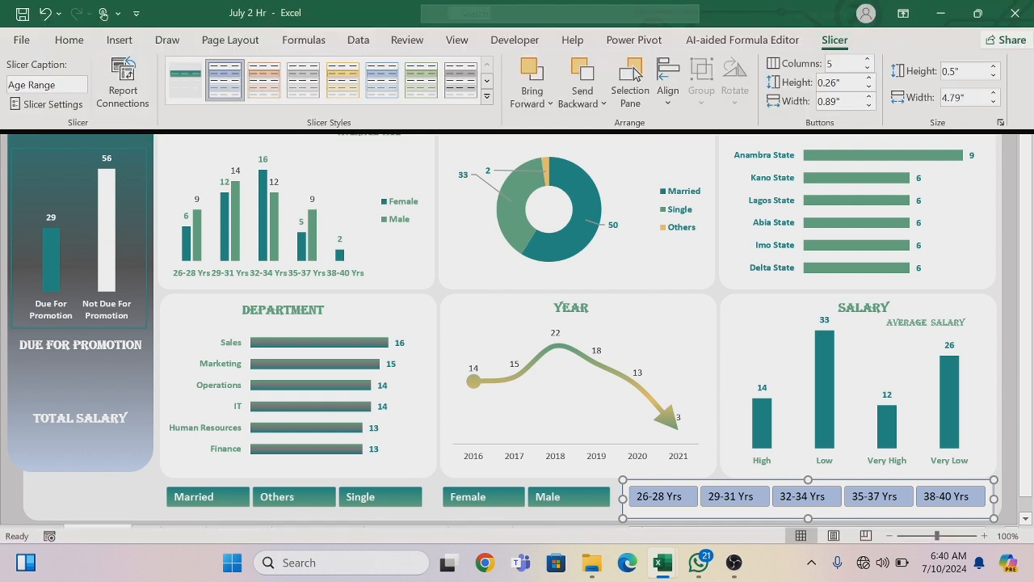
{"action": "left_click", "coordinate": [192, 81]}
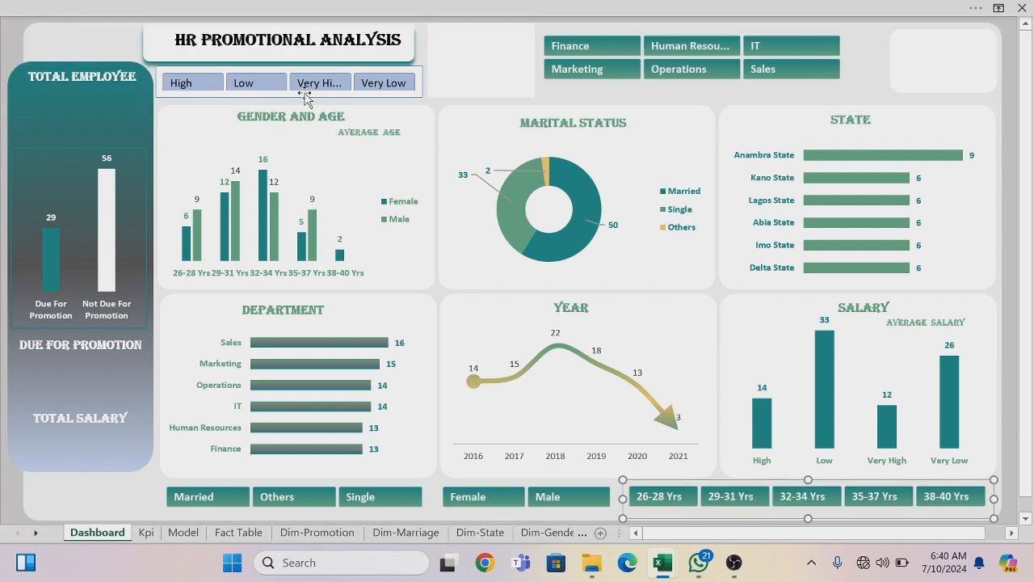
{"action": "left_click", "coordinate": [279, 71]}
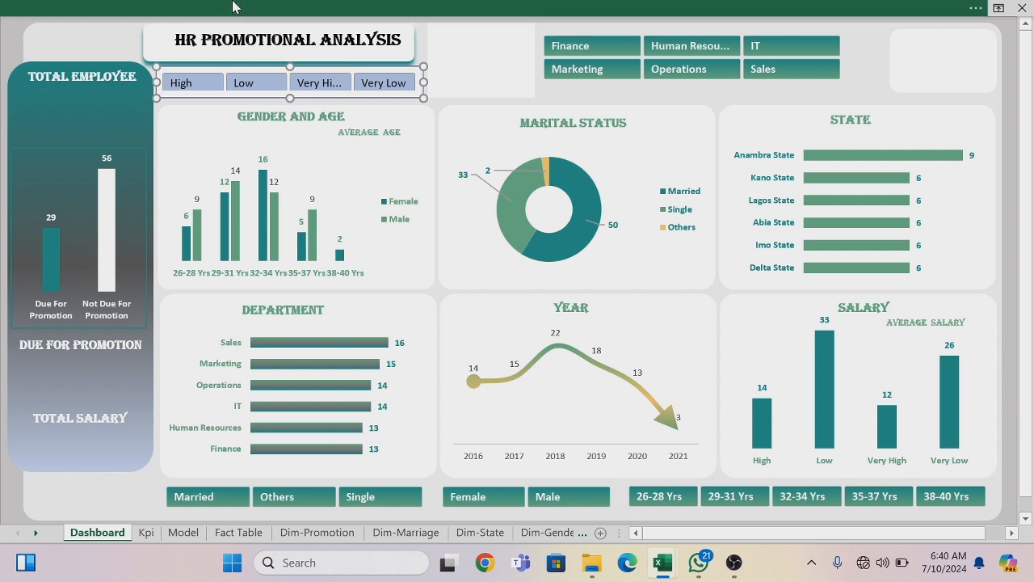
{"action": "left_click", "coordinate": [233, 6]}
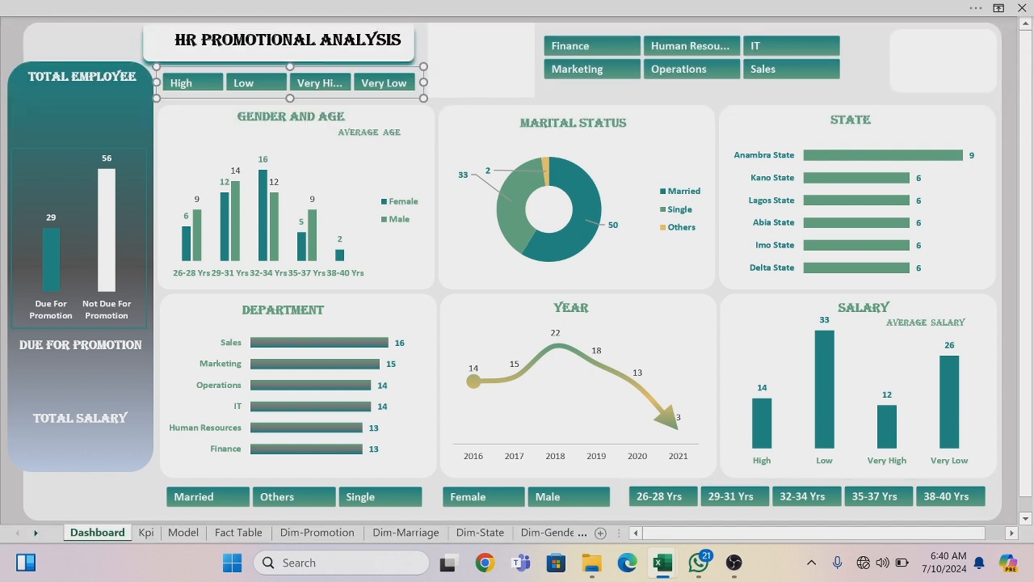
Connect the Salary Range slicer to PivotTable1 on the Kpi sheet and PivotTable2 through PivotTable8 on the Model sheet
{"action": "right_click", "coordinate": [205, 66]}
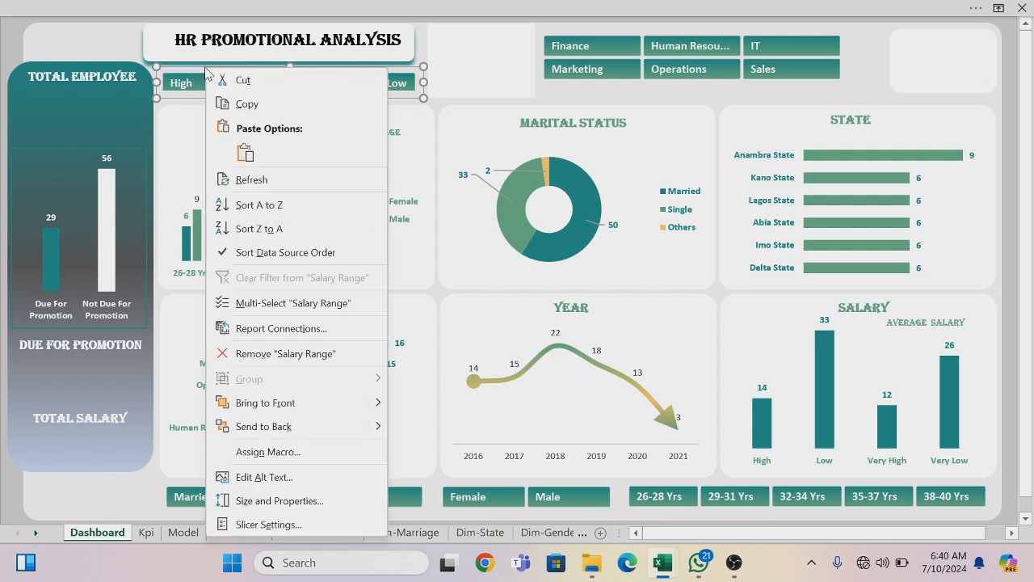
{"action": "left_click", "coordinate": [253, 330]}
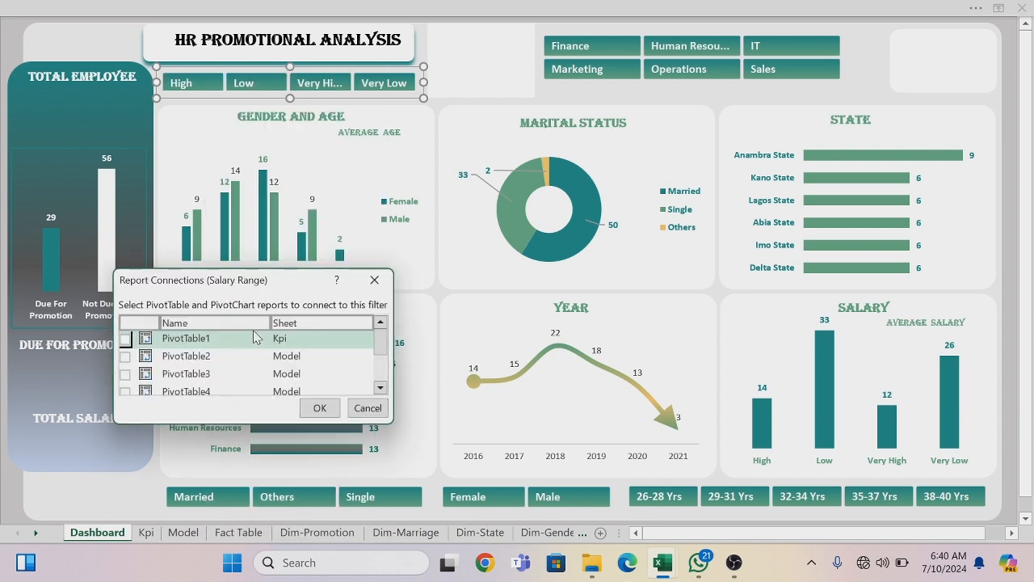
{"action": "left_click", "coordinate": [125, 339]}
{"action": "left_click", "coordinate": [125, 356]}
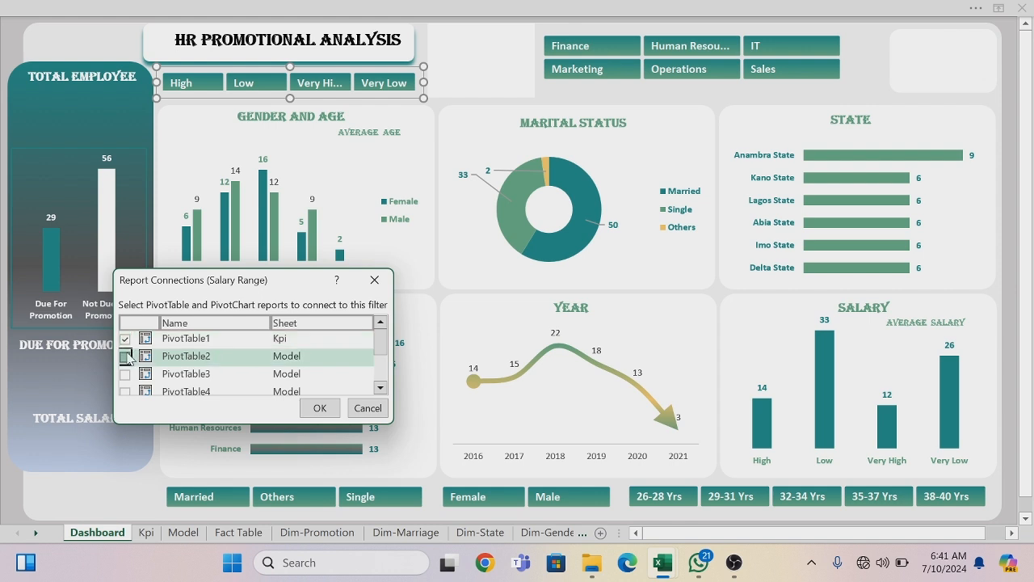
{"action": "left_click", "coordinate": [125, 374]}
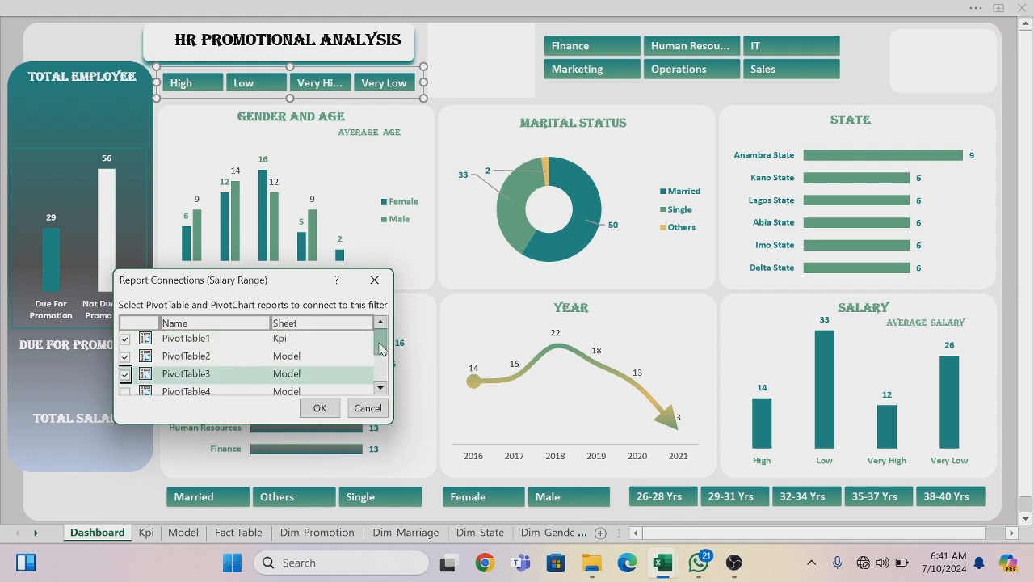
{"action": "left_click_drag", "start_coordinate": [379, 346], "coordinate": [379, 358]}
{"action": "left_click", "coordinate": [124, 360]}
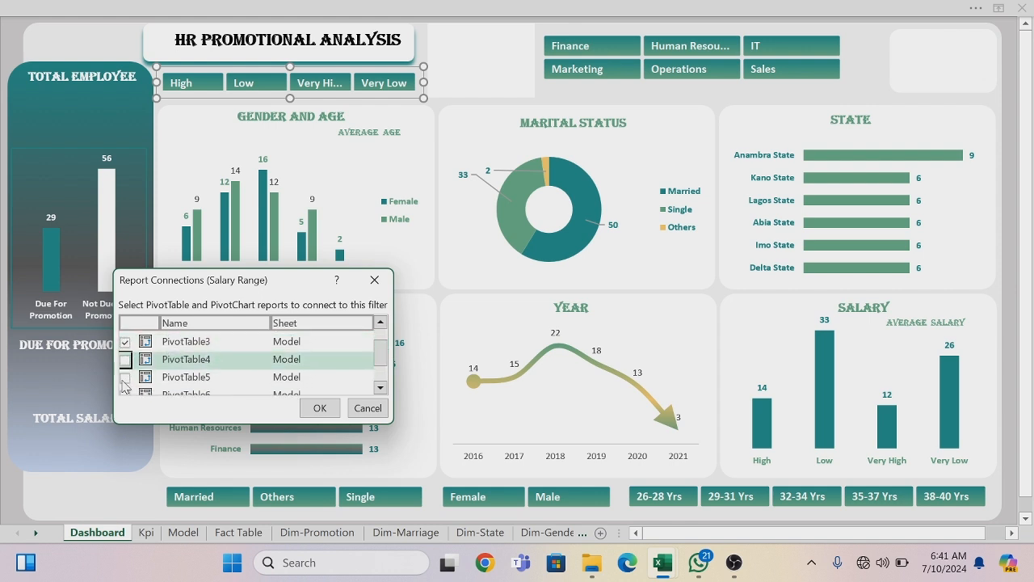
{"action": "left_click", "coordinate": [125, 361]}
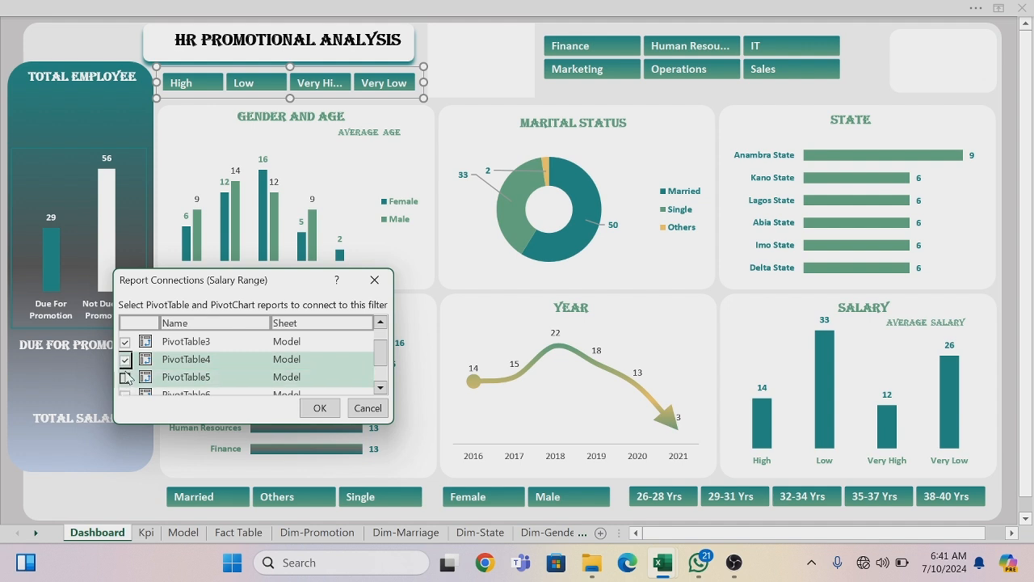
{"action": "left_click", "coordinate": [125, 377]}
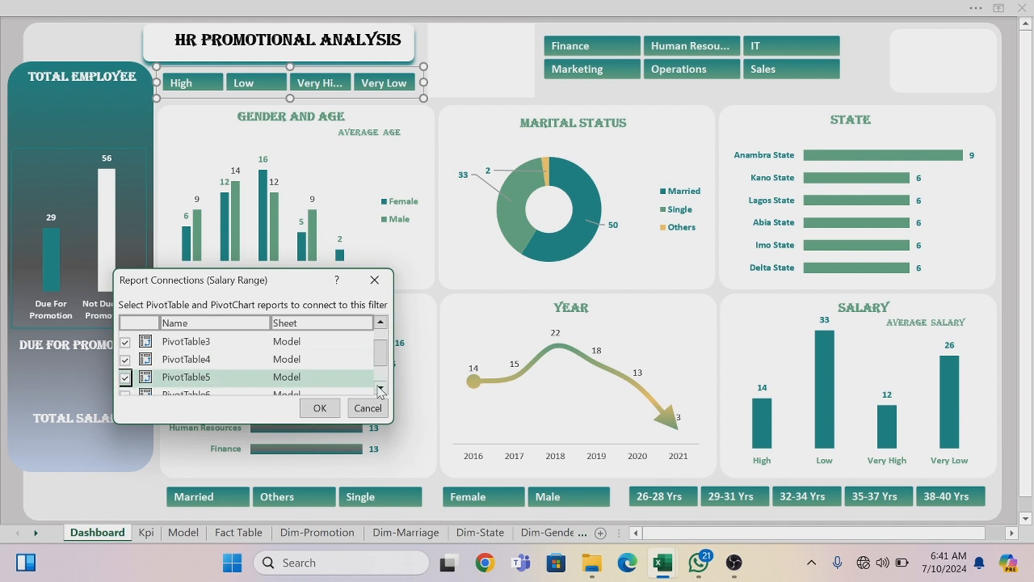
{"action": "scroll", "coordinate": [138, 386], "scroll_direction": "down", "scroll_amount": 3}
{"action": "left_click", "coordinate": [126, 385]}
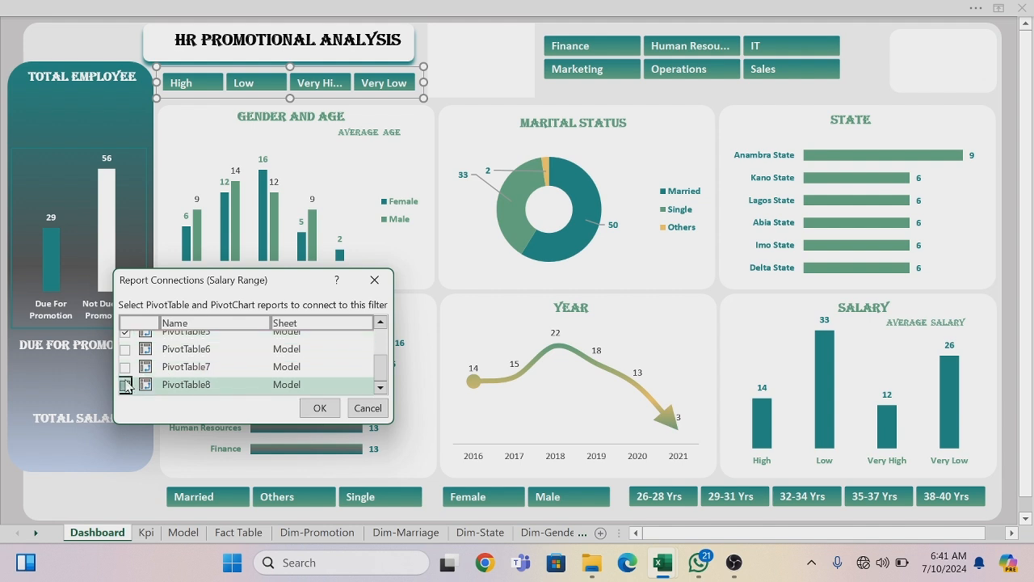
{"action": "left_click", "coordinate": [125, 367]}
{"action": "left_click", "coordinate": [125, 349]}
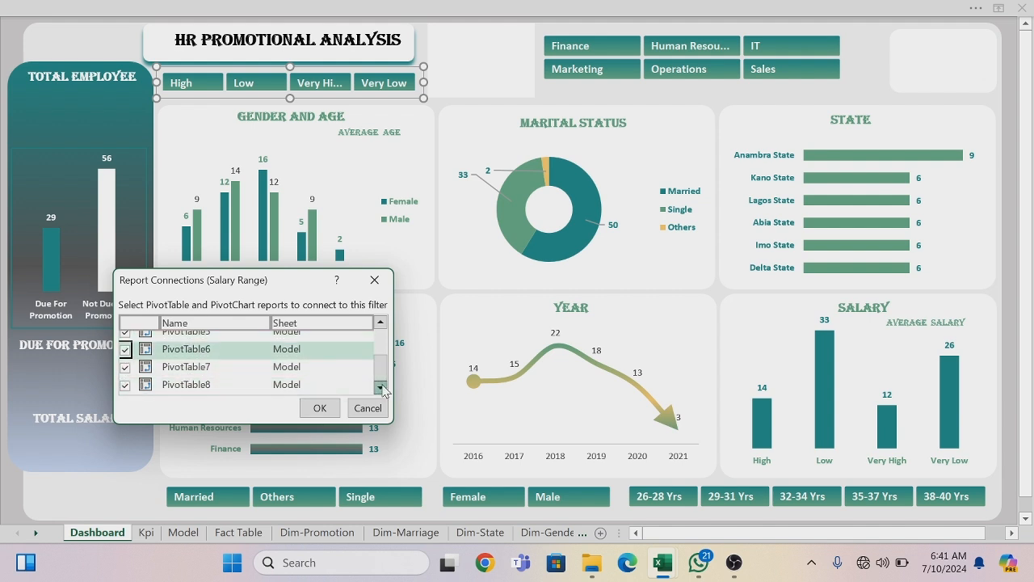
{"action": "left_click", "coordinate": [319, 407]}
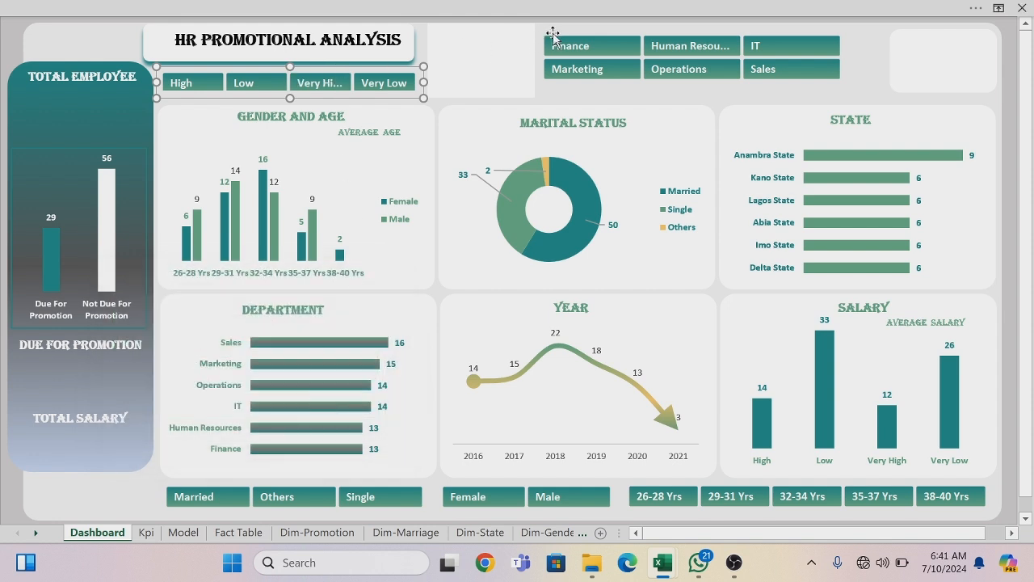
Connect the Department slicer to PivotTable1 on the Kpi sheet and PivotTable2 through PivotTable8 on the Model sheet
{"action": "left_click", "coordinate": [583, 32]}
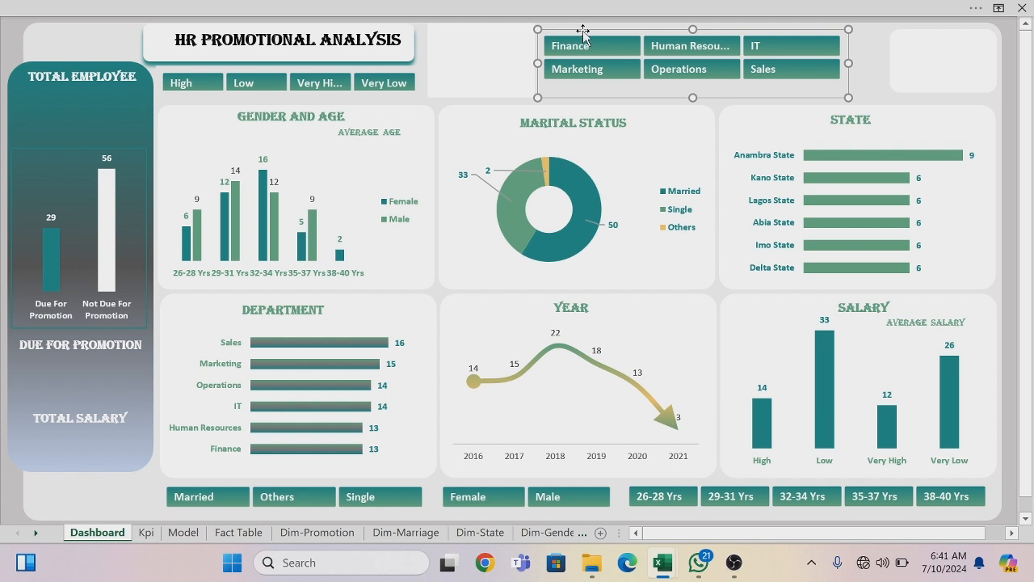
{"action": "right_click", "coordinate": [584, 34]}
{"action": "left_click", "coordinate": [644, 294]}
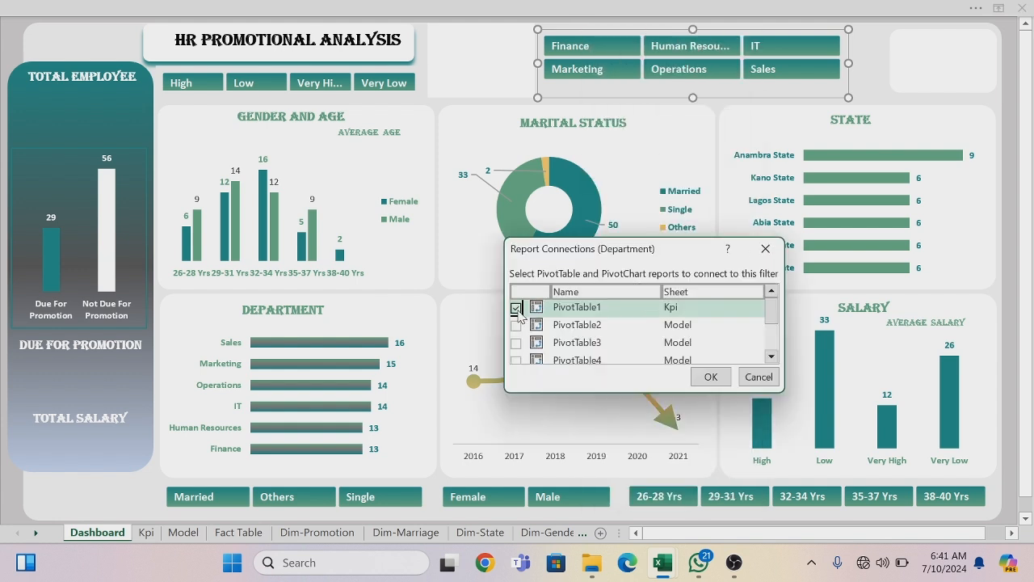
{"action": "left_click", "coordinate": [515, 325]}
{"action": "left_click", "coordinate": [515, 343]}
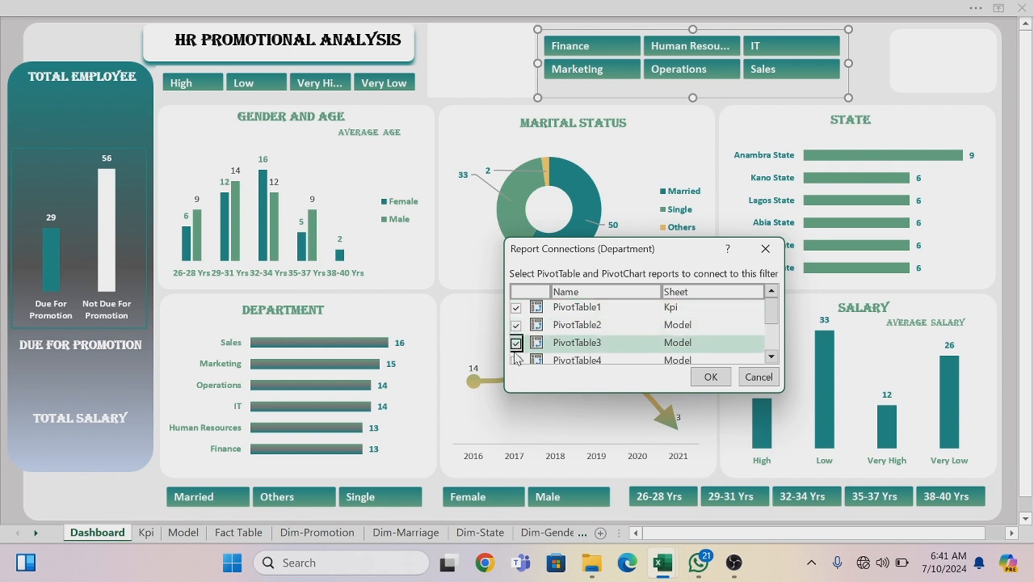
{"action": "left_click", "coordinate": [515, 359]}
{"action": "left_click_drag", "start_coordinate": [774, 310], "coordinate": [774, 332]}
{"action": "left_click", "coordinate": [515, 312]}
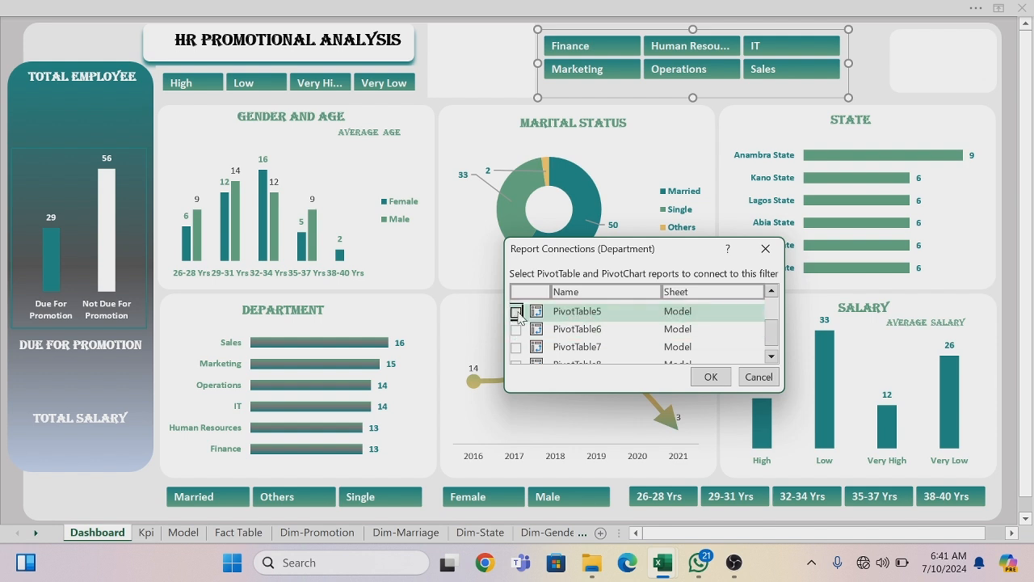
{"action": "left_click", "coordinate": [515, 329]}
{"action": "left_click", "coordinate": [515, 346]}
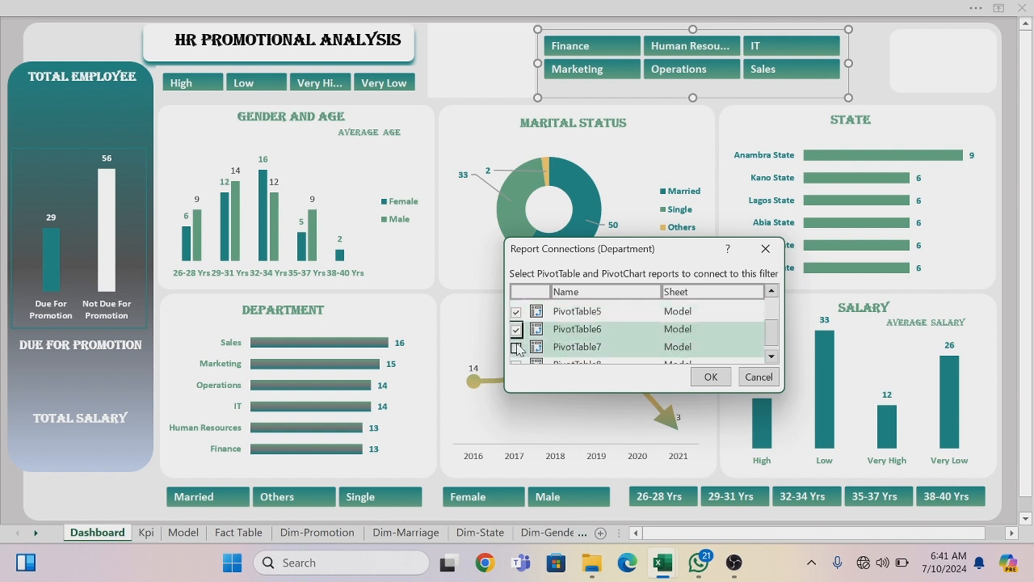
{"action": "left_click", "coordinate": [774, 357]}
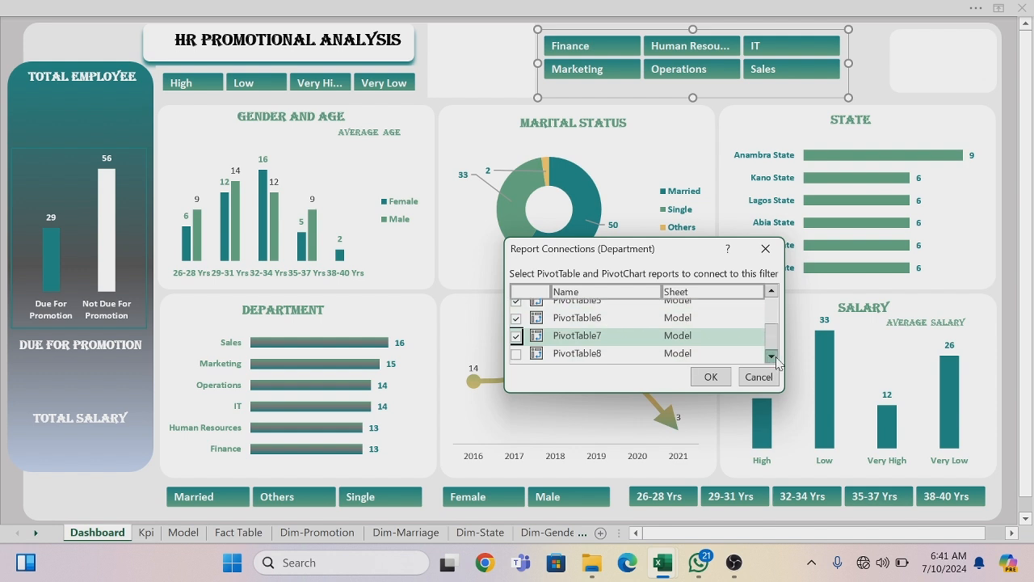
{"action": "left_click", "coordinate": [516, 355]}
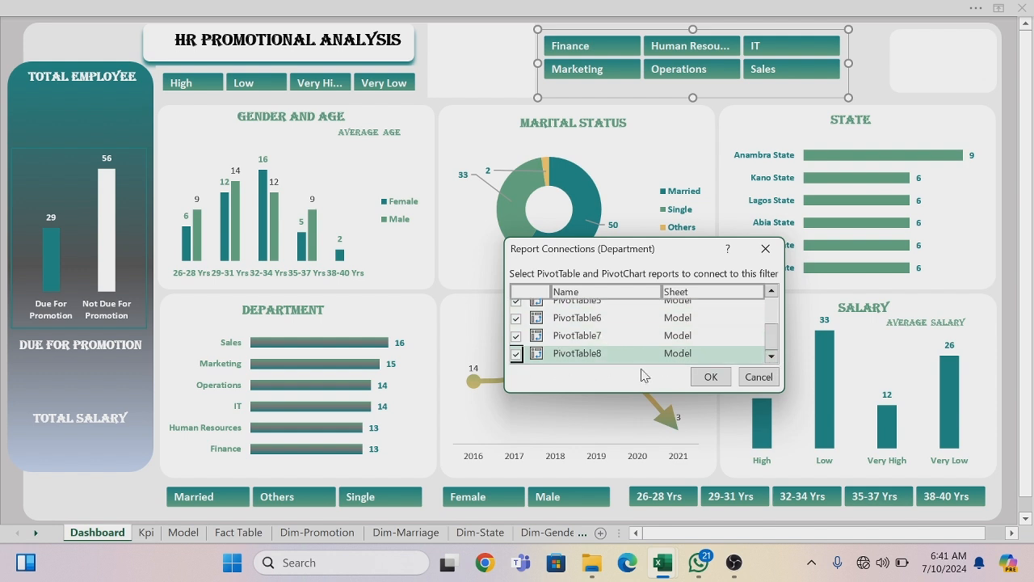
{"action": "left_click", "coordinate": [708, 377]}
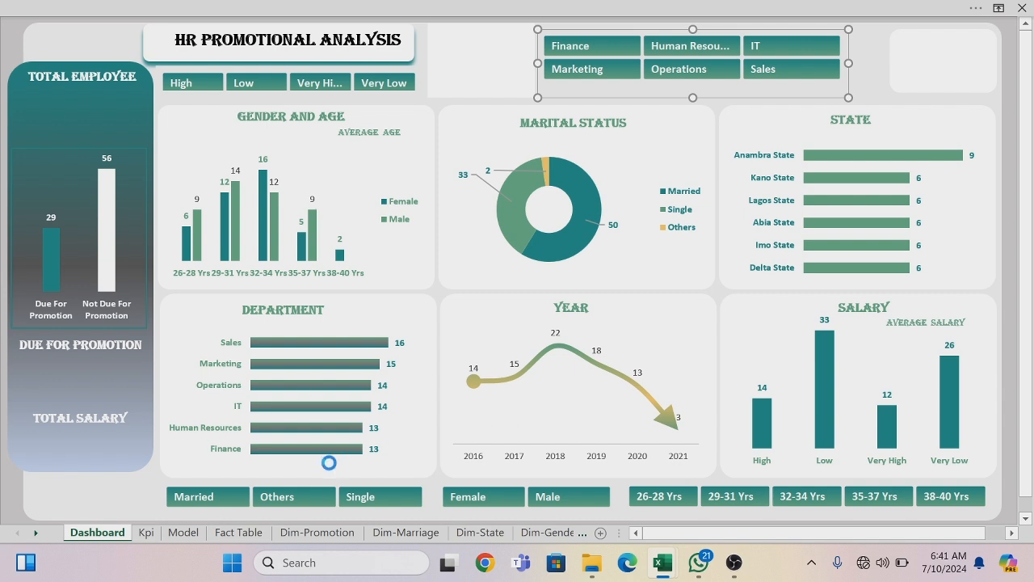
Connect the Marital Status slicer to PivotTable1 on the Kpi sheet and PivotTable2 through PivotTable8 on the Model sheet
{"action": "left_click", "coordinate": [312, 484]}
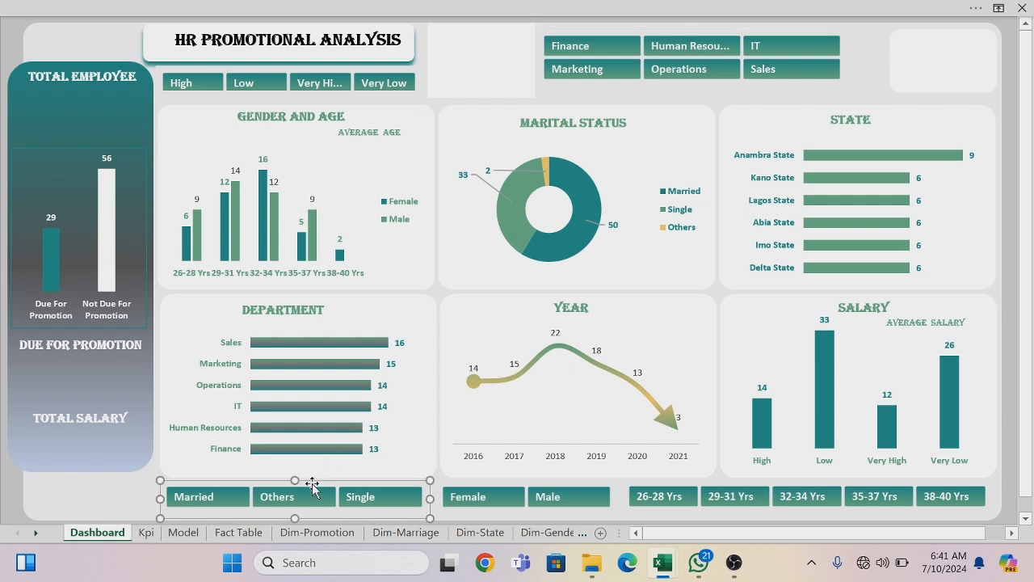
{"action": "right_click", "coordinate": [312, 485]}
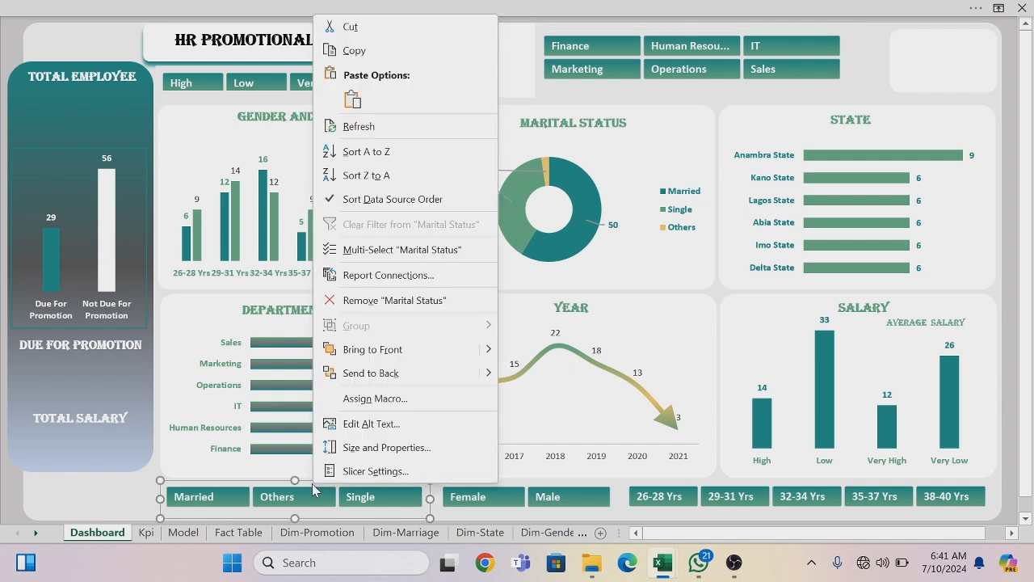
{"action": "left_click", "coordinate": [374, 280]}
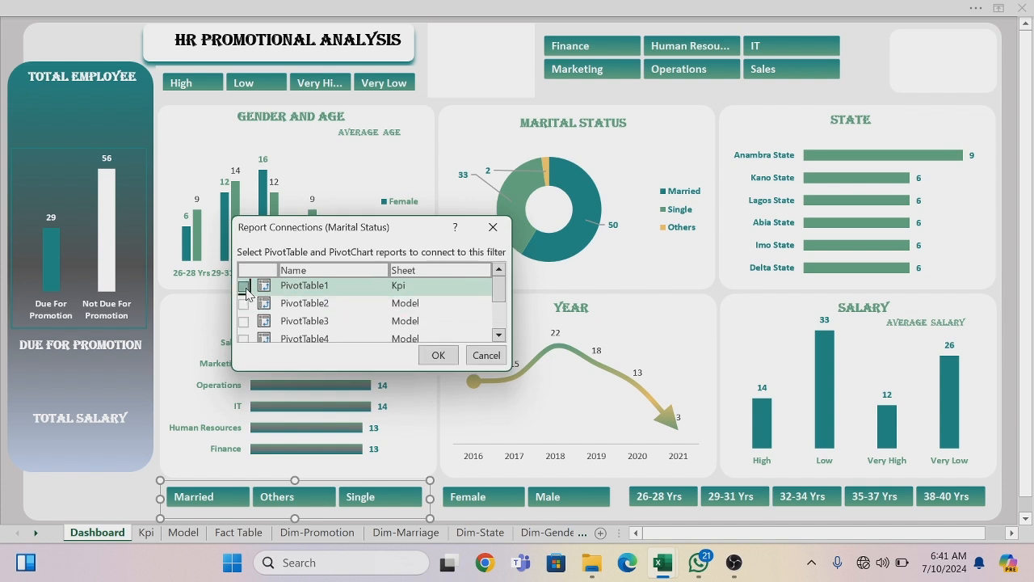
{"action": "left_click", "coordinate": [244, 286]}
{"action": "left_click", "coordinate": [243, 303]}
{"action": "left_click", "coordinate": [243, 321]}
{"action": "scroll", "coordinate": [499, 334], "scroll_direction": "down", "scroll_amount": 3}
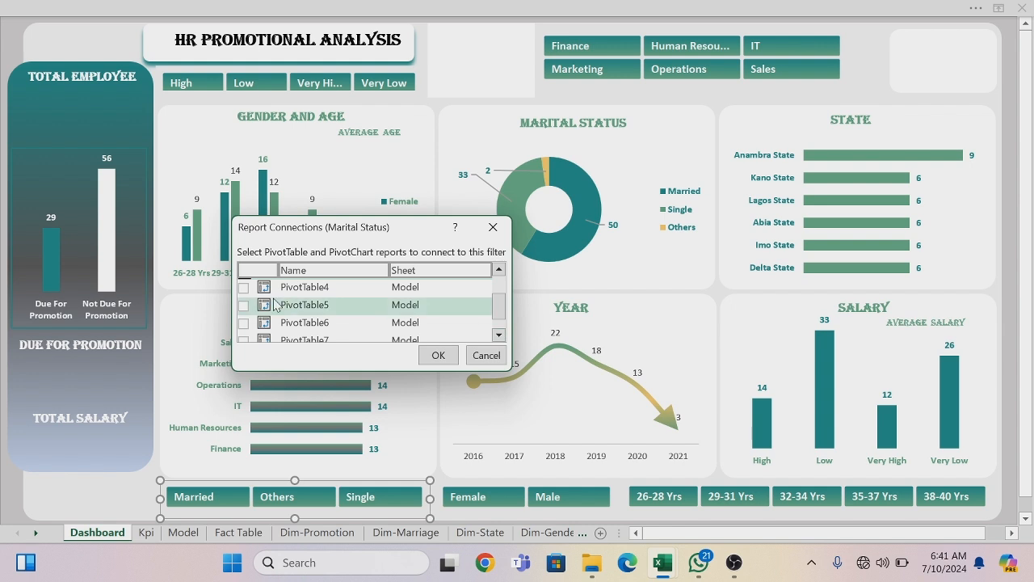
{"action": "left_click", "coordinate": [243, 287]}
{"action": "left_click", "coordinate": [243, 304]}
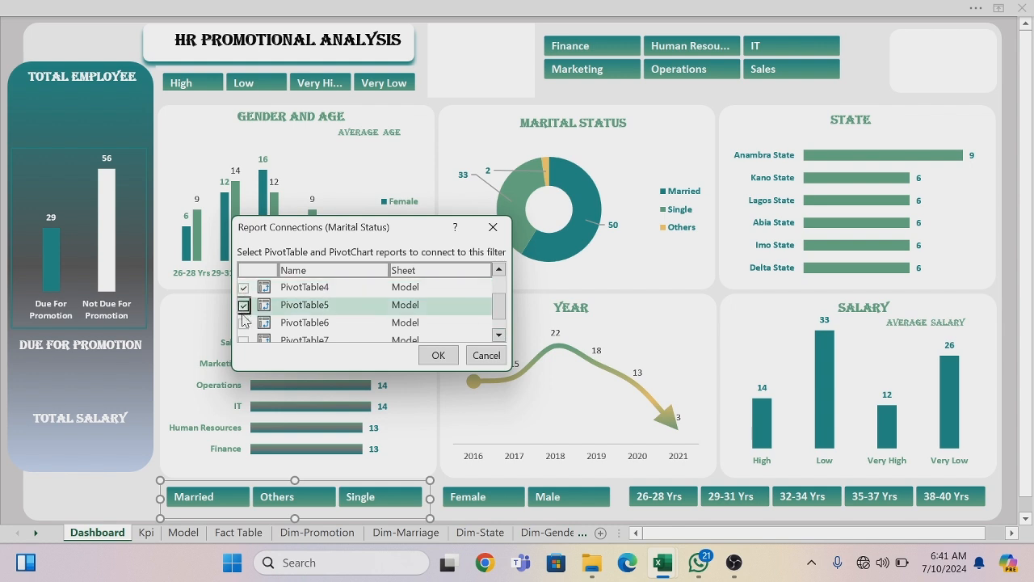
{"action": "scroll", "coordinate": [495, 335], "scroll_direction": "down", "scroll_amount": 2}
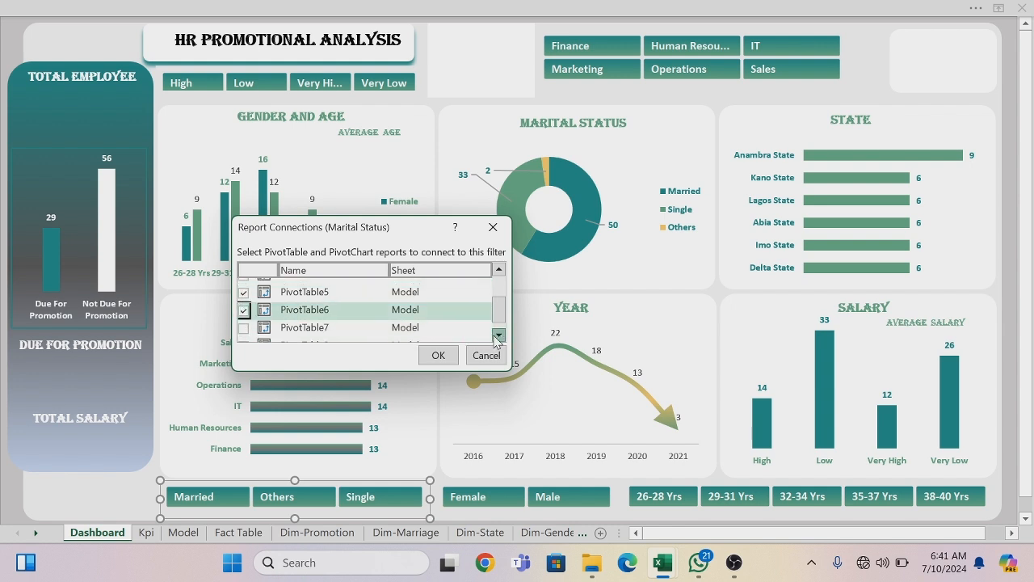
{"action": "left_click", "coordinate": [244, 315]}
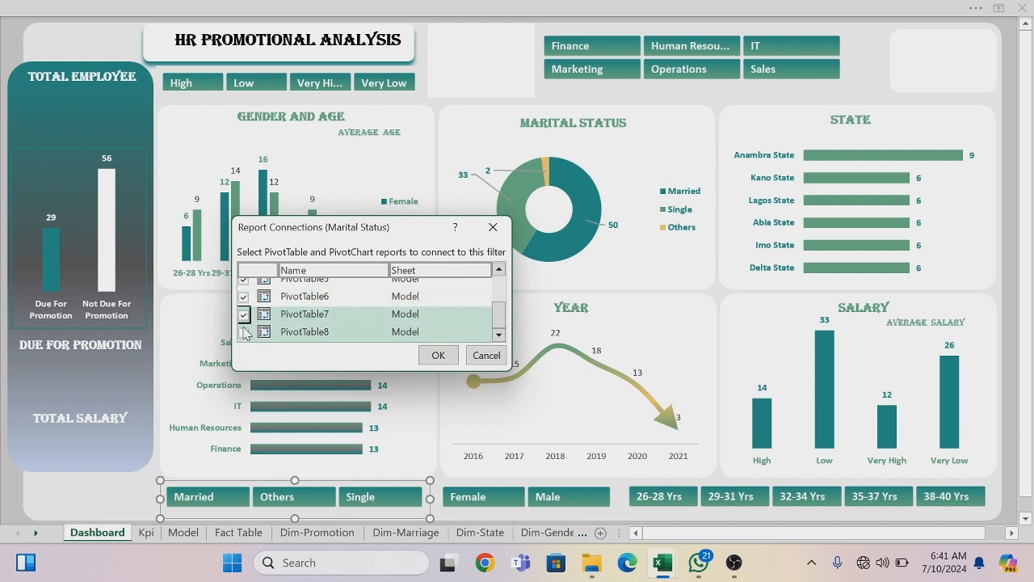
{"action": "left_click", "coordinate": [243, 332]}
{"action": "left_click", "coordinate": [437, 355]}
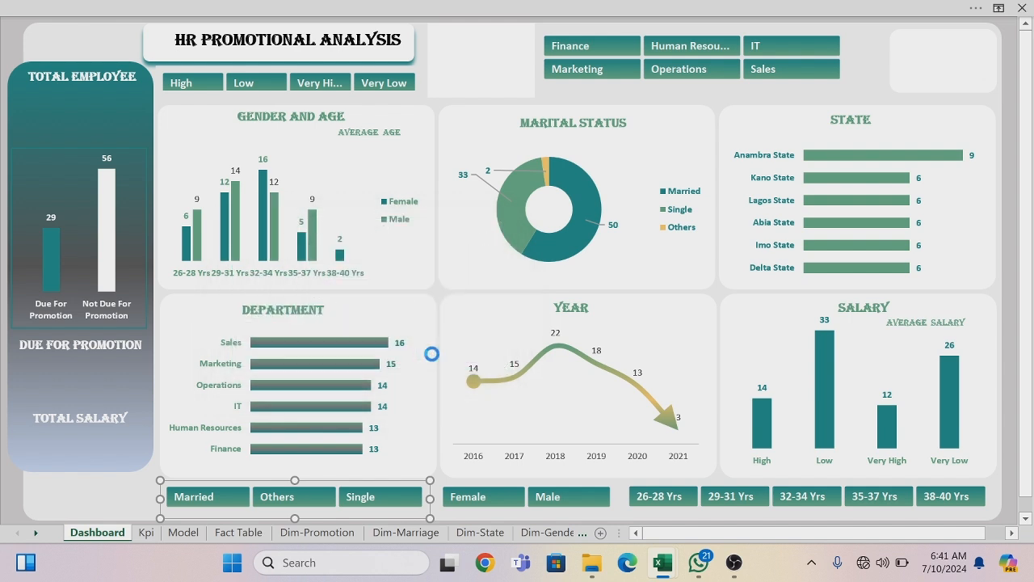
Connect the Gender slicer to PivotTable1 on the Kpi sheet and PivotTable2 through PivotTable8 on the Model sheet
{"action": "left_click", "coordinate": [477, 488]}
{"action": "right_click", "coordinate": [477, 483]}
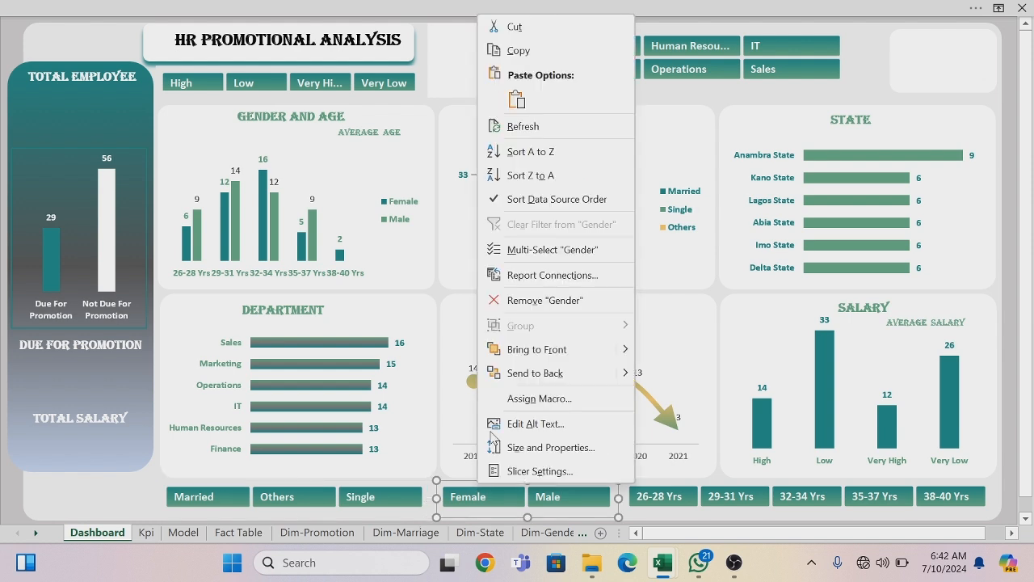
{"action": "left_click", "coordinate": [525, 283]}
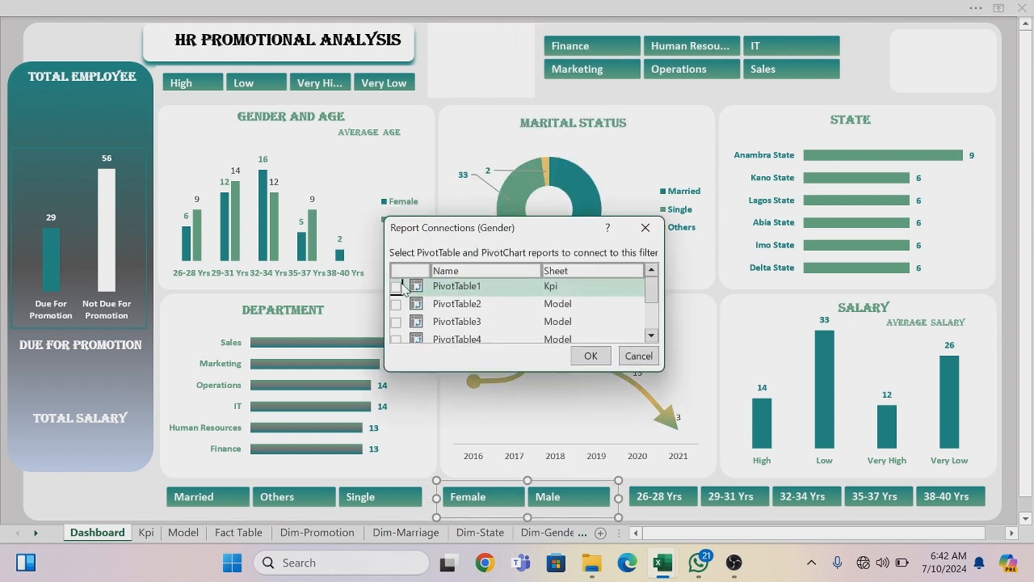
{"action": "left_click", "coordinate": [396, 304]}
{"action": "left_click", "coordinate": [396, 322]}
{"action": "left_click", "coordinate": [395, 338]}
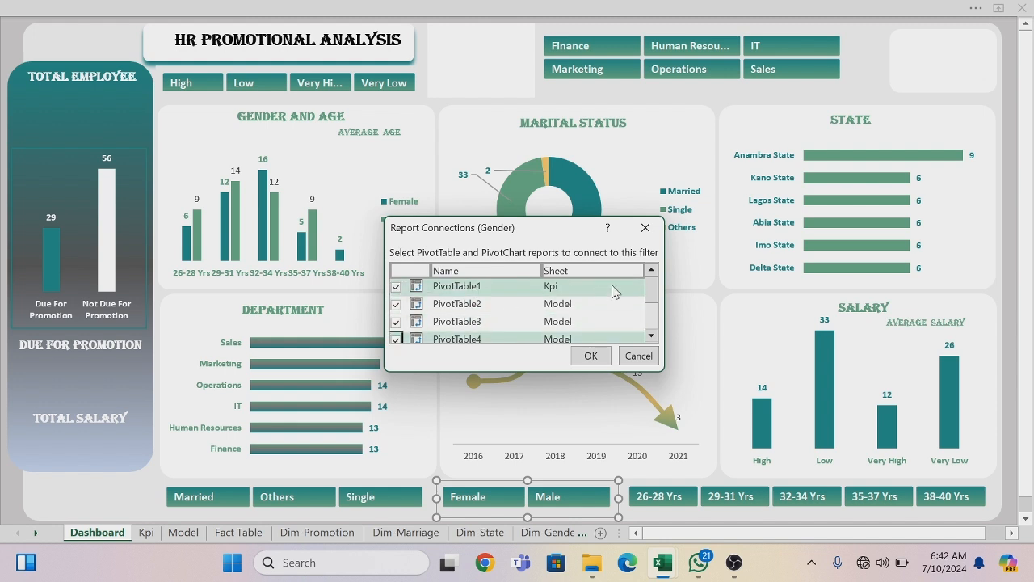
{"action": "left_click_drag", "start_coordinate": [654, 283], "coordinate": [654, 303]}
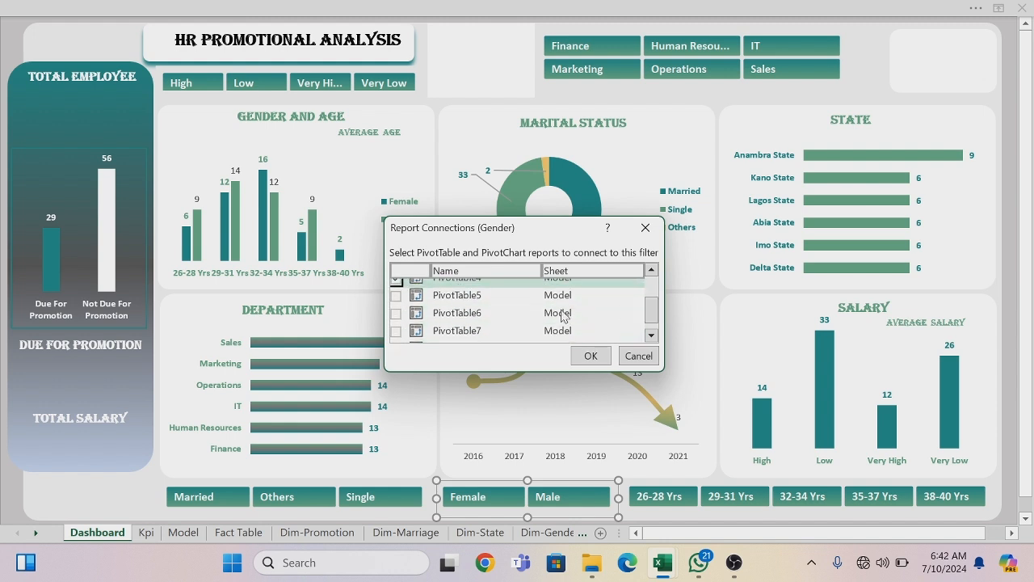
{"action": "left_click", "coordinate": [396, 296]}
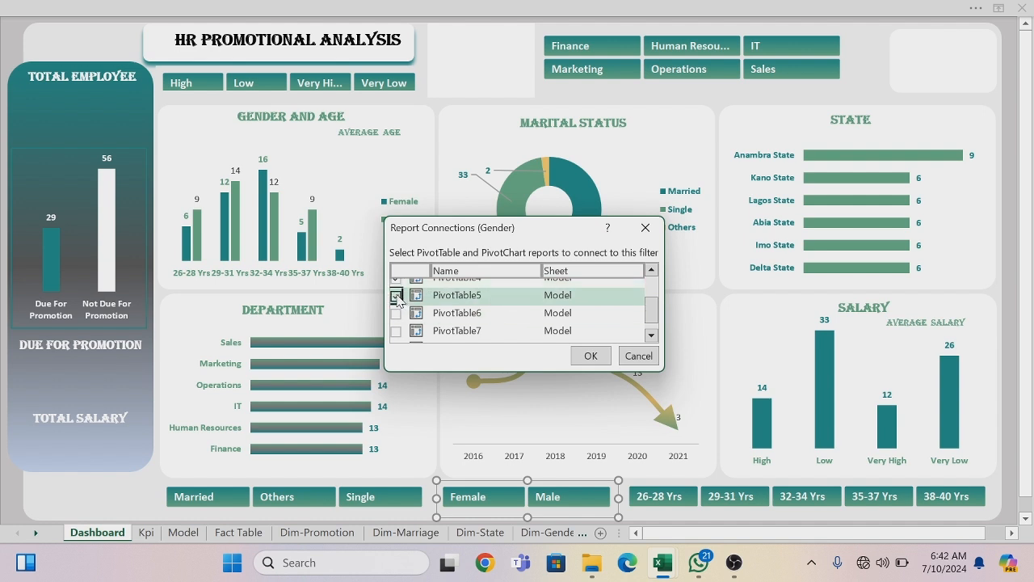
{"action": "left_click", "coordinate": [396, 313]}
{"action": "left_click", "coordinate": [396, 331]}
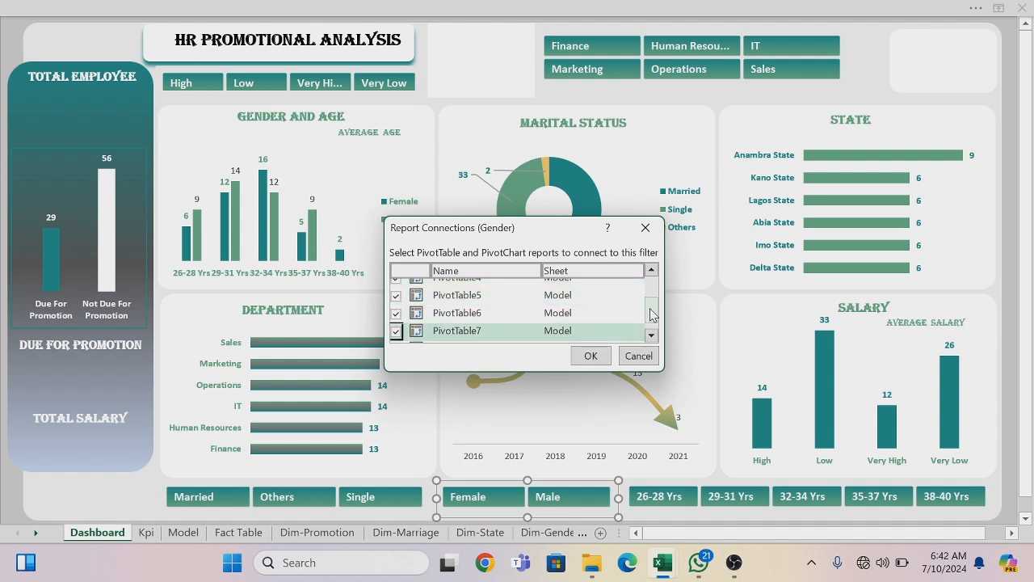
{"action": "left_click", "coordinate": [652, 335]}
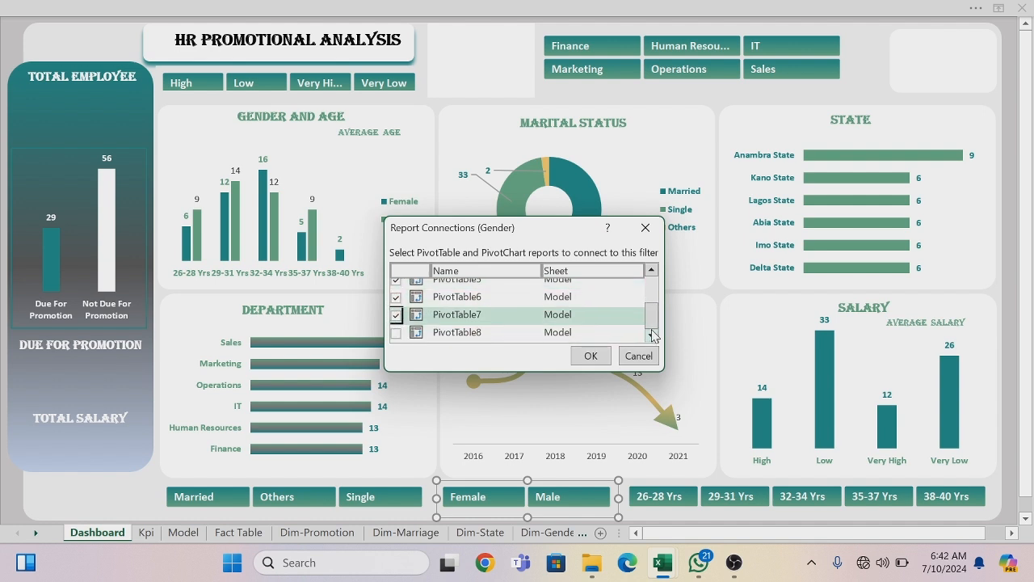
{"action": "left_click", "coordinate": [396, 333]}
{"action": "left_click", "coordinate": [590, 356]}
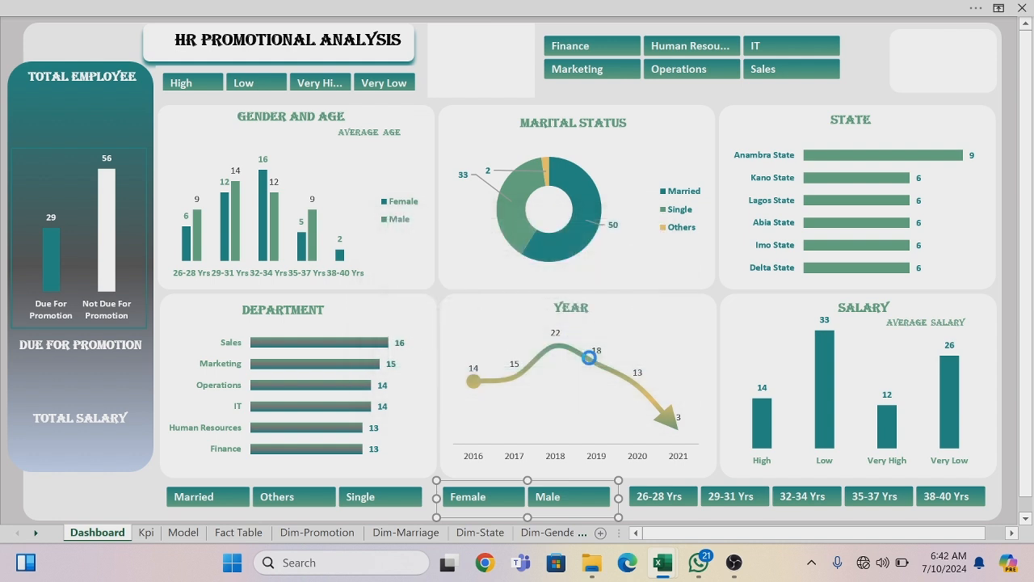
Connect the Age Range slicer to PivotTable1 on the Kpi sheet and PivotTable2 through PivotTable8 on the Model sheet
{"action": "left_click", "coordinate": [688, 486]}
{"action": "right_click", "coordinate": [688, 484]}
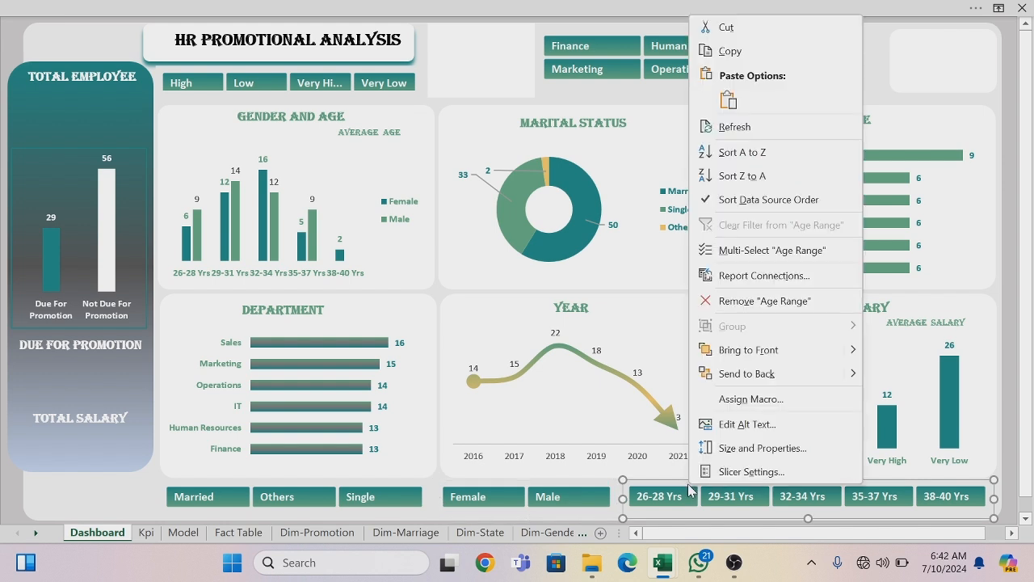
{"action": "left_click", "coordinate": [741, 274]}
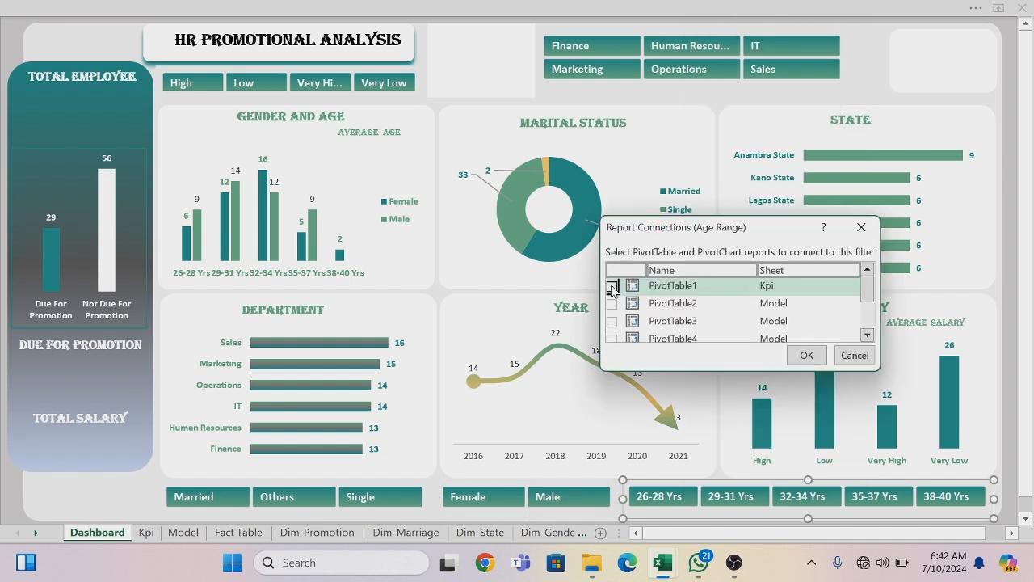
{"action": "left_click", "coordinate": [612, 286]}
{"action": "left_click", "coordinate": [611, 305]}
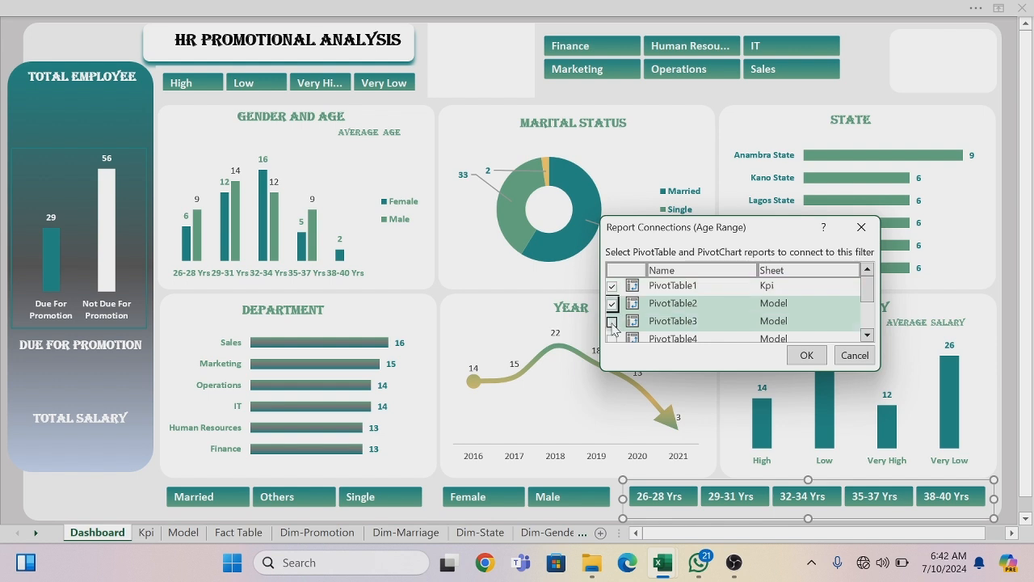
{"action": "left_click", "coordinate": [611, 322]}
{"action": "left_click", "coordinate": [611, 338]}
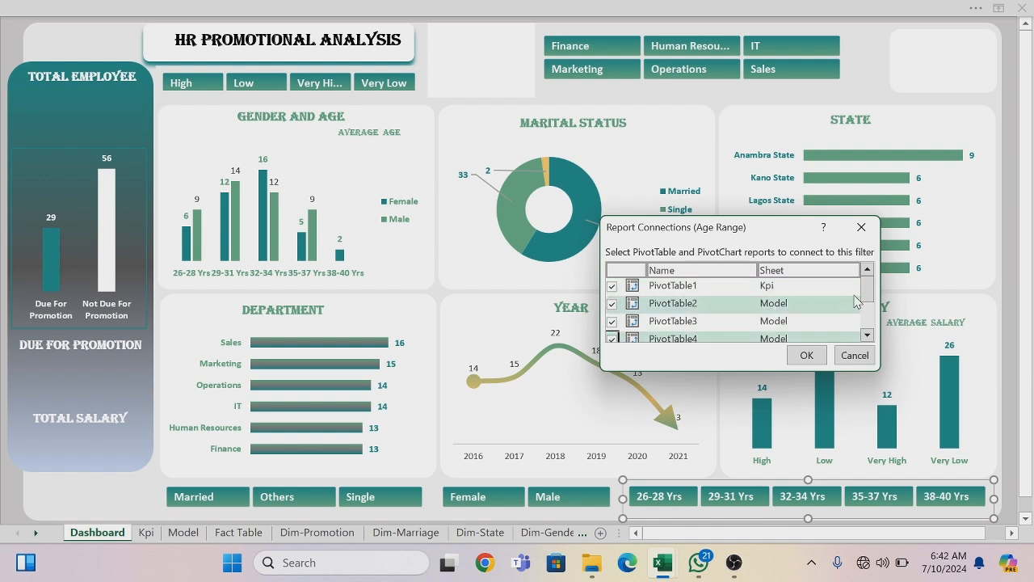
{"action": "left_click_drag", "start_coordinate": [866, 296], "coordinate": [869, 323]}
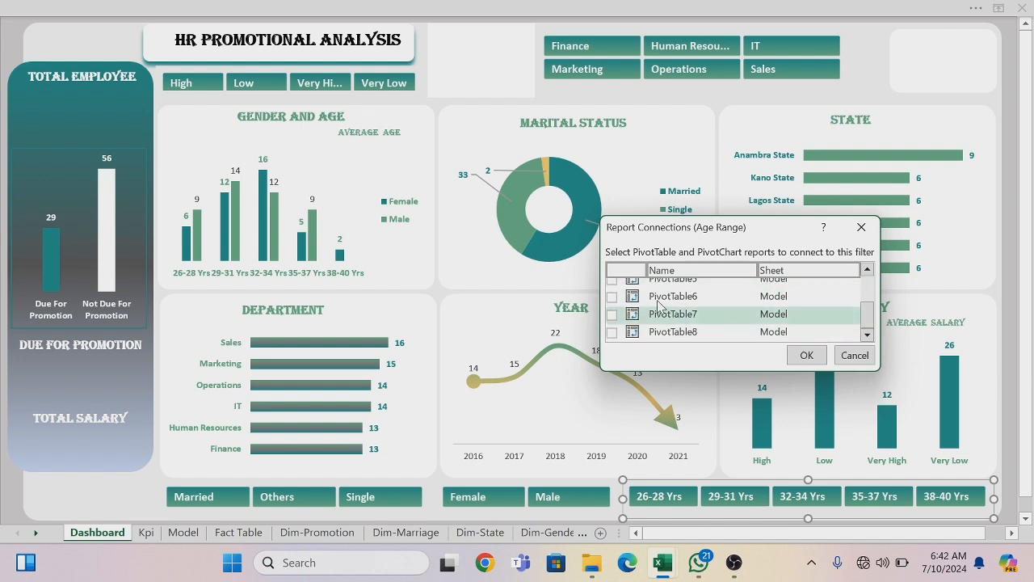
{"action": "left_click", "coordinate": [614, 287]}
{"action": "left_click", "coordinate": [612, 297]}
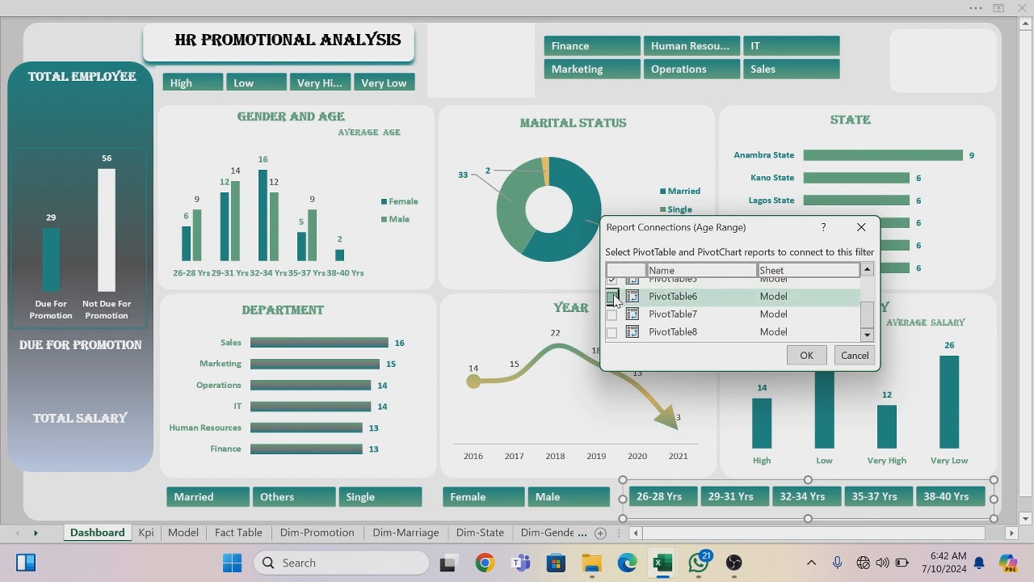
{"action": "left_click", "coordinate": [613, 315]}
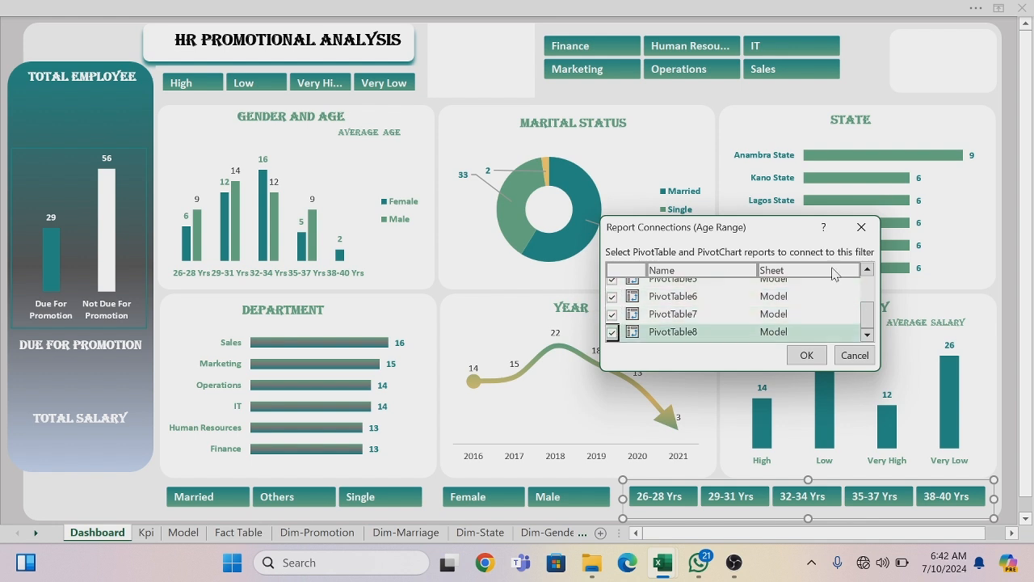
{"action": "left_click", "coordinate": [868, 269]}
{"action": "left_click", "coordinate": [868, 269]}
{"action": "left_click", "coordinate": [868, 269]}
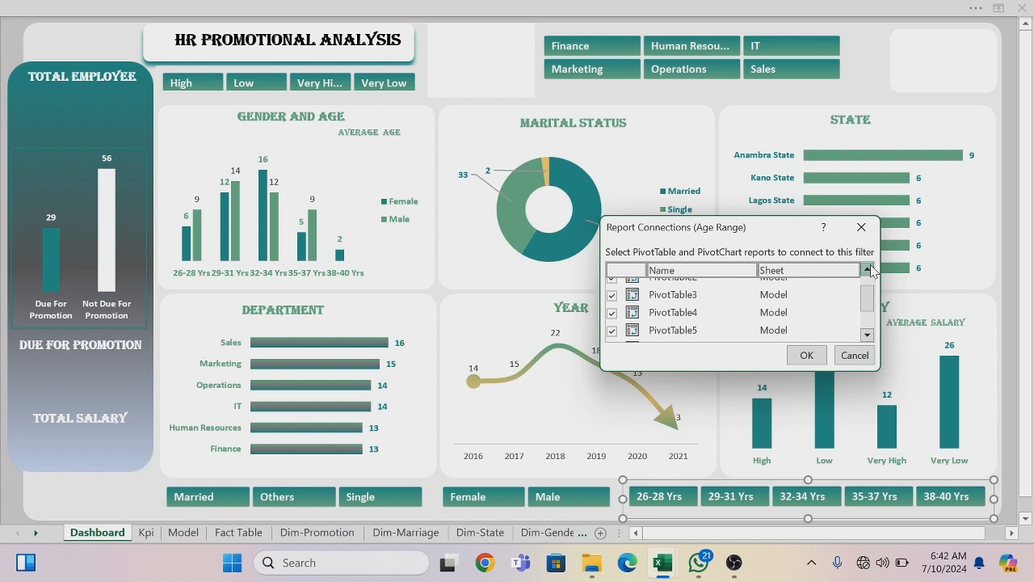
{"action": "left_click", "coordinate": [806, 355]}
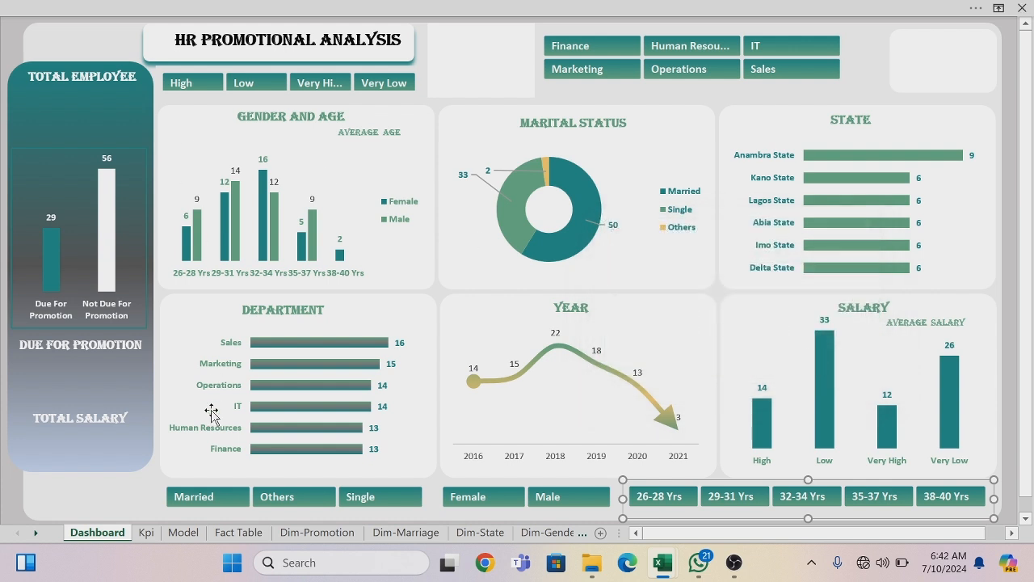
Test the Salary Range slicer by filtering the dashboard to High and Low, and clear its filter
{"action": "left_click", "coordinate": [198, 84]}
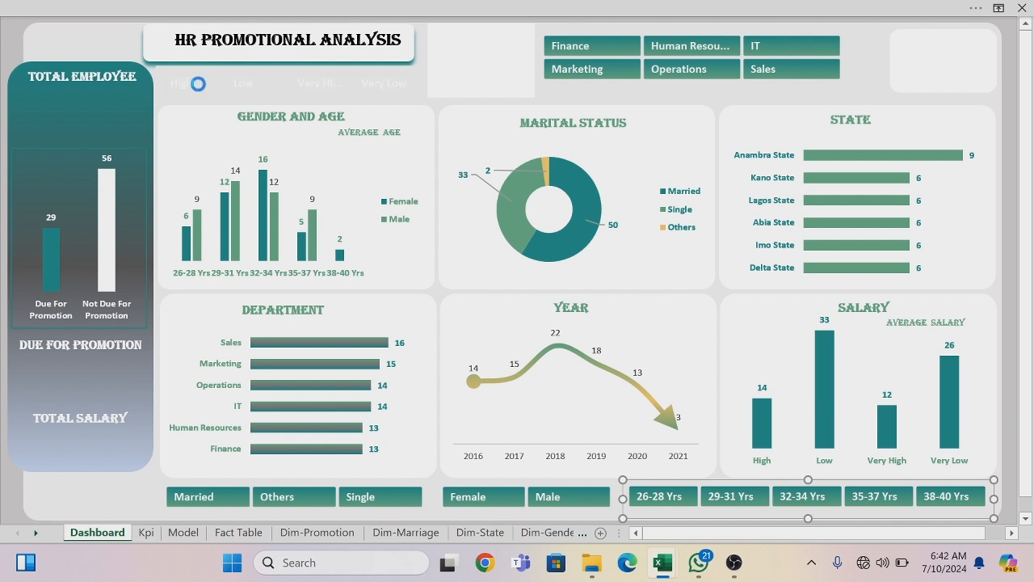
{"action": "left_click", "coordinate": [249, 84]}
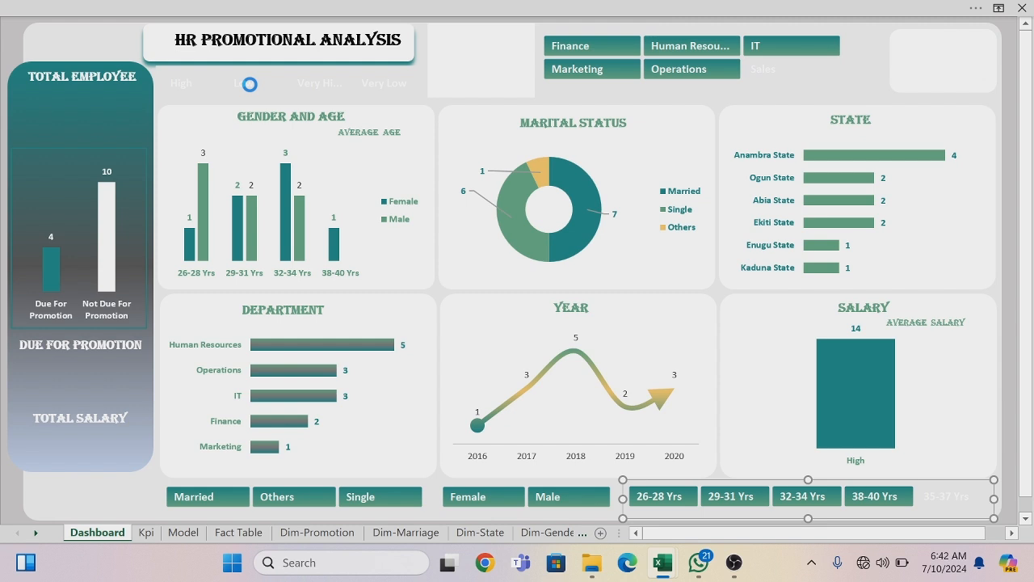
{"action": "left_click", "coordinate": [200, 83]}
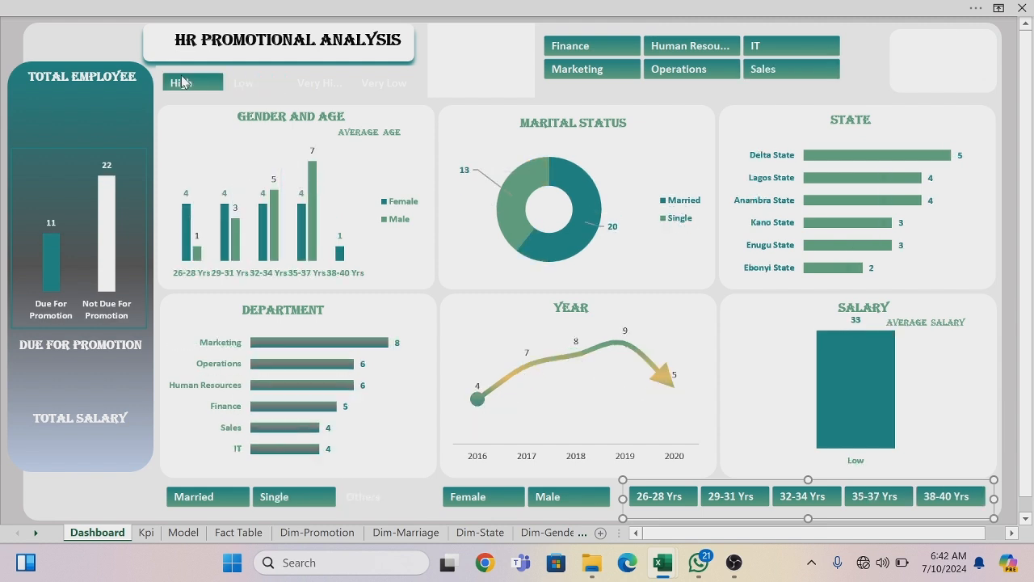
{"action": "right_click", "coordinate": [177, 70]}
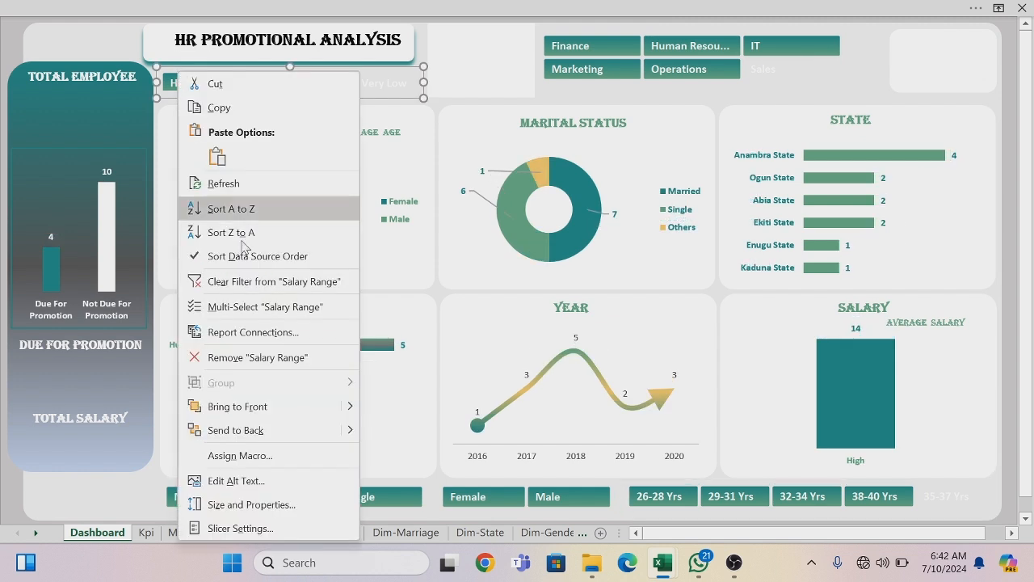
{"action": "left_click", "coordinate": [244, 285]}
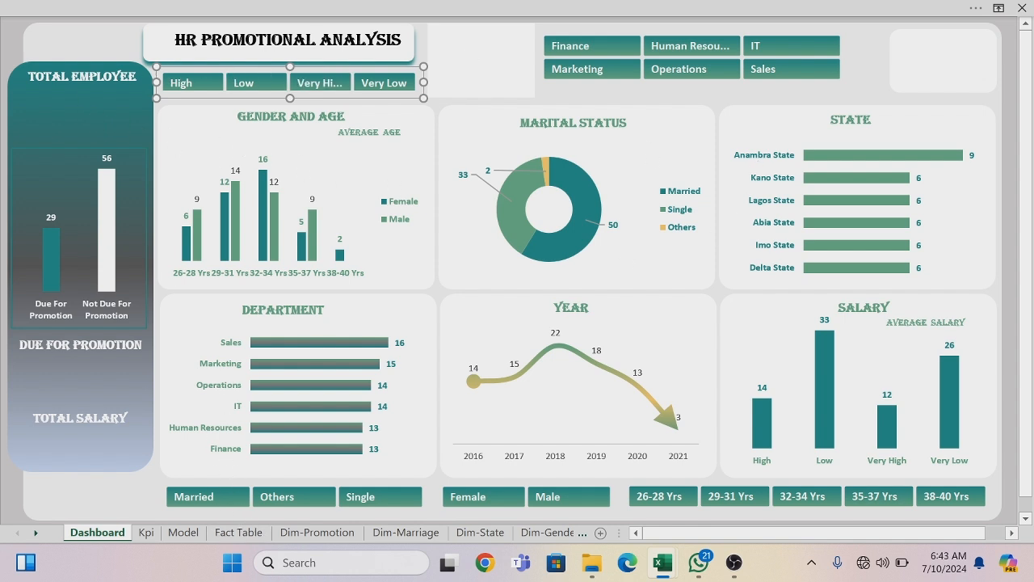
Duplicate the TOTAL EMPLOYEE text box directly below the original and delete the copy's text
{"action": "left_click", "coordinate": [112, 78]}
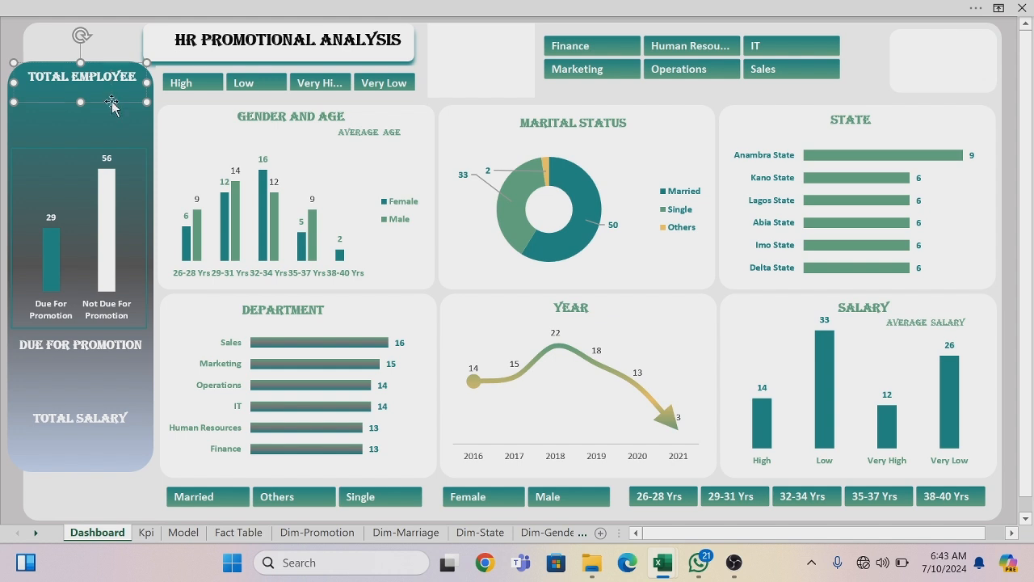
{"action": "left_click_drag", "start_coordinate": [115, 109], "coordinate": [101, 131], "text": "ctrl"}
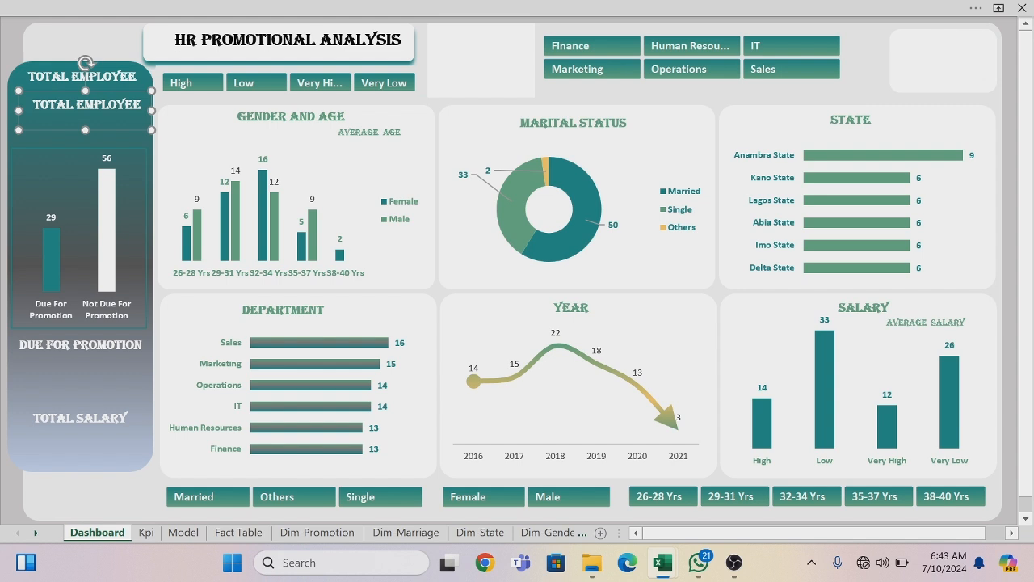
{"action": "key", "text": "BackSpace"}
{"action": "key", "text": "BackSpace"}
{"action": "key", "text": "BackSpace"}
{"action": "key", "text": "BackSpace"}
{"action": "key", "text": "BackSpace"}
{"action": "key", "text": "BackSpace"}
{"action": "key", "text": "BackSpace"}
{"action": "key", "text": "BackSpace"}
{"action": "key", "text": "BackSpace"}
{"action": "key", "text": "BackSpace"}
{"action": "key", "text": "BackSpace"}
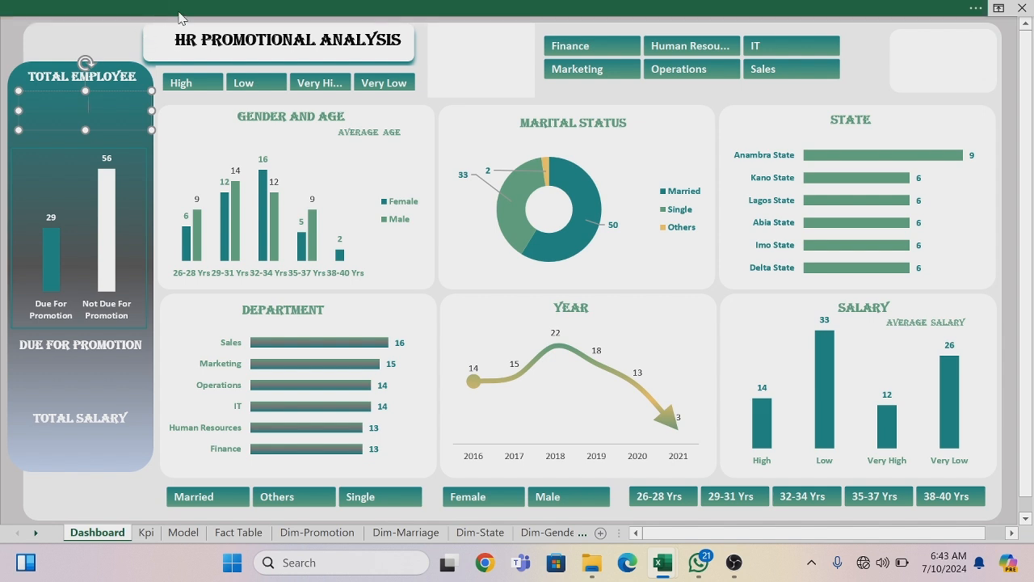
Show the formula bar on the dashboard
{"action": "left_click", "coordinate": [178, 12]}
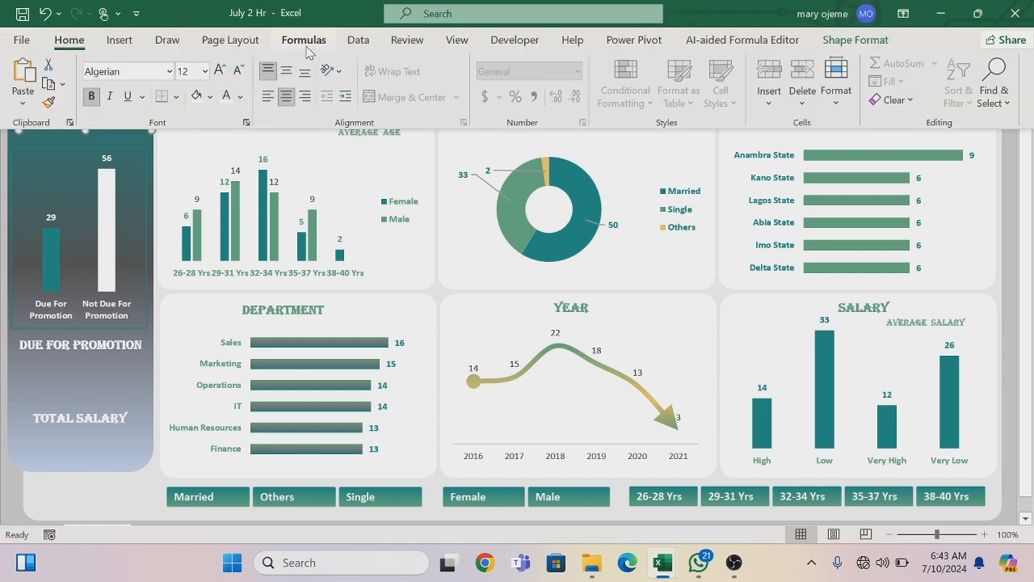
{"action": "left_click", "coordinate": [457, 42]}
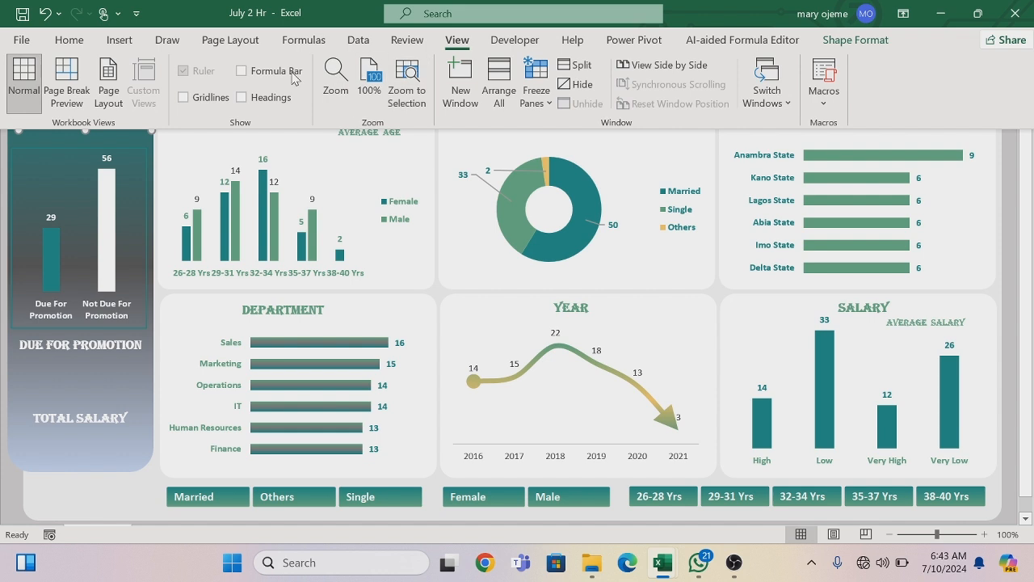
{"action": "left_click", "coordinate": [242, 72]}
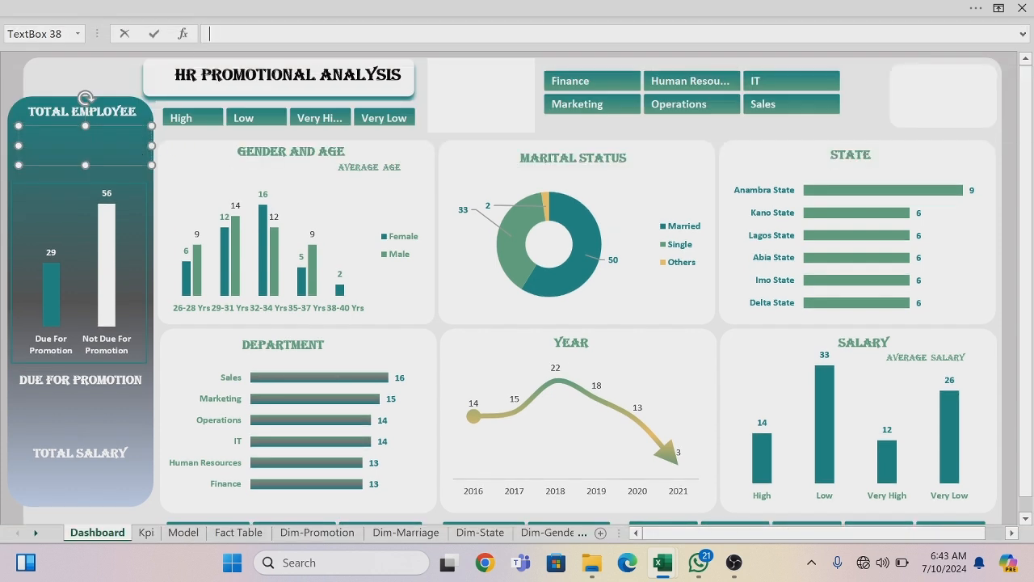
Link the empty text box below TOTAL EMPLOYEE to cell A7 on the Kpi sheet
{"action": "type", "text": "="}
{"action": "left_click", "coordinate": [145, 533]}
{"action": "left_click", "coordinate": [82, 171]}
{"action": "key", "text": "Return"}
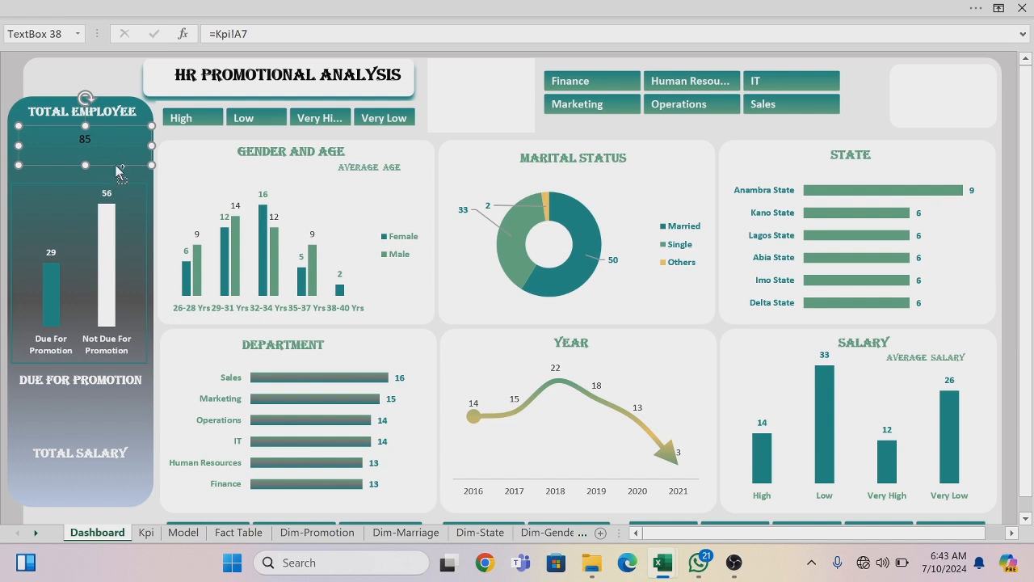
Place a copy of the linked employee-count text box below the DUE FOR PROMOTION heading and reduce its height
{"action": "left_click_drag", "start_coordinate": [115, 167], "coordinate": [120, 196]}
{"action": "left_click_drag", "start_coordinate": [128, 152], "coordinate": [117, 394]}
{"action": "left_click_drag", "start_coordinate": [79, 432], "coordinate": [79, 421]}
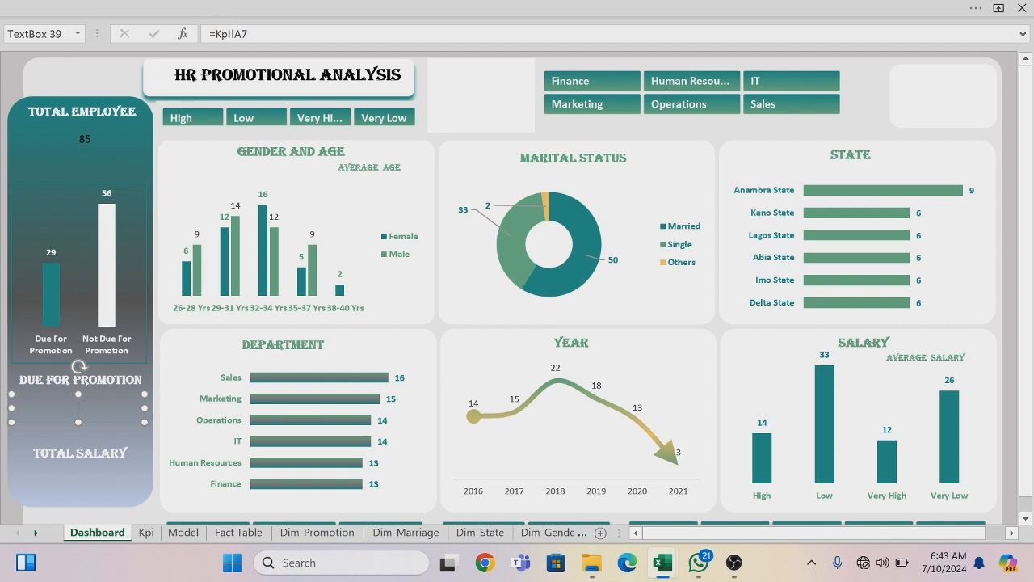
Link the text box below DUE FOR PROMOTION to cell B7 on the Kpi sheet
{"action": "key", "text": "BackSpace"}
{"action": "key", "text": "BackSpace"}
{"action": "key", "text": "BackSpace"}
{"action": "key", "text": "BackSpace"}
{"action": "left_click", "coordinate": [148, 537]}
{"action": "left_click", "coordinate": [196, 170]}
{"action": "key", "text": "Return"}
Place a copy of the due-for-promotion value box below TOTAL SALARY and link it to cell C7 on the Kpi sheet
{"action": "key", "text": "ctrl+d"}
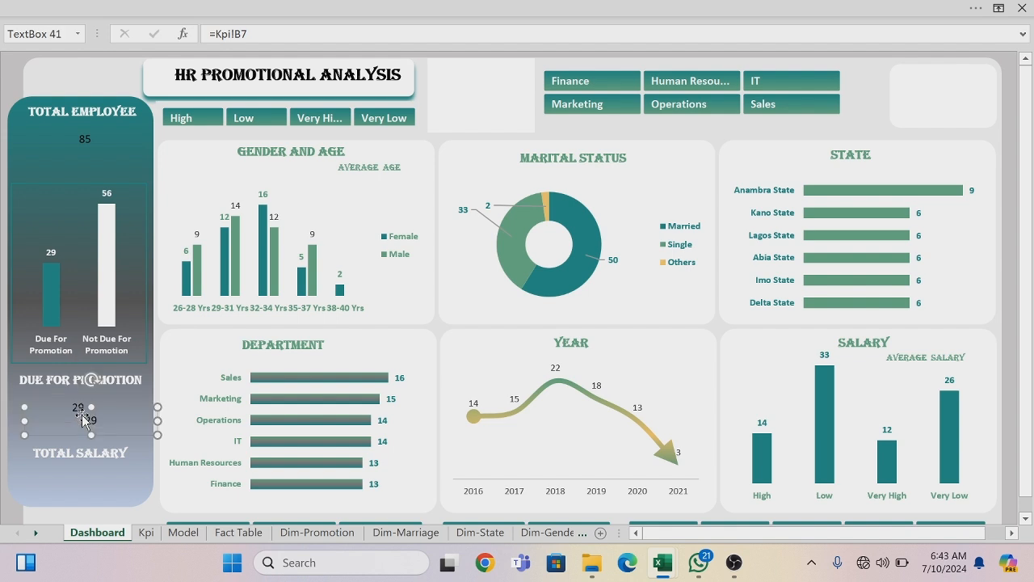
{"action": "left_click_drag", "start_coordinate": [108, 463], "coordinate": [96, 492]}
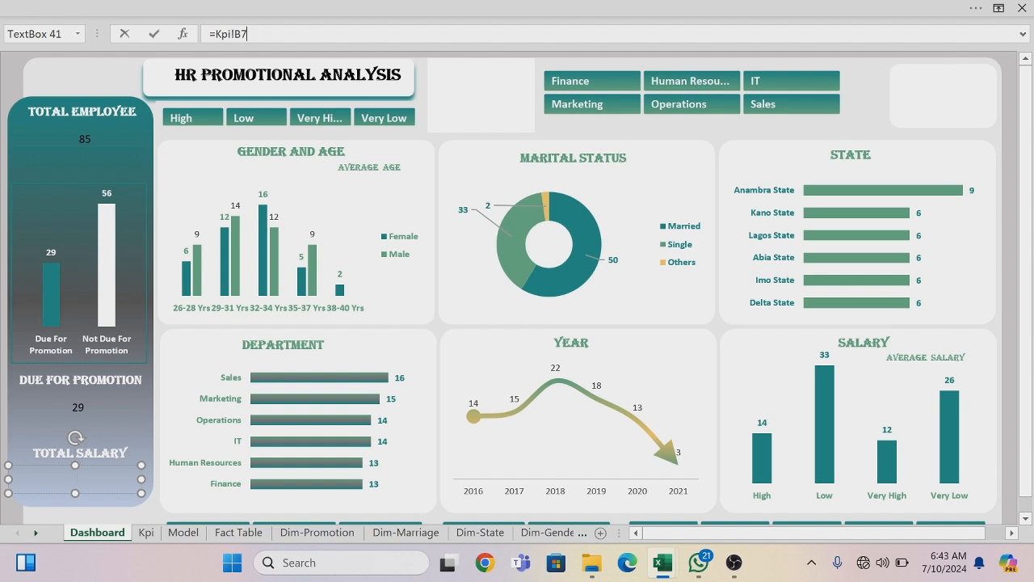
{"action": "key", "text": "BackSpace"}
{"action": "key", "text": "BackSpace"}
{"action": "key", "text": "BackSpace"}
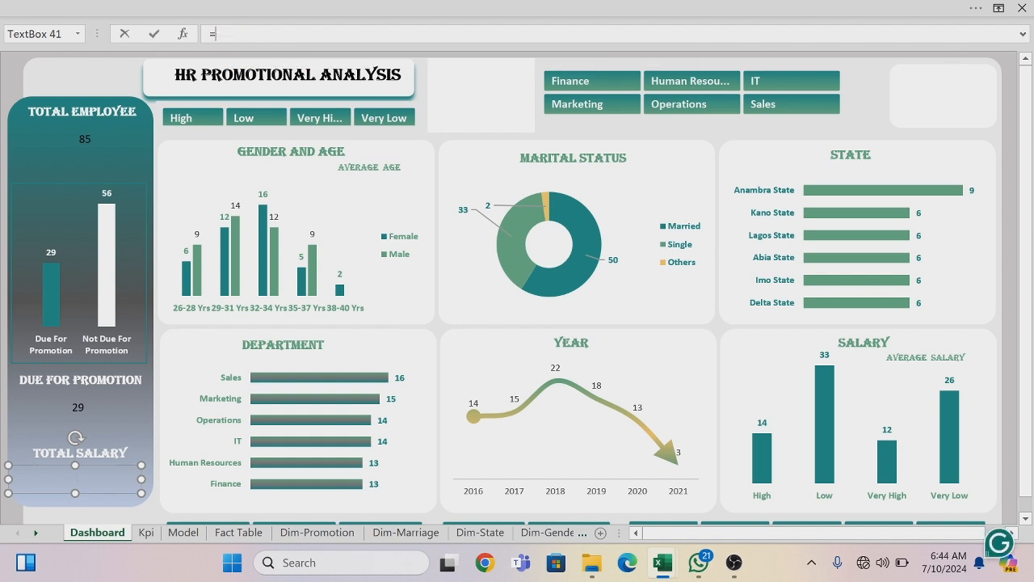
{"action": "left_click", "coordinate": [147, 535]}
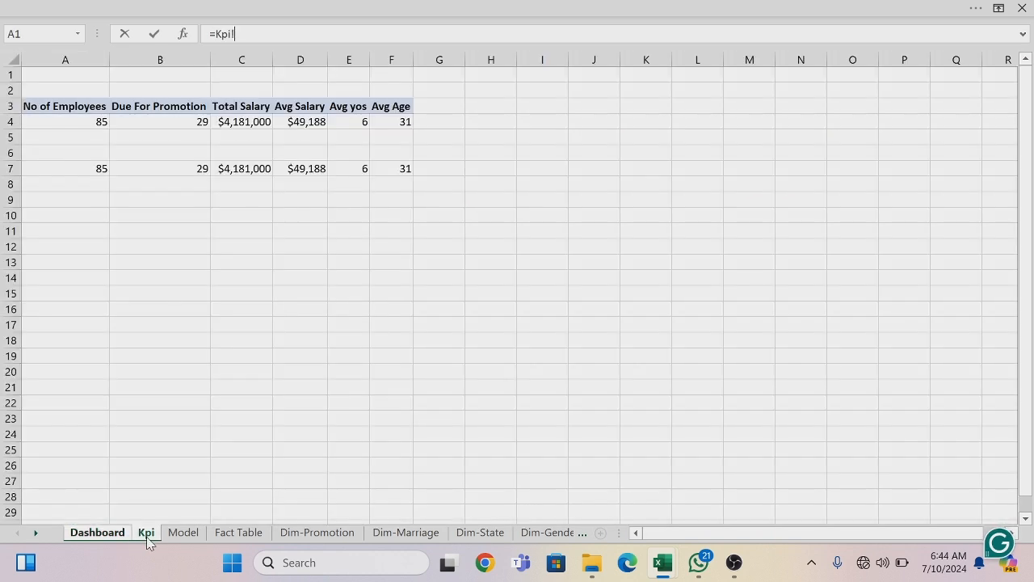
{"action": "left_click", "coordinate": [251, 170]}
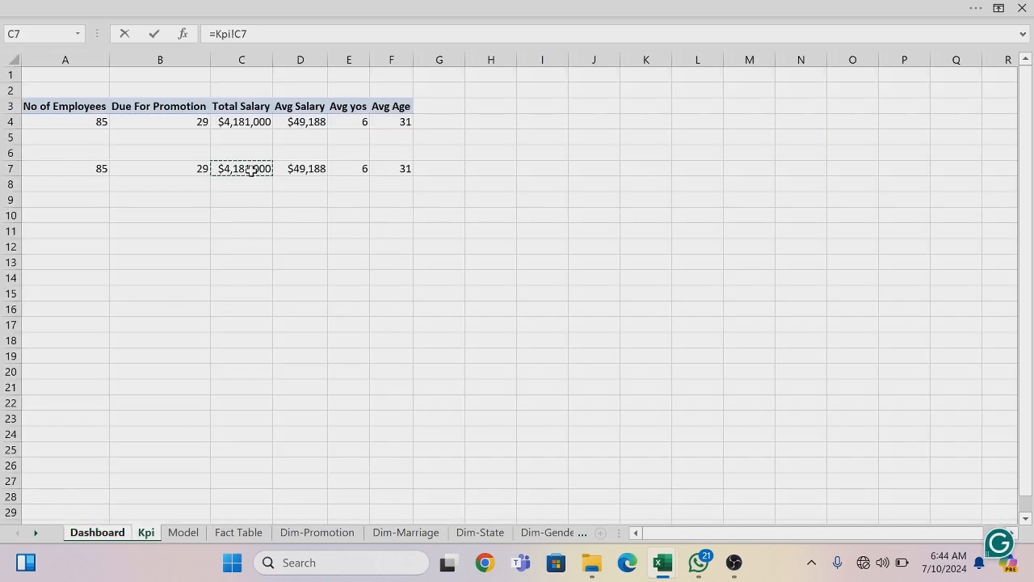
{"action": "key", "text": "Return"}
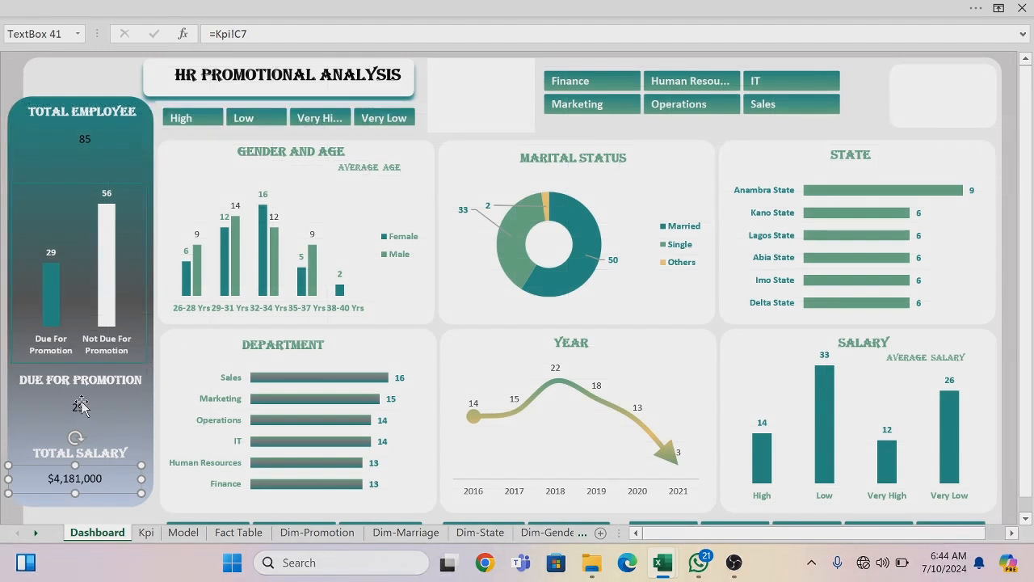
Duplicate the employee-count text box, place the copy beside the AVERAGE AGE label and shrink it to fit there
{"action": "left_click", "coordinate": [88, 145]}
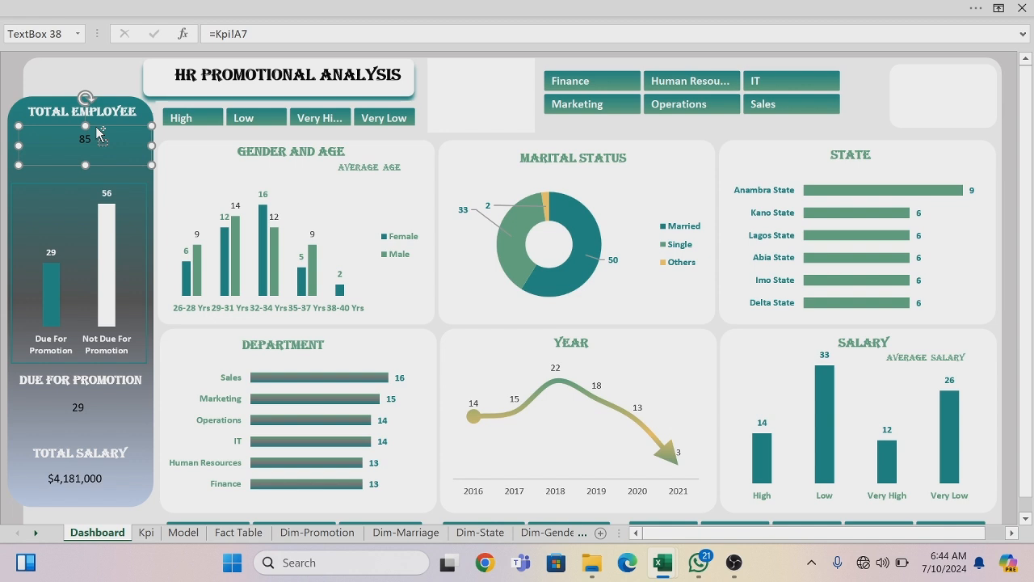
{"action": "key", "text": "ctrl+d"}
{"action": "left_click_drag", "start_coordinate": [119, 139], "coordinate": [406, 186]}
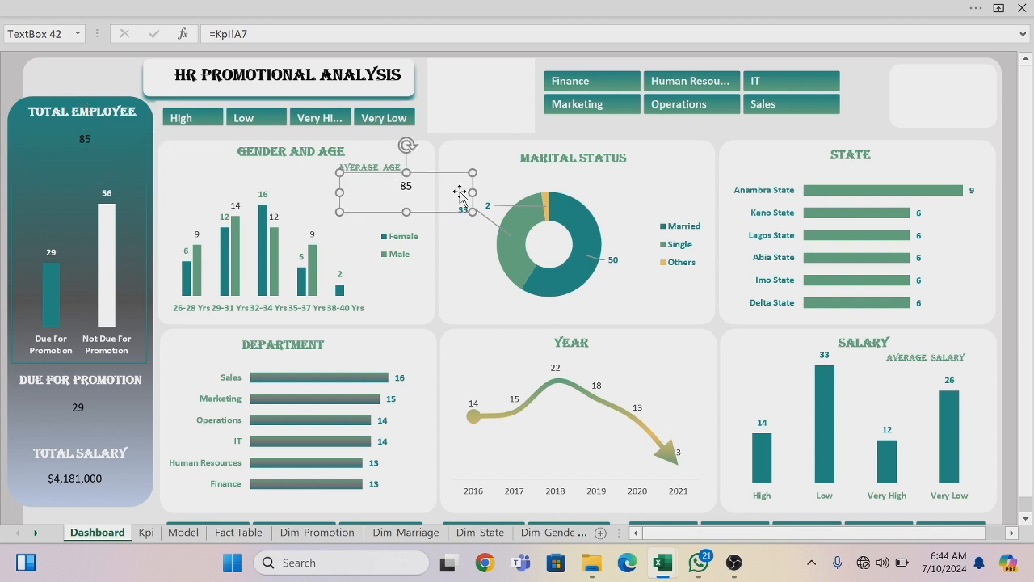
{"action": "left_click_drag", "start_coordinate": [474, 192], "coordinate": [429, 178]}
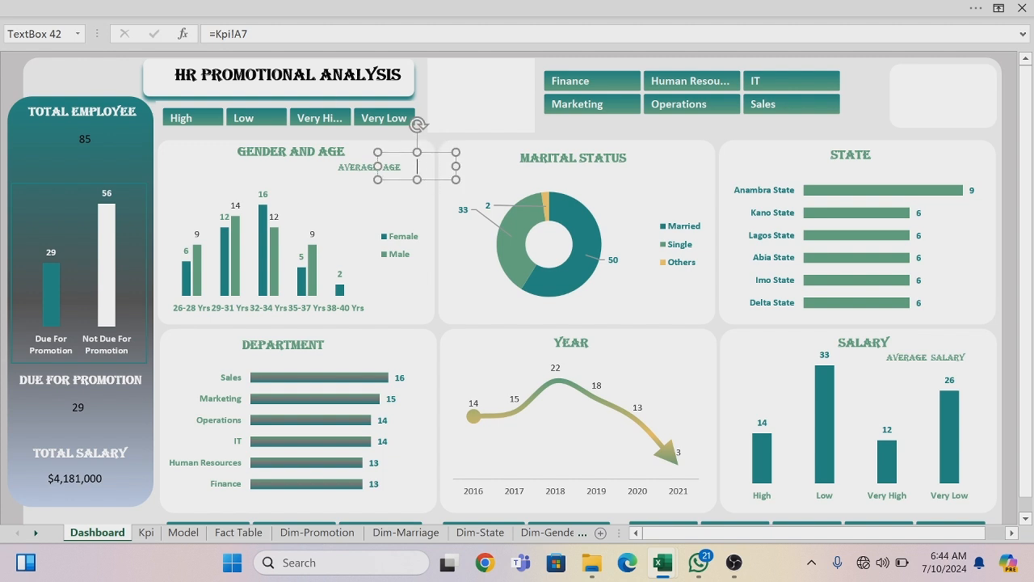
Link the text box beside AVERAGE AGE to cell F7 on the Kpi sheet
{"action": "key", "text": "BackSpace"}
{"action": "key", "text": "BackSpace"}
{"action": "key", "text": "BackSpace"}
{"action": "key", "text": "BackSpace"}
{"action": "key", "text": "BackSpace"}
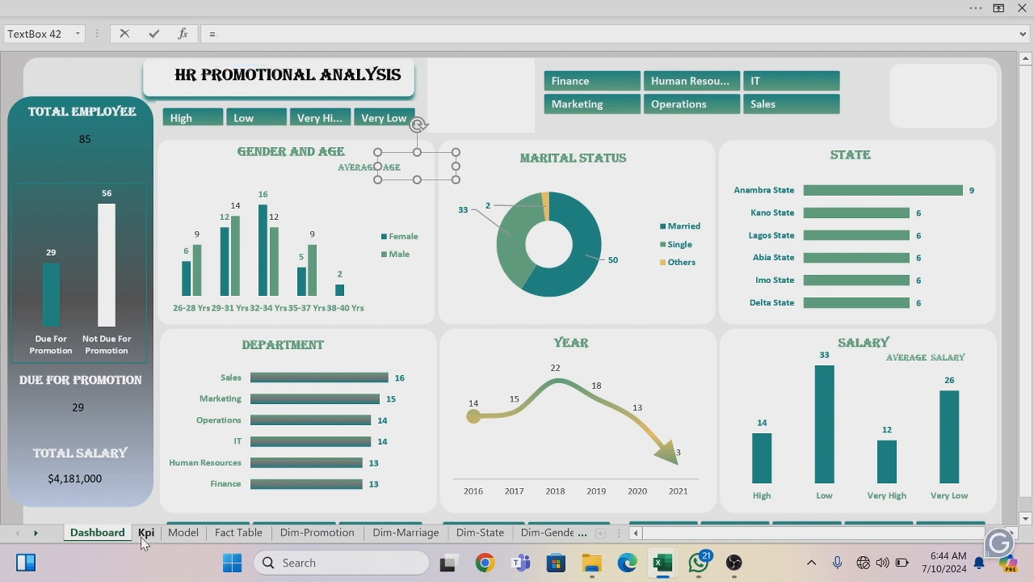
{"action": "left_click", "coordinate": [146, 533]}
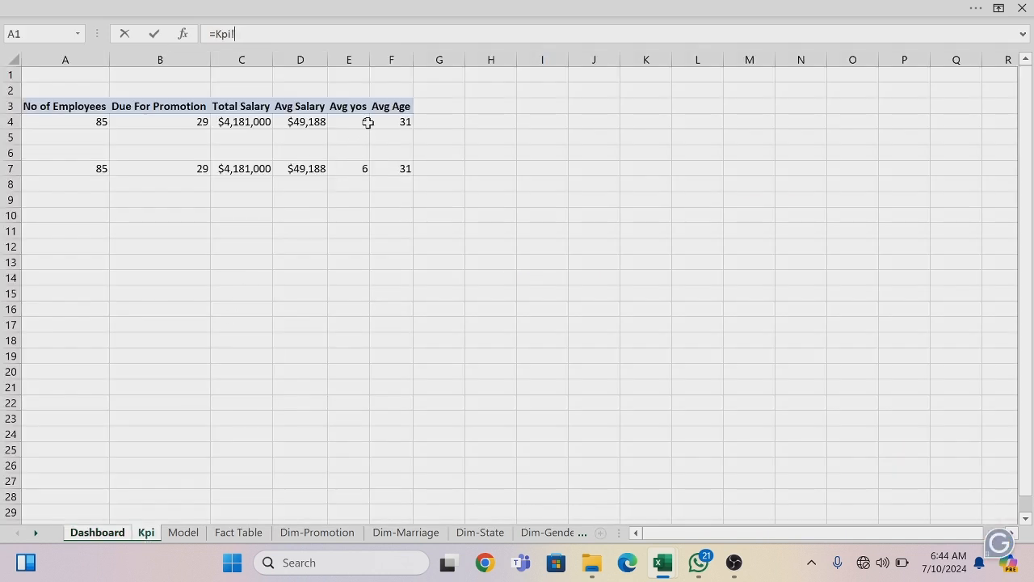
{"action": "left_click", "coordinate": [401, 169]}
{"action": "key", "text": "Return"}
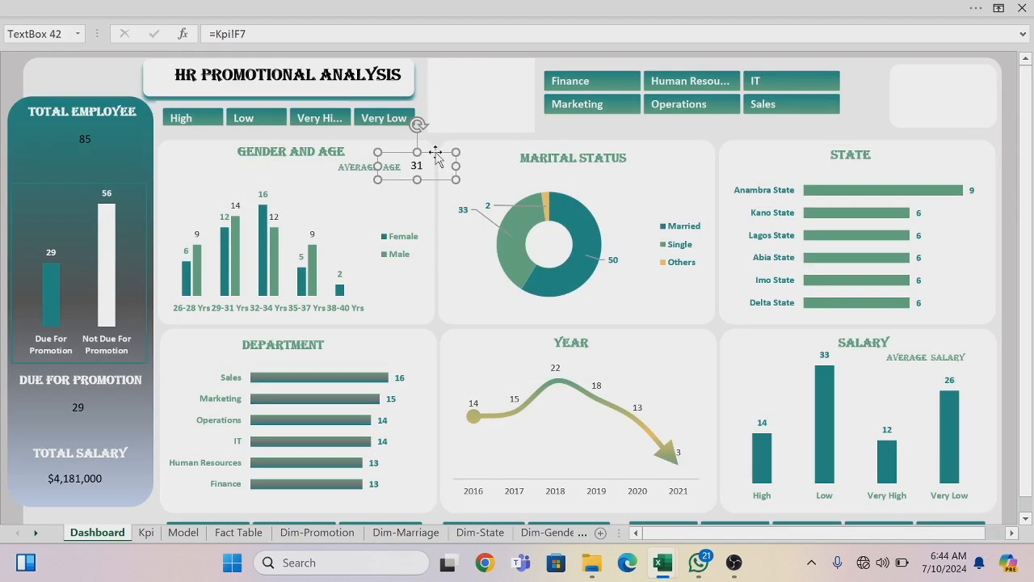
Place a copy of the average-age value box near AVERAGE SALARY and shift the SALARY title and AVERAGE SALARY label left and slightly up
{"action": "key", "text": "ctrl+v"}
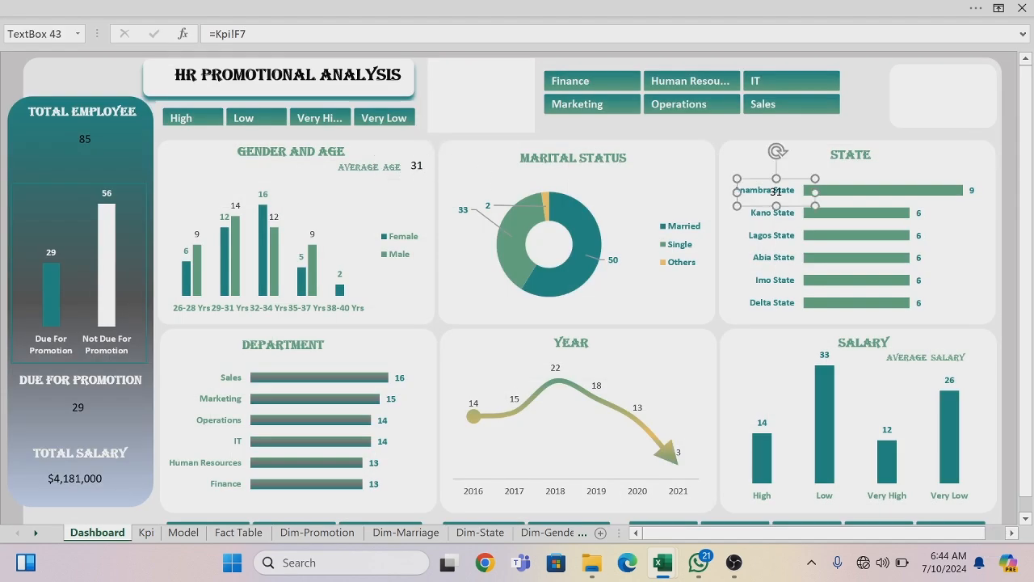
{"action": "left_click_drag", "start_coordinate": [791, 179], "coordinate": [989, 355]}
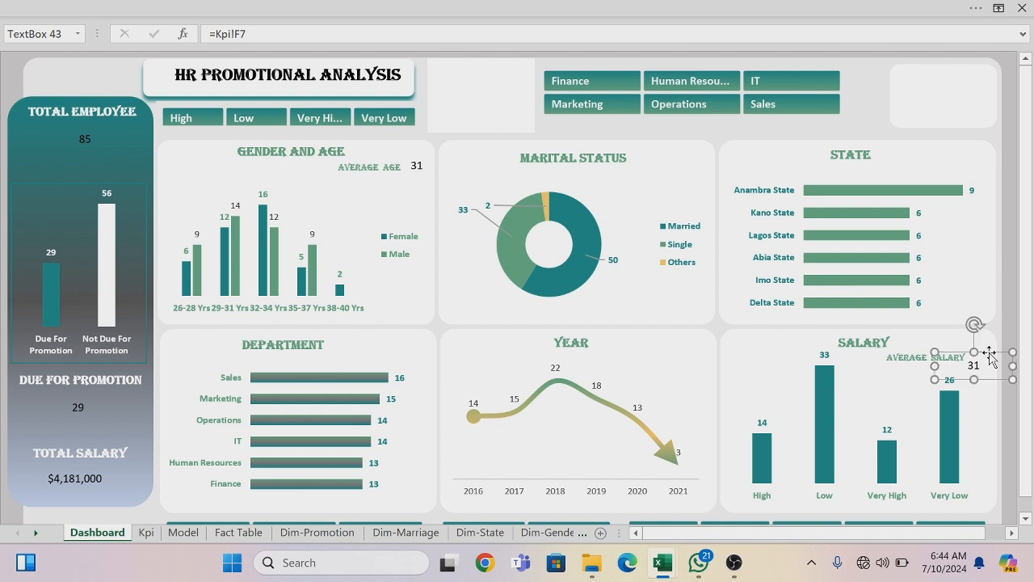
{"action": "left_click", "coordinate": [910, 357]}
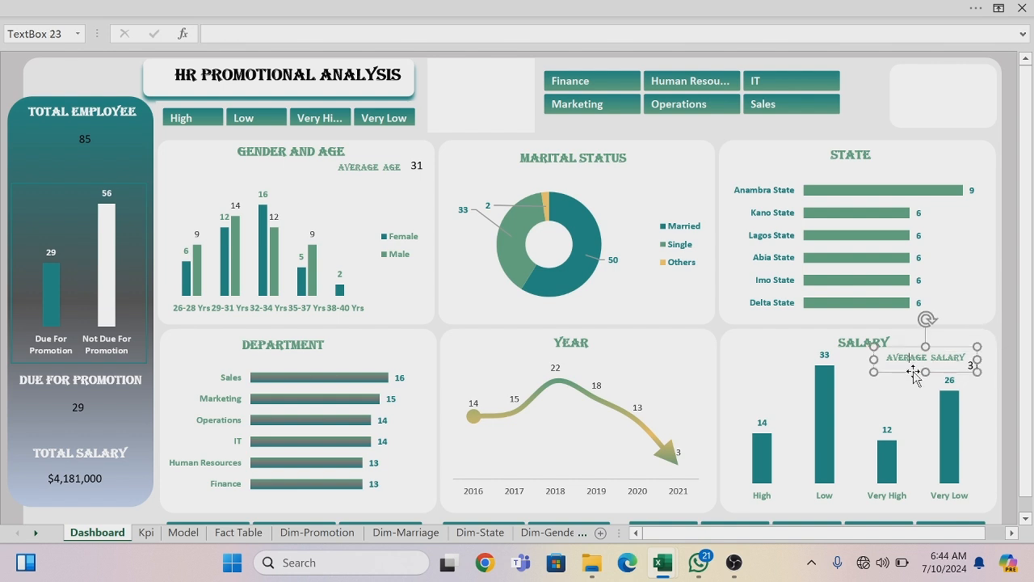
{"action": "left_click", "coordinate": [854, 342]}
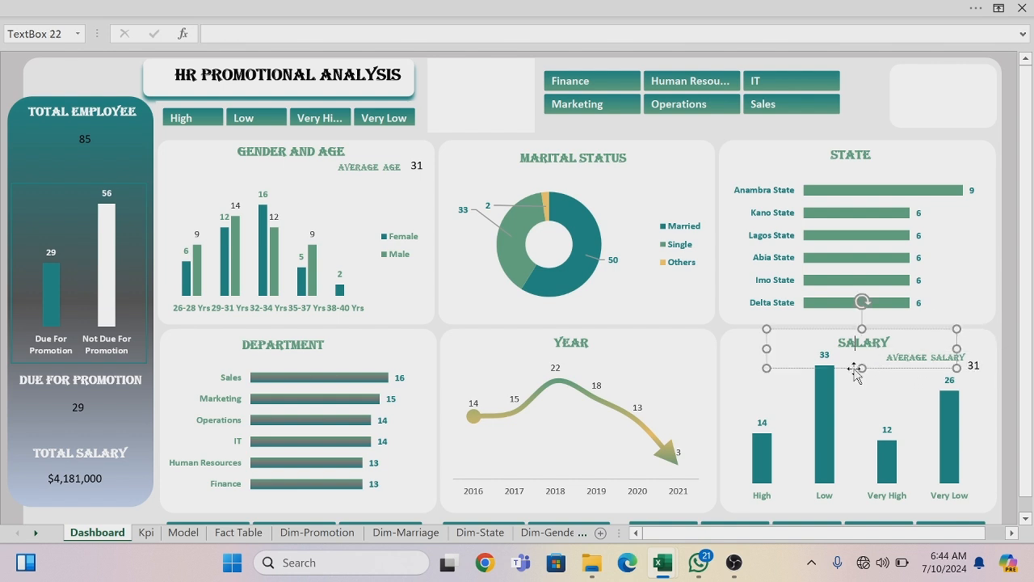
{"action": "left_click_drag", "start_coordinate": [855, 370], "coordinate": [831, 368]}
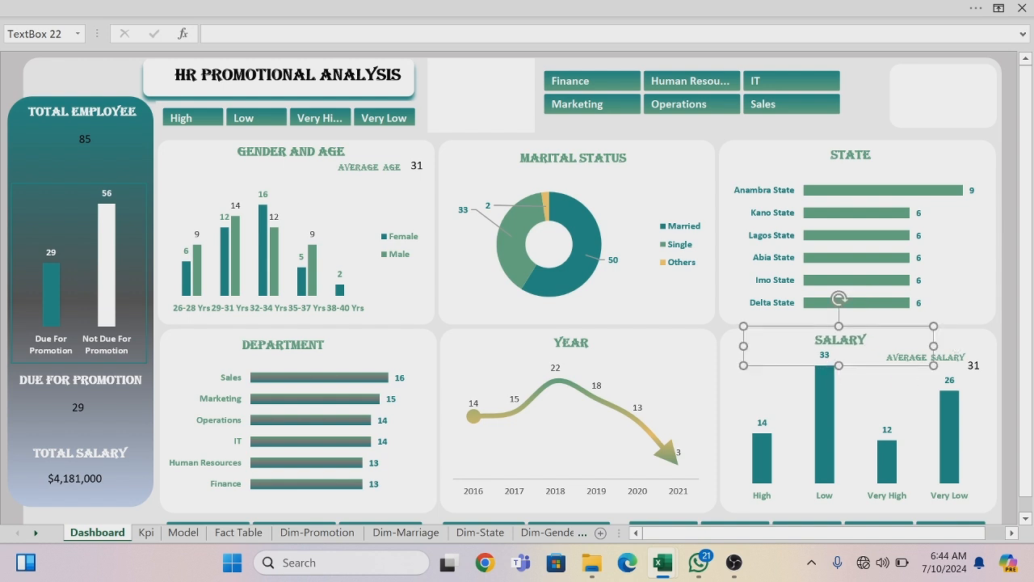
{"action": "left_click", "coordinate": [915, 357]}
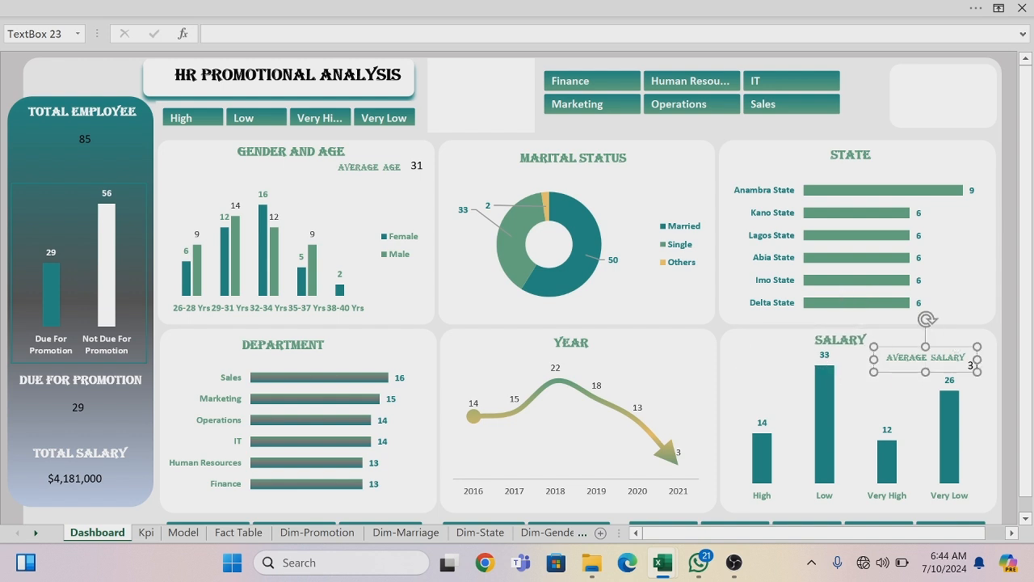
{"action": "left_click_drag", "start_coordinate": [908, 370], "coordinate": [894, 358]}
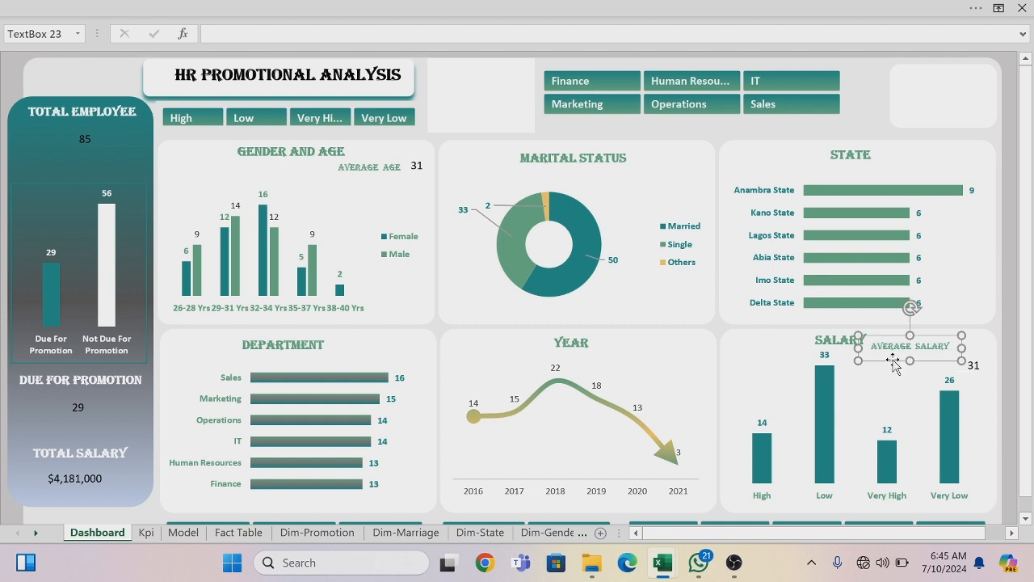
Move the copied value box directly below the AVERAGE SALARY label and link it to cell D7 on the Kpi sheet
{"action": "left_click", "coordinate": [969, 367]}
{"action": "left_click_drag", "start_coordinate": [981, 378], "coordinate": [955, 377]}
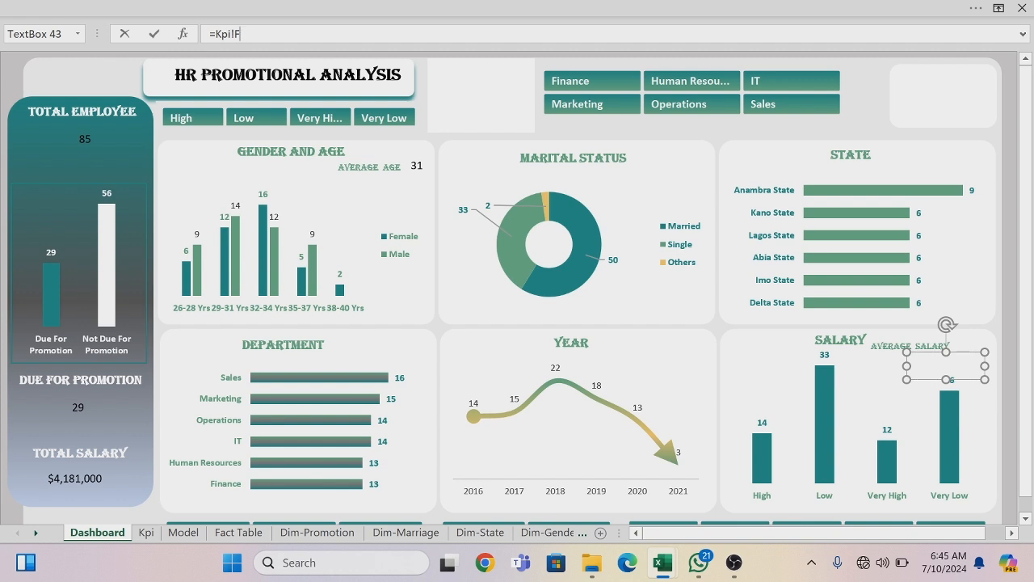
{"action": "key", "text": "BackSpace"}
{"action": "key", "text": "BackSpace"}
{"action": "key", "text": "BackSpace"}
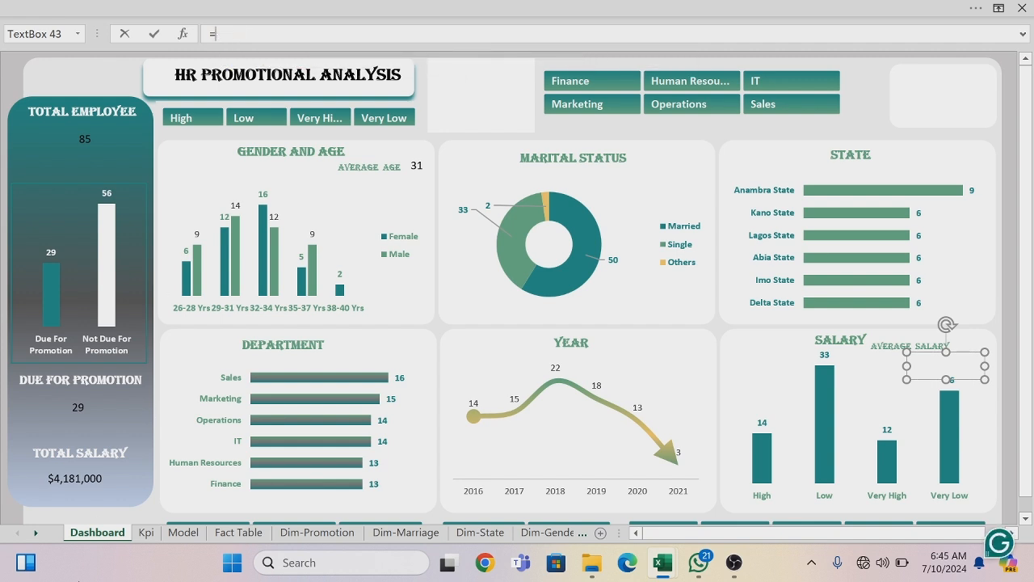
{"action": "left_click", "coordinate": [146, 533]}
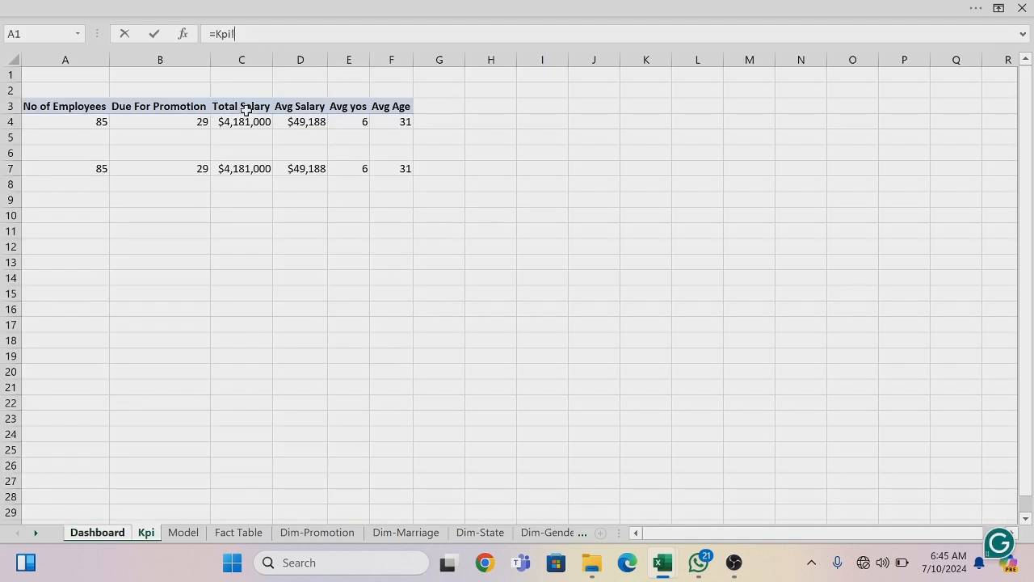
{"action": "left_click", "coordinate": [316, 166]}
{"action": "key", "text": "Return"}
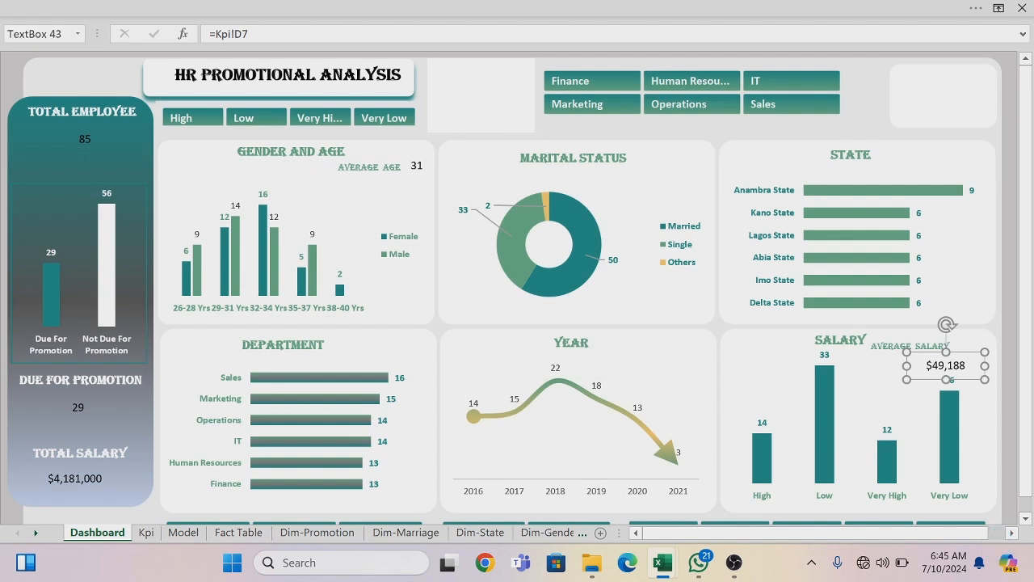
Change the font of the employee count below TOTAL EMPLOYEE to Algerian
{"action": "left_click", "coordinate": [88, 142]}
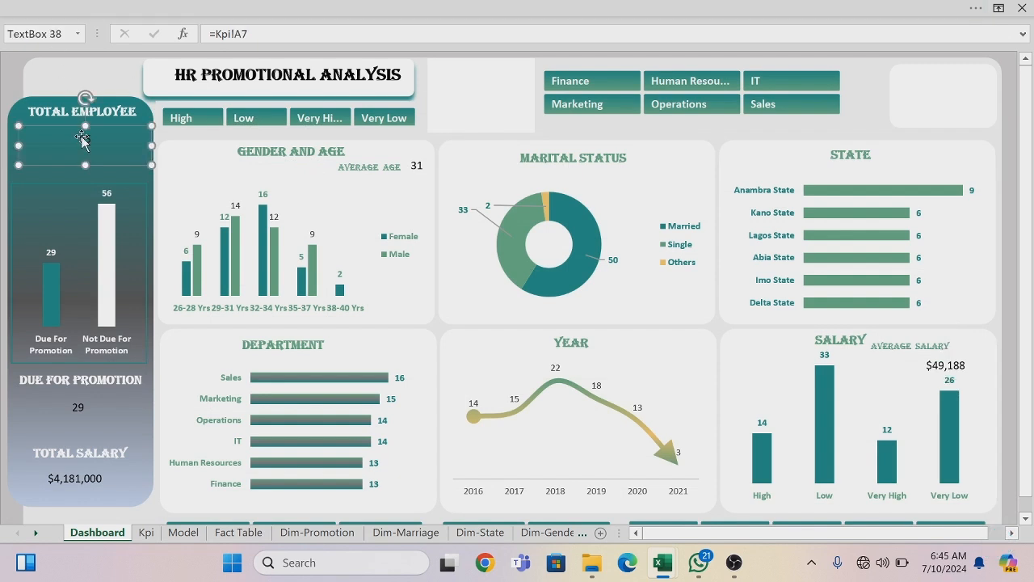
{"action": "double_click", "coordinate": [93, 143]}
{"action": "left_click", "coordinate": [51, 8]}
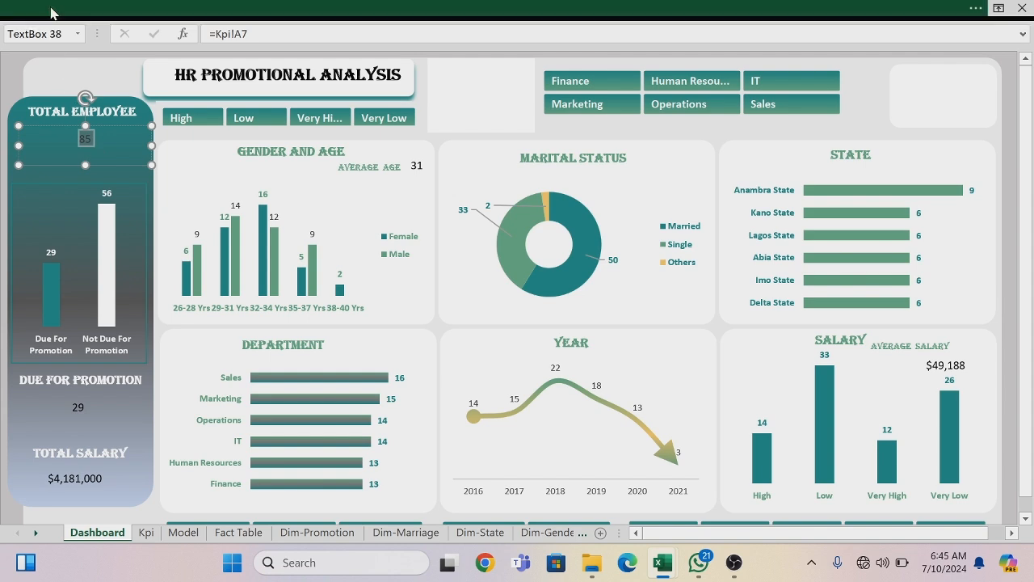
{"action": "left_click", "coordinate": [69, 45]}
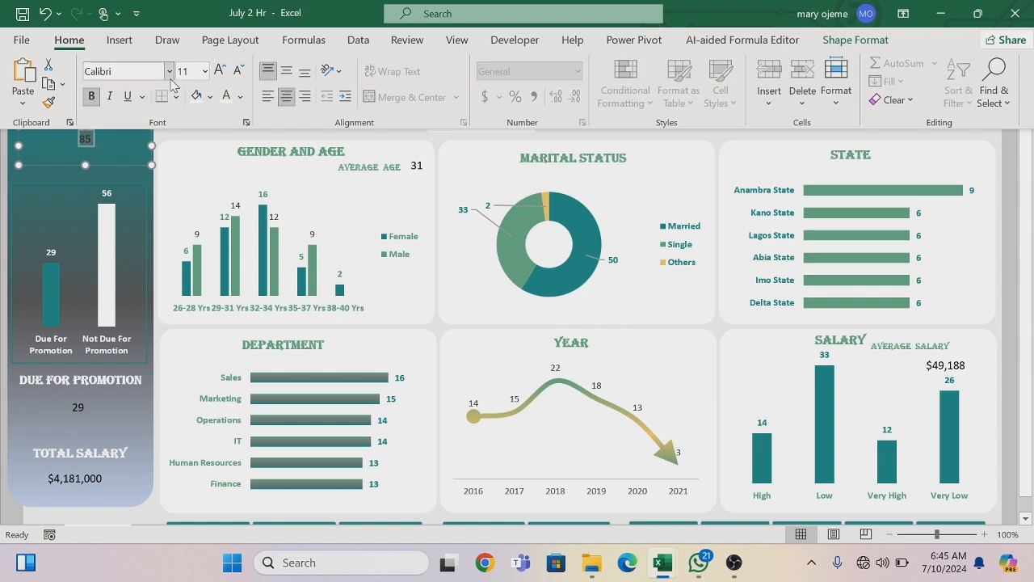
{"action": "left_click", "coordinate": [170, 71]}
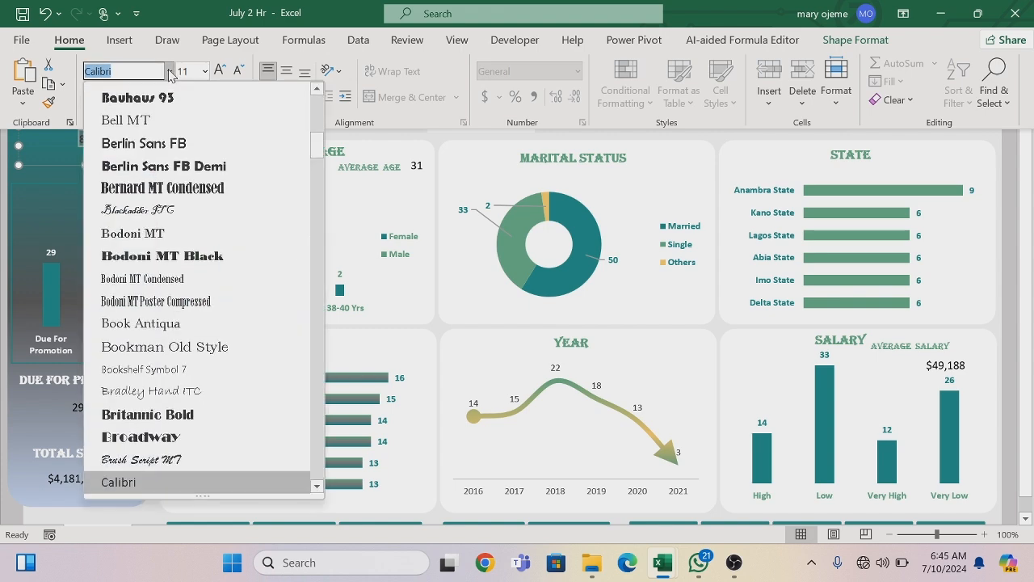
{"action": "left_click_drag", "start_coordinate": [315, 154], "coordinate": [315, 101]}
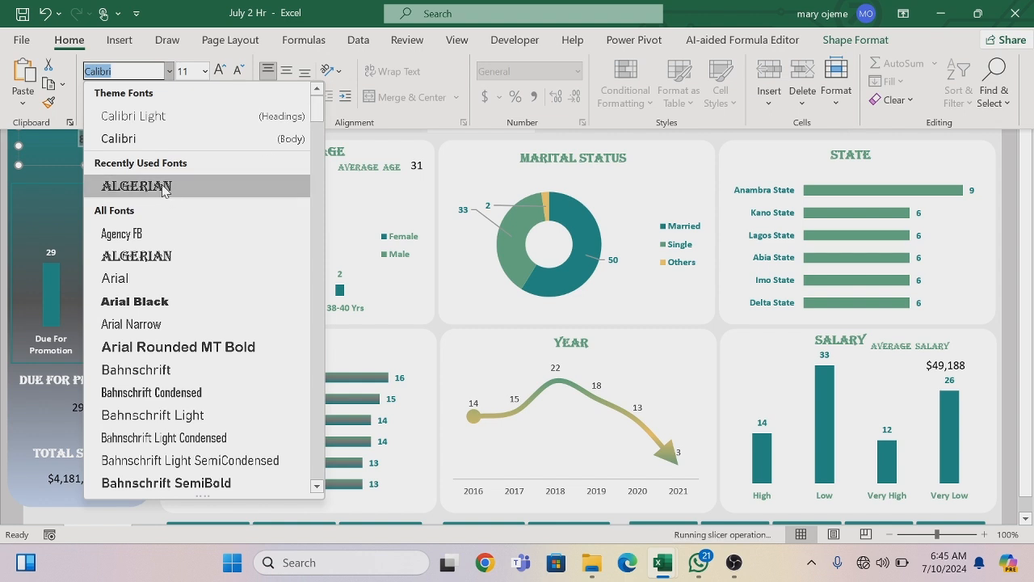
{"action": "left_click", "coordinate": [164, 188]}
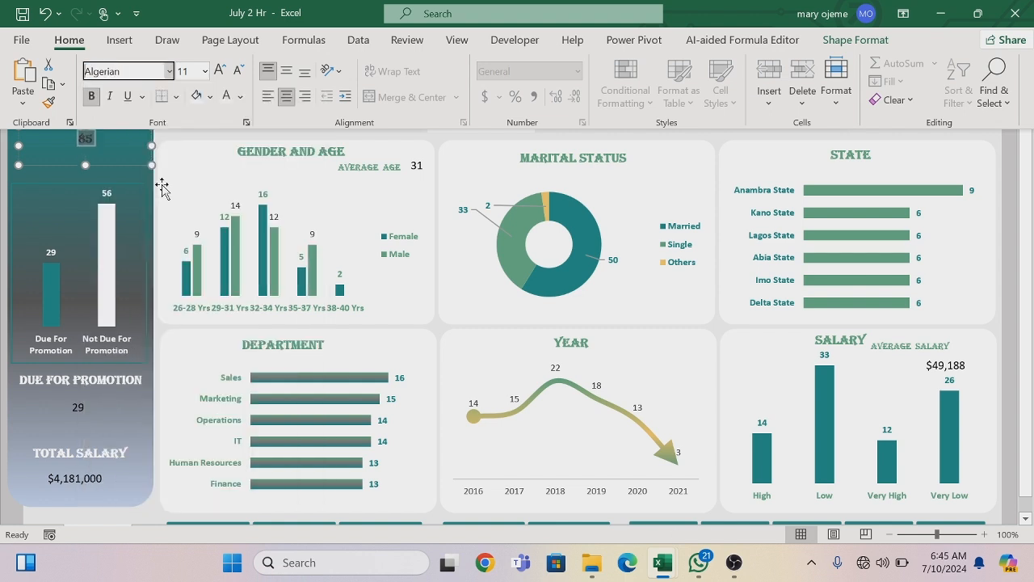
Set the employee count's font size to 18 and its font colour to white
{"action": "left_click", "coordinate": [205, 72]}
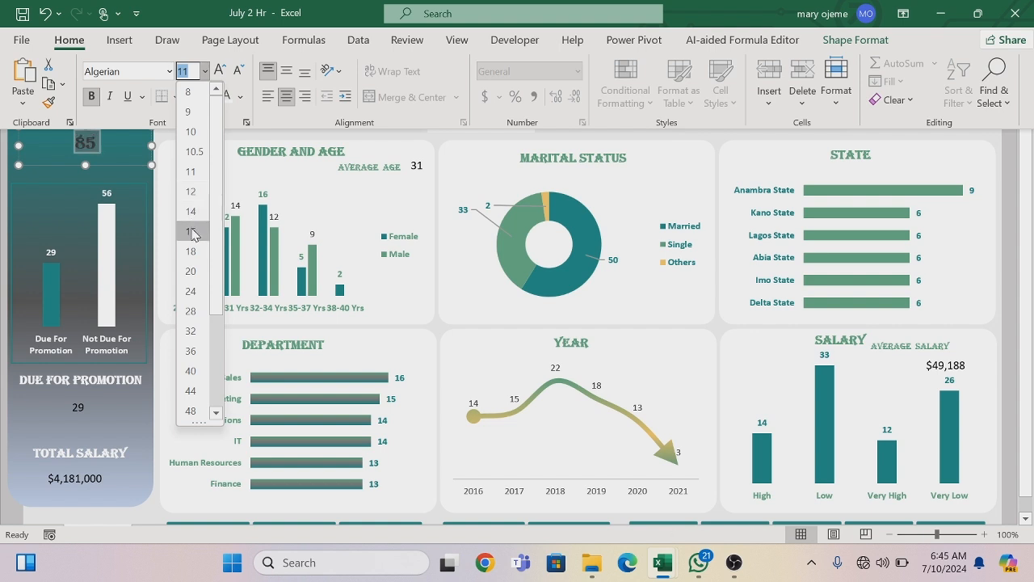
{"action": "left_click", "coordinate": [191, 252]}
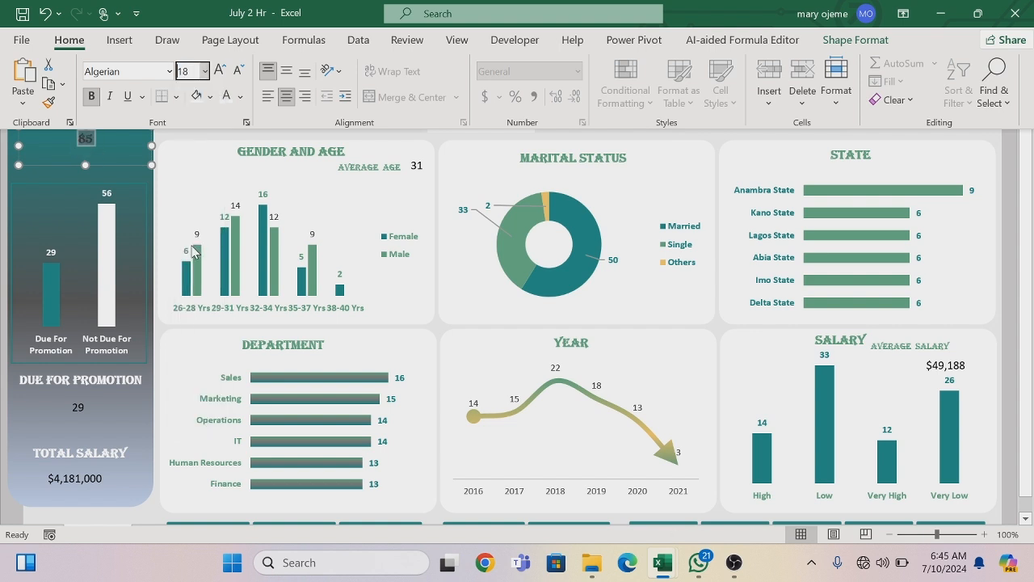
{"action": "left_click", "coordinate": [240, 97]}
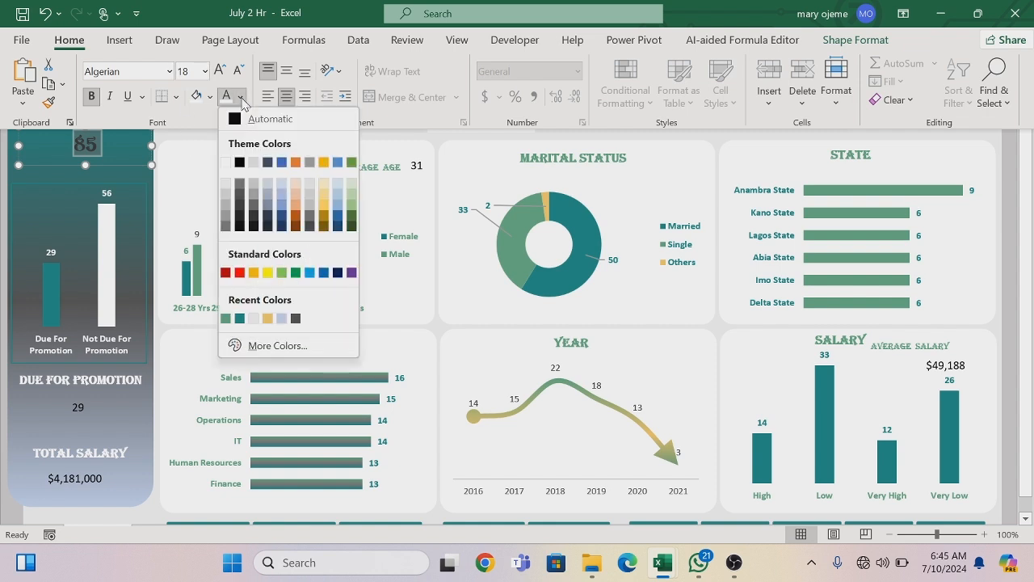
{"action": "left_click", "coordinate": [228, 164]}
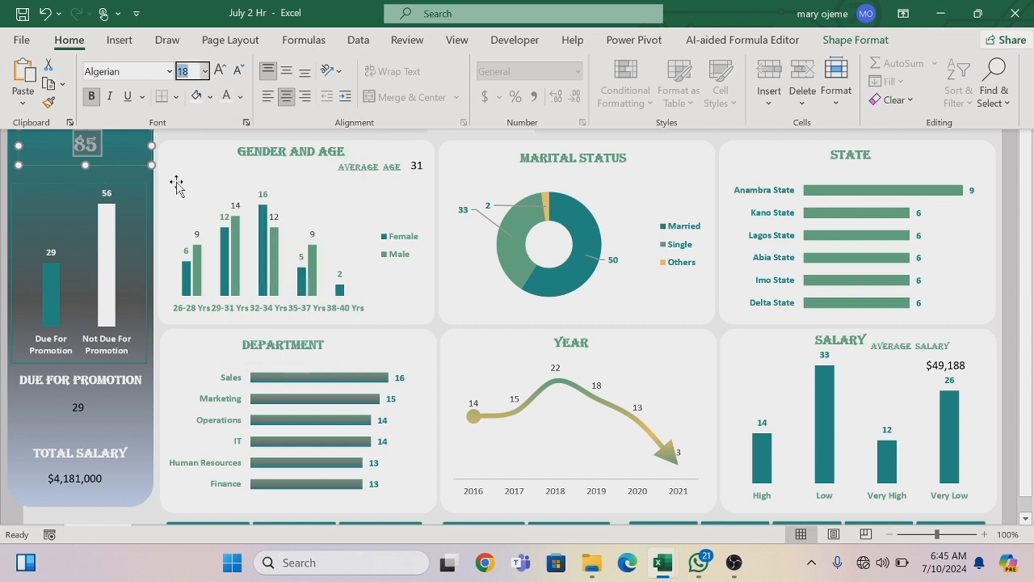
Return to the full dashboard view and narrow the employee-count text box from its right edge so the number sits under TOTAL EMPLOYEE
{"action": "key", "text": "ctrl+shift+F1"}
{"action": "left_click", "coordinate": [174, 182]}
{"action": "left_click", "coordinate": [85, 144]}
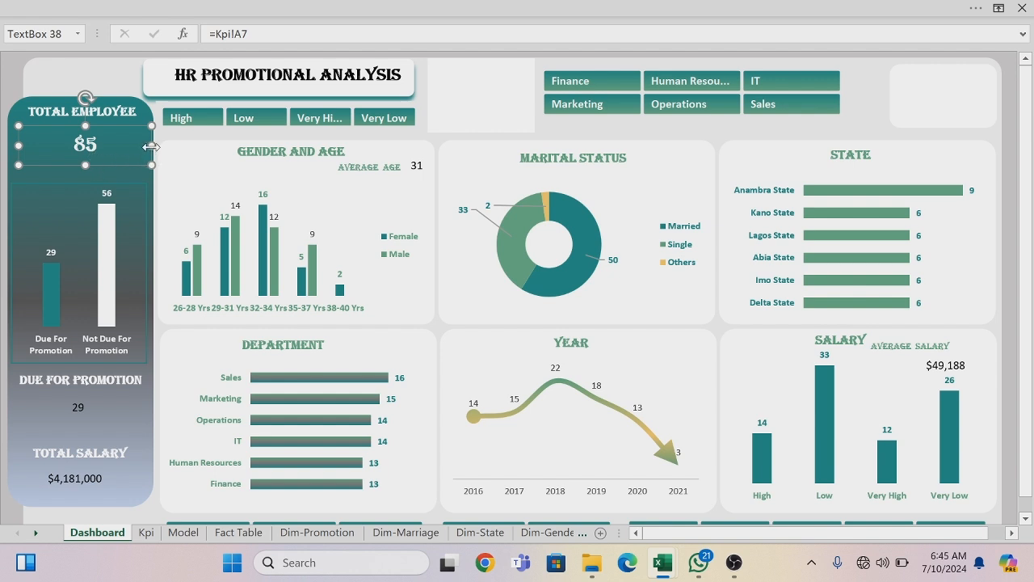
{"action": "left_click_drag", "start_coordinate": [151, 147], "coordinate": [139, 147]}
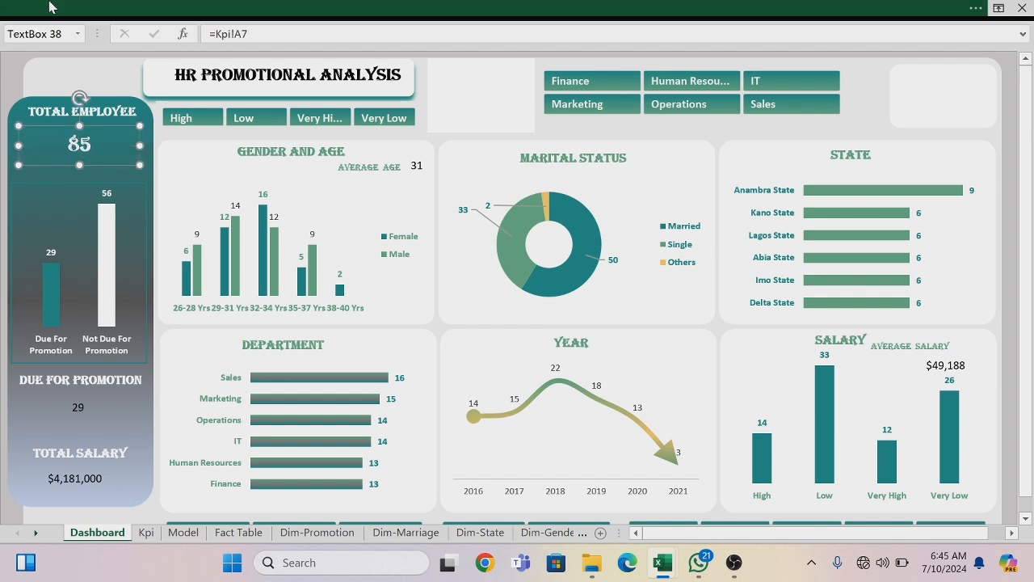
Copy the employee count's formatting onto the values below DUE FOR PROMOTION and TOTAL SALARY
{"action": "key", "text": "ctrl+shift+F1"}
{"action": "key", "text": "ctrl+shift+F1"}
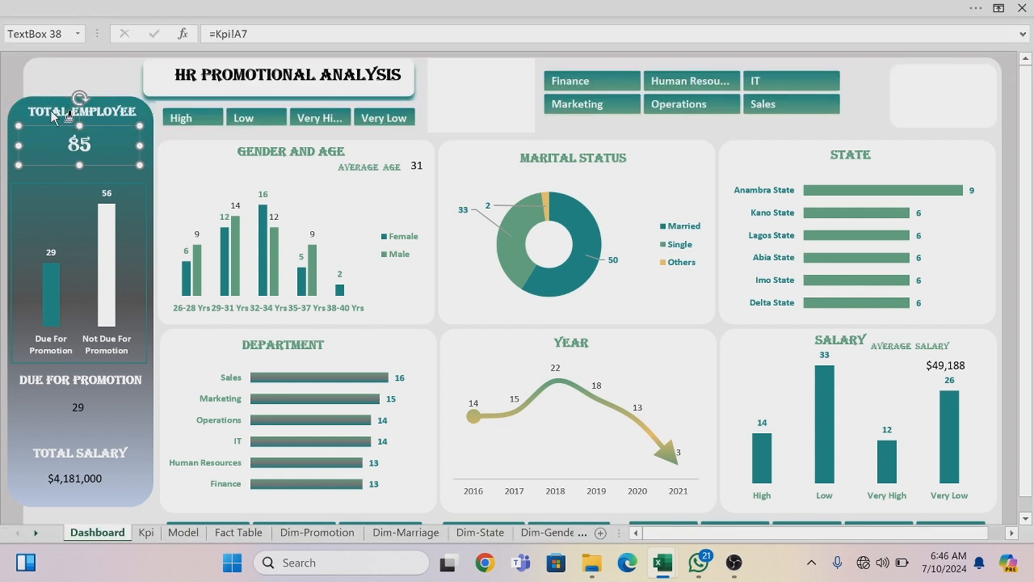
{"action": "left_click", "coordinate": [75, 406]}
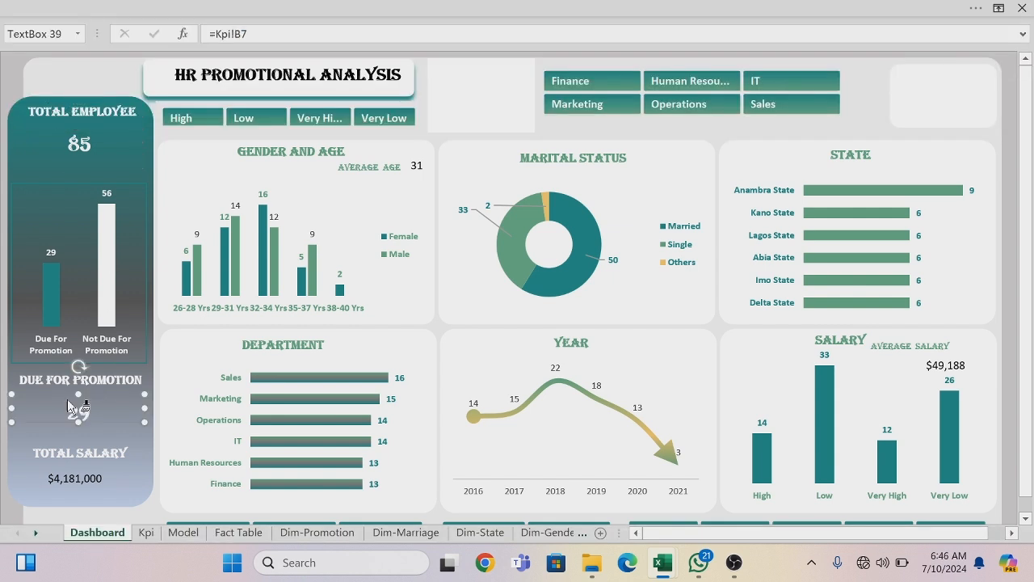
{"action": "left_click", "coordinate": [63, 482]}
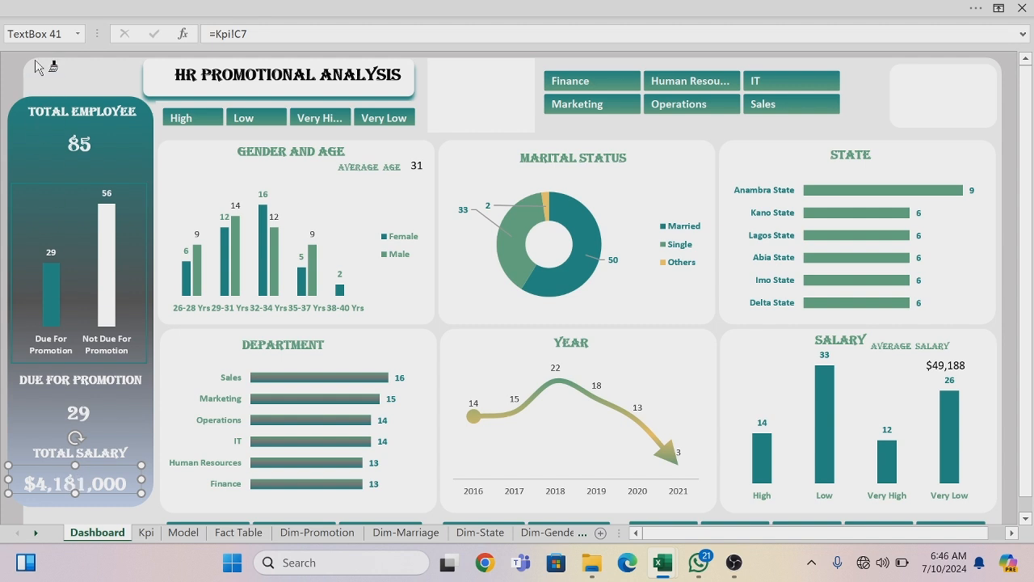
{"action": "key", "text": "ctrl+shift+F1"}
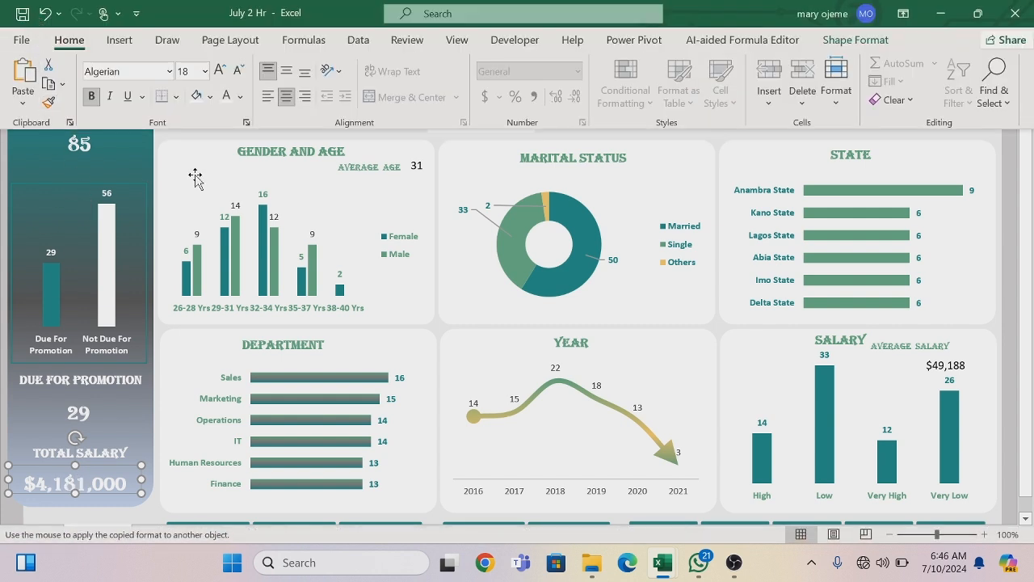
{"action": "key", "text": "ctrl+shift+F1"}
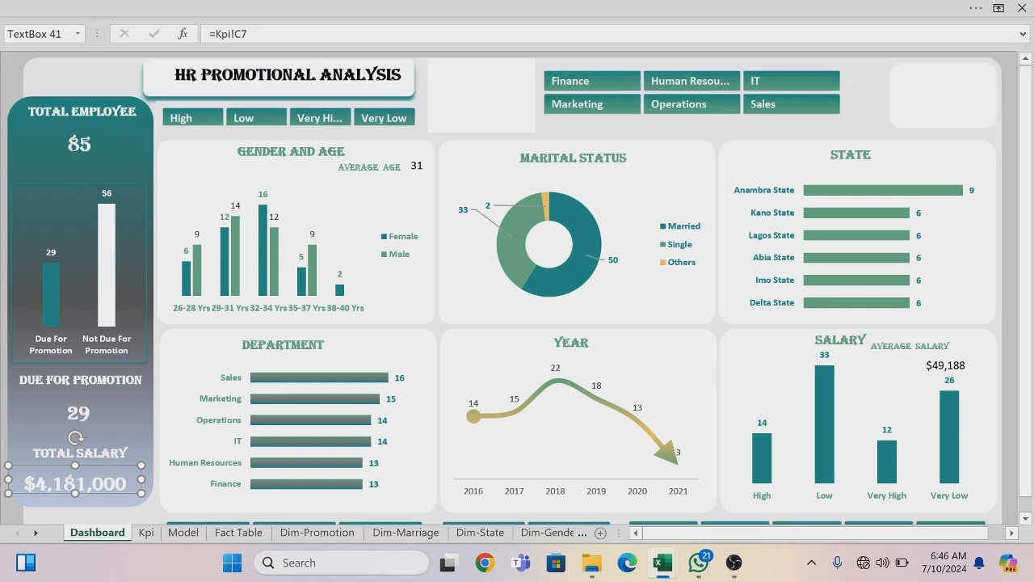
Copy the AVERAGE AGE label's formatting onto the average-age value and the average-salary value
{"action": "left_click", "coordinate": [415, 170]}
{"action": "left_click", "coordinate": [353, 167]}
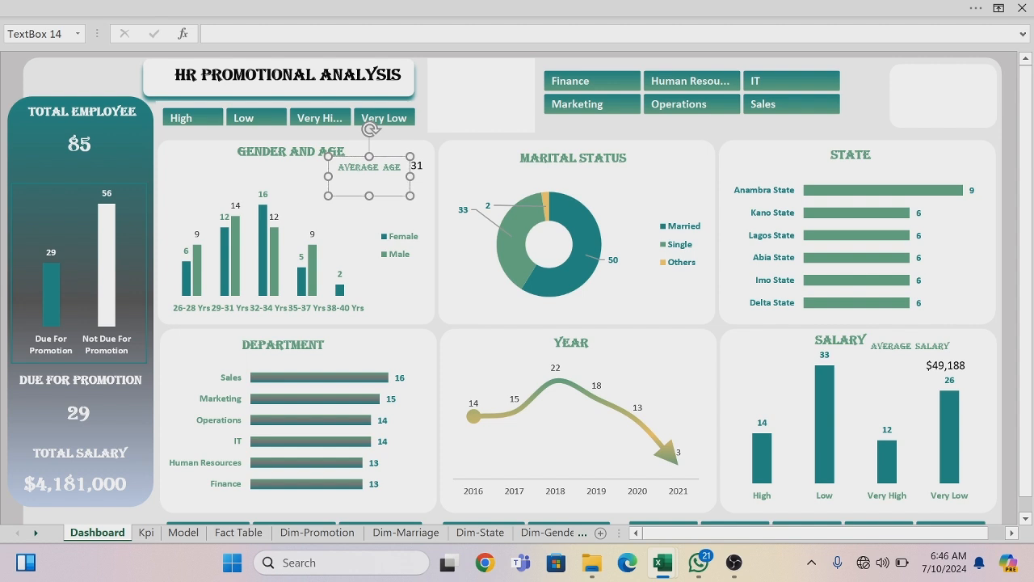
{"action": "left_click", "coordinate": [143, 8]}
{"action": "left_click", "coordinate": [47, 102]}
{"action": "left_click", "coordinate": [417, 167]}
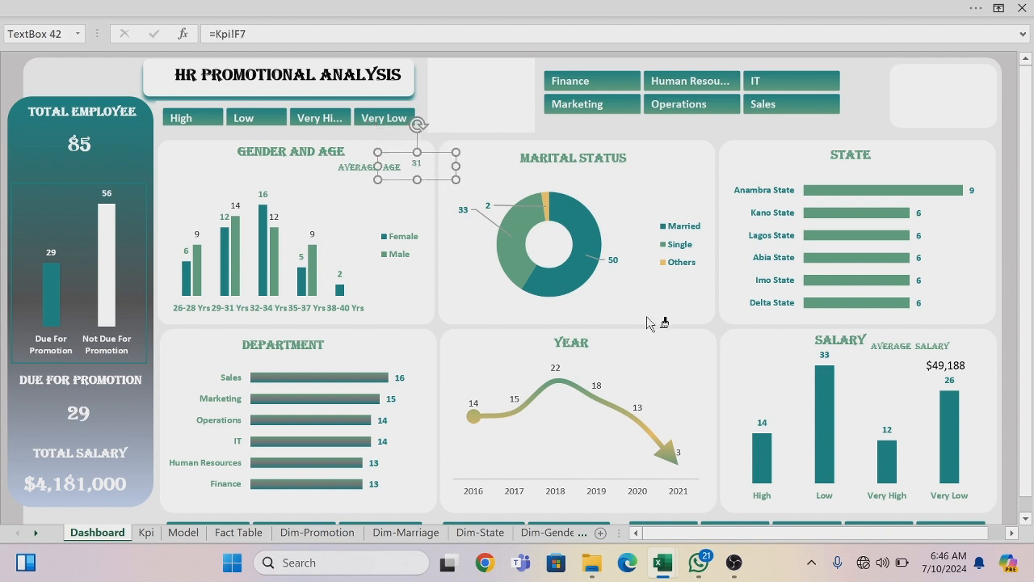
{"action": "left_click", "coordinate": [939, 367]}
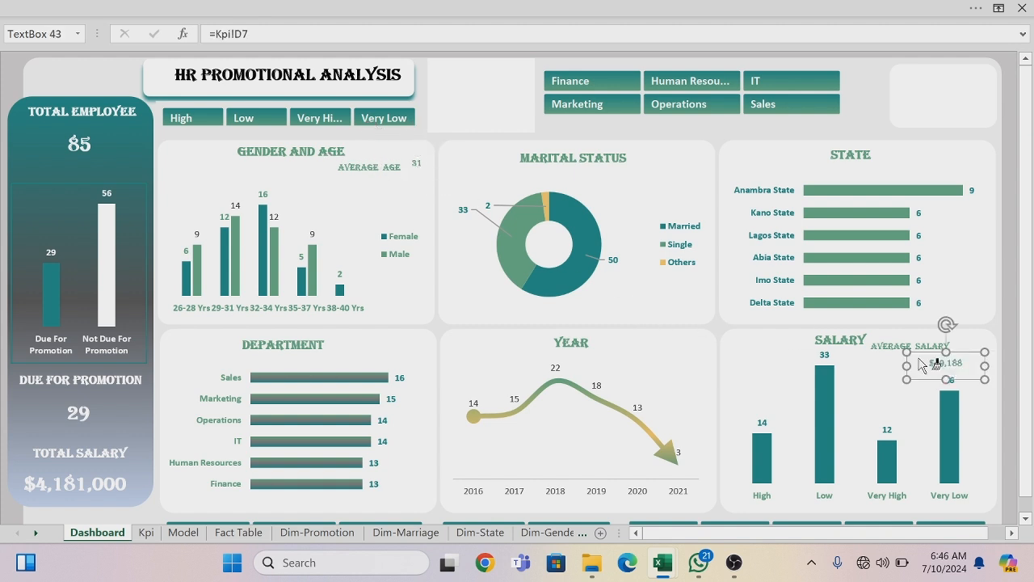
{"action": "left_click", "coordinate": [96, 13]}
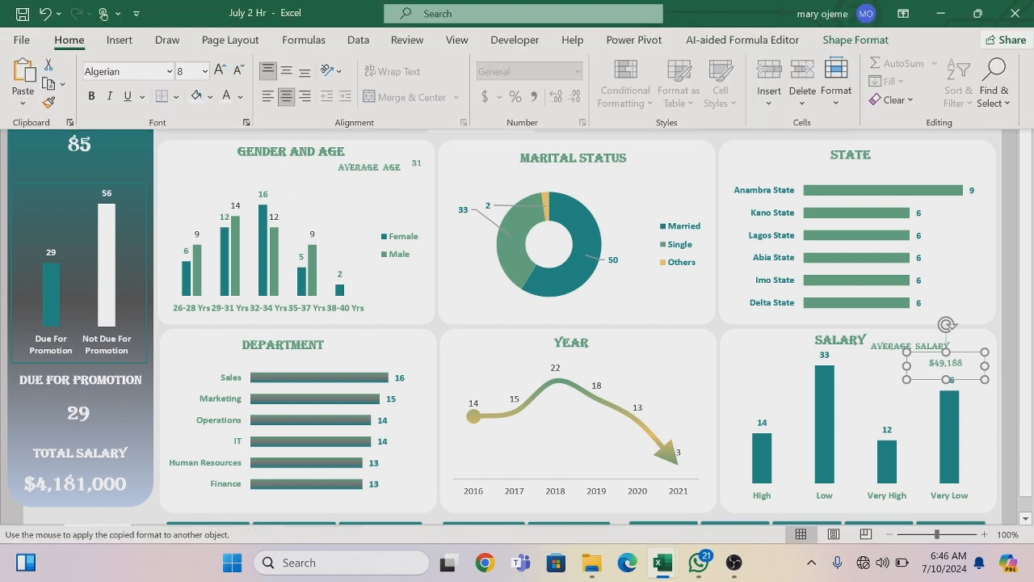
Nudge the average-age value level with its label and add a colon after AVERAGE AGE
{"action": "left_click", "coordinate": [416, 166]}
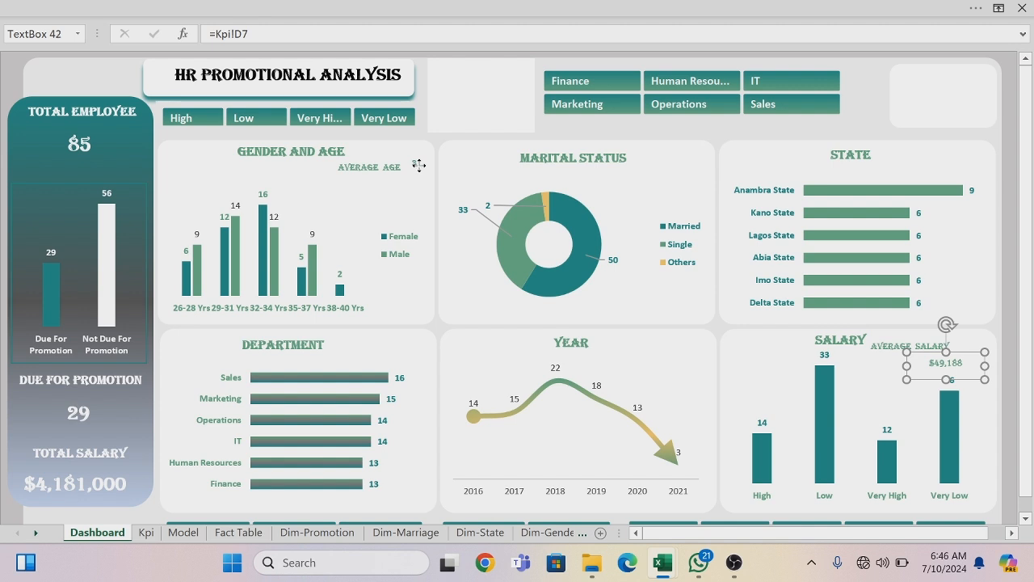
{"action": "left_click", "coordinate": [418, 164]}
{"action": "left_click_drag", "start_coordinate": [429, 157], "coordinate": [432, 155]}
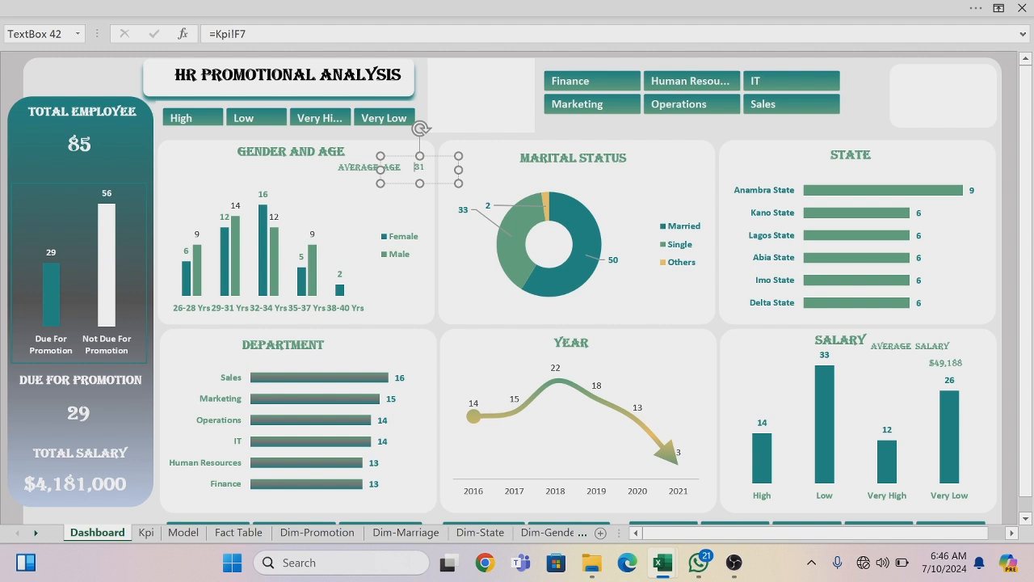
{"action": "left_click", "coordinate": [361, 167]}
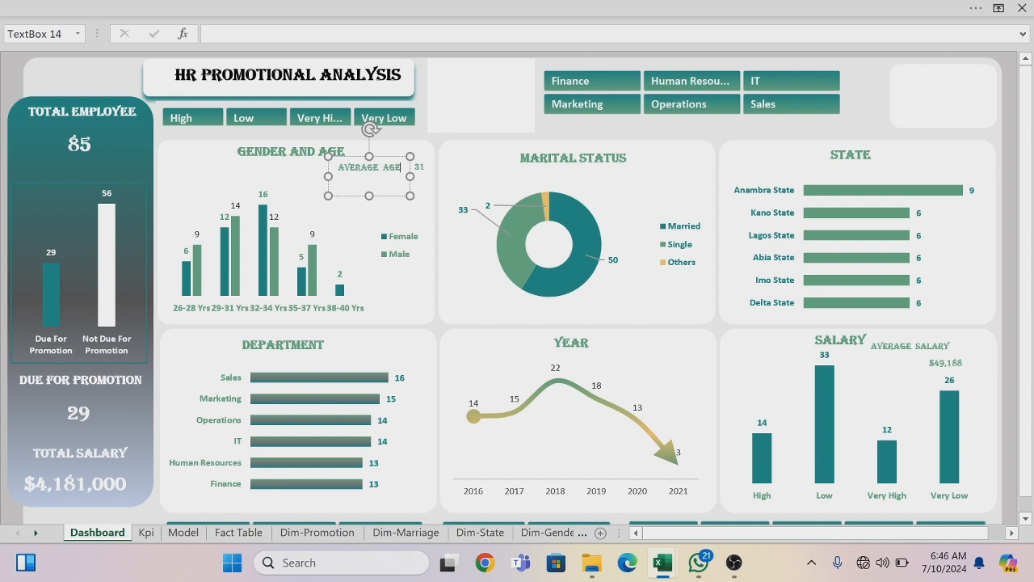
{"action": "type", "text": ":"}
Hide the formula bar so the whole dashboard has more room
{"action": "left_click", "coordinate": [459, 94]}
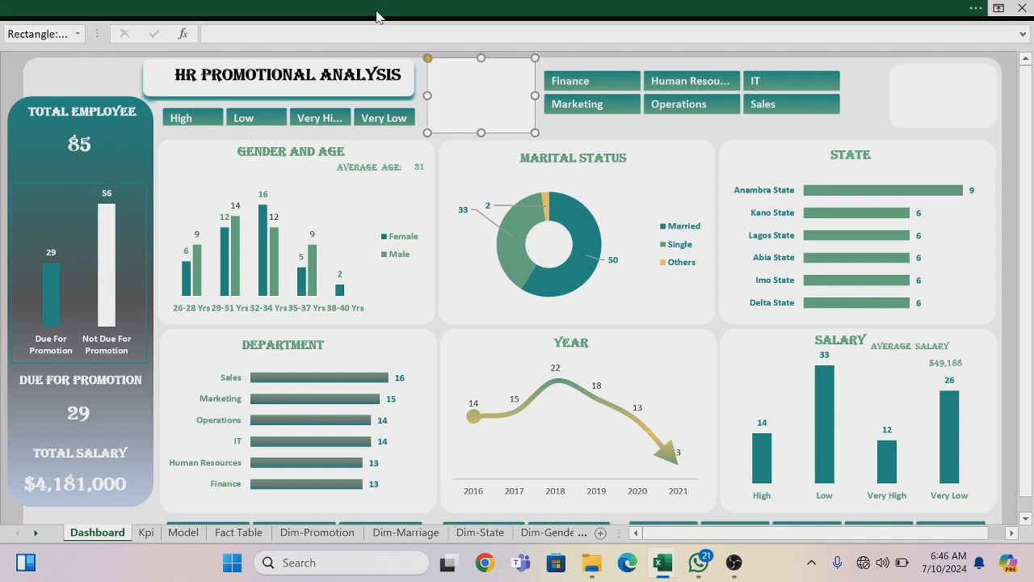
{"action": "left_click", "coordinate": [376, 14]}
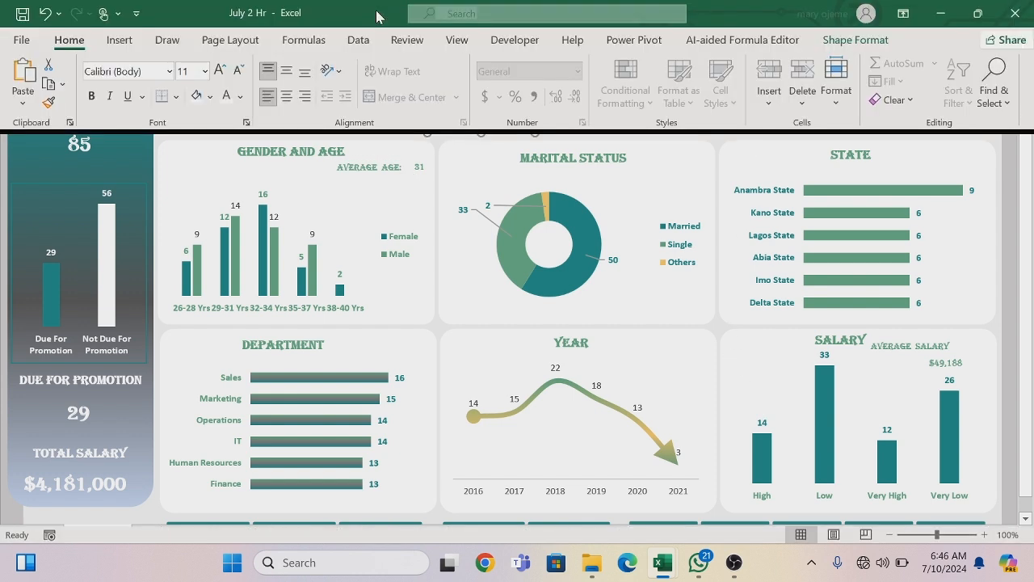
{"action": "left_click", "coordinate": [457, 41]}
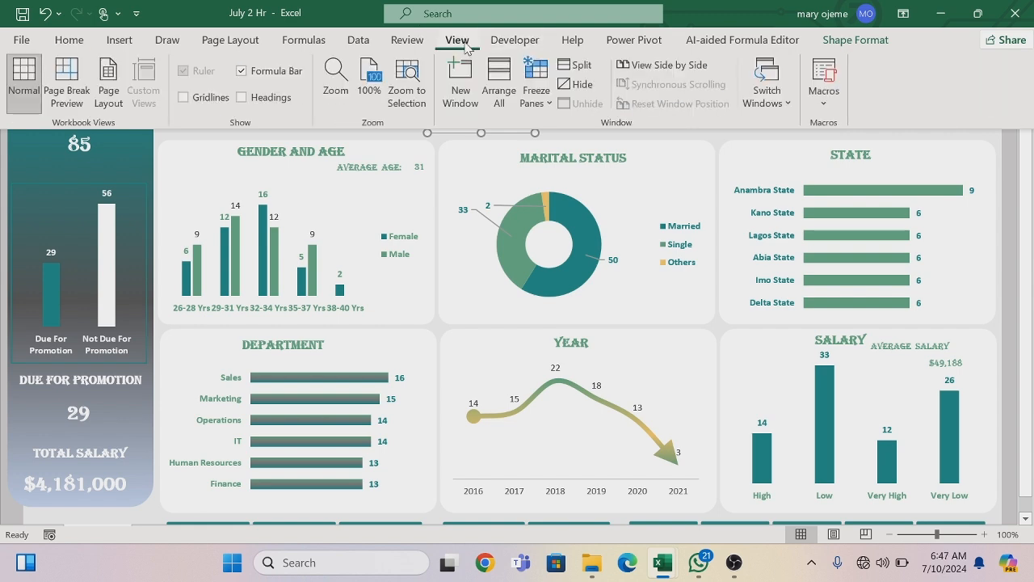
{"action": "left_click", "coordinate": [241, 72]}
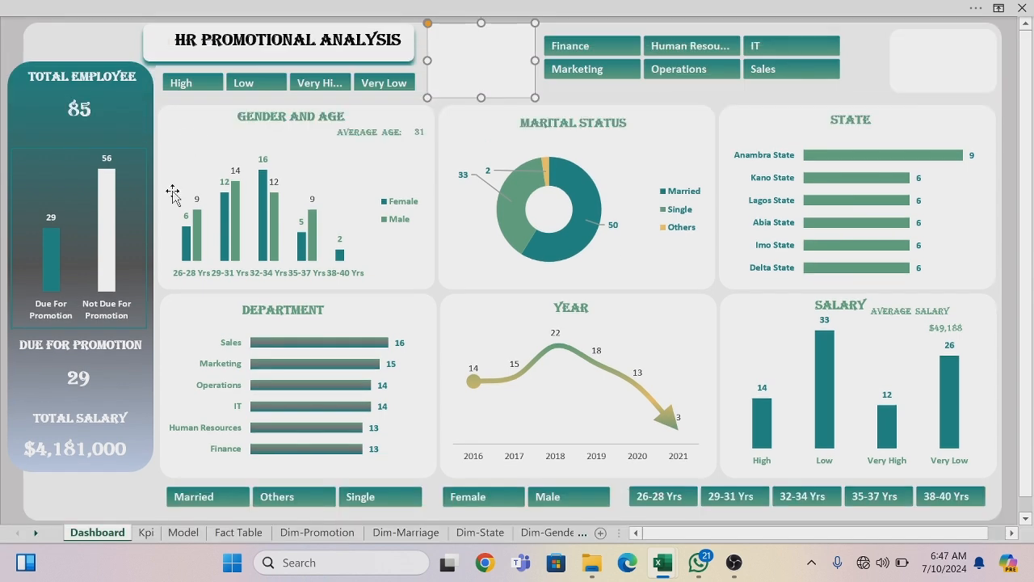
{"action": "left_click", "coordinate": [112, 482]}
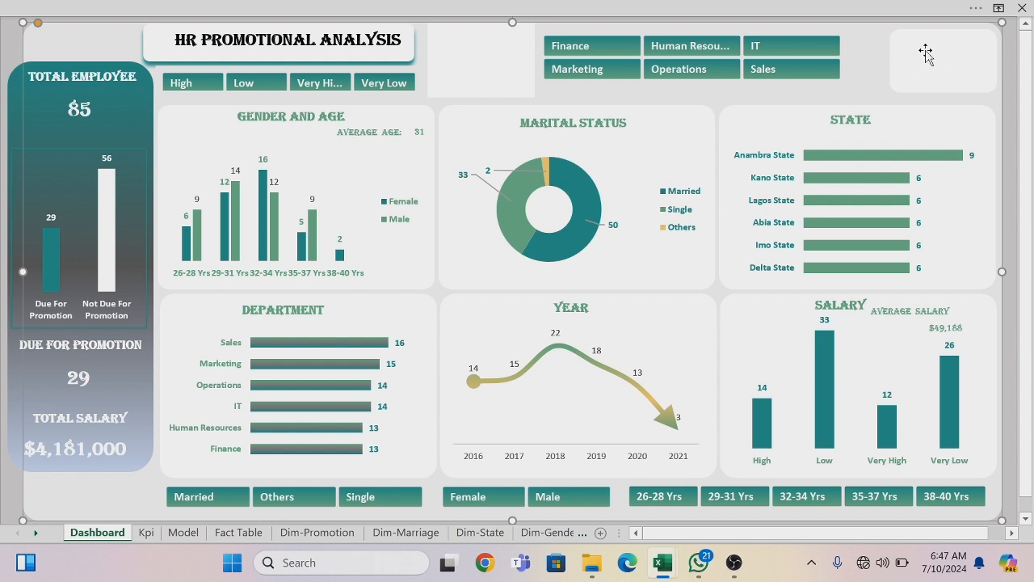
Shift the department slicer slightly left and narrow it, and narrow the empty rounded box beside it from its left edge
{"action": "left_click", "coordinate": [606, 31]}
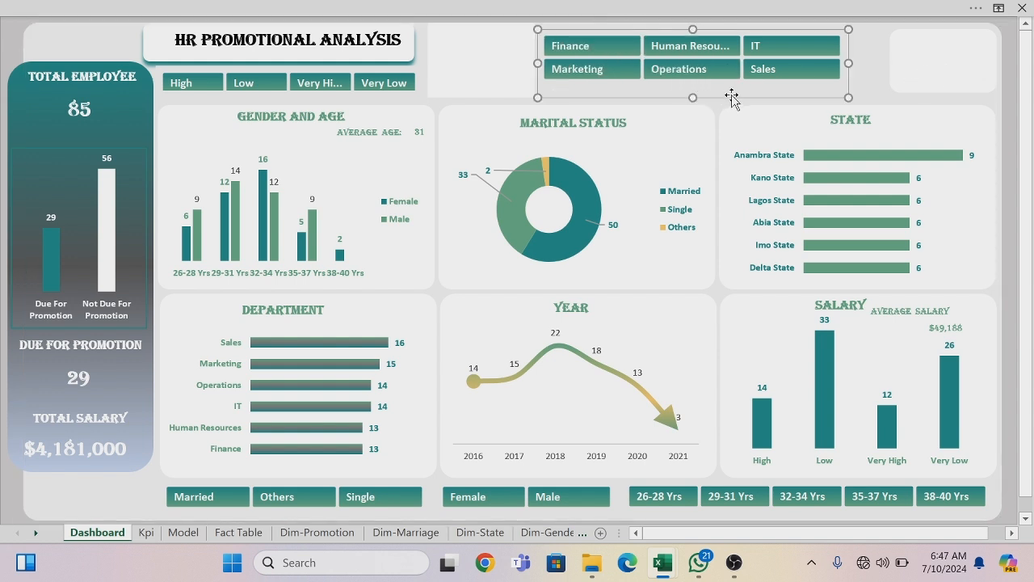
{"action": "left_click_drag", "start_coordinate": [728, 97], "coordinate": [722, 97]}
{"action": "left_click_drag", "start_coordinate": [844, 65], "coordinate": [832, 64]}
{"action": "left_click", "coordinate": [894, 53]}
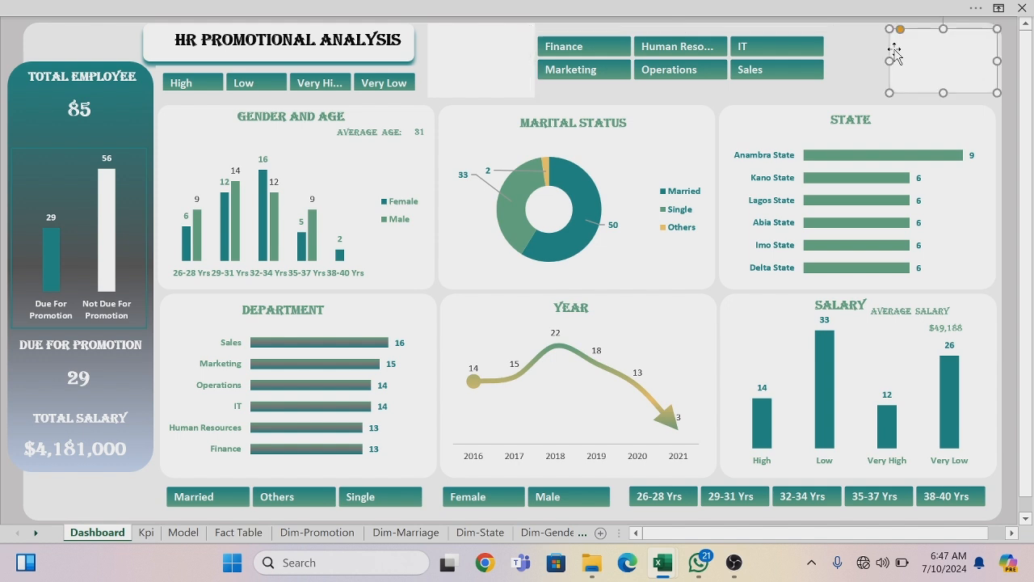
{"action": "left_click_drag", "start_coordinate": [894, 58], "coordinate": [914, 59]}
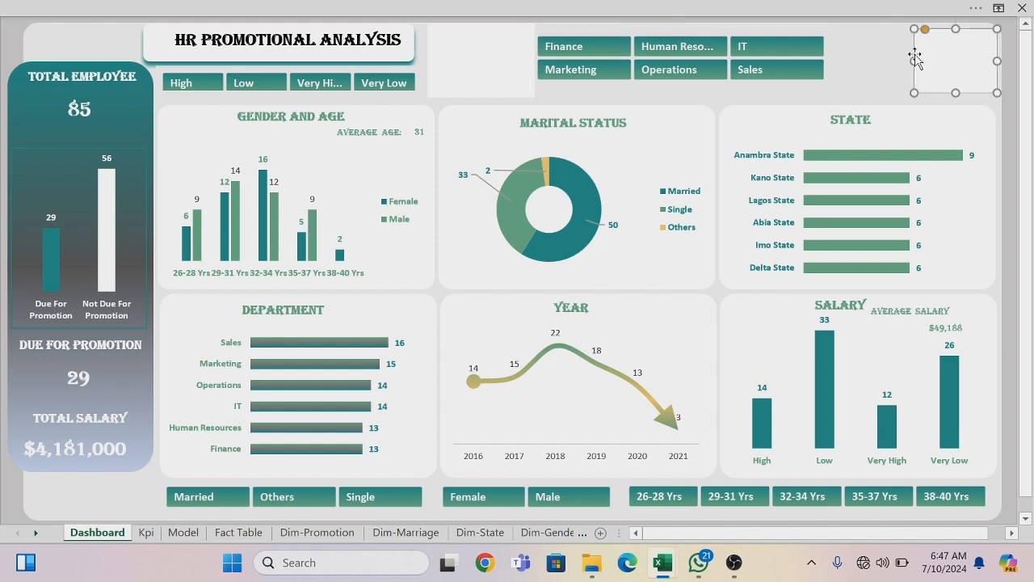
Duplicate the MARITAL STATUS heading, replace its text with the author's full name, and place it between the department slicer and the empty rounded box
{"action": "left_click", "coordinate": [604, 123]}
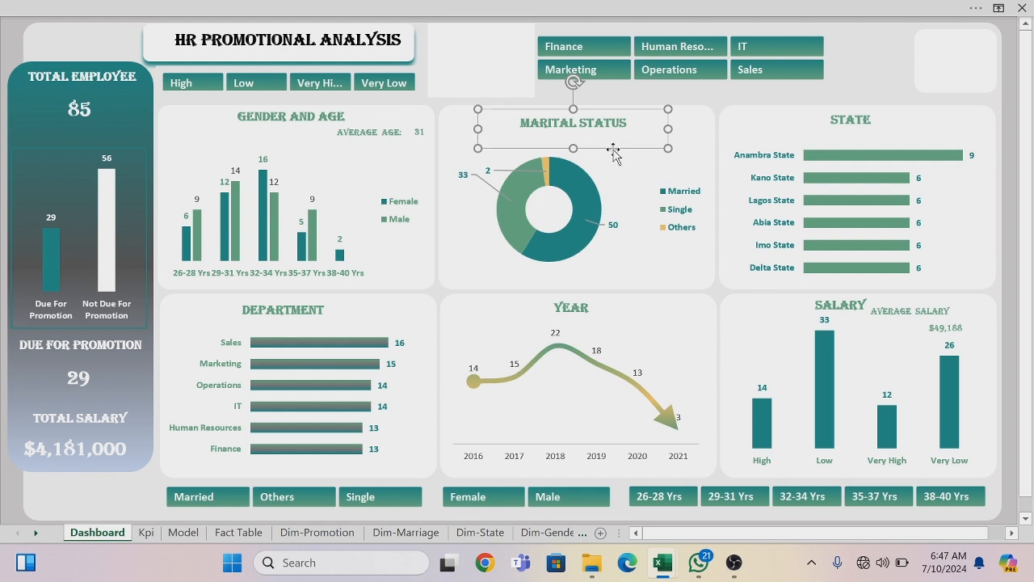
{"action": "key", "text": "ctrl+d"}
{"action": "key", "text": "BackSpace"}
{"action": "key", "text": "BackSpace"}
{"action": "key", "text": "BackSpace"}
{"action": "key", "text": "BackSpace"}
{"action": "key", "text": "BackSpace"}
{"action": "key", "text": "BackSpace"}
{"action": "key", "text": "BackSpace"}
{"action": "key", "text": "BackSpace"}
{"action": "key", "text": "BackSpace"}
{"action": "key", "text": "BackSpace"}
{"action": "key", "text": "BackSpace"}
{"action": "key", "text": "BackSpace"}
{"action": "key", "text": "BackSpace"}
{"action": "key", "text": "BackSpace"}
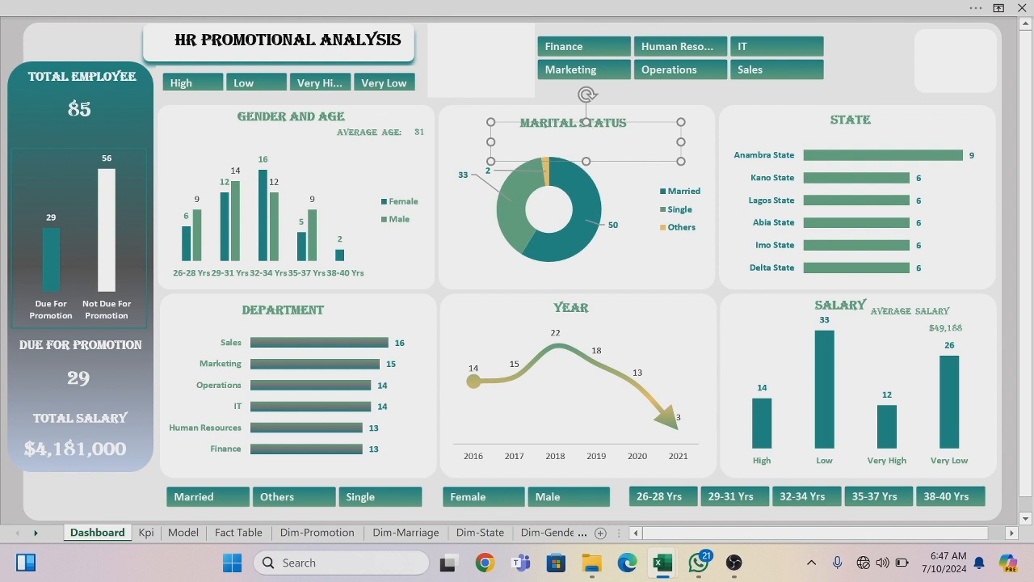
{"action": "type", "text": "OJEME MARY"}
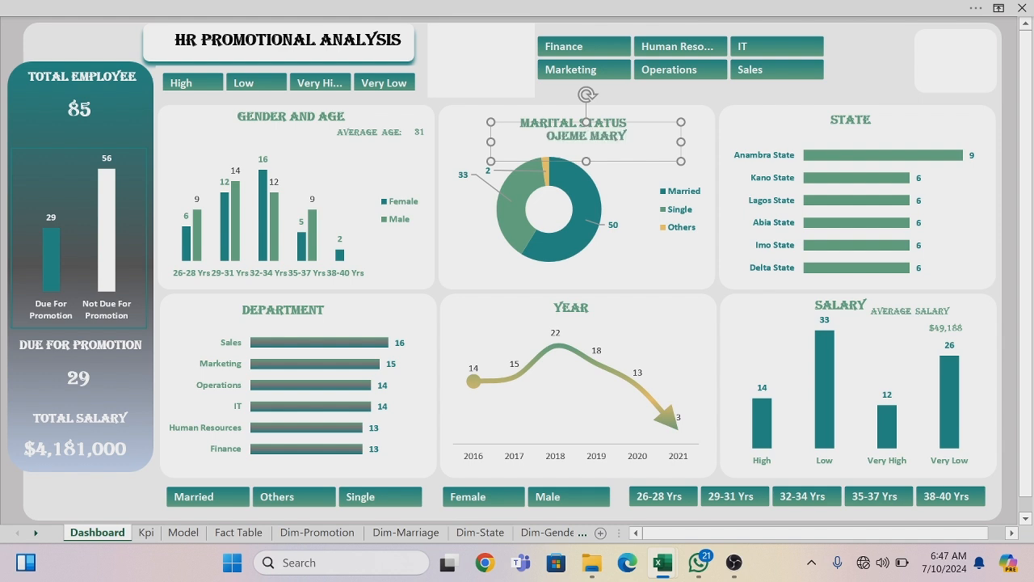
{"action": "left_click_drag", "start_coordinate": [683, 143], "coordinate": [903, 81]}
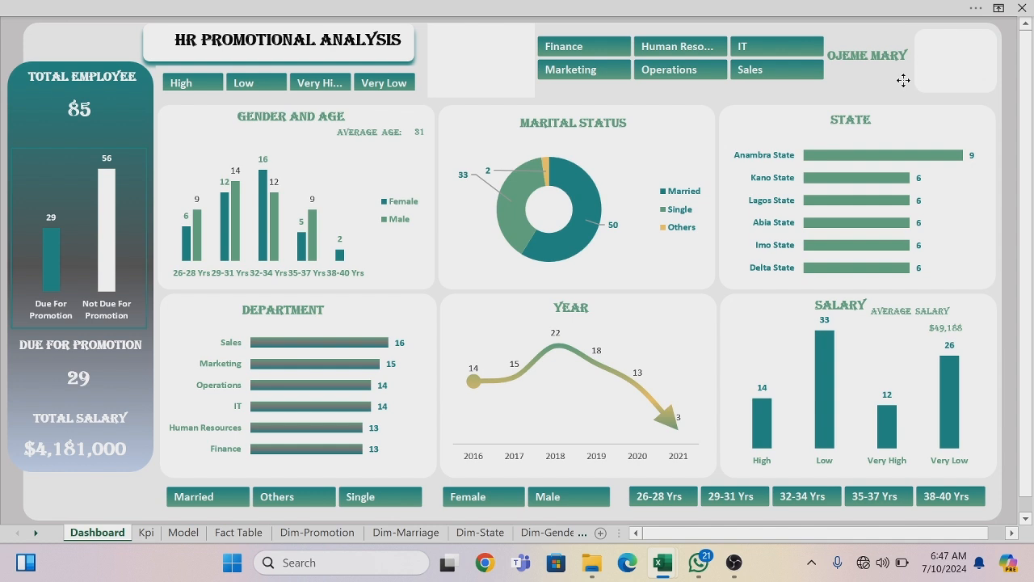
Fill the empty box beside the author's name with the picture file ME from the Desktop folder
{"action": "left_click", "coordinate": [958, 65]}
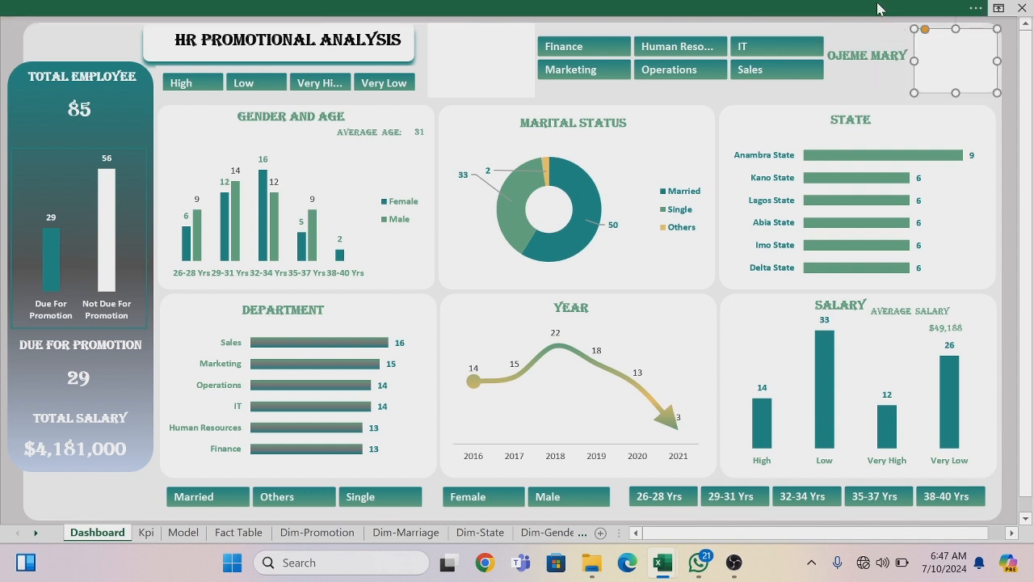
{"action": "left_click", "coordinate": [878, 8]}
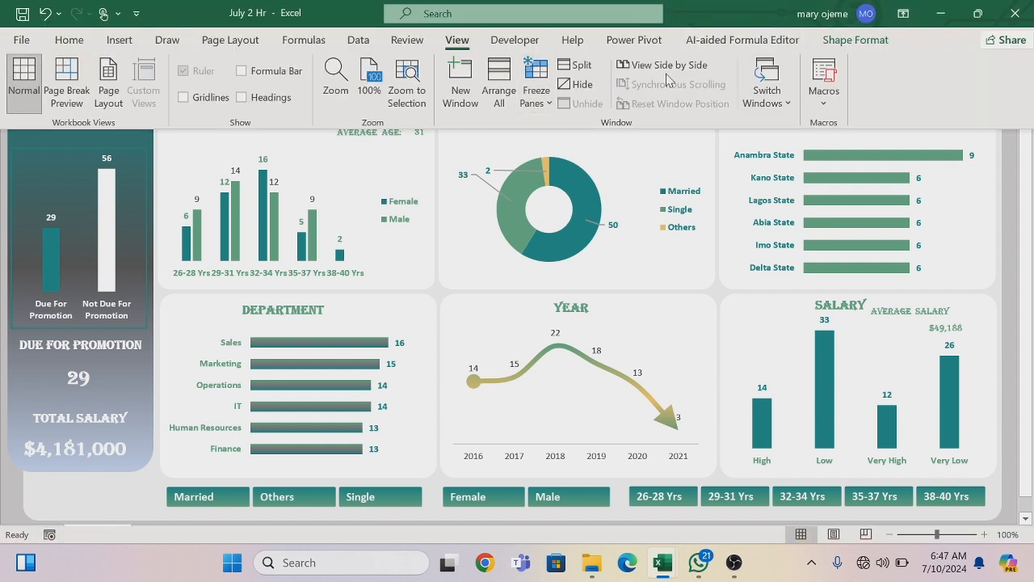
{"action": "left_click", "coordinate": [837, 44]}
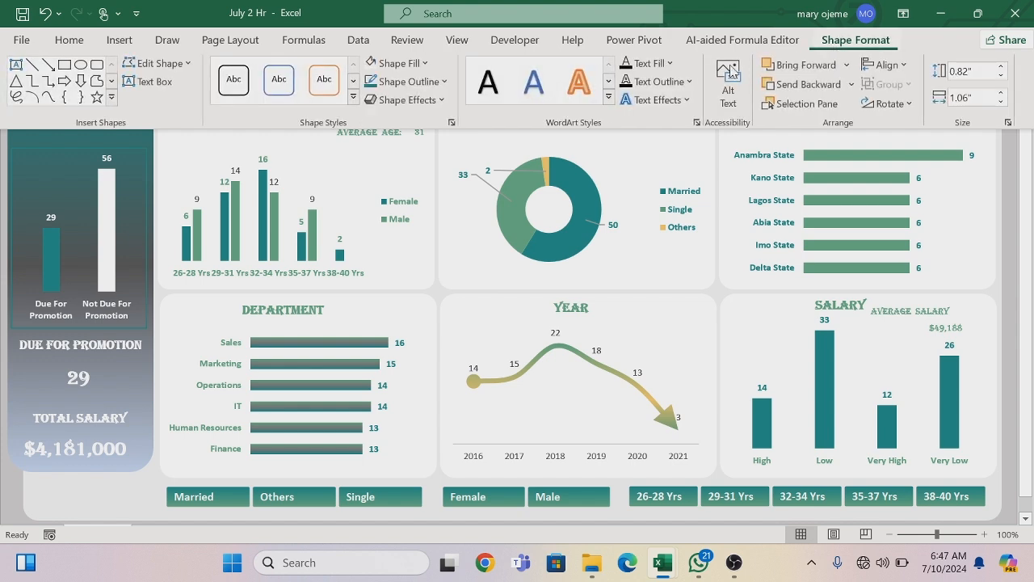
{"action": "left_click", "coordinate": [427, 68]}
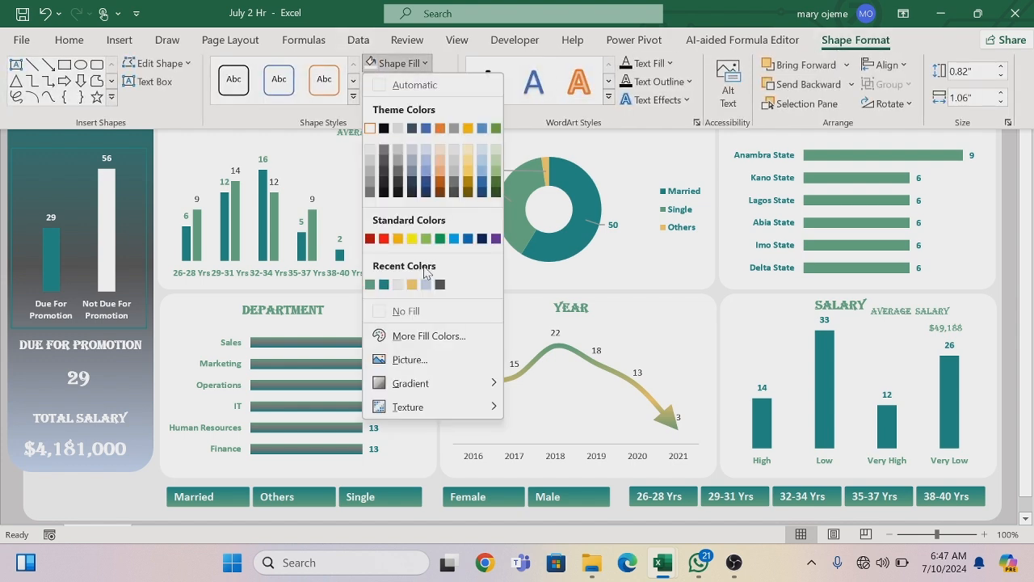
{"action": "left_click", "coordinate": [411, 362]}
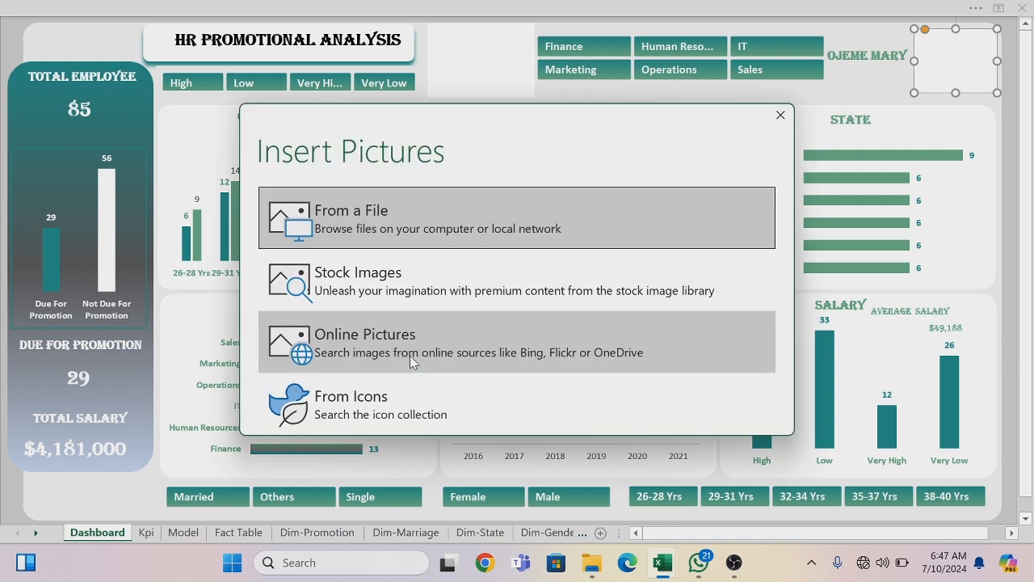
{"action": "left_click", "coordinate": [396, 215]}
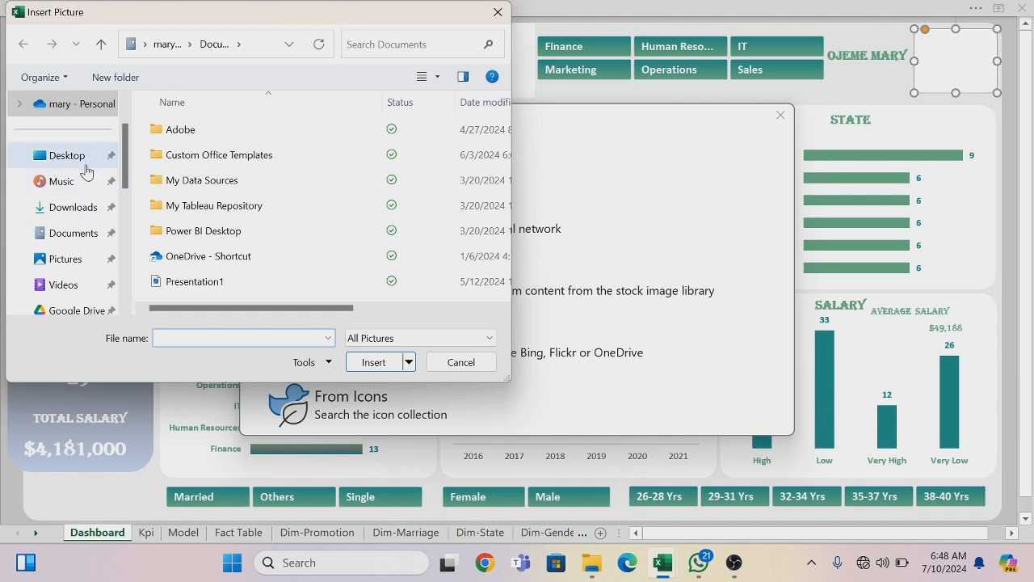
{"action": "left_click", "coordinate": [86, 163]}
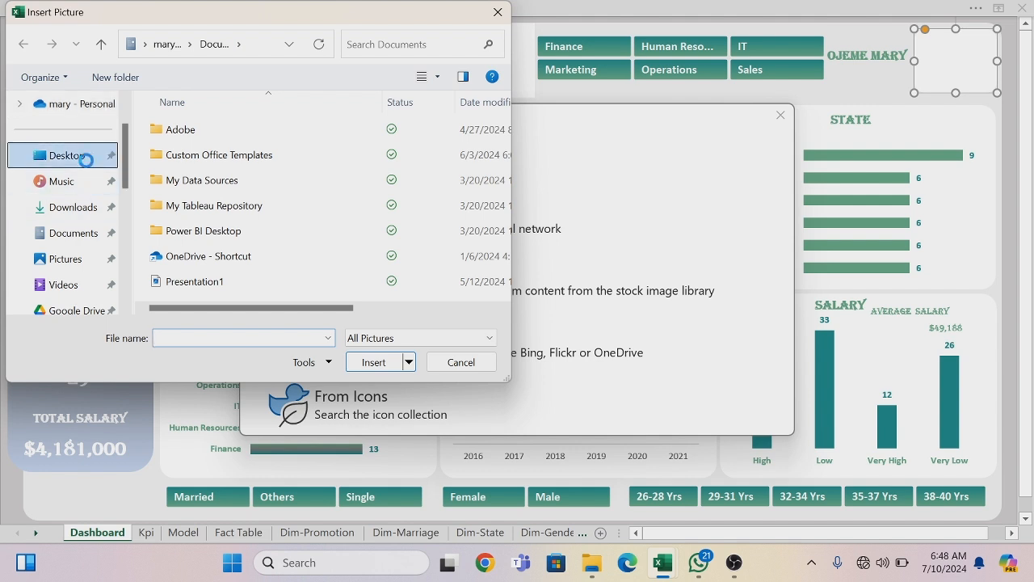
{"action": "left_click", "coordinate": [202, 267]}
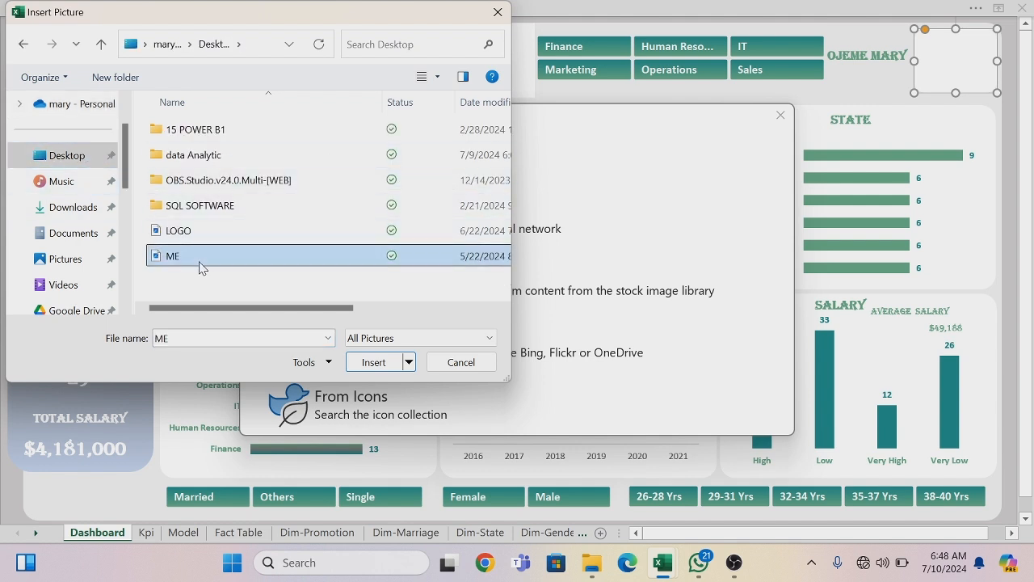
{"action": "left_click", "coordinate": [377, 364]}
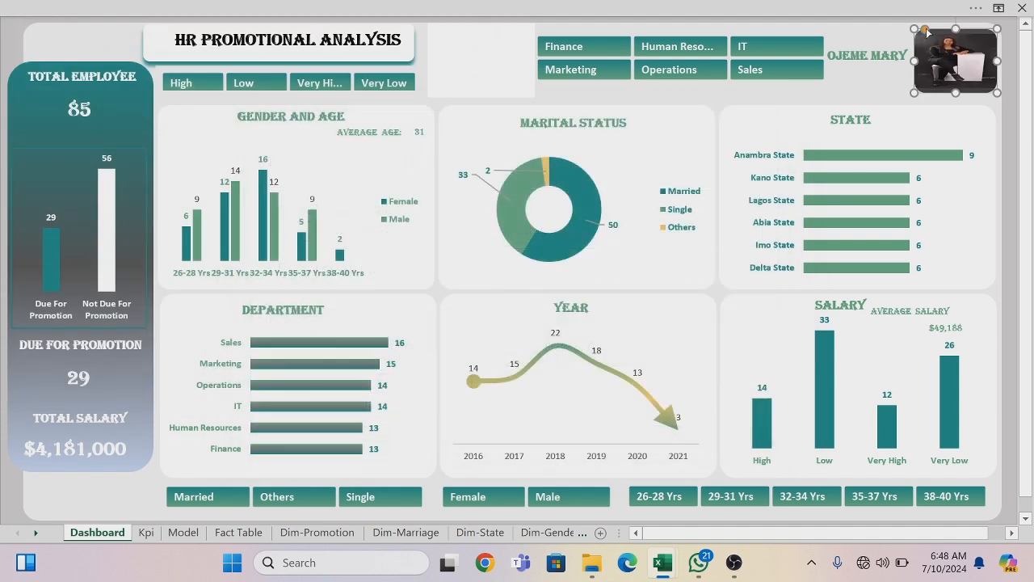
Square off the picture box's rounded corners and nudge the box slightly to the right
{"action": "left_click", "coordinate": [880, 91]}
{"action": "left_click", "coordinate": [952, 68]}
{"action": "key", "text": "Right"}
{"action": "key", "text": "Right"}
{"action": "key", "text": "Right"}
{"action": "key", "text": "Right"}
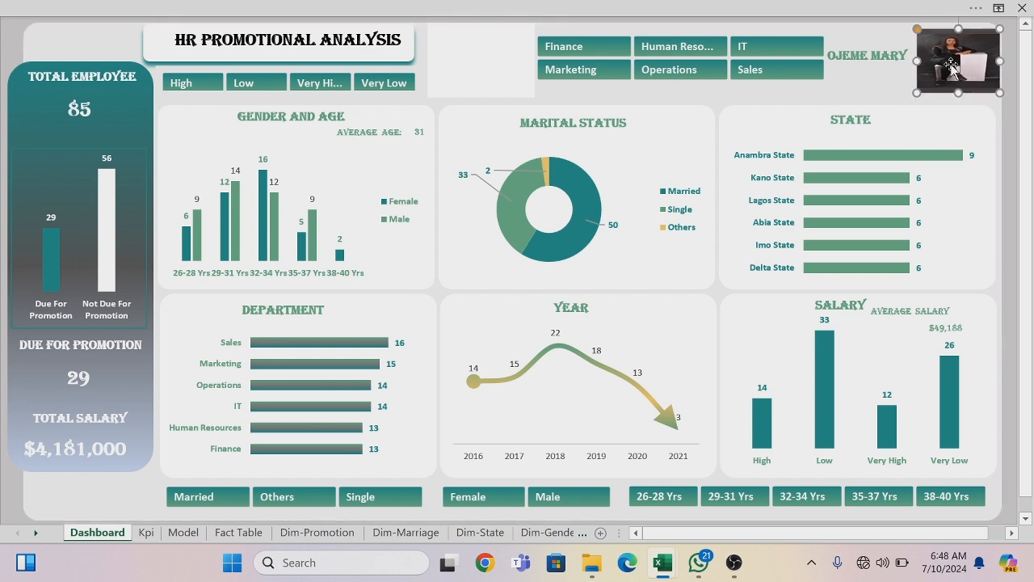
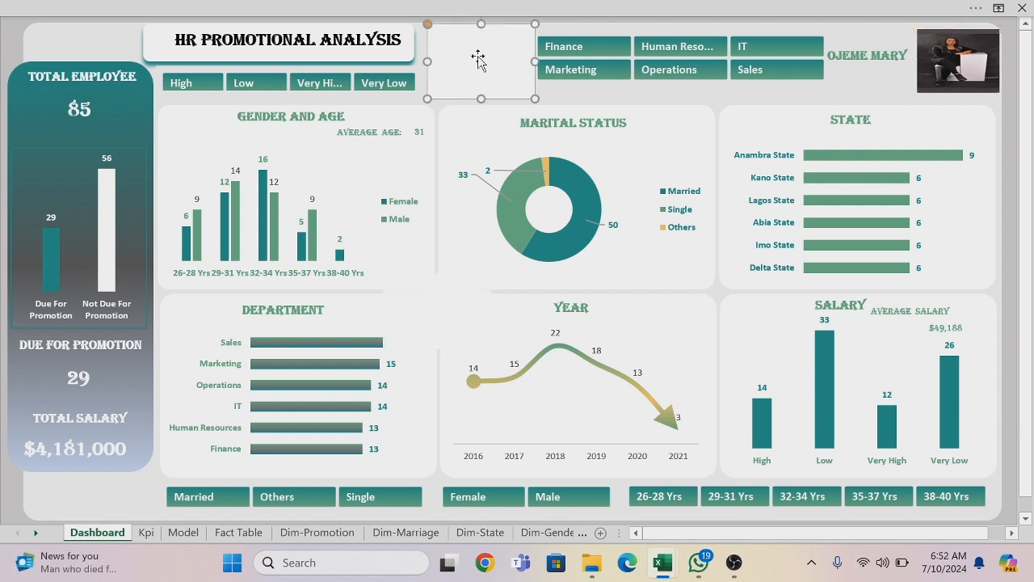
Fill the empty box between the dashboard title and the department slicer with the purple Human Resources logo from an online search for "hr logo"
{"action": "left_click", "coordinate": [476, 7]}
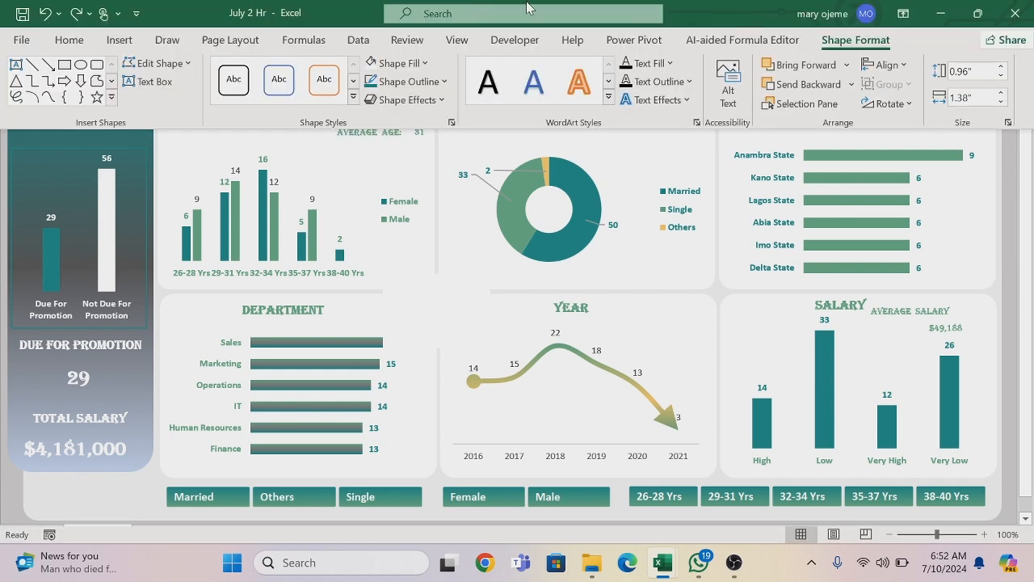
{"action": "left_click", "coordinate": [426, 65]}
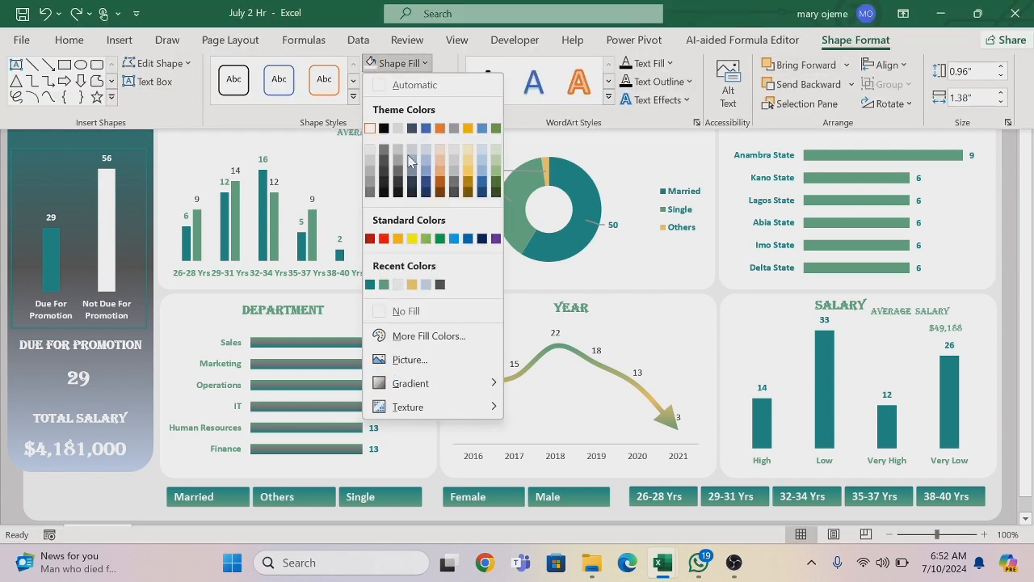
{"action": "left_click", "coordinate": [404, 361]}
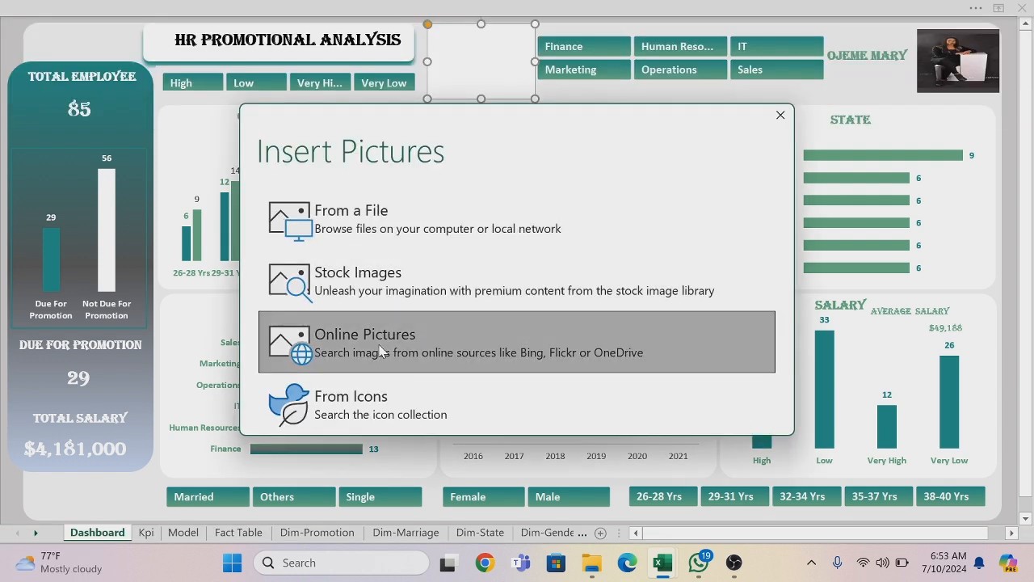
{"action": "left_click", "coordinate": [383, 349]}
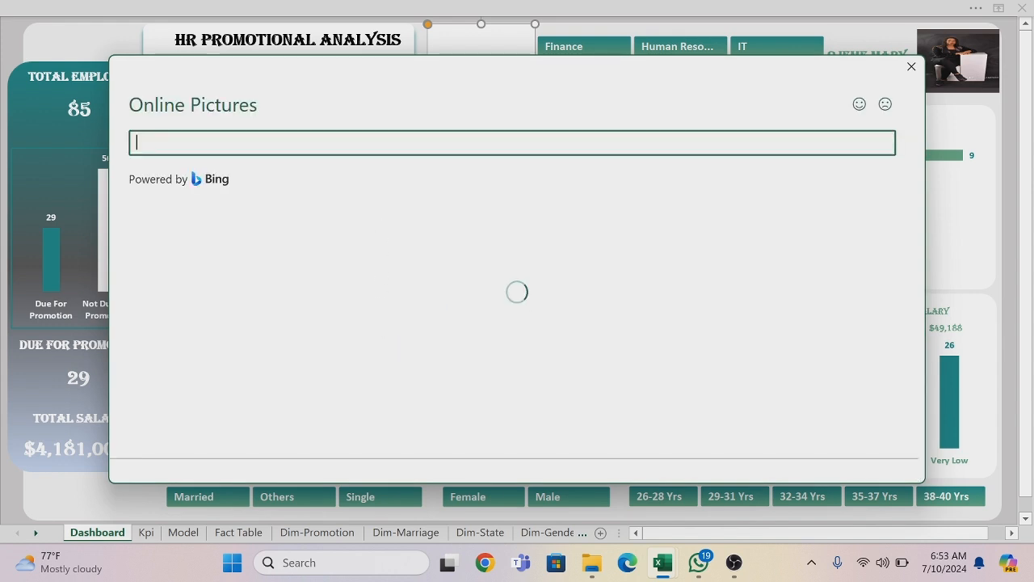
{"action": "type", "text": "h"}
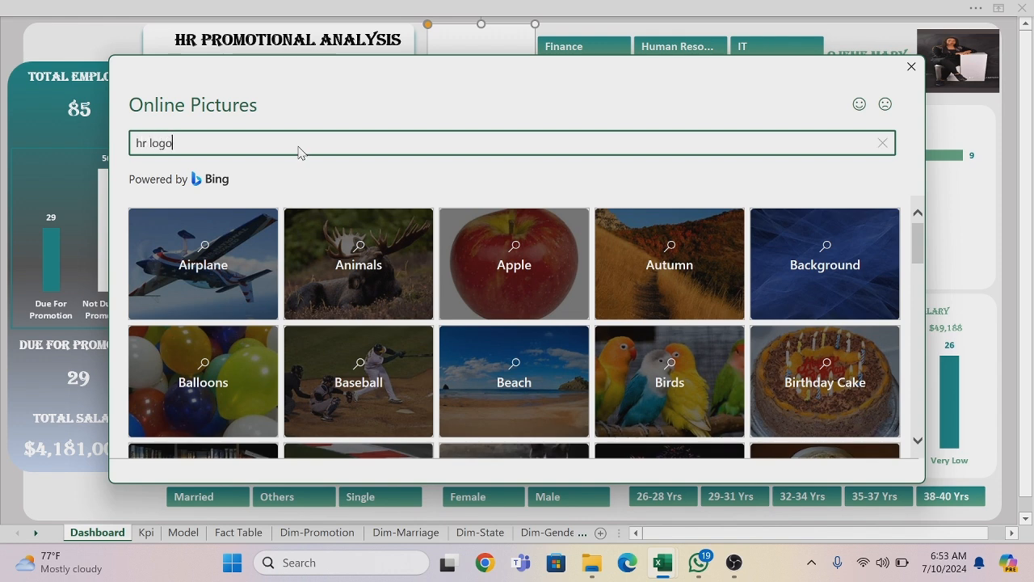
{"action": "type", "text": "r logo"}
{"action": "key", "text": "Return"}
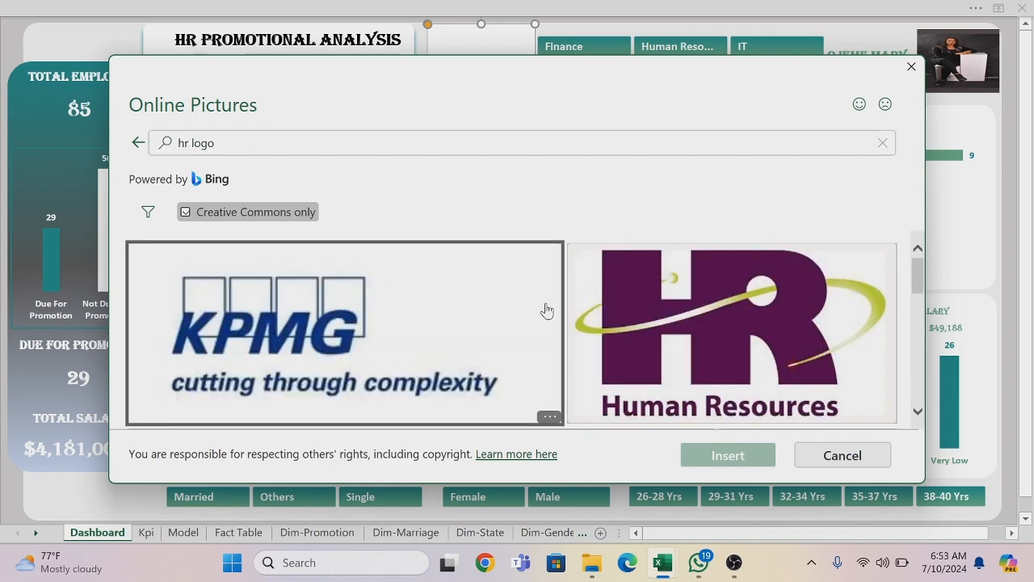
{"action": "left_click", "coordinate": [629, 258]}
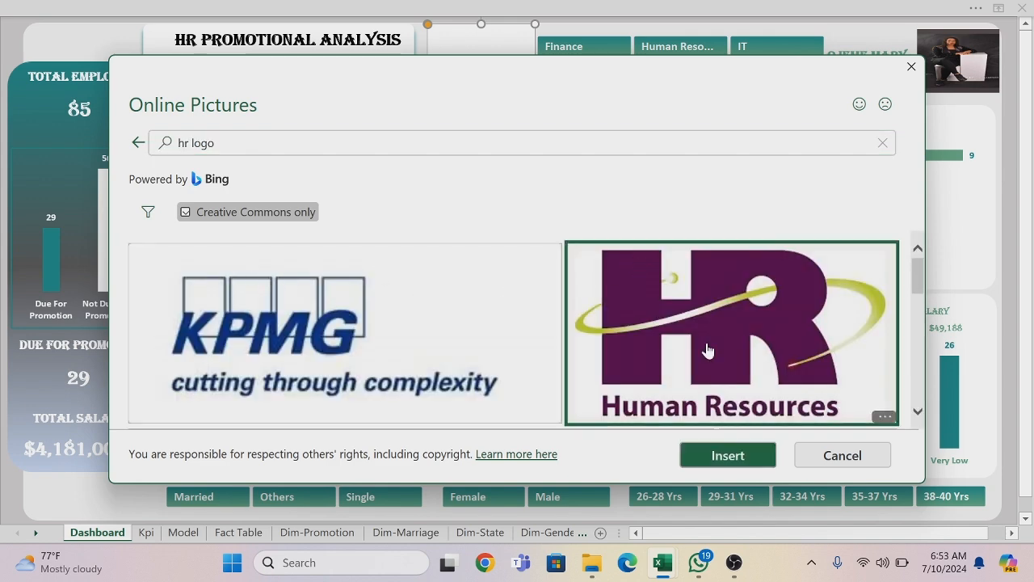
{"action": "left_click", "coordinate": [757, 456]}
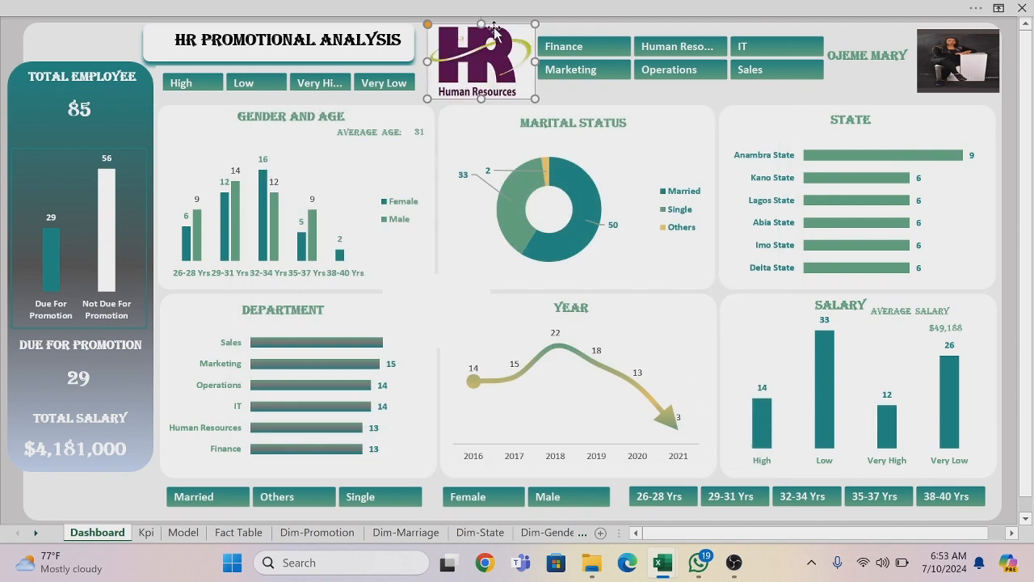
Recolor the HR logo picture with the black-on-light-green variant
{"action": "right_click", "coordinate": [494, 28]}
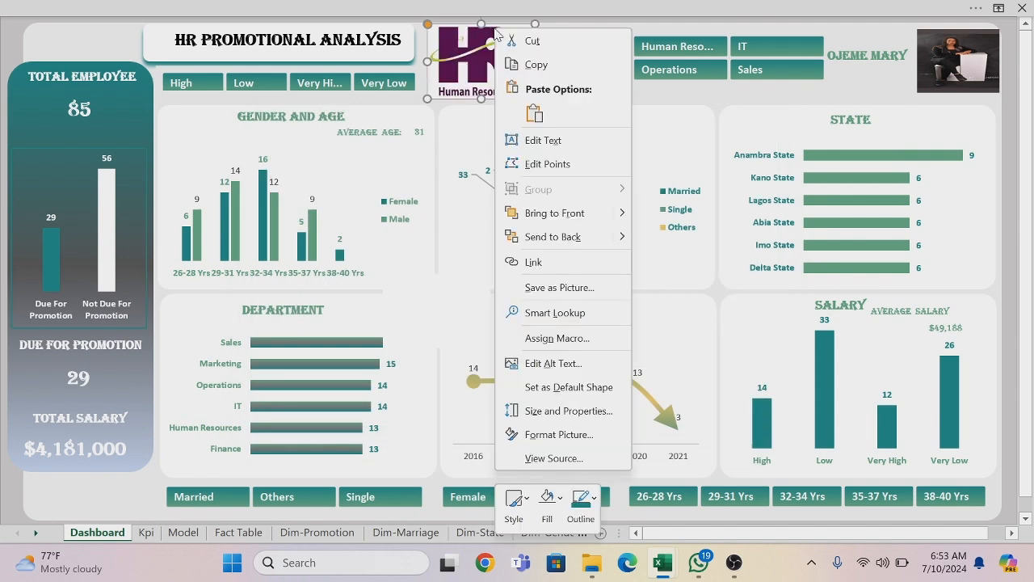
{"action": "left_click", "coordinate": [558, 435]}
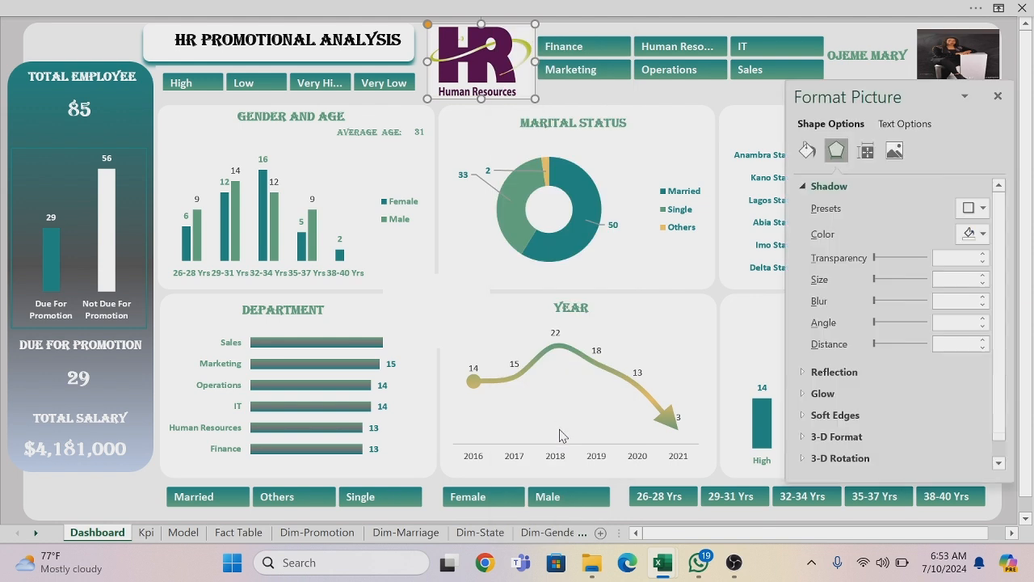
{"action": "left_click", "coordinate": [894, 151]}
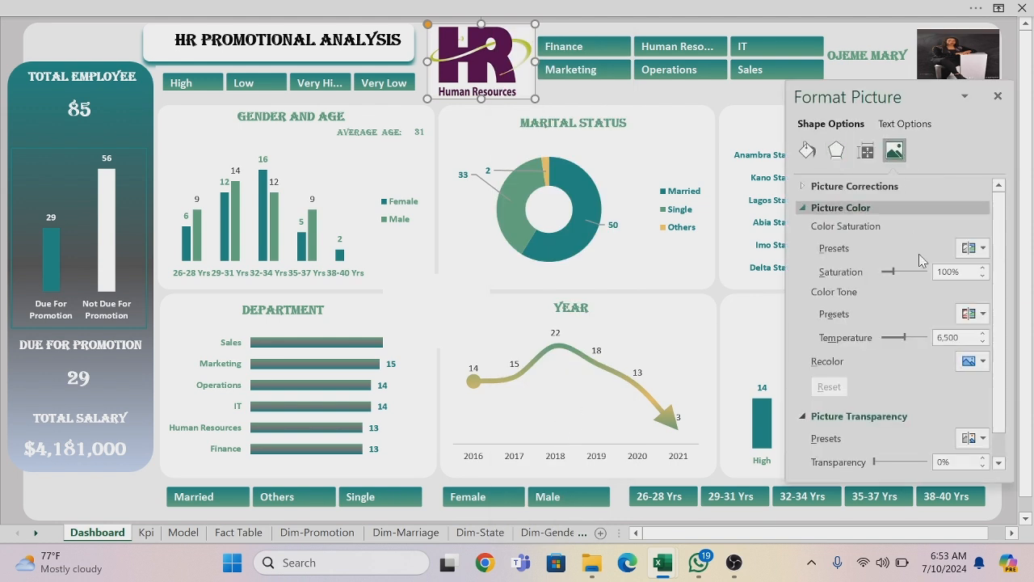
{"action": "left_click", "coordinate": [984, 362]}
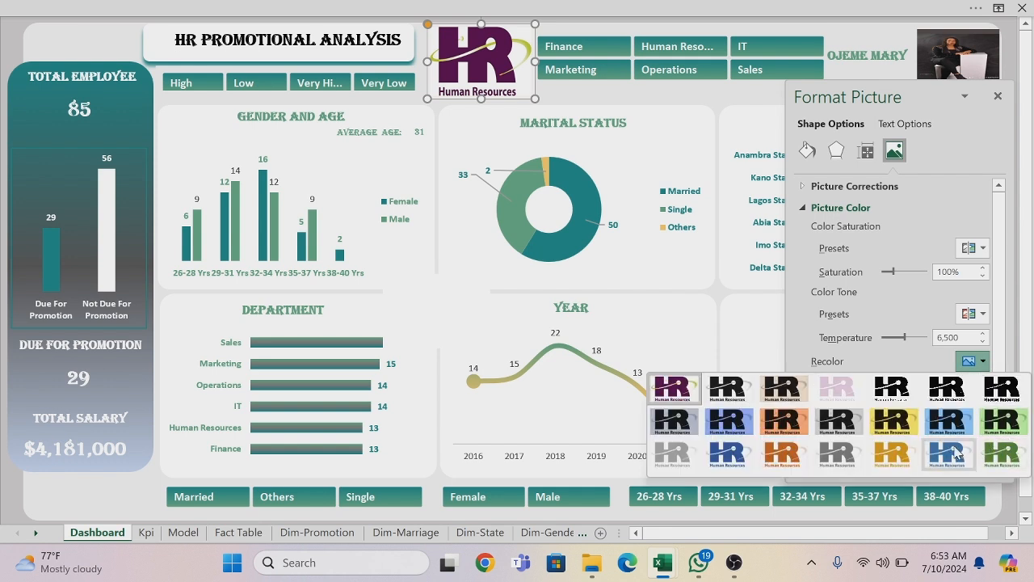
{"action": "left_click", "coordinate": [1001, 418]}
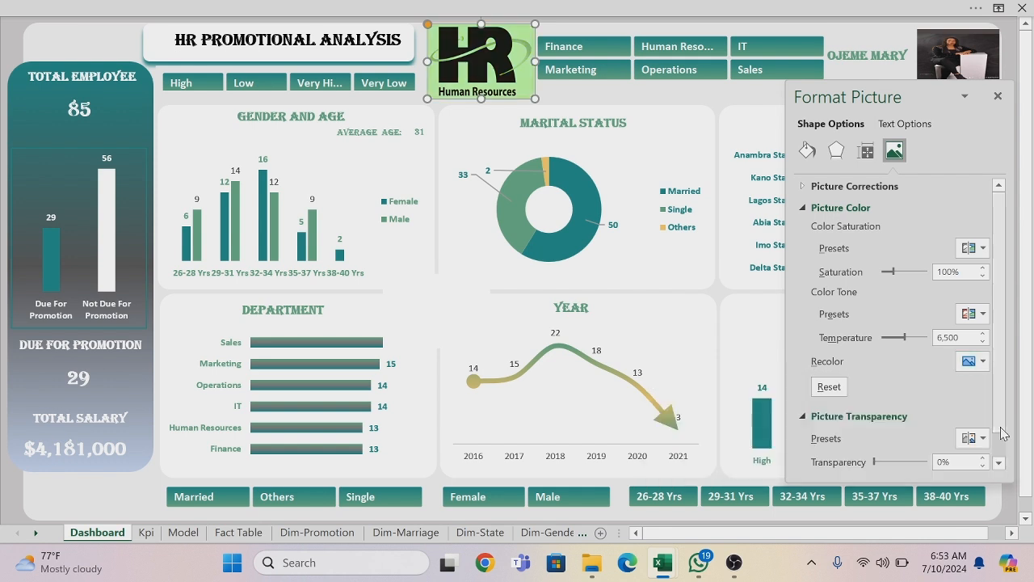
{"action": "left_click", "coordinate": [997, 95]}
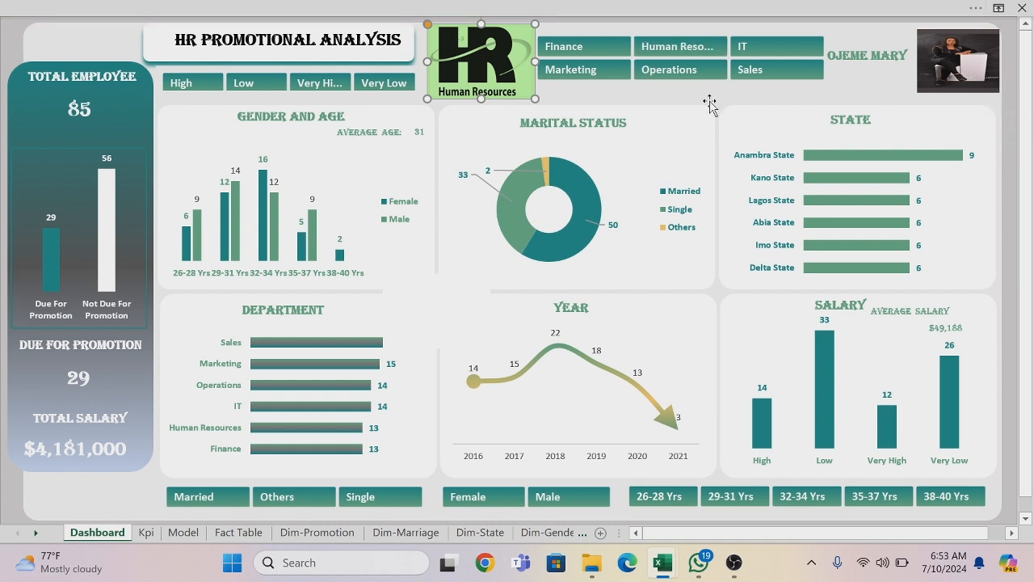
Search online pictures for "promotion icon" as the fill of the empty box overlapping the DEPARTMENT and YEAR charts
{"action": "left_click", "coordinate": [440, 313]}
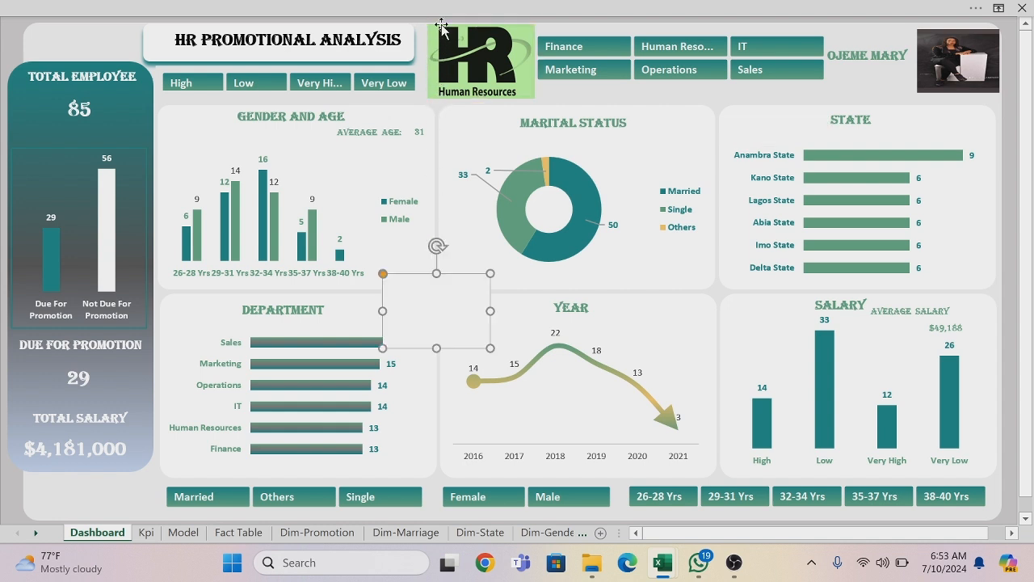
{"action": "left_click", "coordinate": [445, 8]}
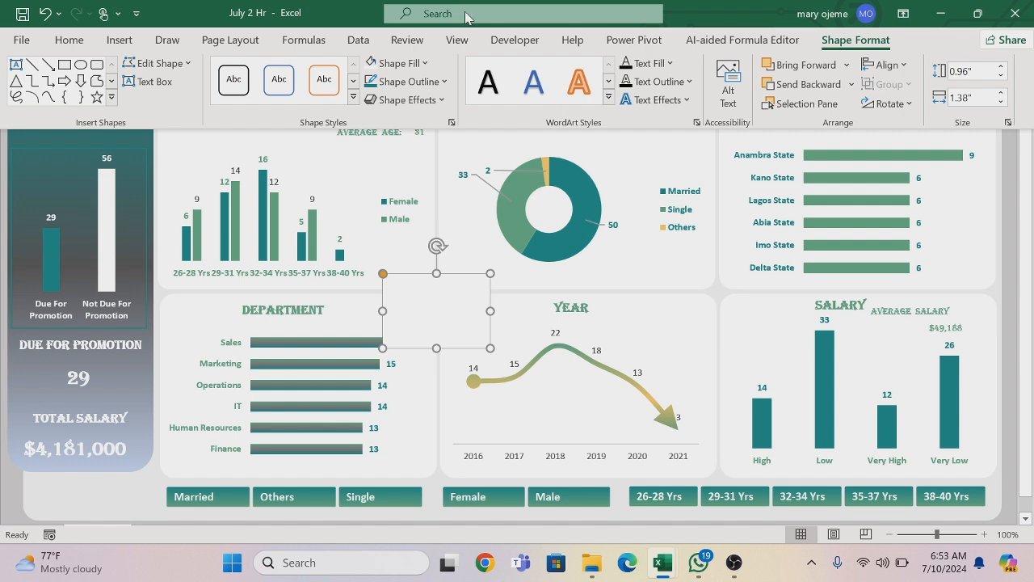
{"action": "left_click", "coordinate": [425, 65]}
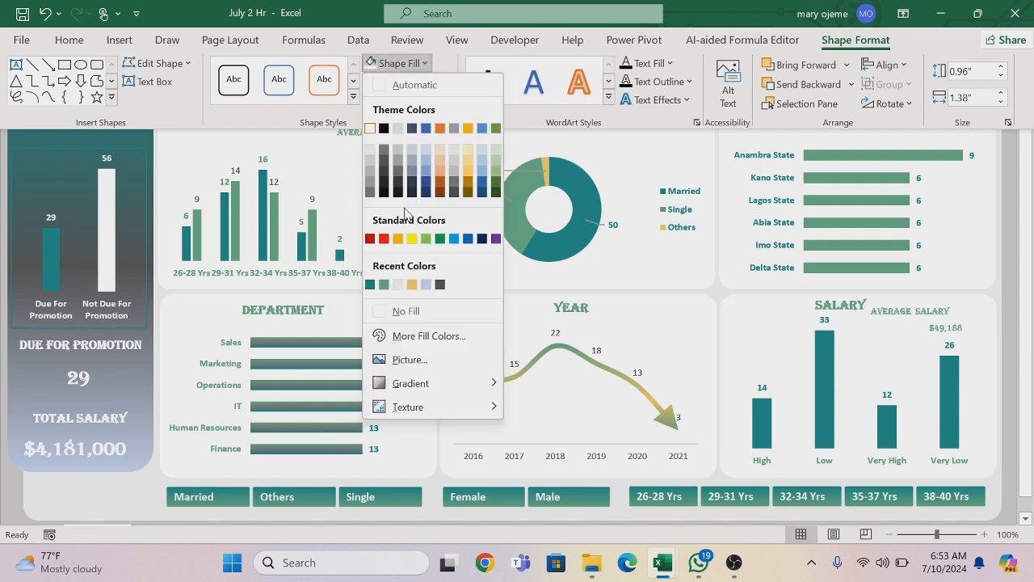
{"action": "left_click", "coordinate": [409, 366]}
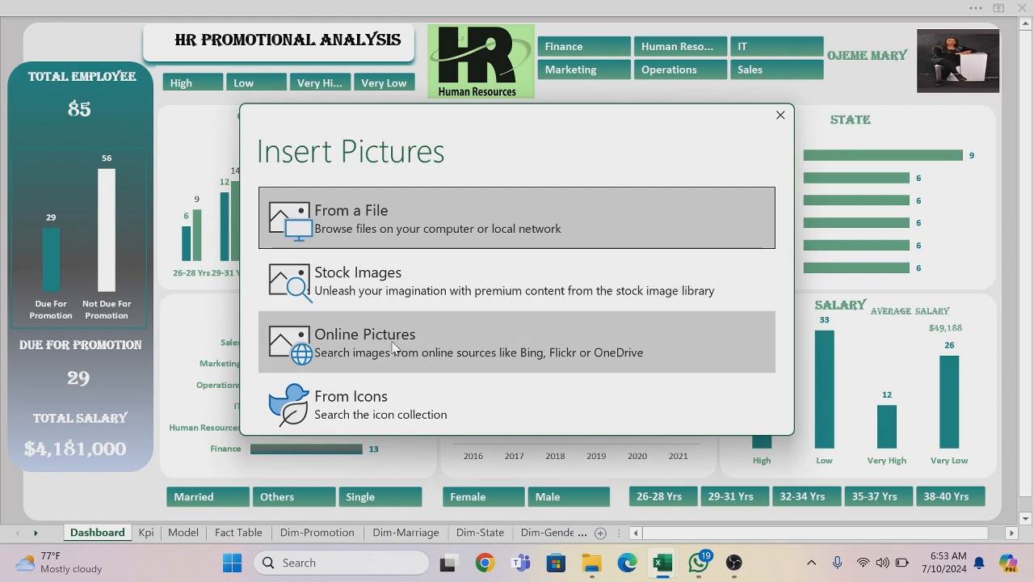
{"action": "left_click", "coordinate": [393, 346]}
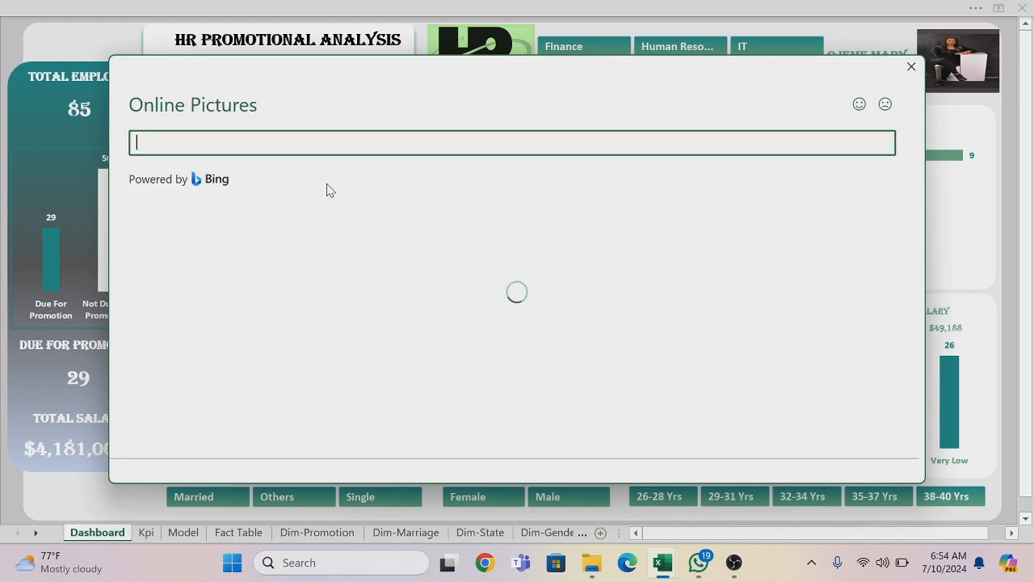
{"action": "type", "text": "promoti"}
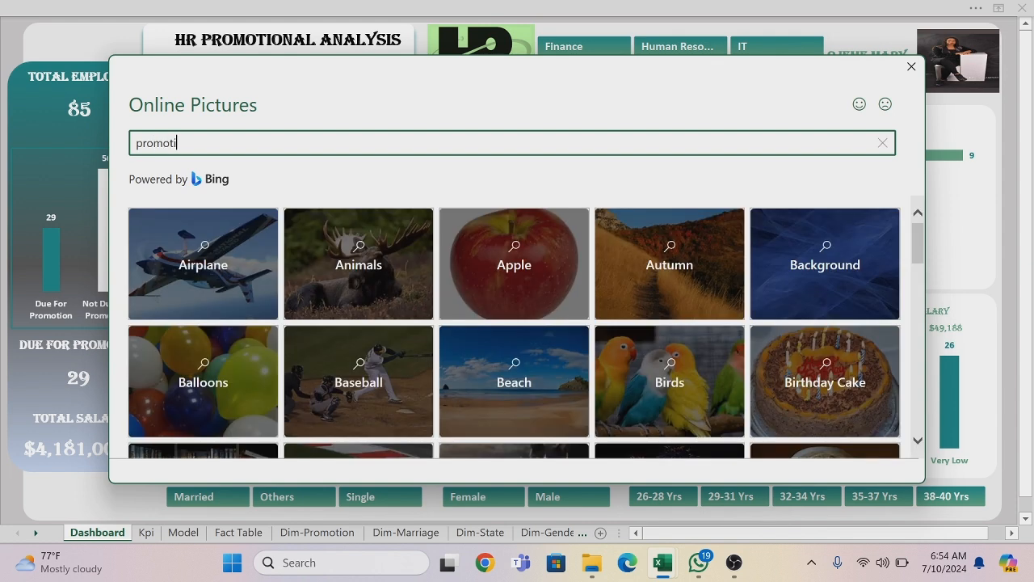
{"action": "type", "text": "on ic"}
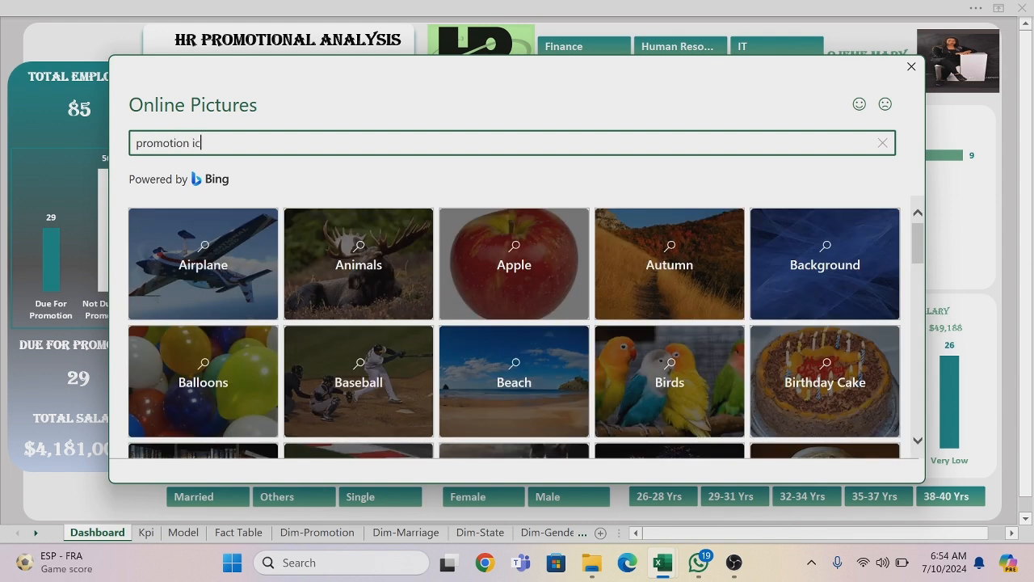
{"action": "type", "text": "on"}
{"action": "key", "text": "Return"}
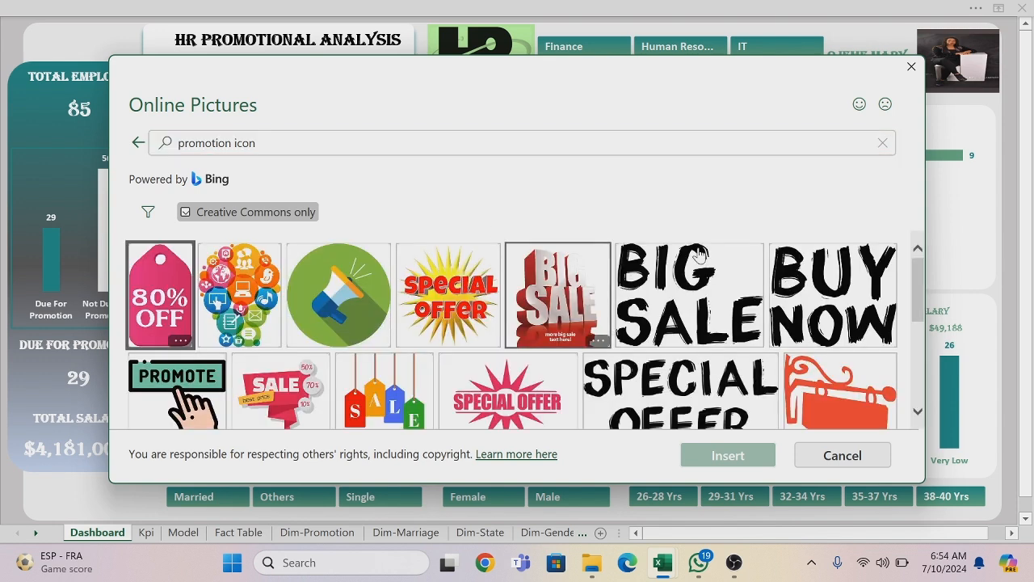
Fill the box with the PROMOTE pointing-hand picture, shrink it, and place it just left of the DUE FOR PROMOTION value
{"action": "left_click", "coordinate": [169, 381]}
{"action": "left_click", "coordinate": [716, 457]}
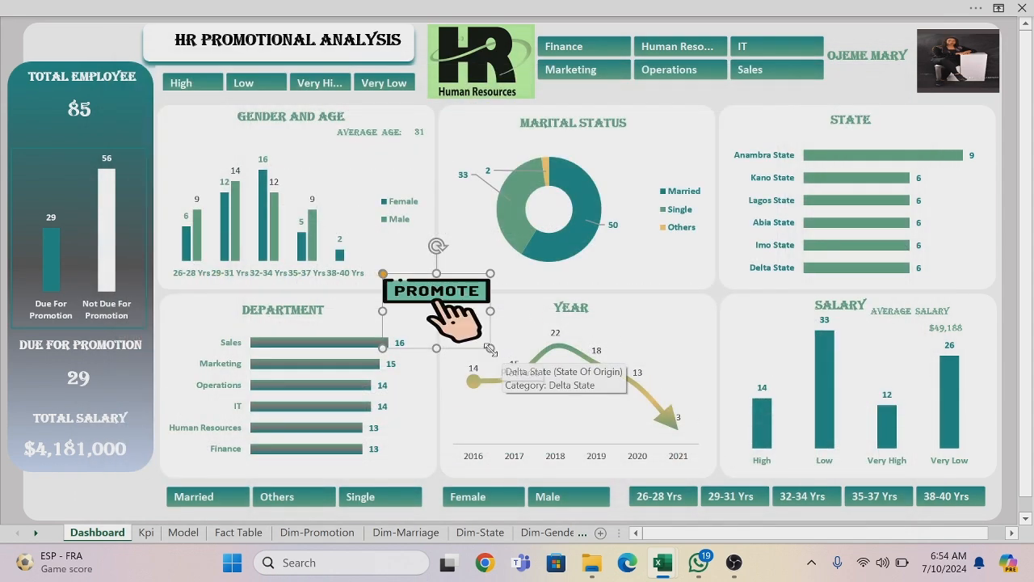
{"action": "left_click_drag", "start_coordinate": [491, 347], "coordinate": [44, 357]}
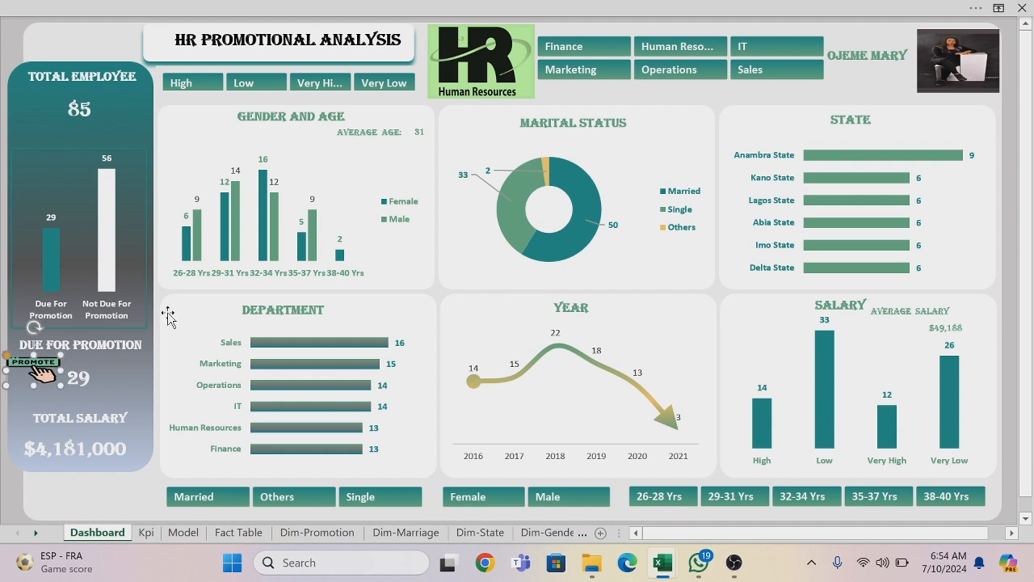
Open the stock icon library and select the stacked coins icon for insertion
{"action": "left_click", "coordinate": [408, 13]}
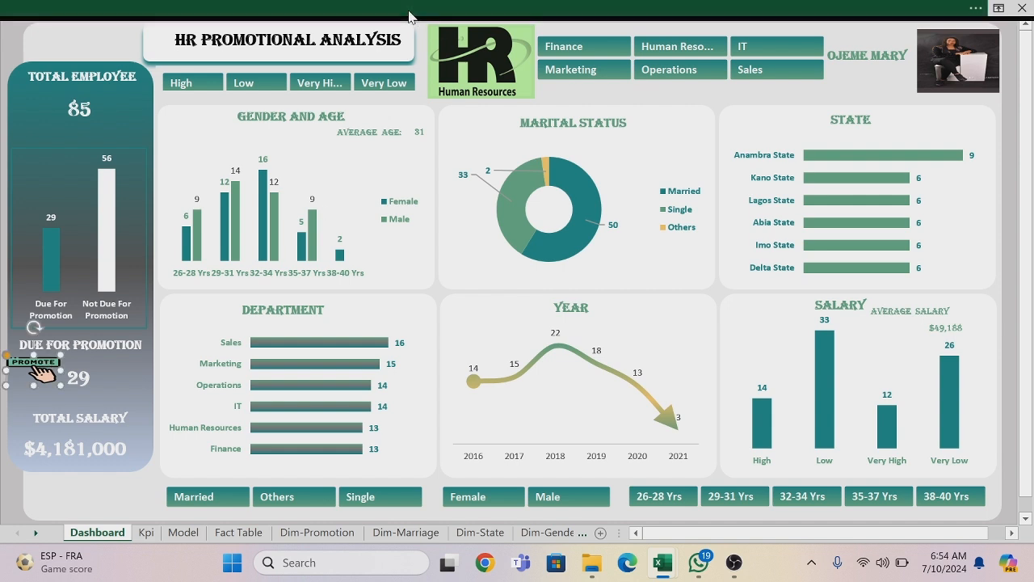
{"action": "left_click", "coordinate": [117, 42]}
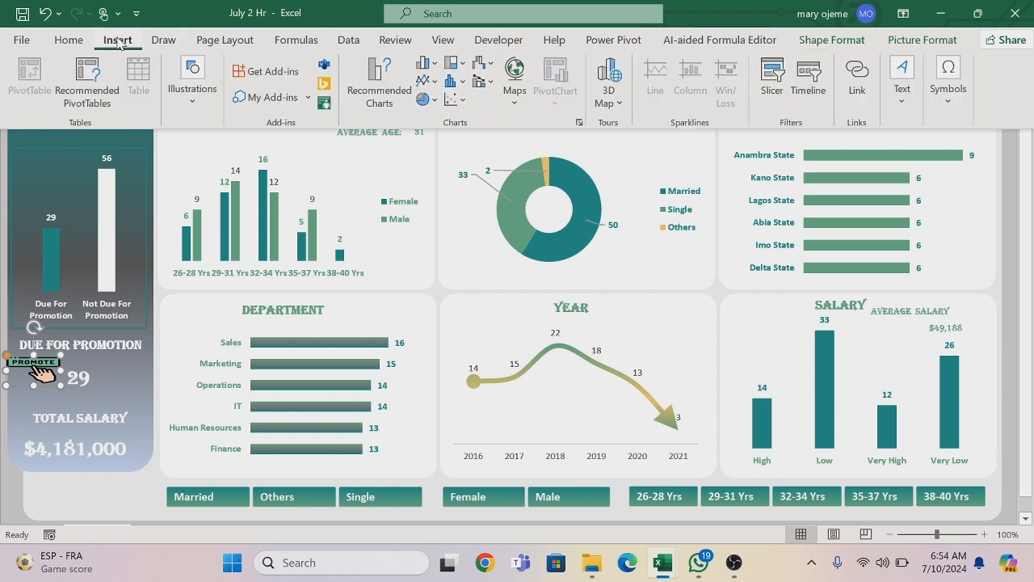
{"action": "left_click", "coordinate": [194, 105]}
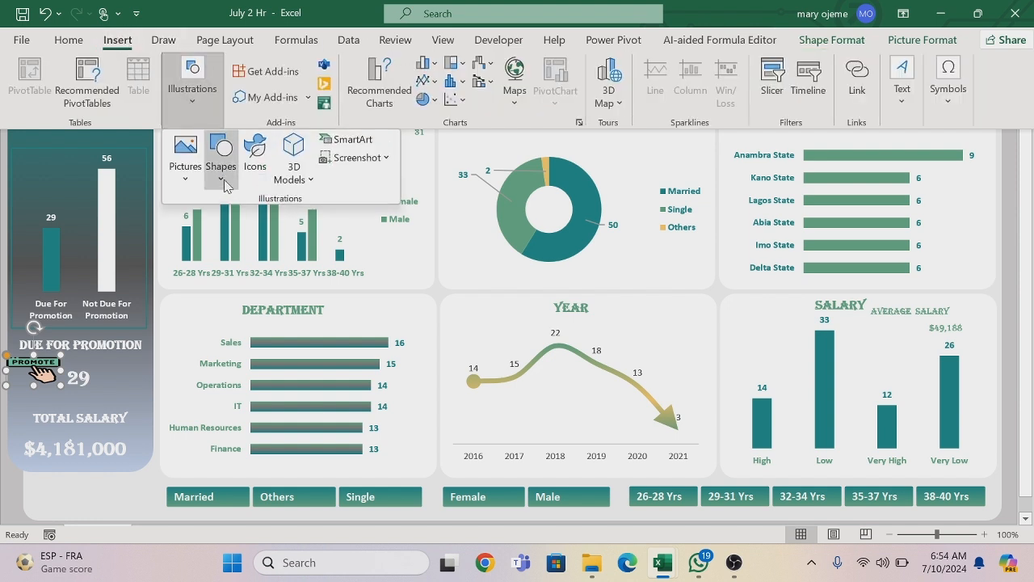
{"action": "left_click", "coordinate": [256, 158]}
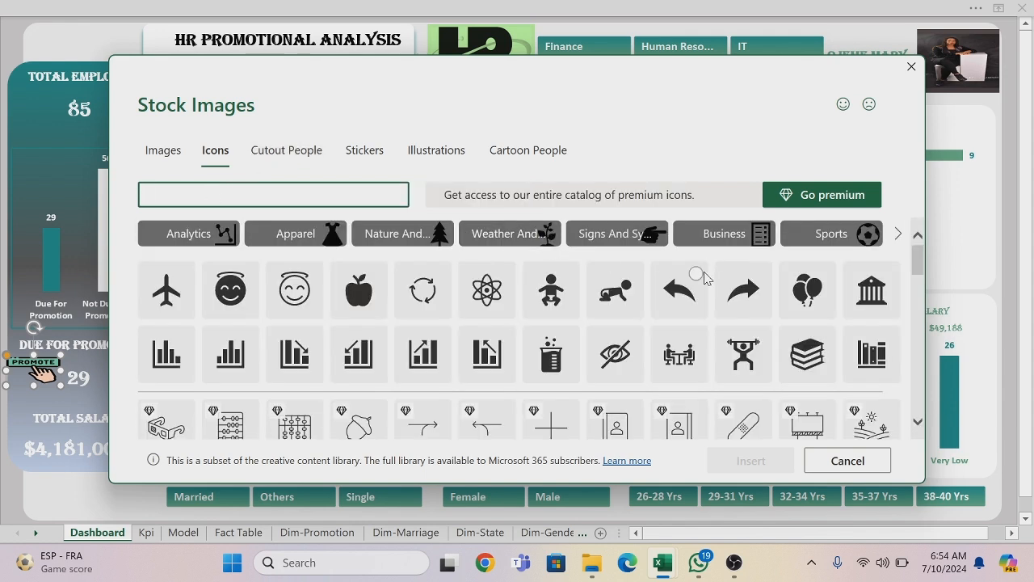
{"action": "left_click_drag", "start_coordinate": [919, 273], "coordinate": [922, 322]}
{"action": "scroll", "coordinate": [439, 289], "scroll_direction": "down", "scroll_amount": 3}
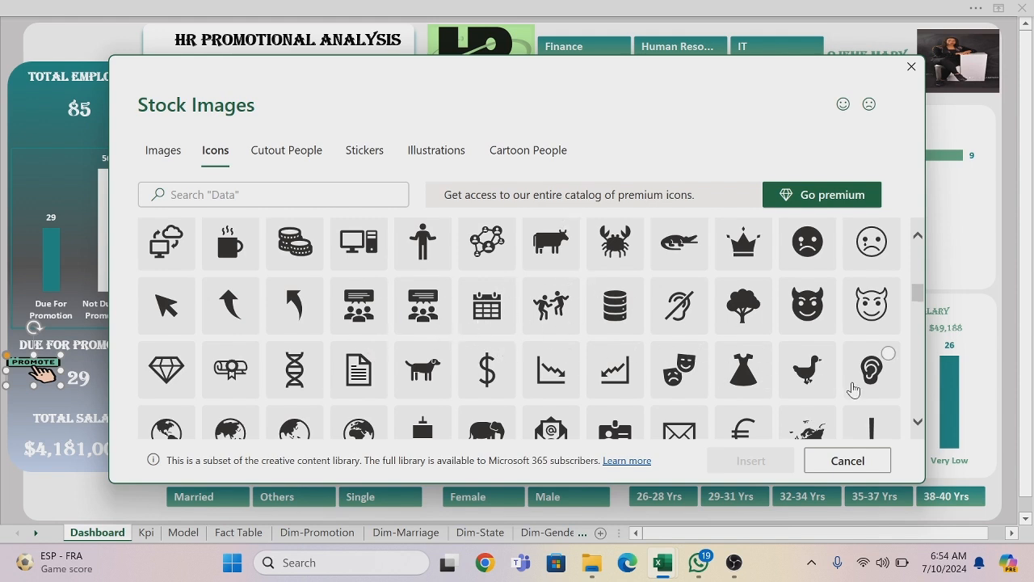
{"action": "left_click_drag", "start_coordinate": [917, 298], "coordinate": [916, 279]}
{"action": "scroll", "coordinate": [917, 275], "scroll_direction": "up", "scroll_amount": 1}
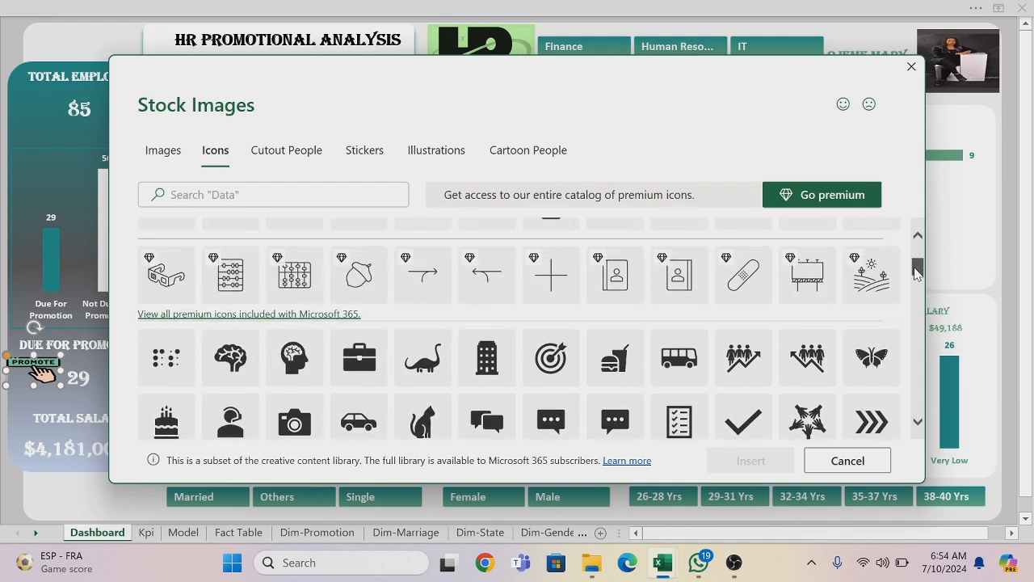
{"action": "left_click_drag", "start_coordinate": [917, 273], "coordinate": [920, 286]}
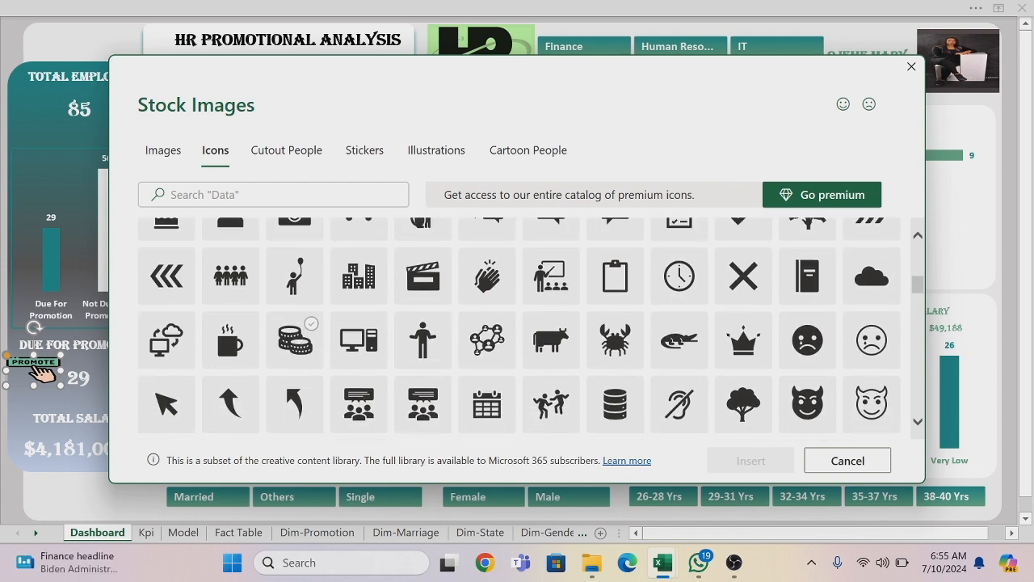
{"action": "left_click", "coordinate": [307, 335]}
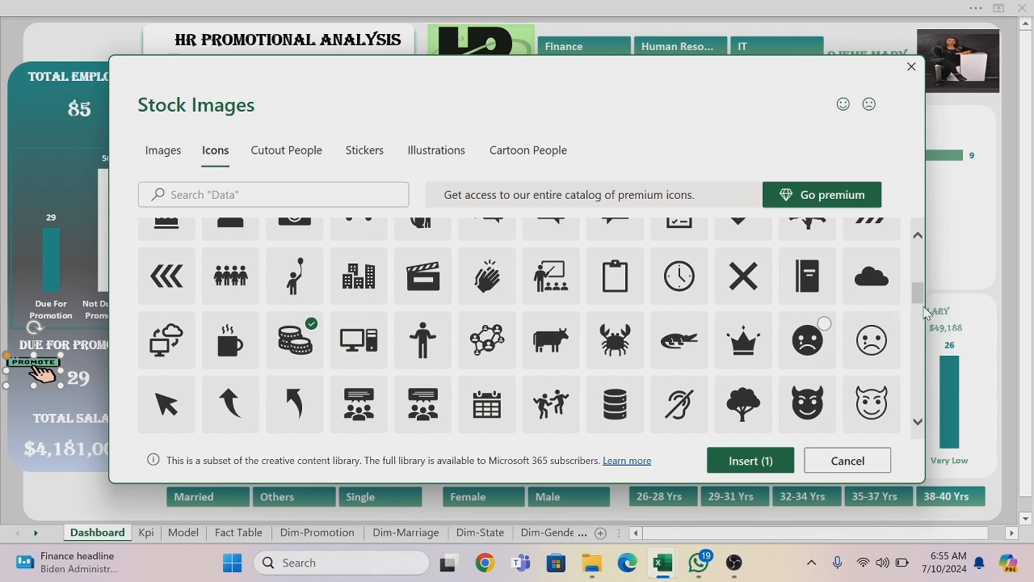
Add the man-and-woman pair icon and the icon of four people in a row to the stock icon selection
{"action": "scroll", "coordinate": [918, 295], "scroll_direction": "down", "scroll_amount": 5}
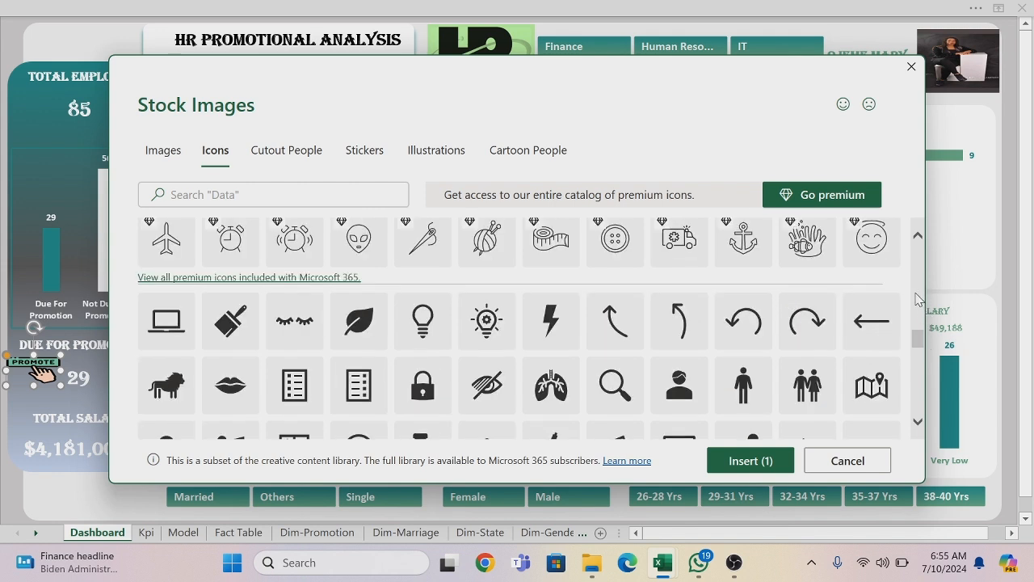
{"action": "left_click", "coordinate": [807, 384]}
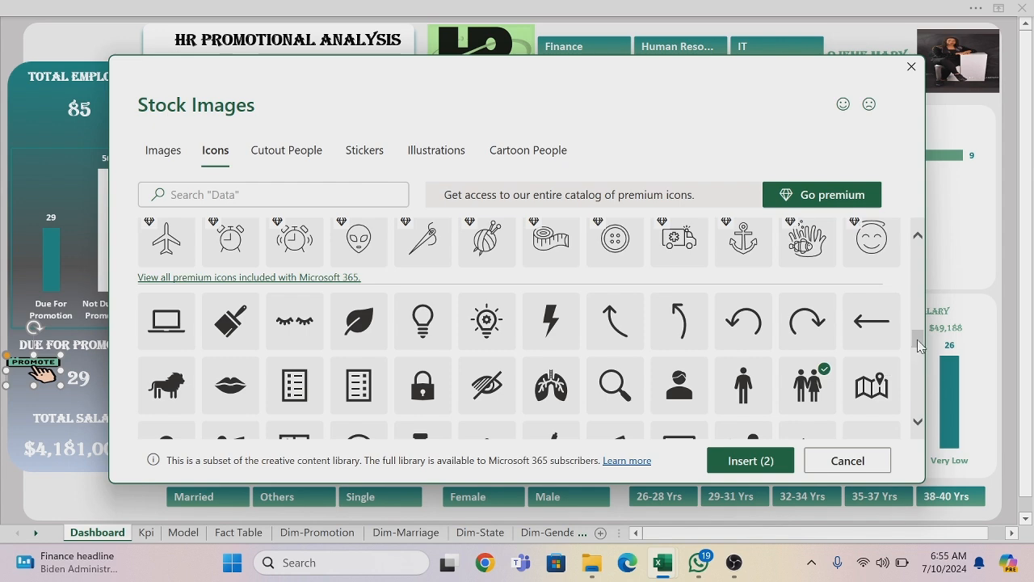
{"action": "left_click_drag", "start_coordinate": [917, 350], "coordinate": [925, 325]}
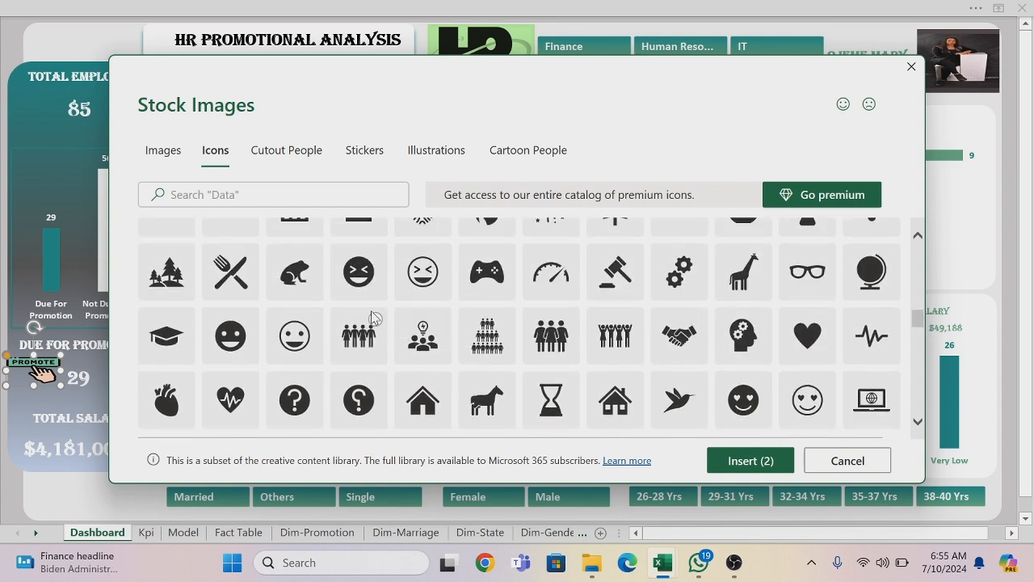
{"action": "left_click", "coordinate": [358, 335]}
Search the stock icons for "money", add the banknotes icon to the selection, and insert all chosen icons into the dashboard
{"action": "left_click", "coordinate": [218, 195]}
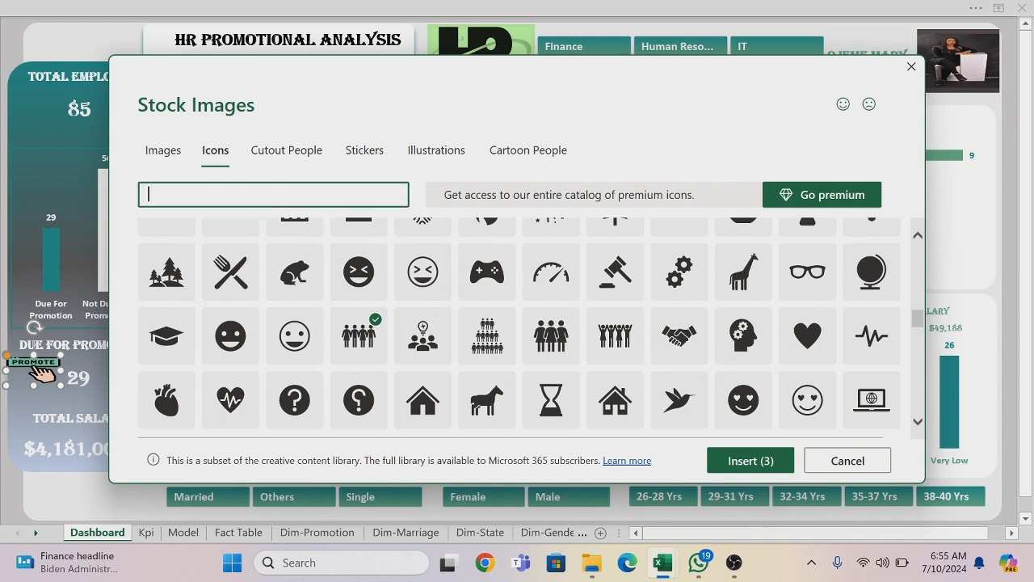
{"action": "type", "text": "money"}
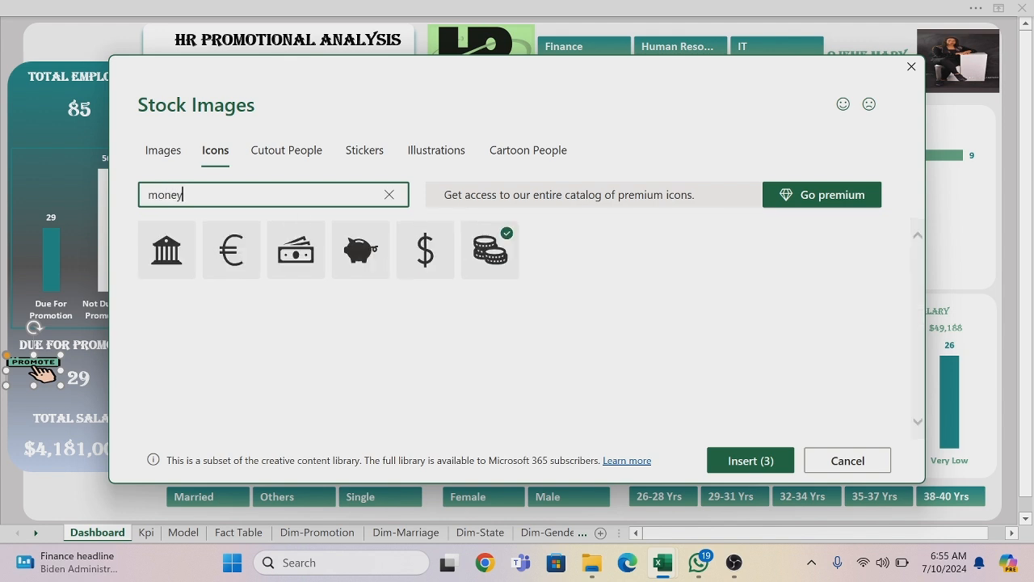
{"action": "left_click", "coordinate": [296, 250]}
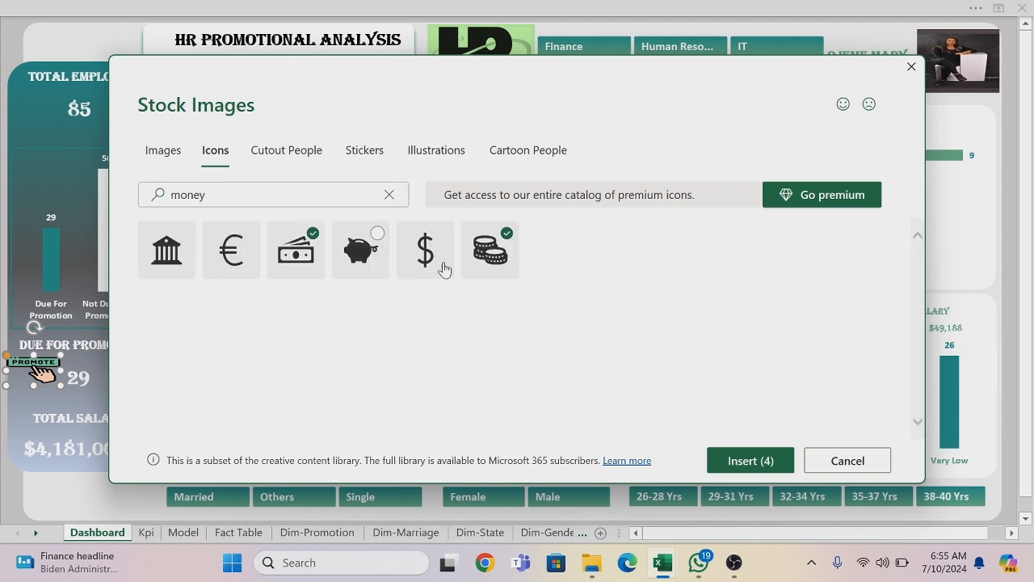
{"action": "left_click", "coordinate": [729, 459]}
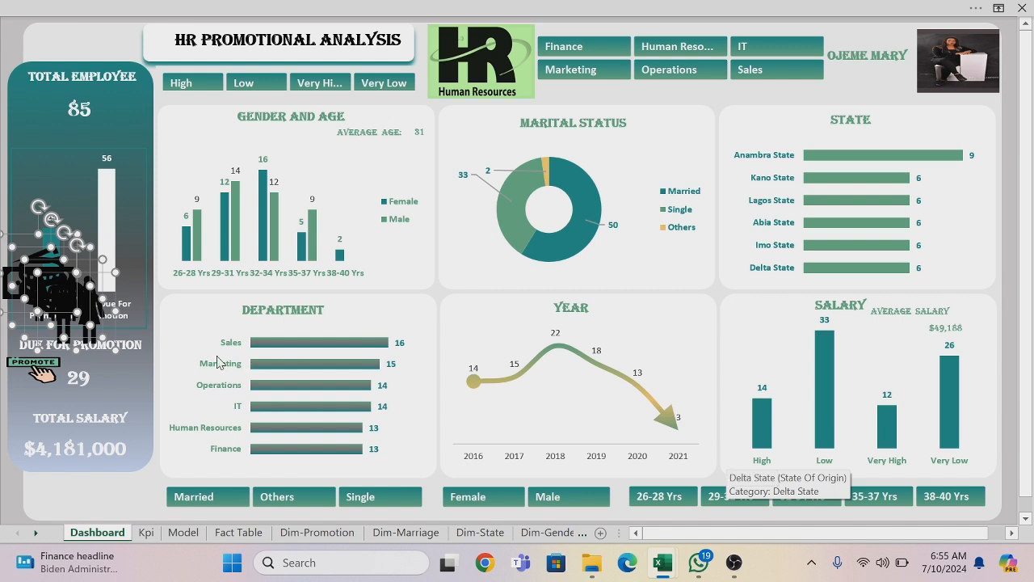
Separate the stacked icons, moving the couple over DEPARTMENT, the four people over GENDER AND AGE, and the coins between MARITAL STATUS and YEAR
{"action": "left_click", "coordinate": [189, 134]}
{"action": "left_click_drag", "start_coordinate": [57, 303], "coordinate": [313, 327]}
{"action": "left_click_drag", "start_coordinate": [78, 297], "coordinate": [372, 219]}
{"action": "left_click_drag", "start_coordinate": [64, 292], "coordinate": [694, 297]}
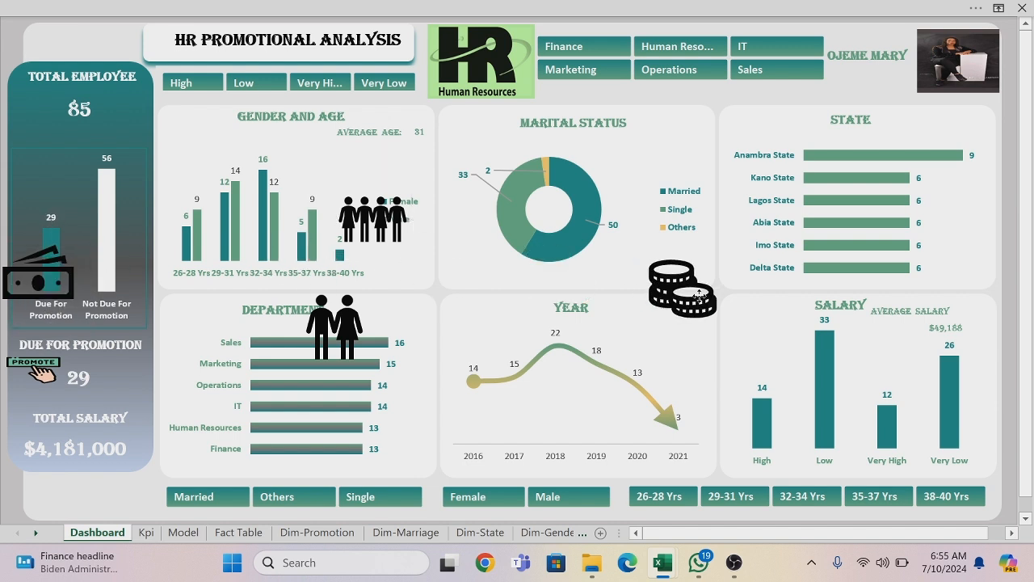
Shrink the four-people icon, place it beside the TOTAL EMPLOYEE value, and fill it white
{"action": "left_click", "coordinate": [379, 199]}
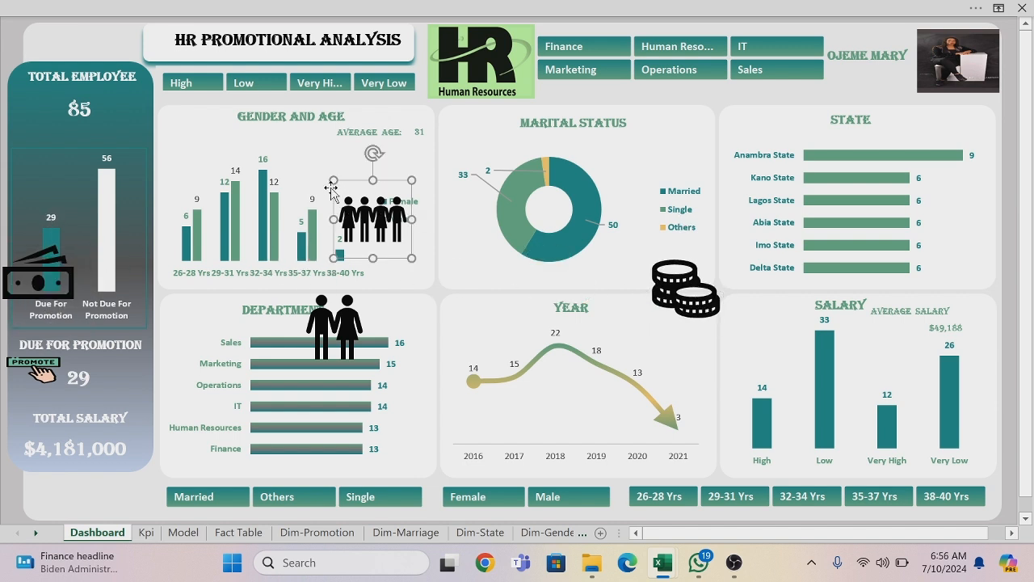
{"action": "left_click_drag", "start_coordinate": [333, 180], "coordinate": [48, 118]}
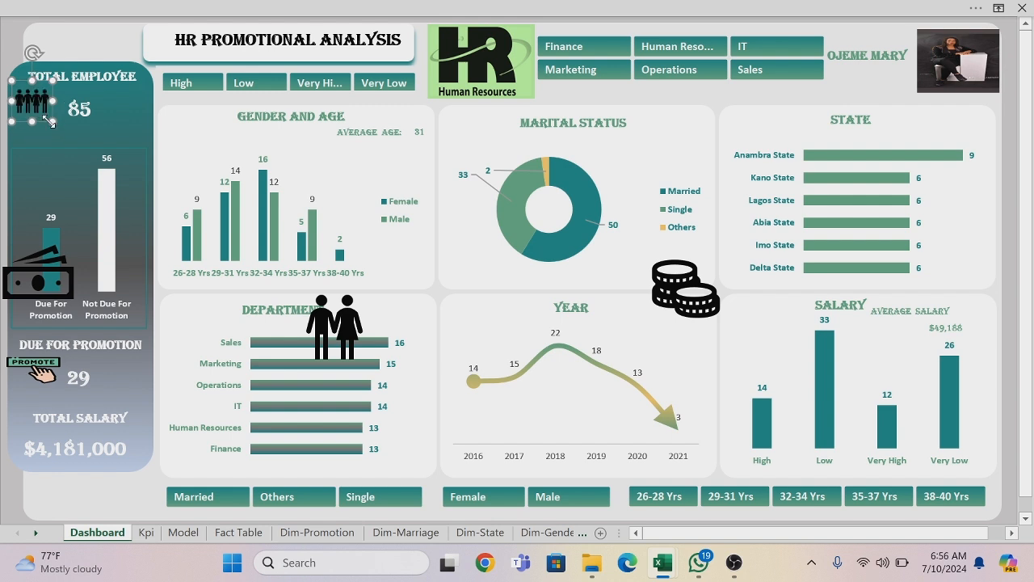
{"action": "right_click", "coordinate": [36, 100]}
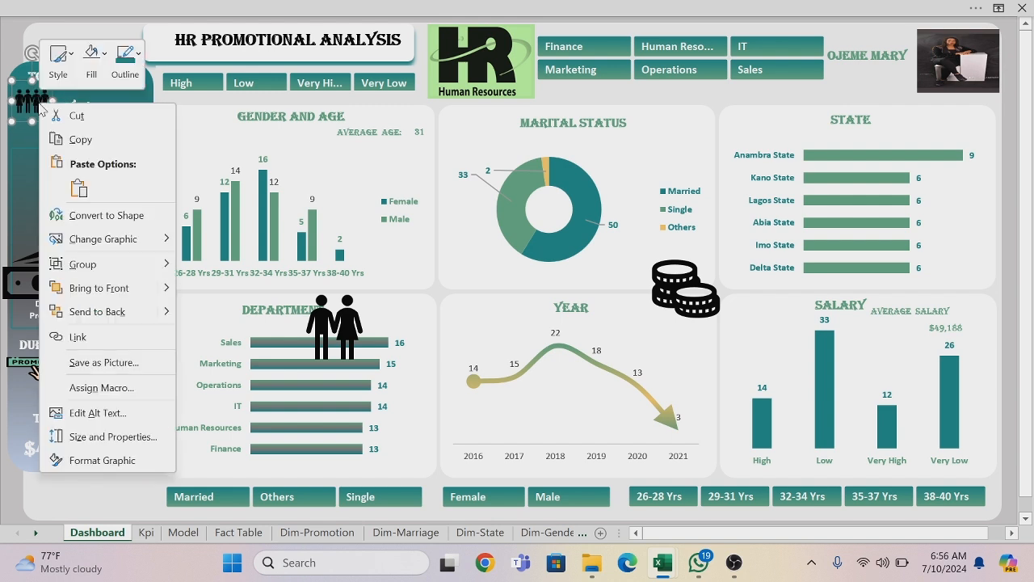
{"action": "left_click", "coordinate": [104, 55]}
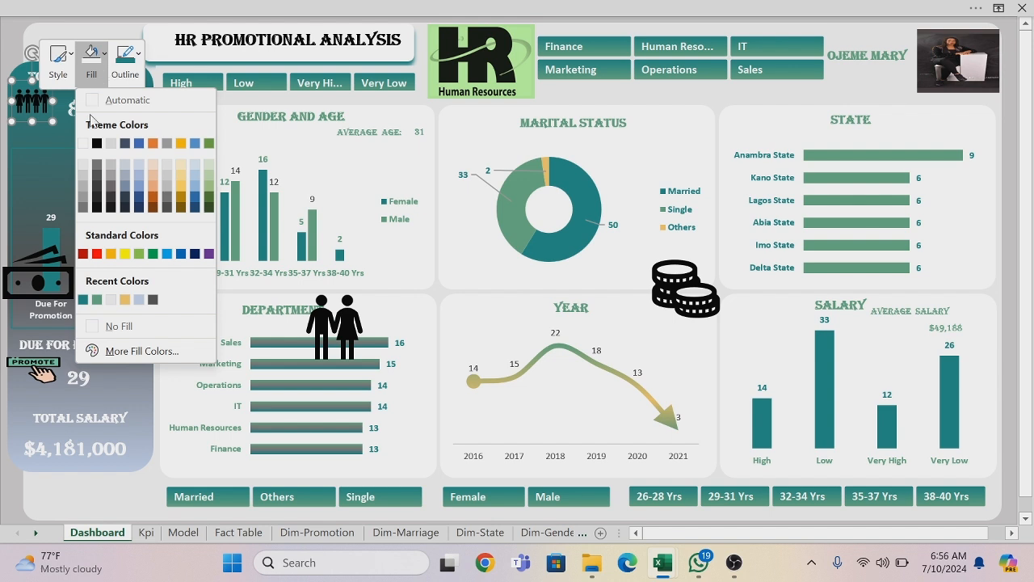
{"action": "left_click", "coordinate": [84, 143]}
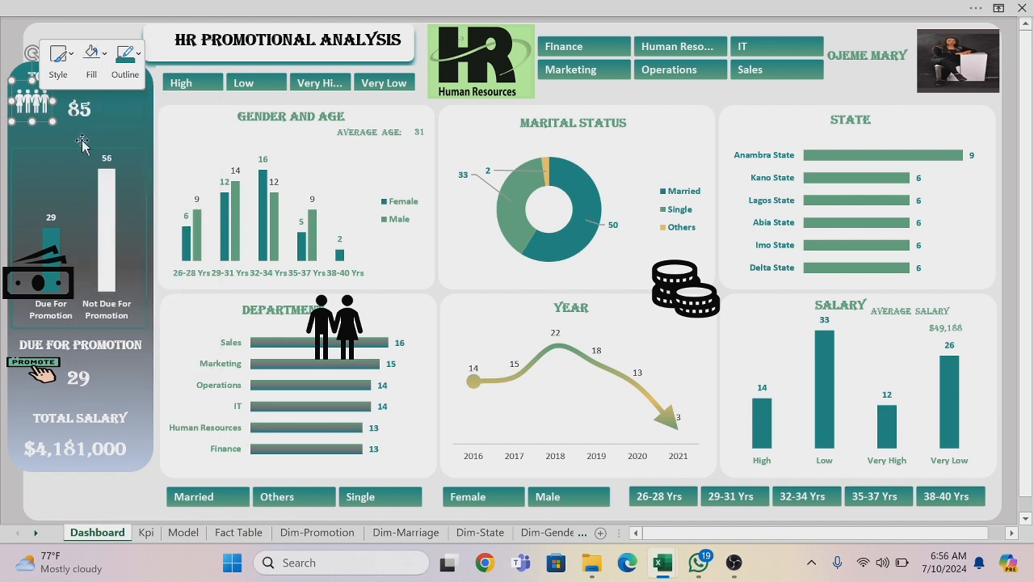
Shrink the banknotes icon, place it beside the TOTAL SALARY heading and value, and fill it white
{"action": "left_click", "coordinate": [42, 265]}
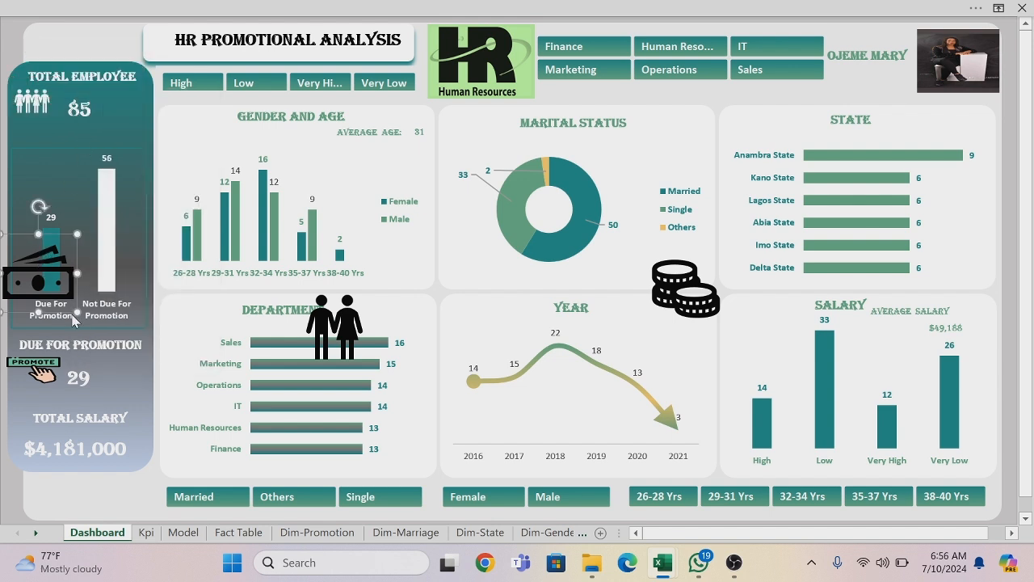
{"action": "left_click_drag", "start_coordinate": [74, 306], "coordinate": [32, 436]}
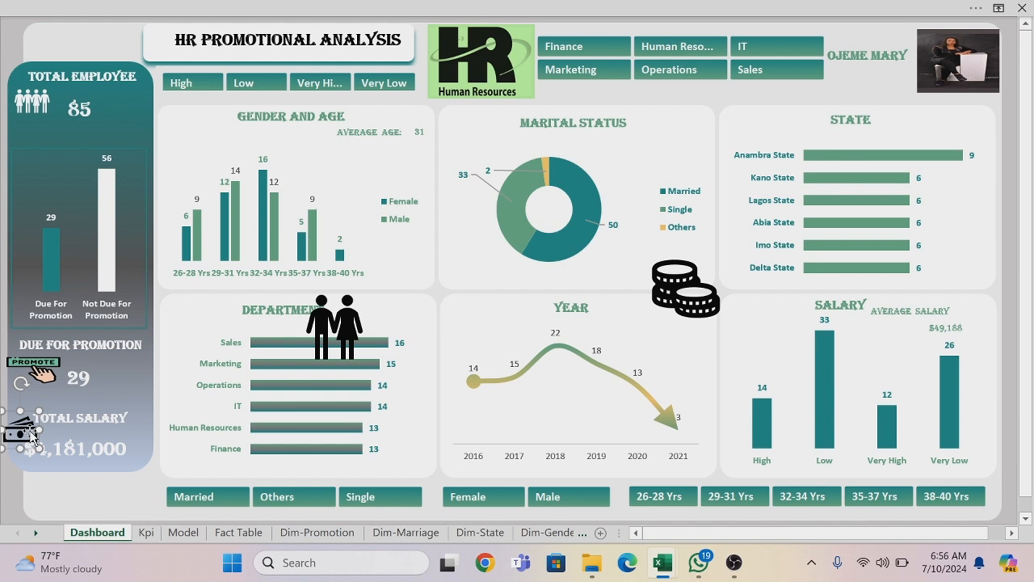
{"action": "right_click", "coordinate": [33, 436]}
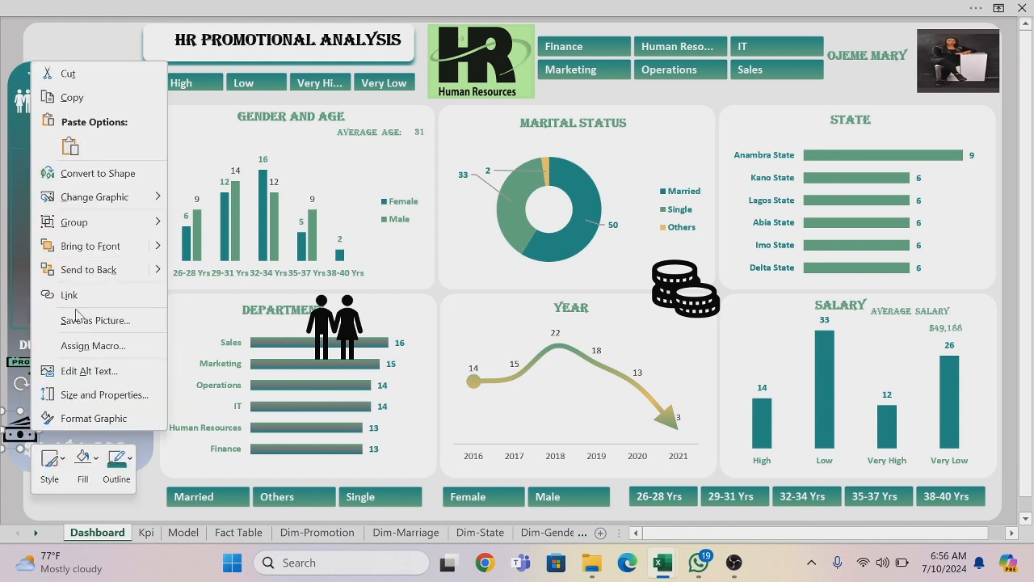
{"action": "left_click", "coordinate": [96, 460]}
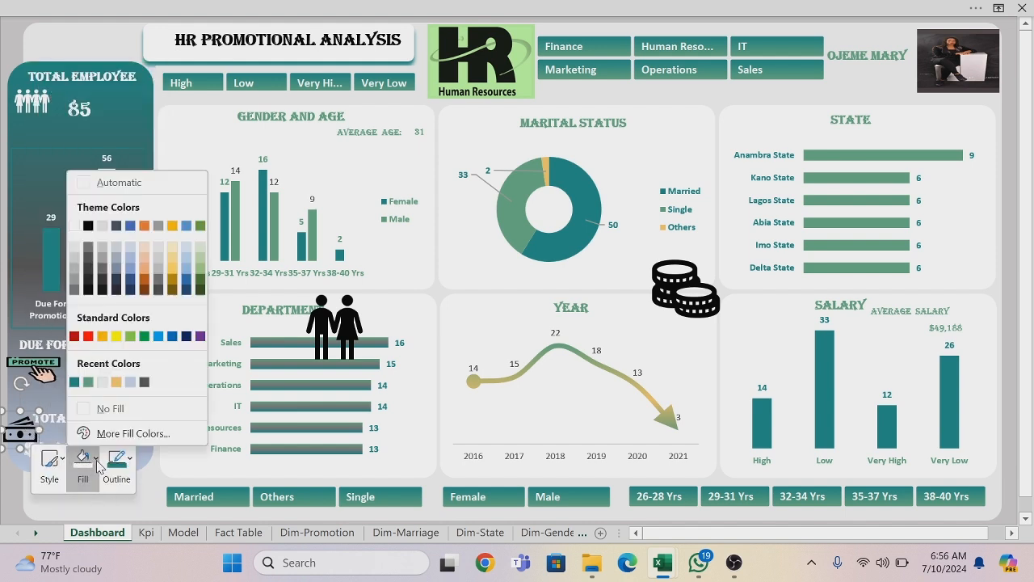
{"action": "left_click", "coordinate": [77, 242]}
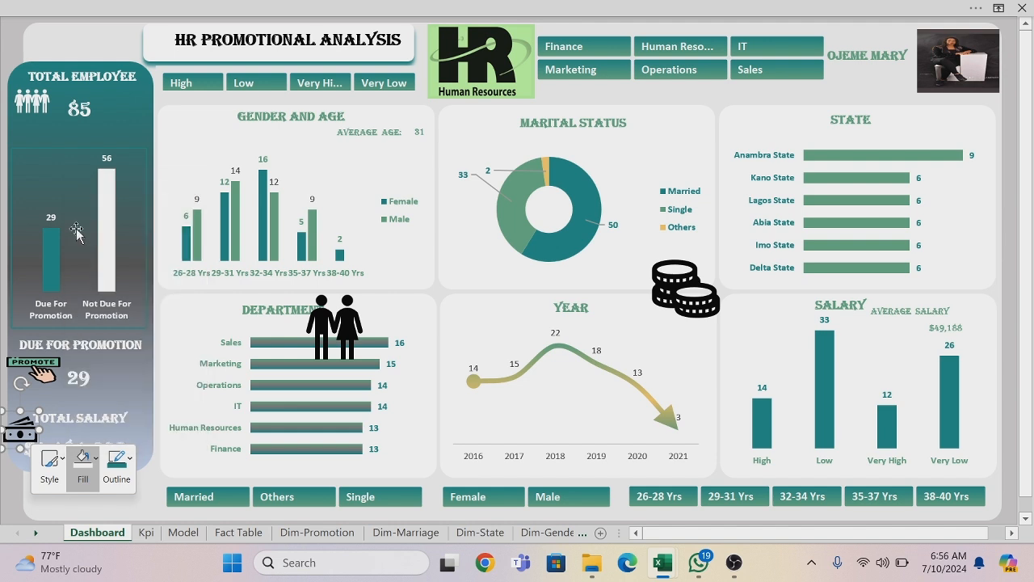
Shrink the couple icon, place it beside the GENDER AND AGE title, and fill it with the recently used teal
{"action": "left_click", "coordinate": [333, 331]}
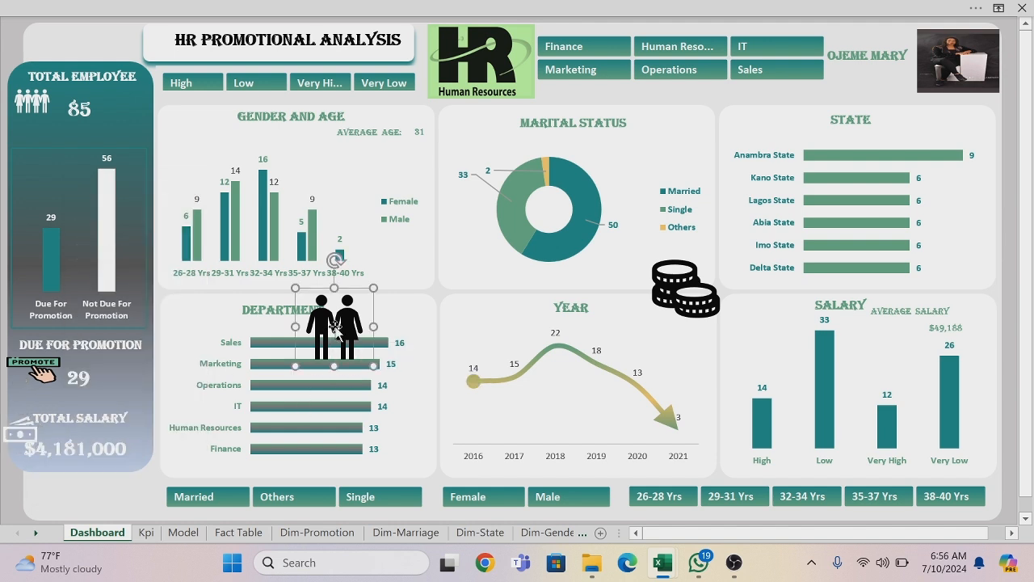
{"action": "left_click_drag", "start_coordinate": [372, 365], "coordinate": [201, 144]}
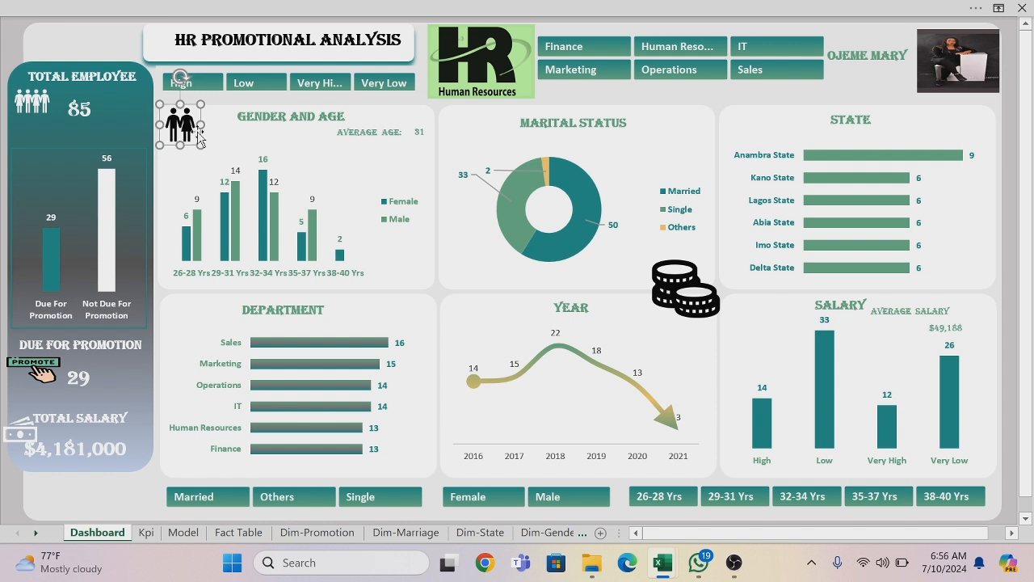
{"action": "right_click", "coordinate": [187, 126]}
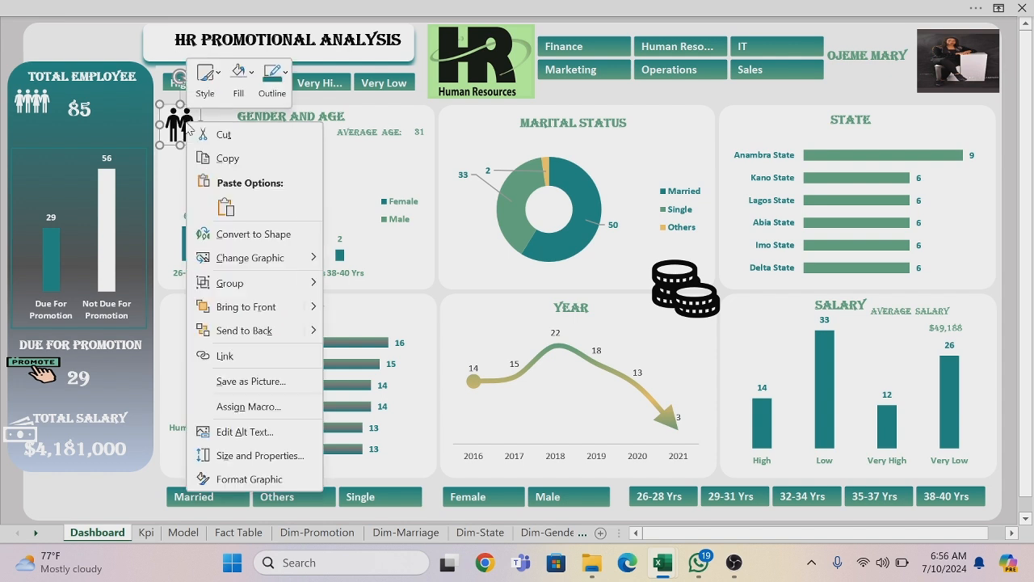
{"action": "left_click", "coordinate": [252, 75]}
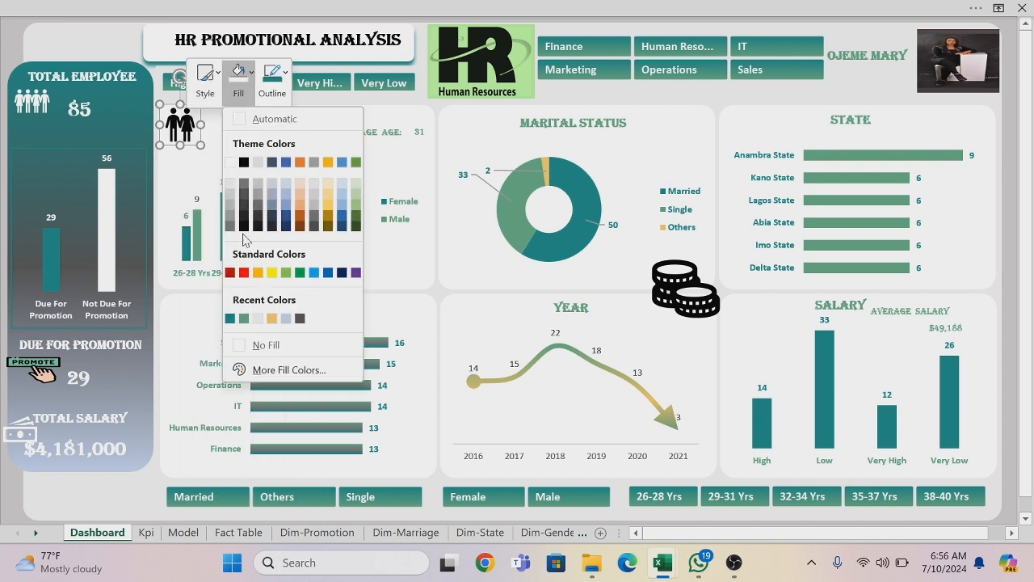
{"action": "left_click", "coordinate": [230, 318]}
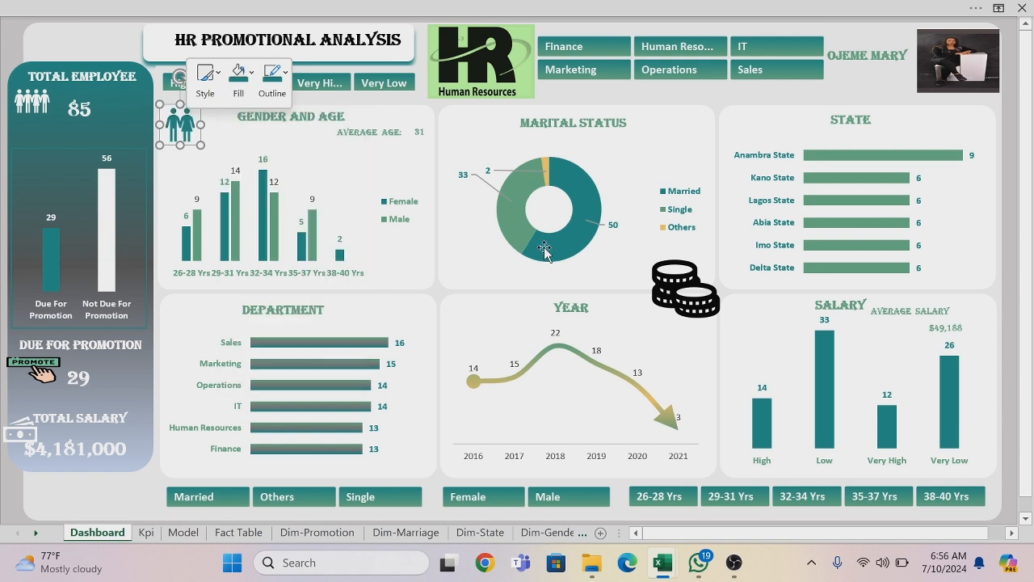
Shrink the coins icon, place it in the upper-left corner of the SALARY card, and fill it with the recent Dark Teal color
{"action": "left_click", "coordinate": [669, 280]}
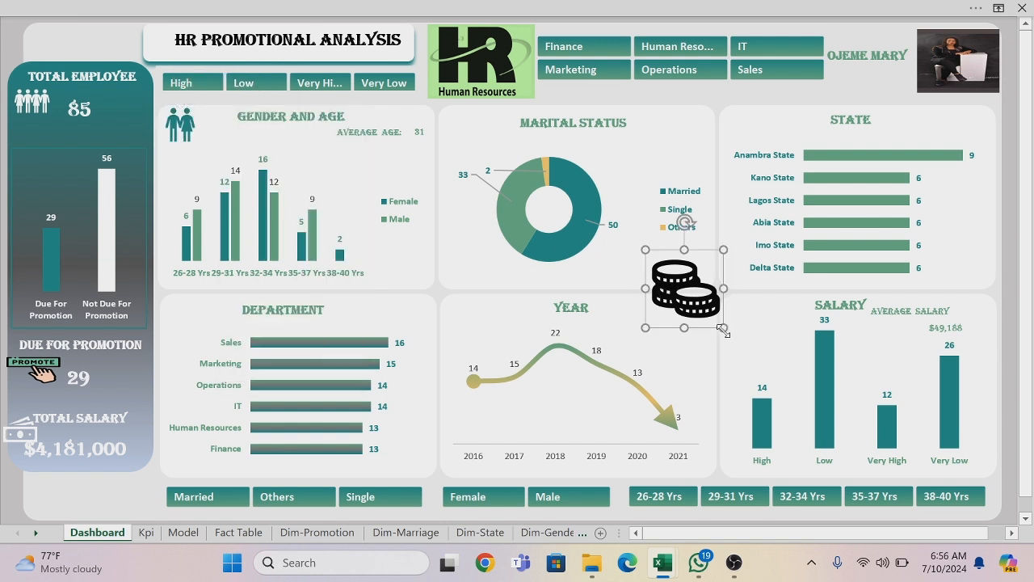
{"action": "left_click_drag", "start_coordinate": [723, 328], "coordinate": [692, 294]}
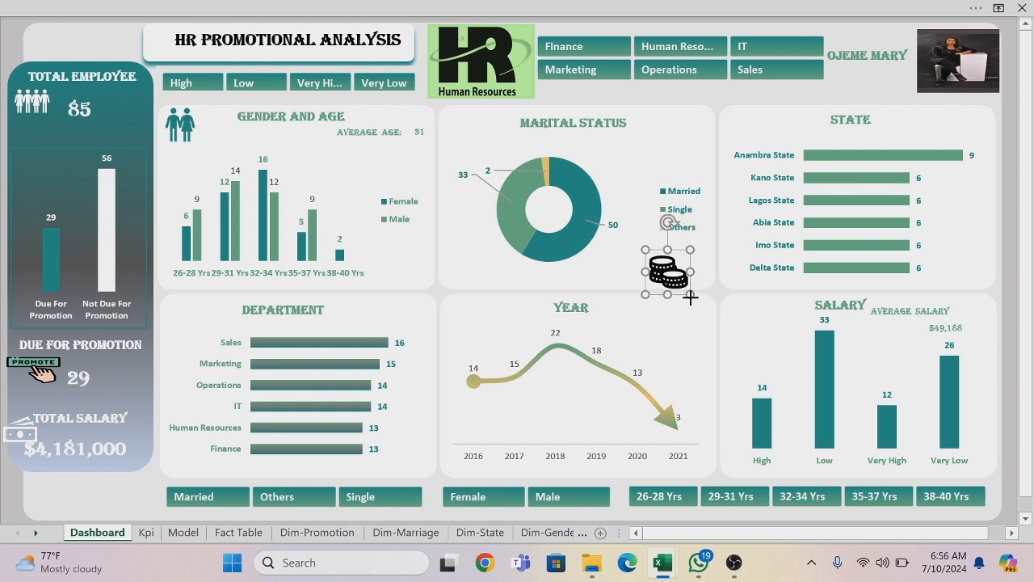
{"action": "left_click_drag", "start_coordinate": [675, 266], "coordinate": [751, 303]}
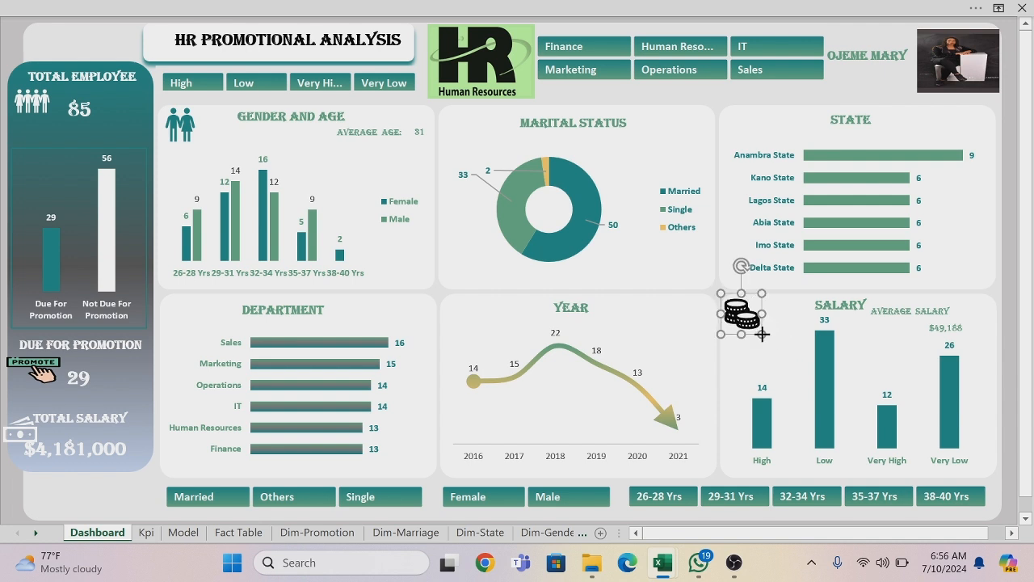
{"action": "left_click_drag", "start_coordinate": [761, 333], "coordinate": [758, 330]}
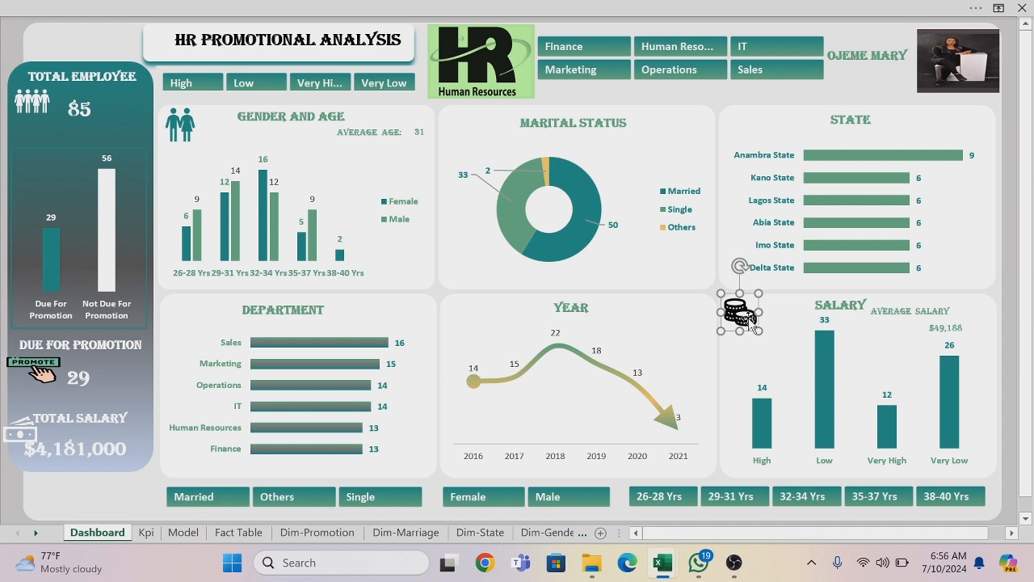
{"action": "right_click", "coordinate": [741, 316]}
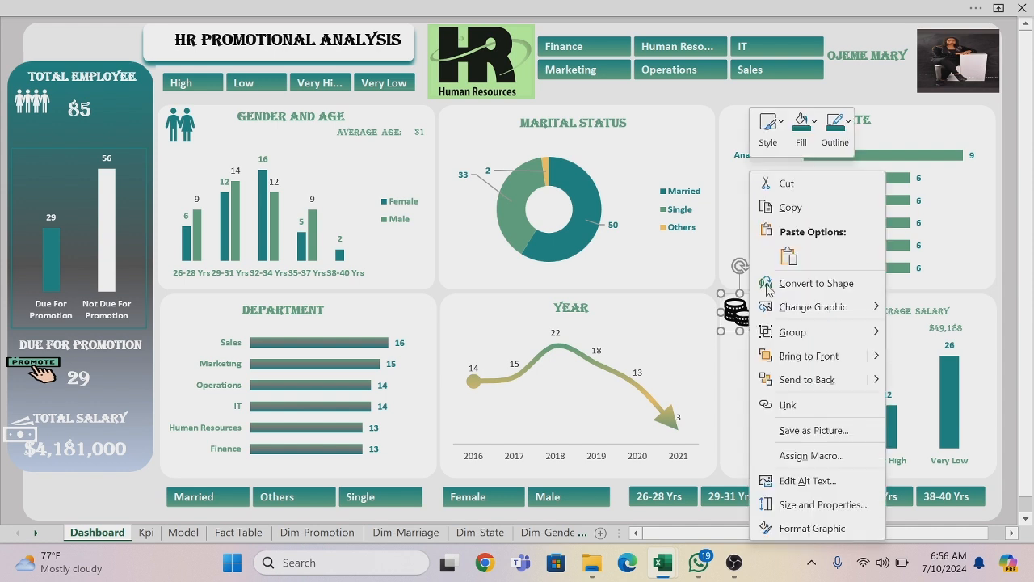
{"action": "left_click", "coordinate": [815, 125]}
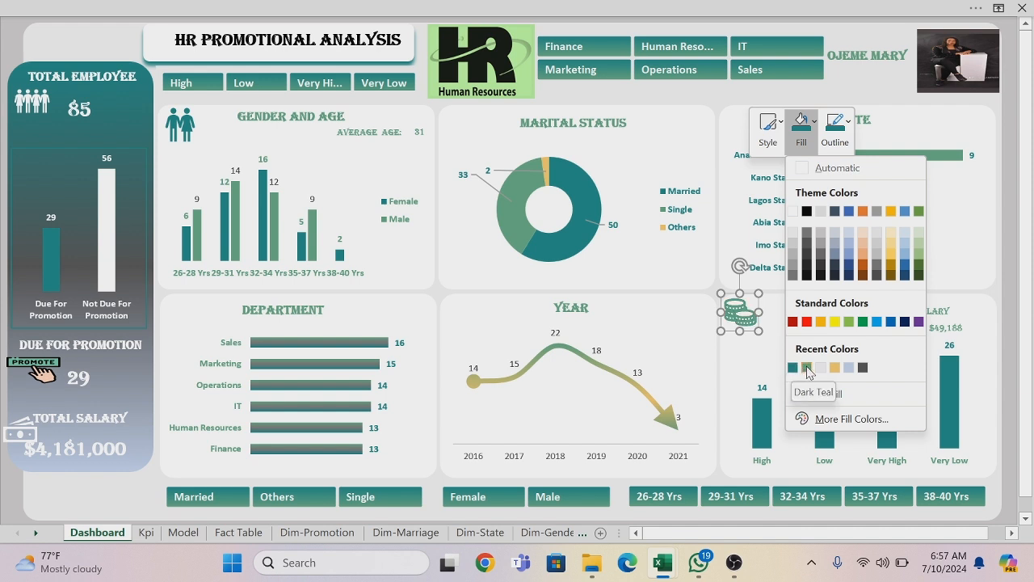
{"action": "left_click", "coordinate": [806, 368]}
{"action": "left_click", "coordinate": [694, 87]}
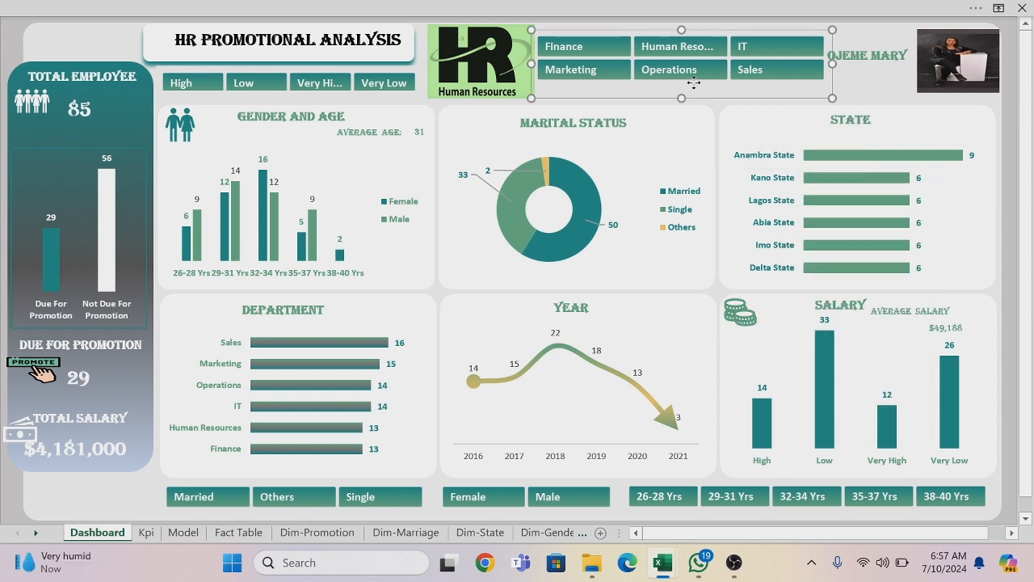
{"action": "left_click", "coordinate": [906, 58]}
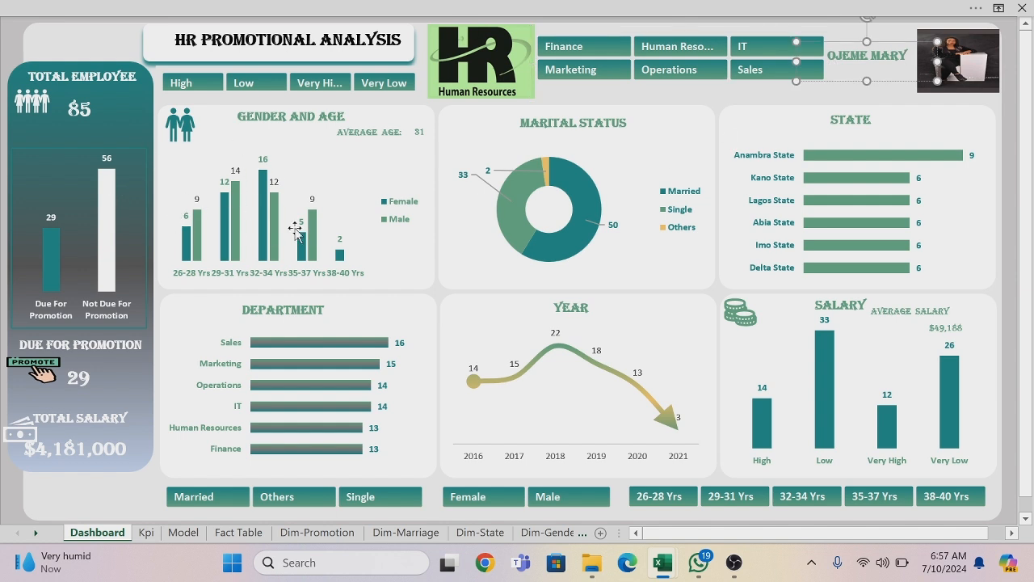
Test the salary-level slicer by filtering the dashboard by High, Low, Very High and Very Low in turn
{"action": "left_click", "coordinate": [198, 84]}
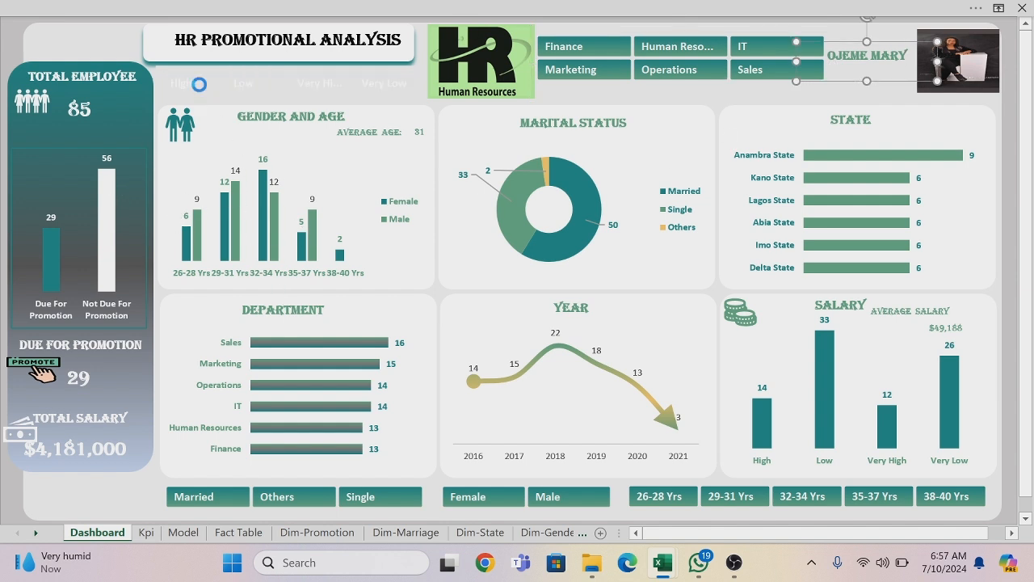
{"action": "left_click", "coordinate": [257, 88]}
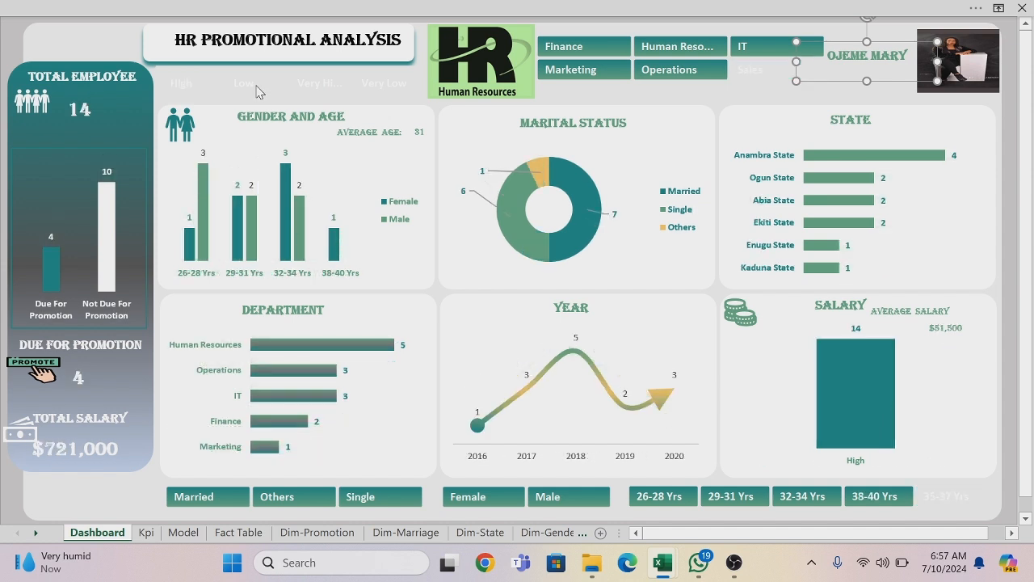
{"action": "left_click", "coordinate": [316, 85]}
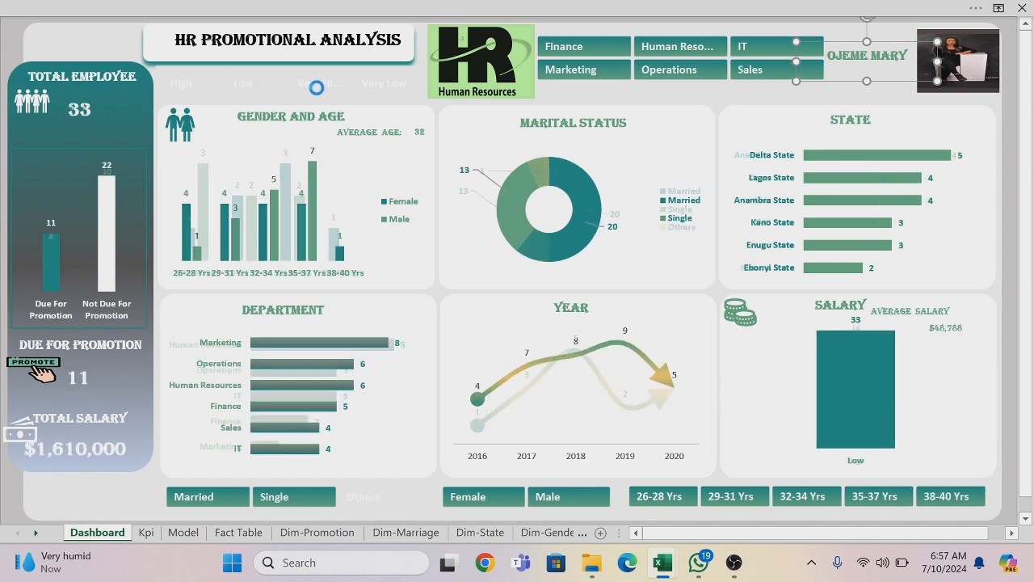
{"action": "left_click", "coordinate": [391, 87]}
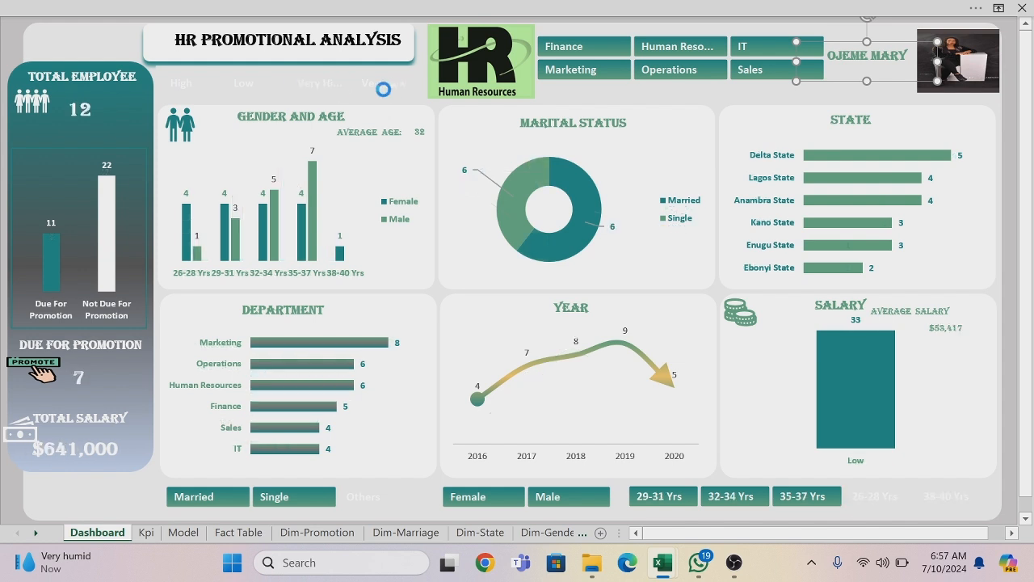
Clear the Salary Range slicer's filter so the dashboard covers all salary levels
{"action": "right_click", "coordinate": [192, 72]}
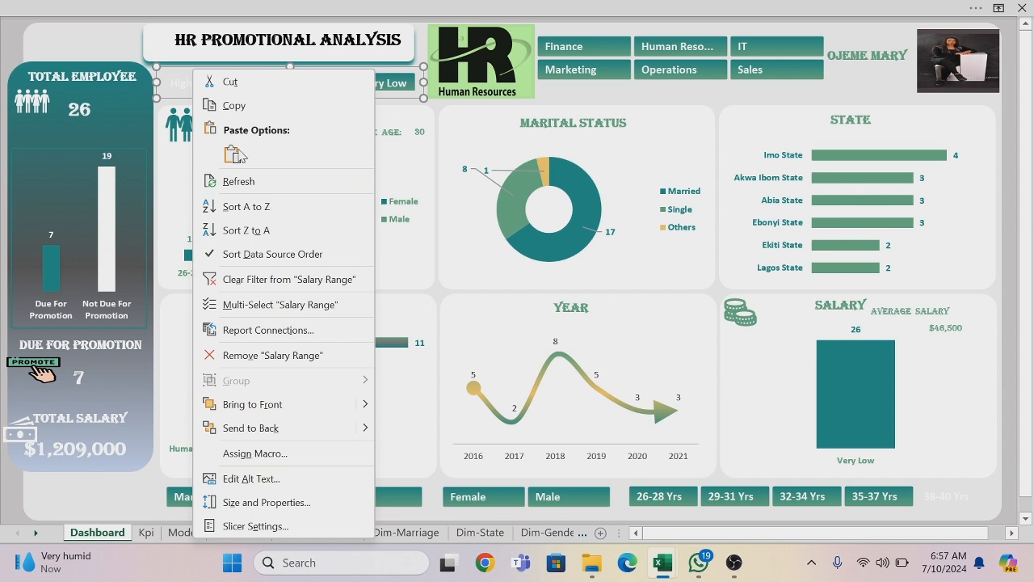
{"action": "left_click", "coordinate": [292, 286]}
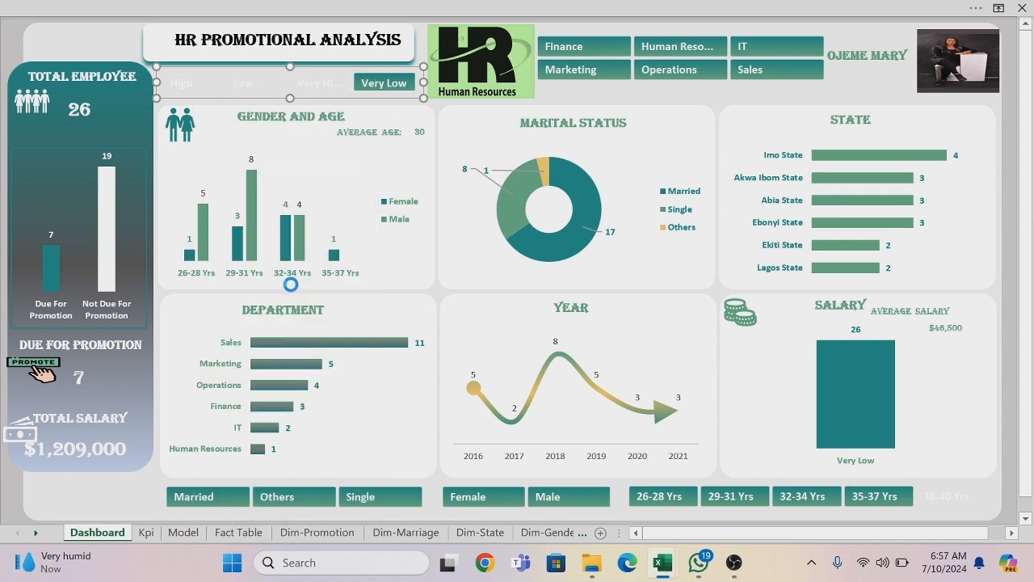
Test the Department slicer by filtering by Finance, Human Resources and Operations in turn, and clear its filter
{"action": "left_click", "coordinate": [567, 47]}
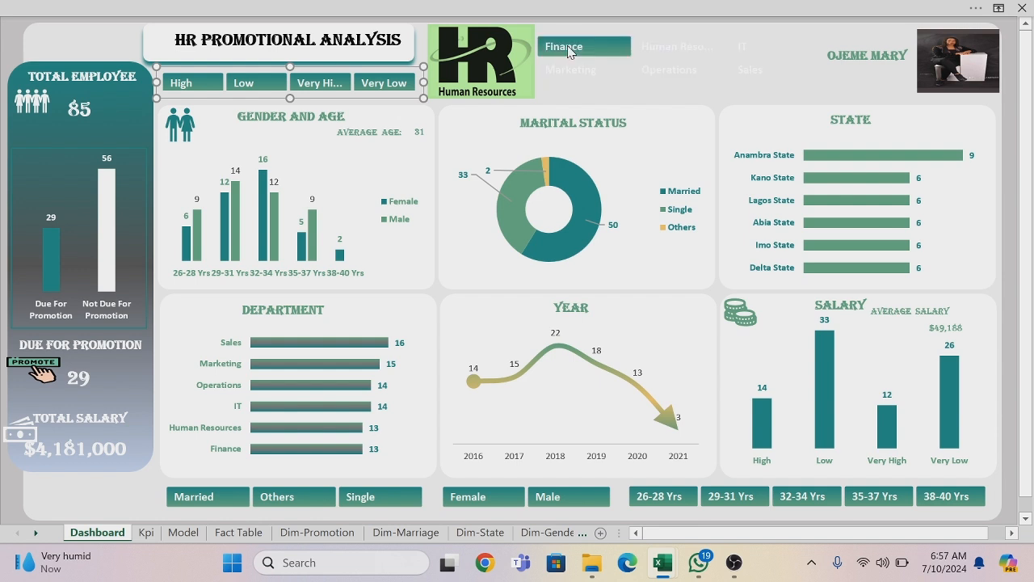
{"action": "left_click", "coordinate": [658, 46]}
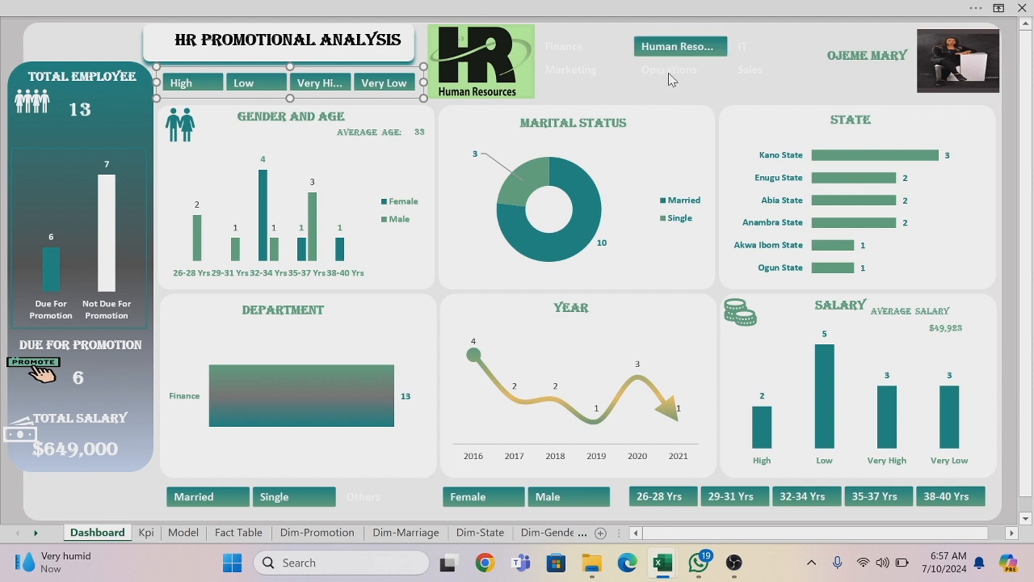
{"action": "left_click", "coordinate": [668, 71]}
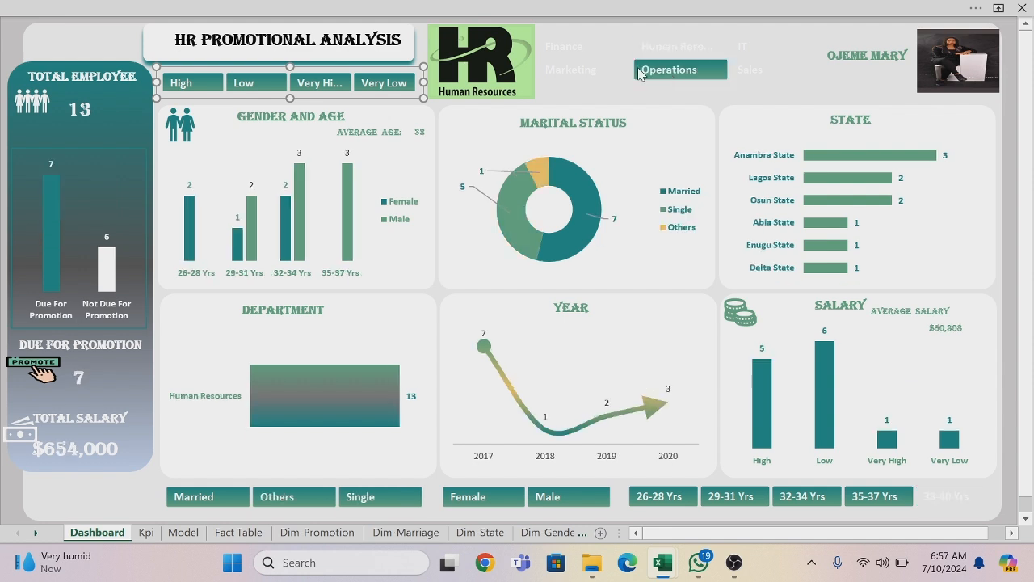
{"action": "left_click", "coordinate": [560, 35]}
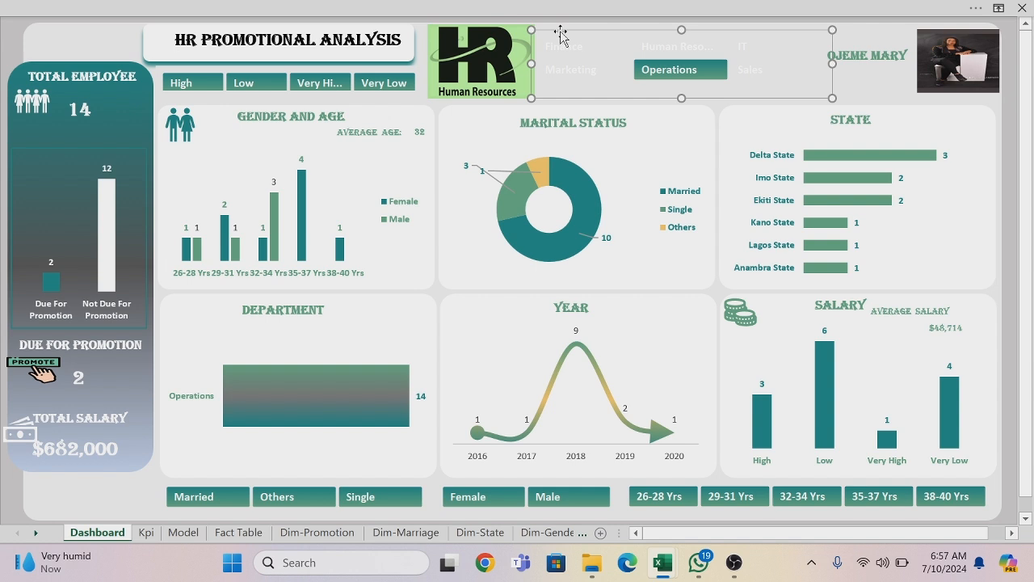
{"action": "right_click", "coordinate": [561, 34]}
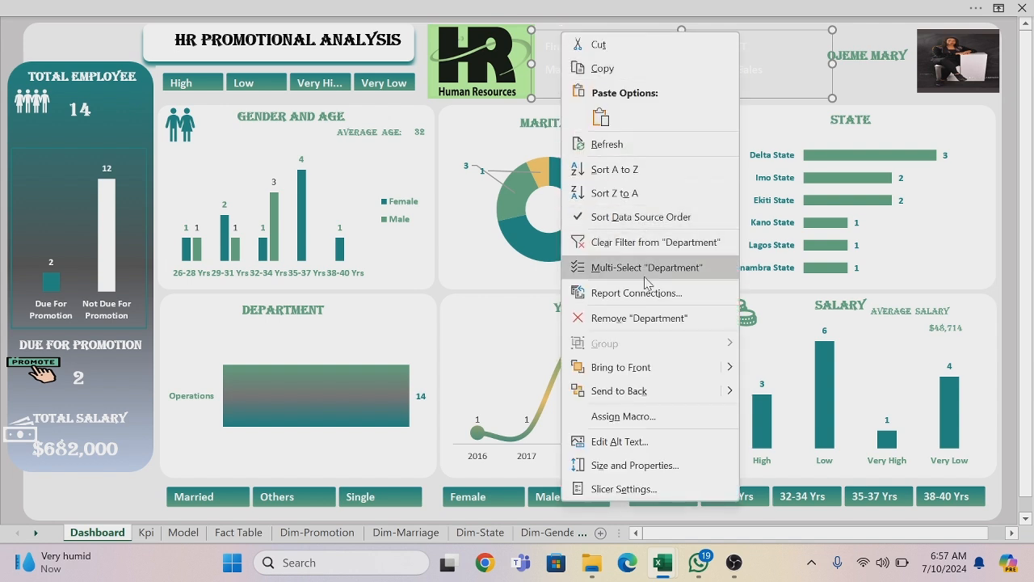
{"action": "left_click", "coordinate": [653, 244]}
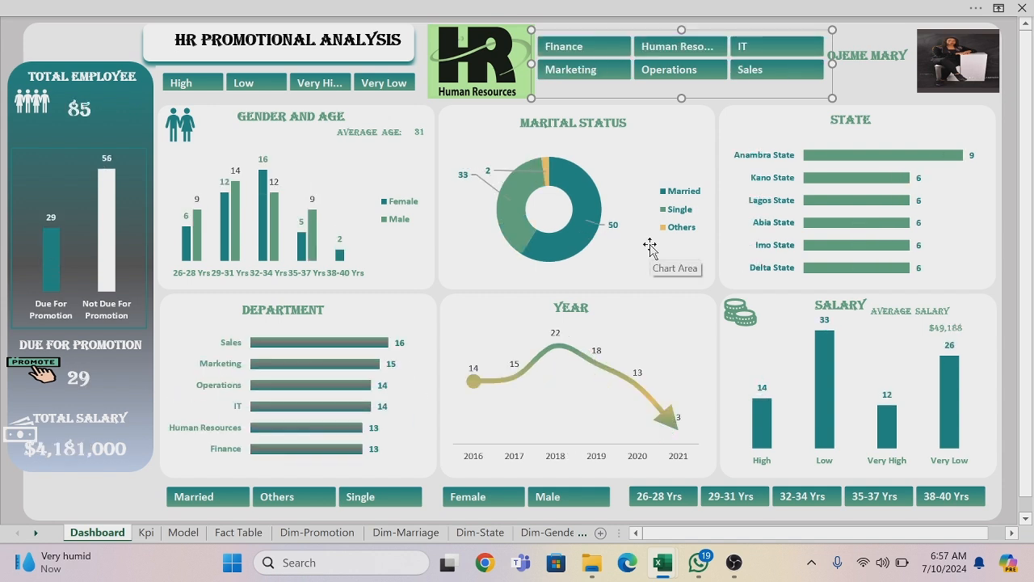
{"action": "left_click", "coordinate": [852, 98]}
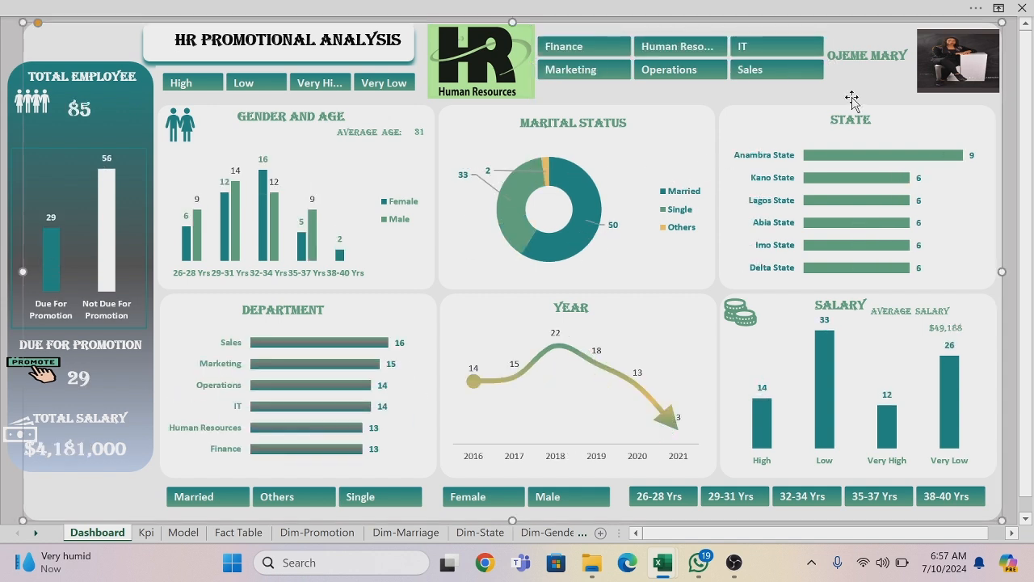
{"action": "mouse_move", "coordinate": [832, 159]}
{"action": "mouse_move", "coordinate": [837, 254]}
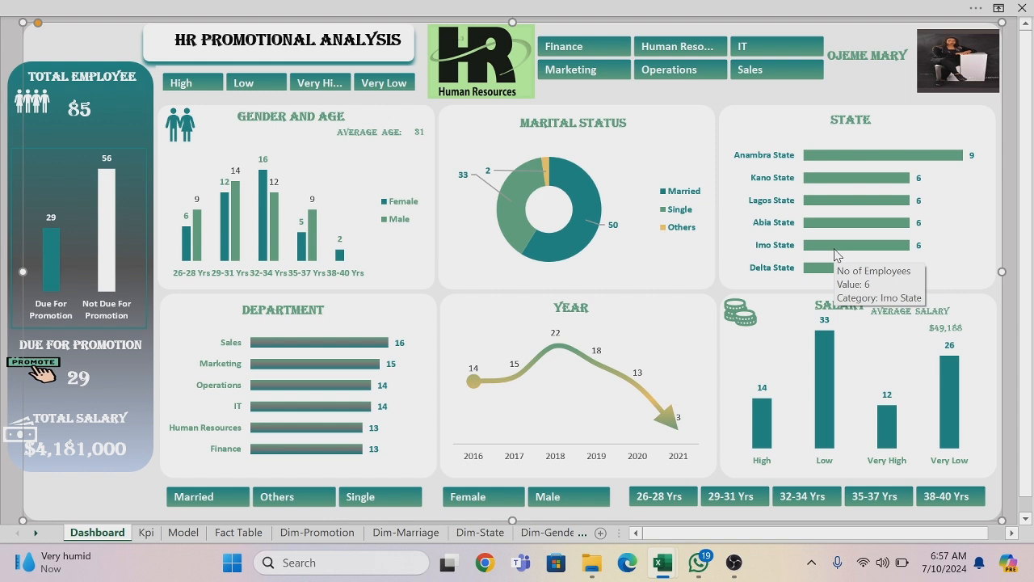